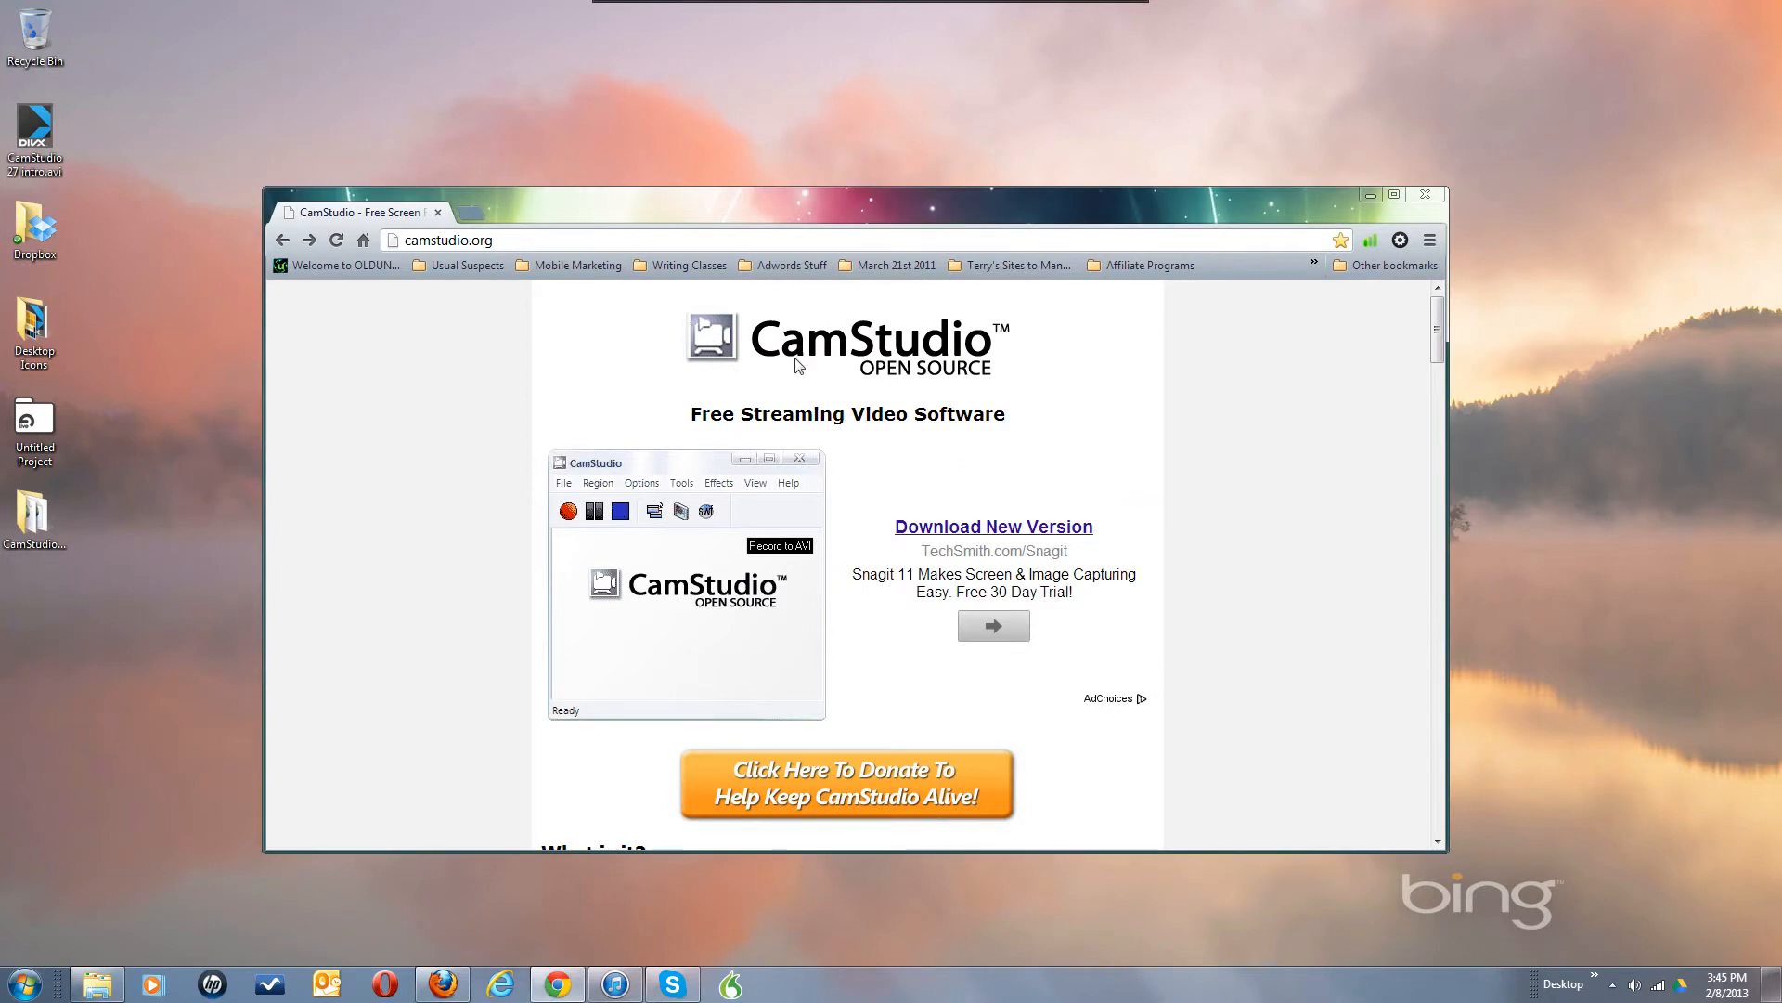
Step: Read through the CamStudio homepage down to the download links, including the optional Lossless Video Codec v1.5
scroll(1071, 456, "down", 2)
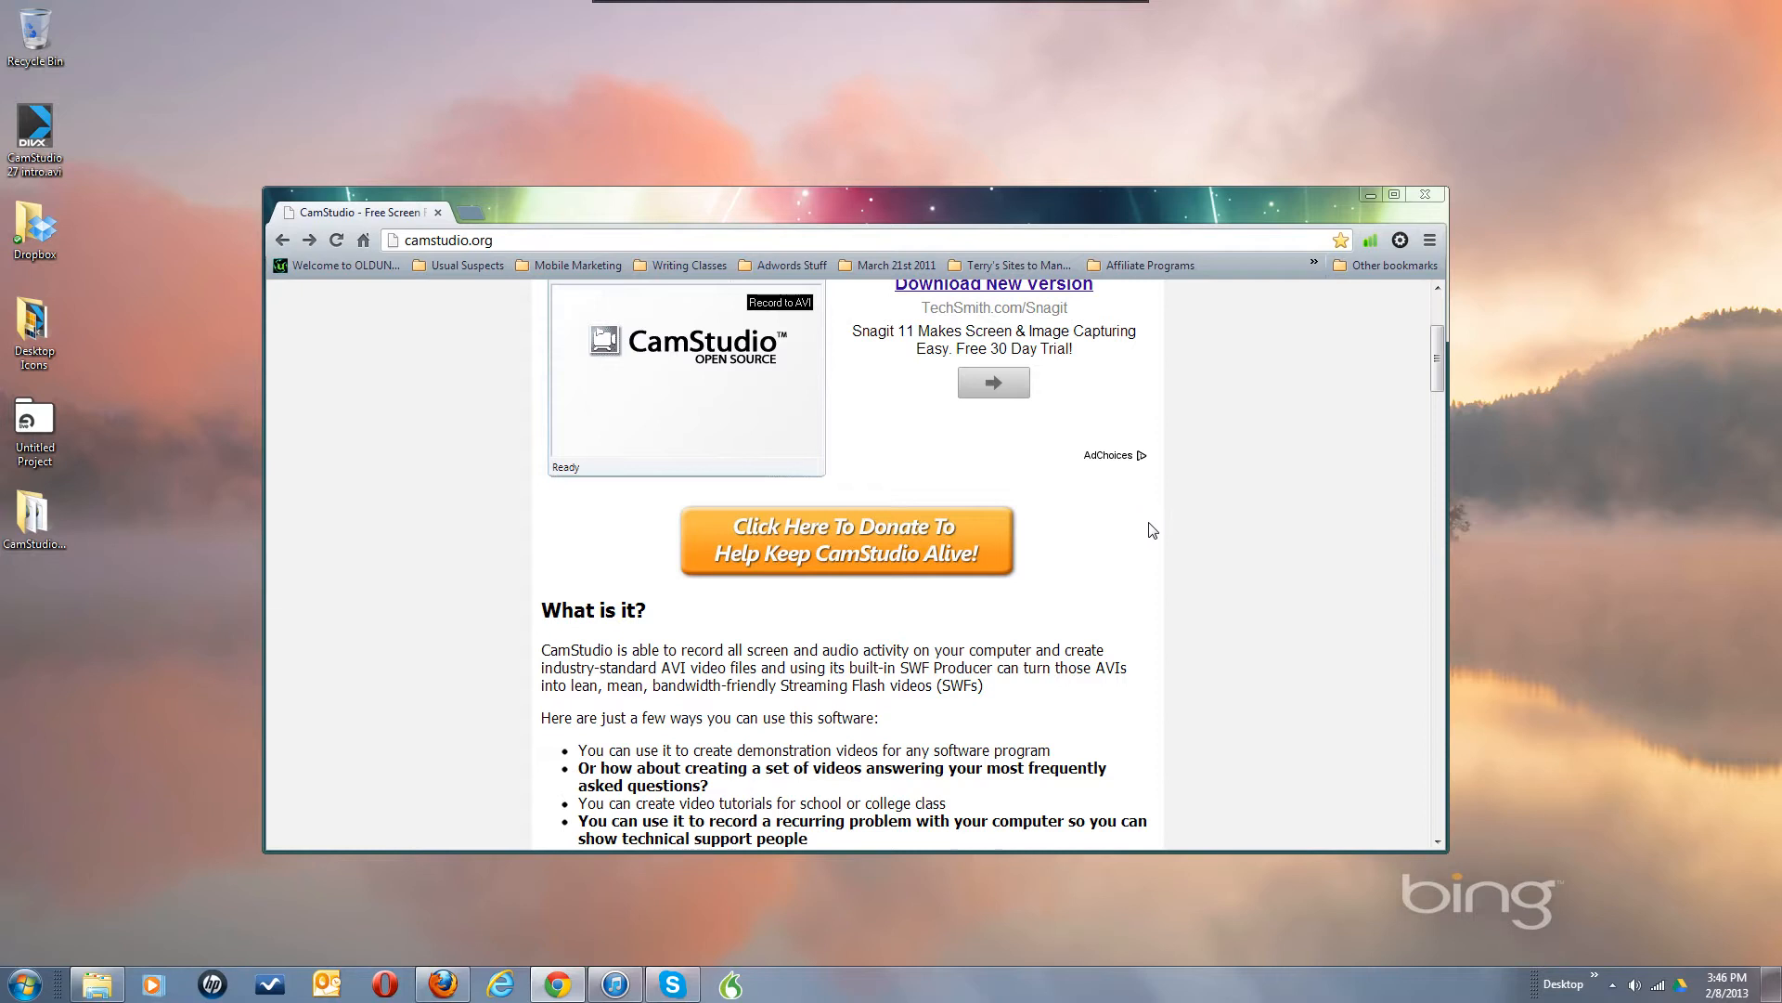
scroll(1157, 544, "down", 2)
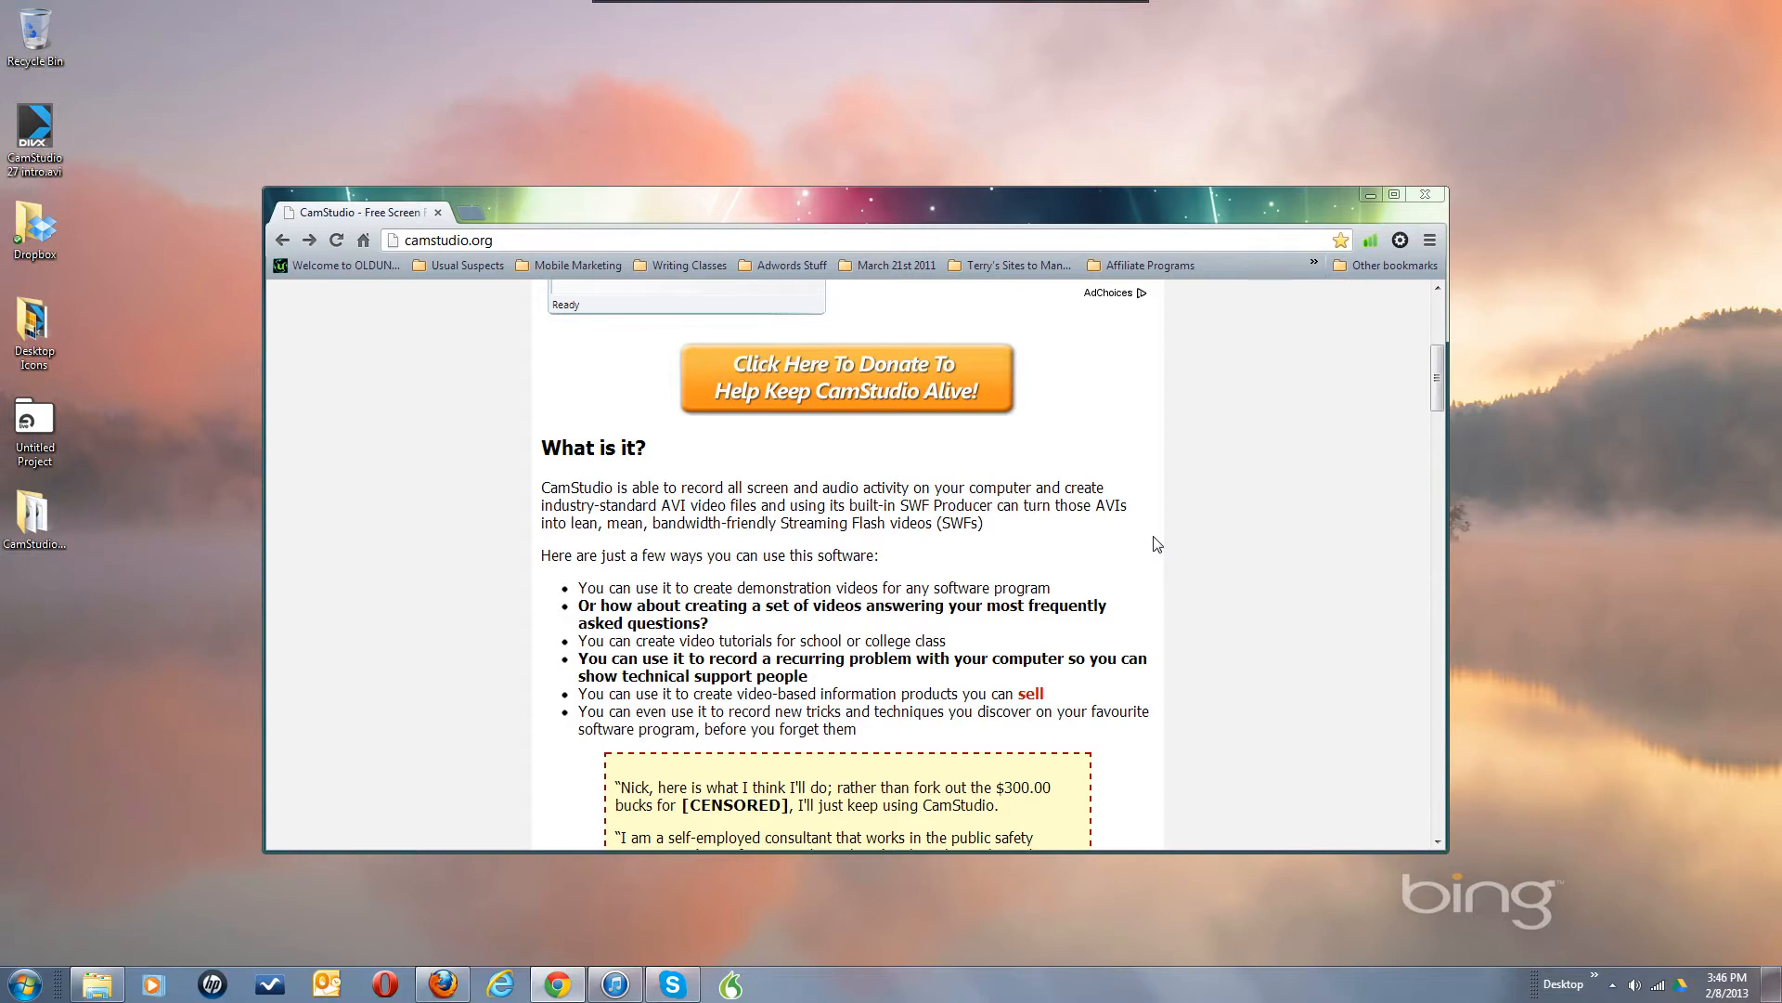
scroll(1157, 544, "down", 8)
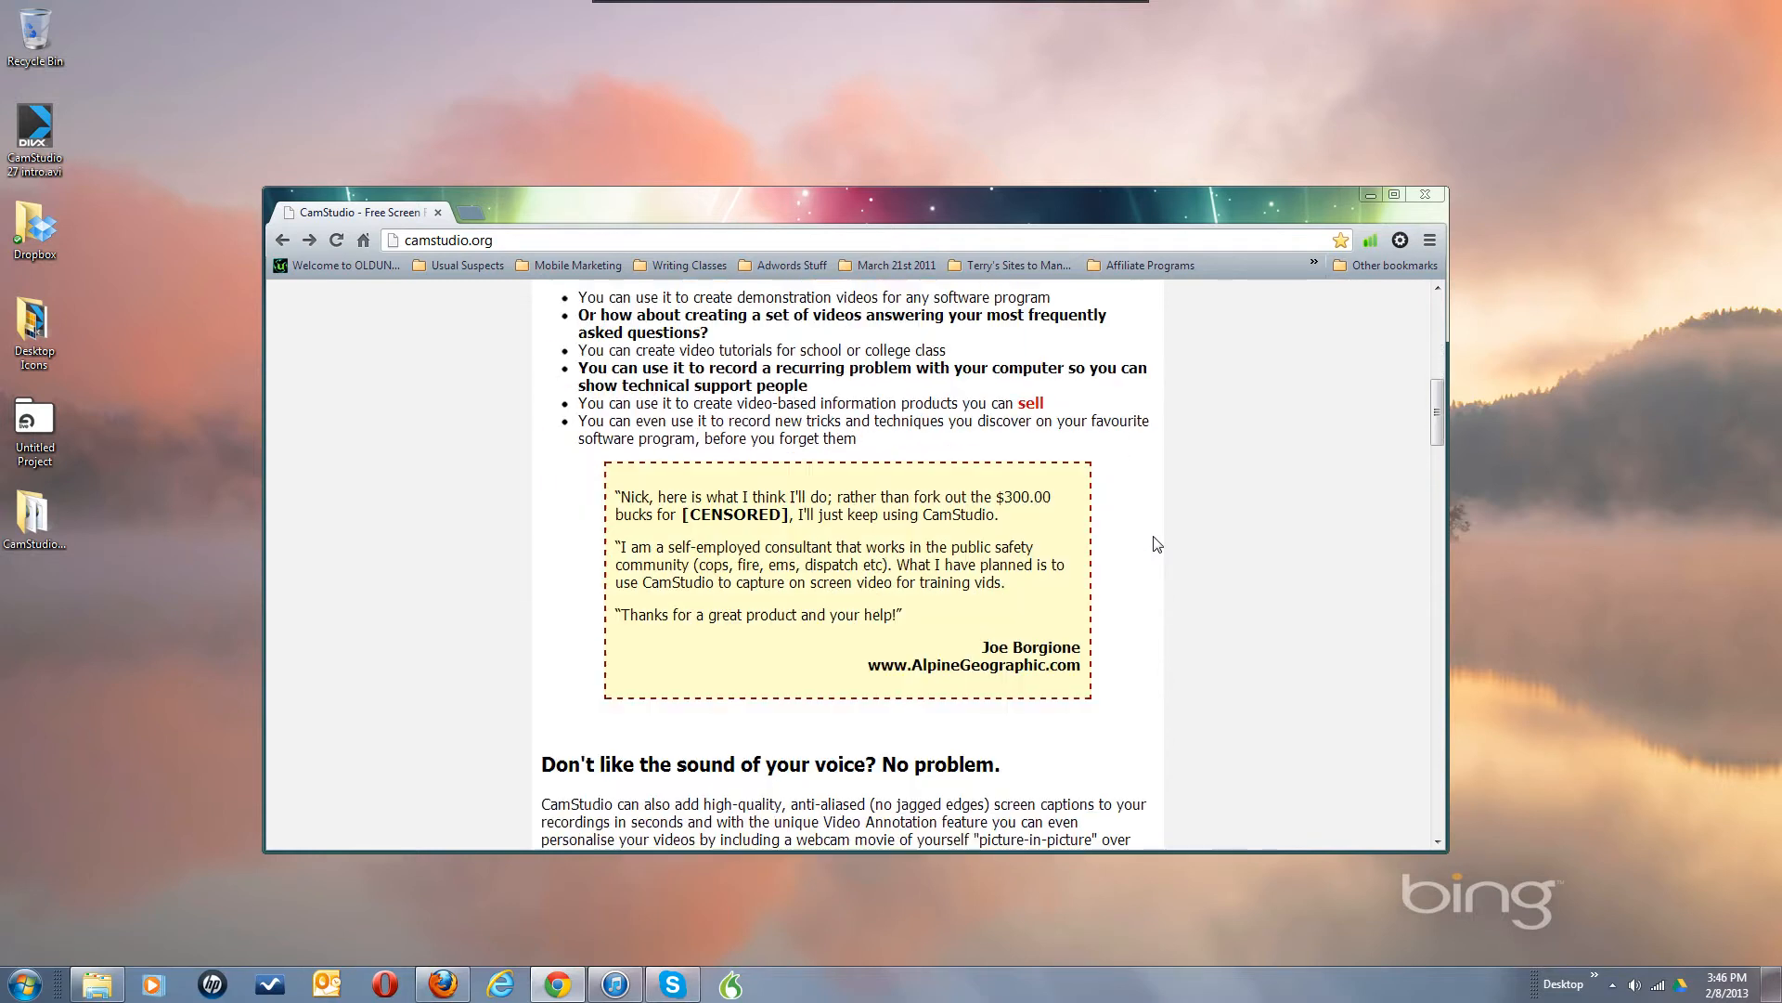
scroll(1157, 544, "down", 2)
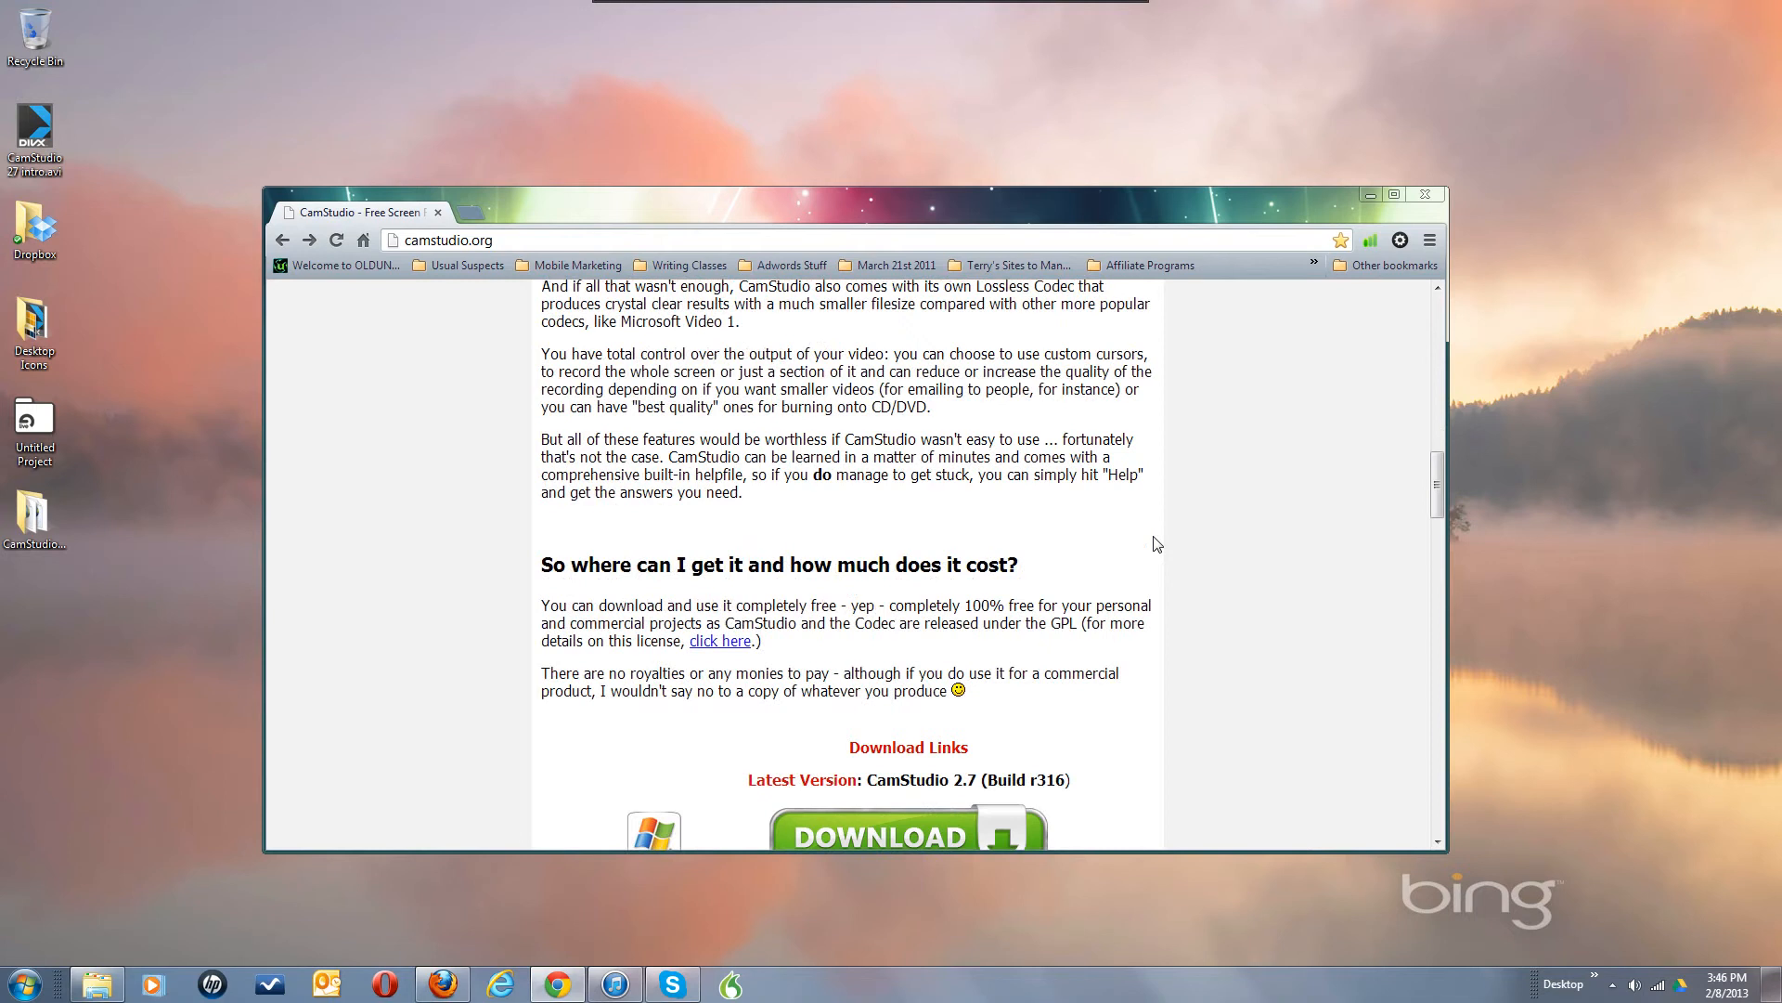
scroll(1157, 544, "down", 4)
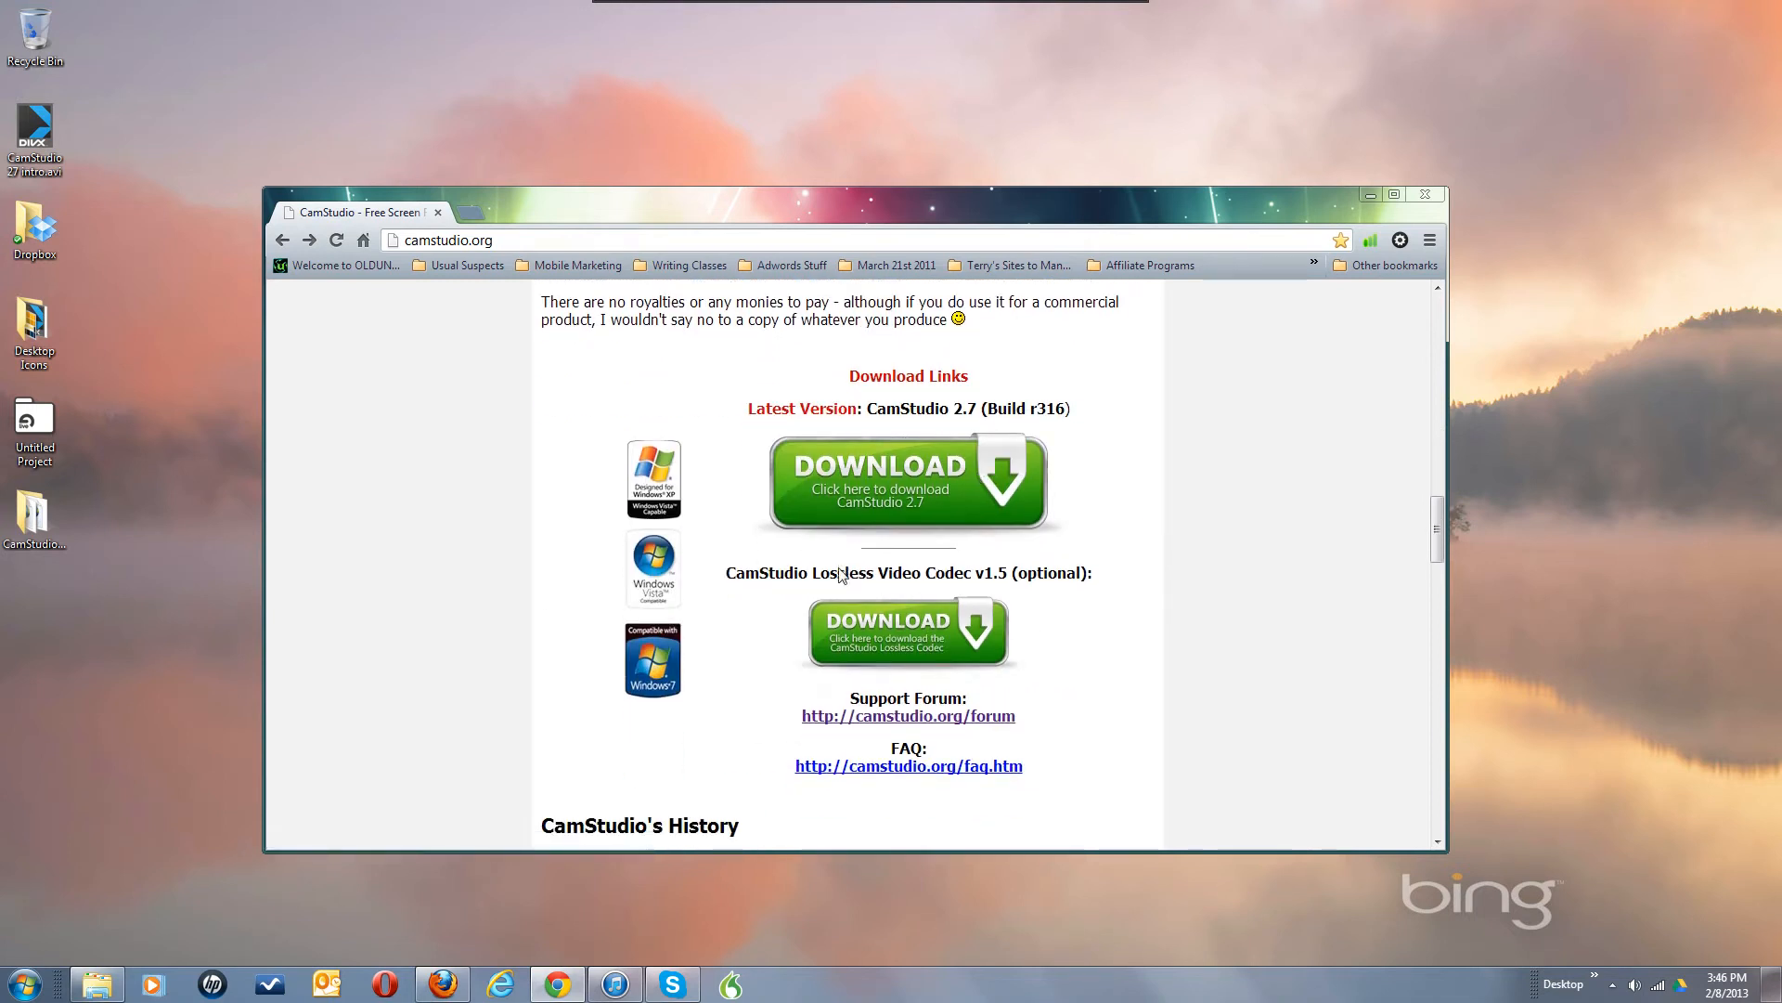
double_click(927, 573)
triple_click(926, 570)
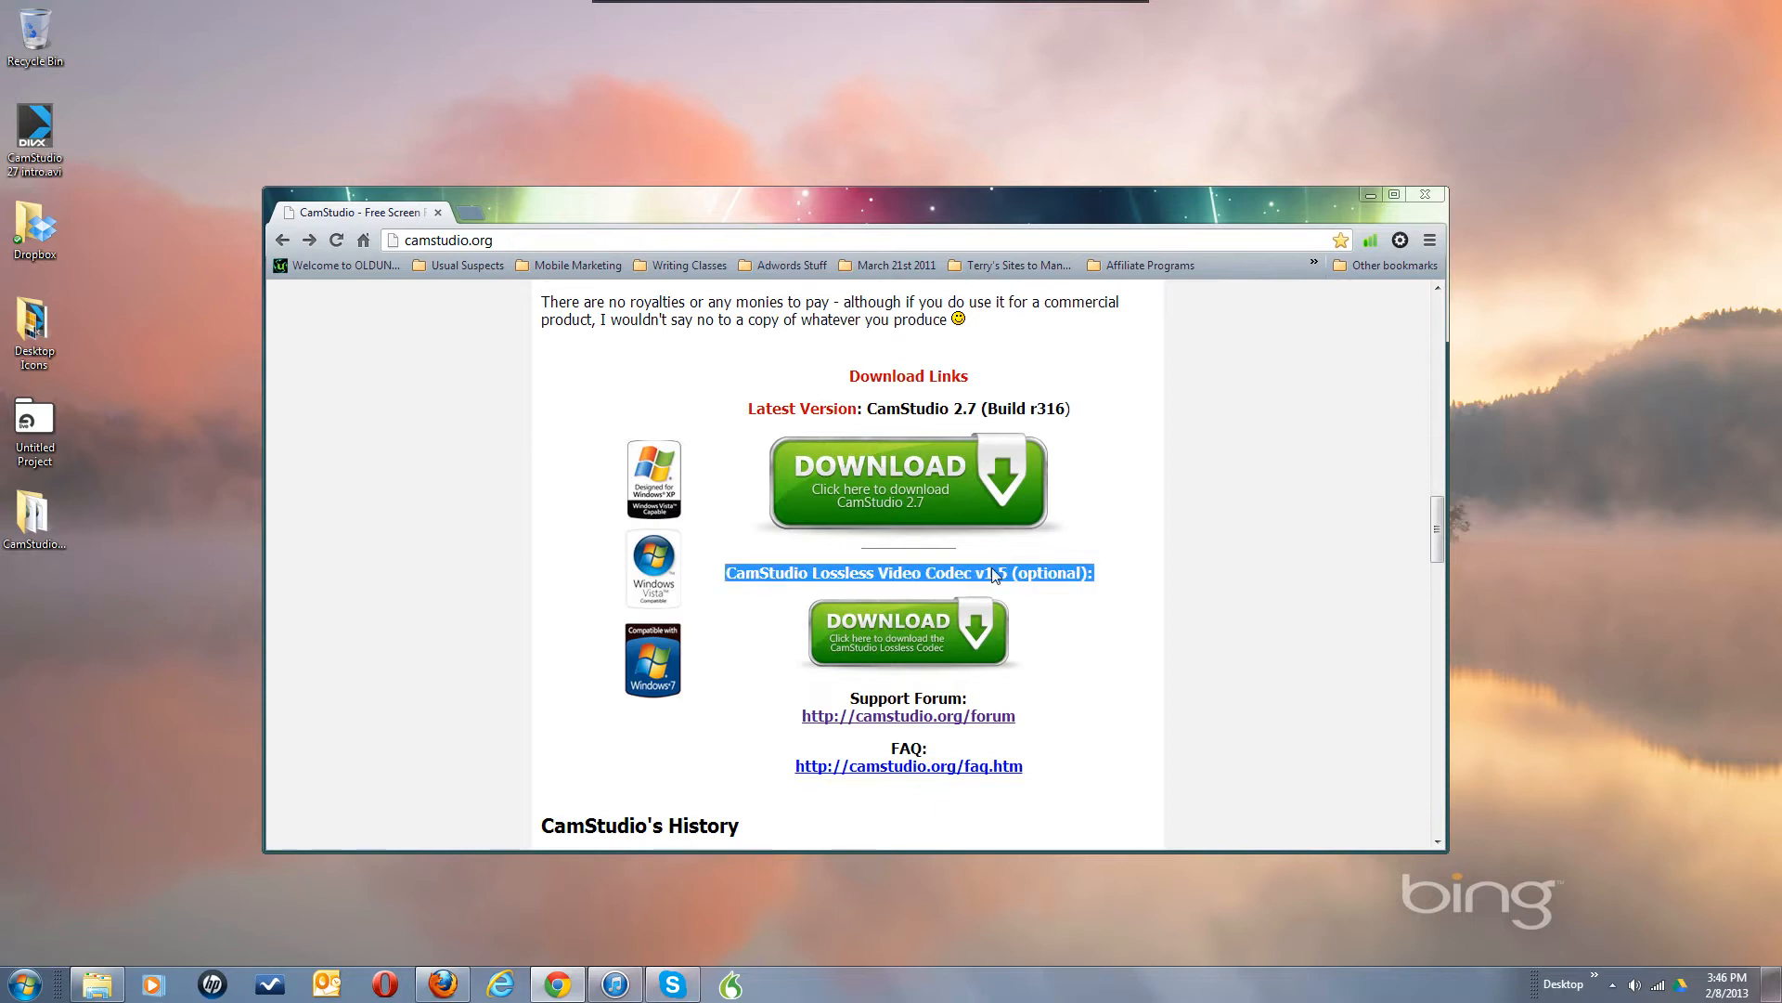
left_click(1226, 573)
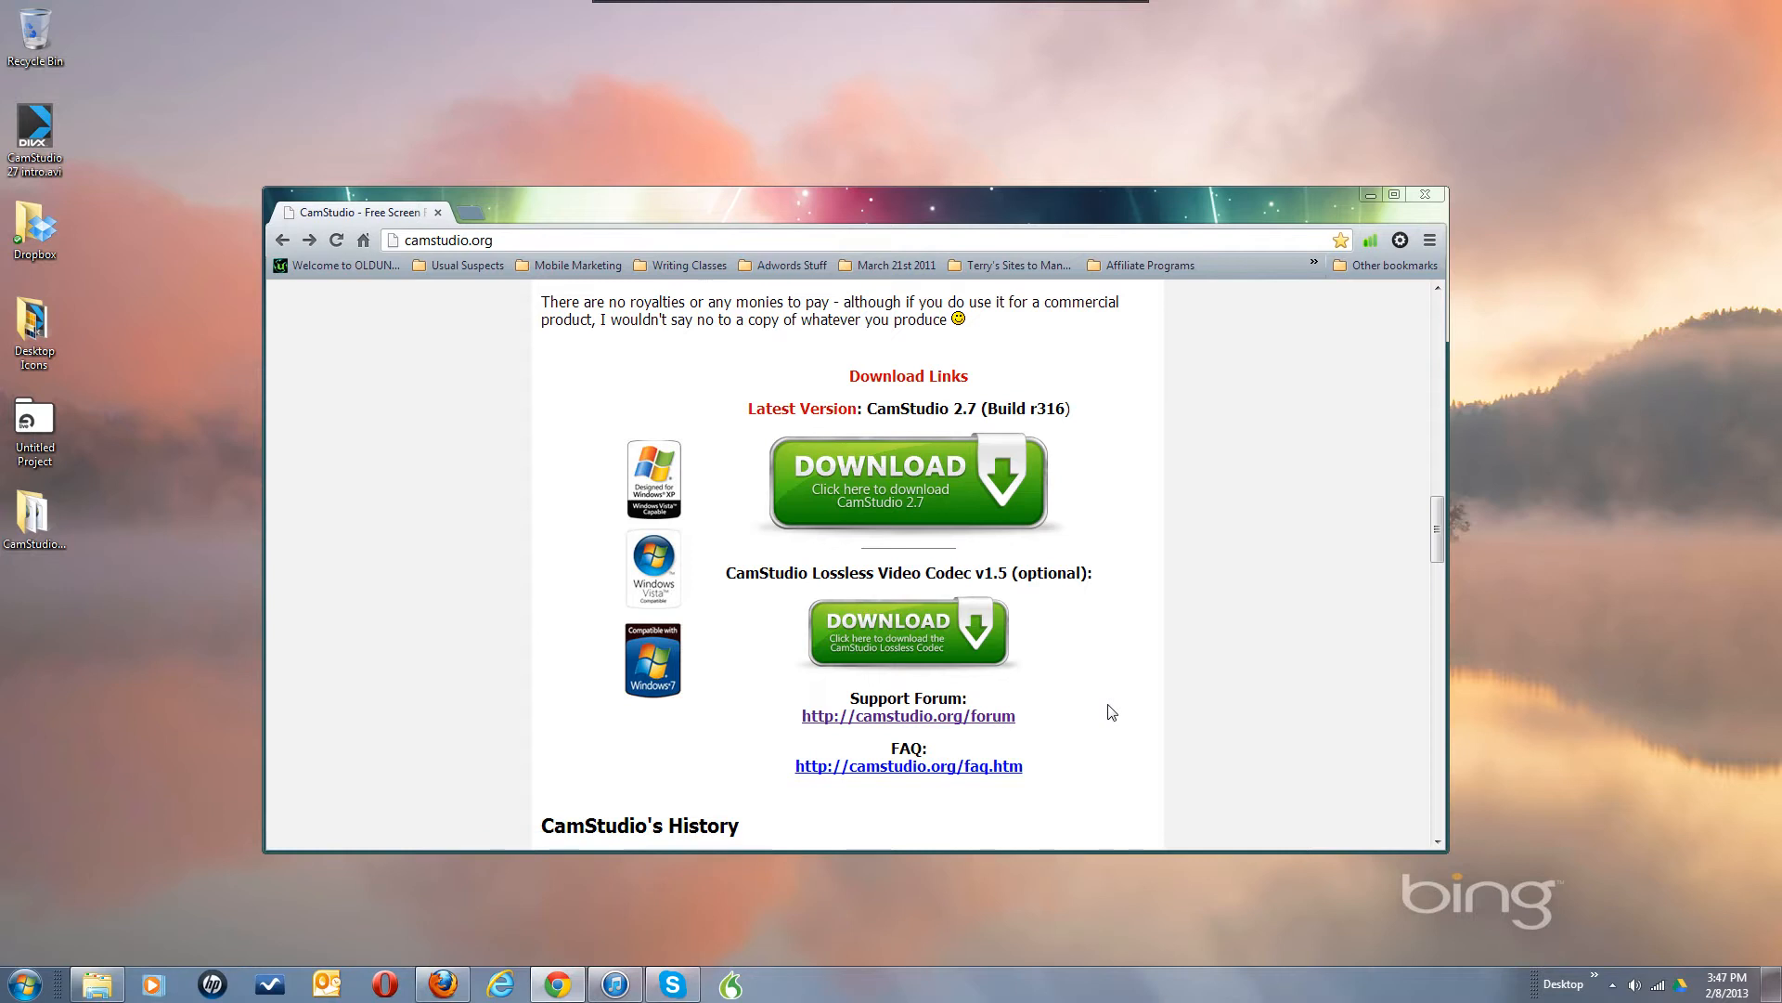
Step: Download the CamStudio 2.7 installer and run it, allowing it past the security warning
scroll(1168, 670, "up", 1)
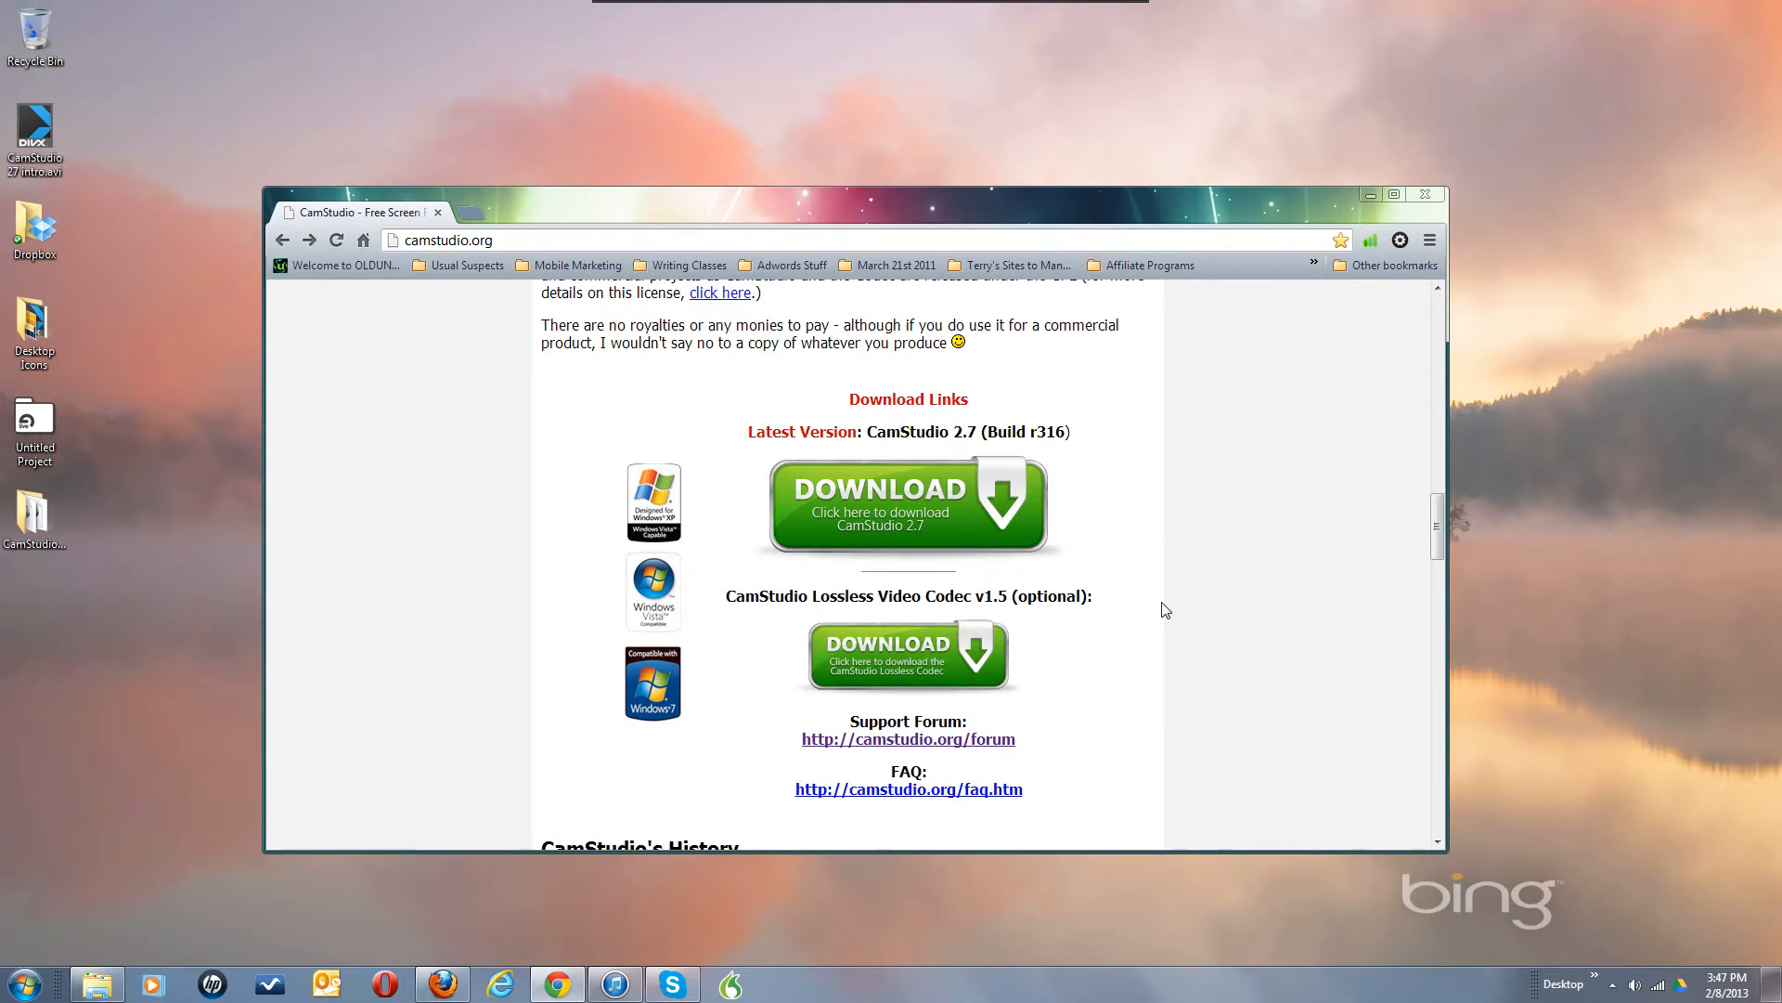
scroll(1166, 610, "up", 1)
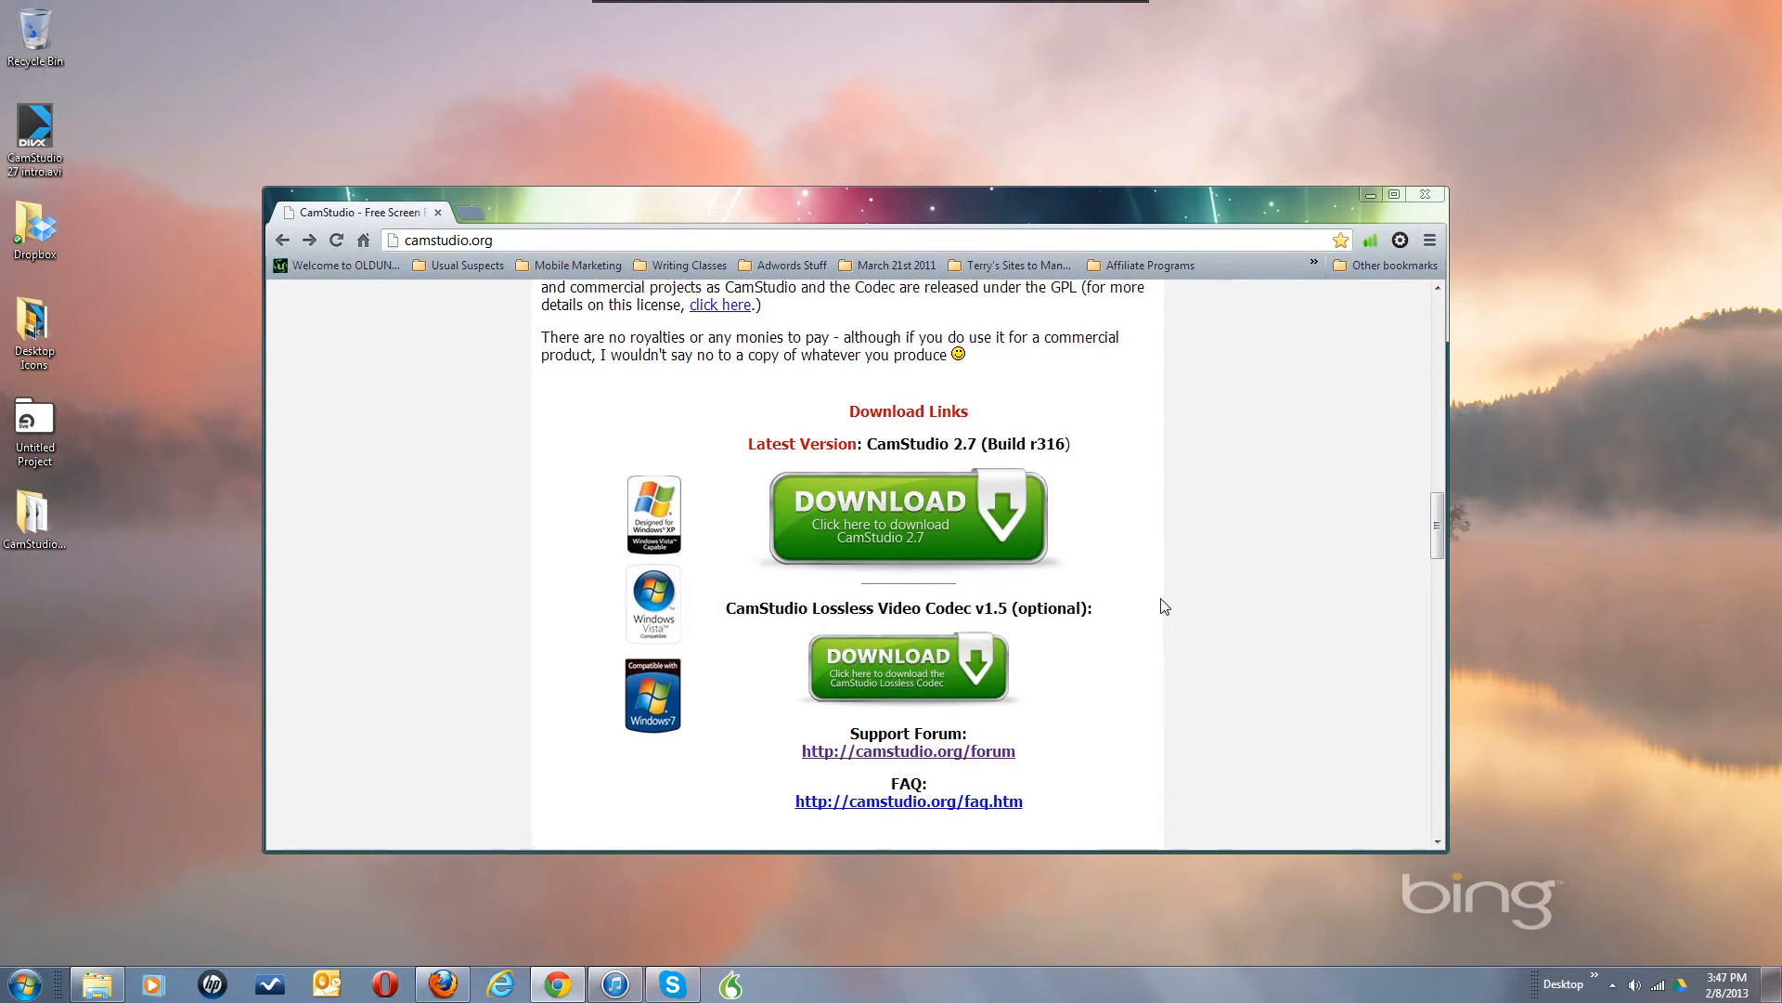
left_click(1003, 511)
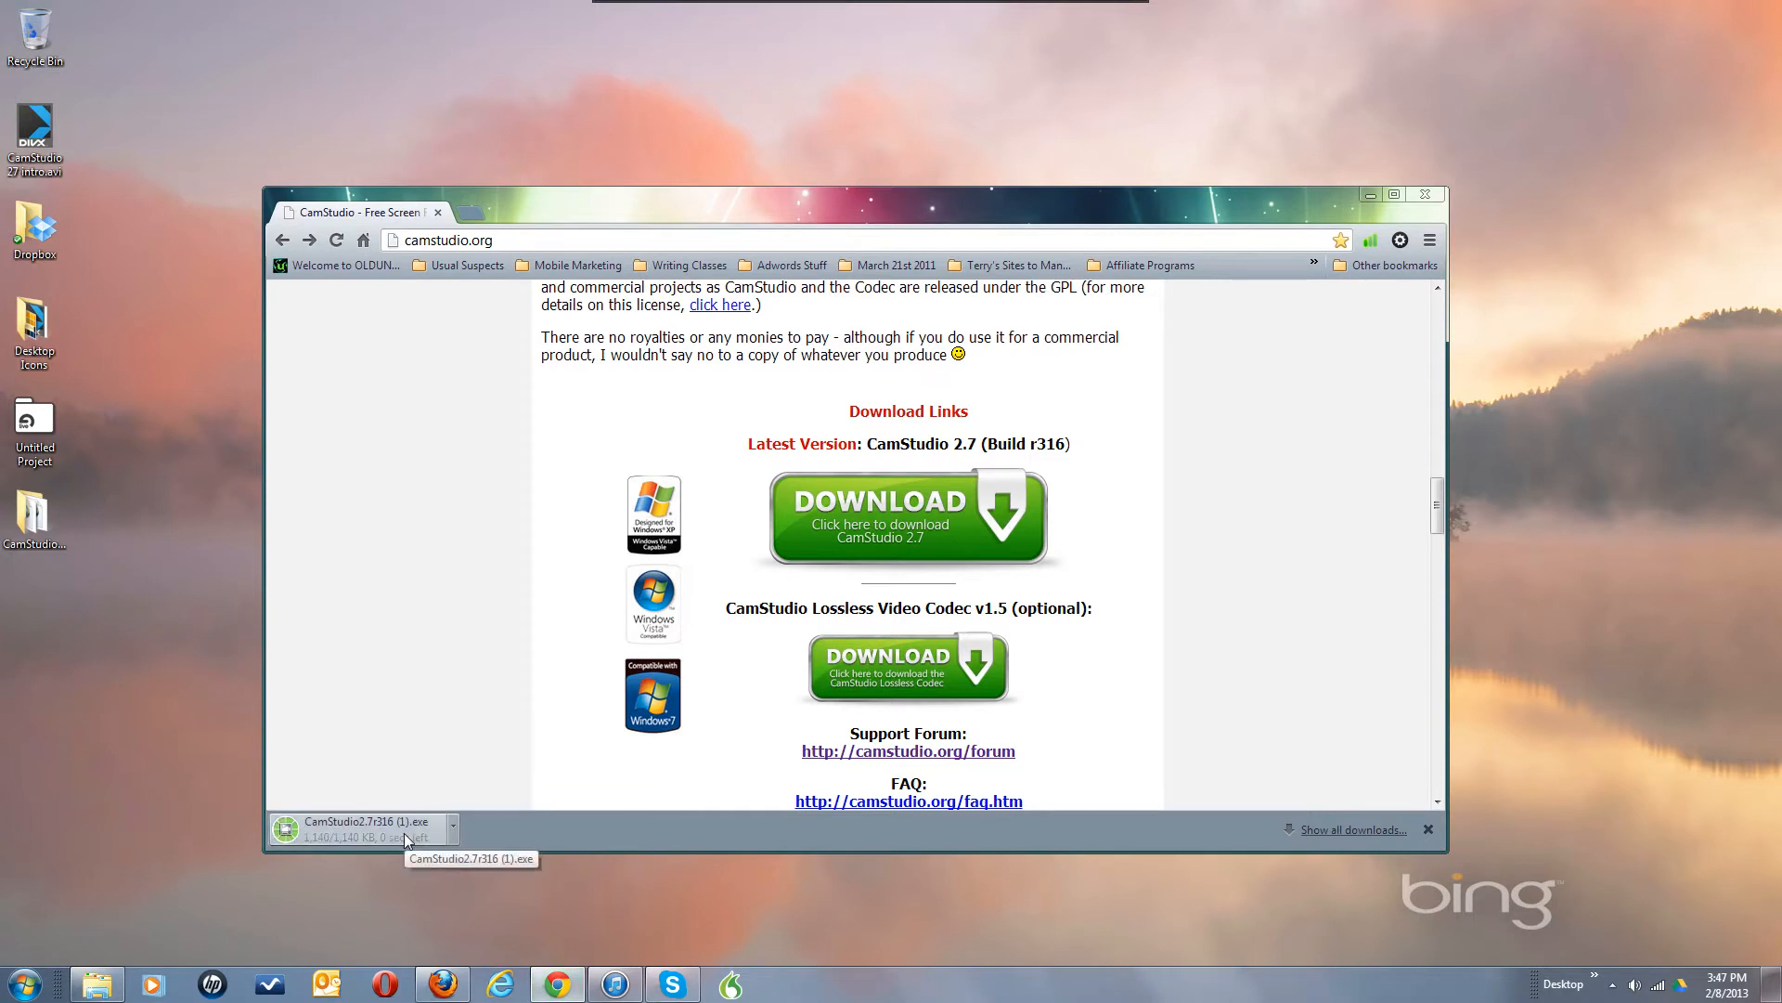
left_click(359, 832)
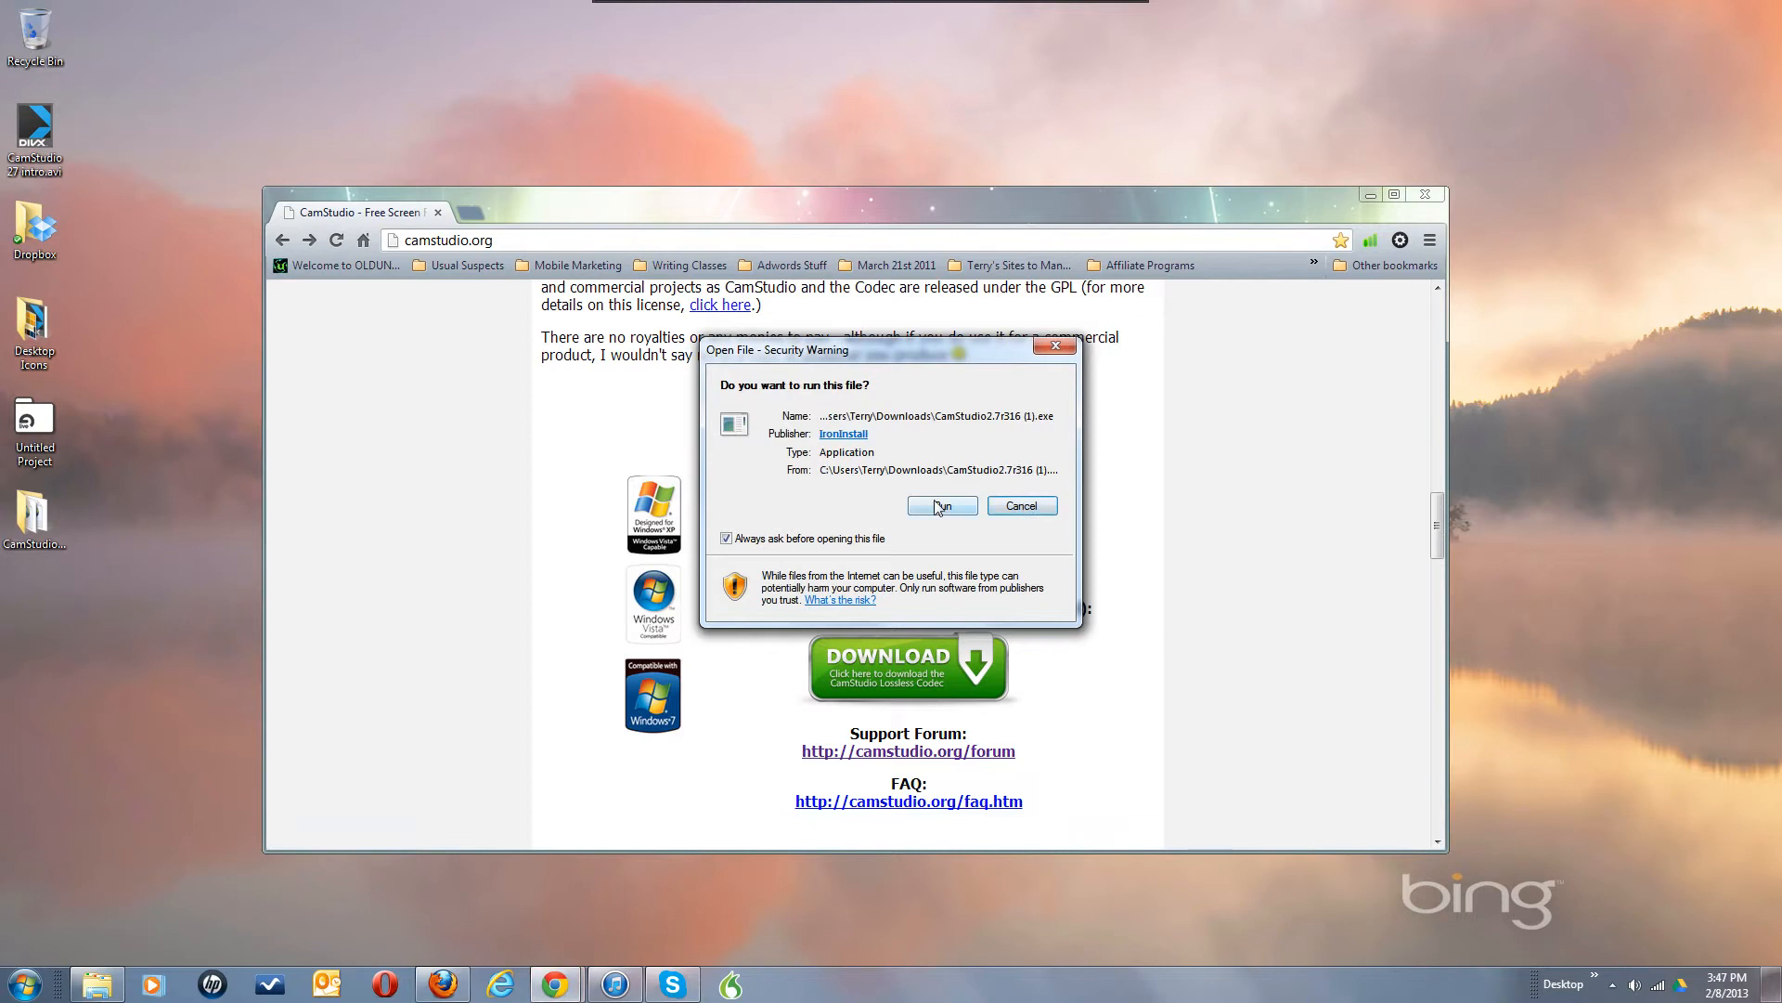
left_click(936, 501)
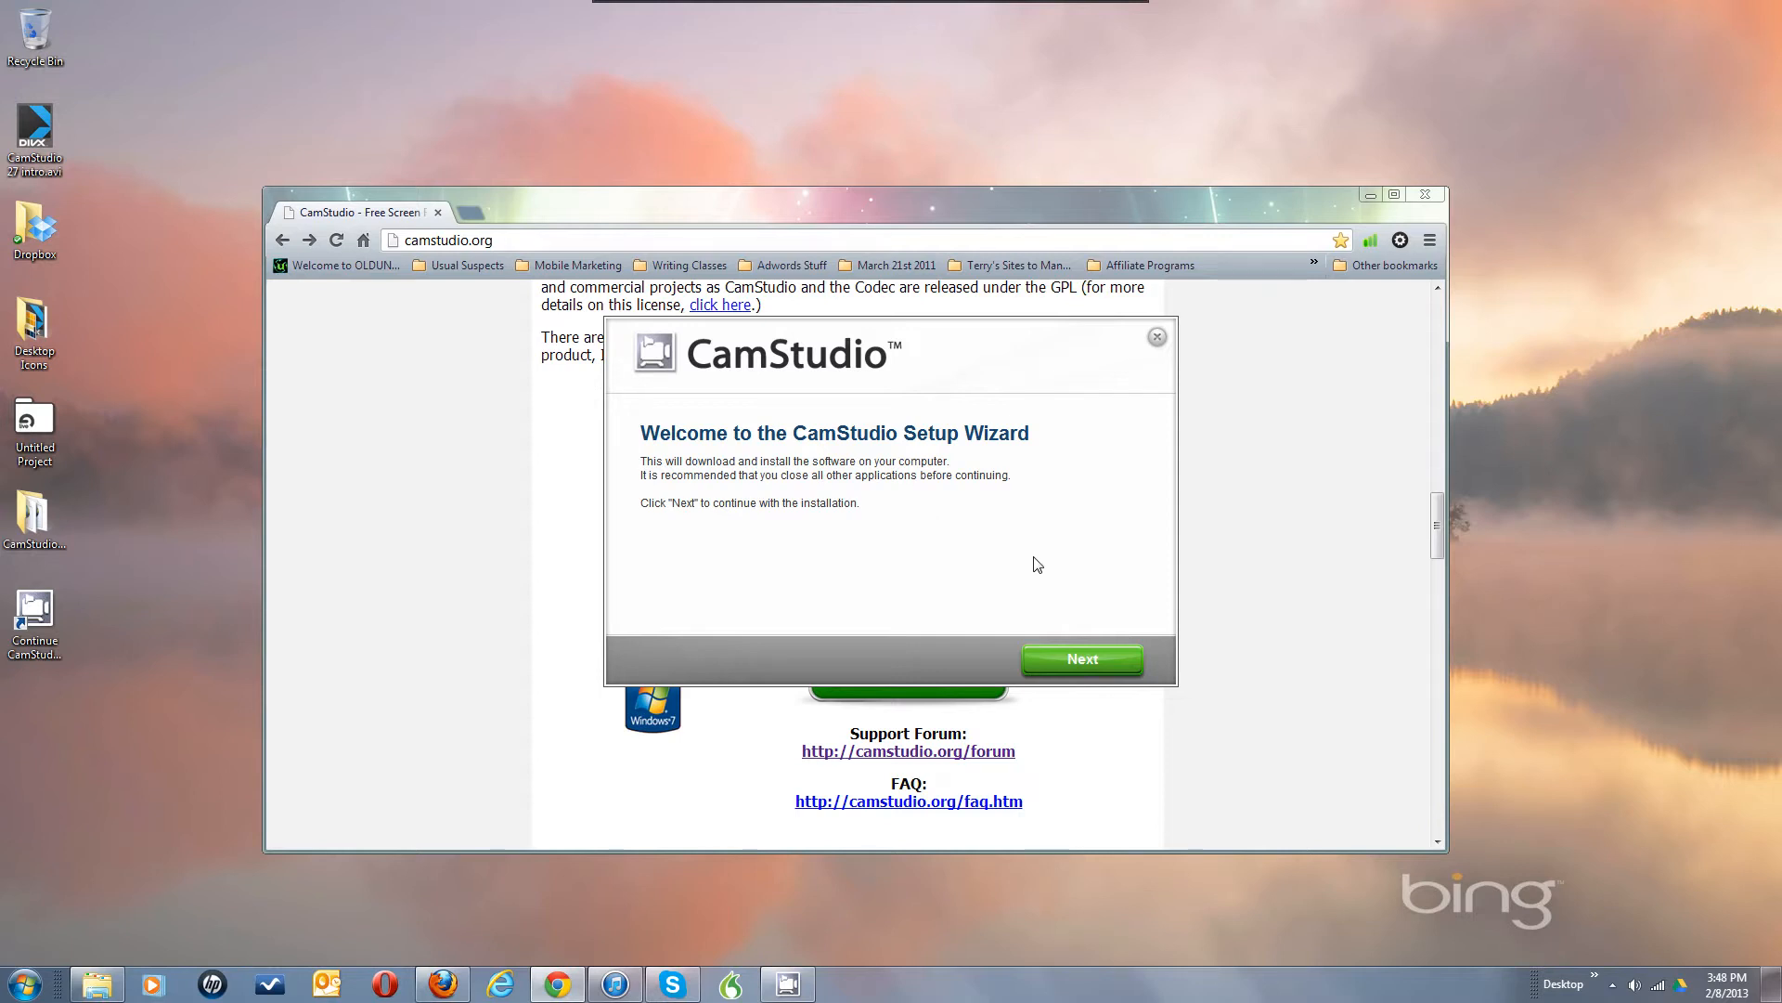
Step: Proceed through the setup wizard's welcome and license pages, and decline the DealPly offer to start the installation
left_click(1078, 662)
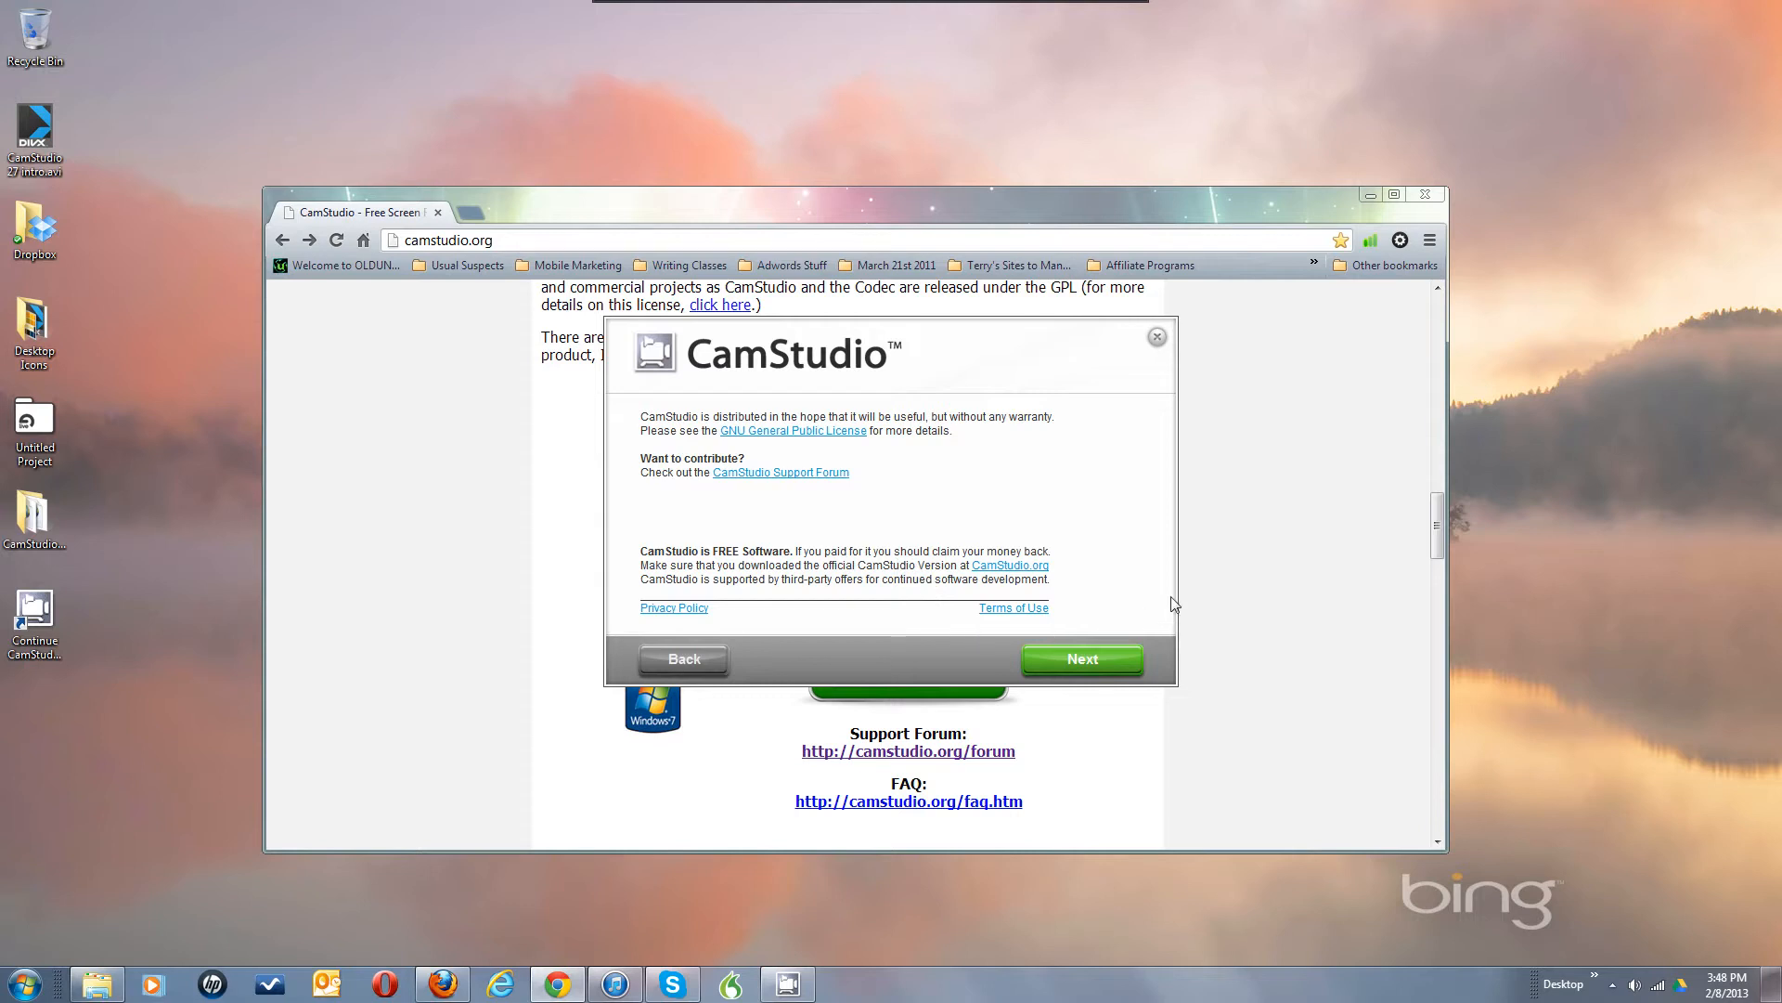
left_click(1082, 660)
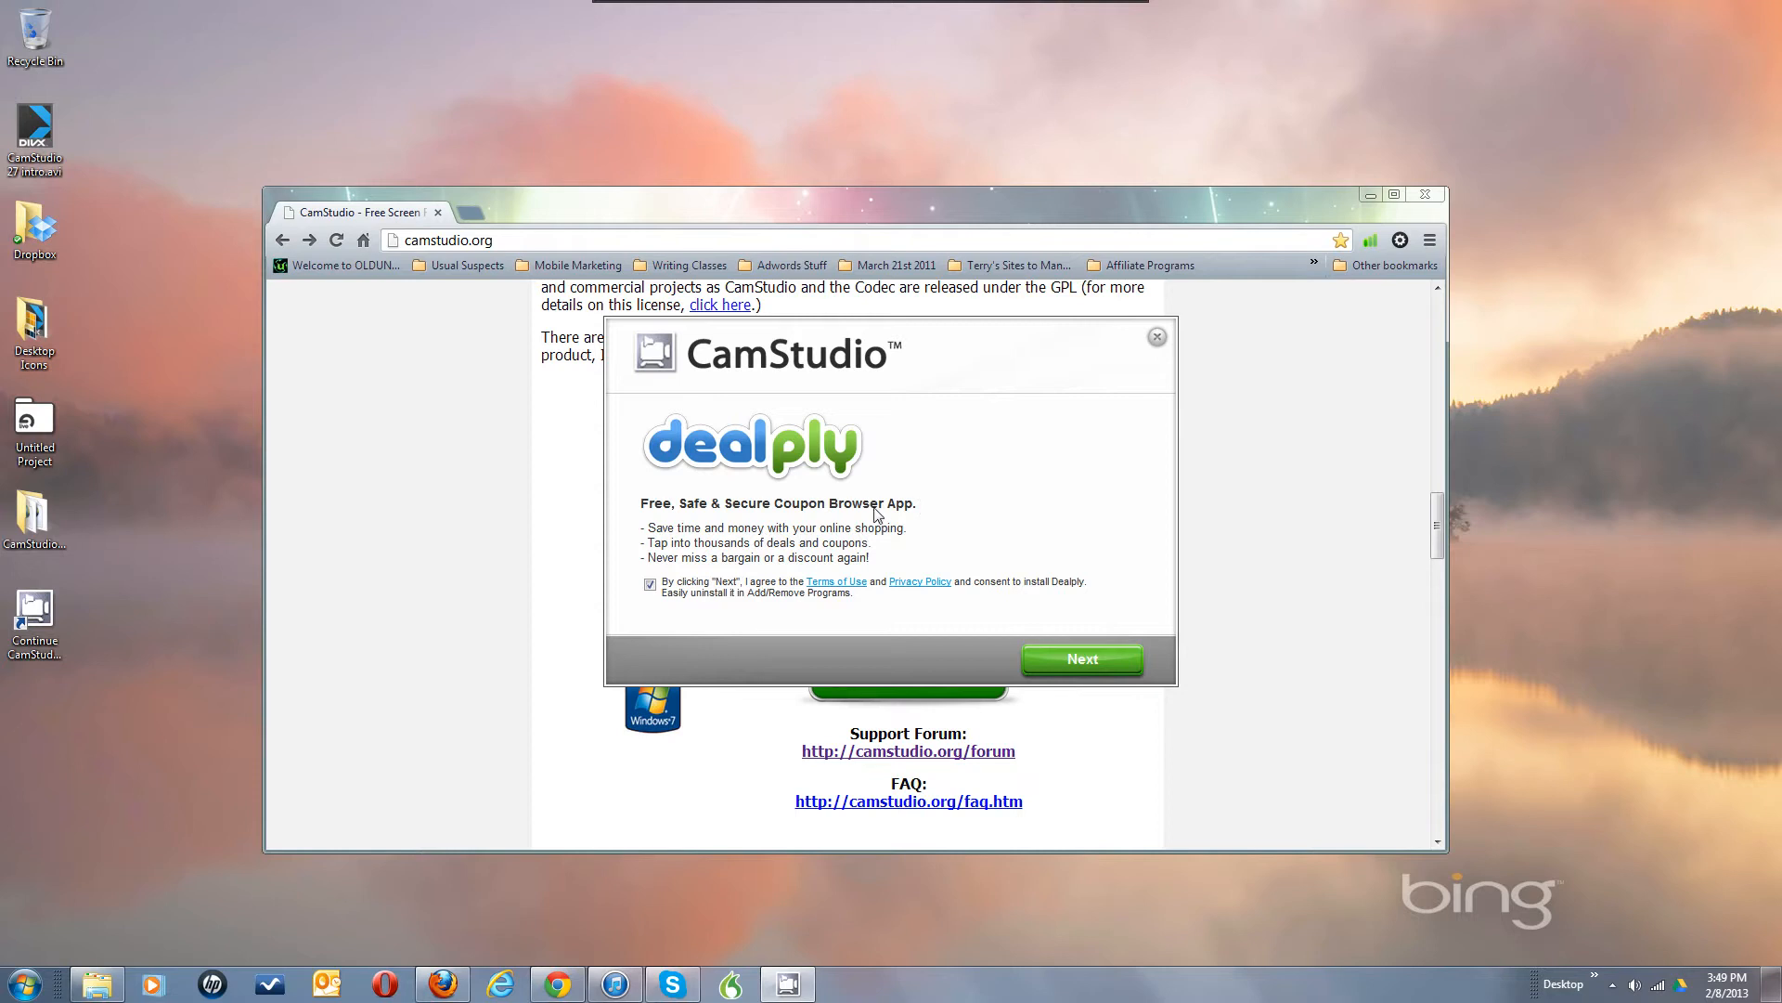
left_click(649, 585)
left_click(1081, 661)
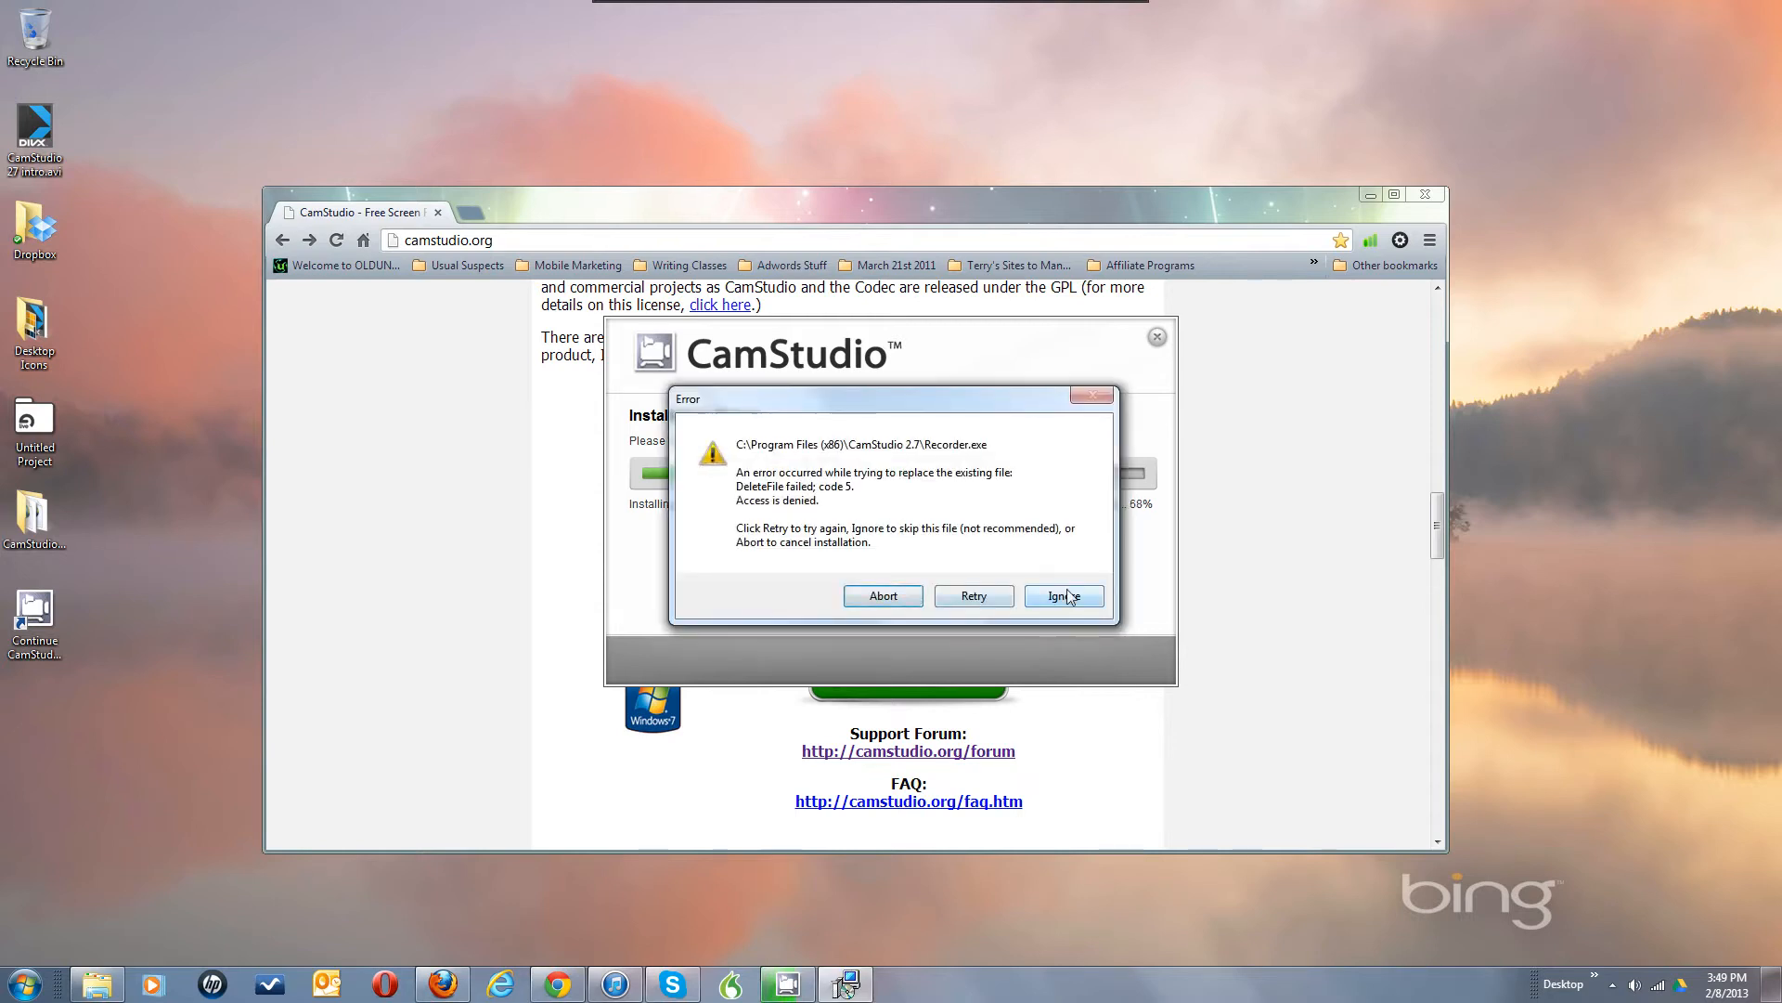
Step: Ignore the file replacement errors and finish the installation without launching the application on exit
left_click(1068, 595)
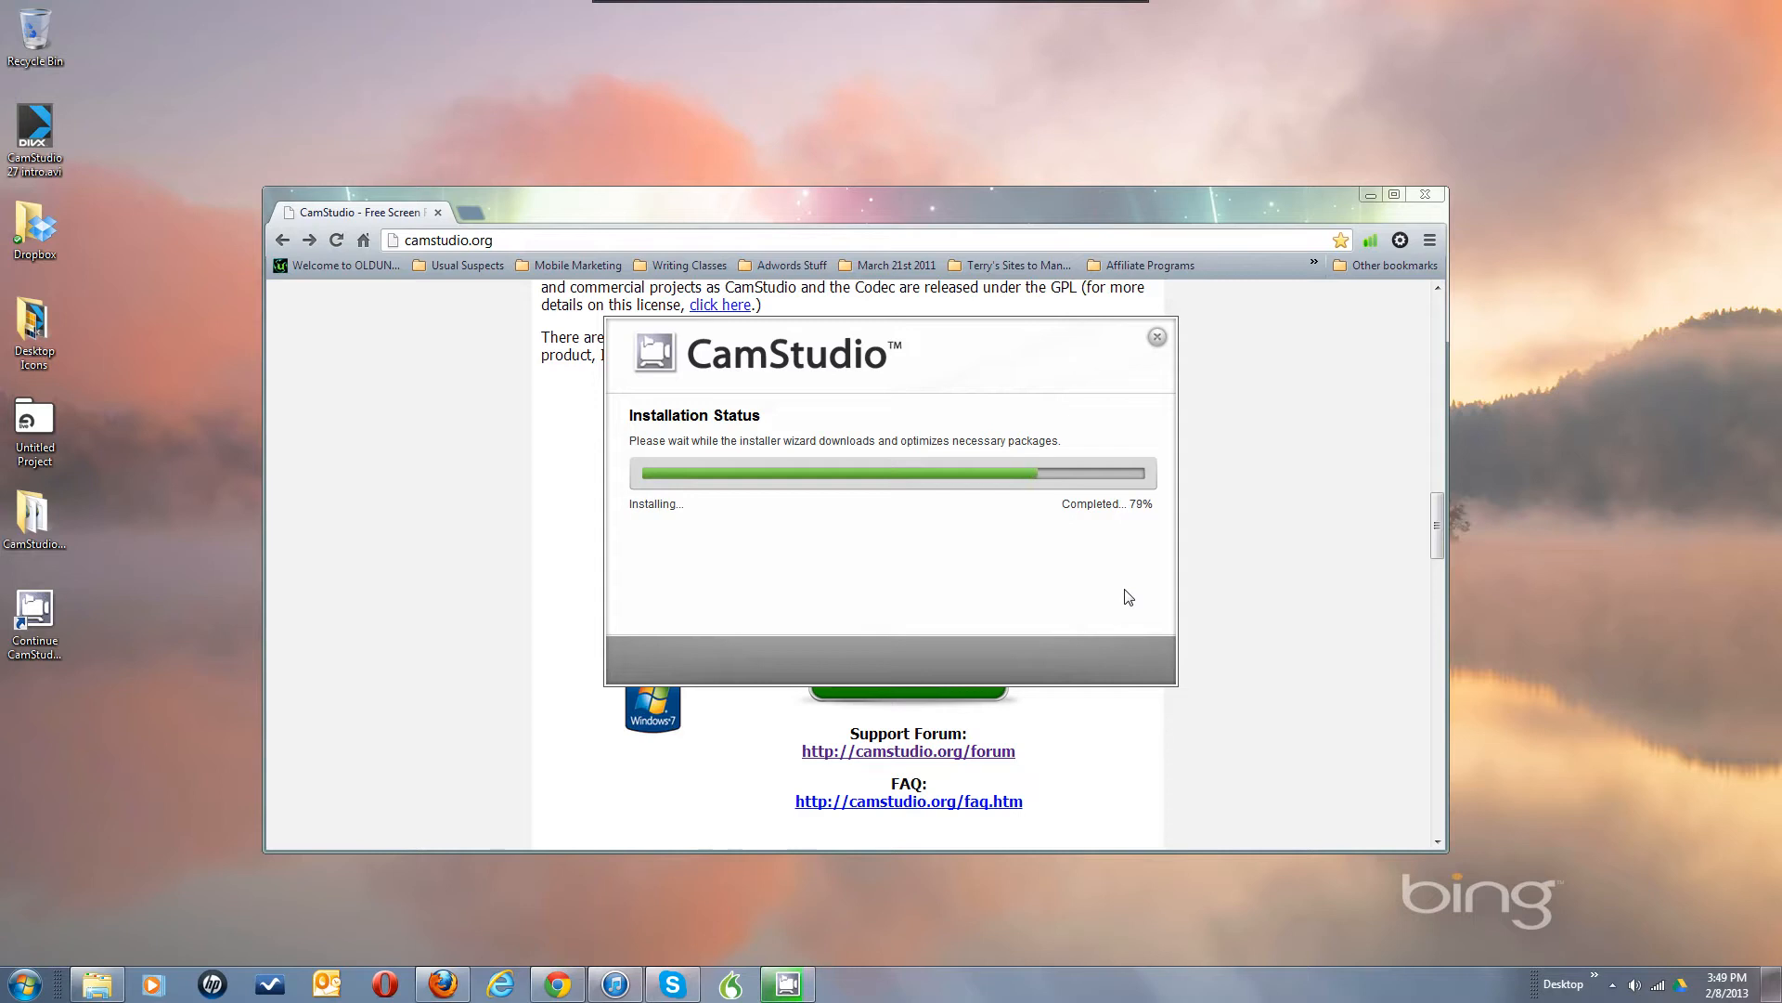
left_click(1059, 598)
left_click(1044, 601)
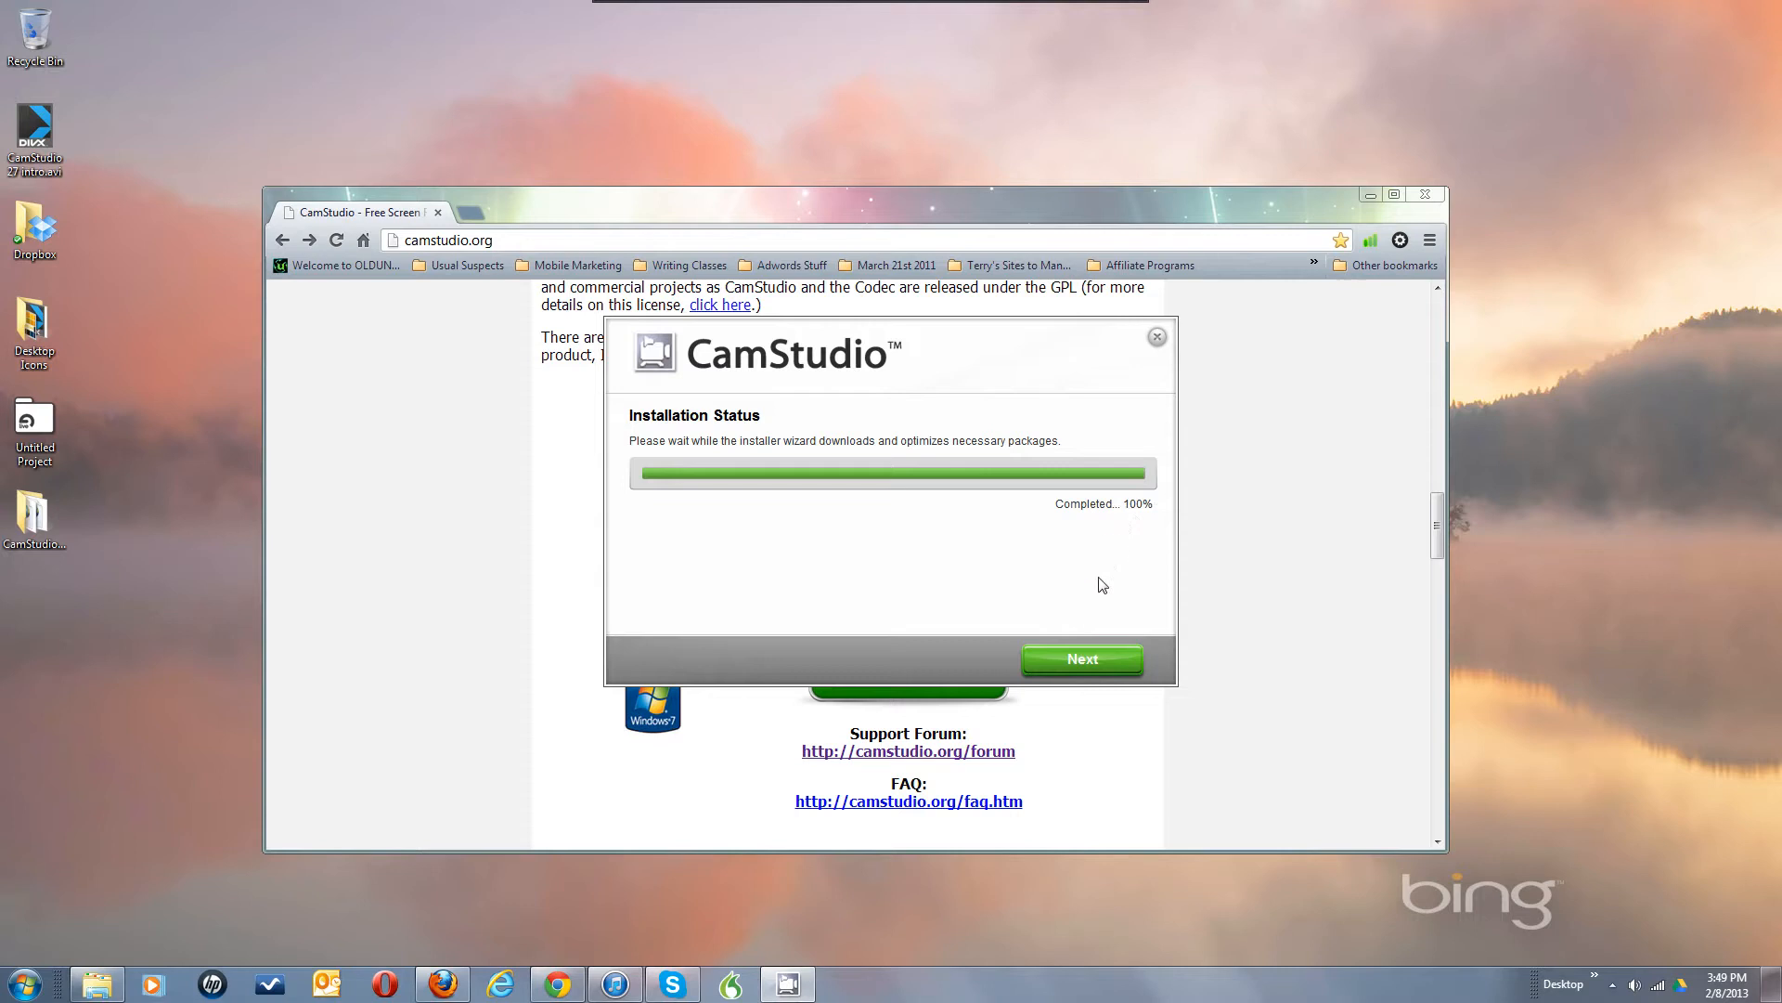
left_click(1081, 658)
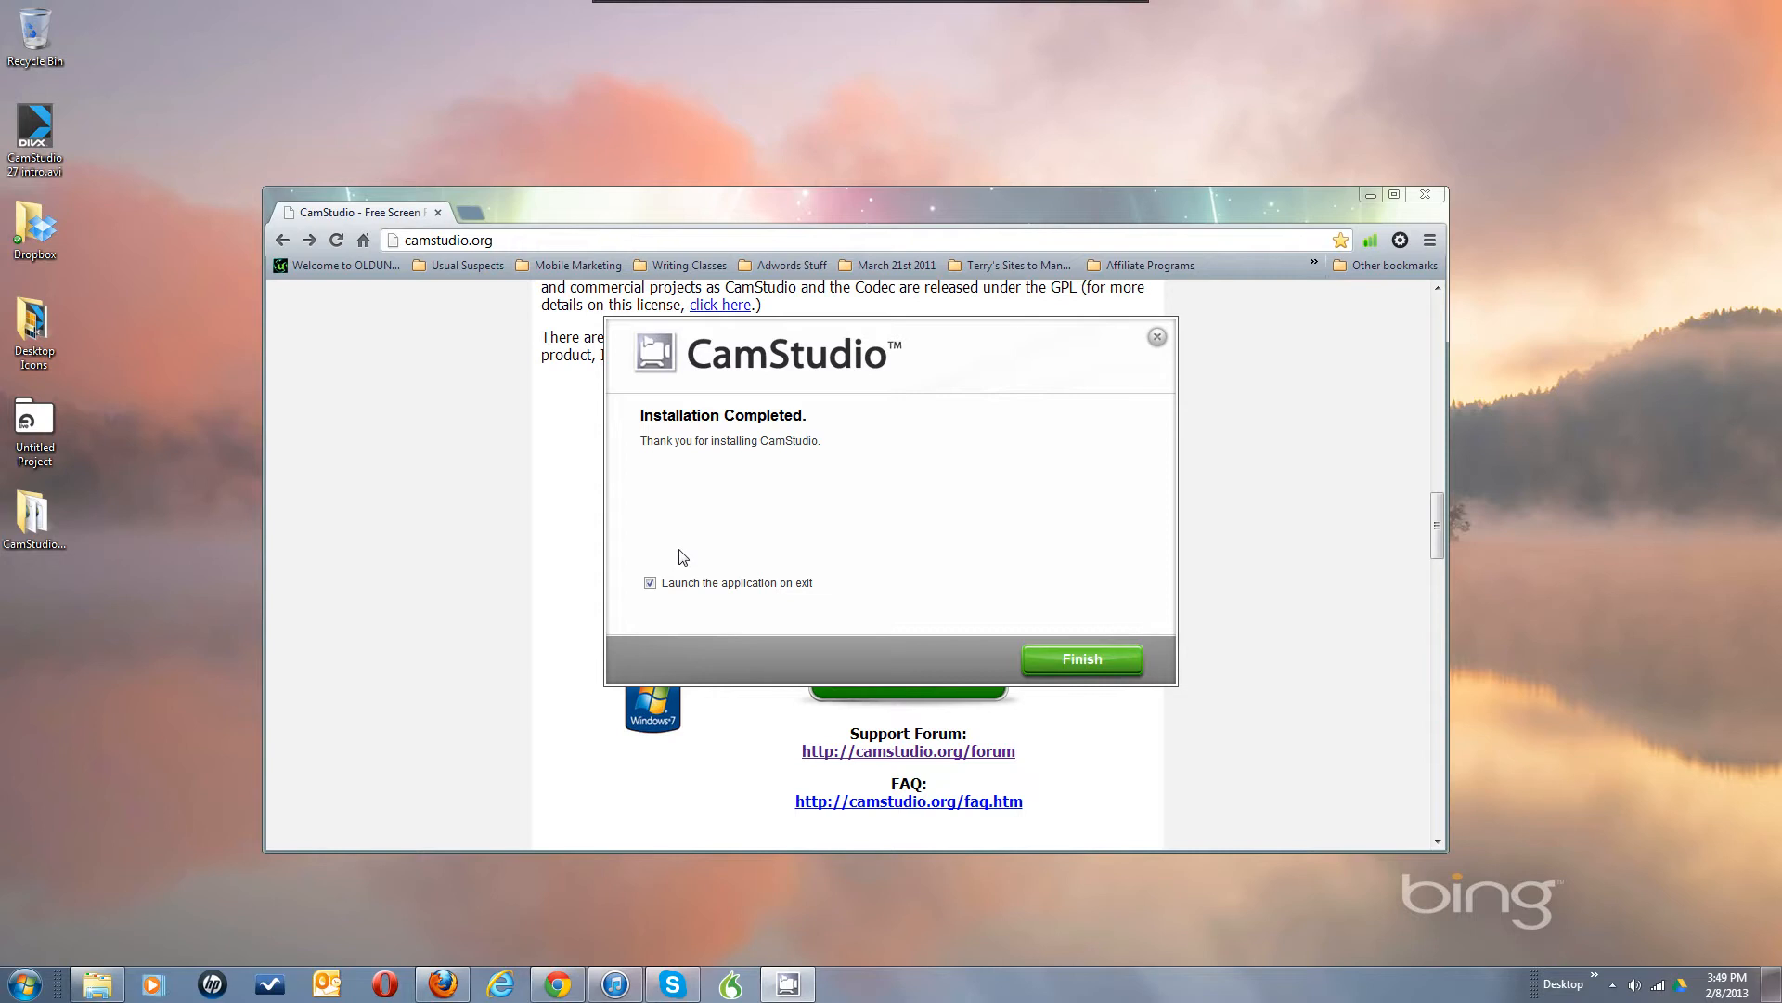
left_click(650, 586)
left_click(1103, 660)
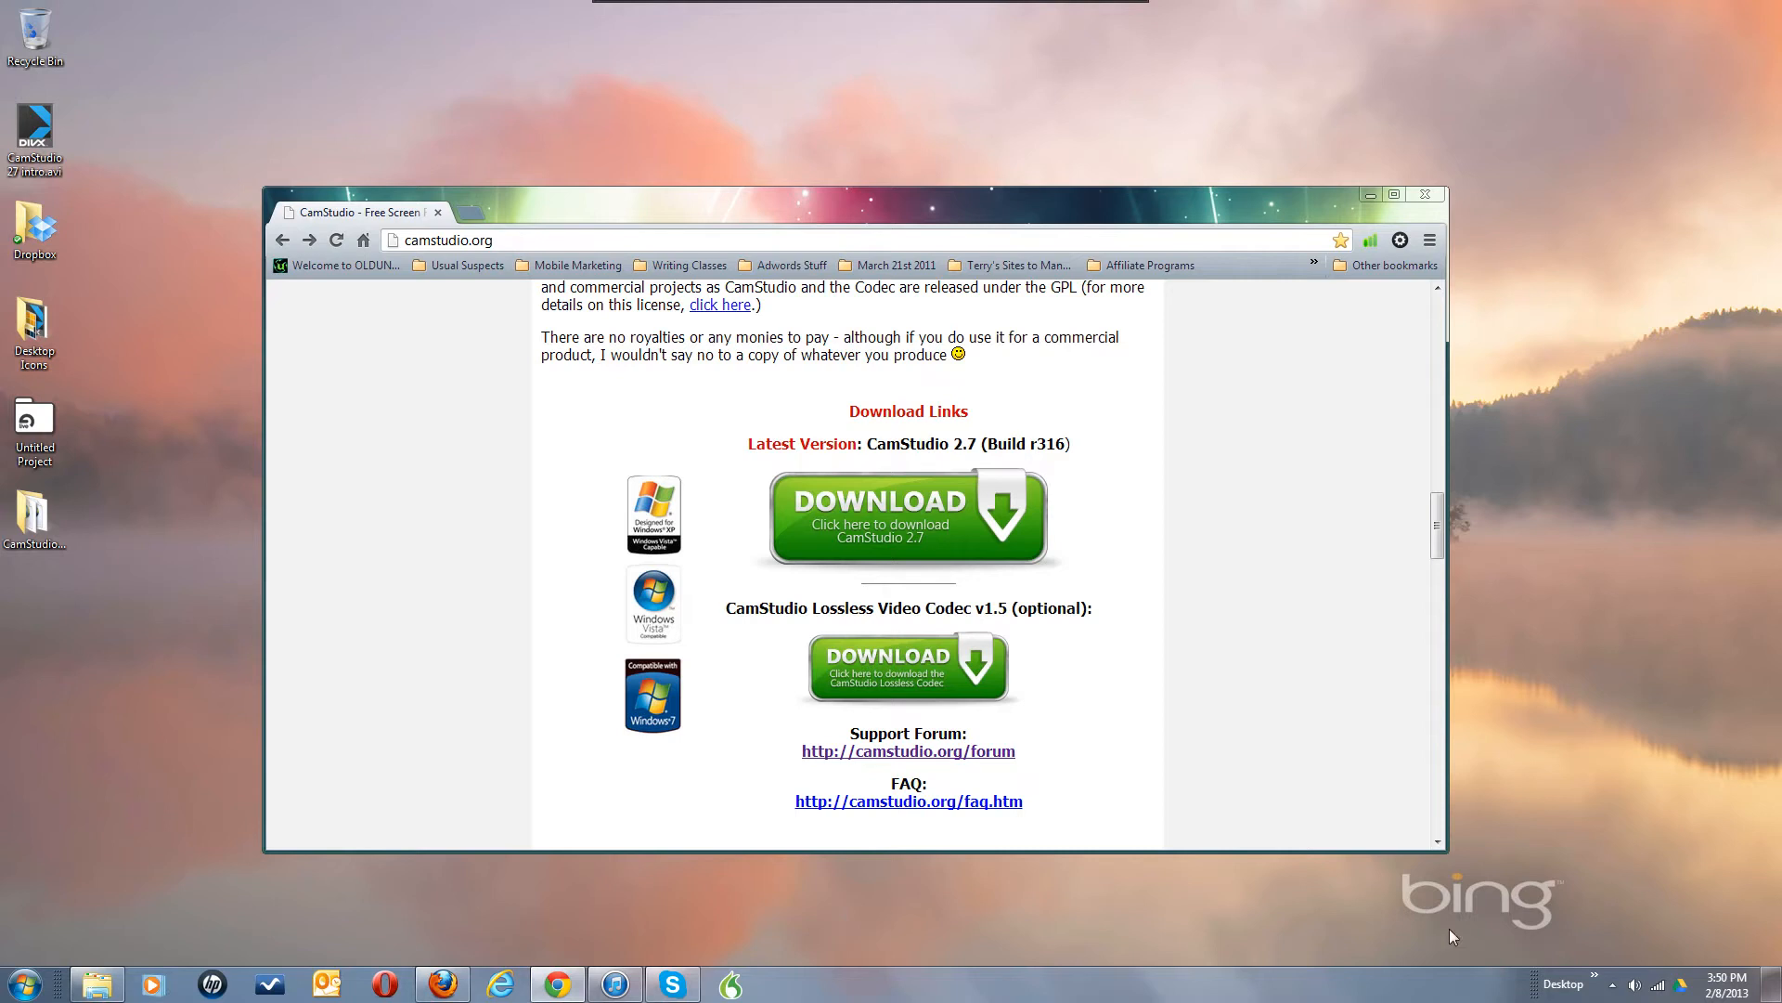
Step: Bring up the CamStudio recorder running in the notification area and check its version information
left_click(1612, 985)
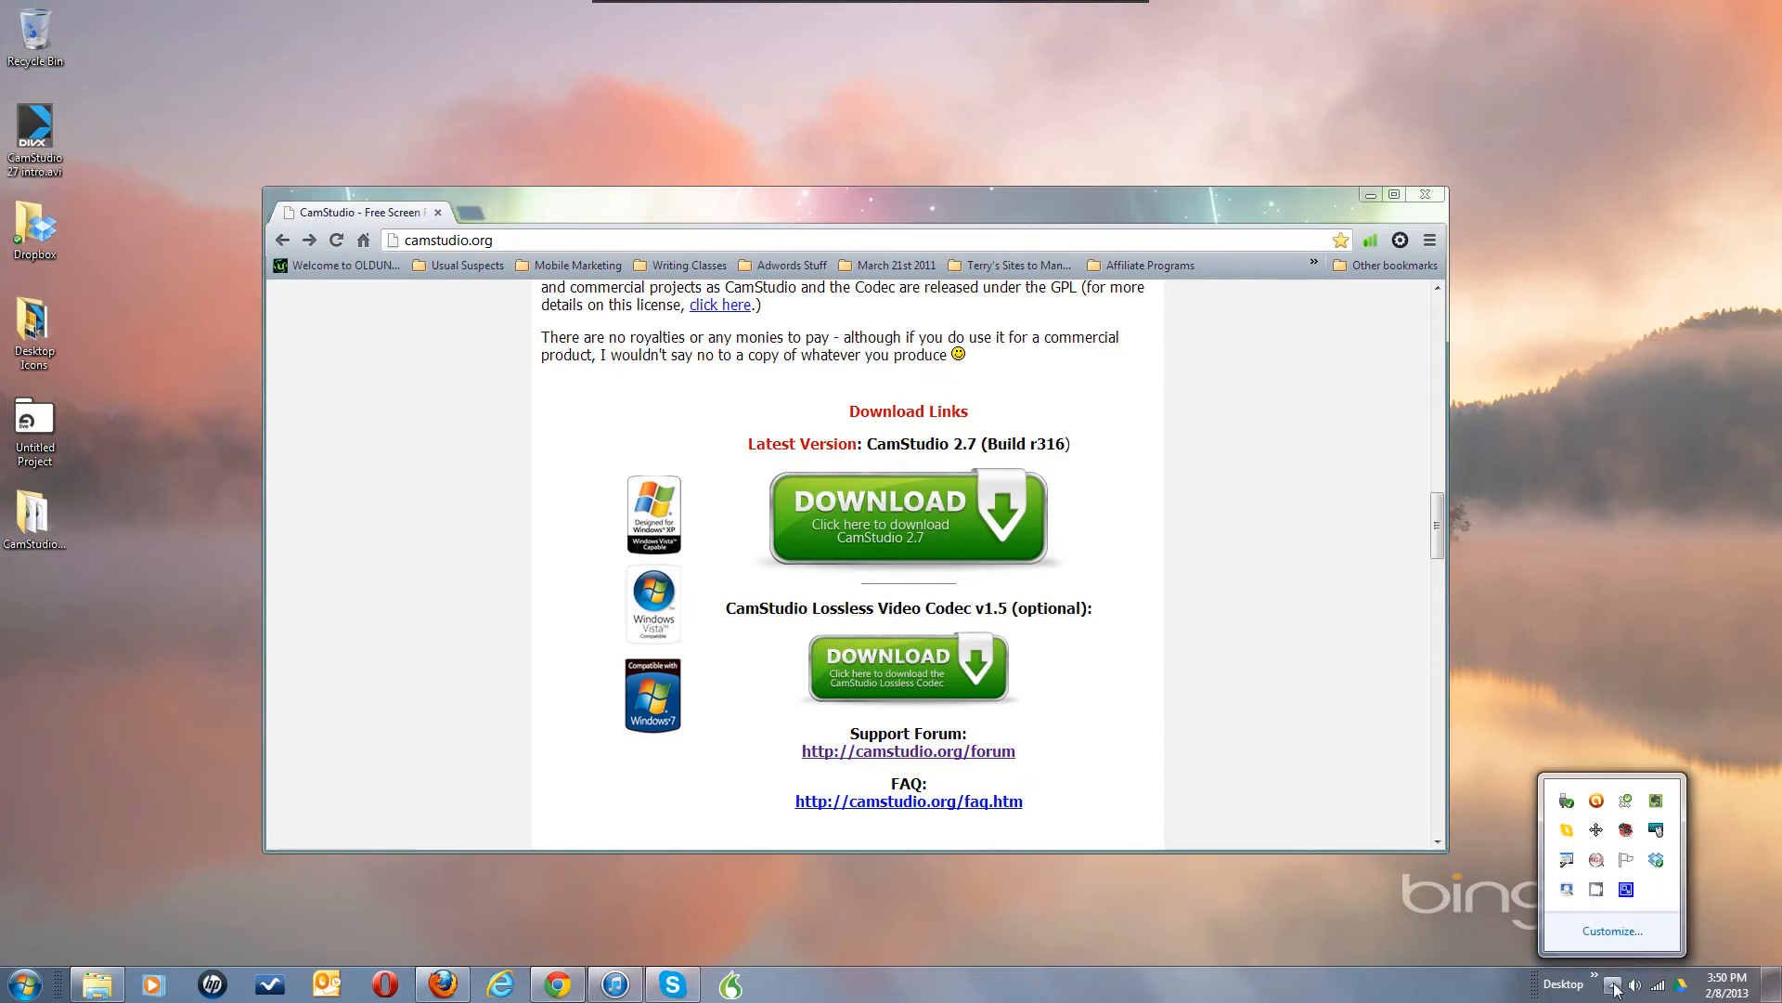
left_click(1595, 891)
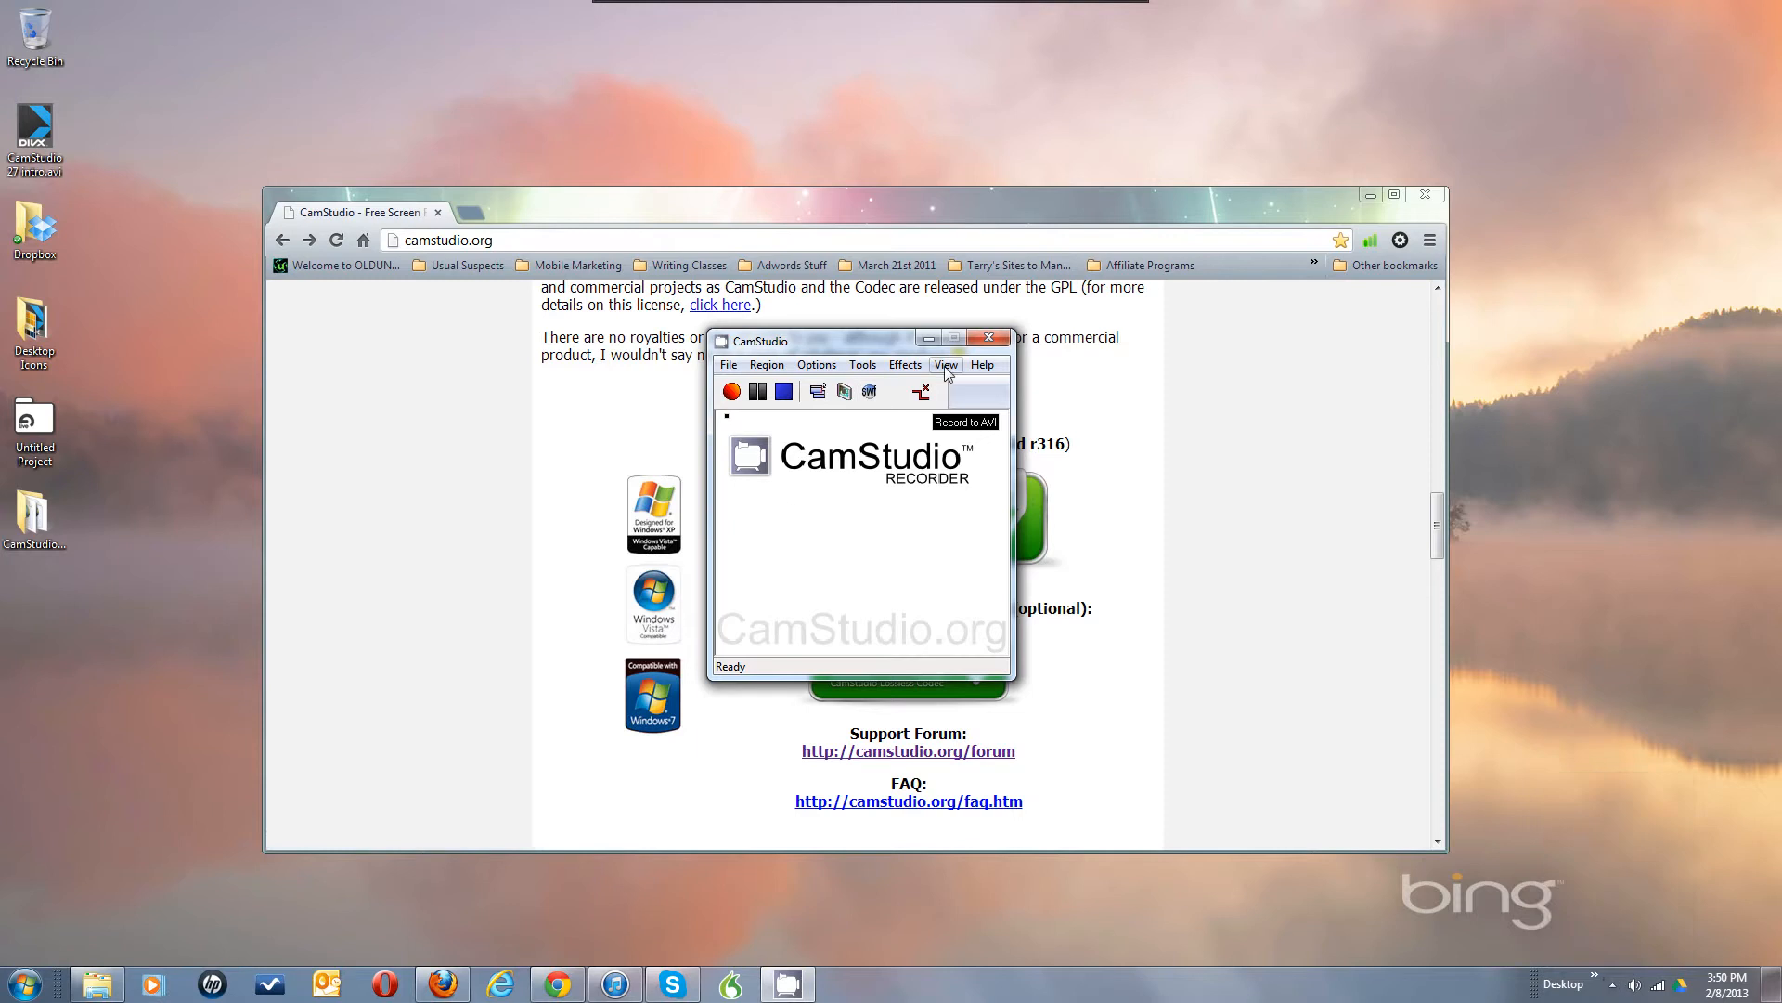
left_click(984, 365)
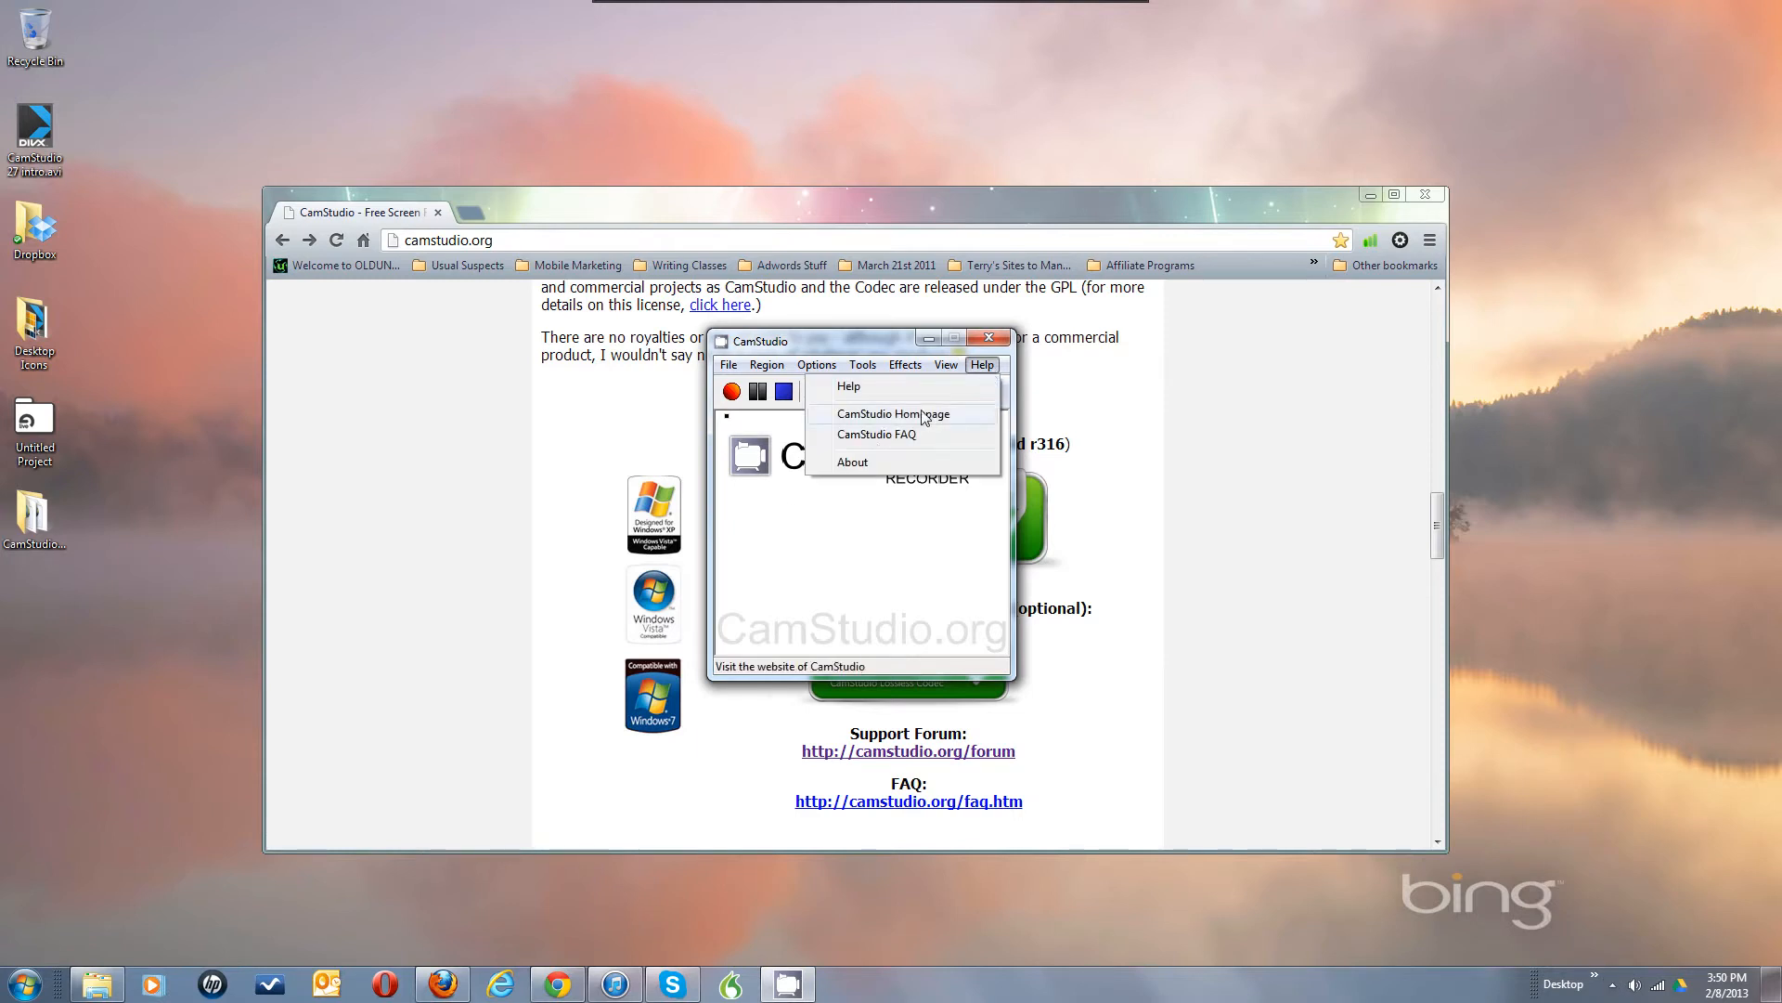
left_click(854, 462)
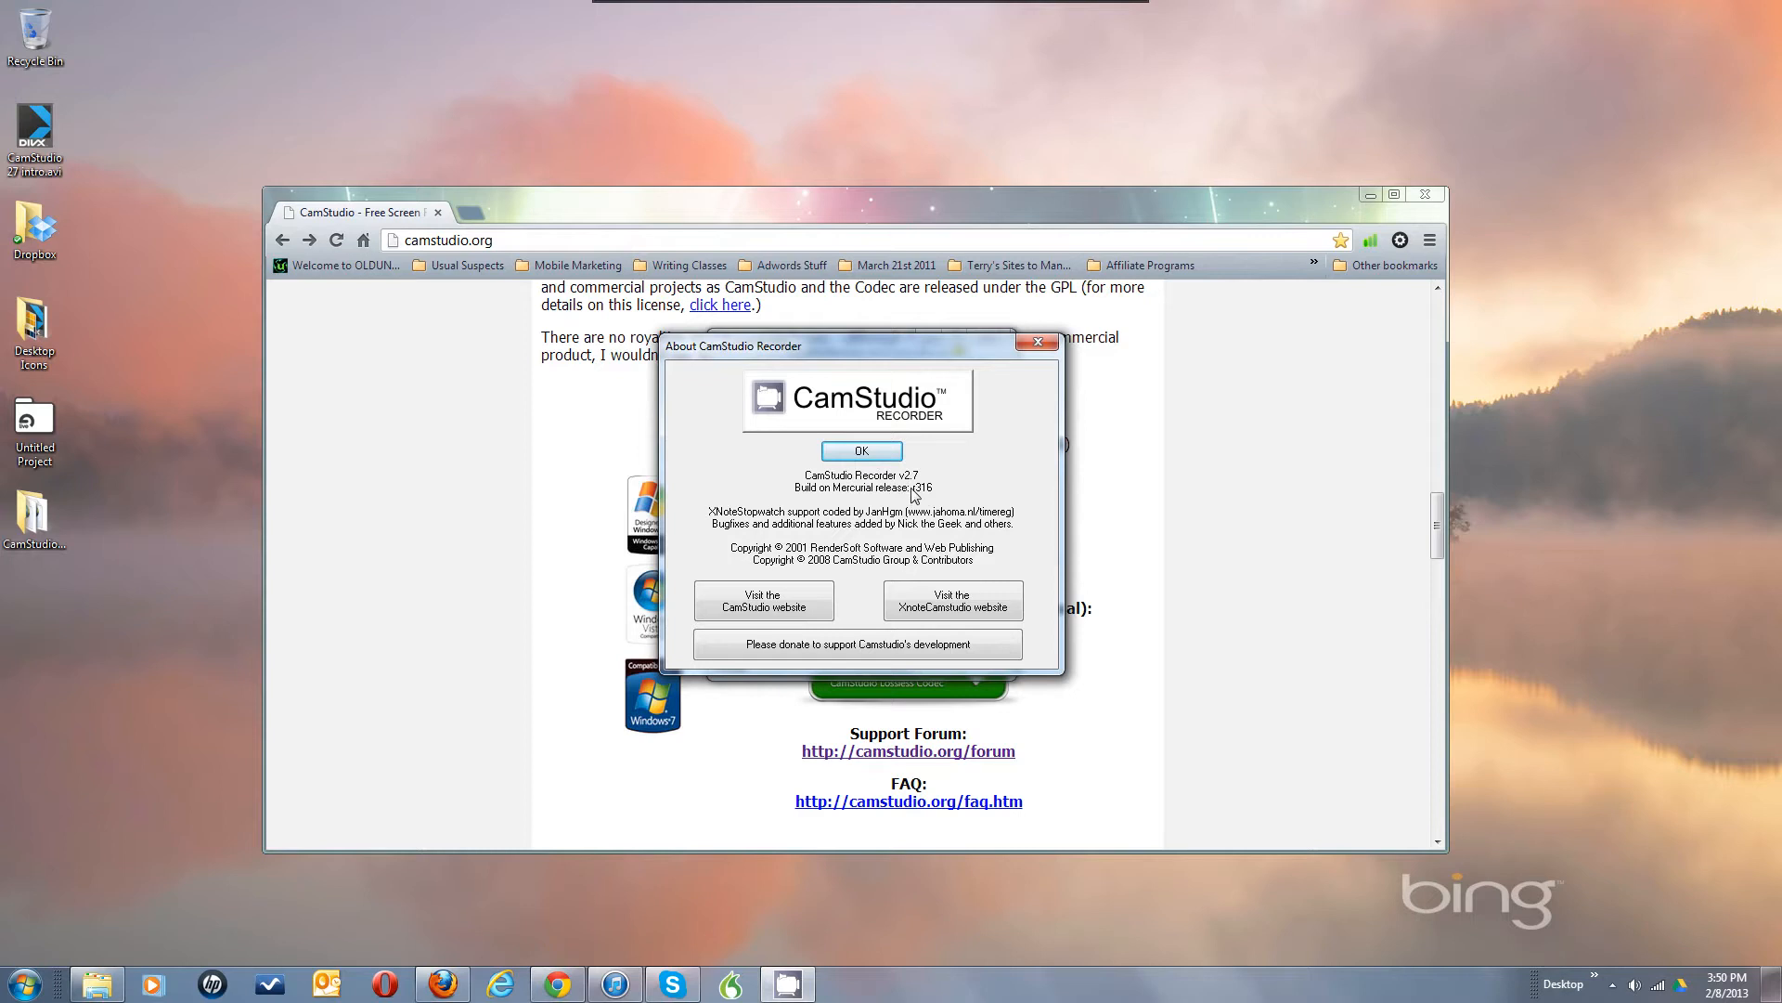
left_click(863, 452)
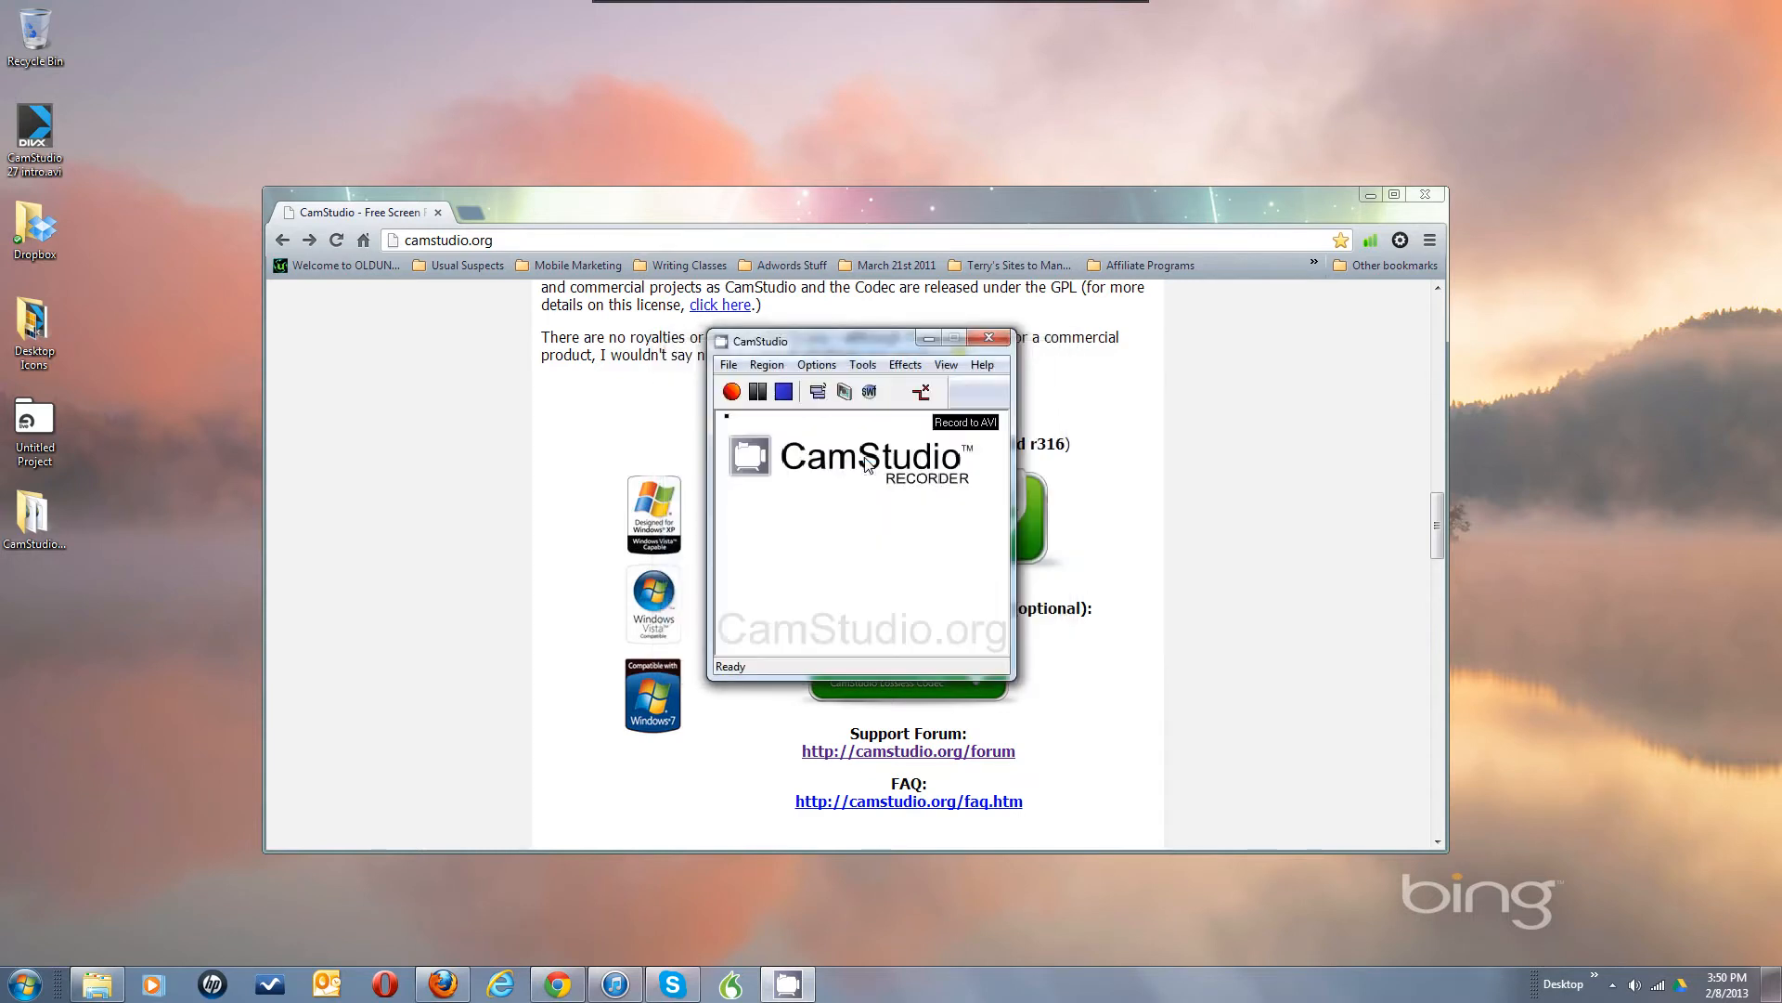
Step: View the CamStudio FAQ web page from the recorder, and minimize the browser window showing it
left_click(984, 365)
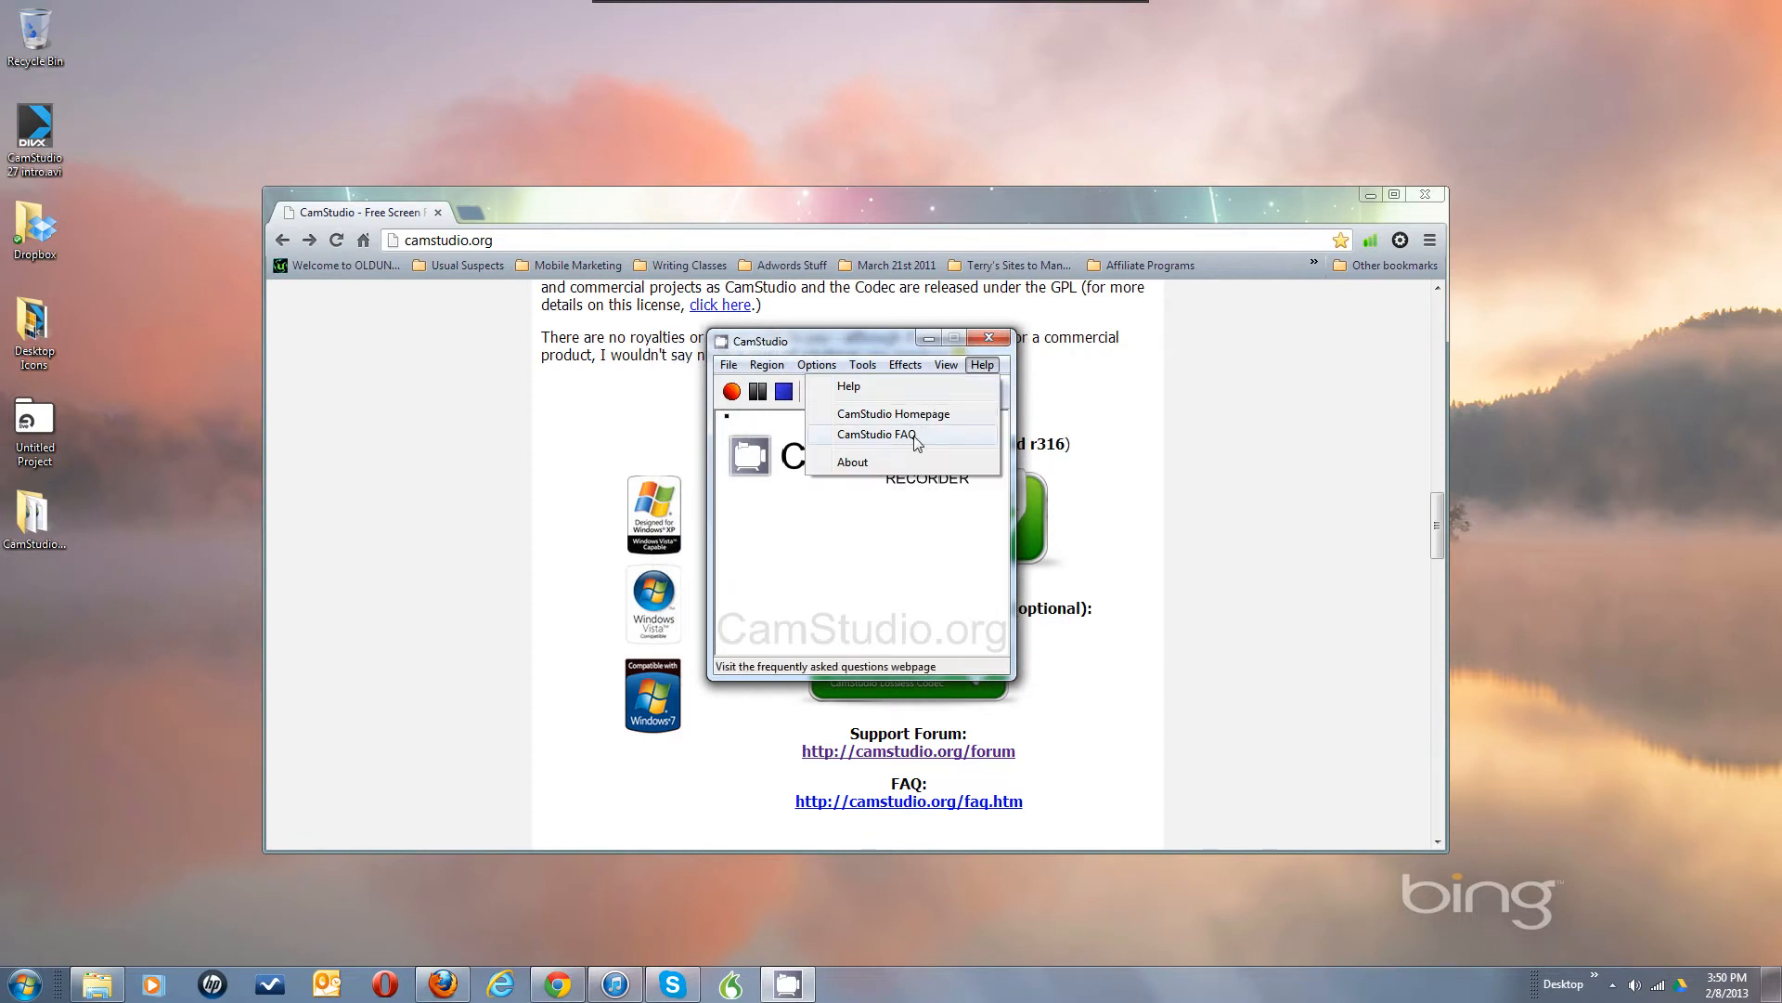
left_click(916, 436)
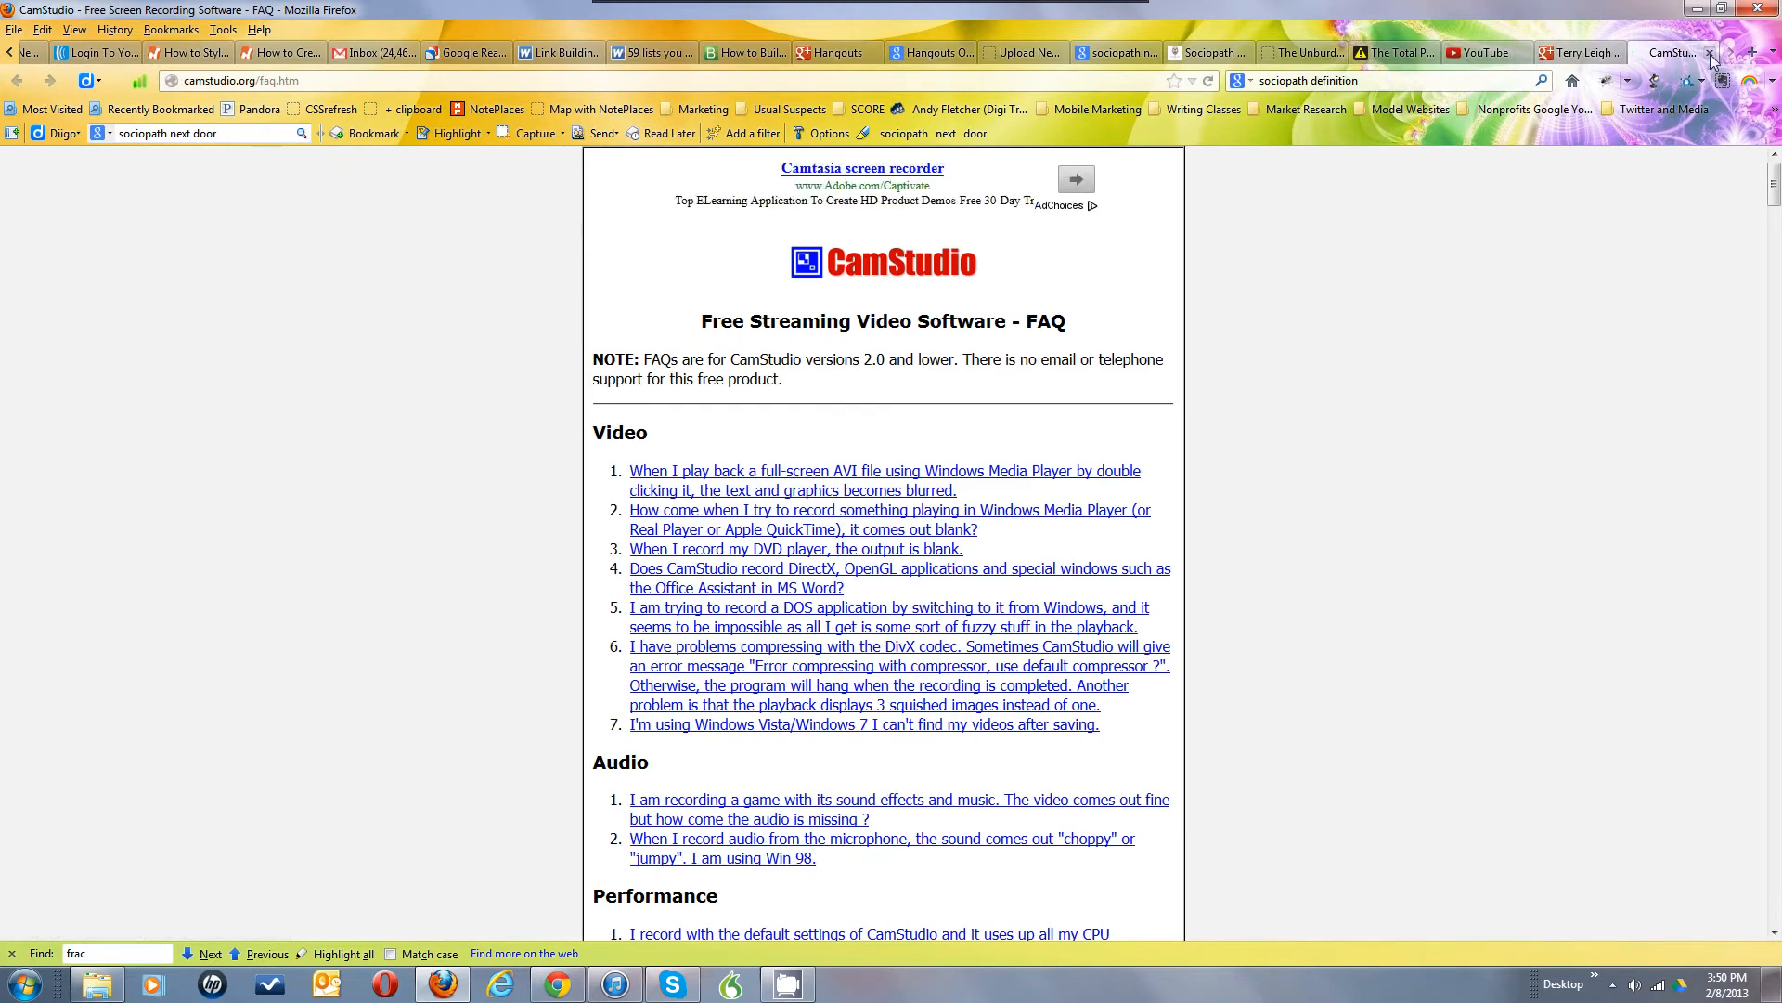
left_click(1699, 8)
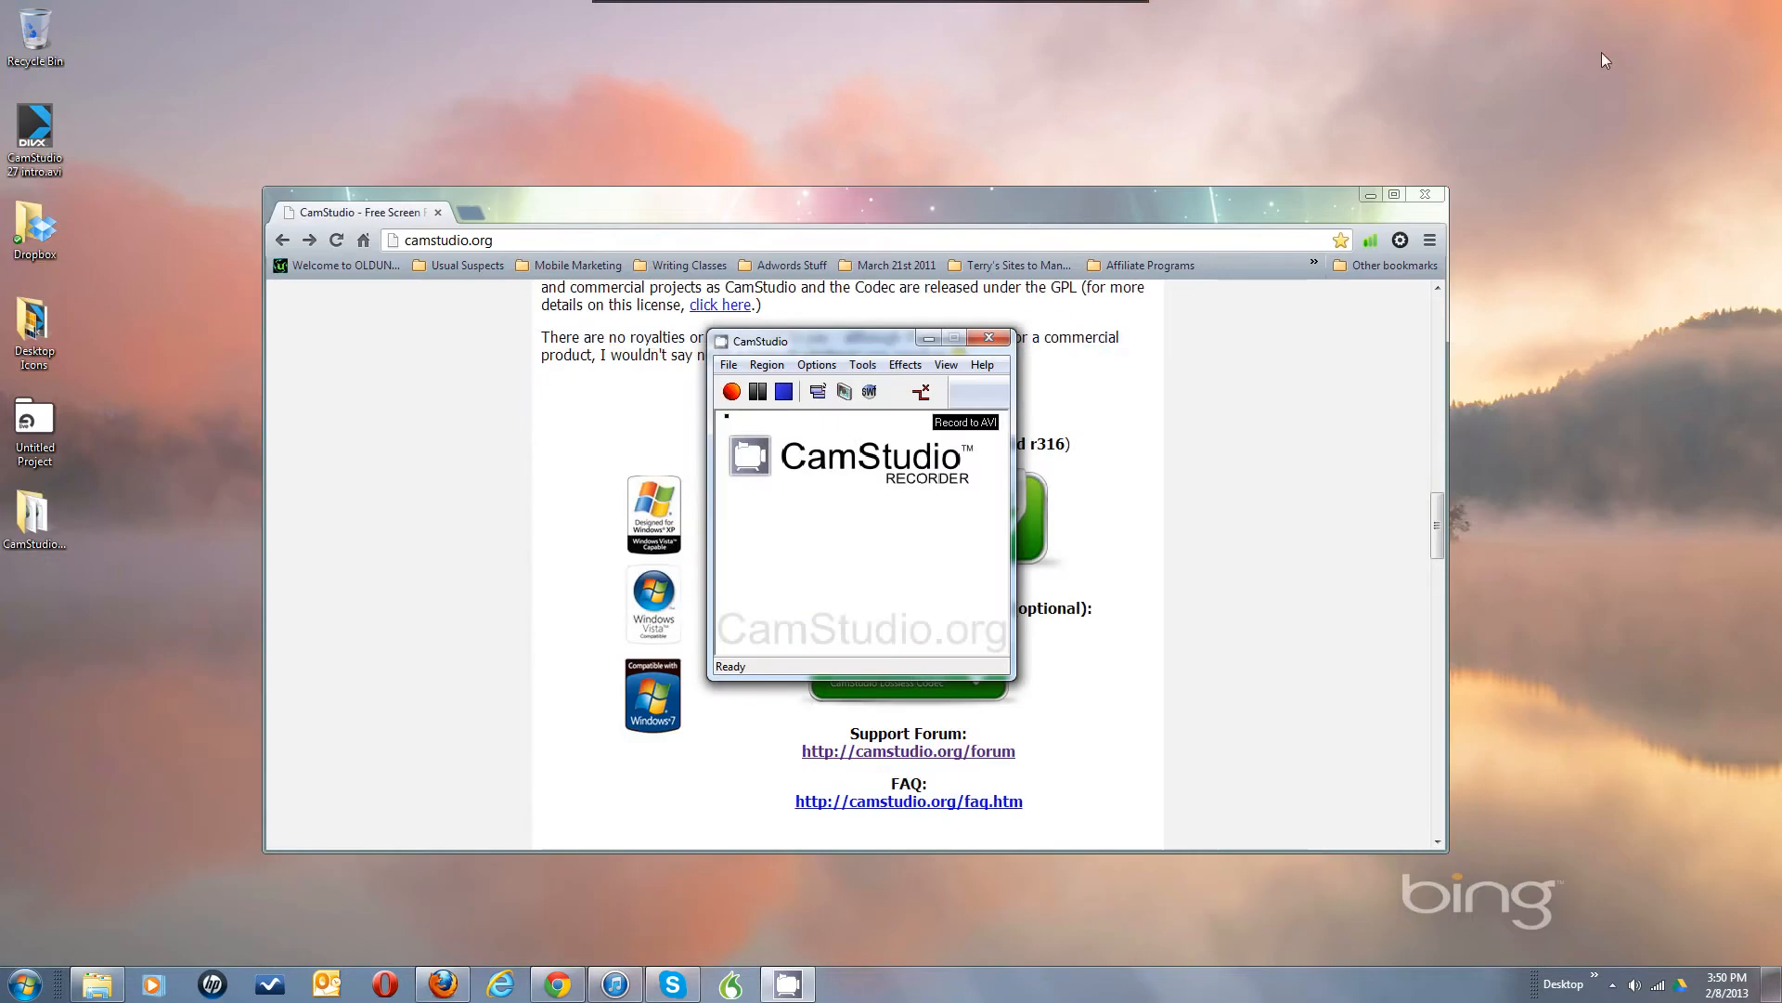
Step: Look over CamStudio's help options and try to open the built-in help
left_click(980, 367)
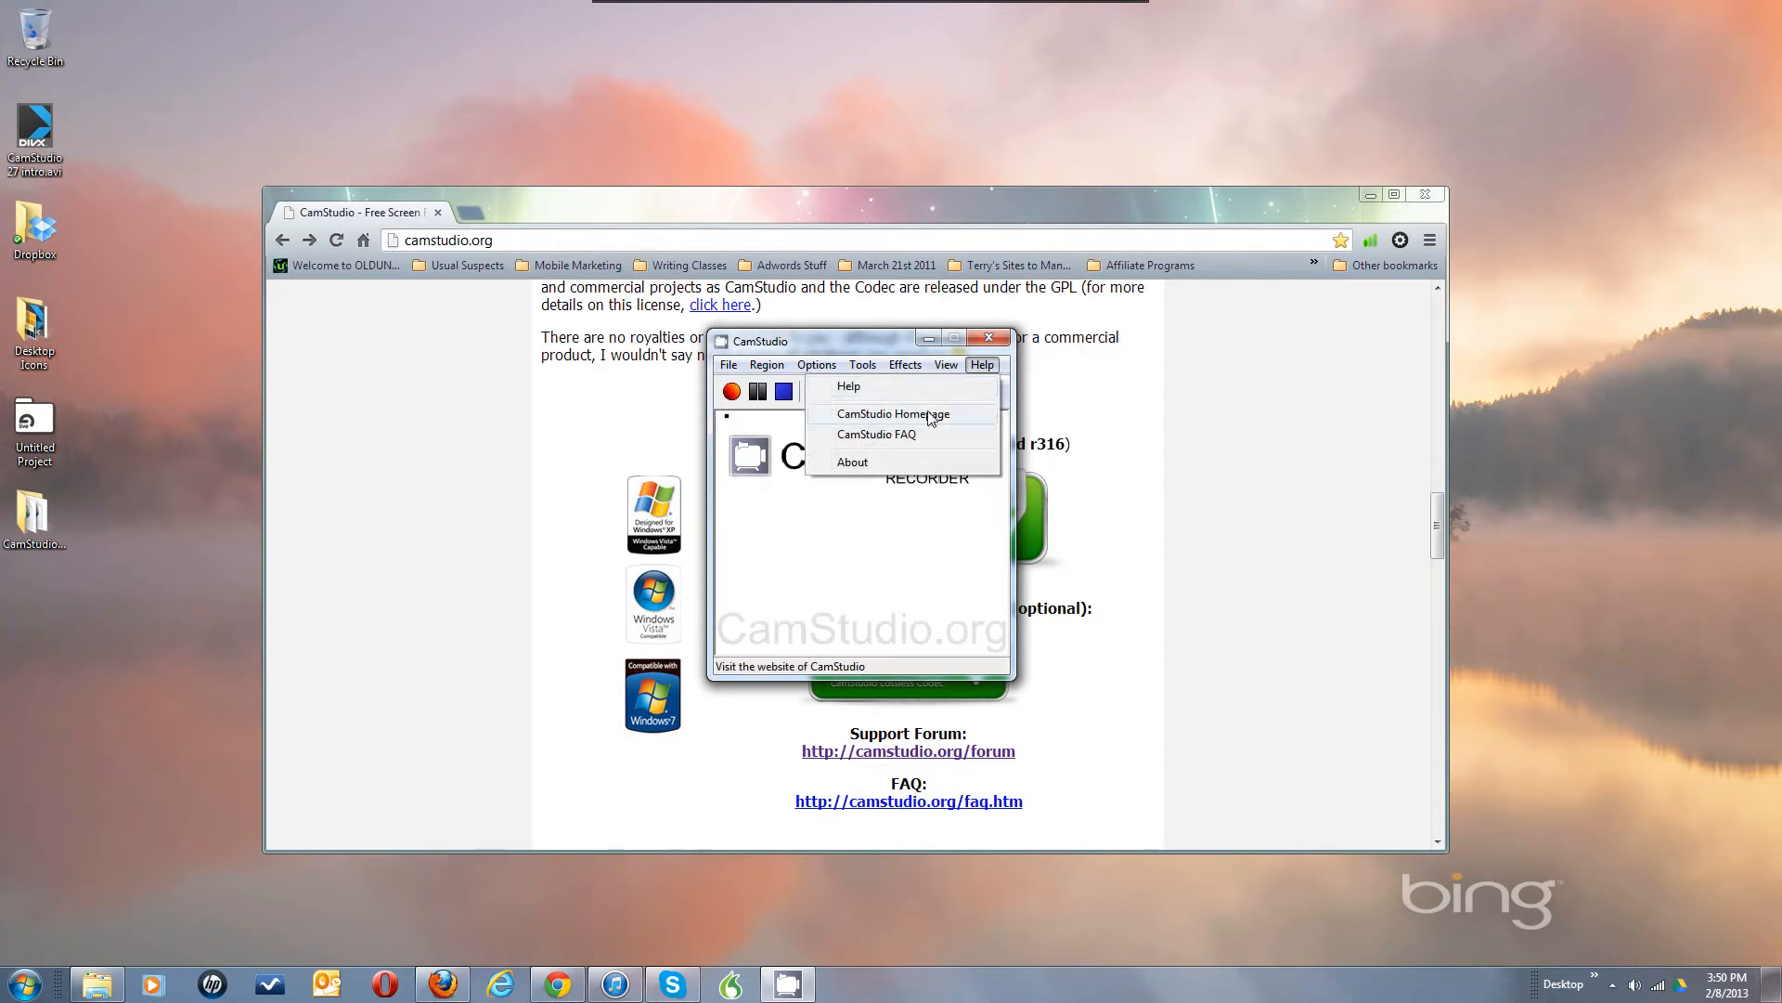
left_click(878, 529)
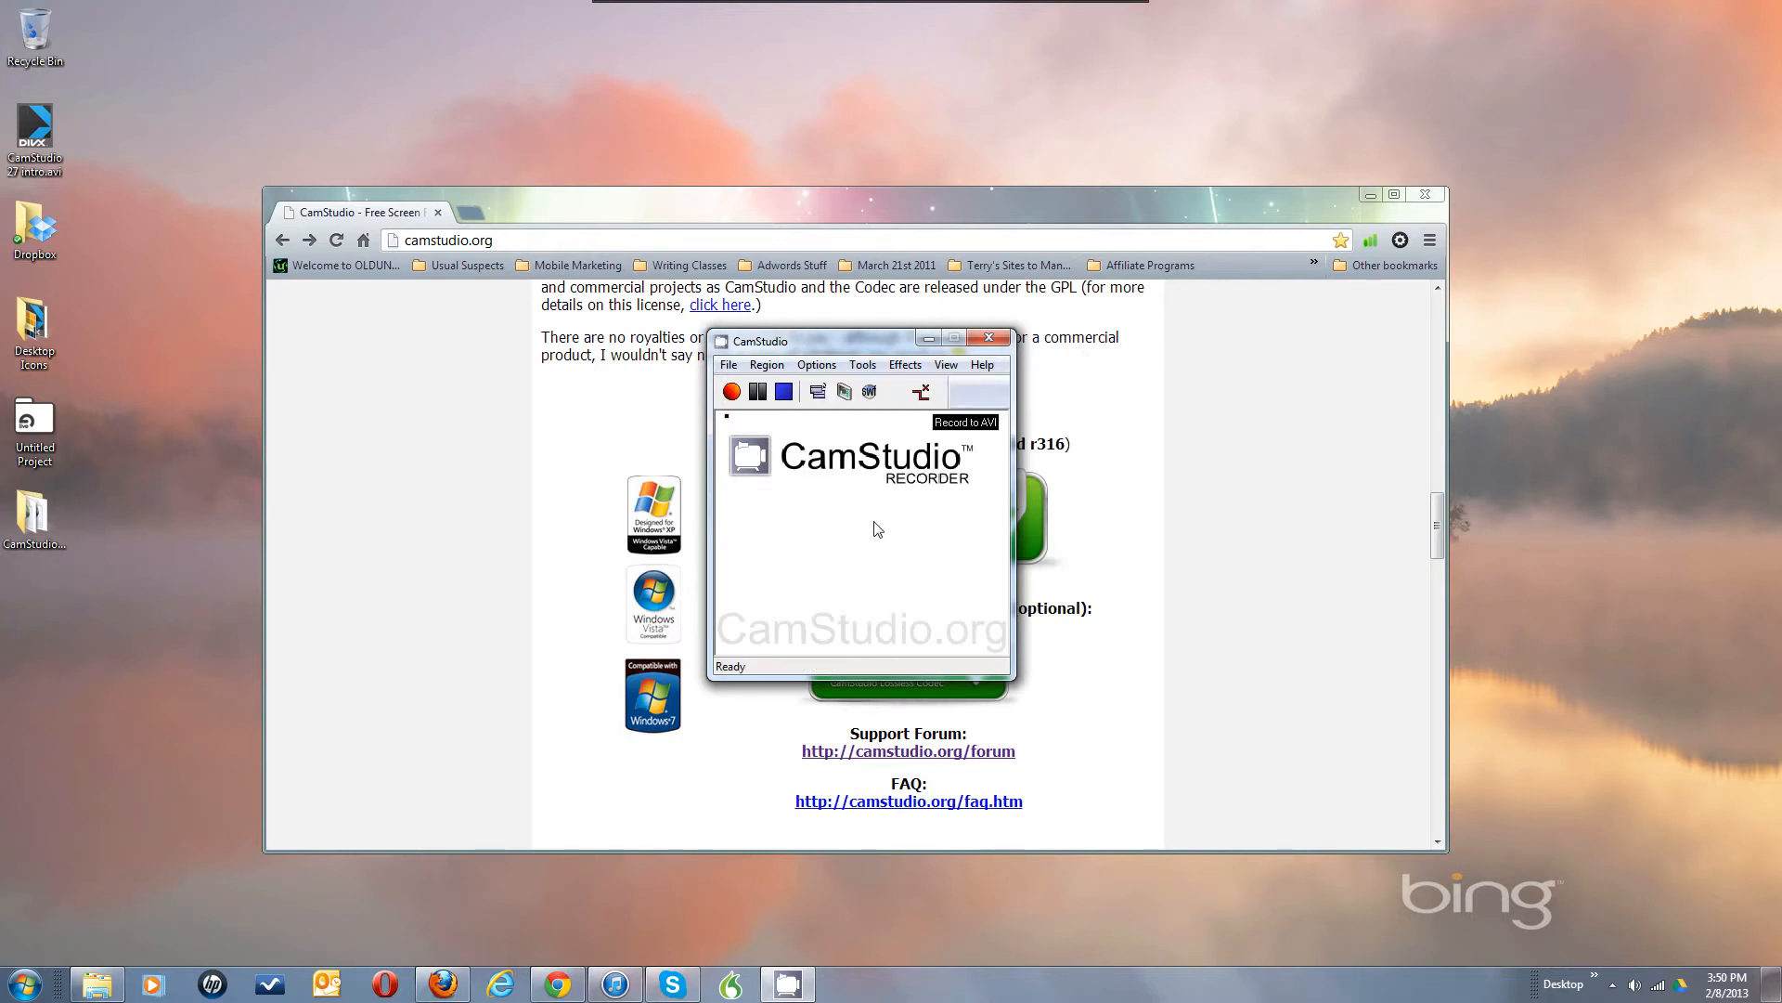
left_click(982, 366)
left_click(917, 388)
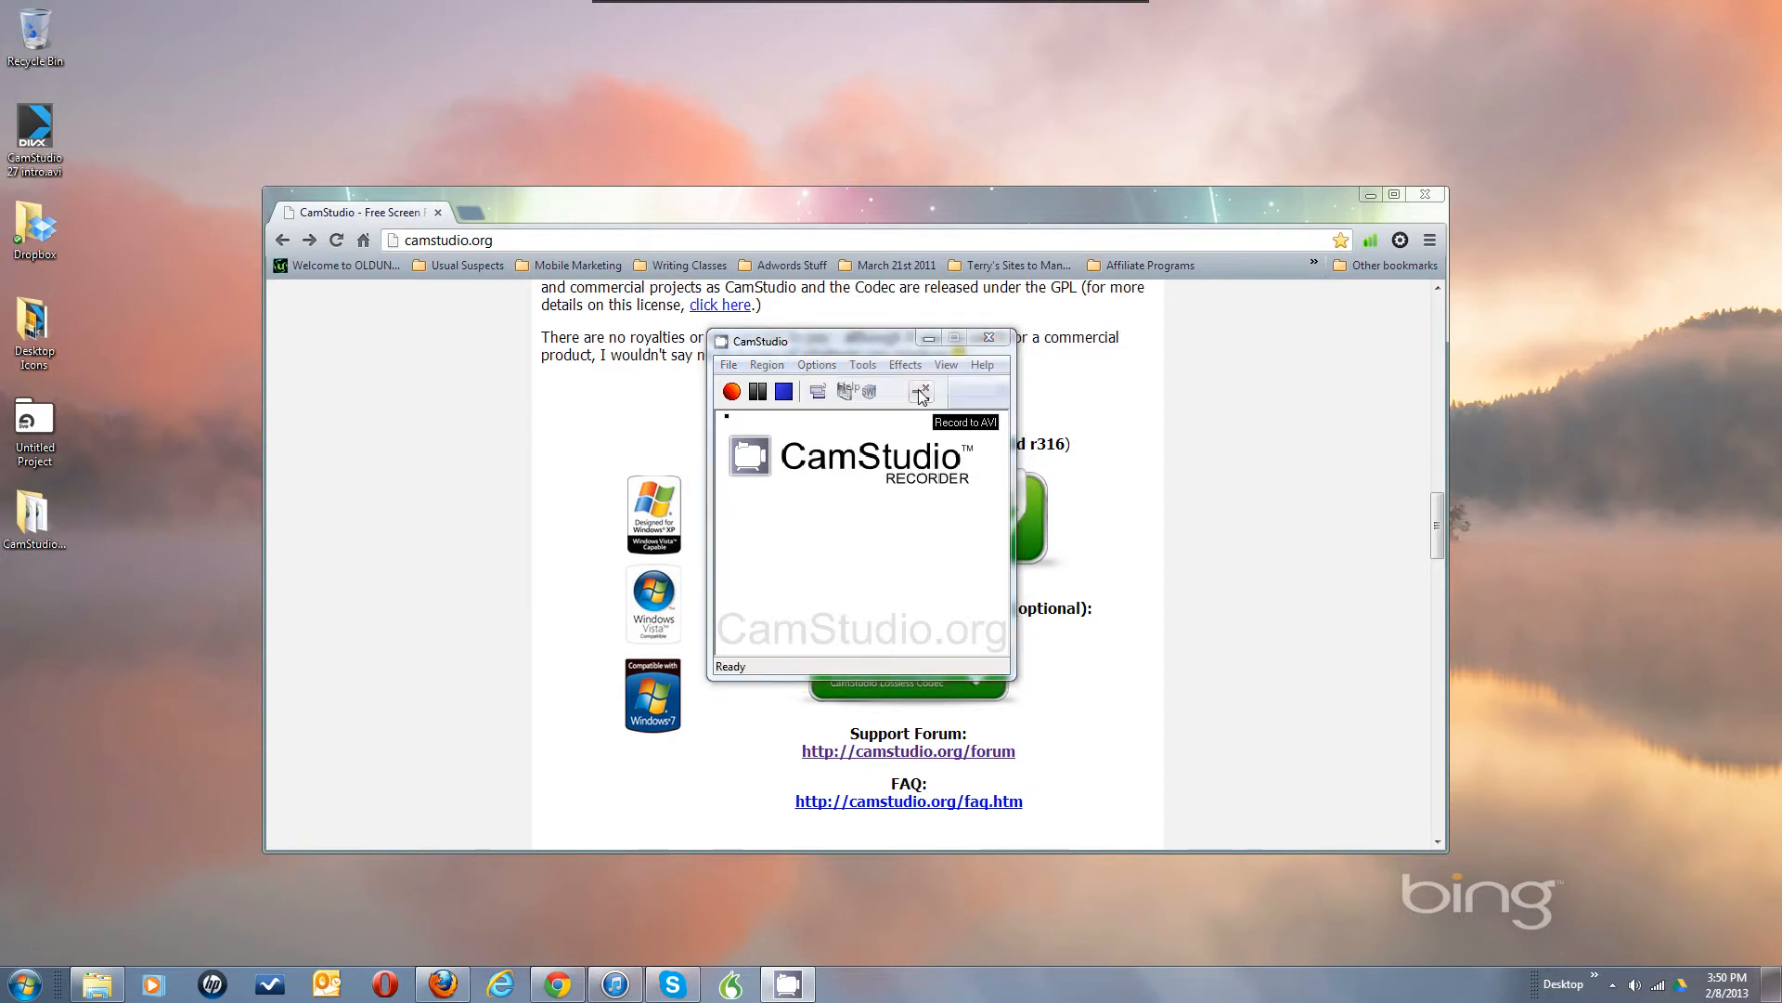
left_click(891, 536)
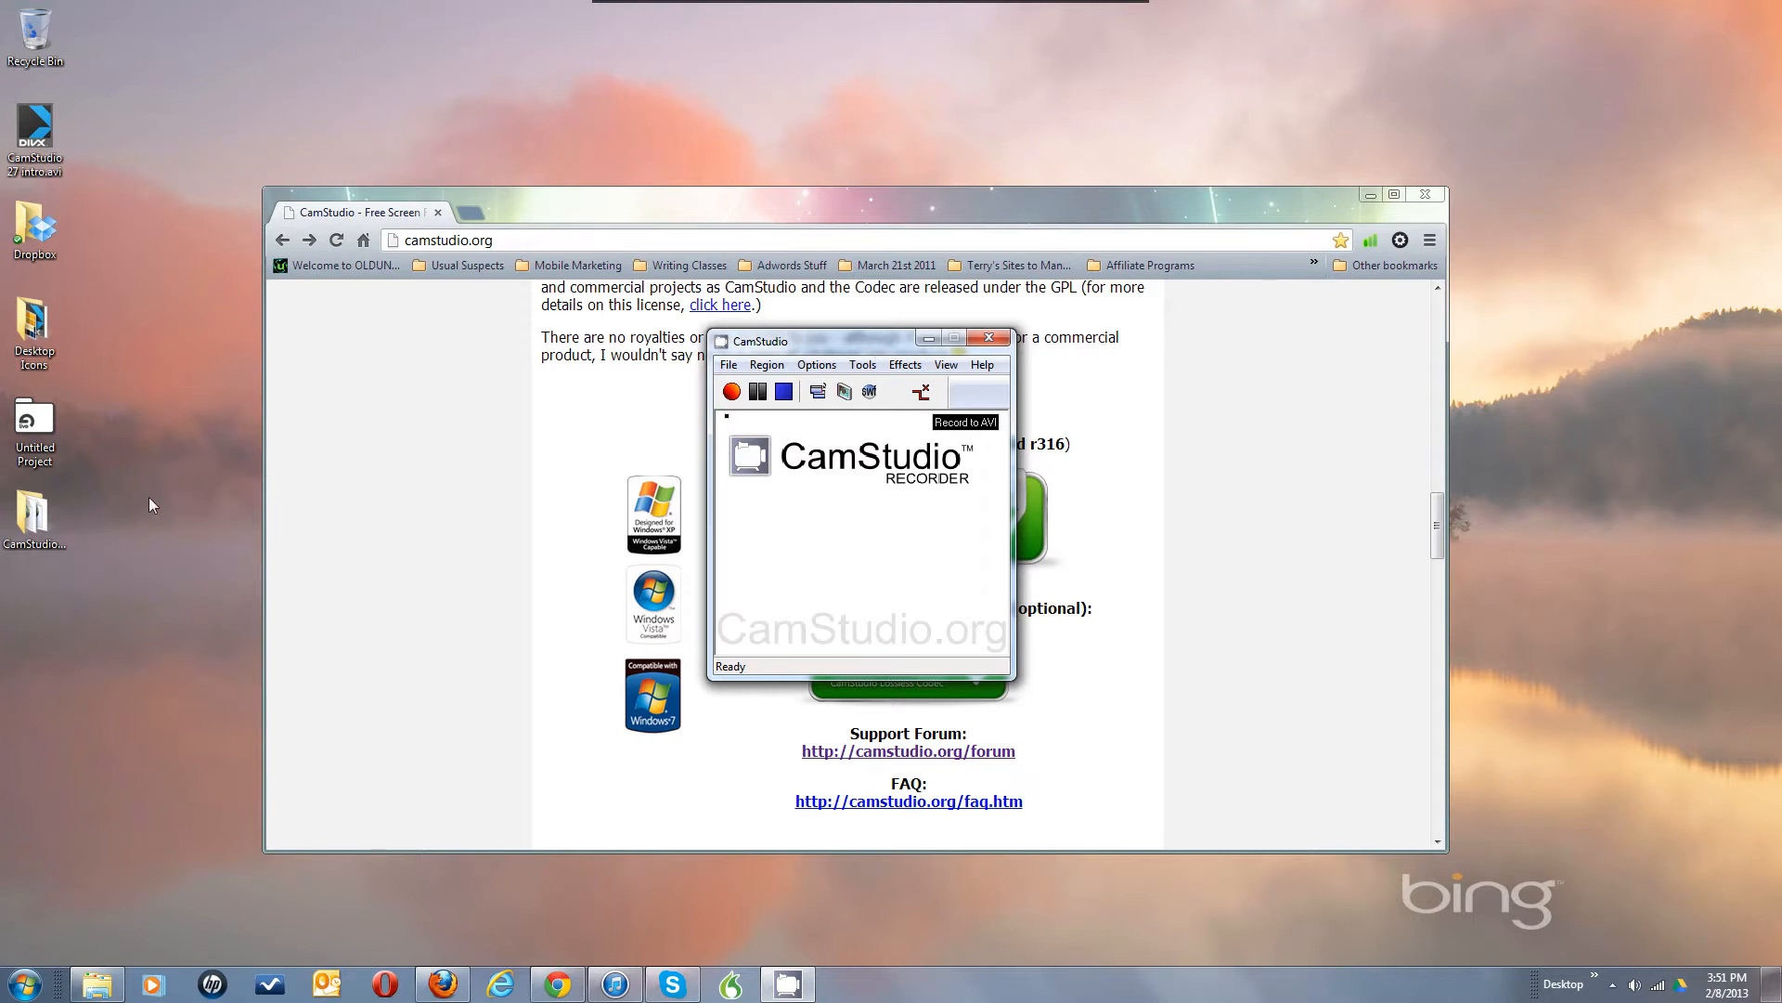
Step: View the contents of the desktop's CamStudio20HelpFiles folder in Chrome, and return to the camstudio.org page
left_click_drag(32, 514, 569, 491)
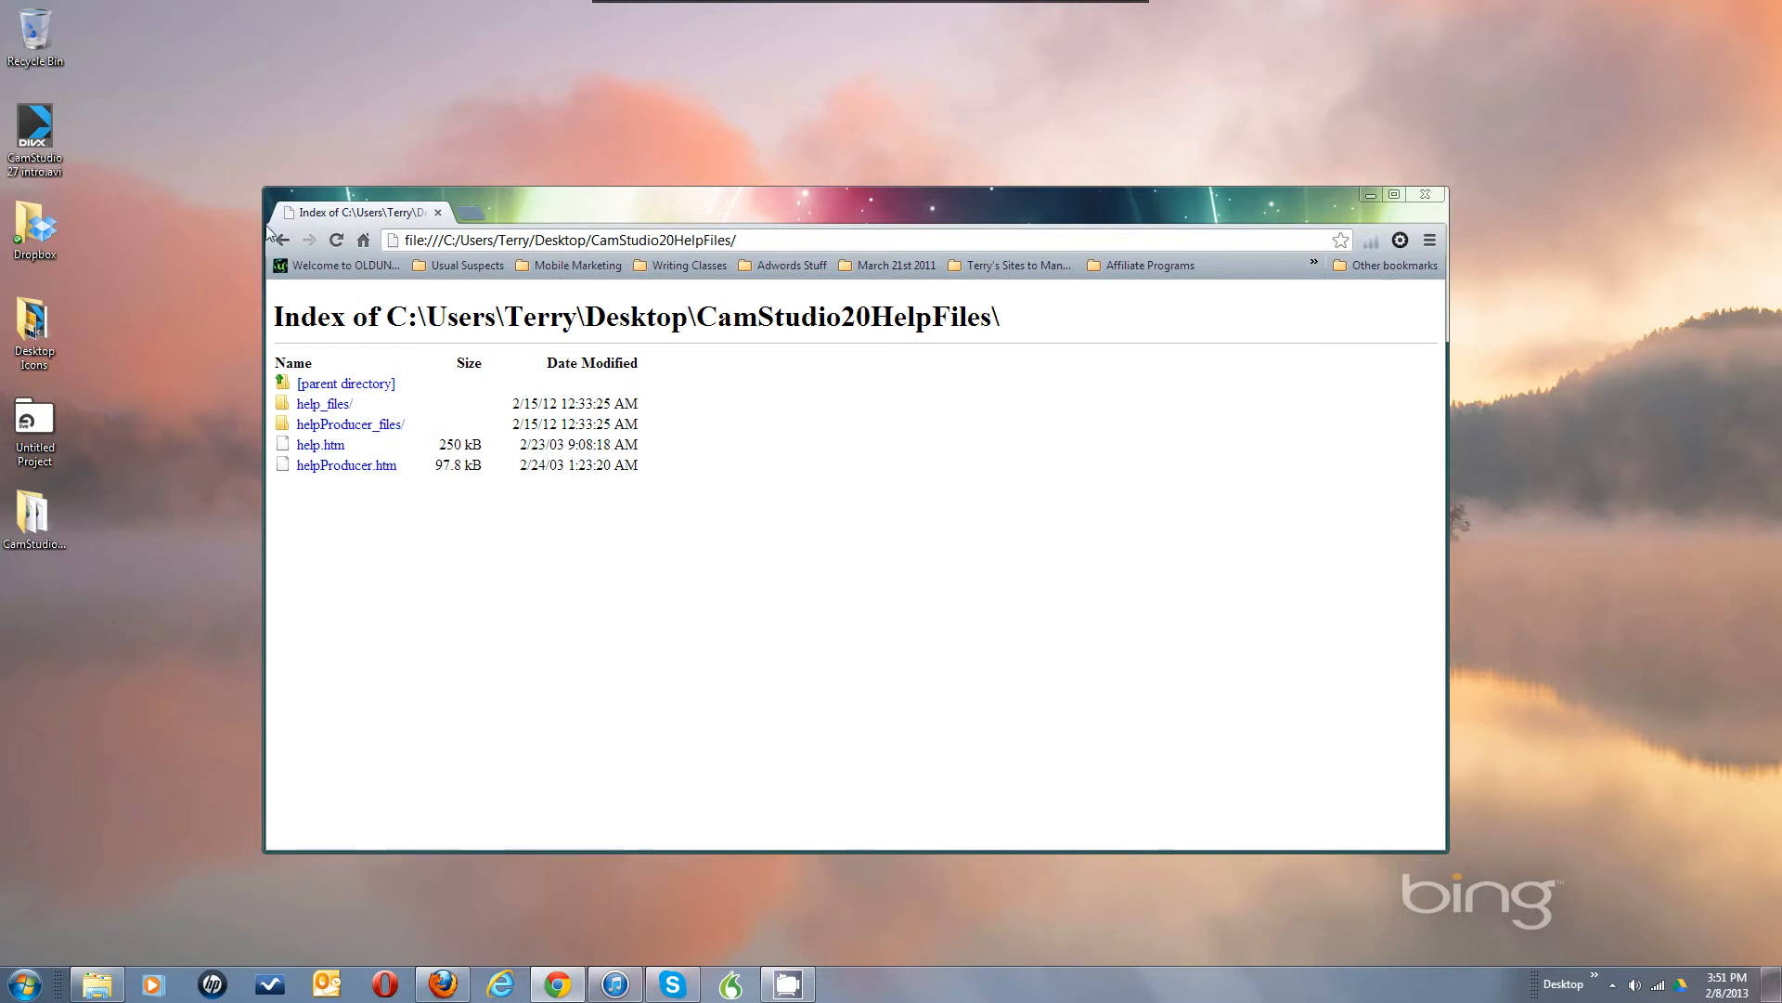
left_click(284, 240)
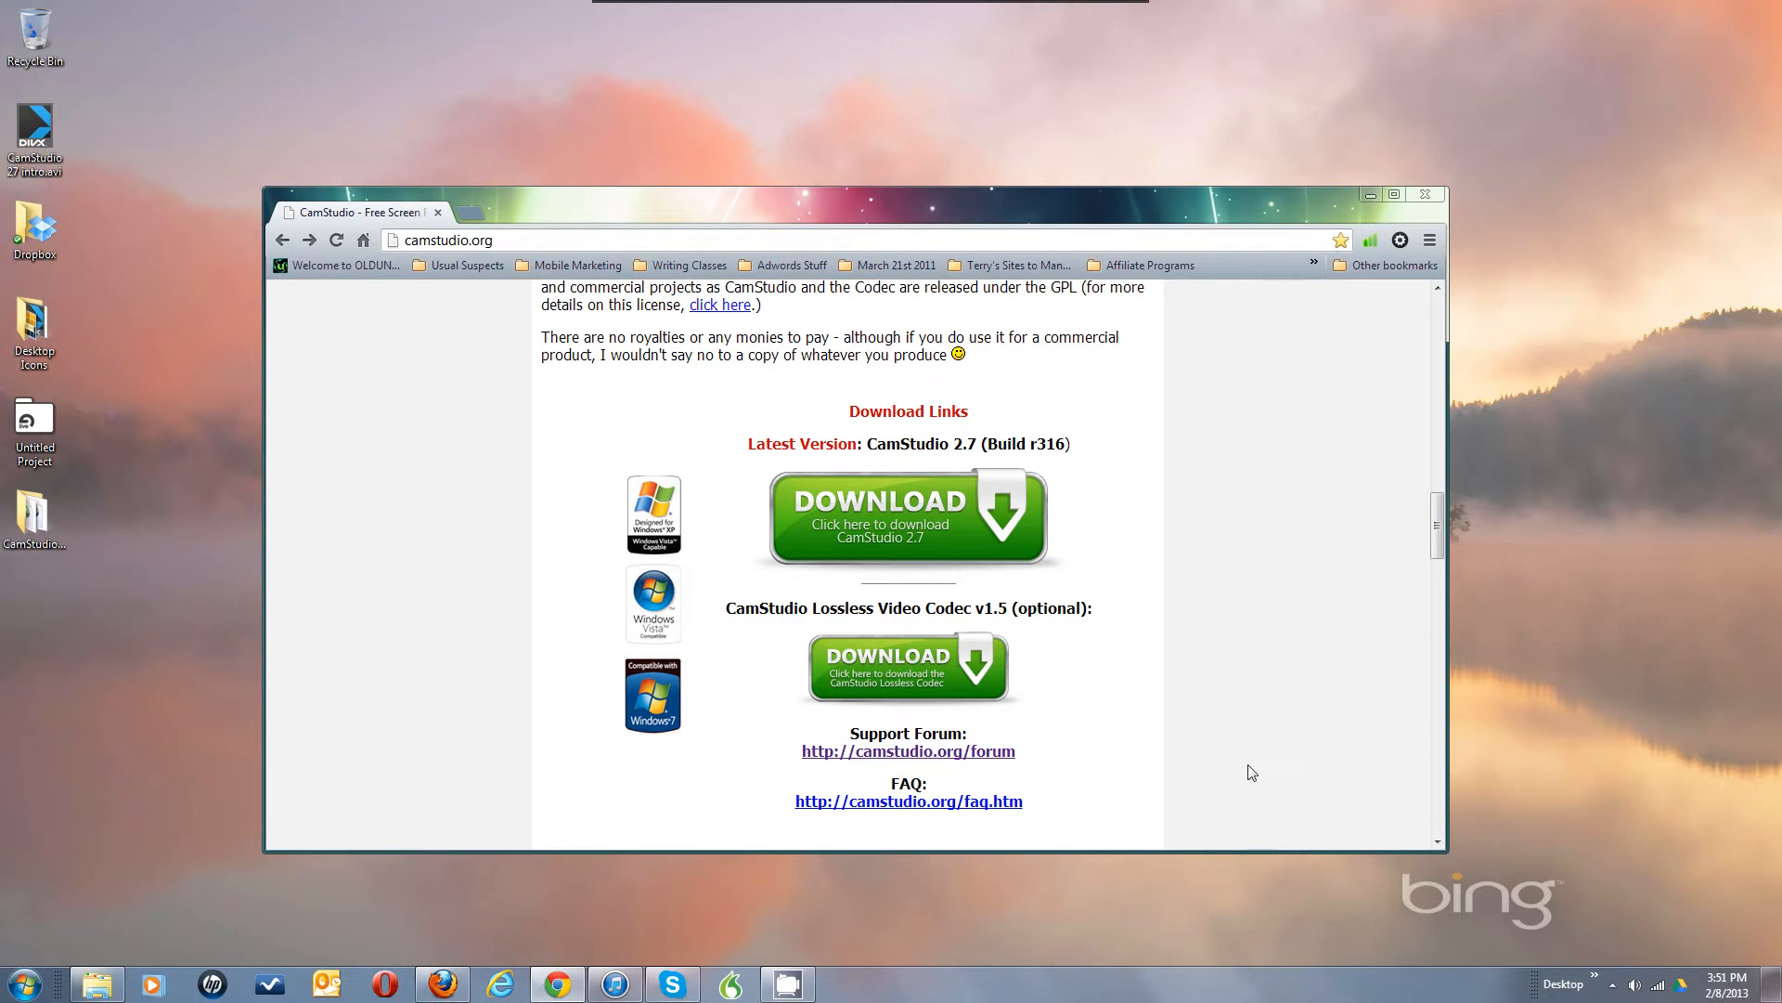
Step: Bring the CamStudio recorder back to the front and review its file commands for recording, pausing, stopping and exiting
left_click(782, 991)
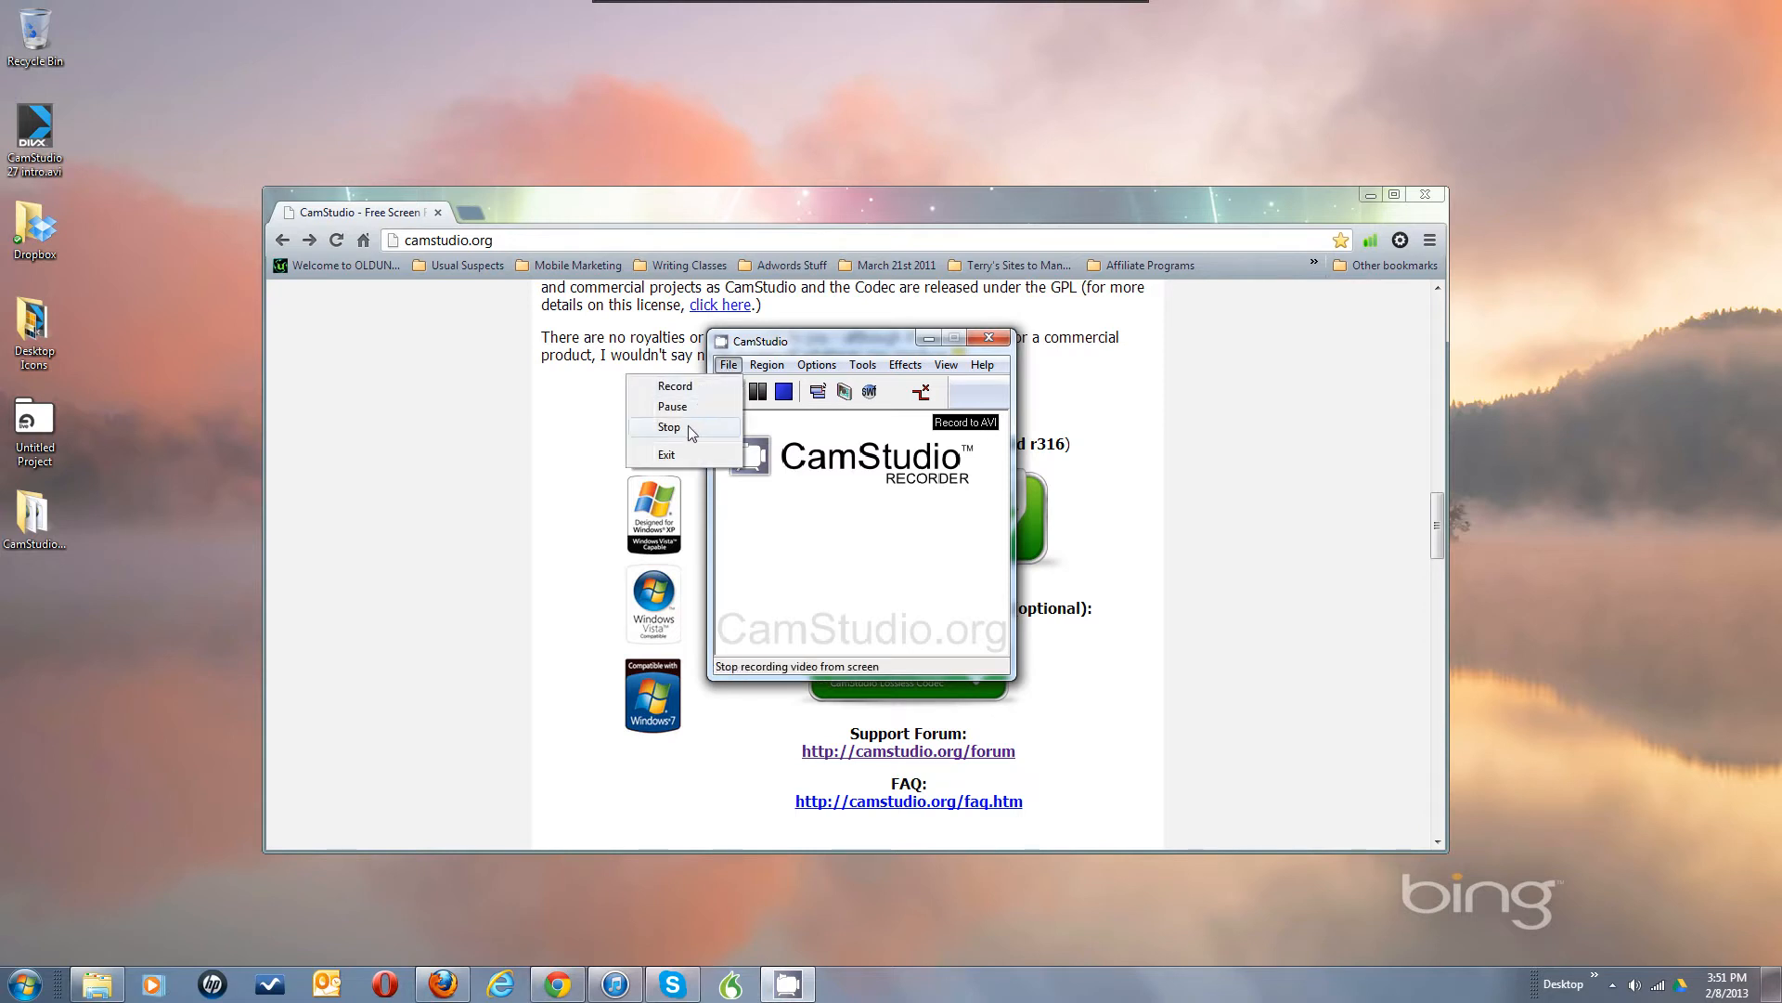
left_click(771, 354)
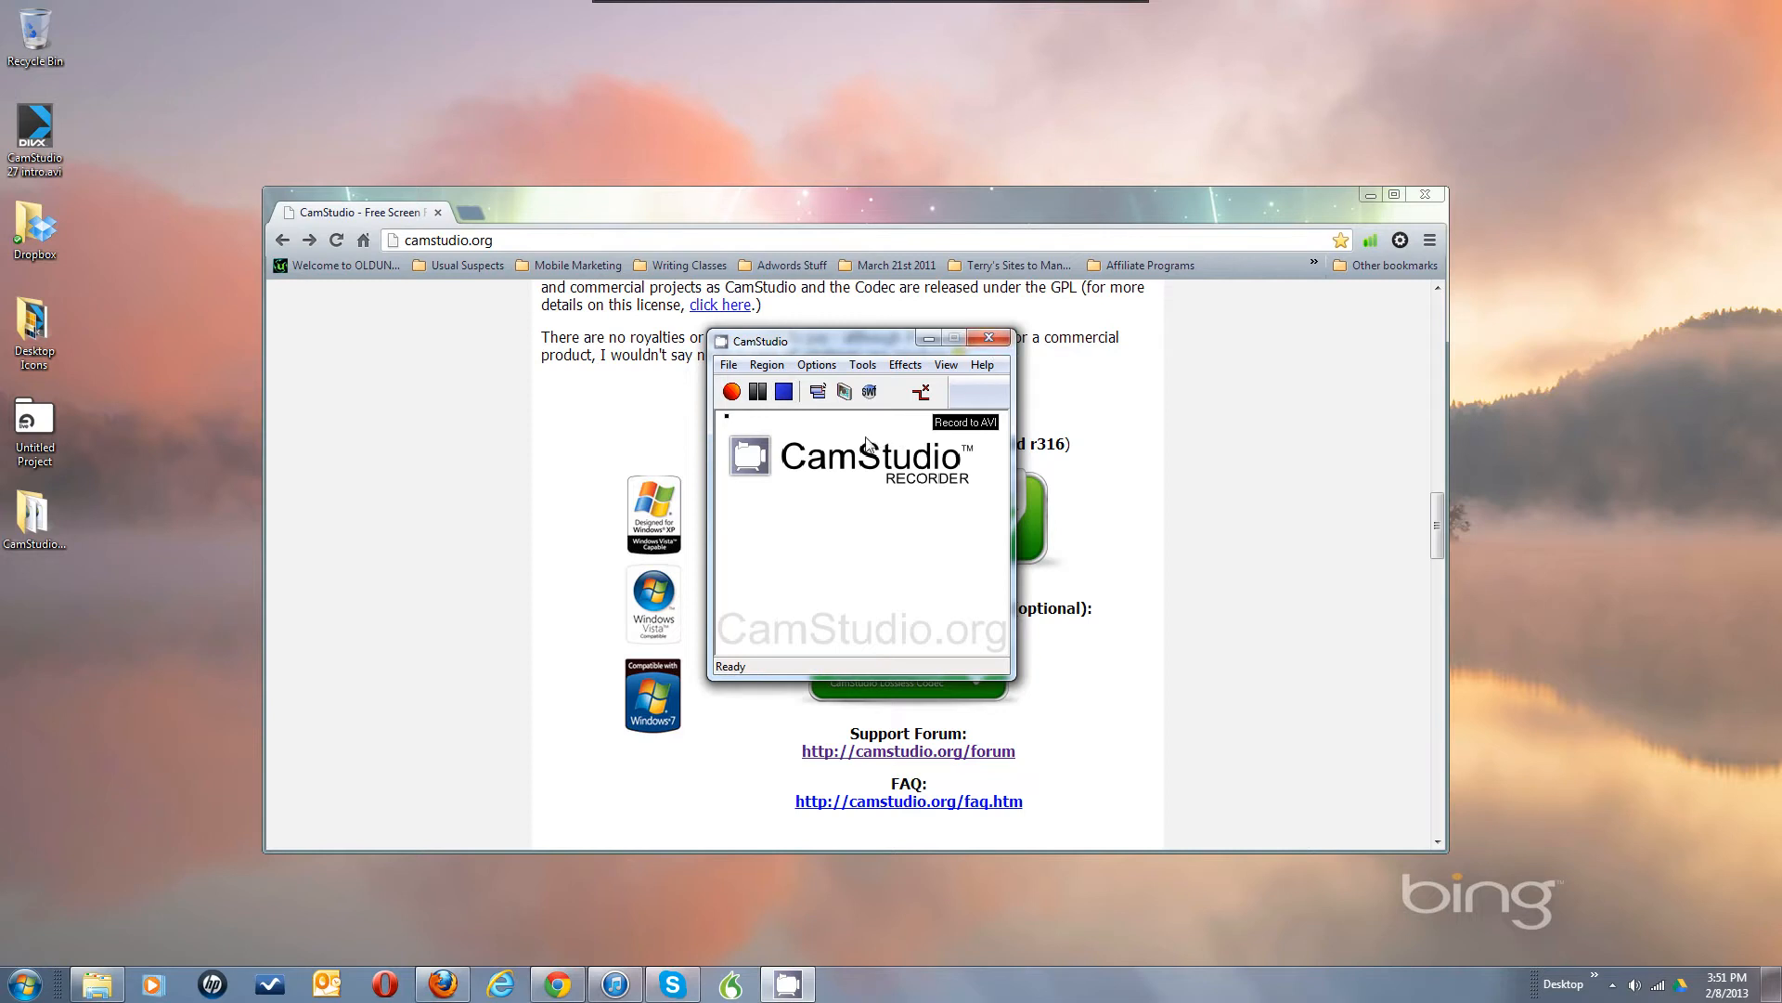
Step: Cycle the recorder window through its compact layouts and return it to the full view
left_click(819, 393)
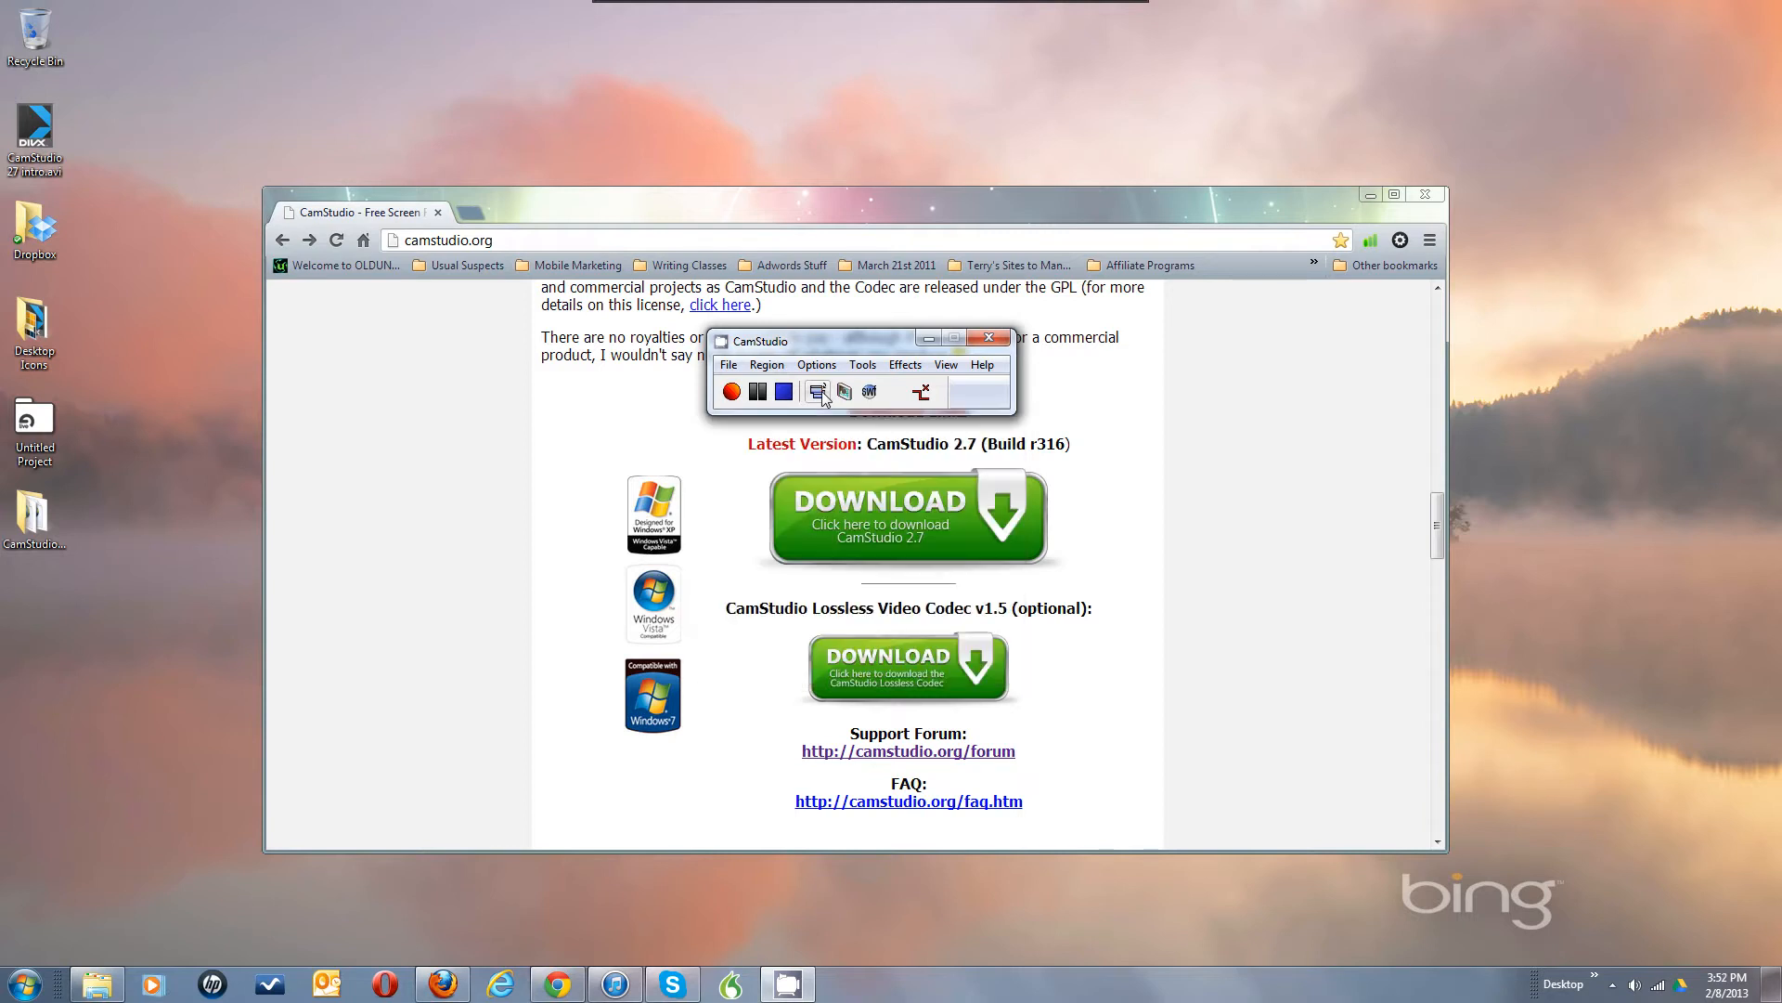
left_click(821, 393)
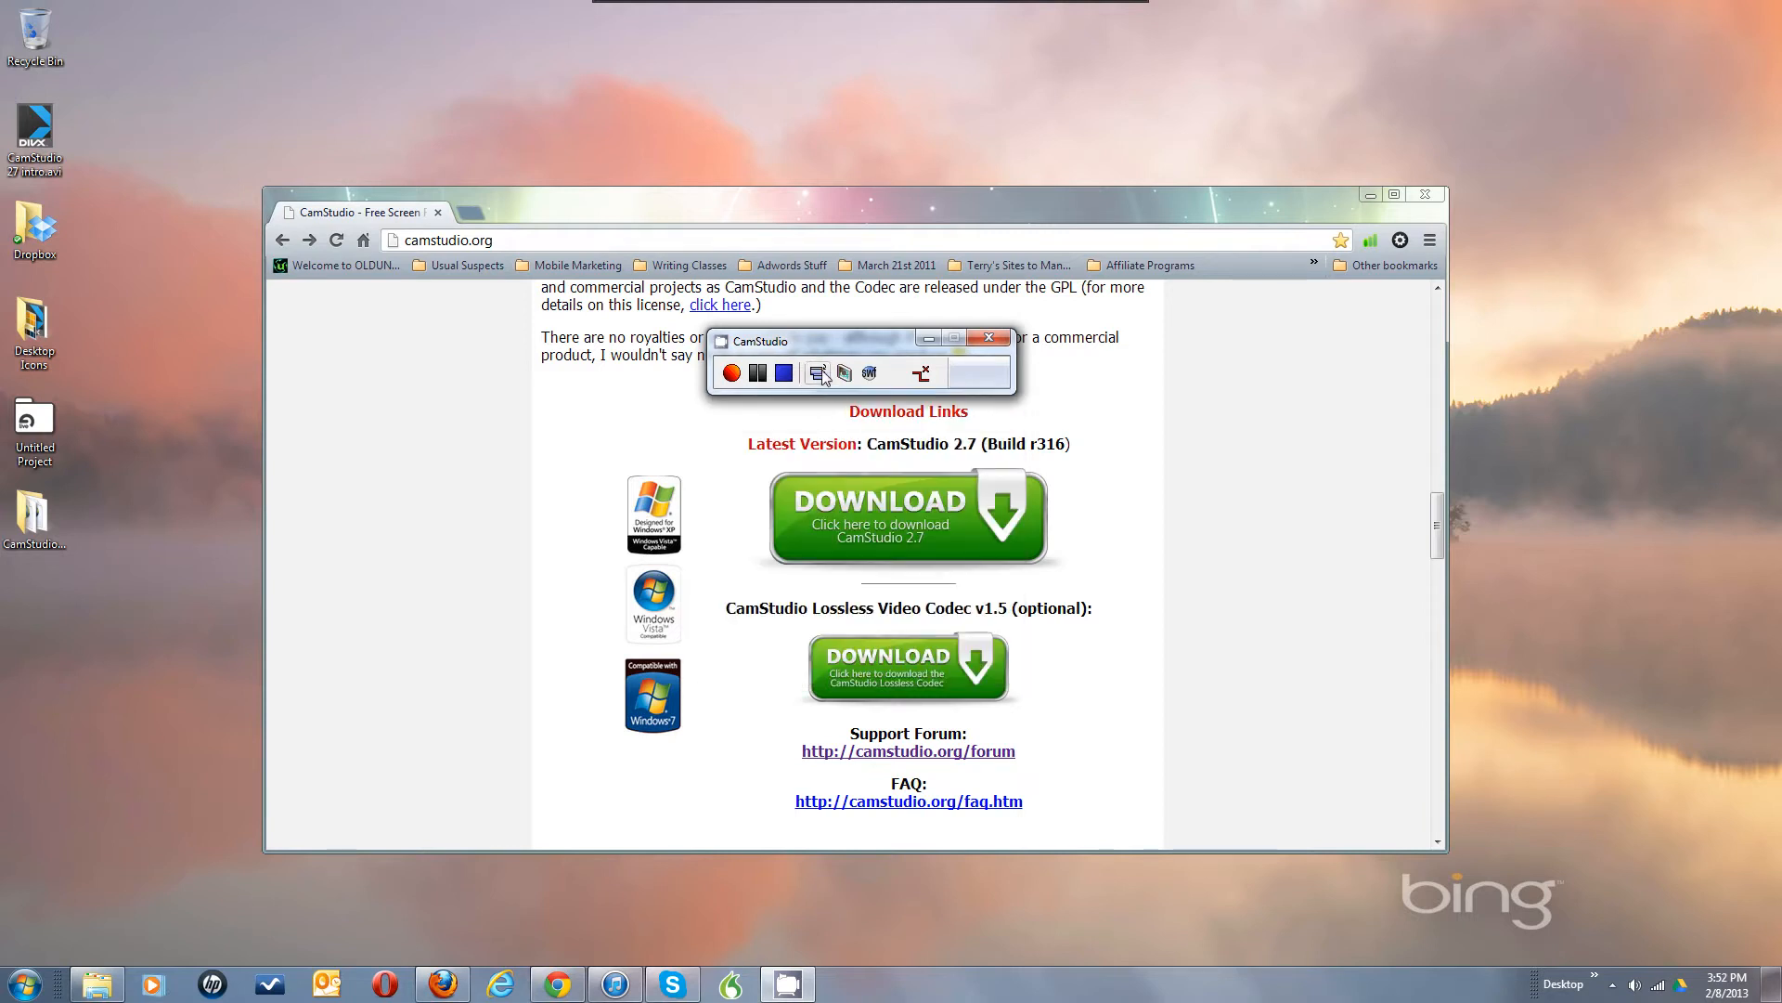
left_click(820, 373)
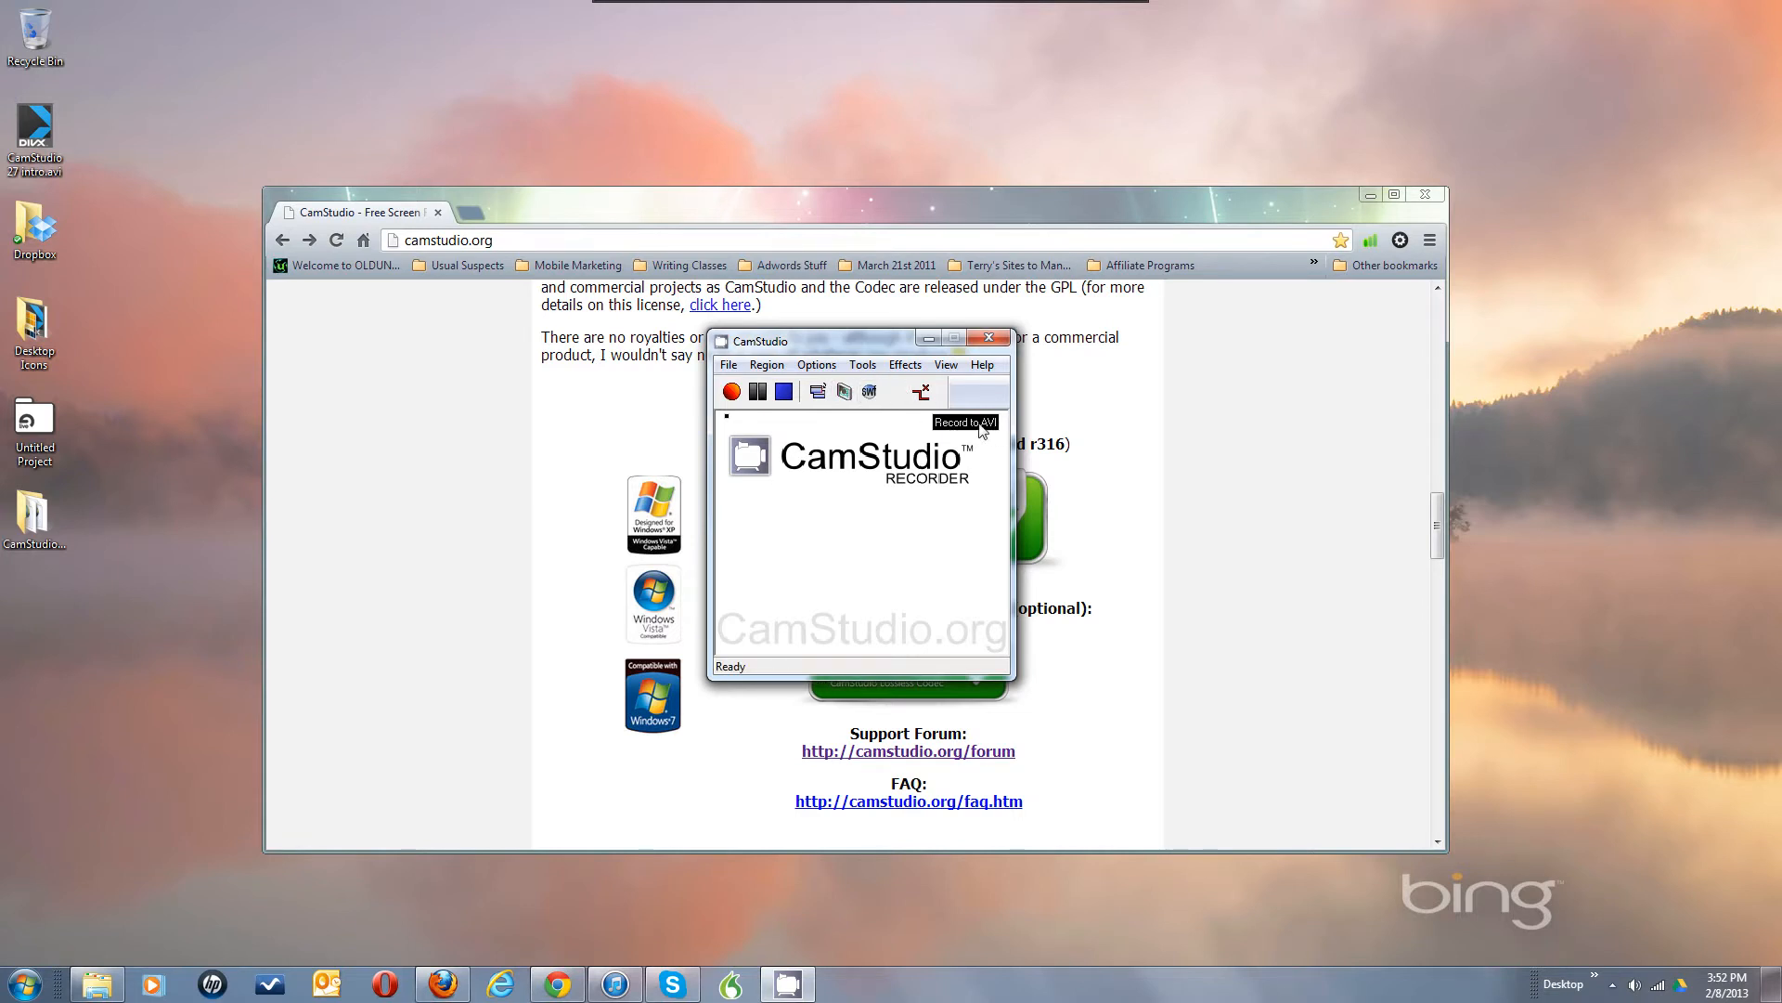
Step: Turn on displaying the conversion options before generating SWF in the Record to Flash options
left_click(871, 394)
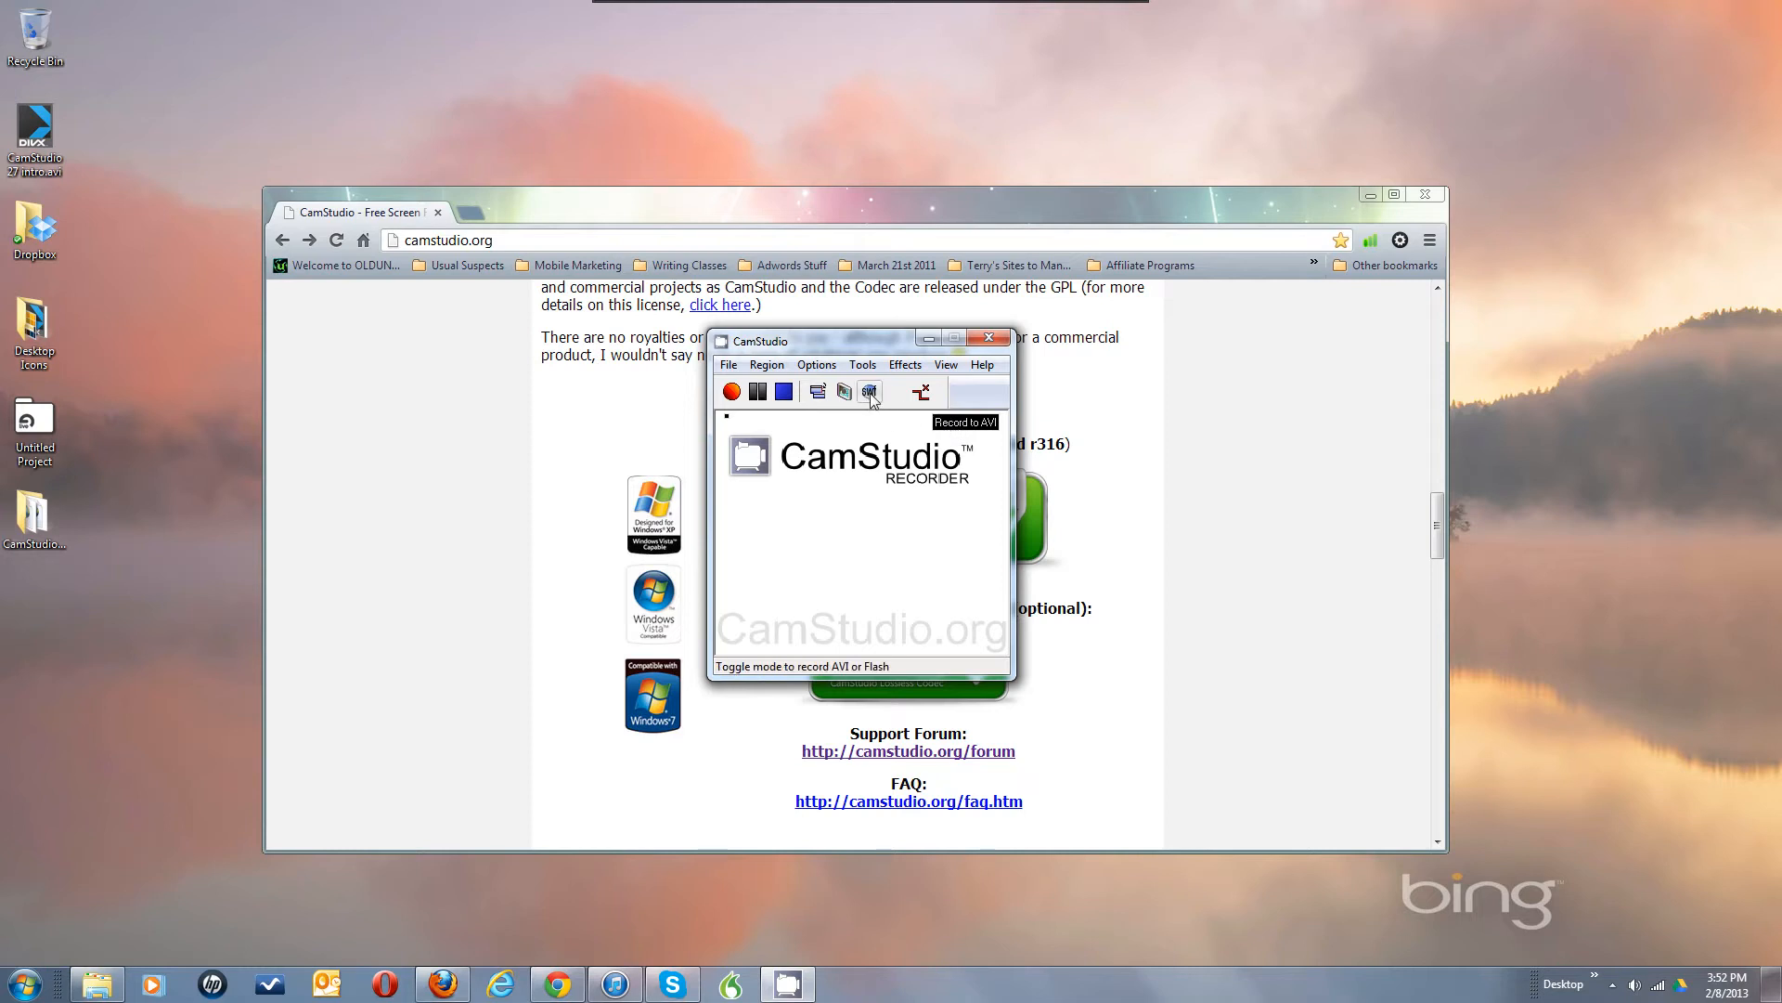
left_click(813, 367)
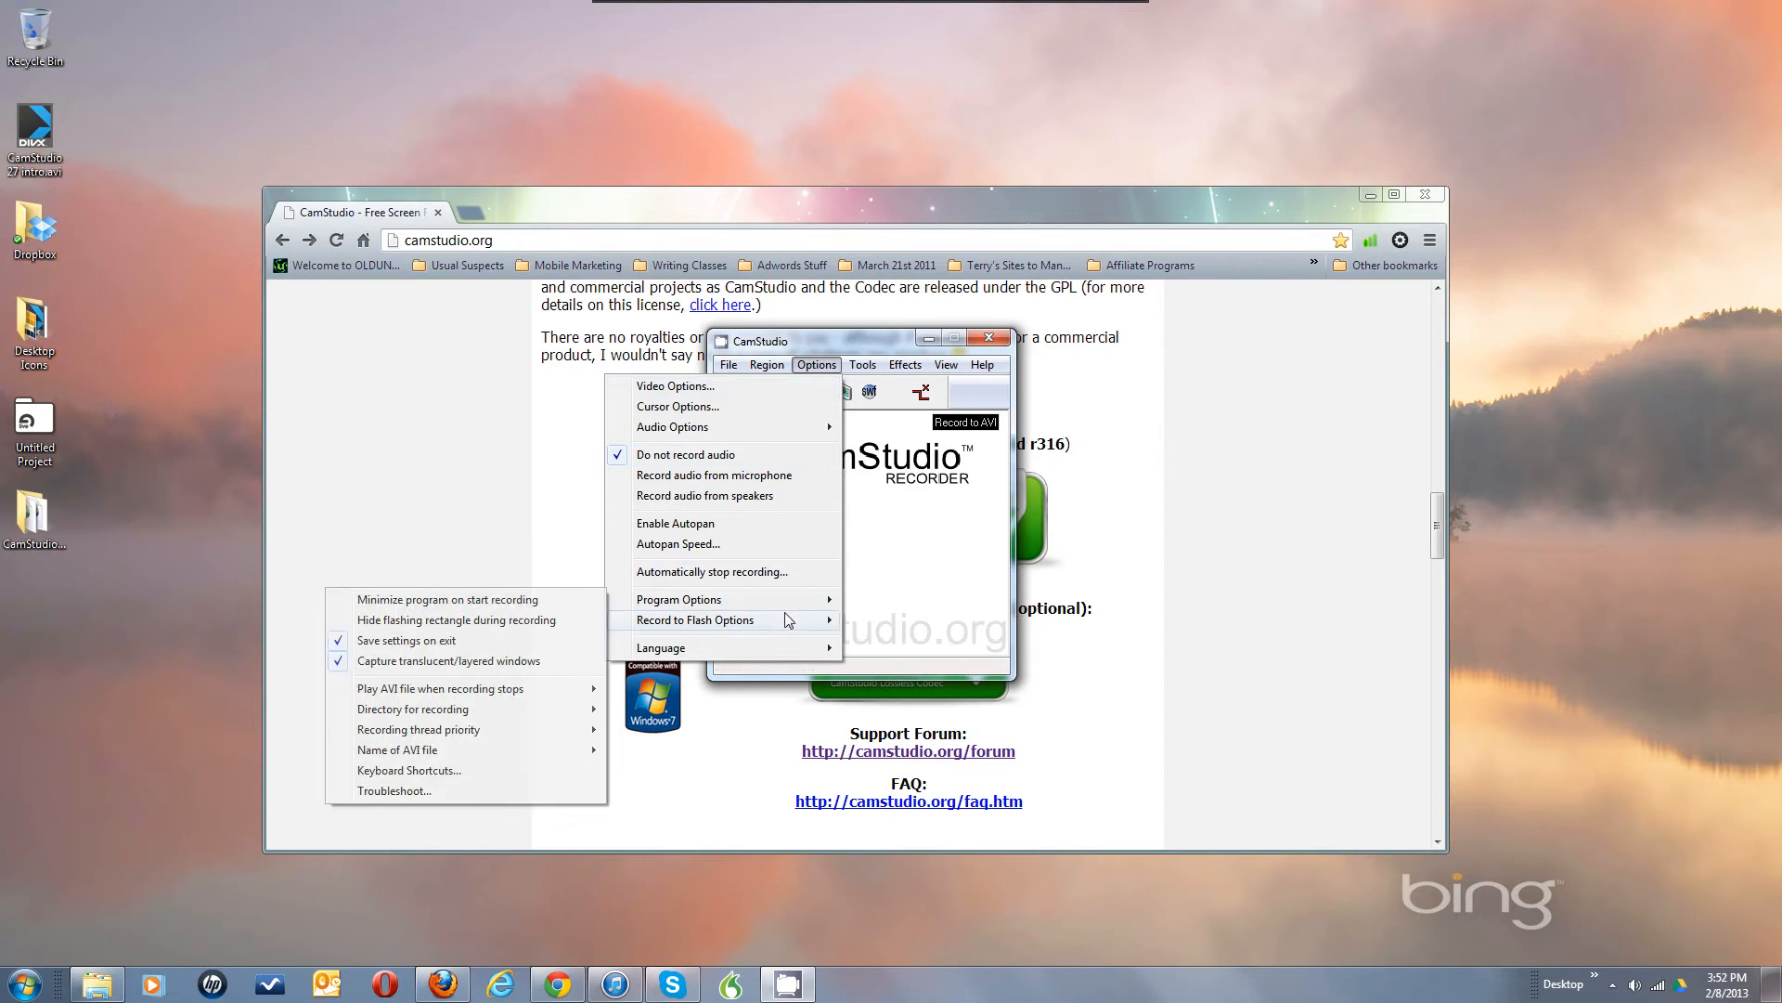
mouse_move(789, 620)
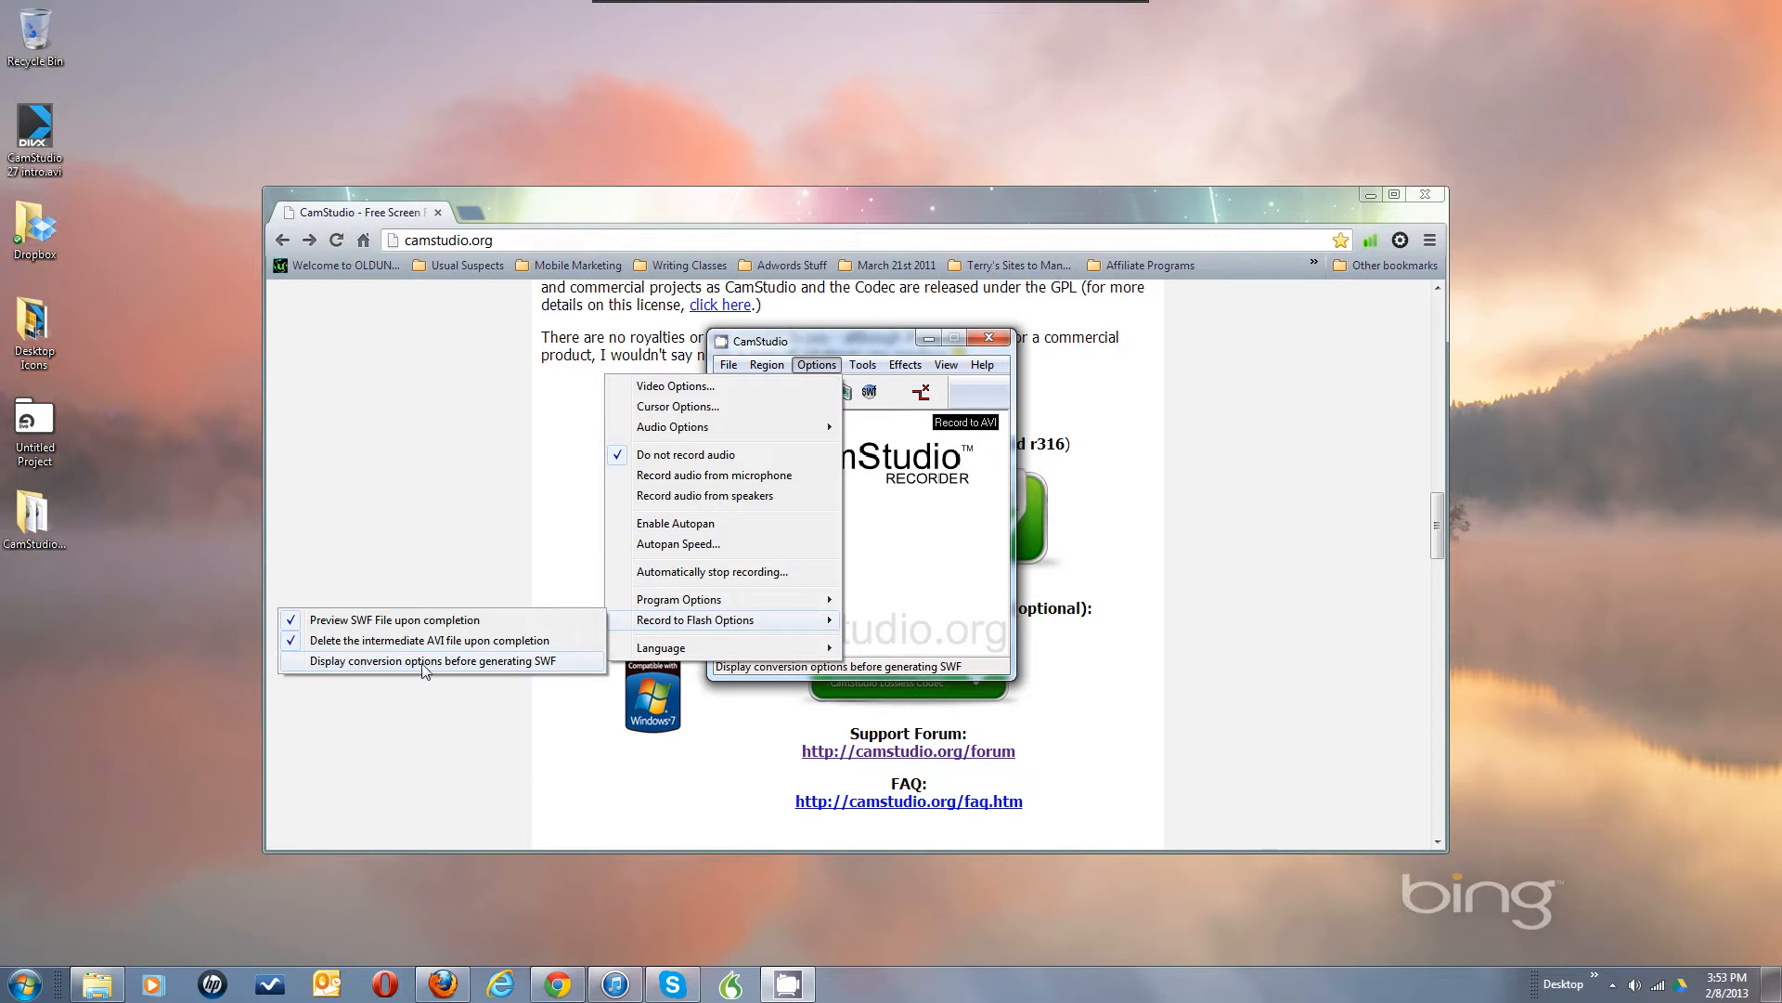
left_click(476, 662)
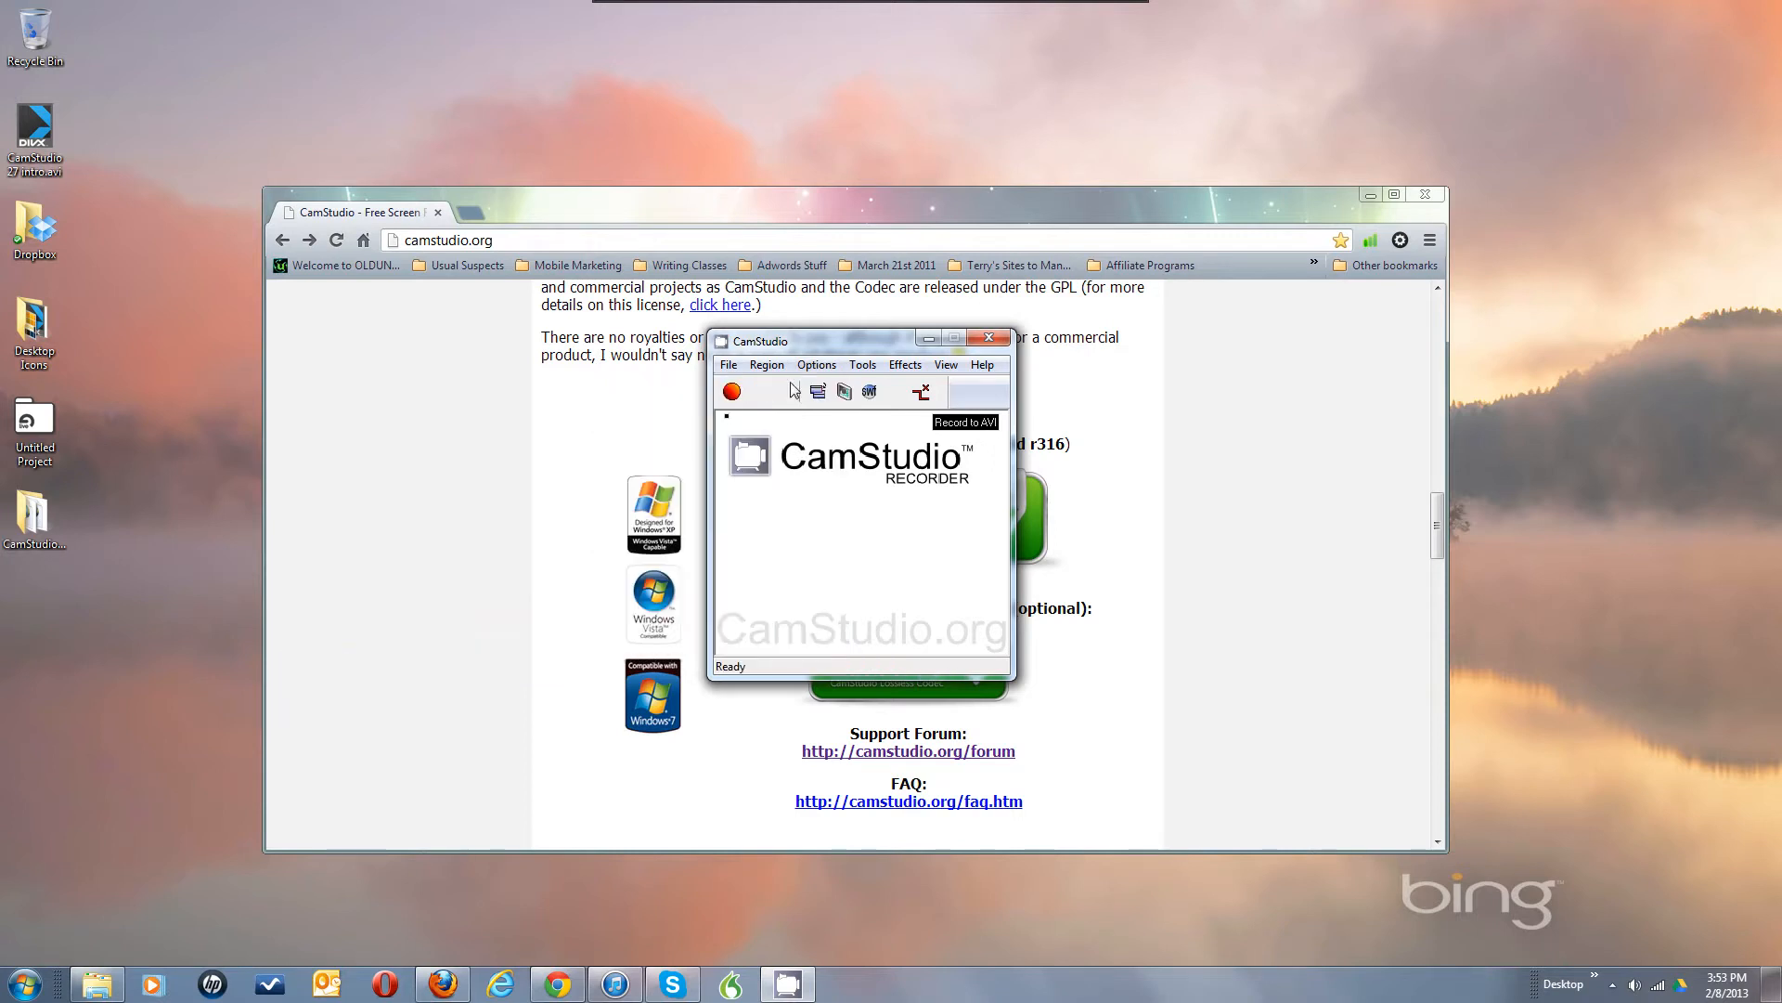
Step: Turn off deleting the intermediate AVI file upon completion in the Record to Flash options, and check the setting
left_click(817, 365)
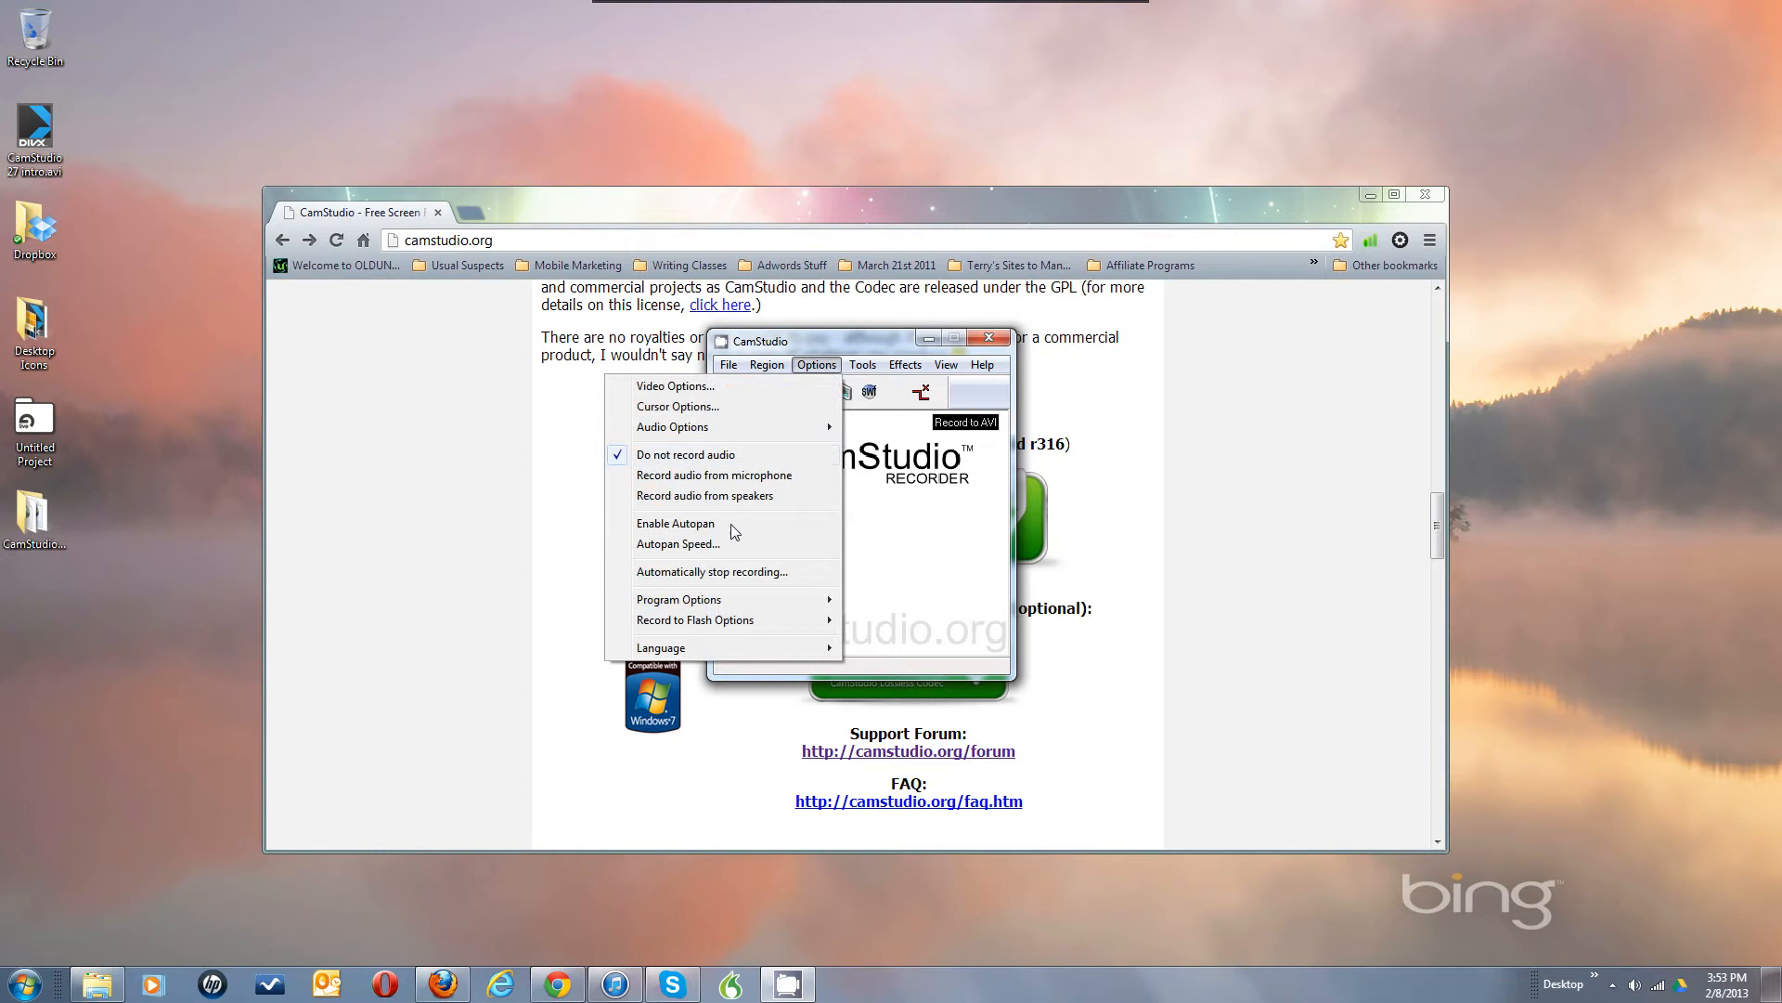
mouse_move(727, 619)
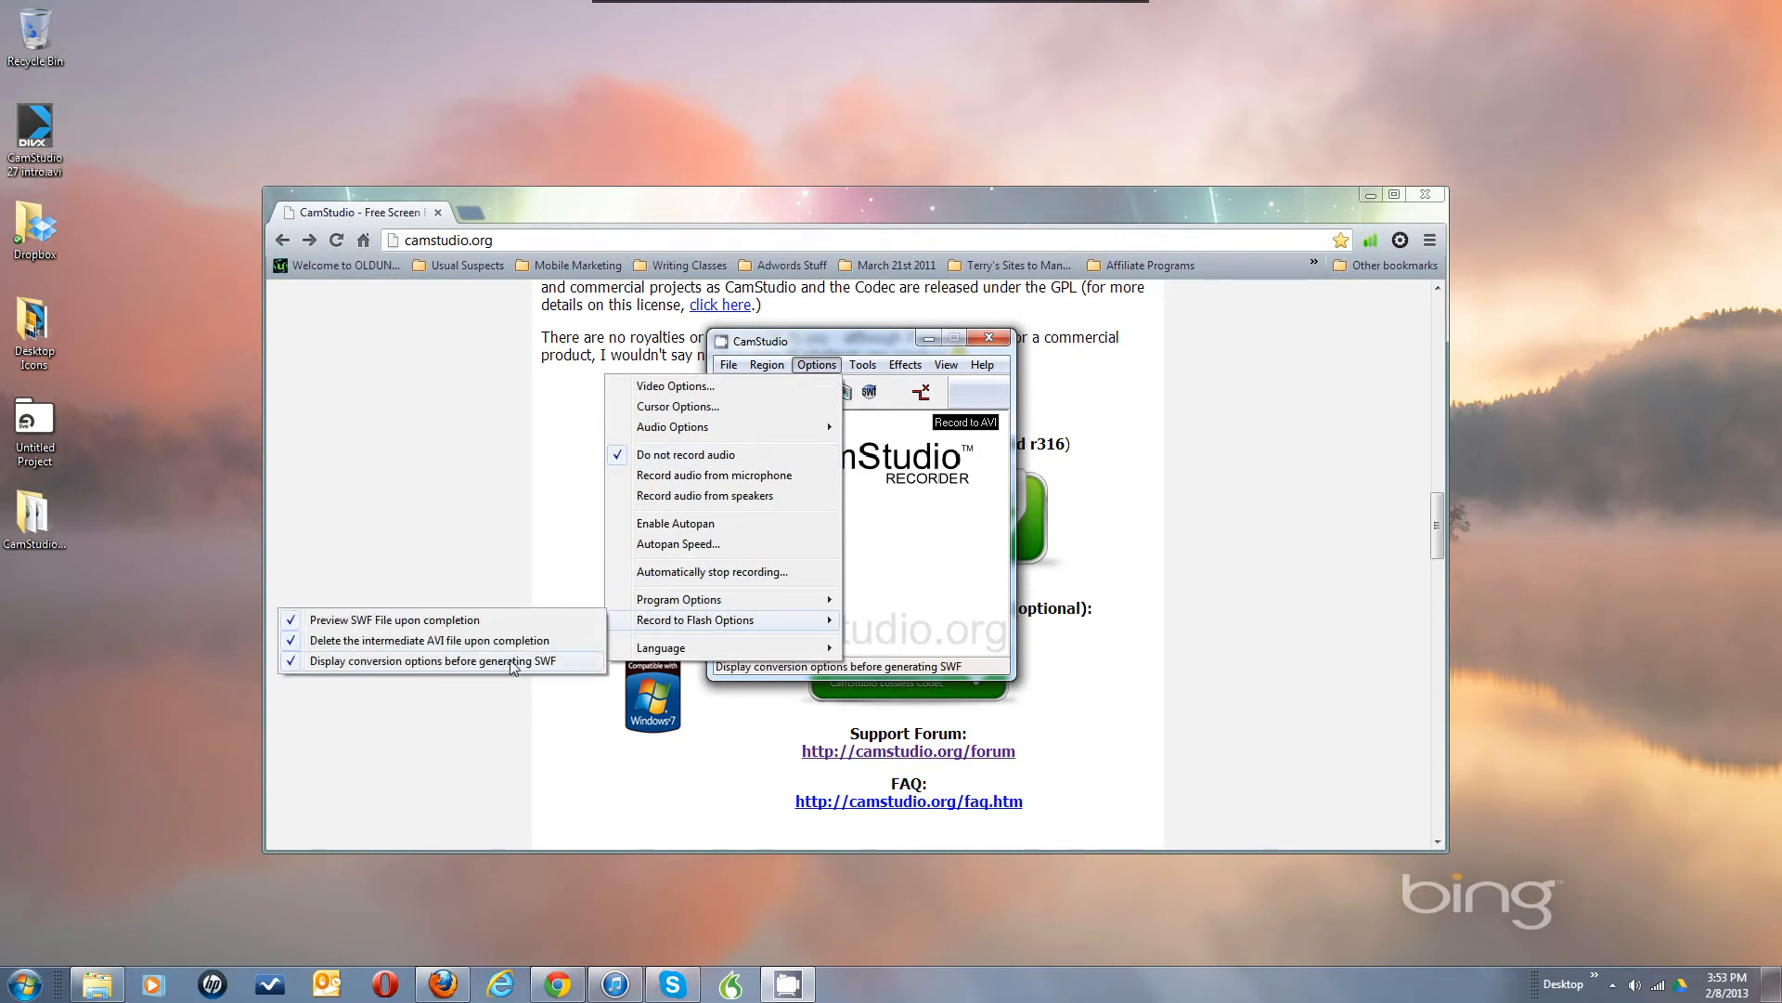
left_click(455, 643)
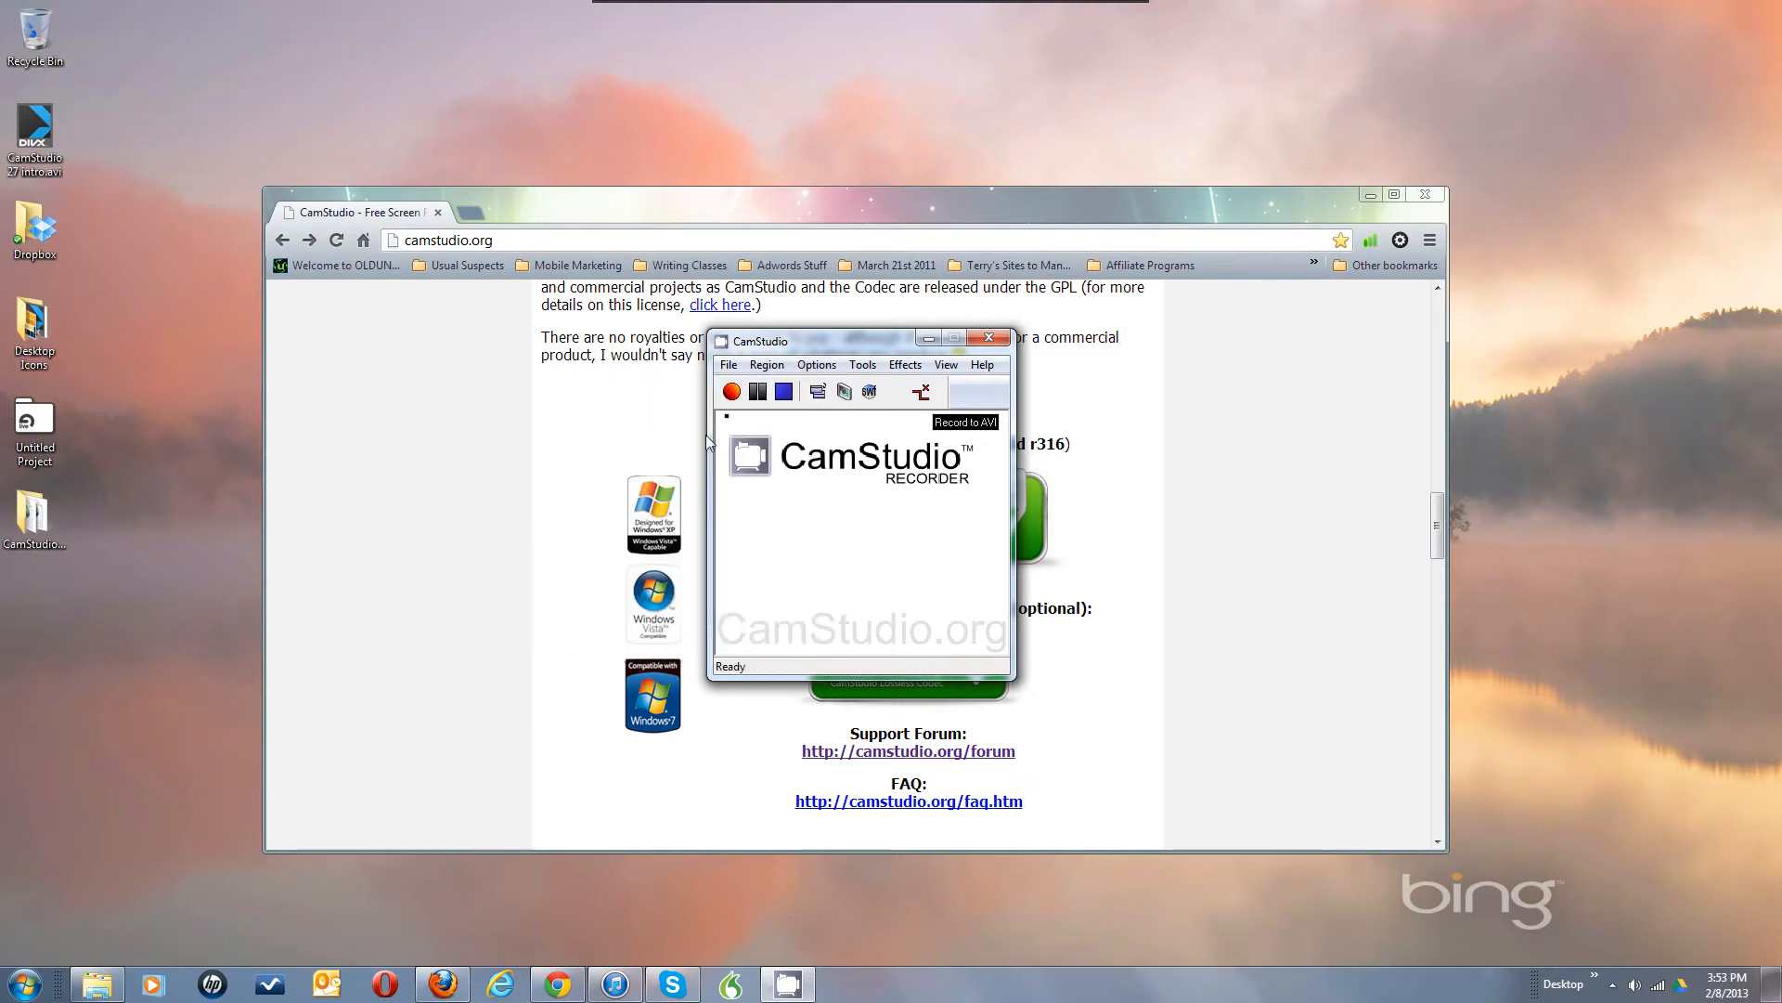
left_click(811, 368)
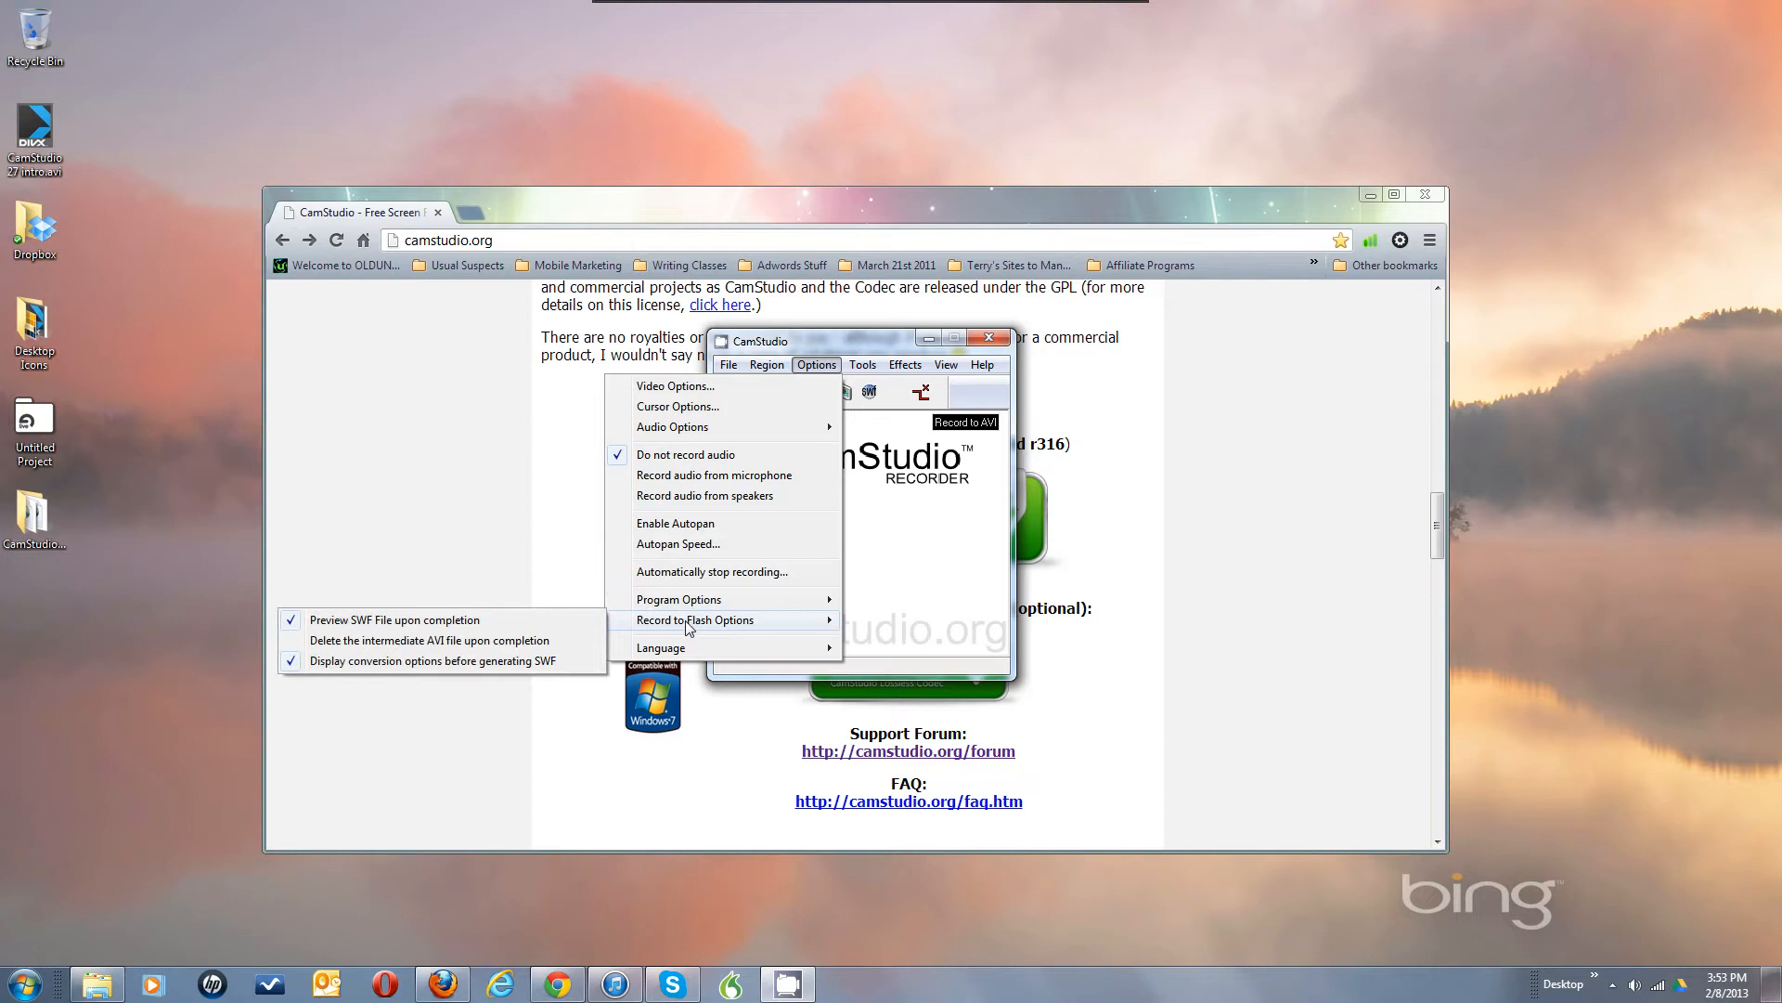
key("Escape")
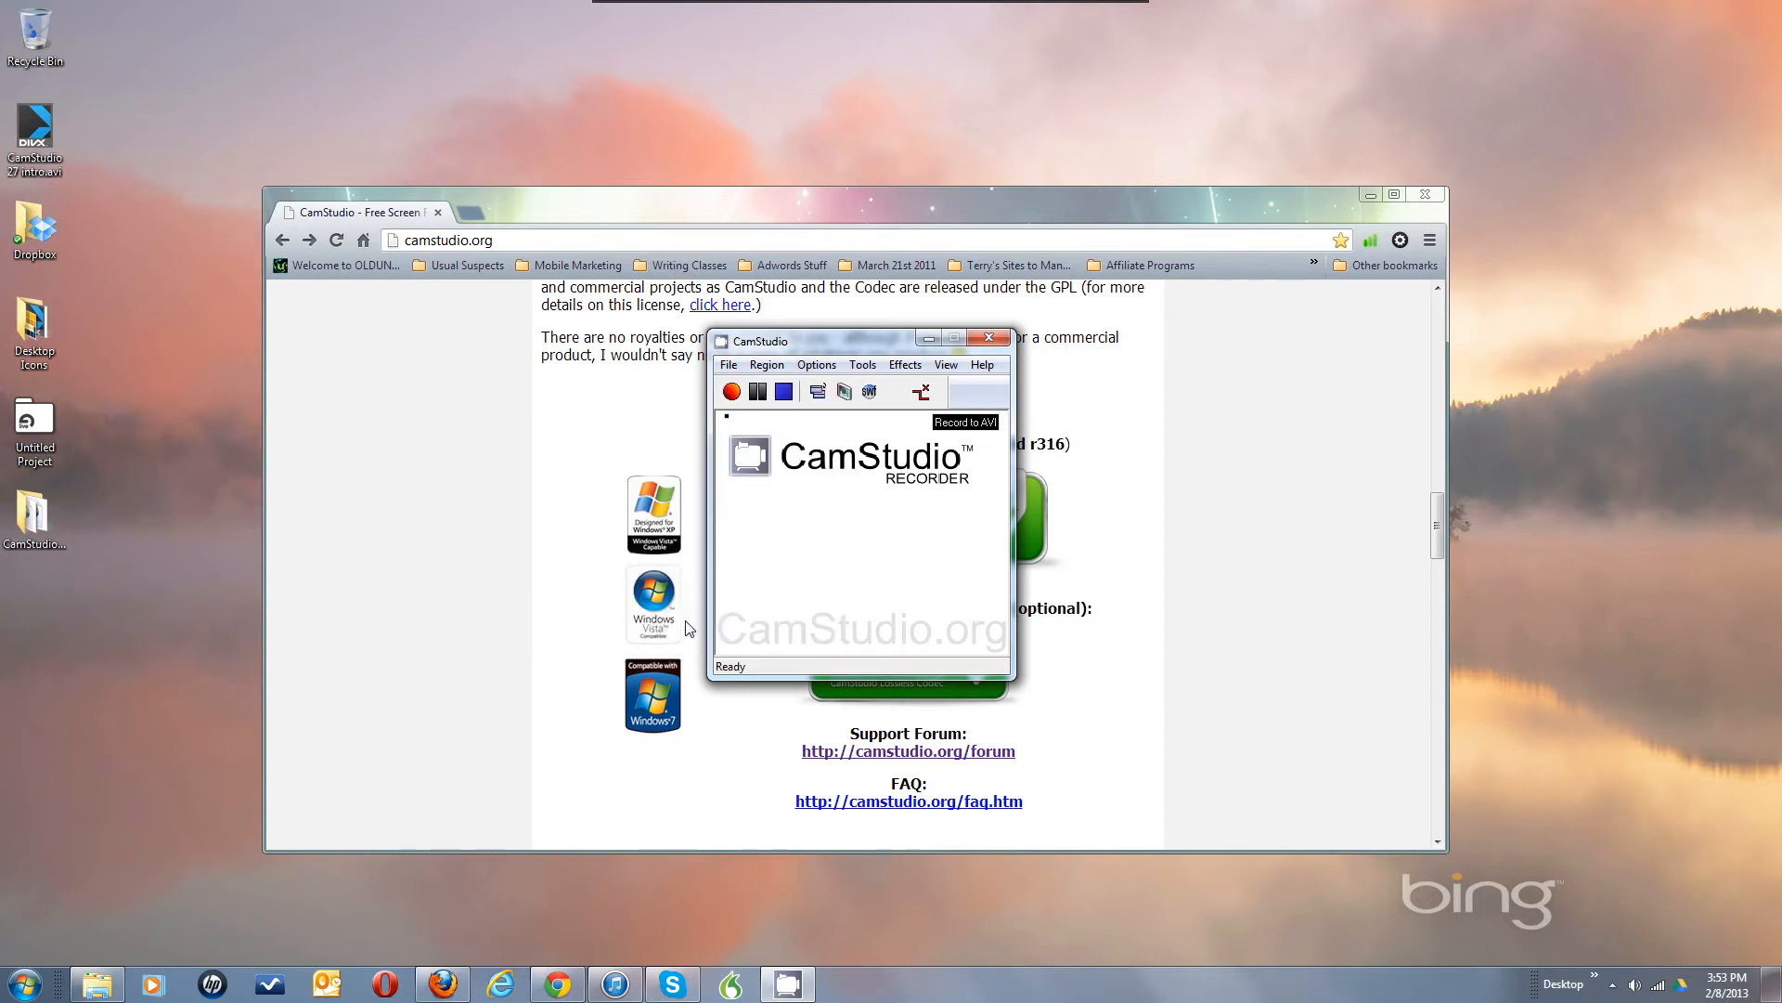
Step: Look over the recorder's Program Options and Record to Flash Options without changing any setting
left_click(812, 365)
key("Escape")
left_click(816, 365)
mouse_move(723, 622)
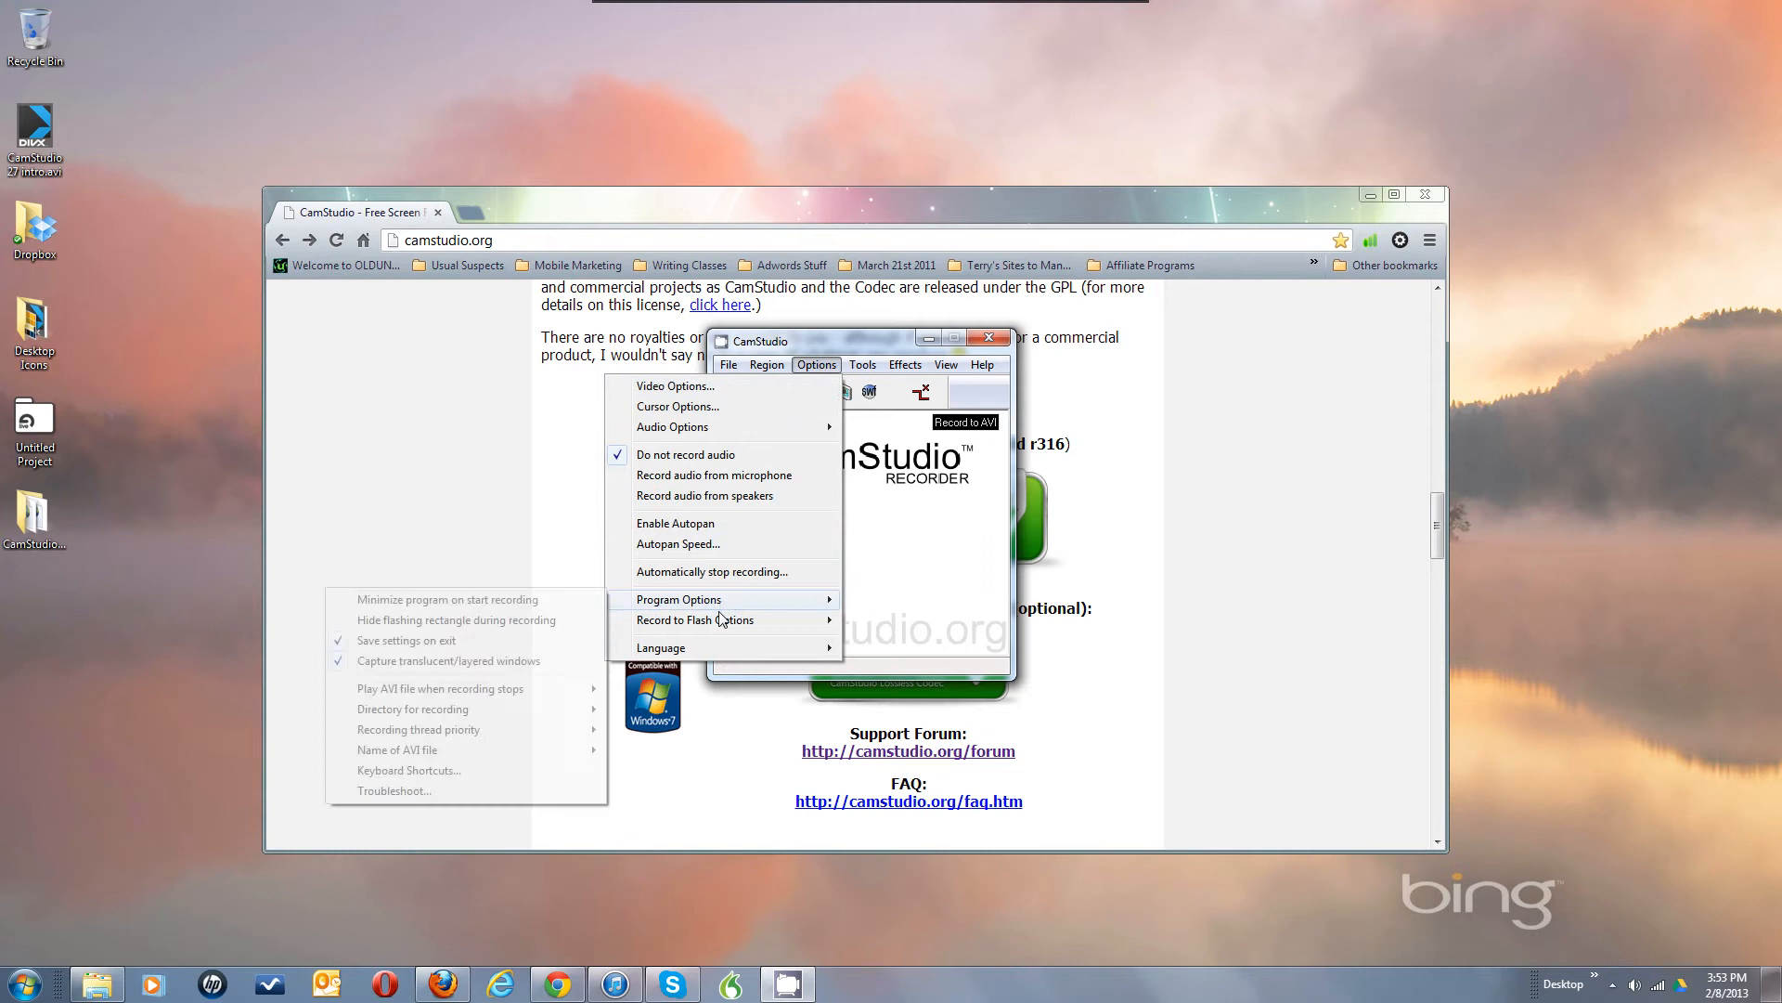
left_click(723, 627)
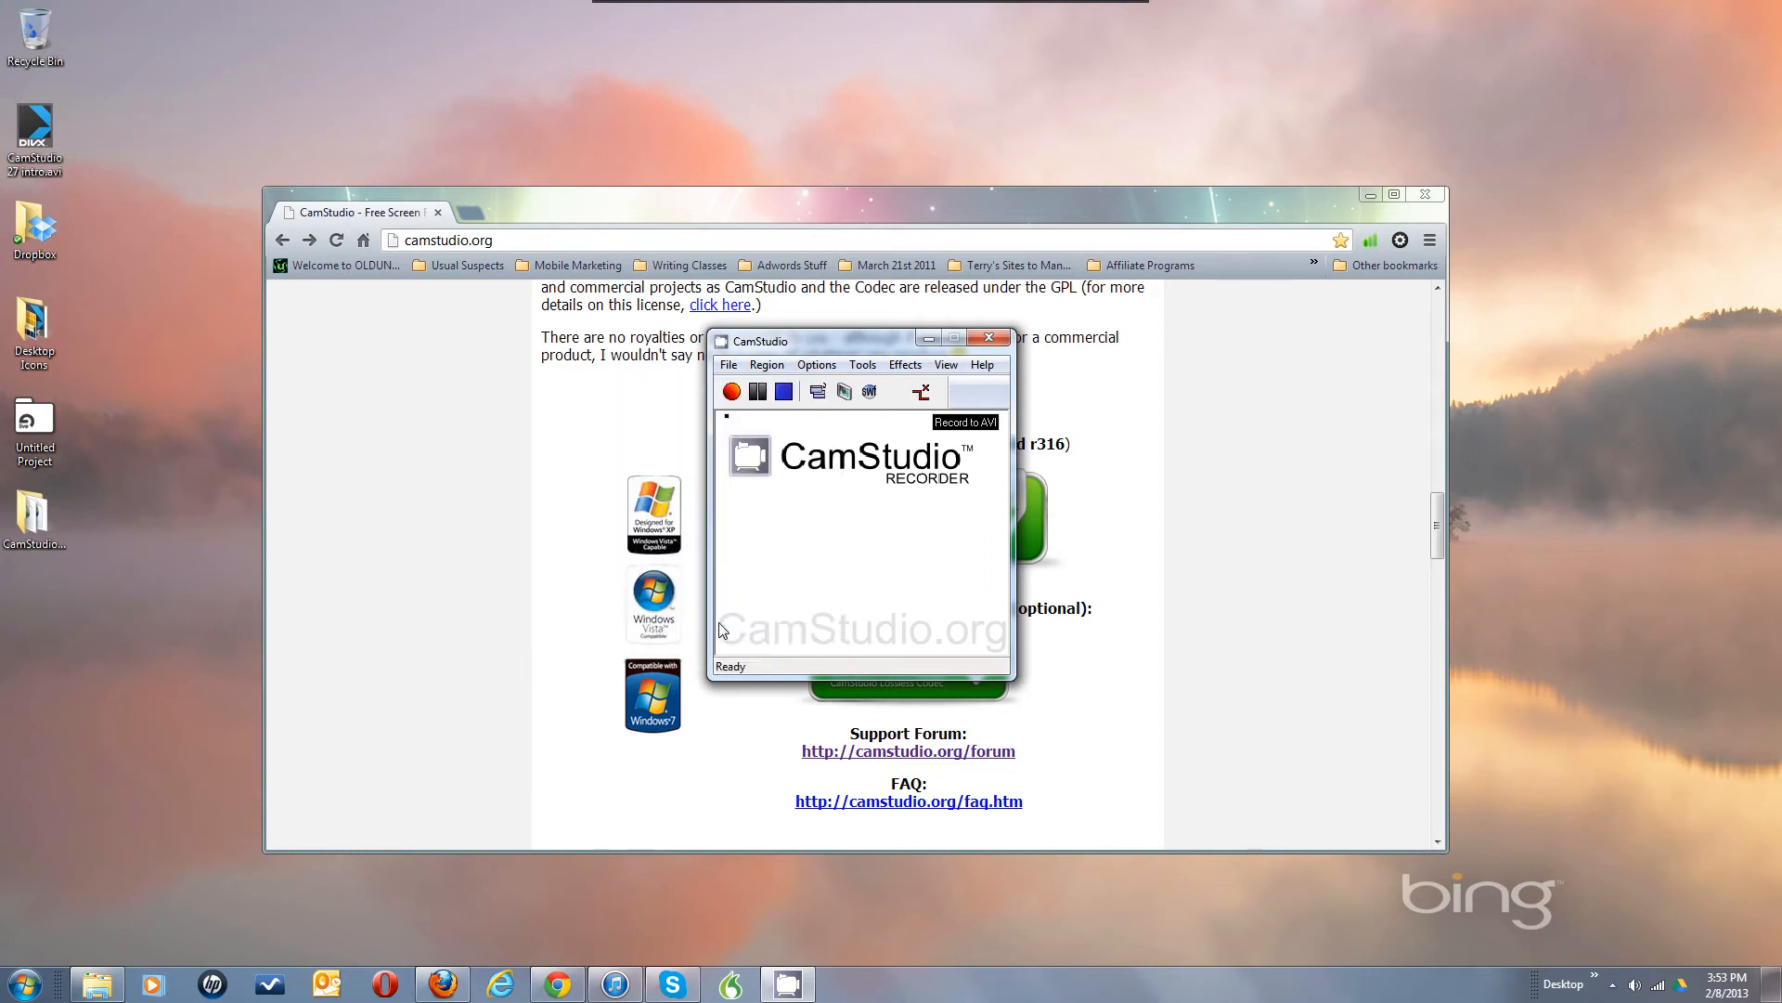
left_click(813, 368)
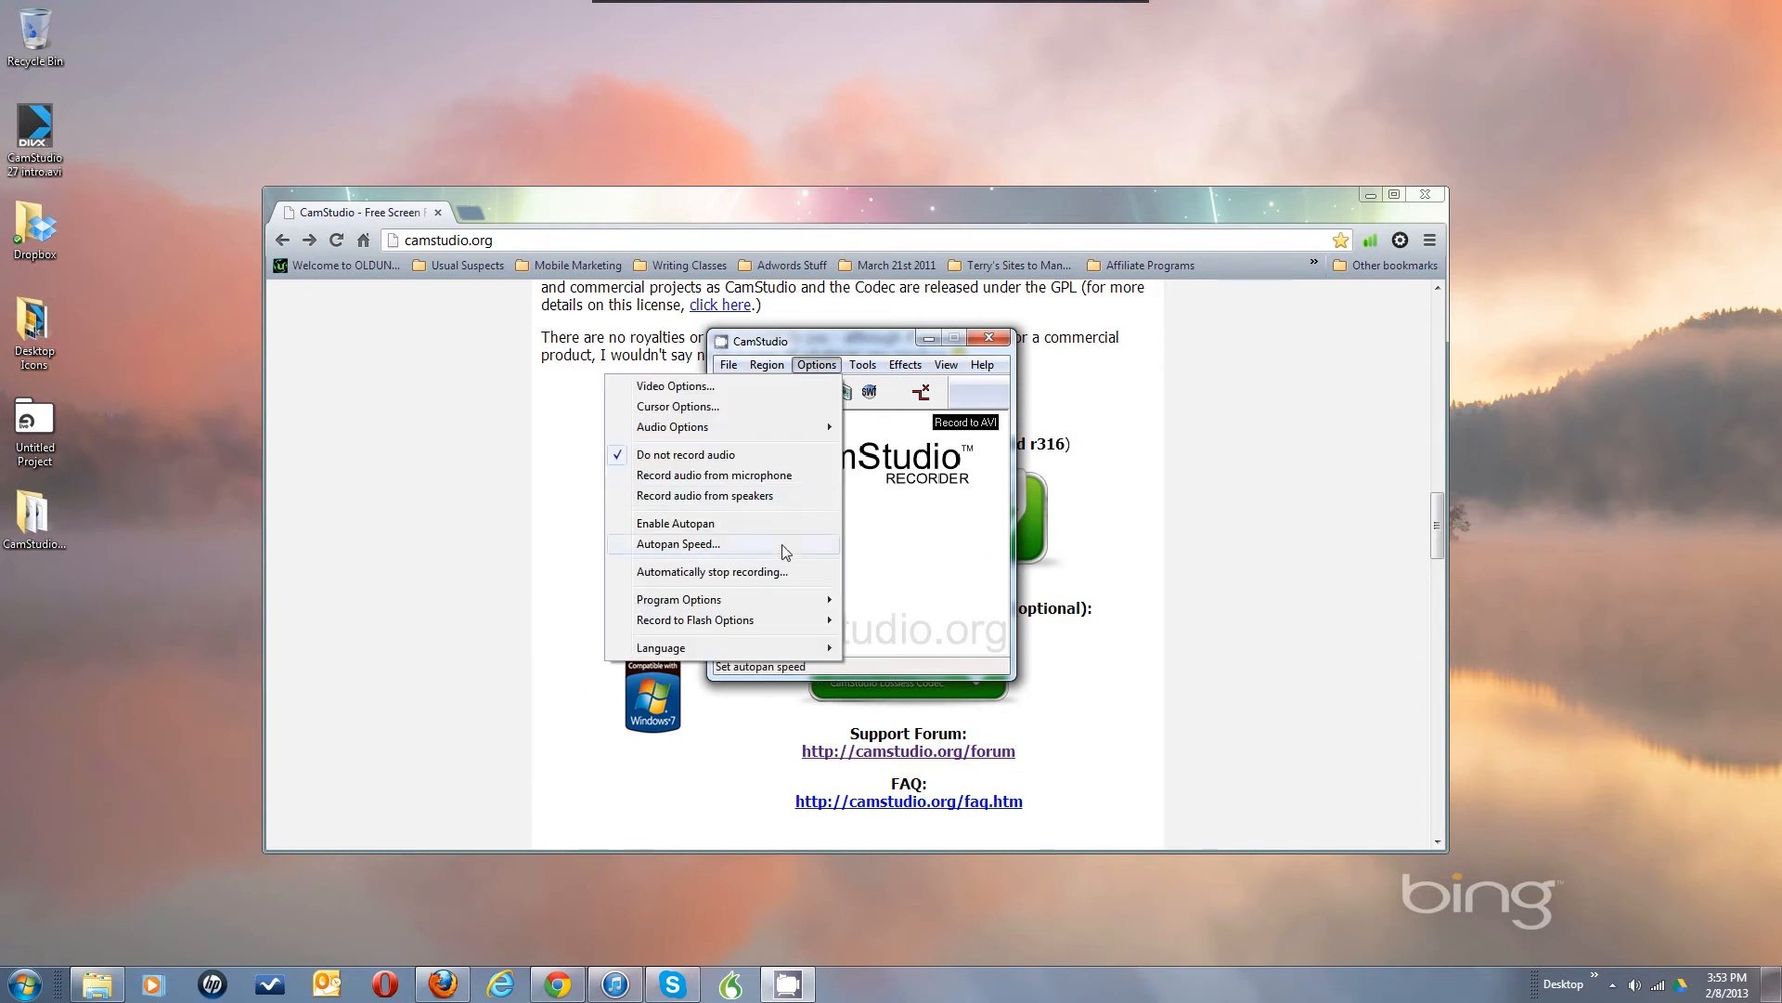
mouse_move(782, 605)
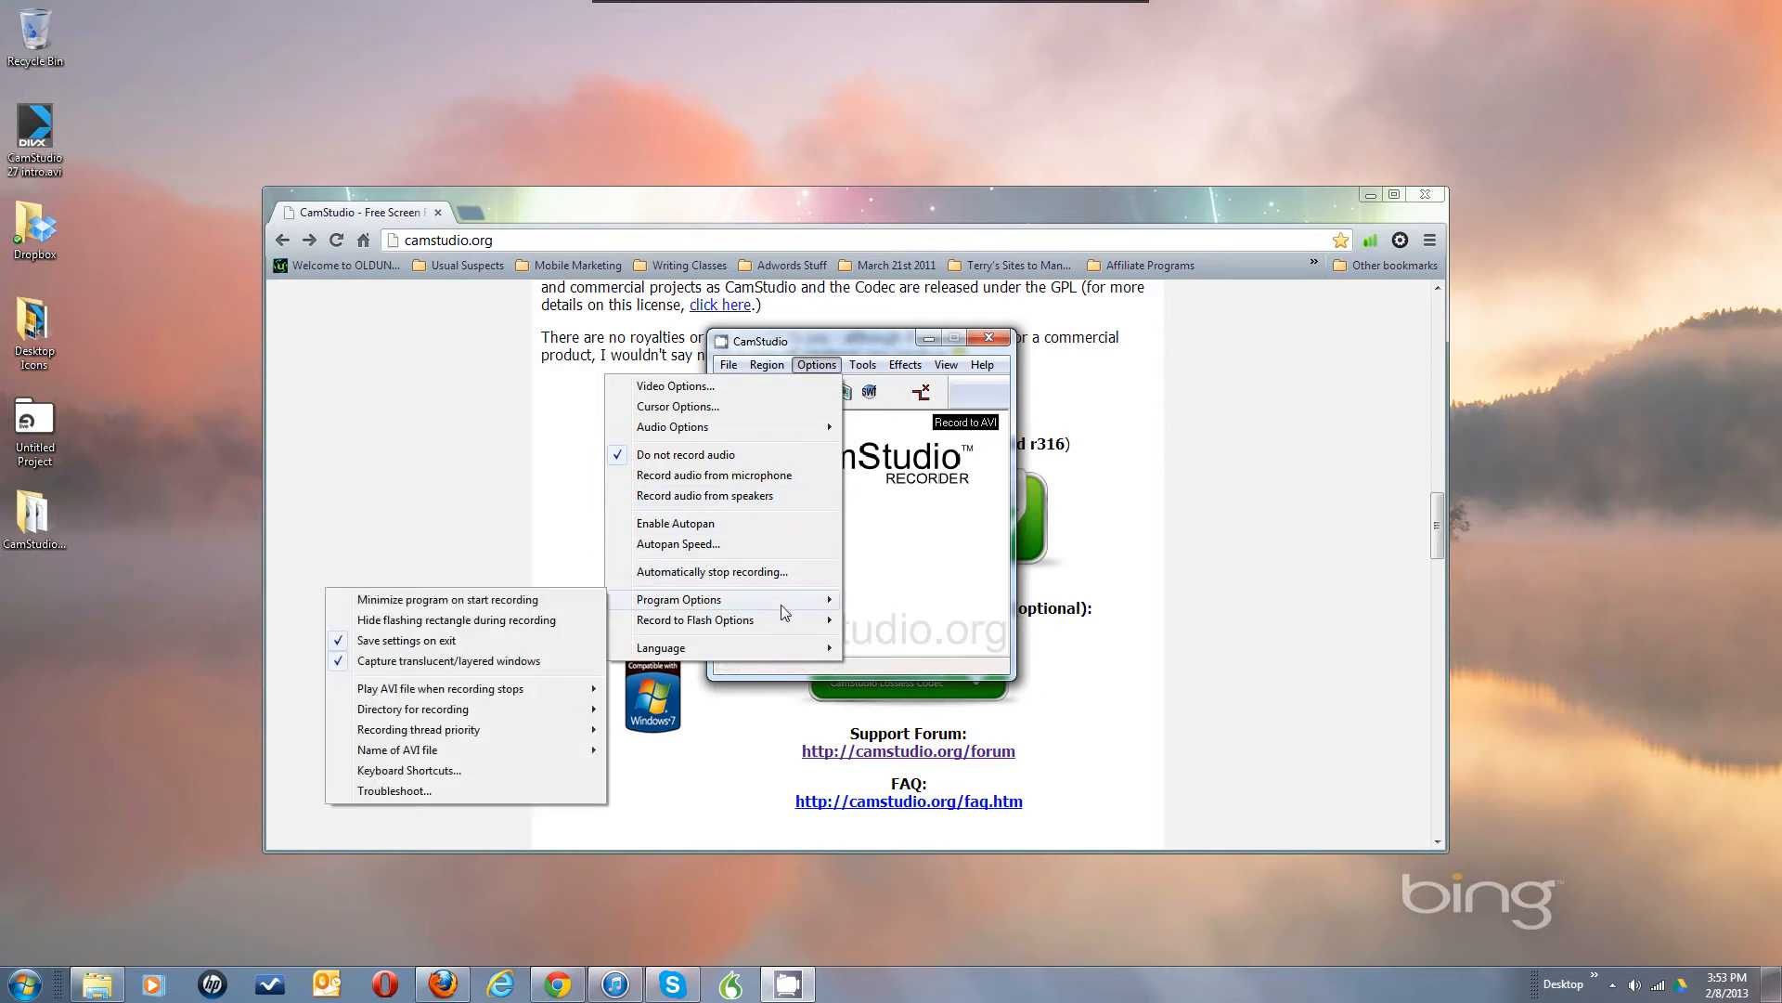
left_click(960, 531)
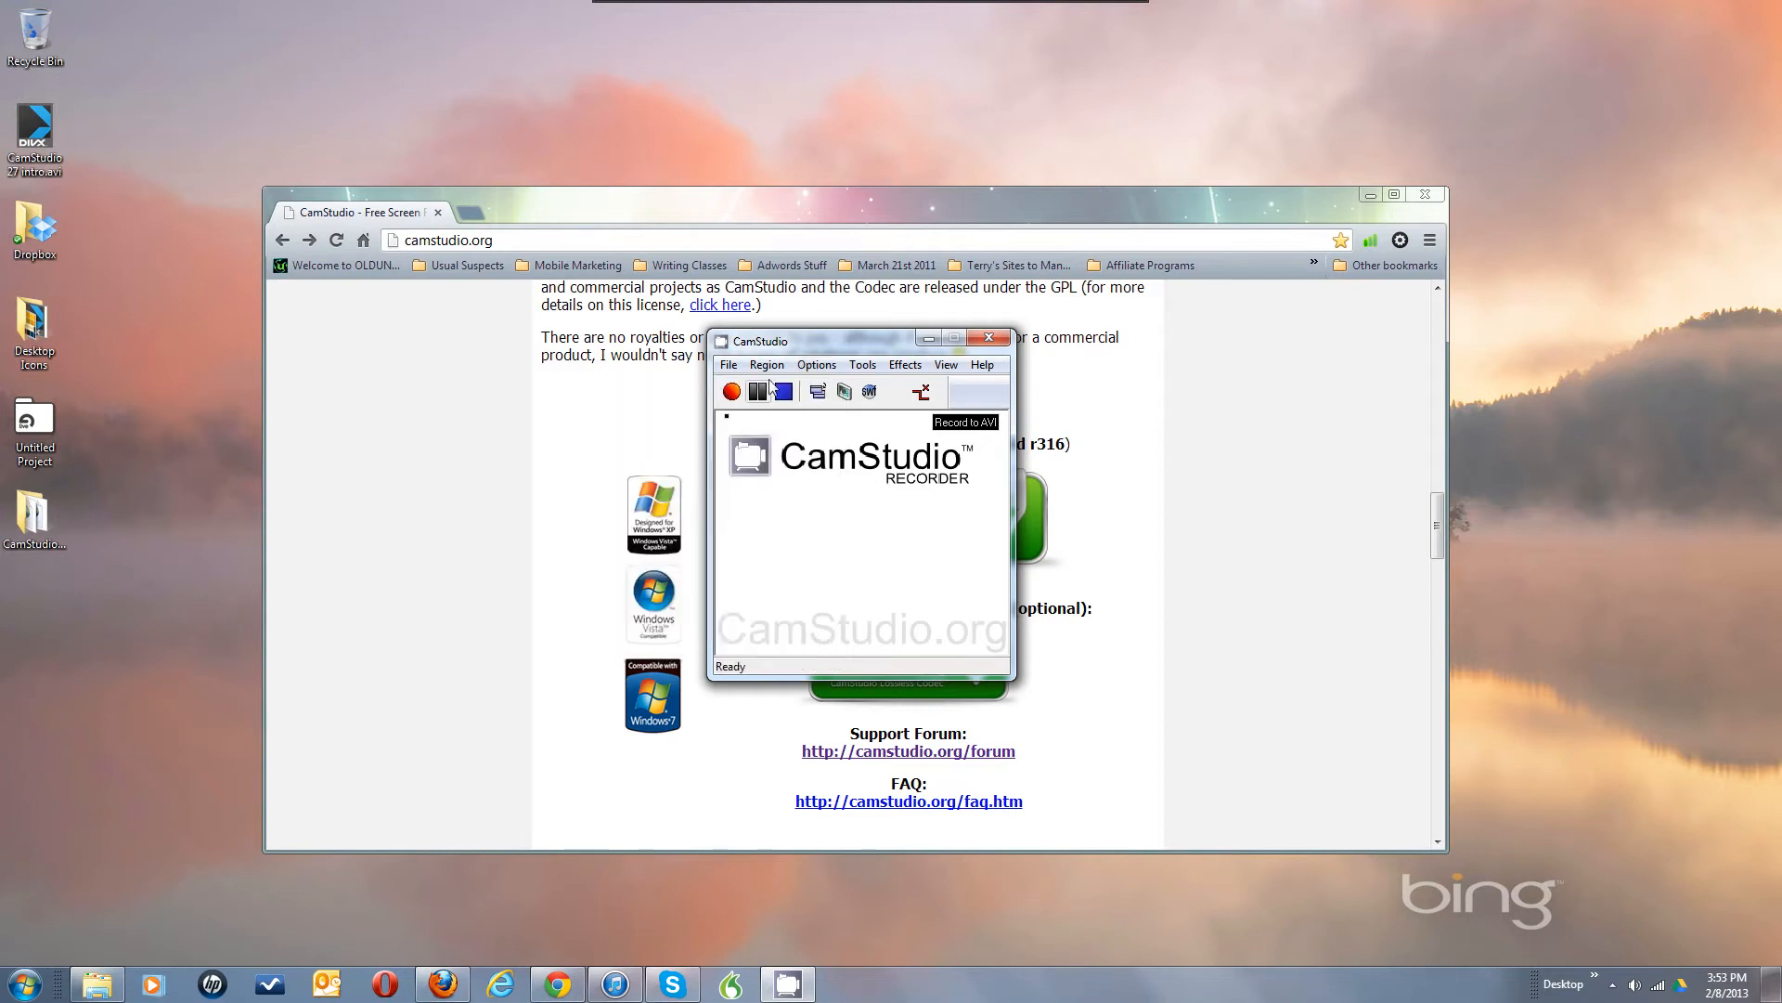
Step: Set the Fixed Region capture size to a width of 1280 and a height of 720
left_click(767, 365)
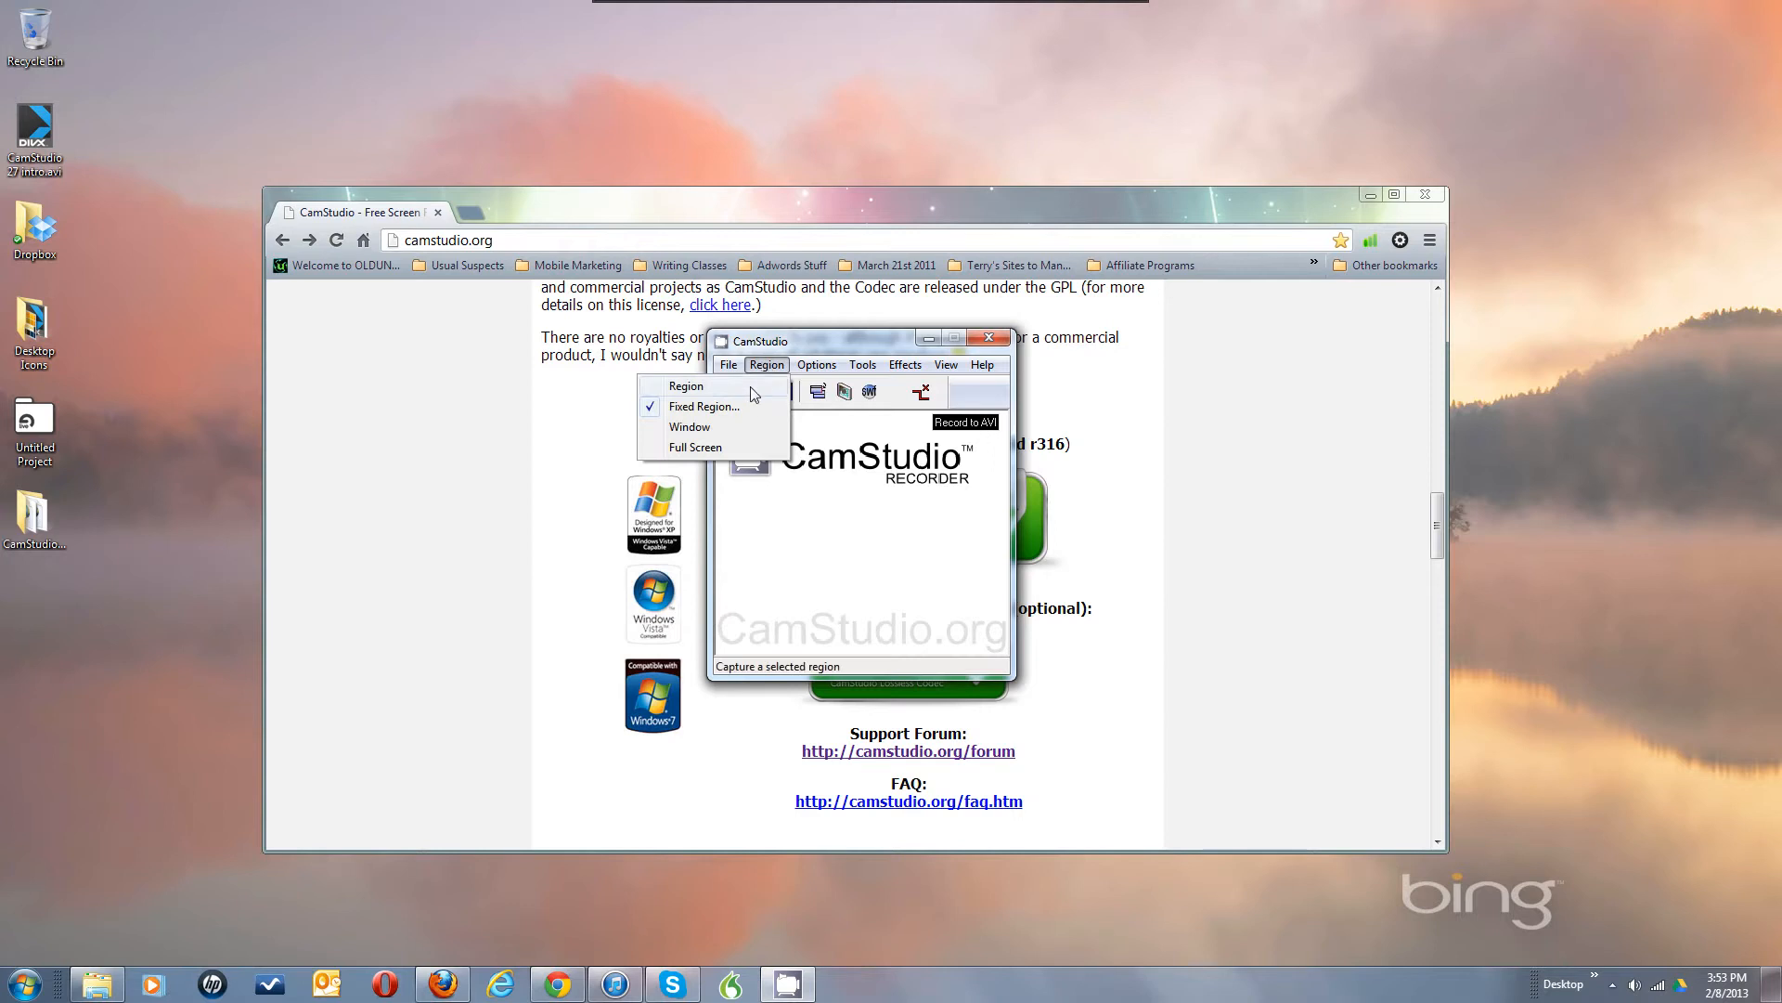
left_click(734, 408)
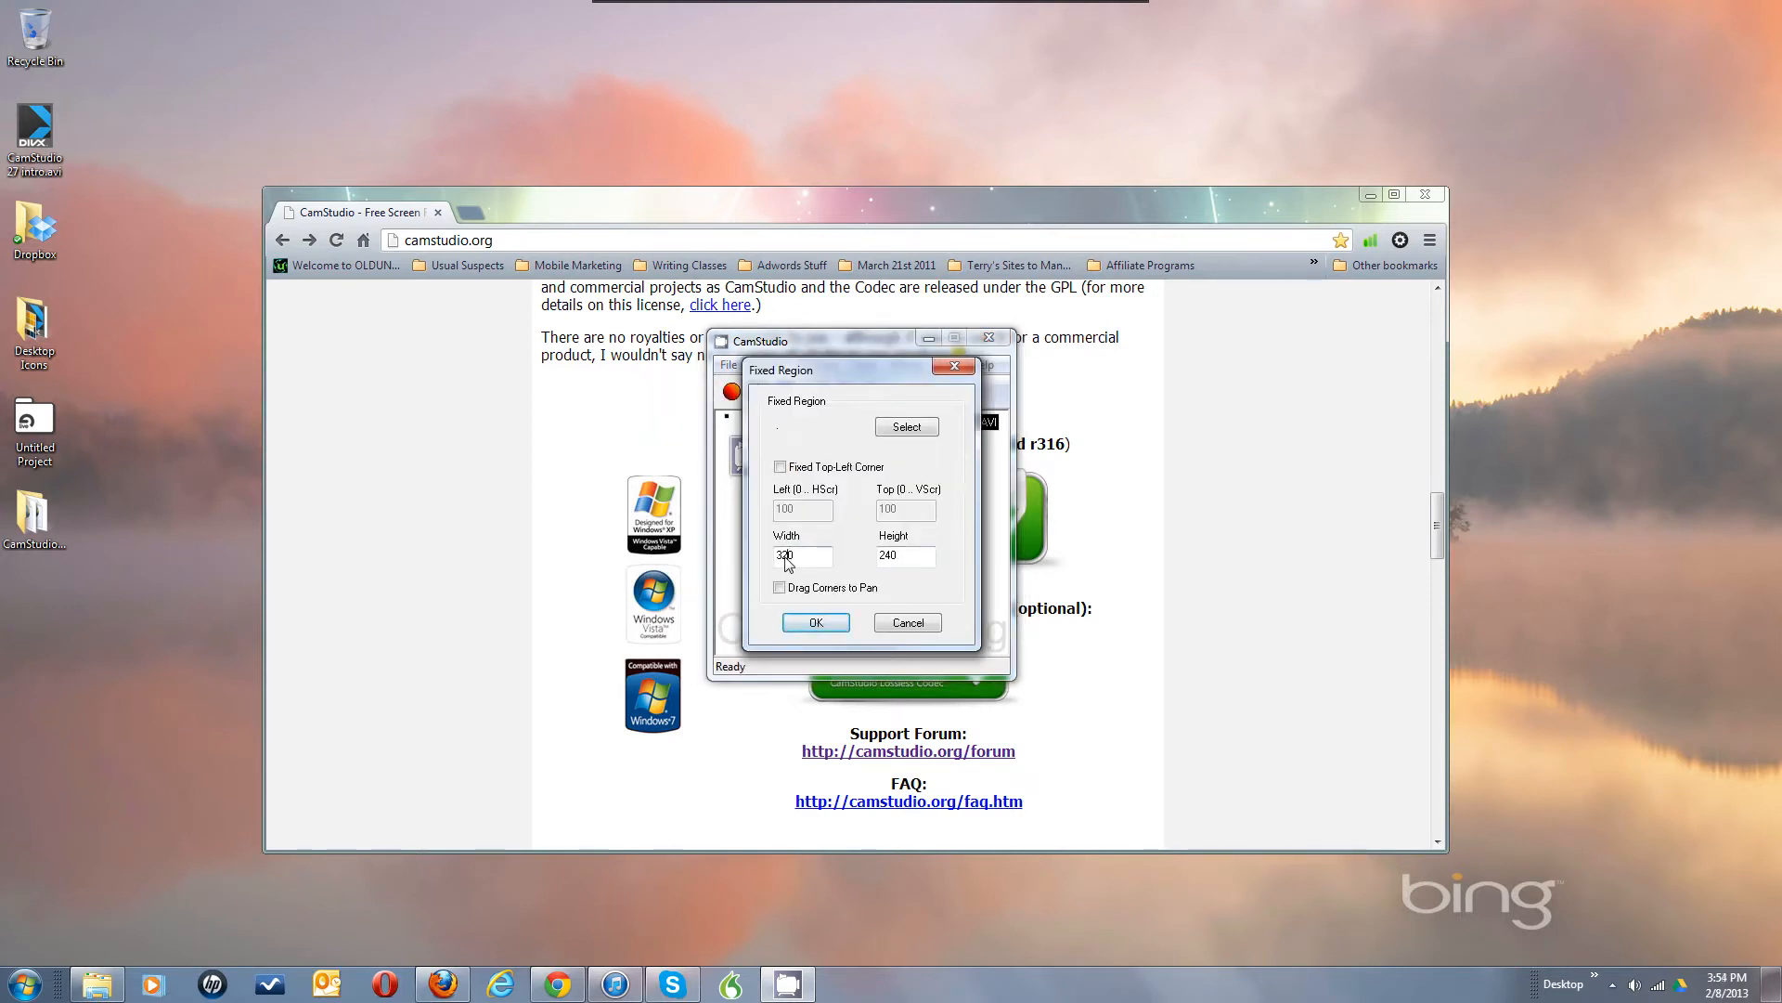
double_click(895, 559)
double_click(807, 558)
left_click(895, 558)
double_click(794, 562)
type("128")
double_click(898, 557)
type("7")
left_click(834, 629)
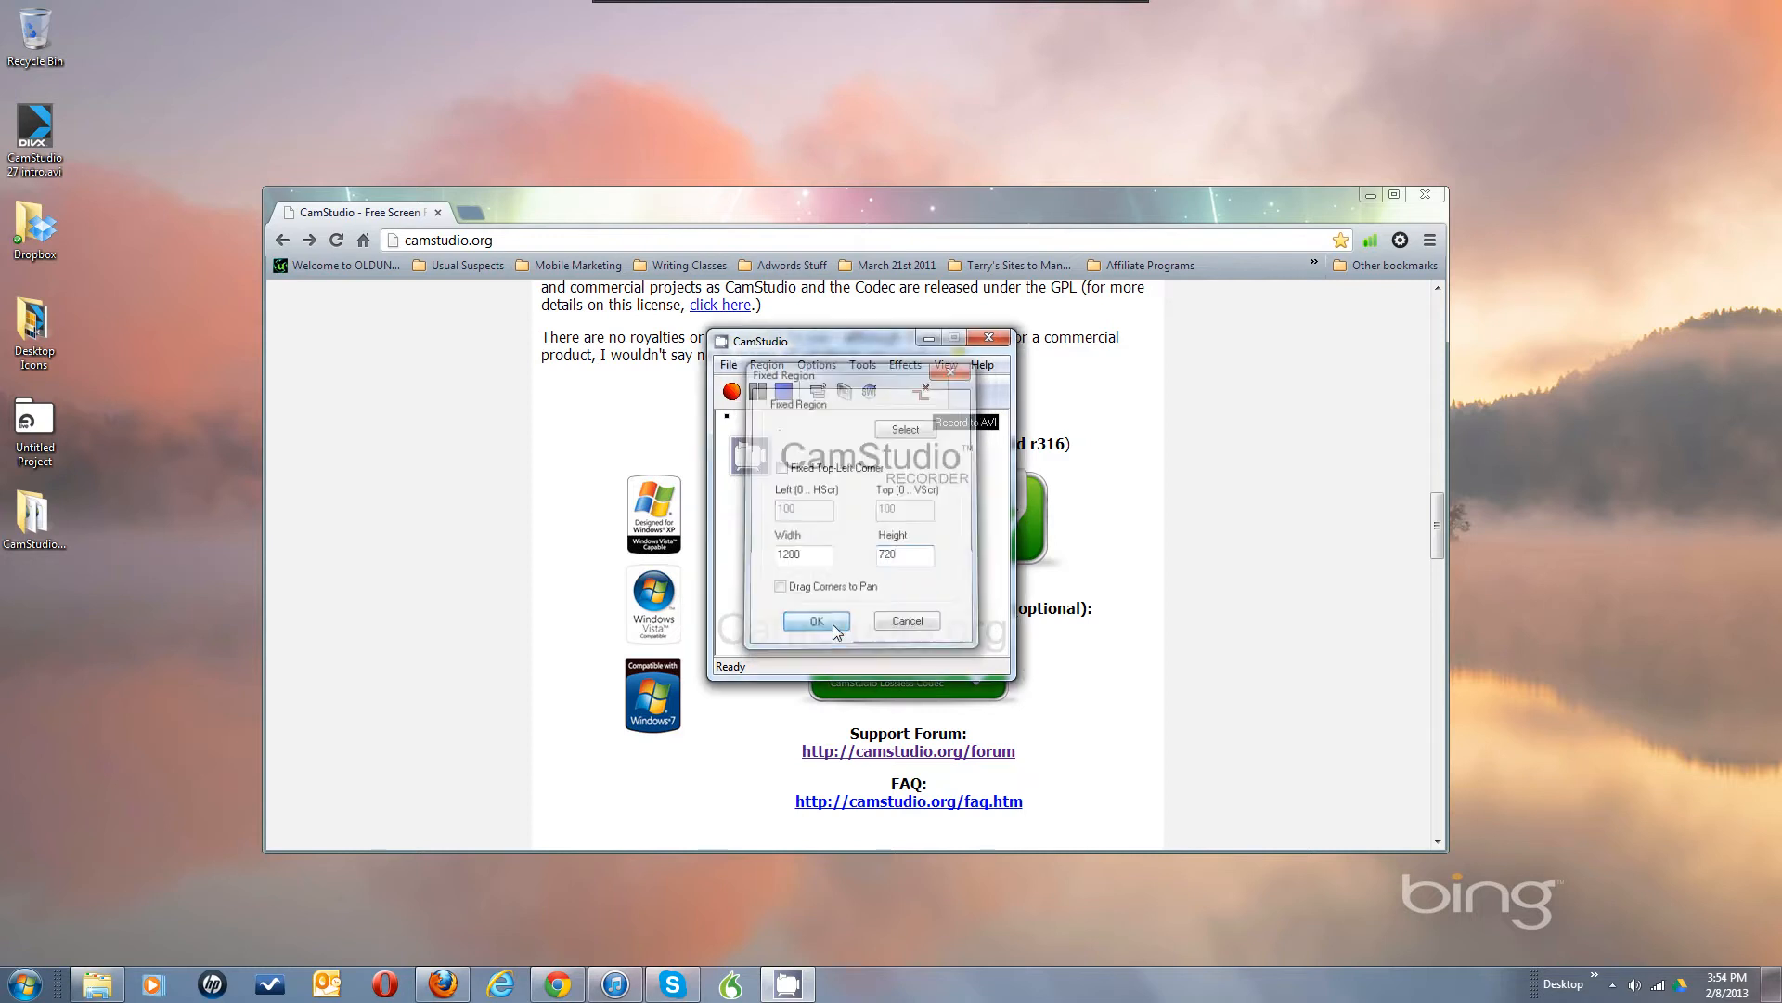
Step: Resize the Chrome window with the 1280X720 preset and bring the CamStudio recorder back to the front
right_click(815, 186)
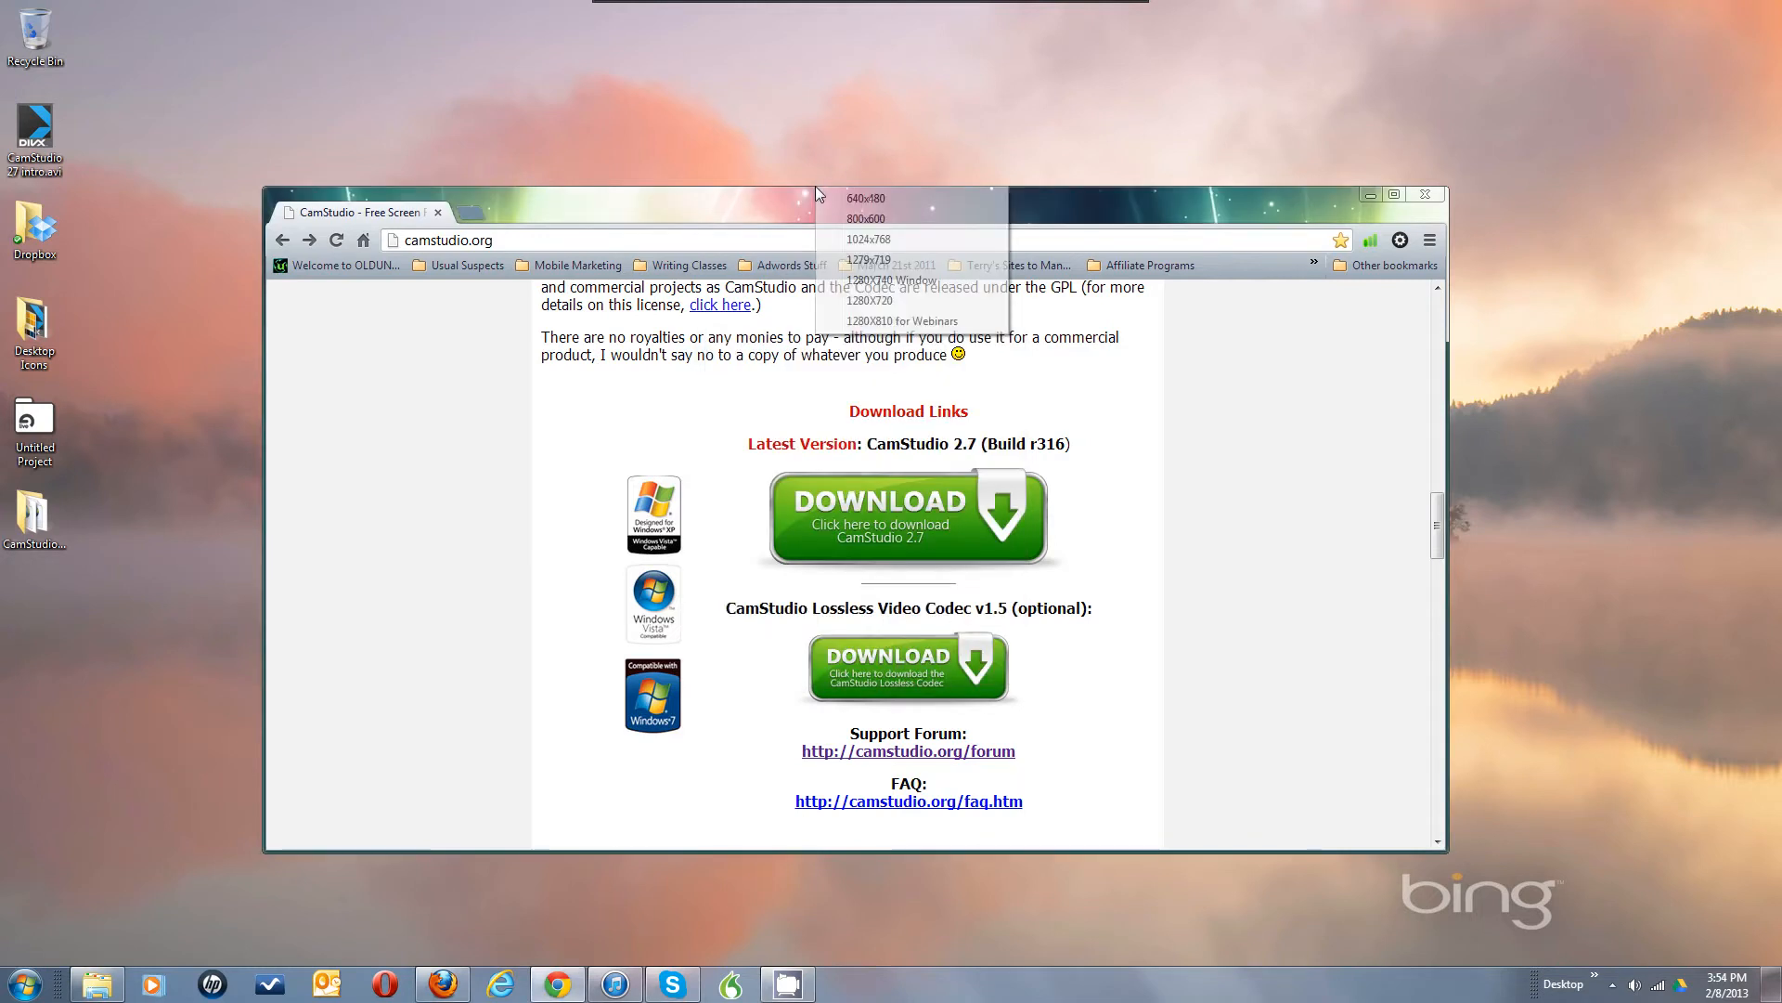
left_click(859, 302)
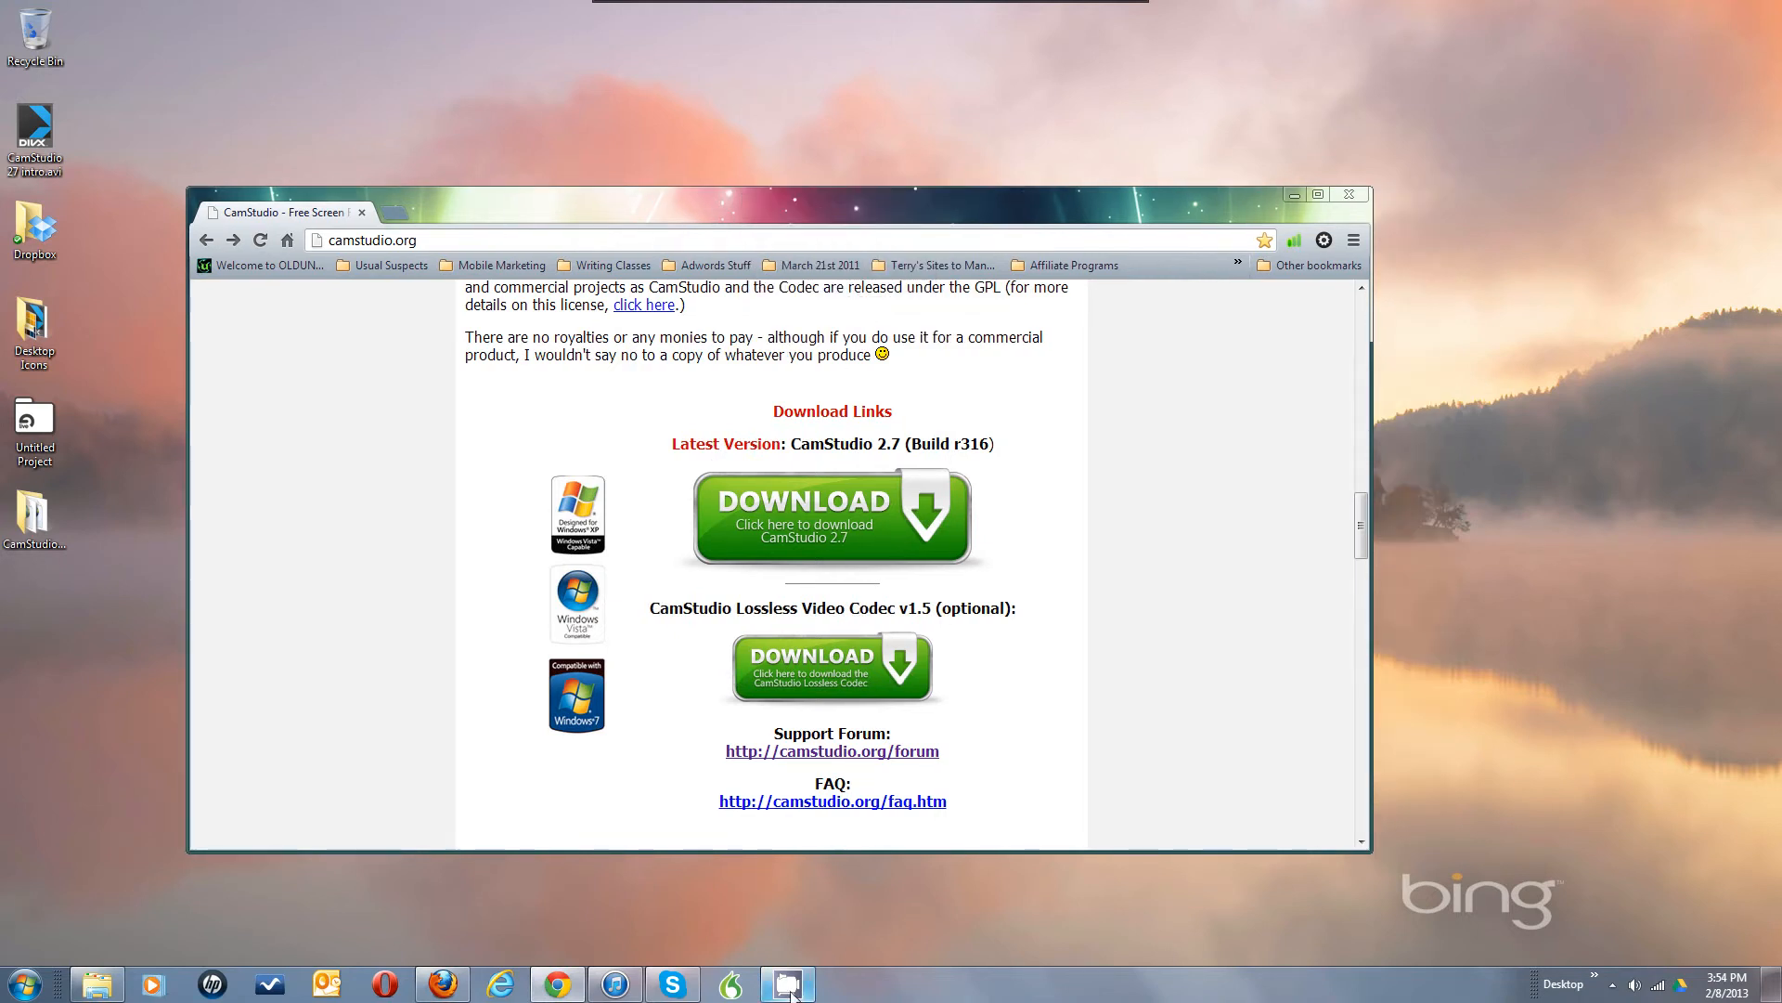
mouse_move(792, 993)
left_click(808, 986)
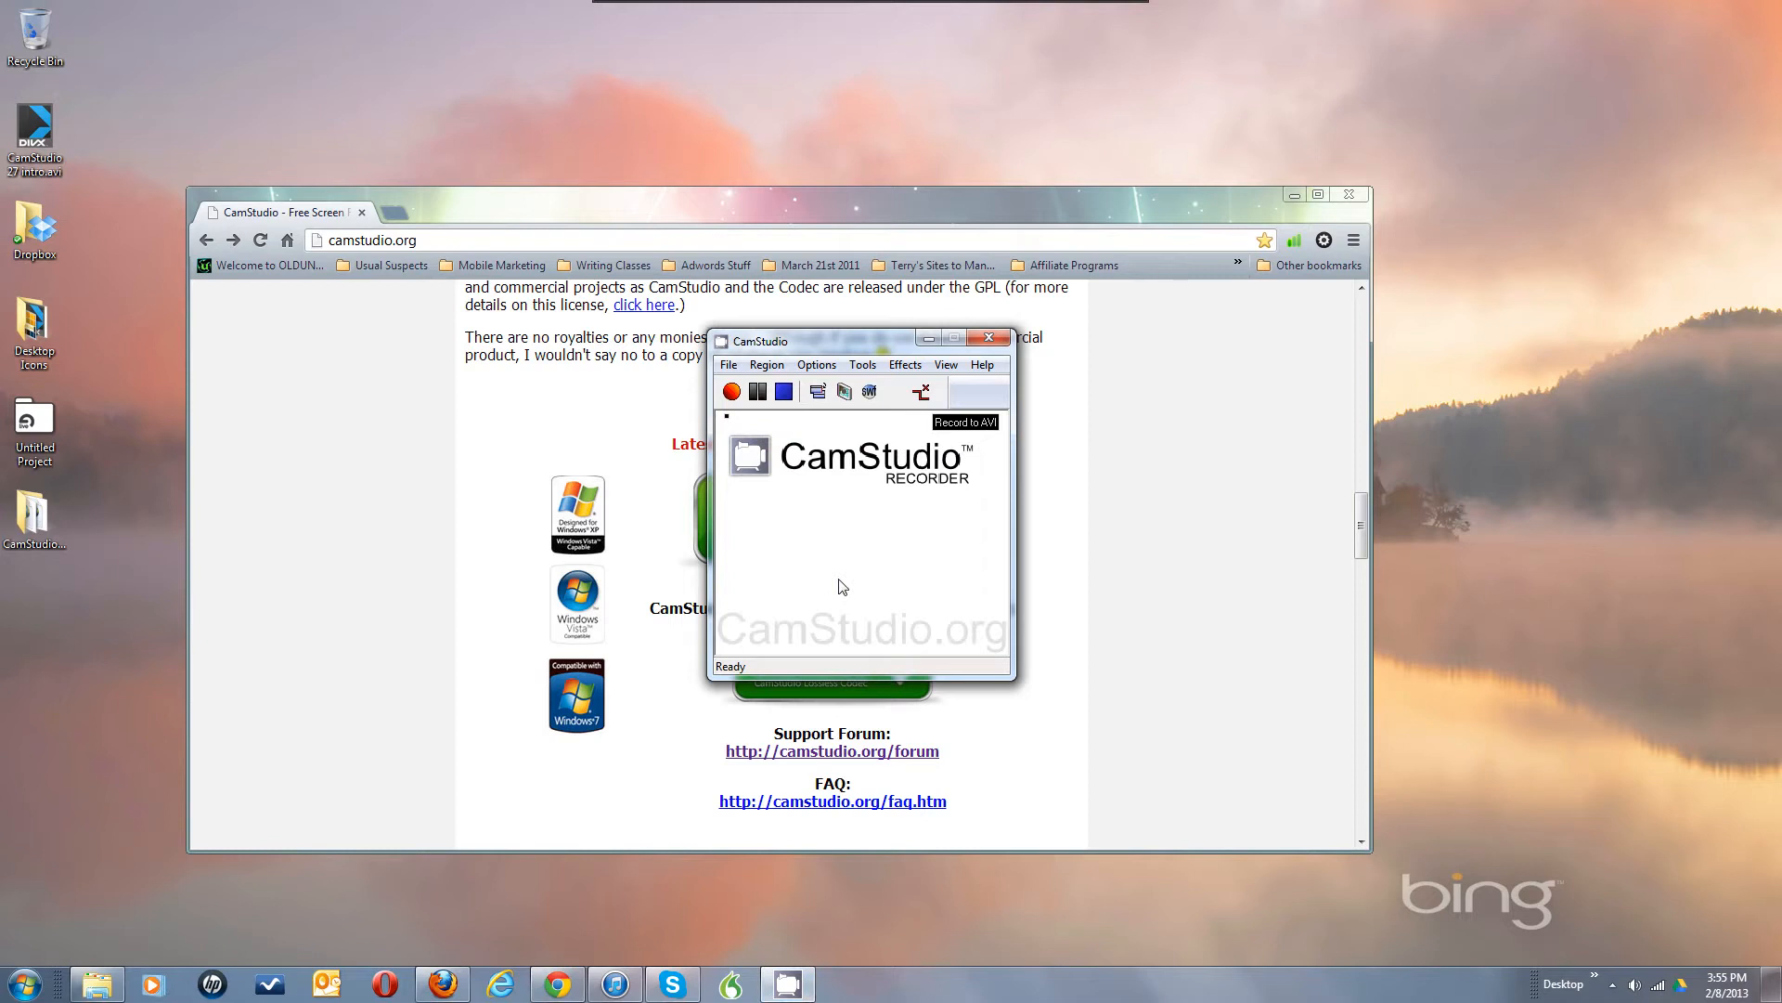
Step: Enable Fixed Top-Left Corner for the fixed region, with Left and Top both set to 200
left_click(766, 365)
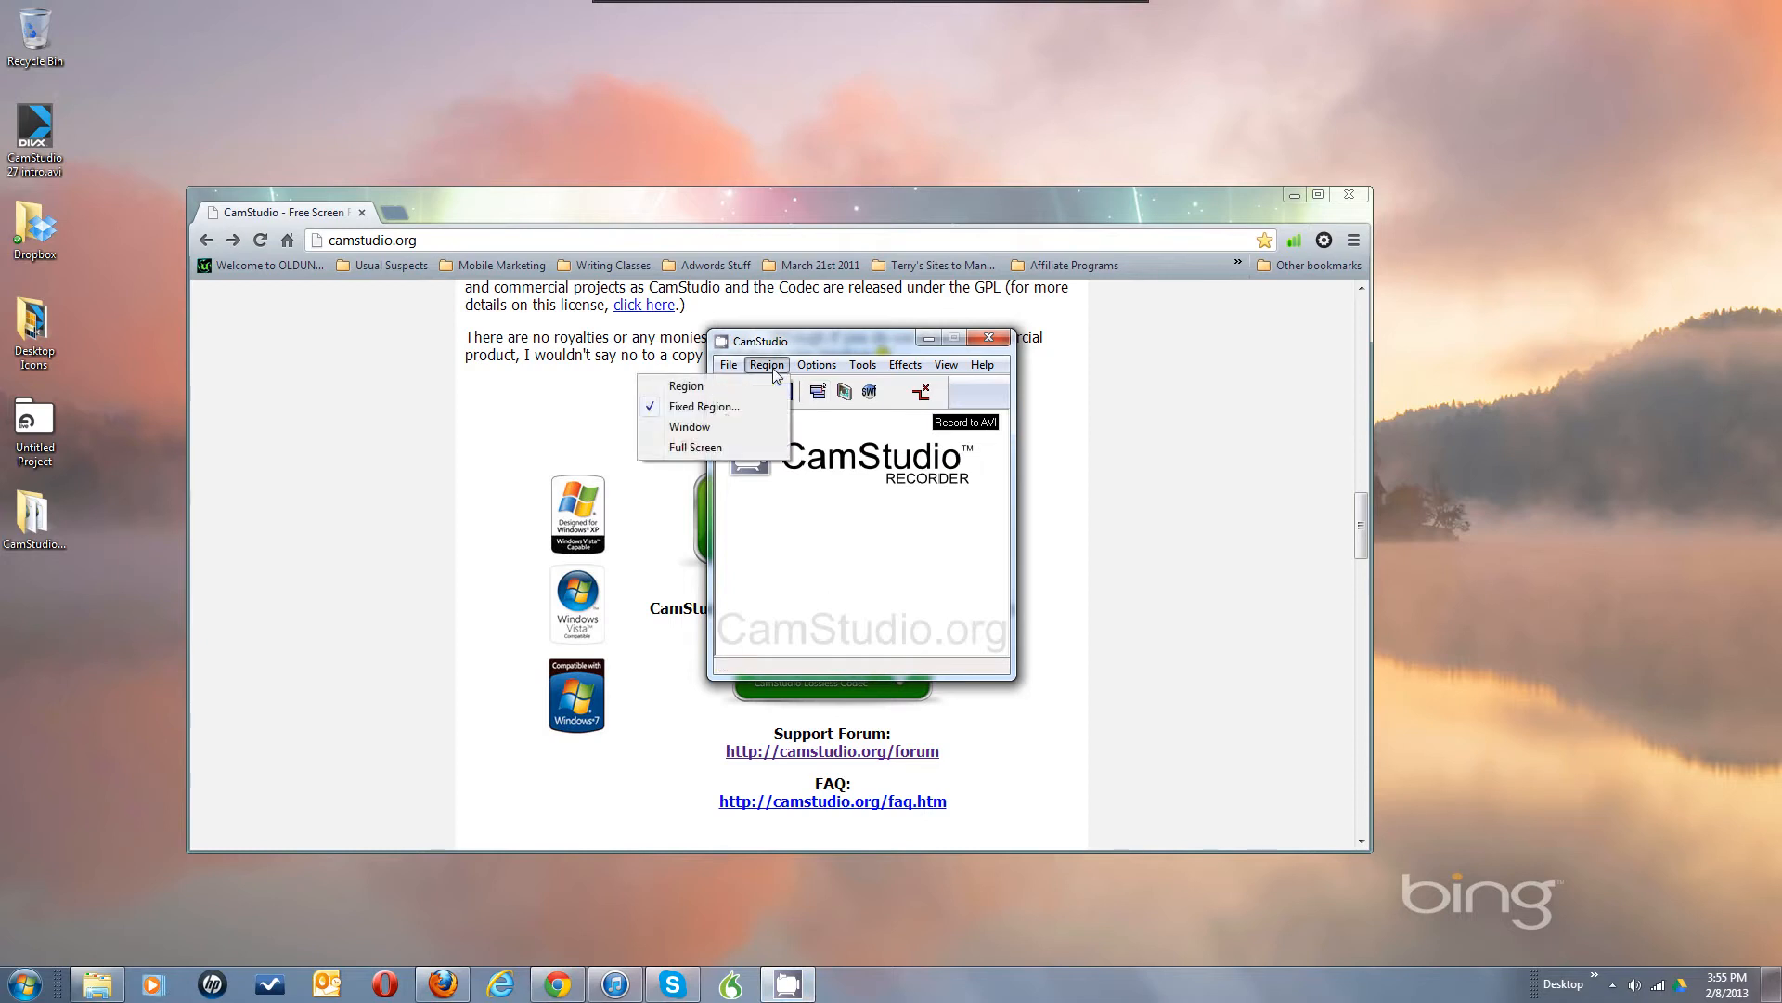
left_click(735, 408)
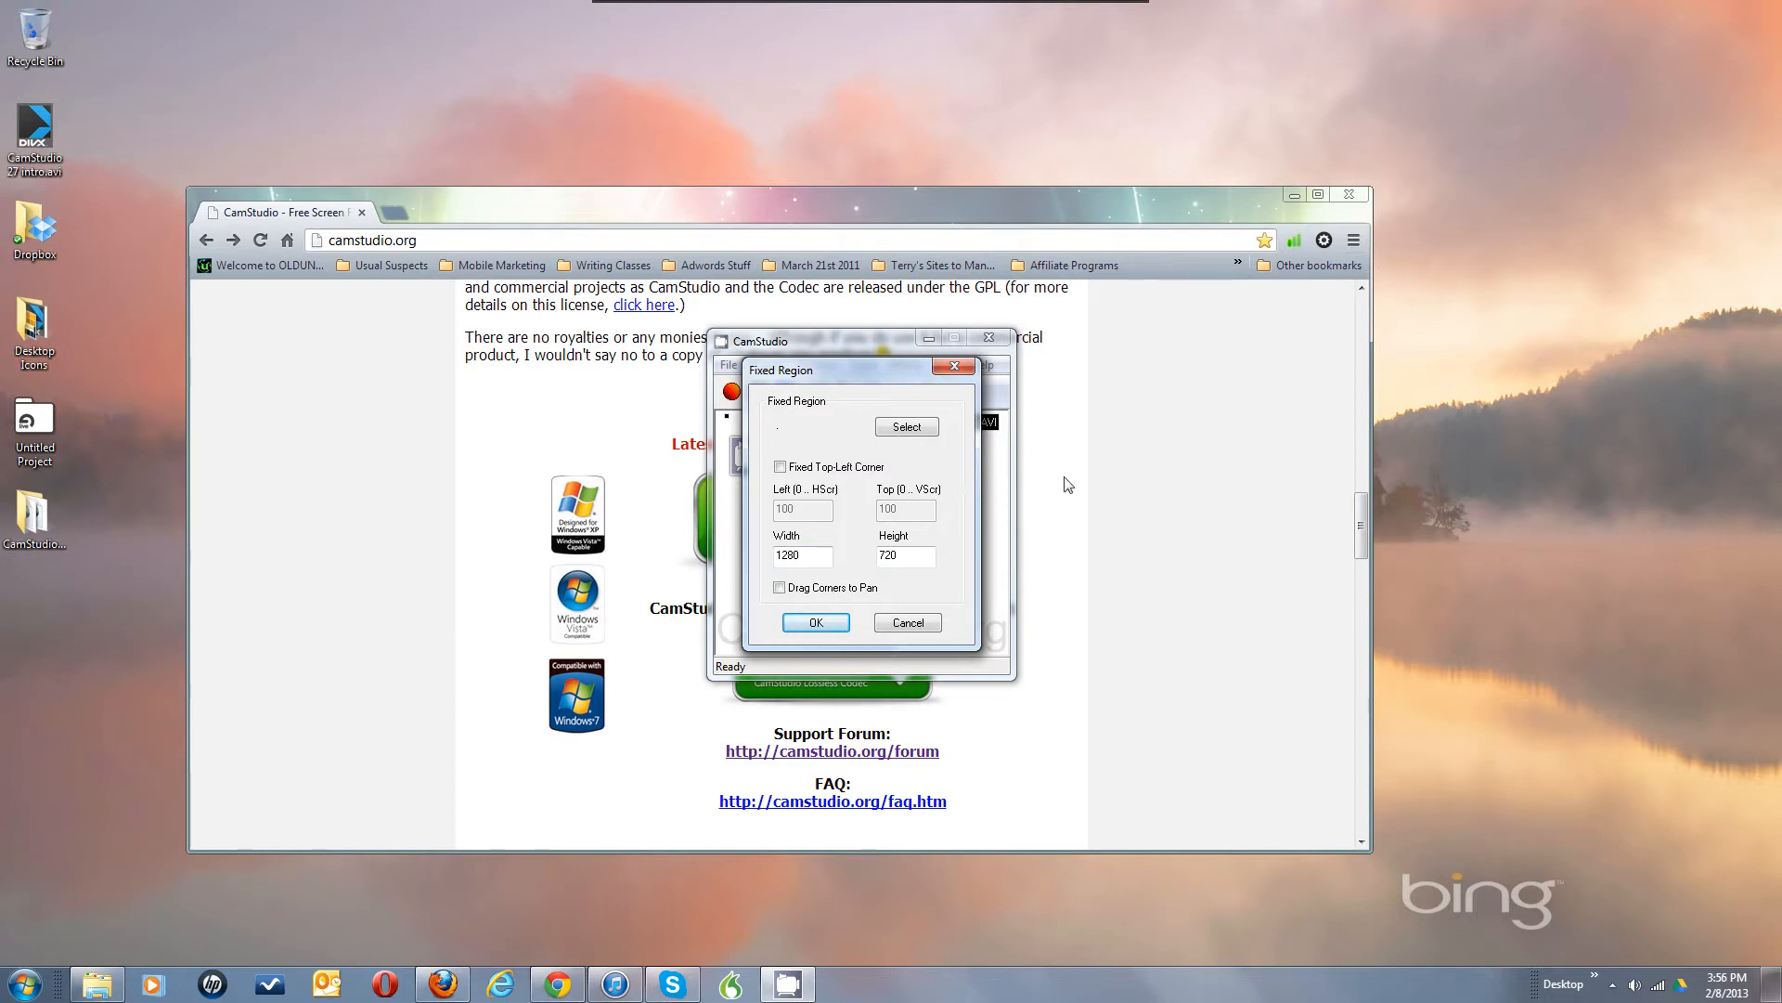
left_click(783, 469)
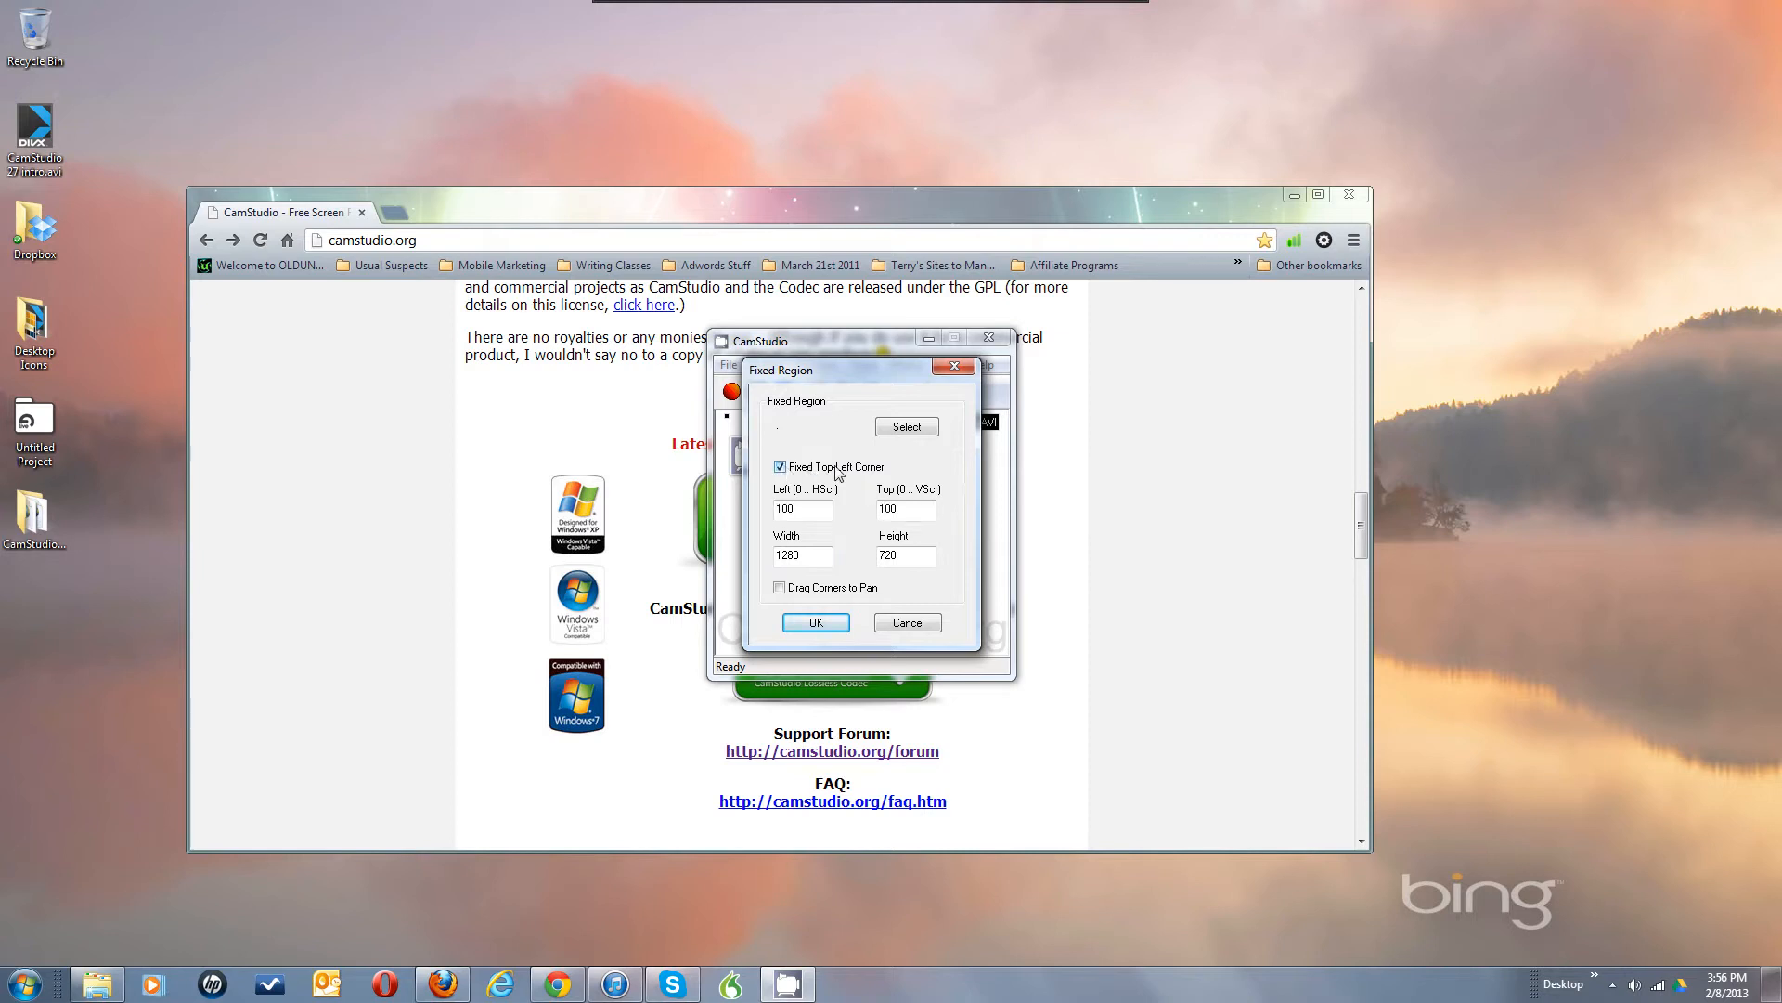
double_click(821, 510)
type("20")
left_click(885, 513)
Step: Draw the capture region around the Chrome window, about 1282 by 718, and disable Fixed Top-Left Corner
left_click(907, 427)
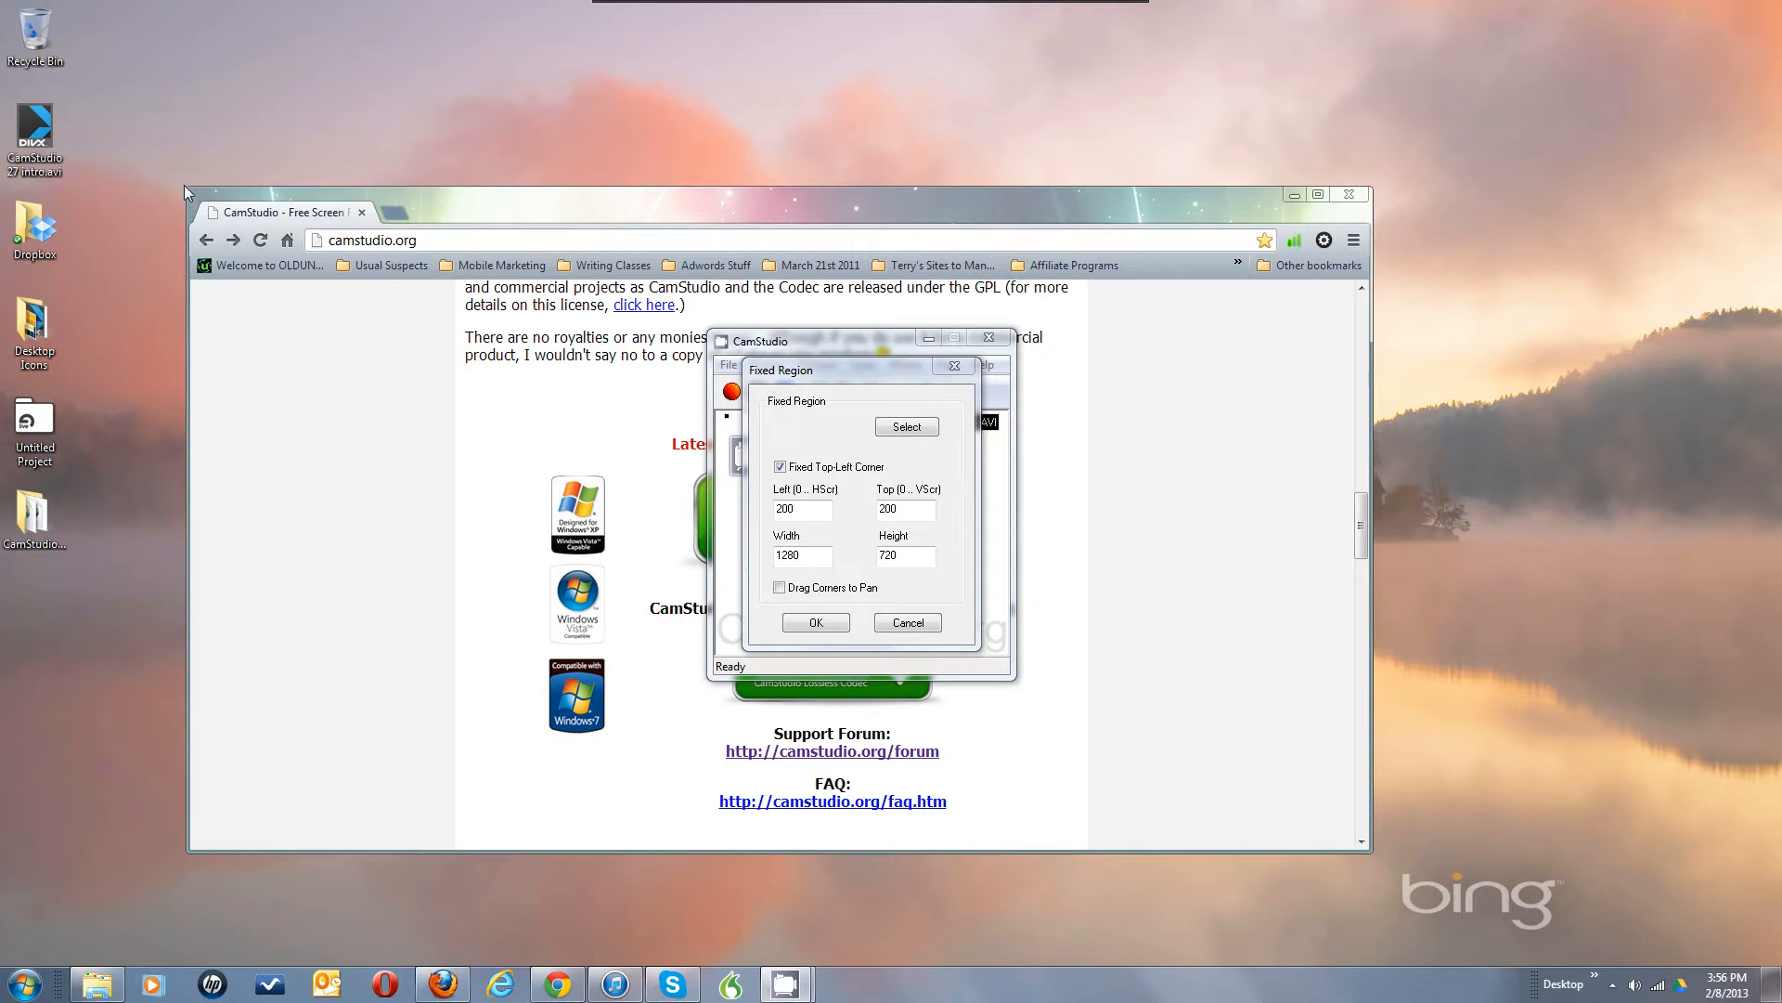
left_click_drag(185, 188, 1375, 851)
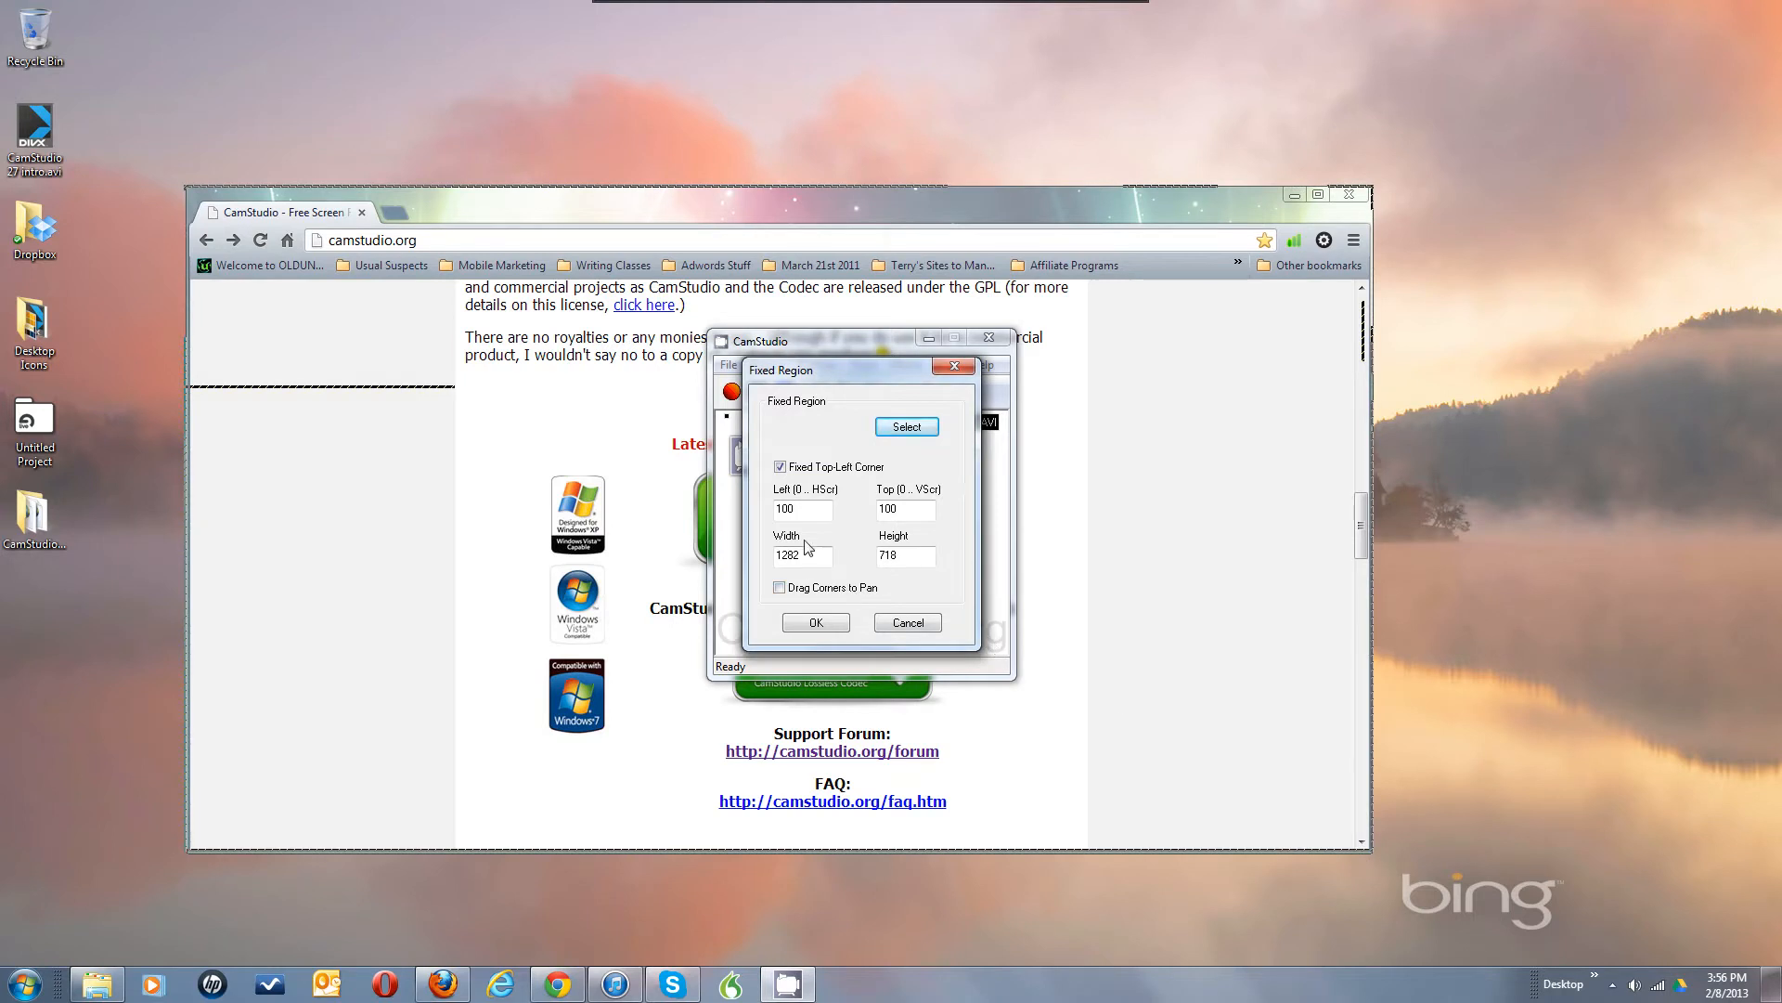
left_click(780, 467)
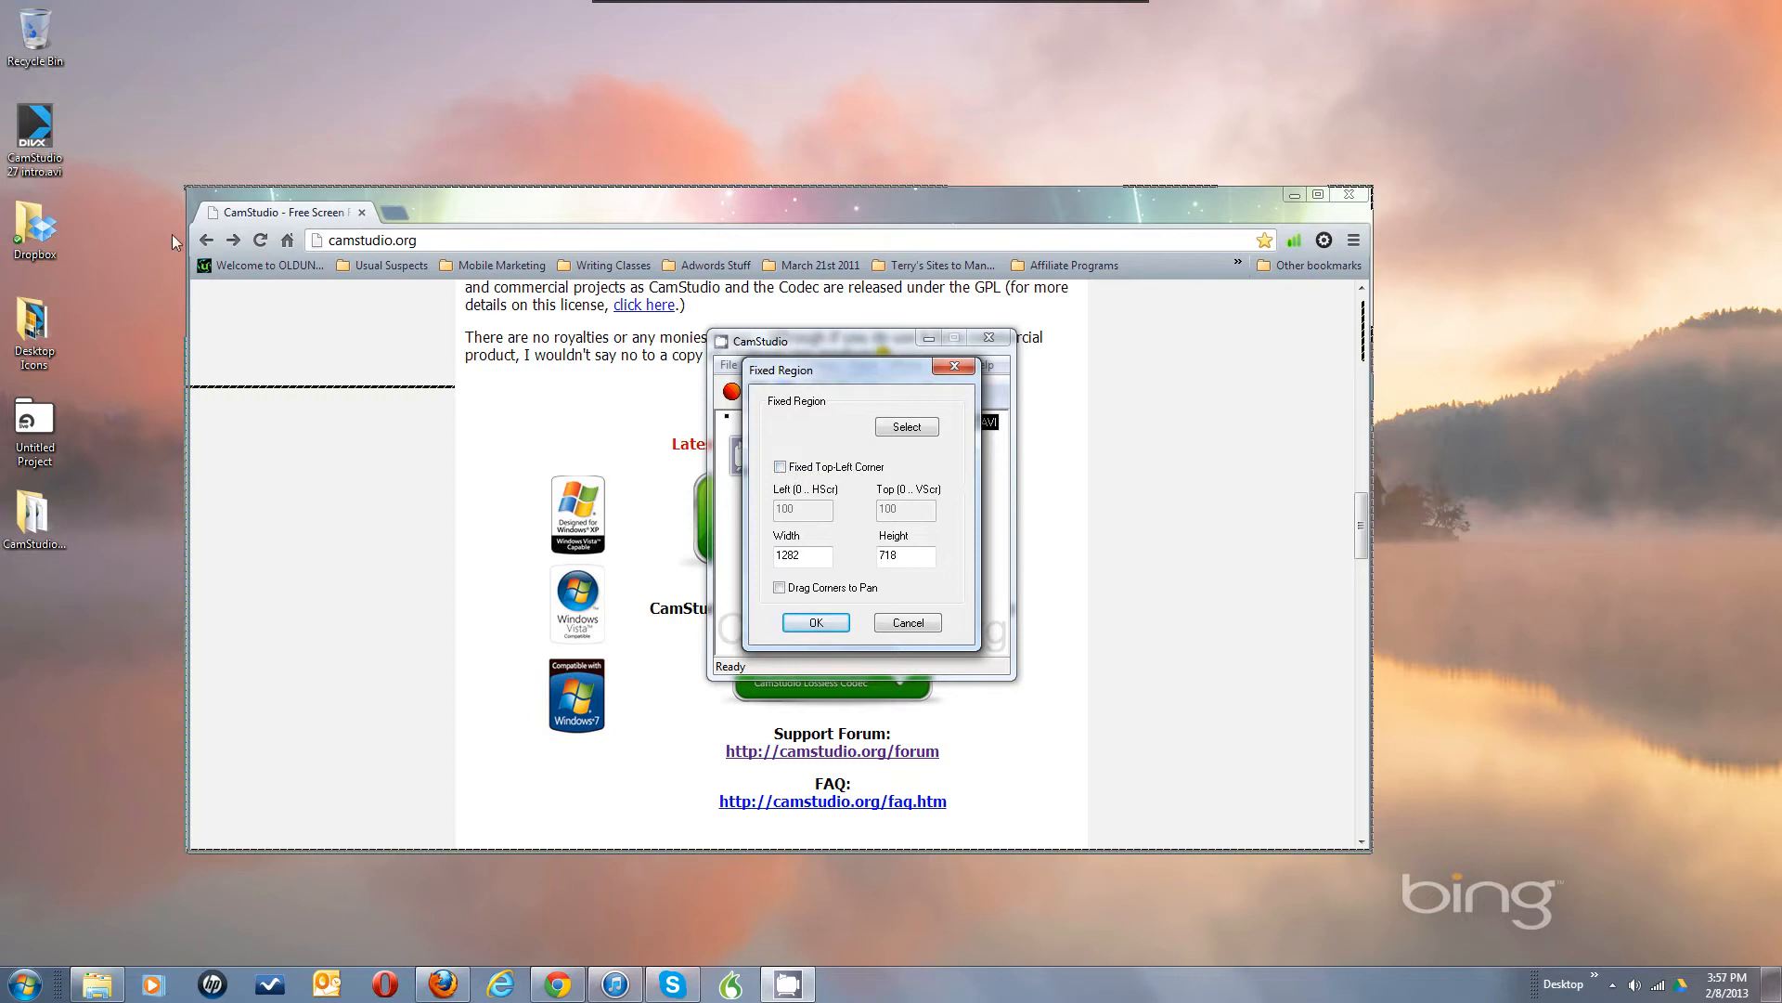
Step: Redraw the capture region around the Chrome window, about 1276 by 715, and fix its top-left corner at 200, 200
left_click(912, 429)
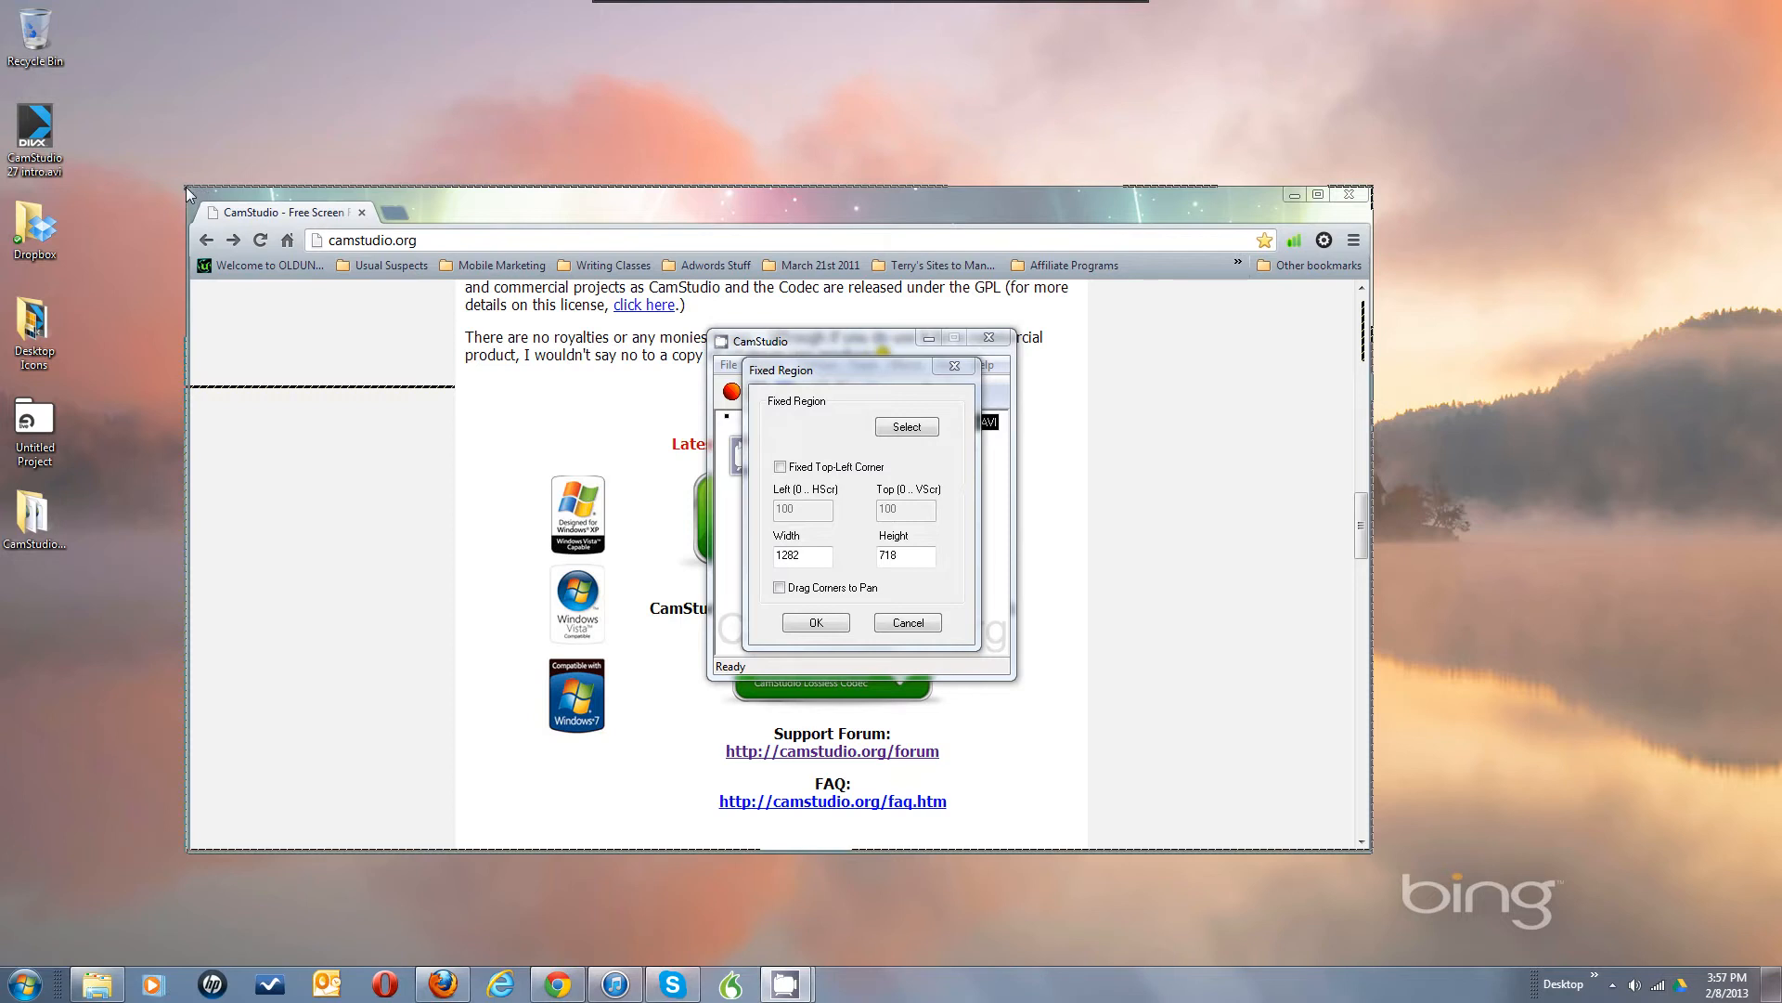
left_click_drag(185, 186, 1370, 851)
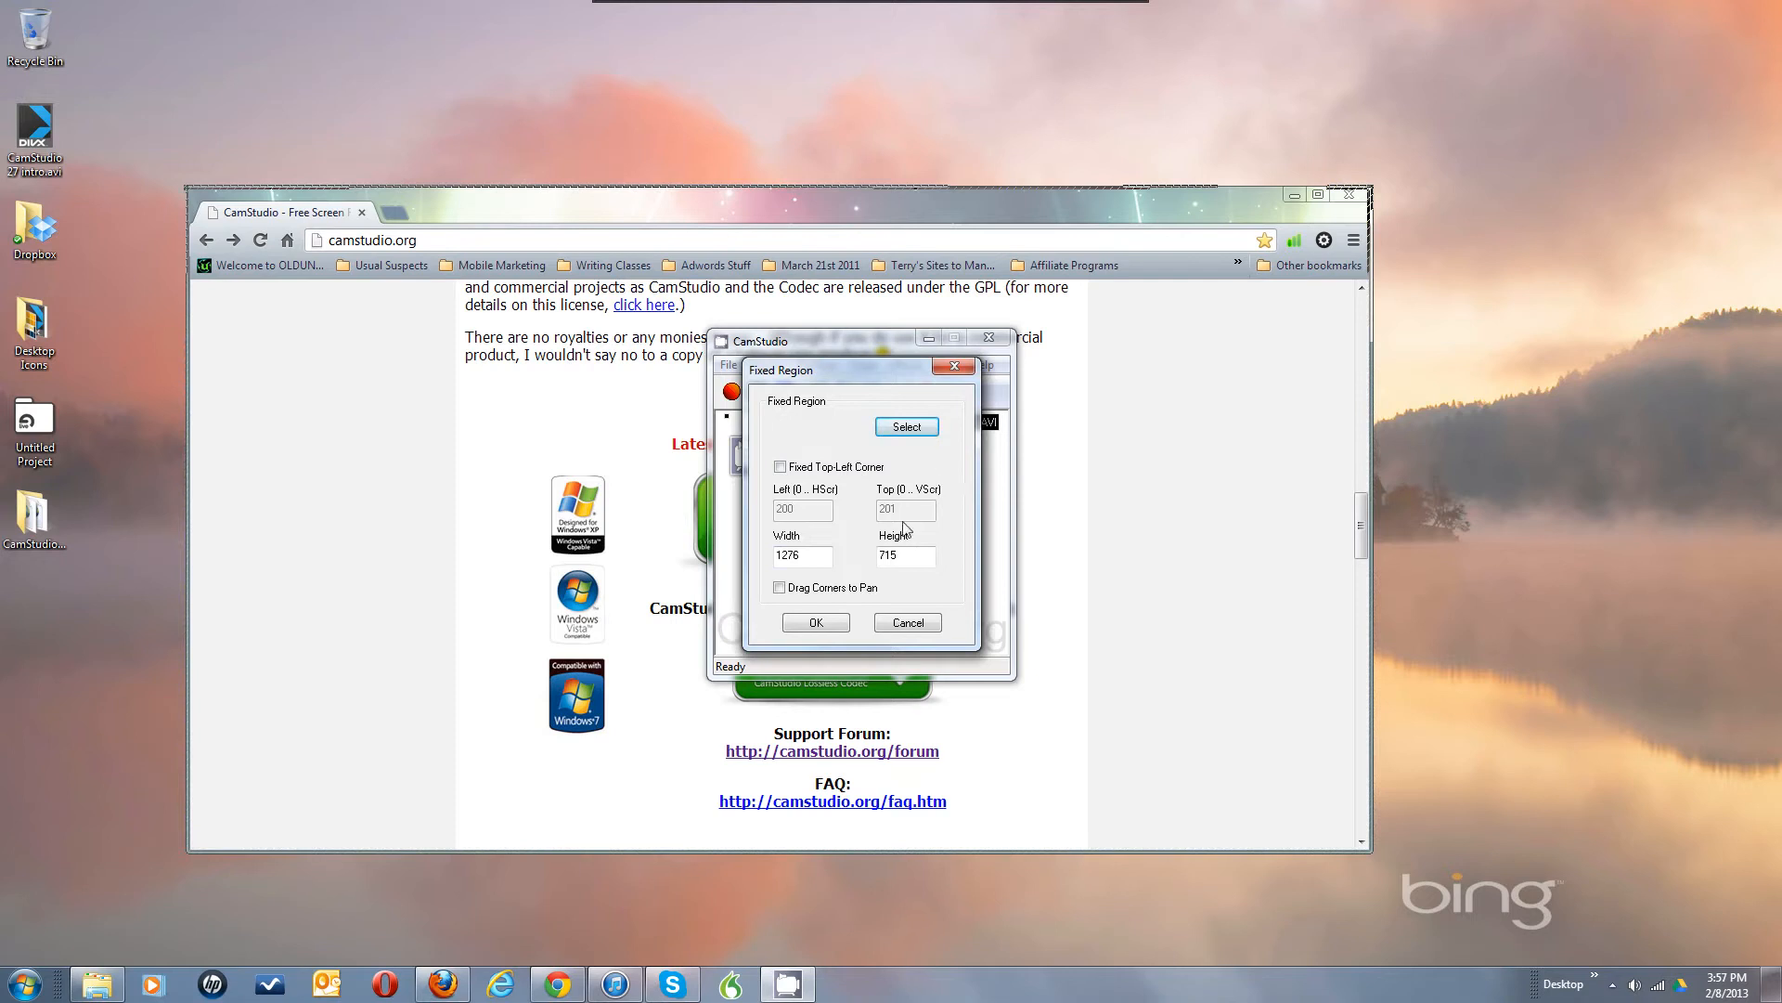
left_click(781, 467)
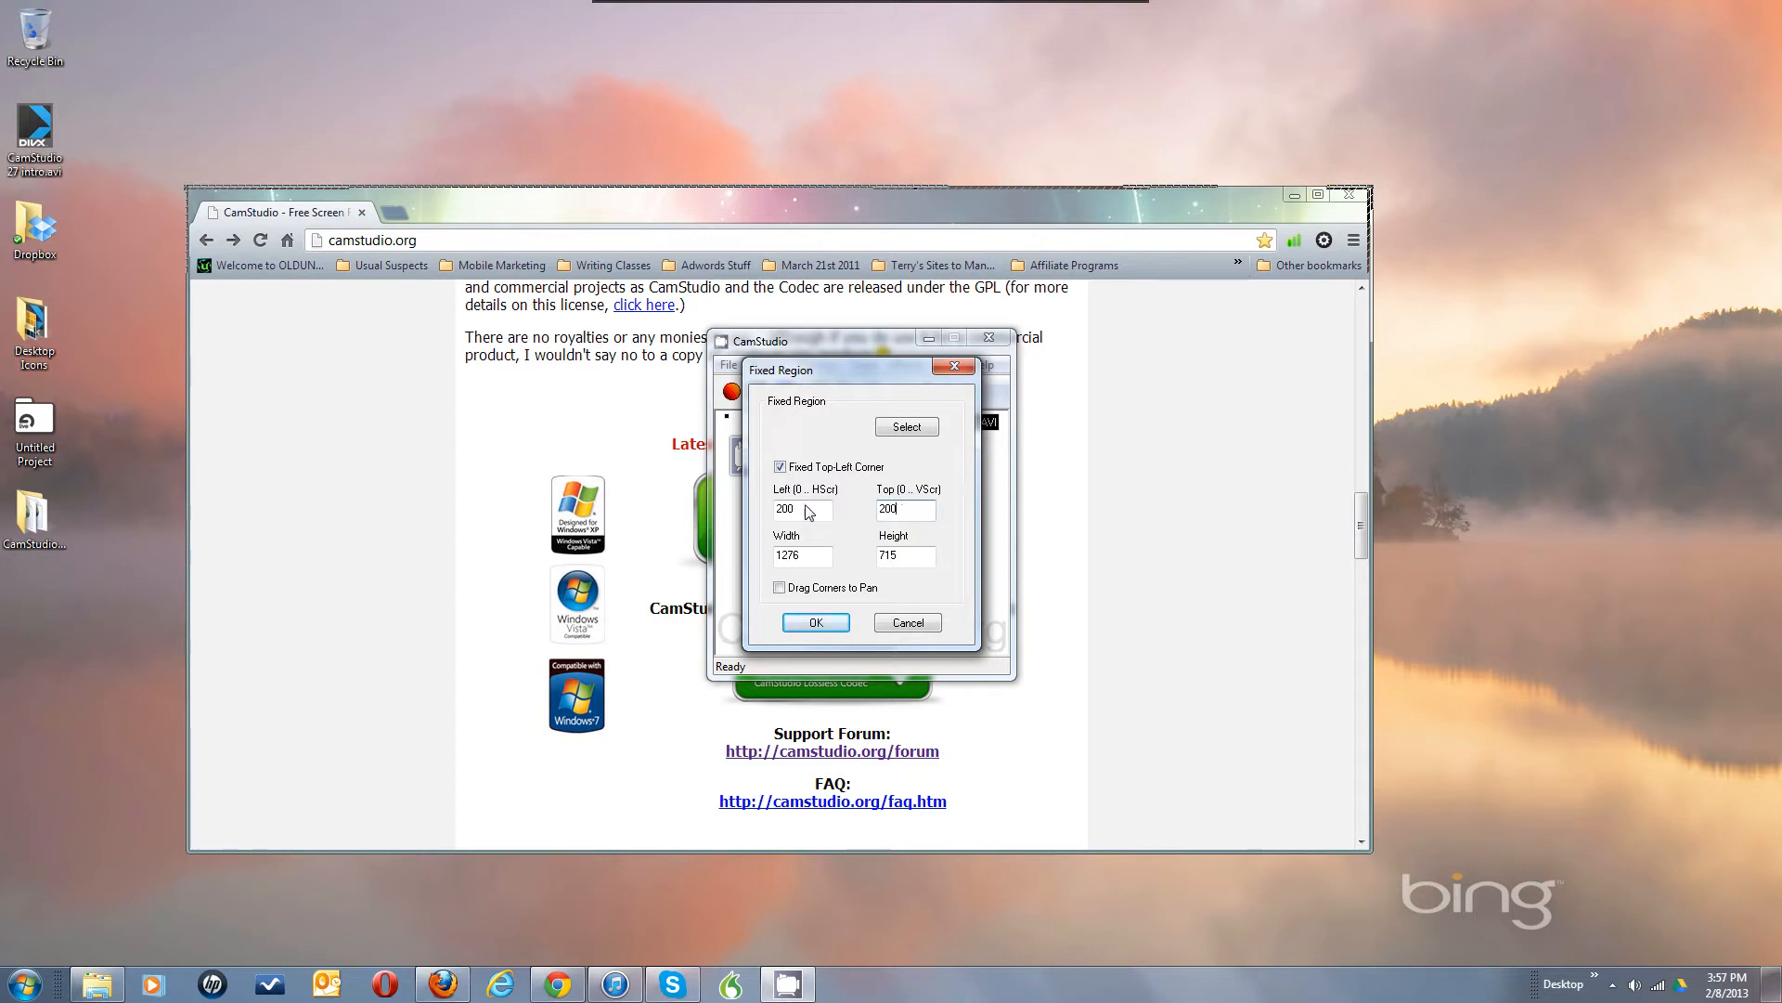
Step: Set the fixed region's width to 1280, turn on Drag Corners to Pan, and accept the region settings
left_click(817, 558)
key("BackSpace")
type("80")
left_click(778, 587)
left_click(814, 624)
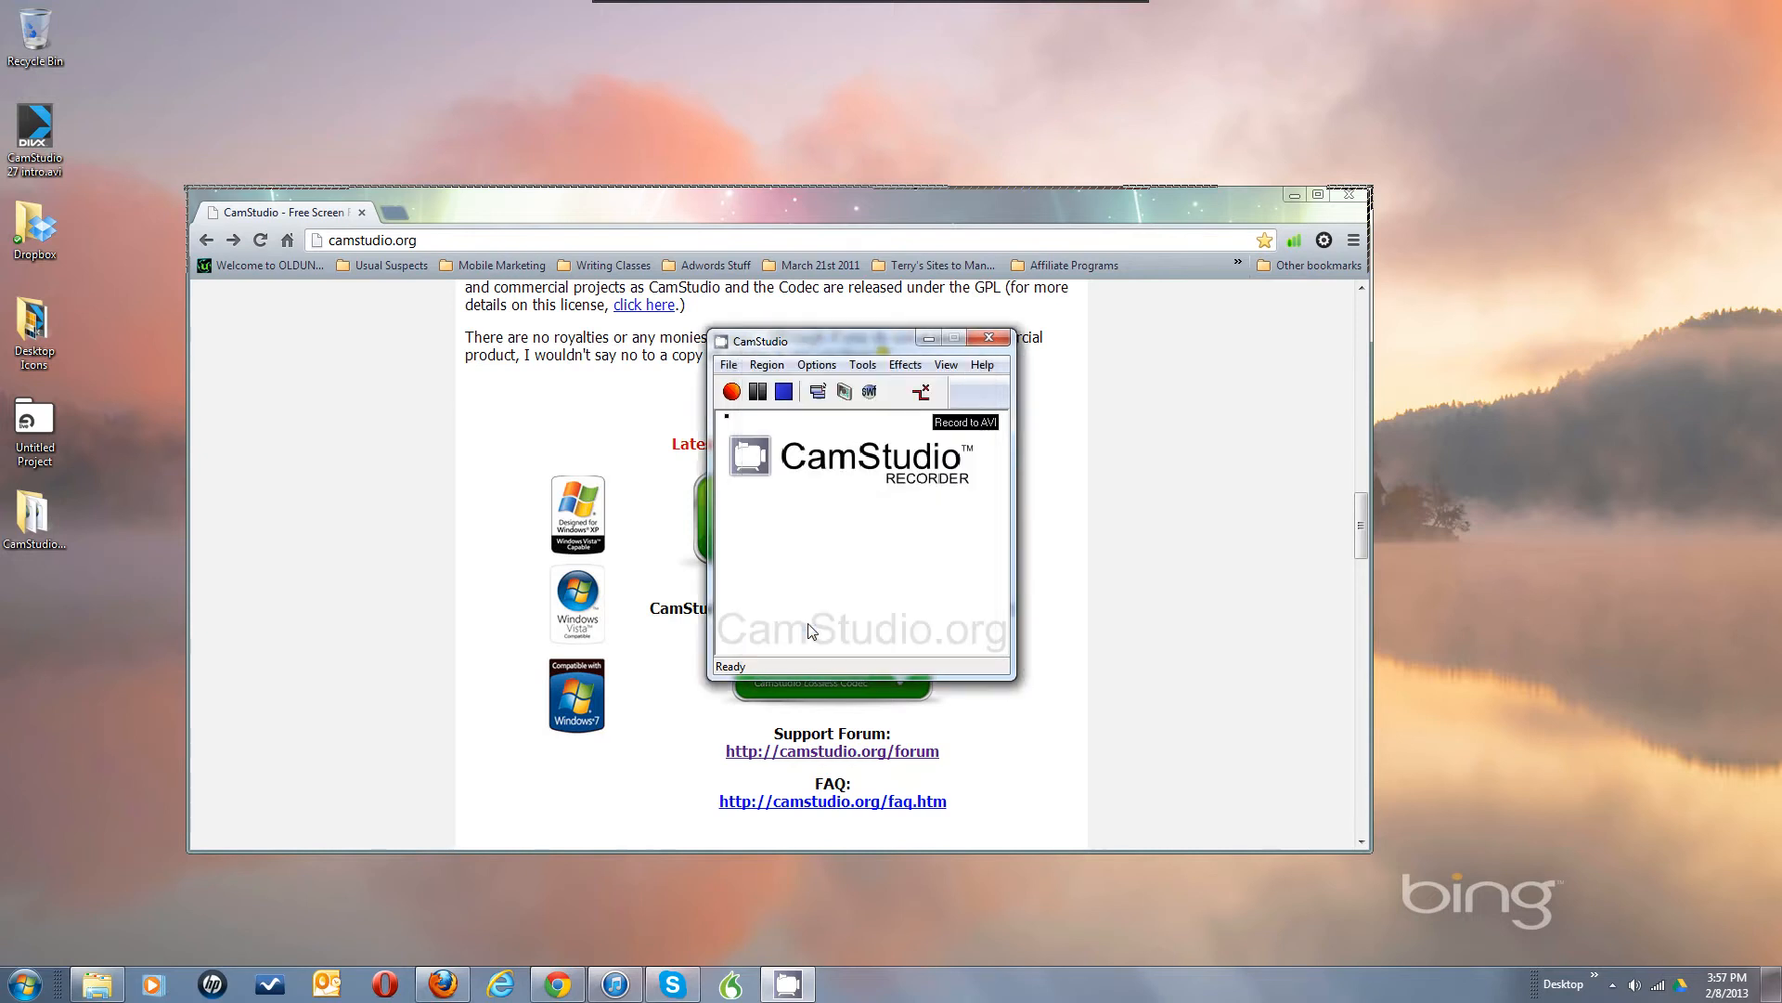
Step: Switch the recorder's capture area from a fixed region to Window
left_click(768, 366)
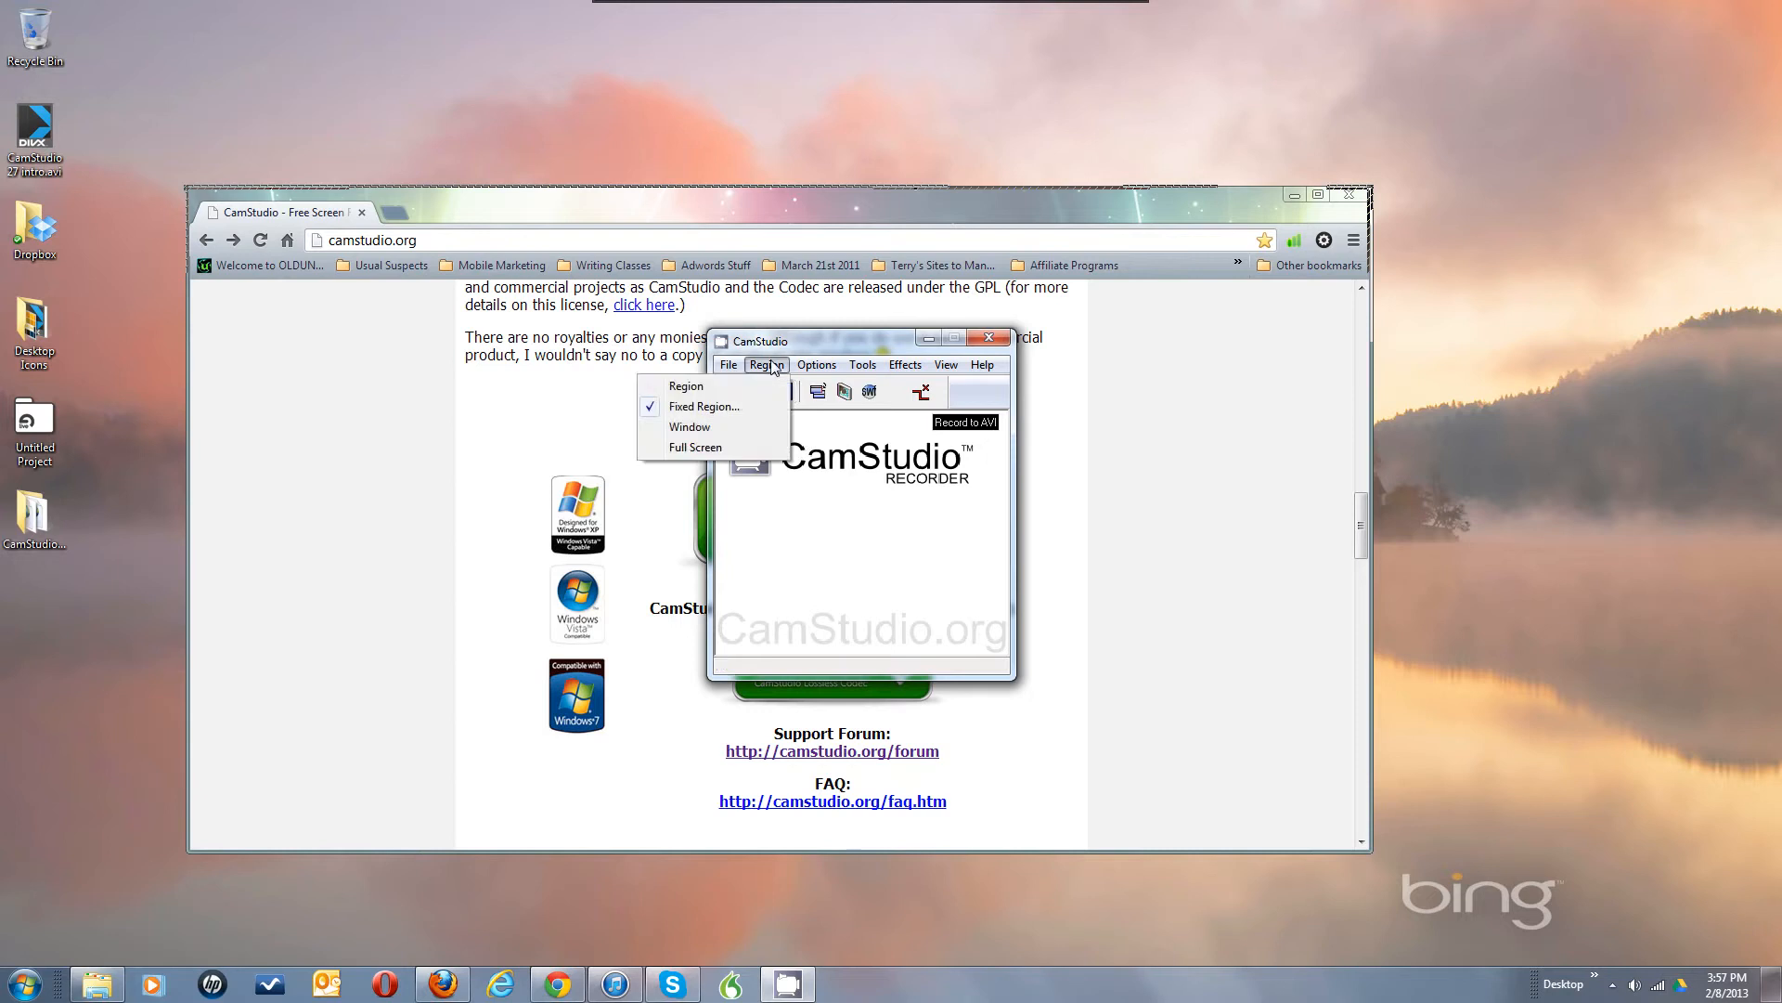
left_click(712, 430)
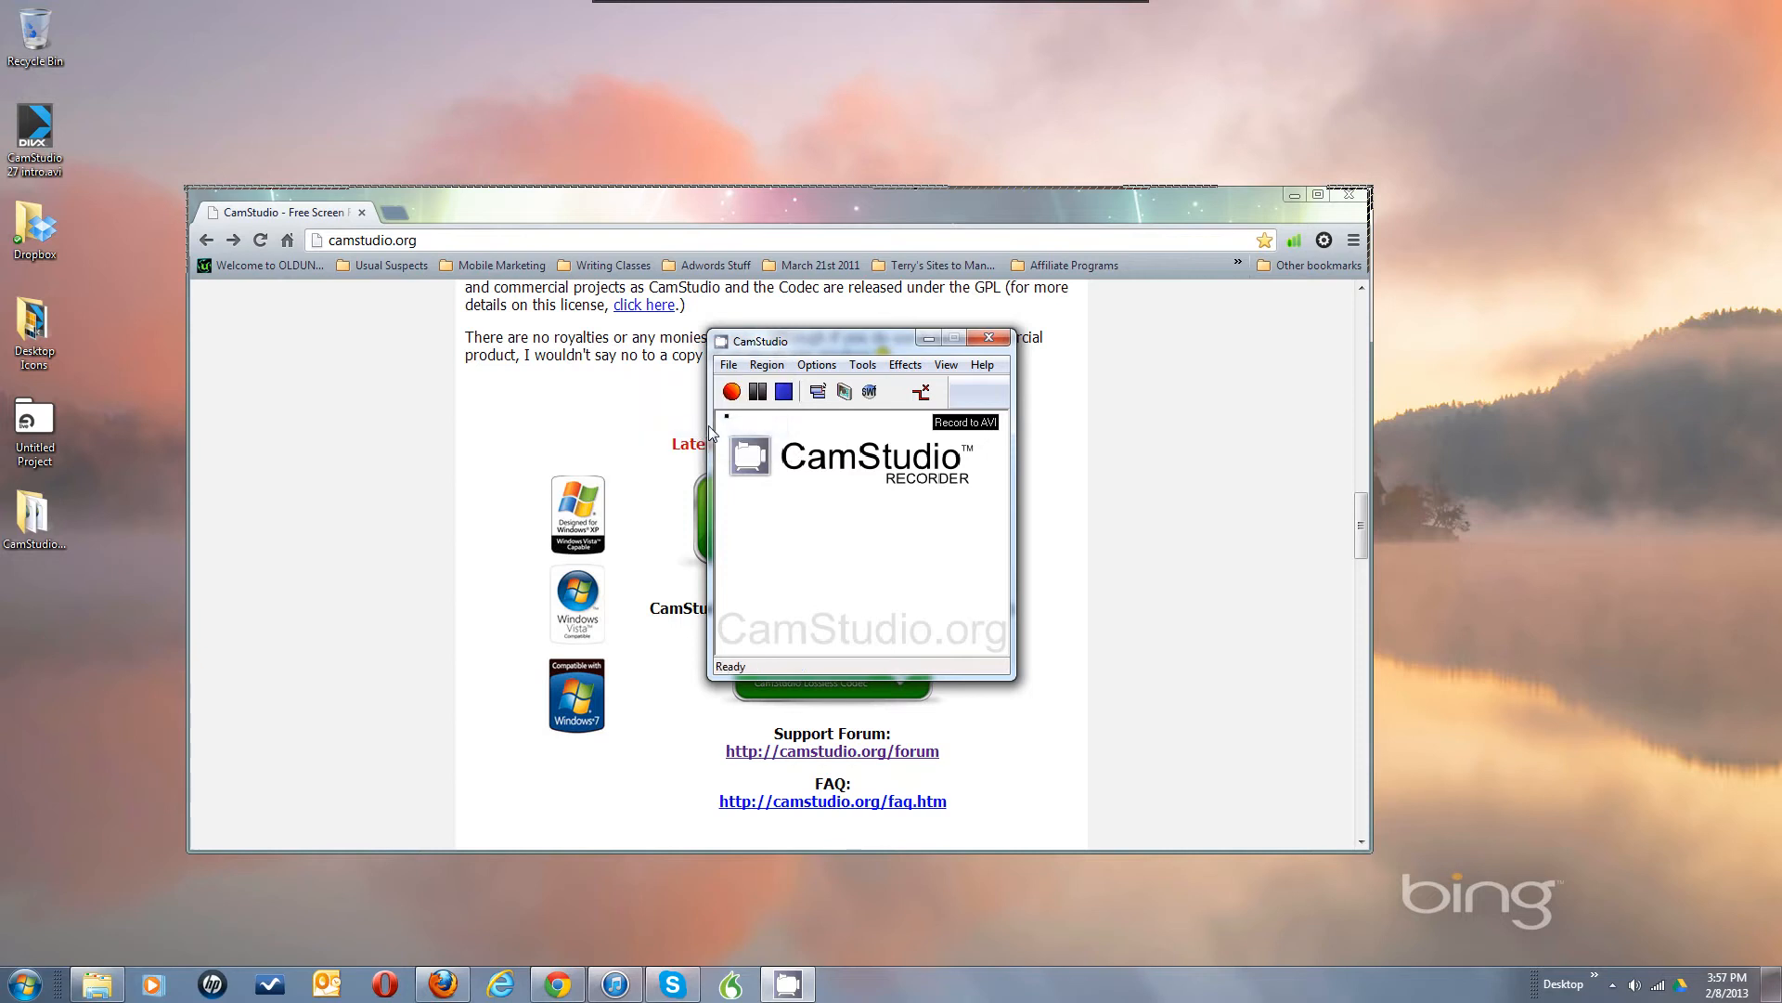
Step: Try to record by picking the window to capture, then stop the recording and cancel saving the AVI file
left_click(763, 367)
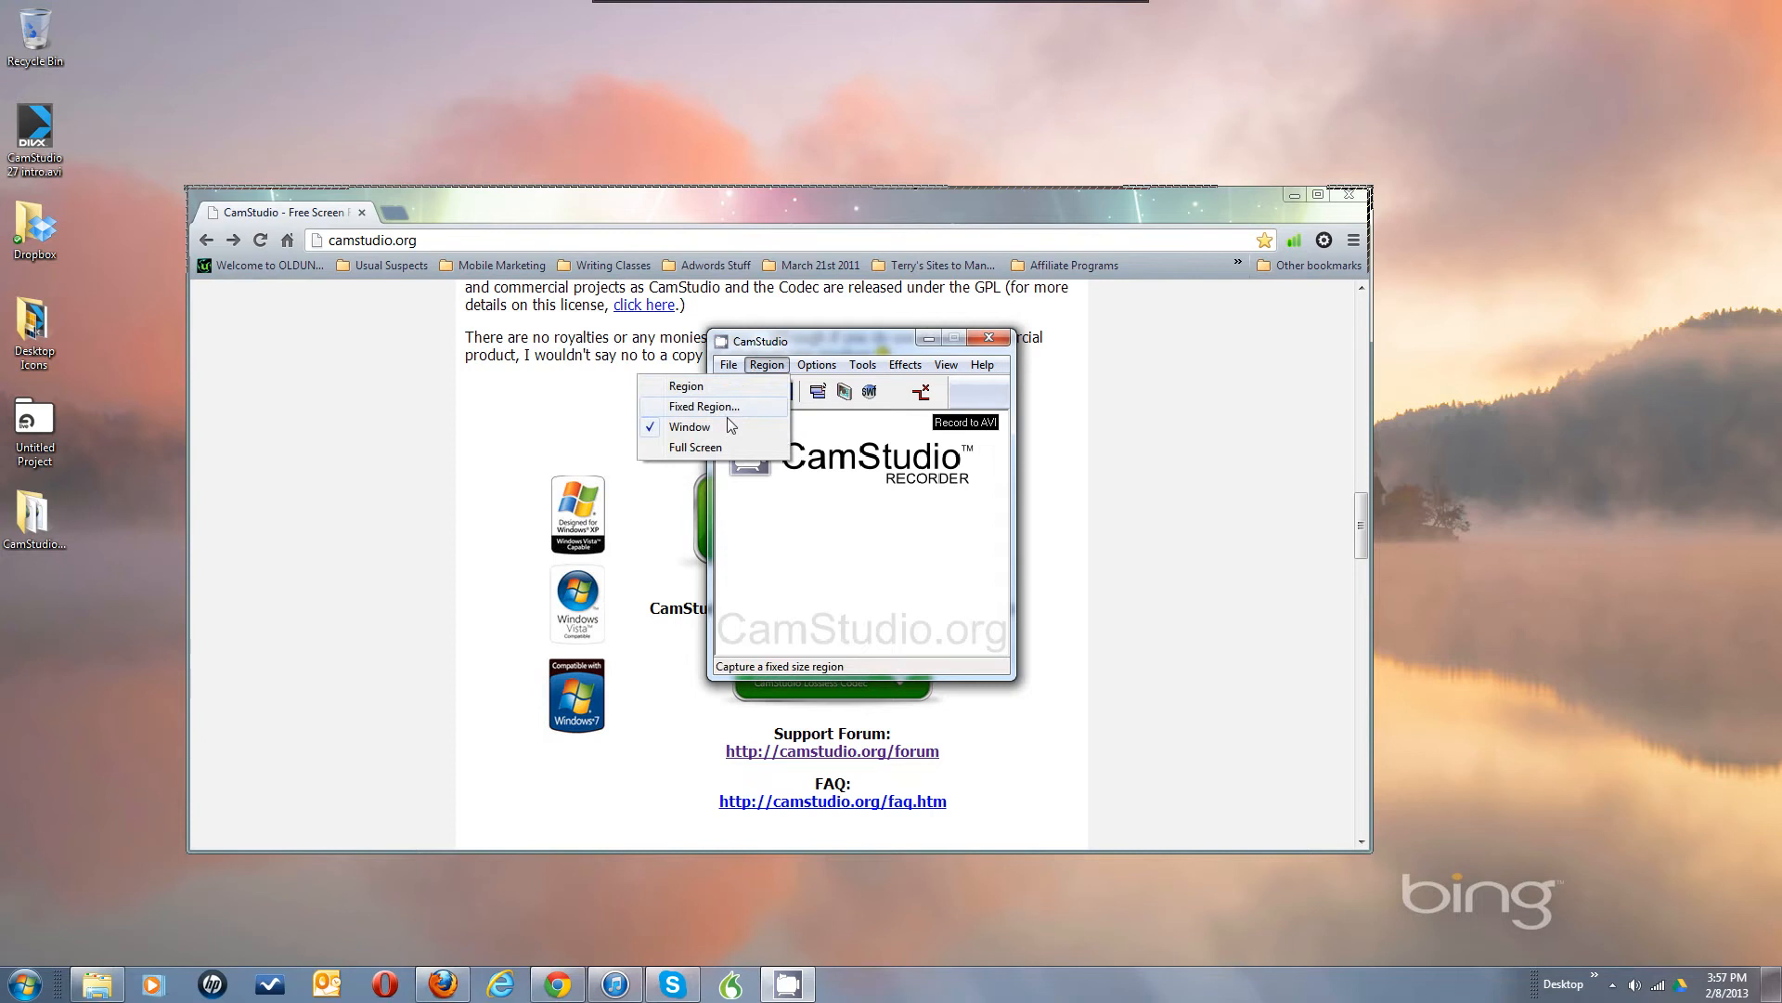
left_click(832, 490)
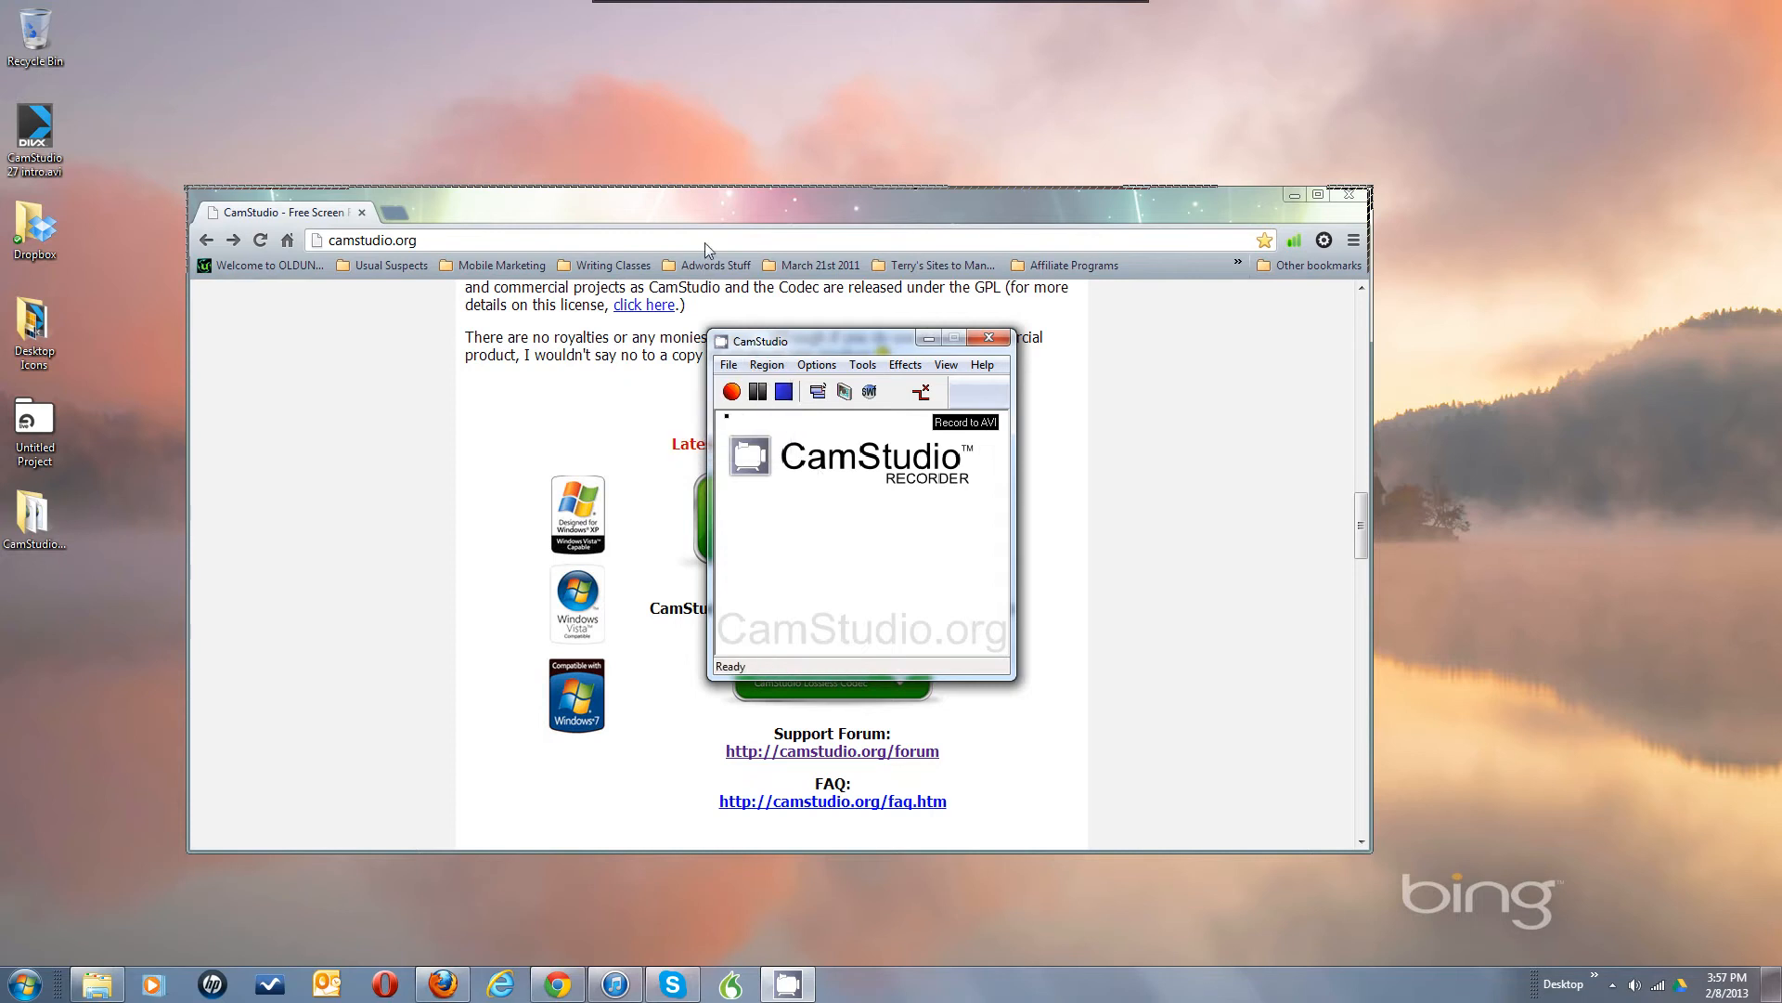
left_click(732, 390)
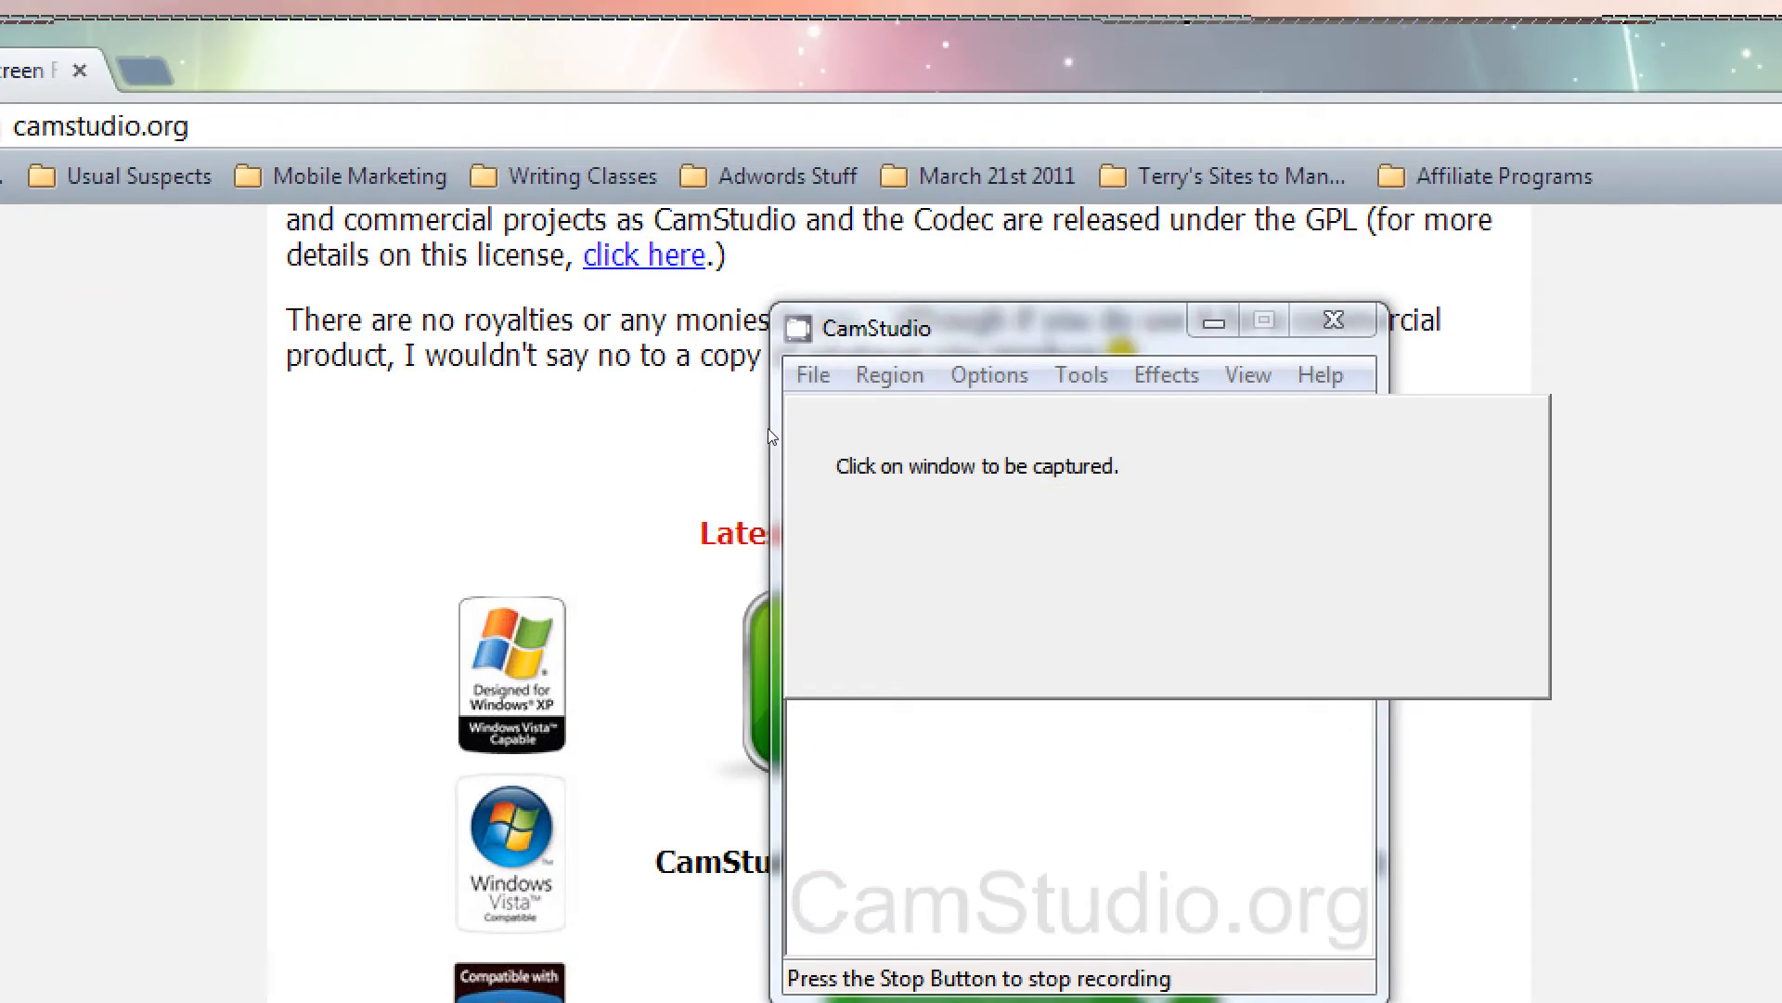
left_click(768, 429)
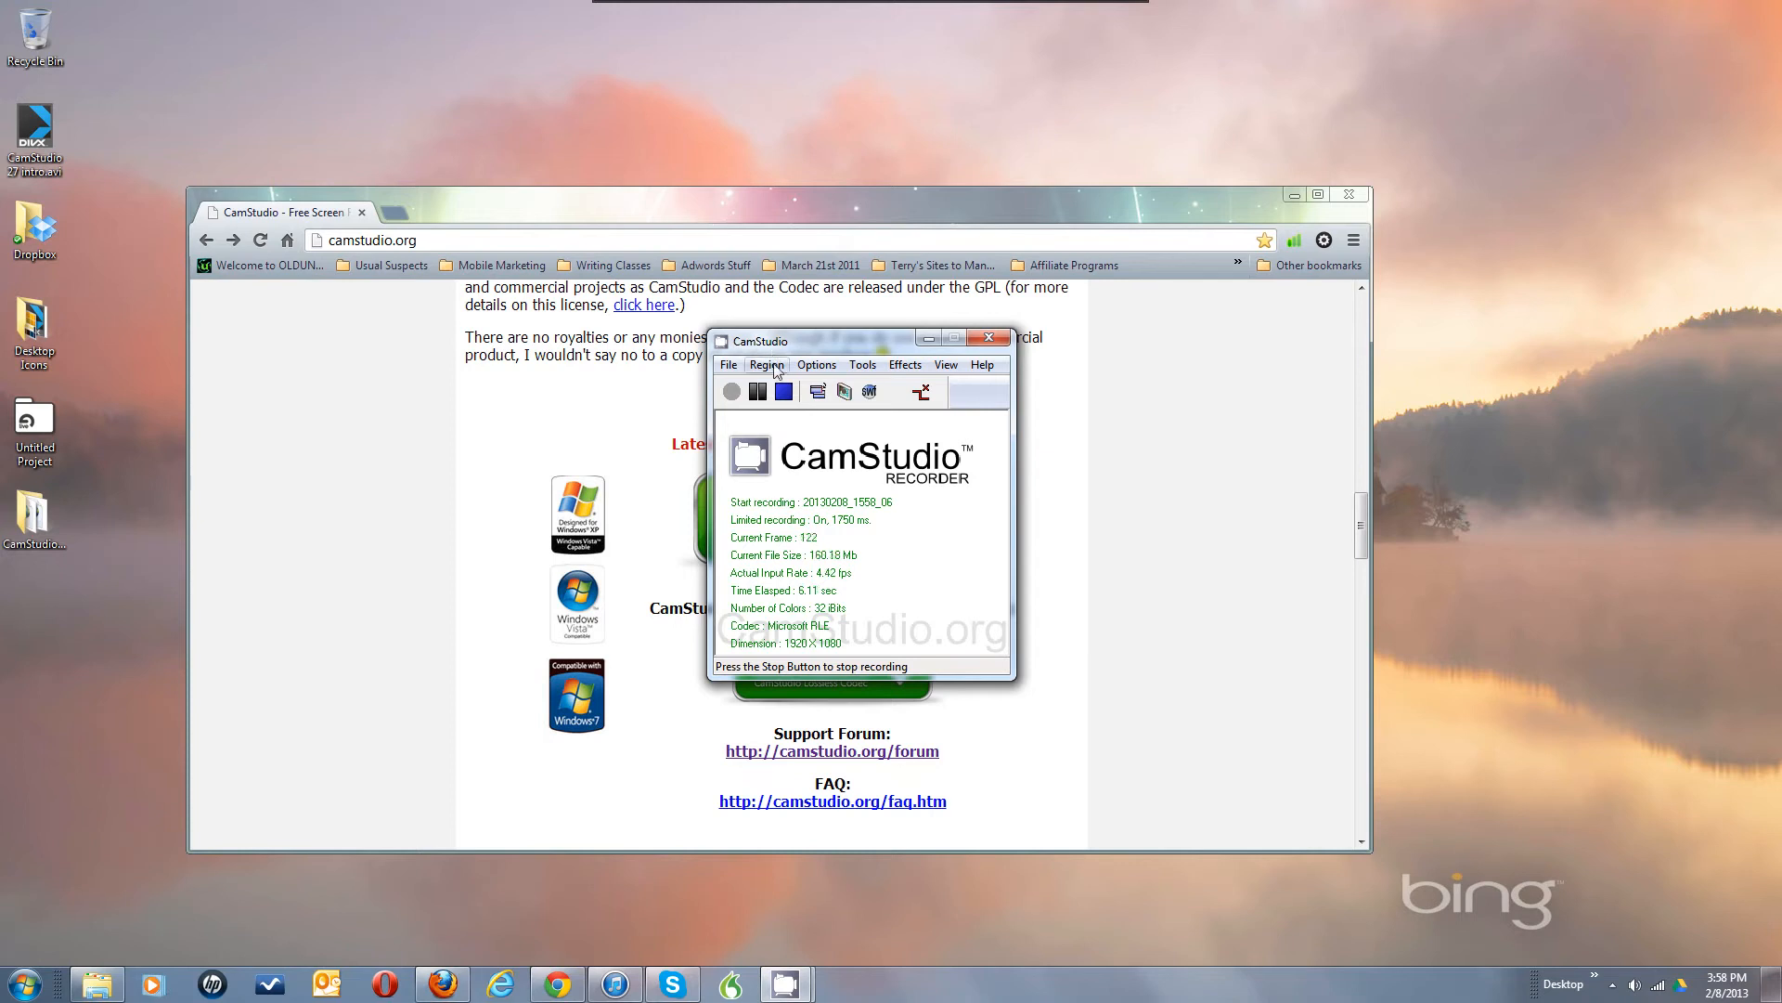
left_click(783, 391)
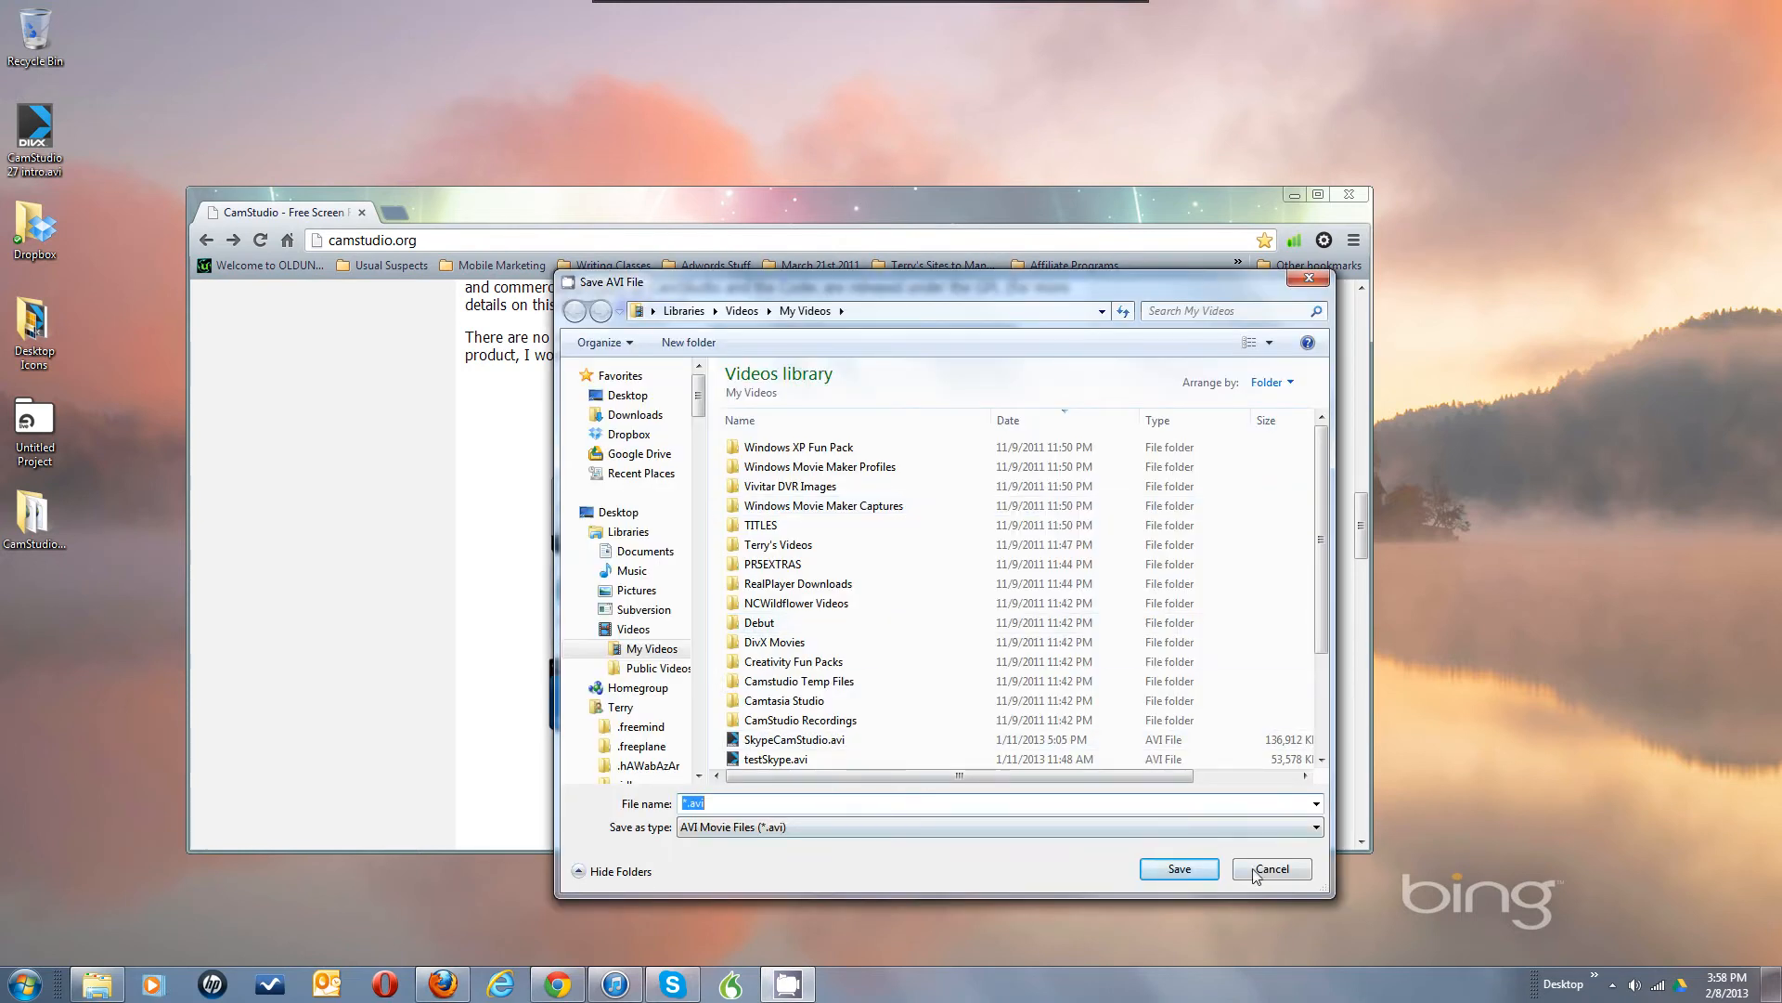
left_click(1255, 870)
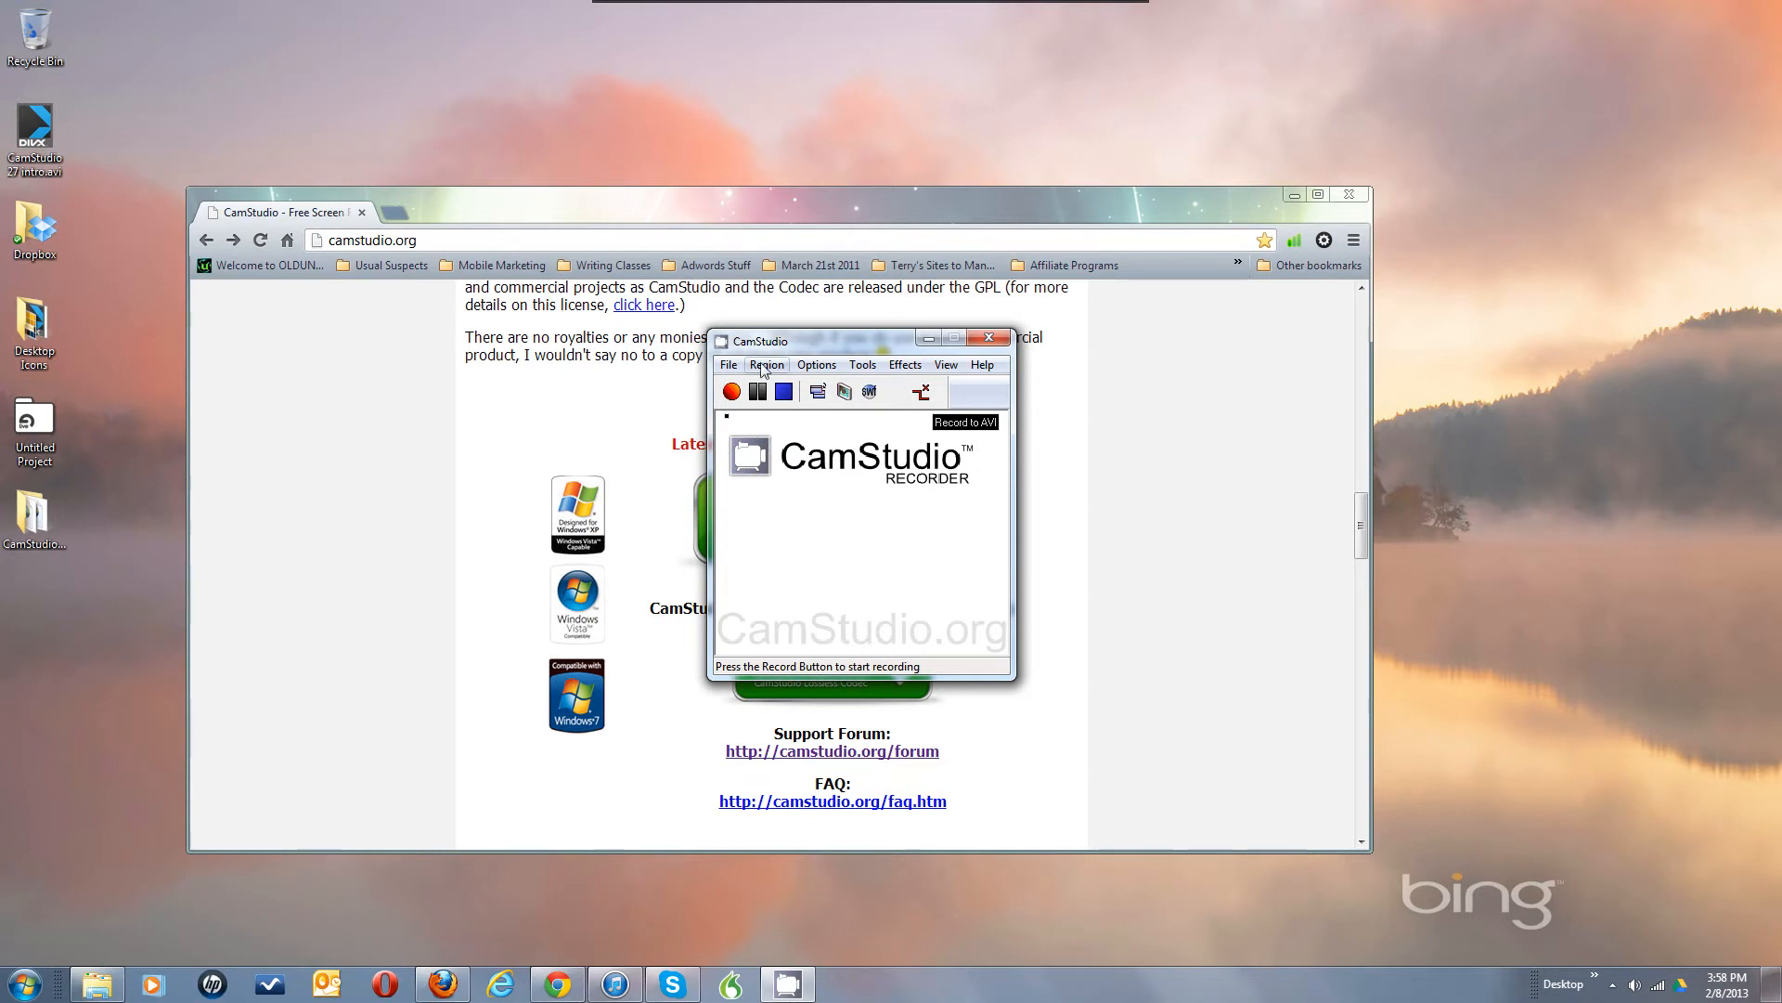
Step: Start recording the Chrome window and pan the capture frame away from it and back by its corners
left_click(731, 393)
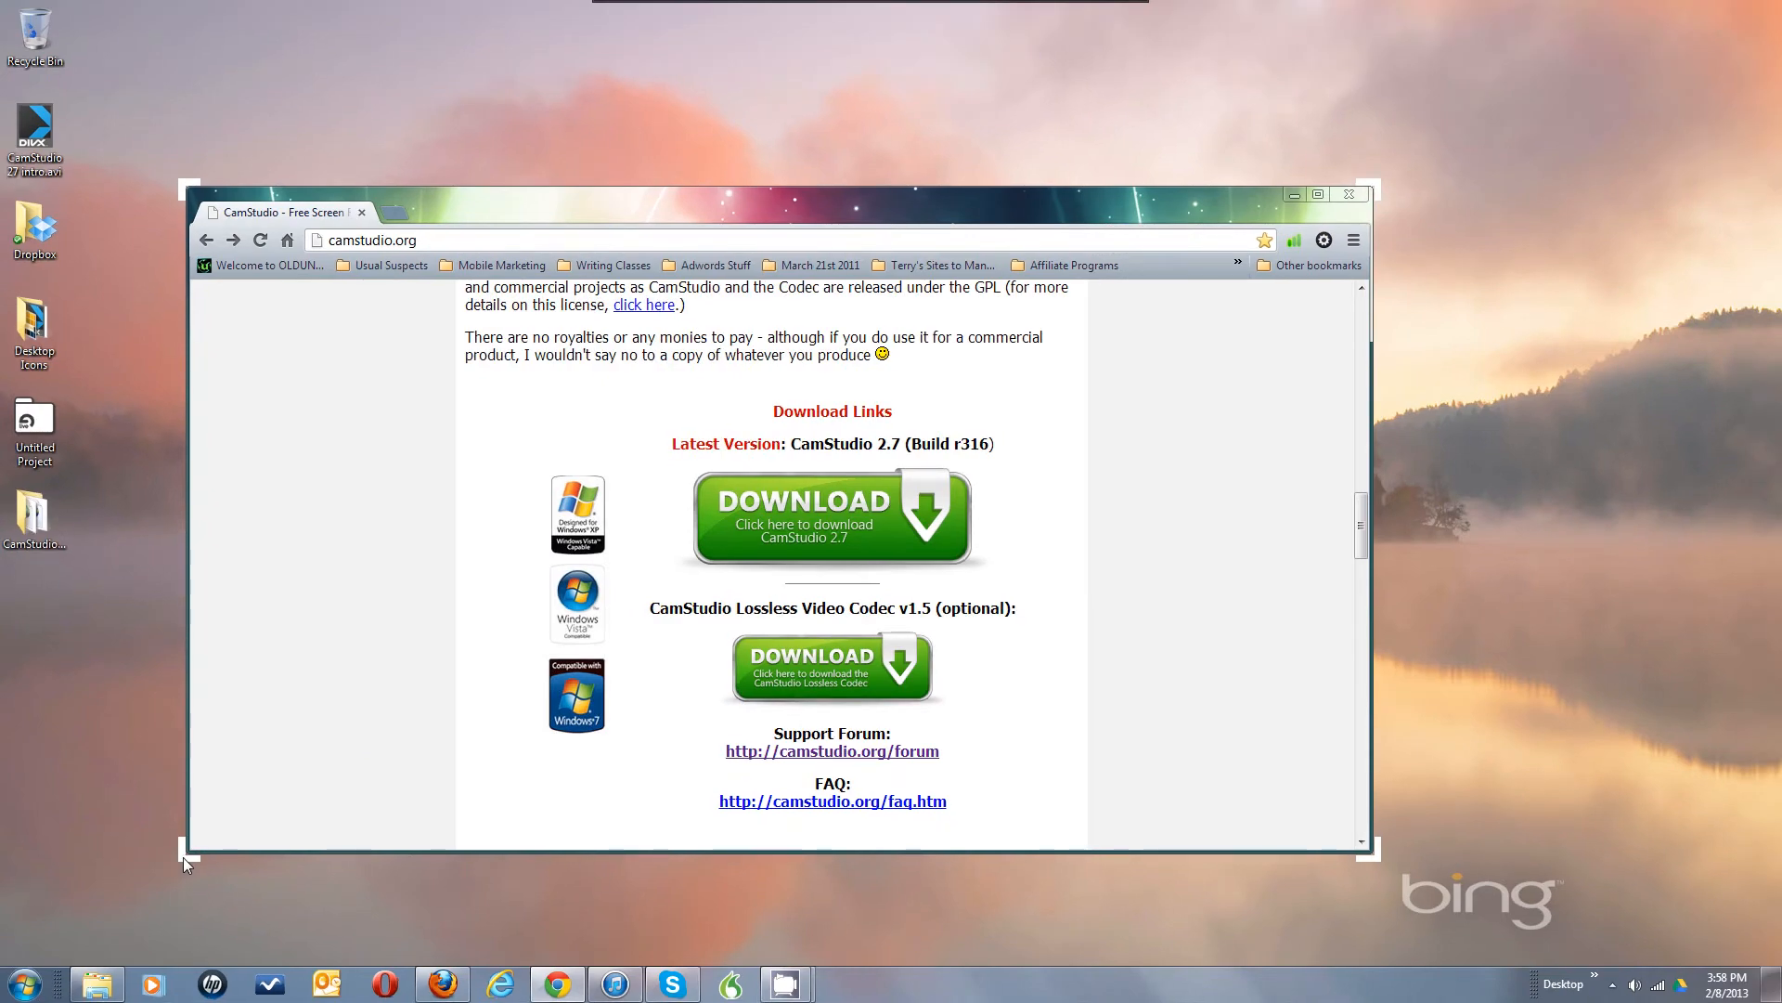
left_click(388, 855)
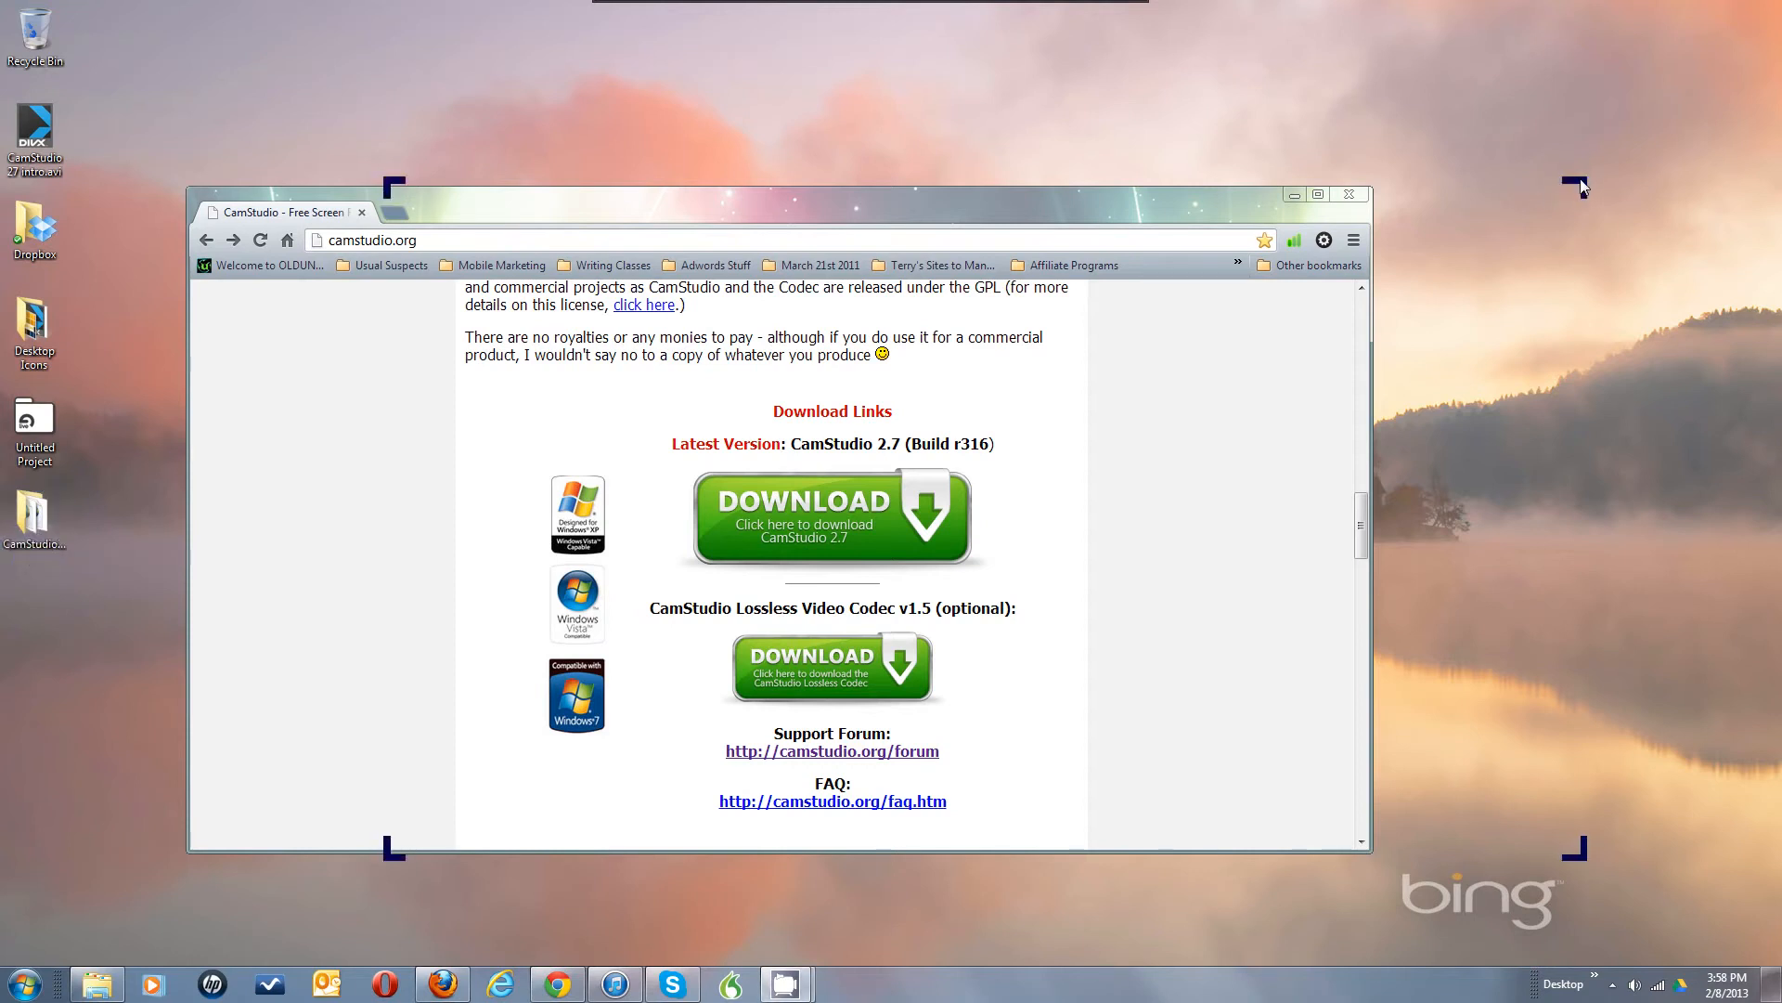
left_click(1367, 188)
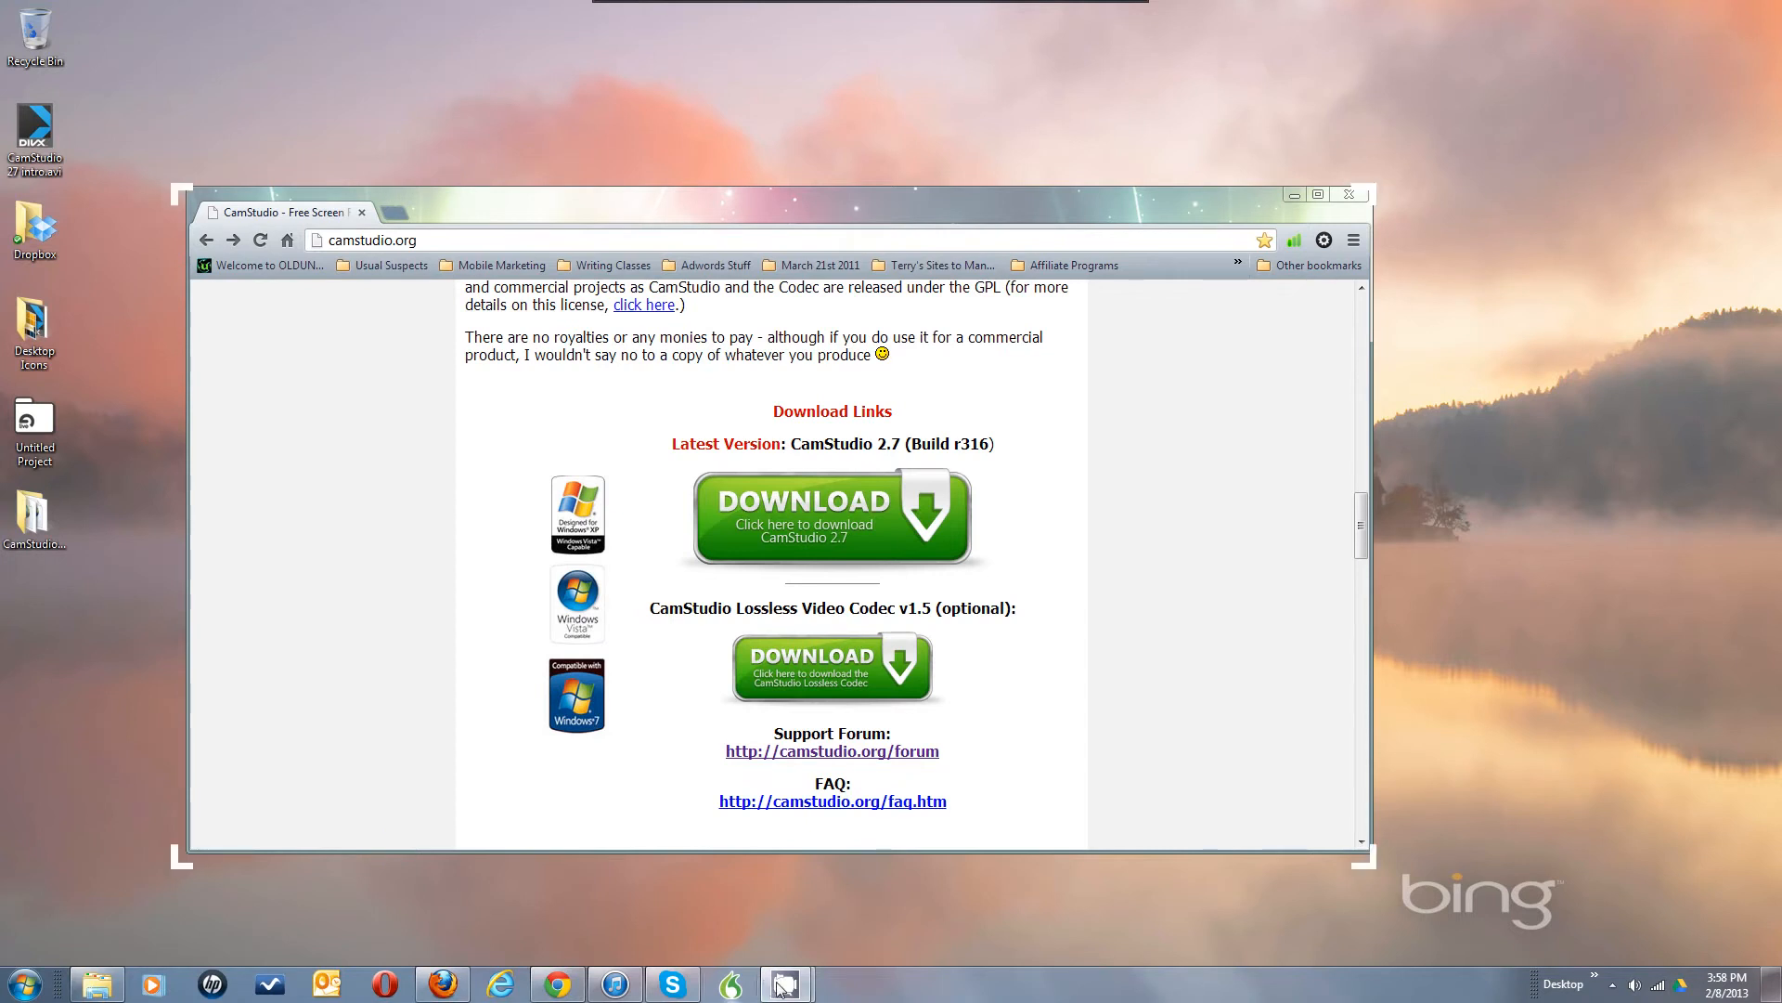
Step: Bring the recorder window forward to view the statistics of the running recording
mouse_move(771, 970)
left_click(693, 899)
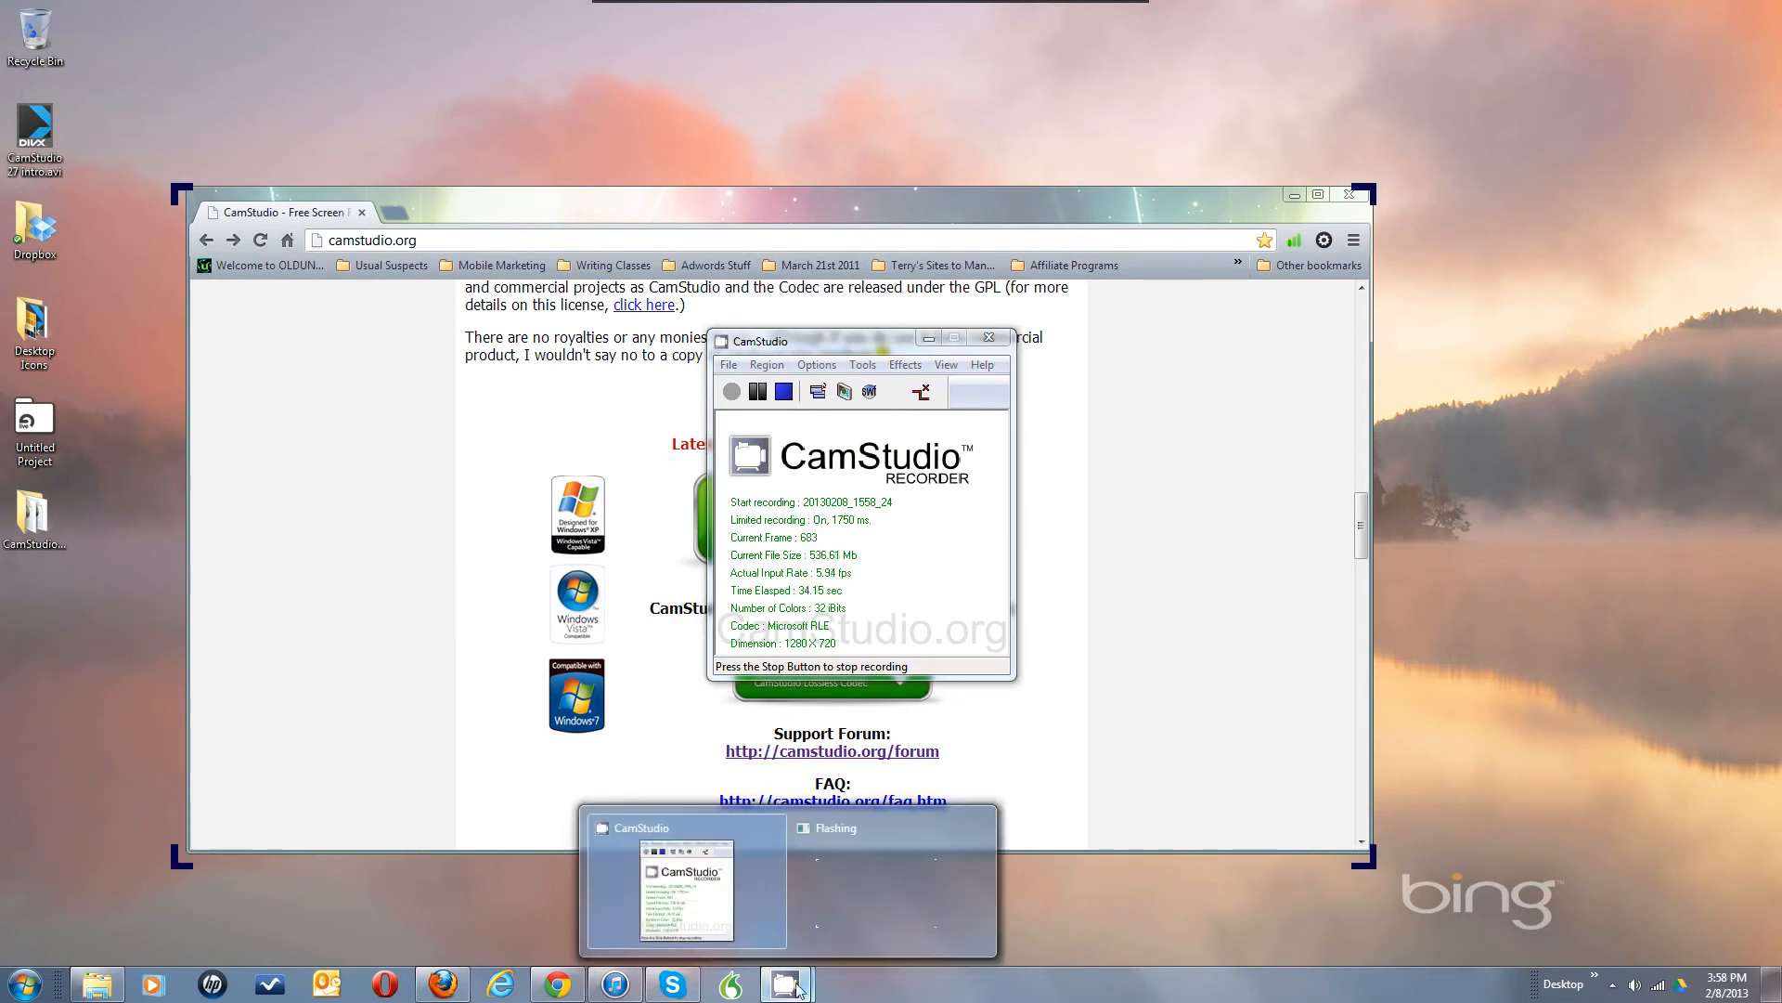
mouse_move(876, 882)
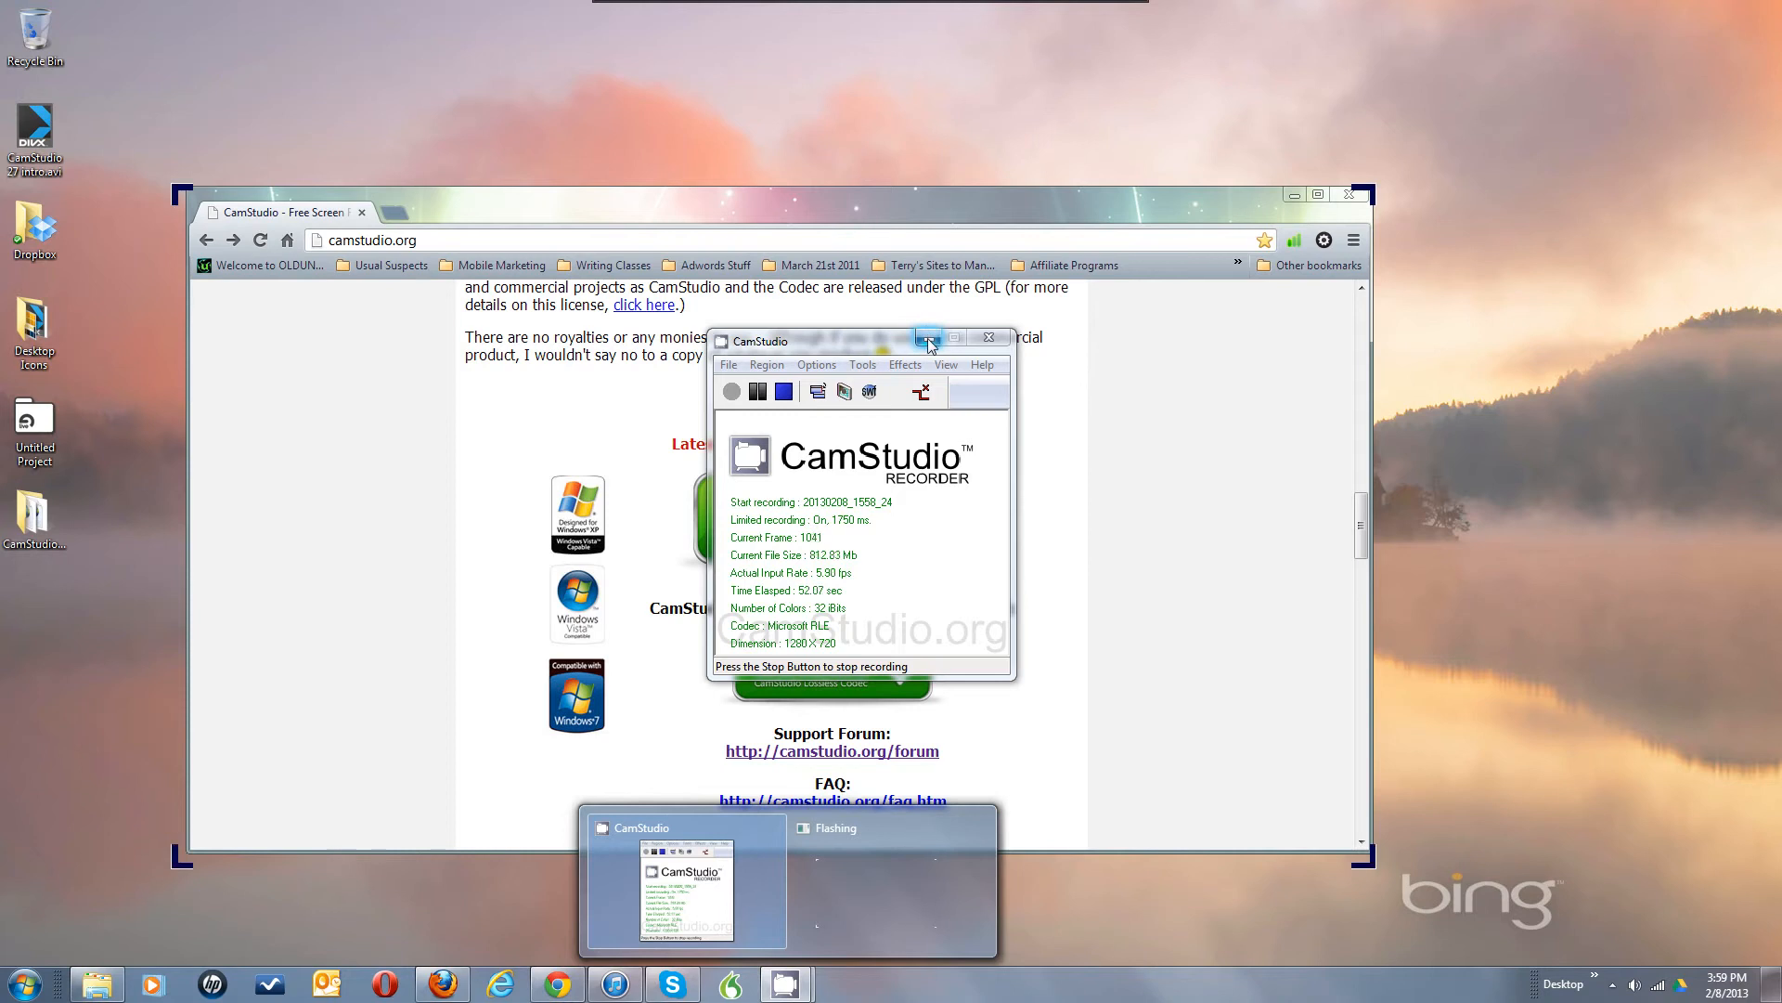
Step: Minimize the recorder and view the recording commands offered by its notification-area icon
left_click(930, 340)
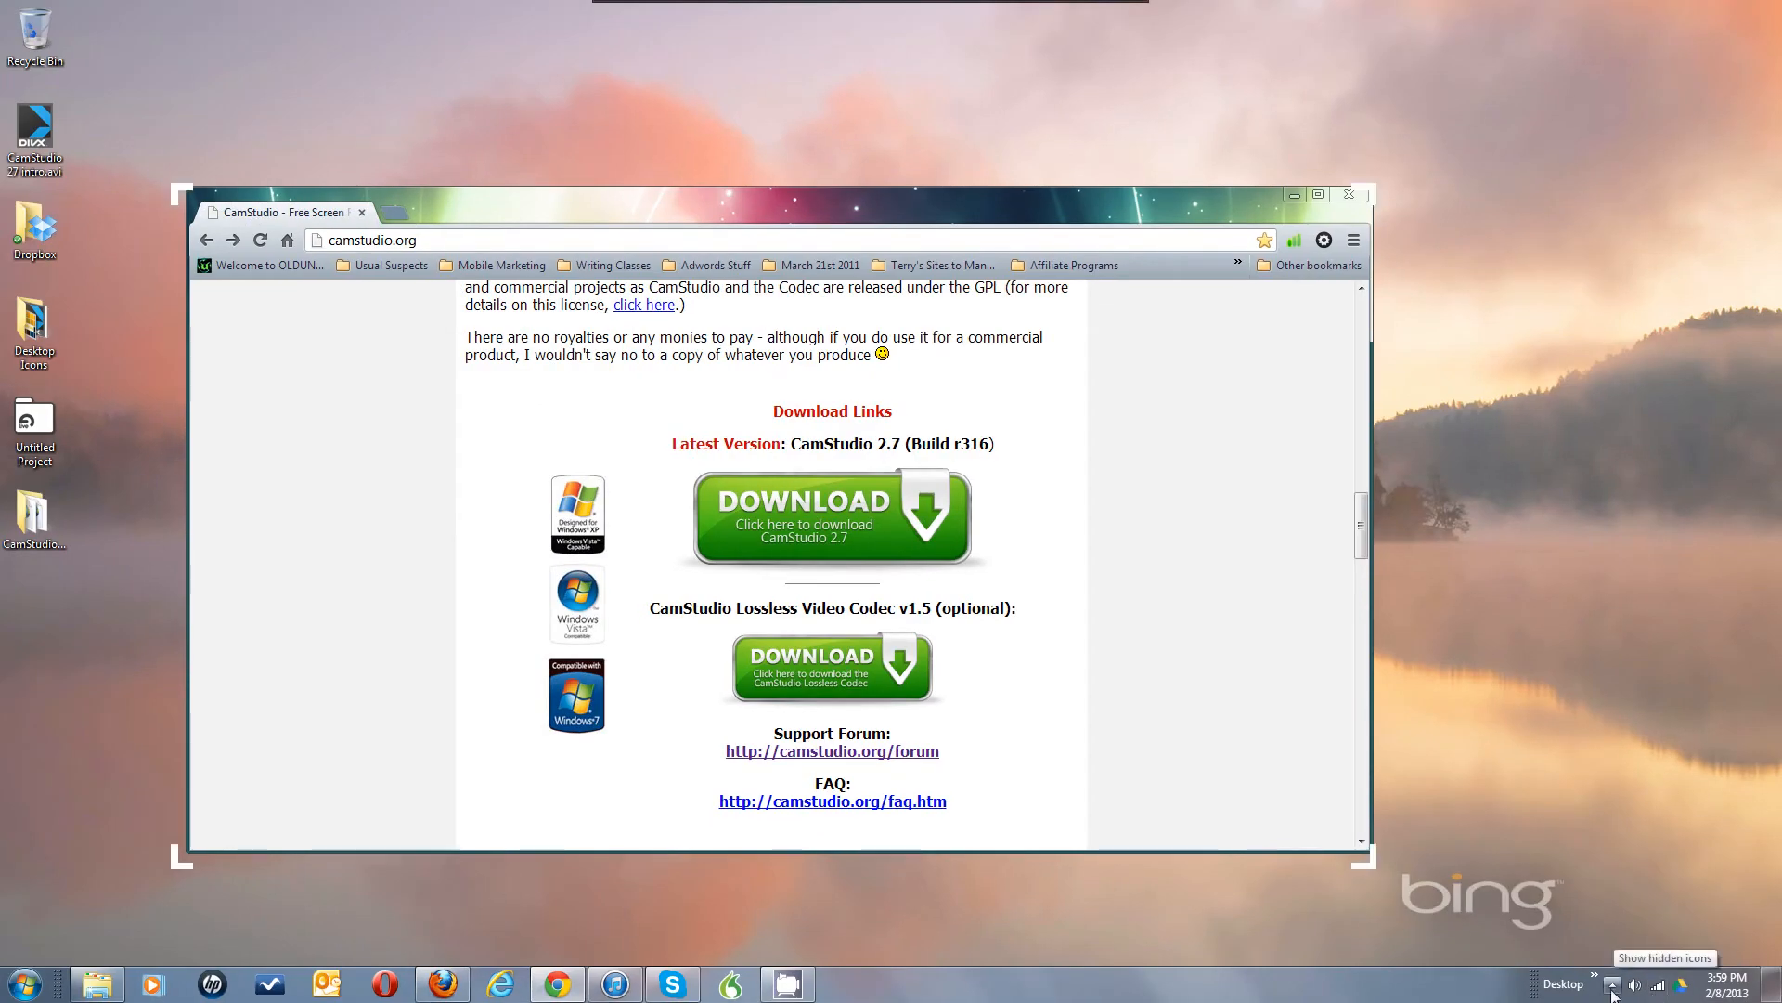
left_click(1613, 984)
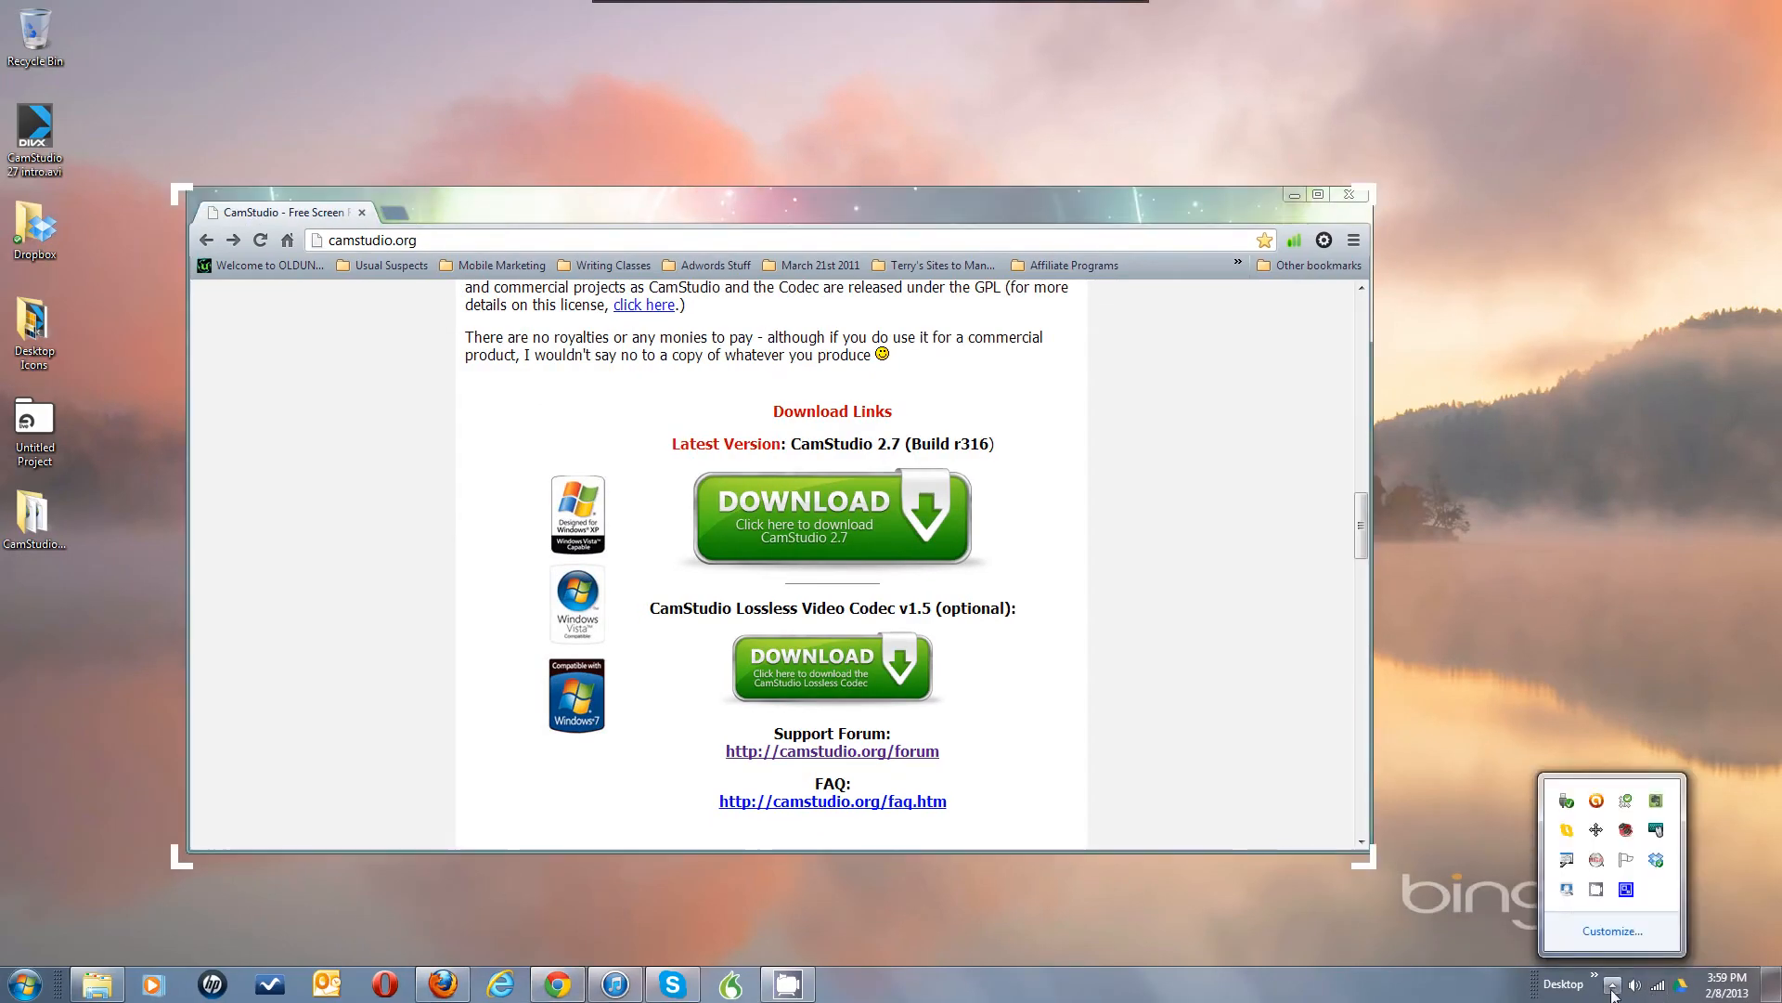
right_click(1596, 889)
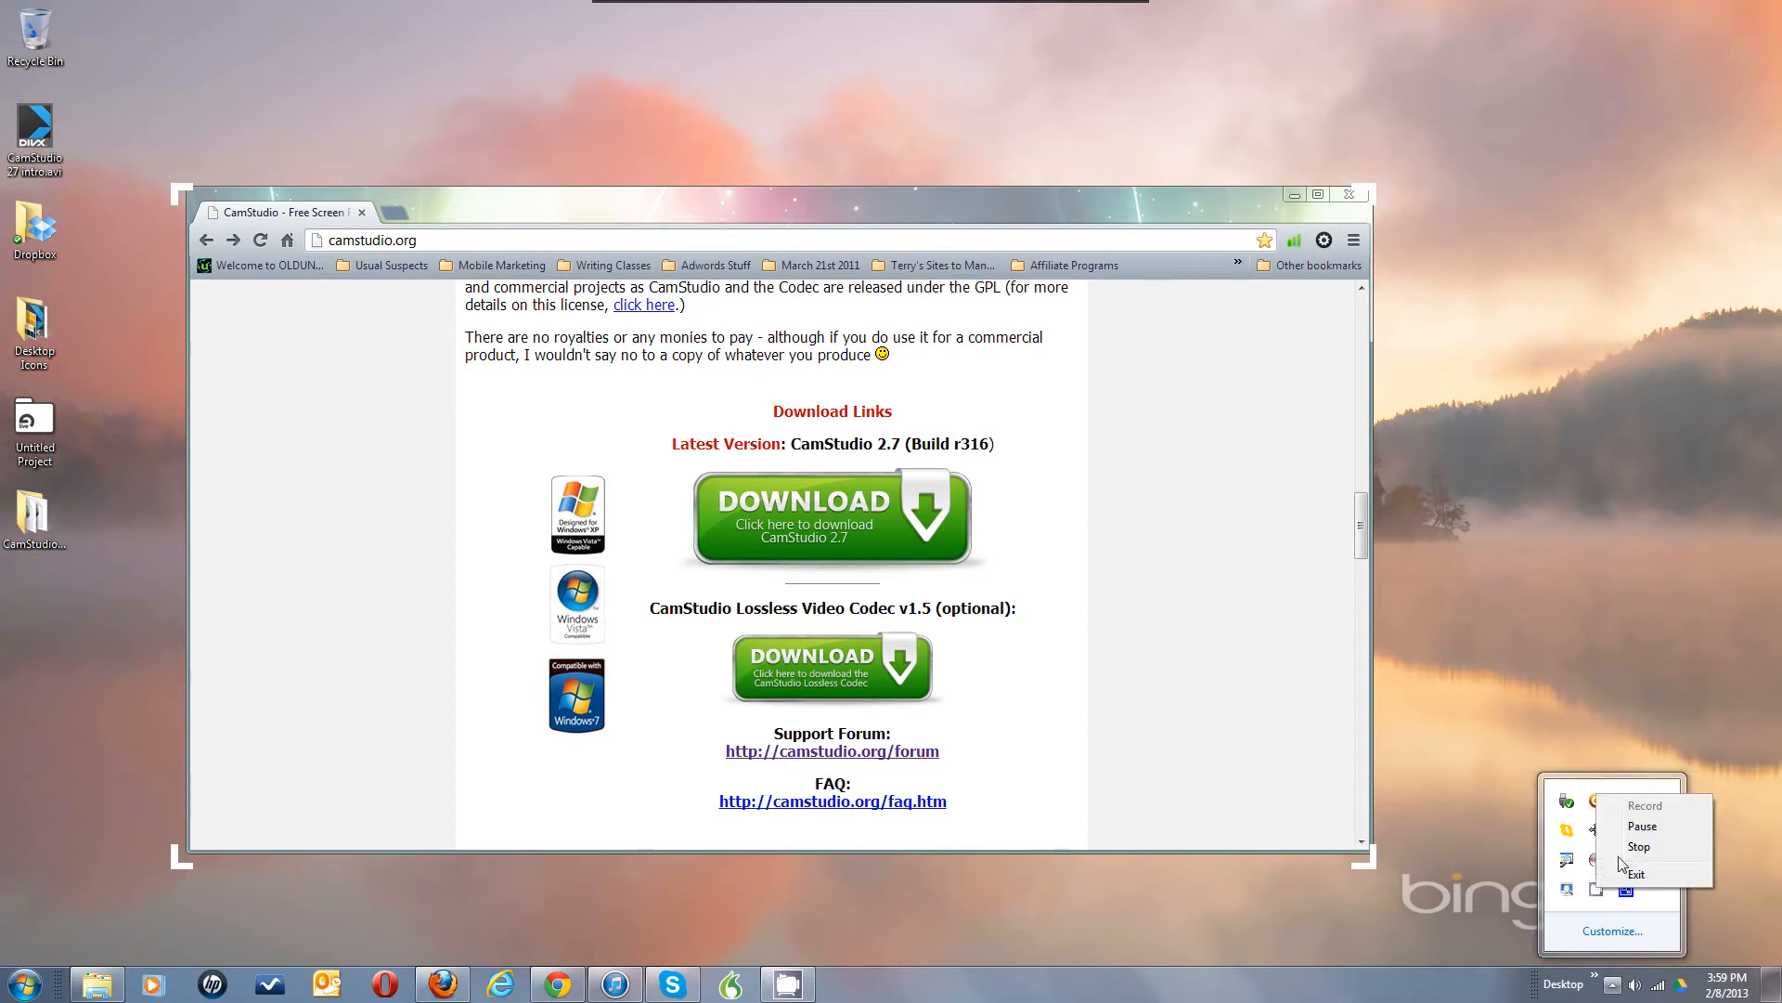
left_click(1607, 907)
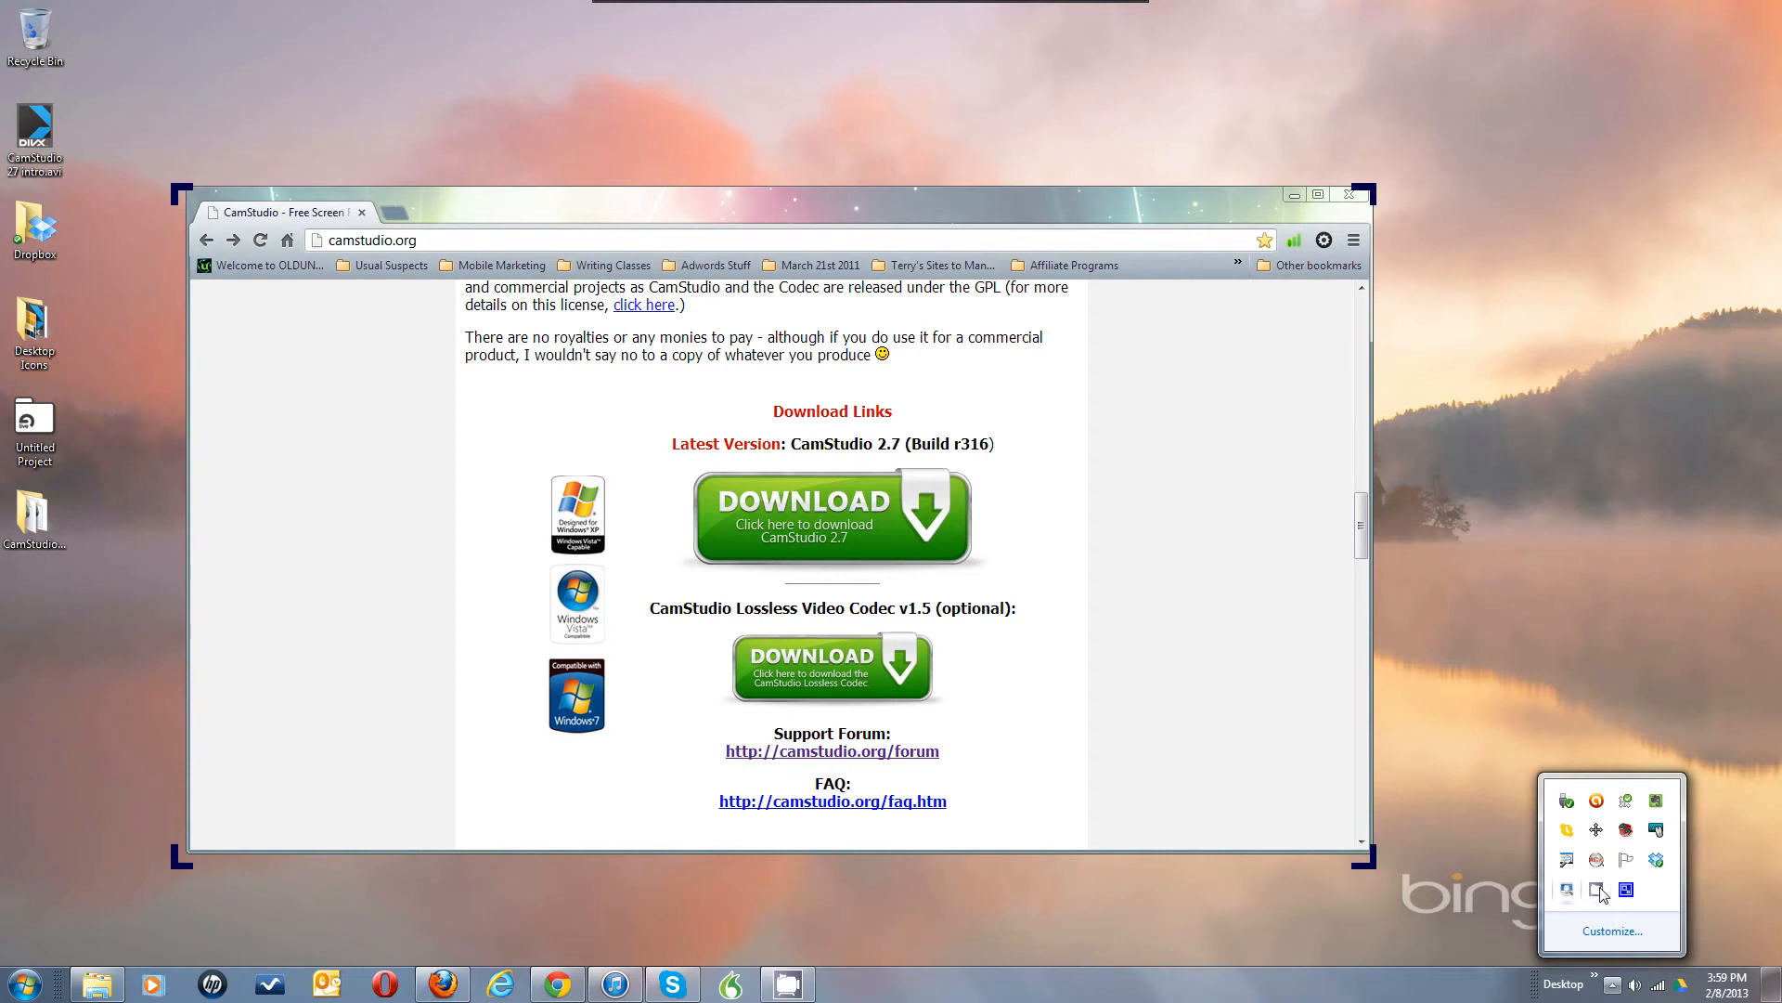
Step: Restore the recorder from the notification area, stop the recording, and cancel saving the AVI file
left_click(1597, 889)
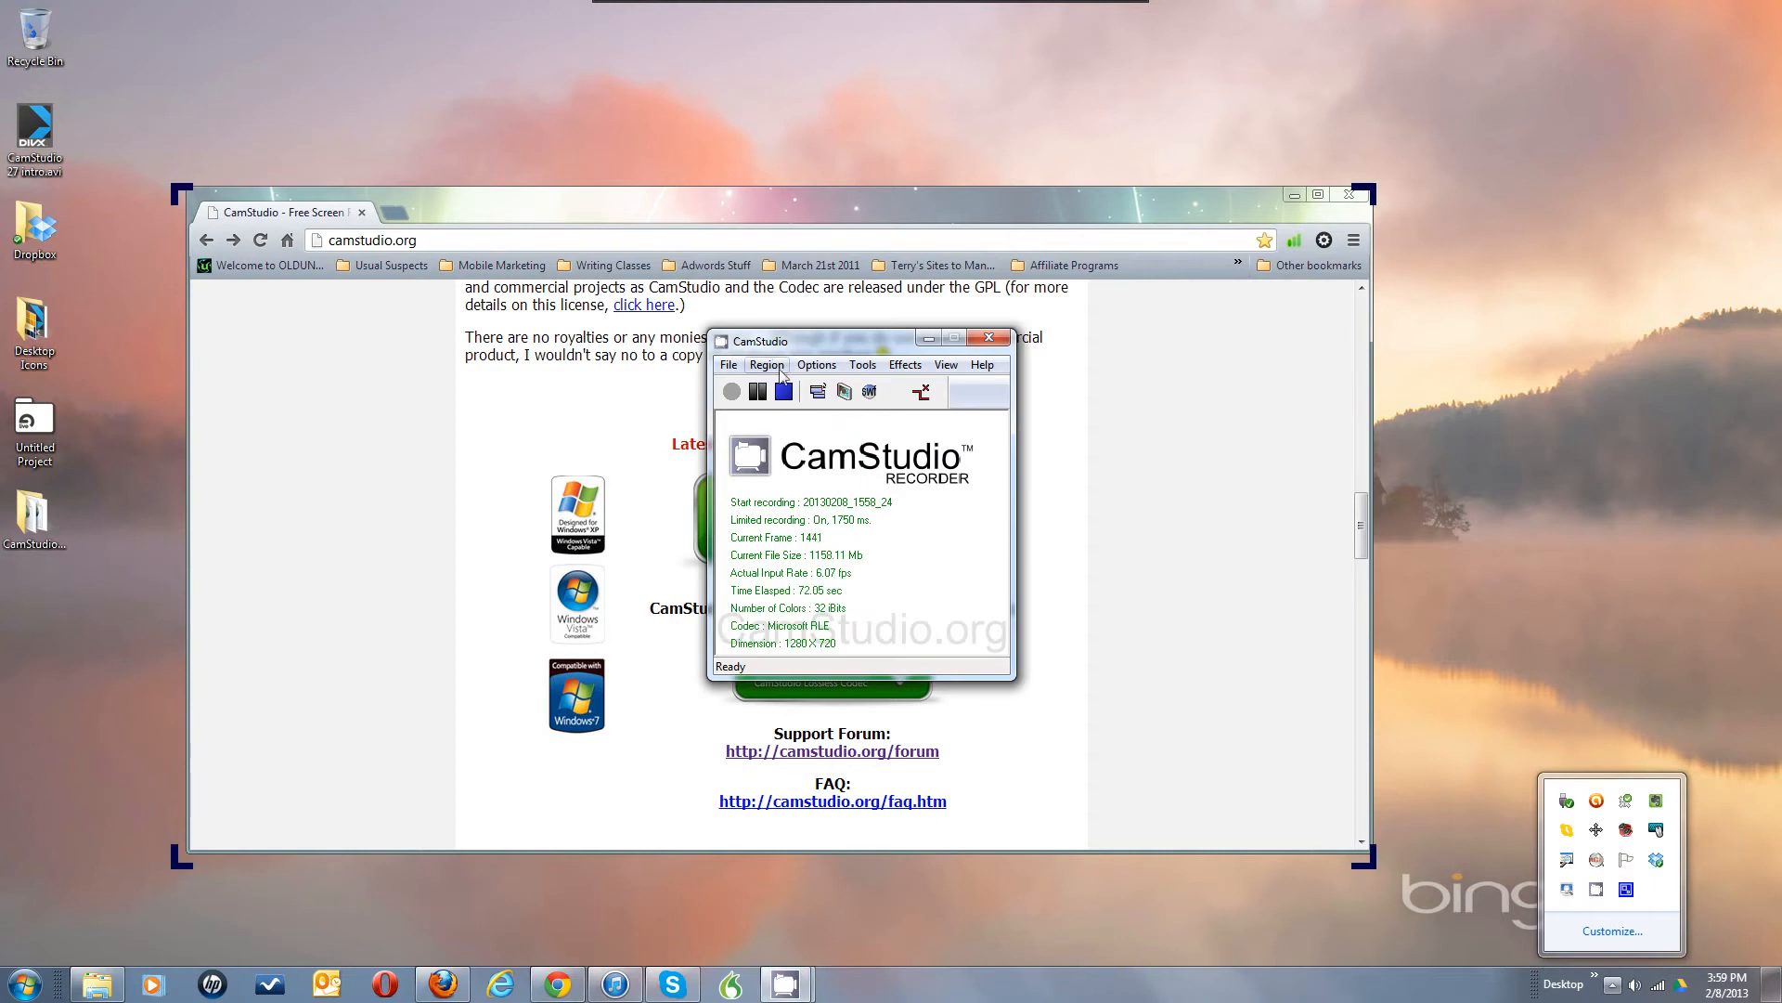
left_click(784, 391)
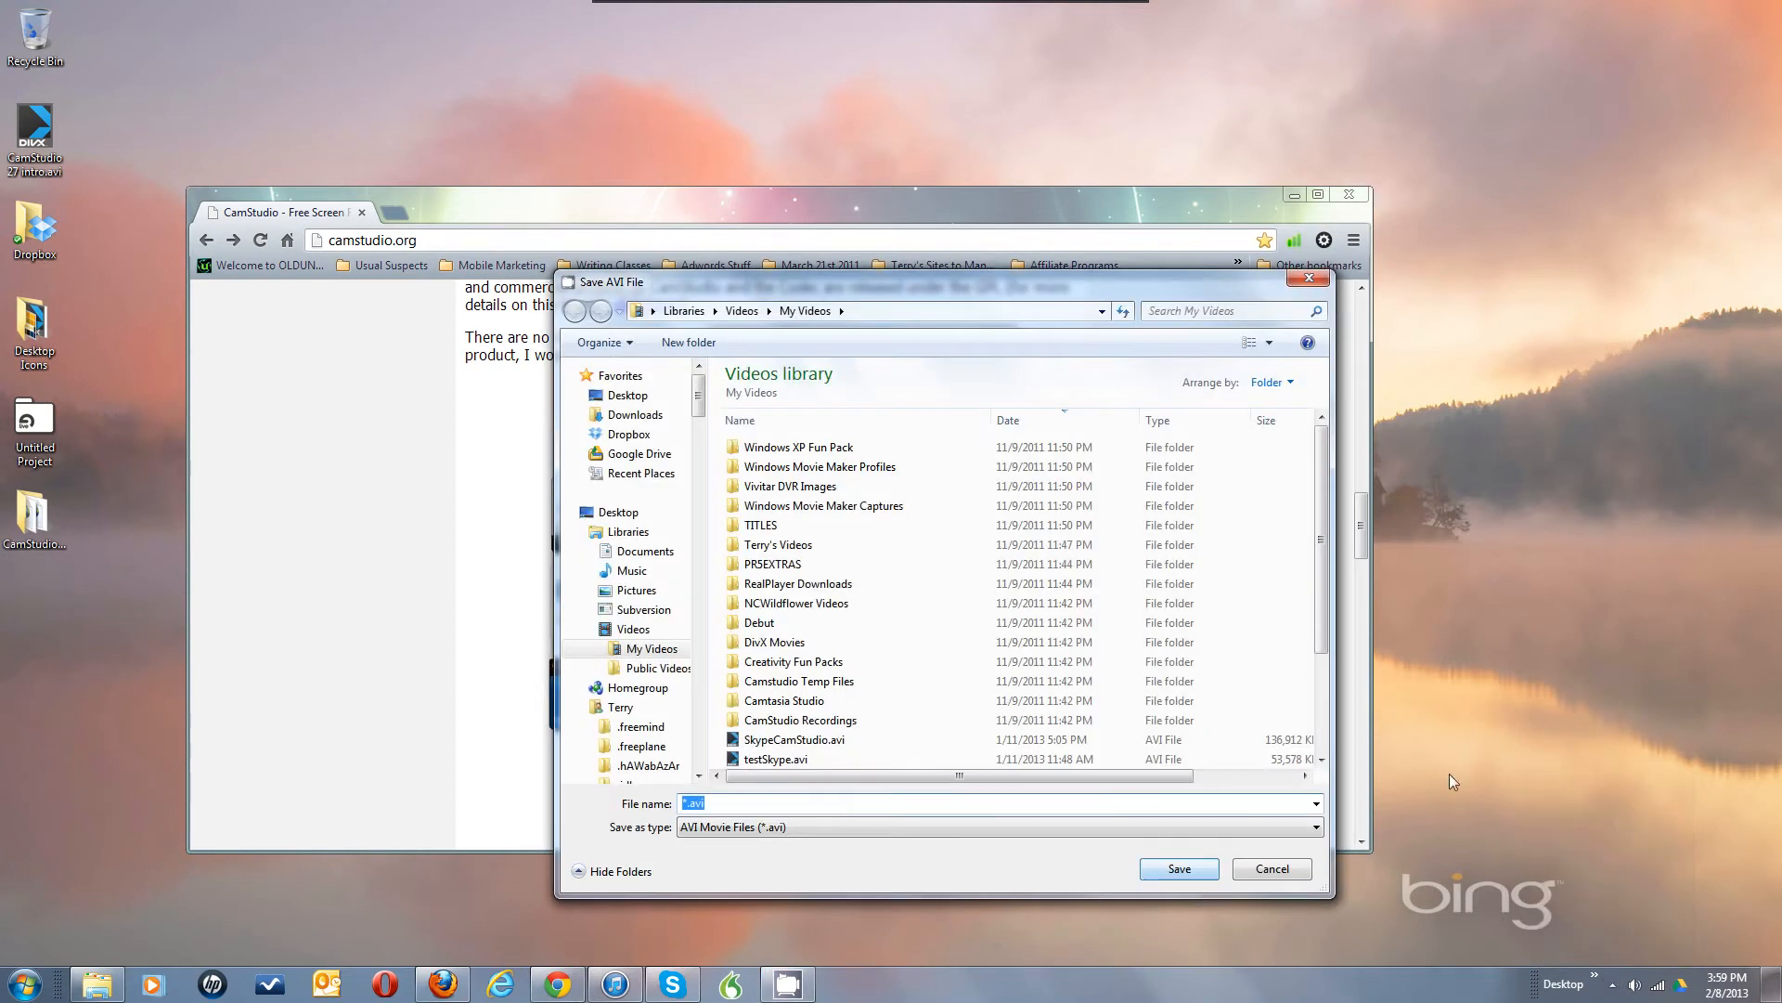
left_click(1272, 869)
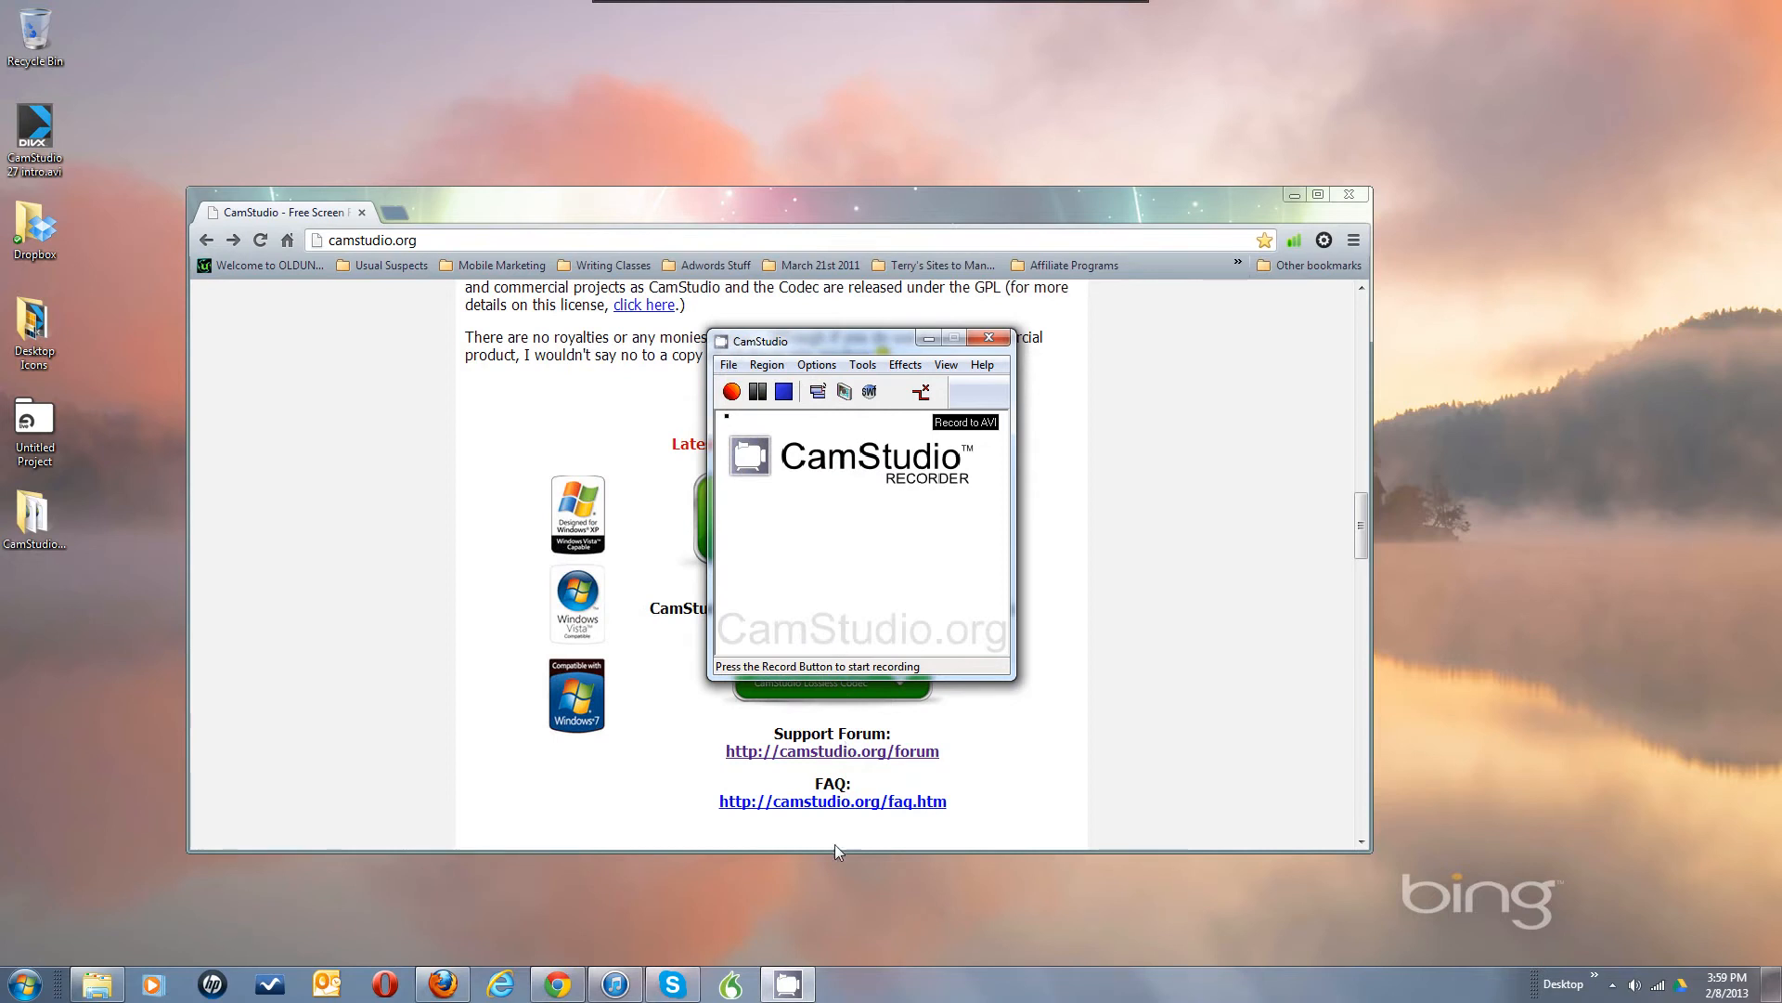
Step: Start a new recording of the Chrome window, bring the recorder window forward, and minimize it again
left_click(732, 392)
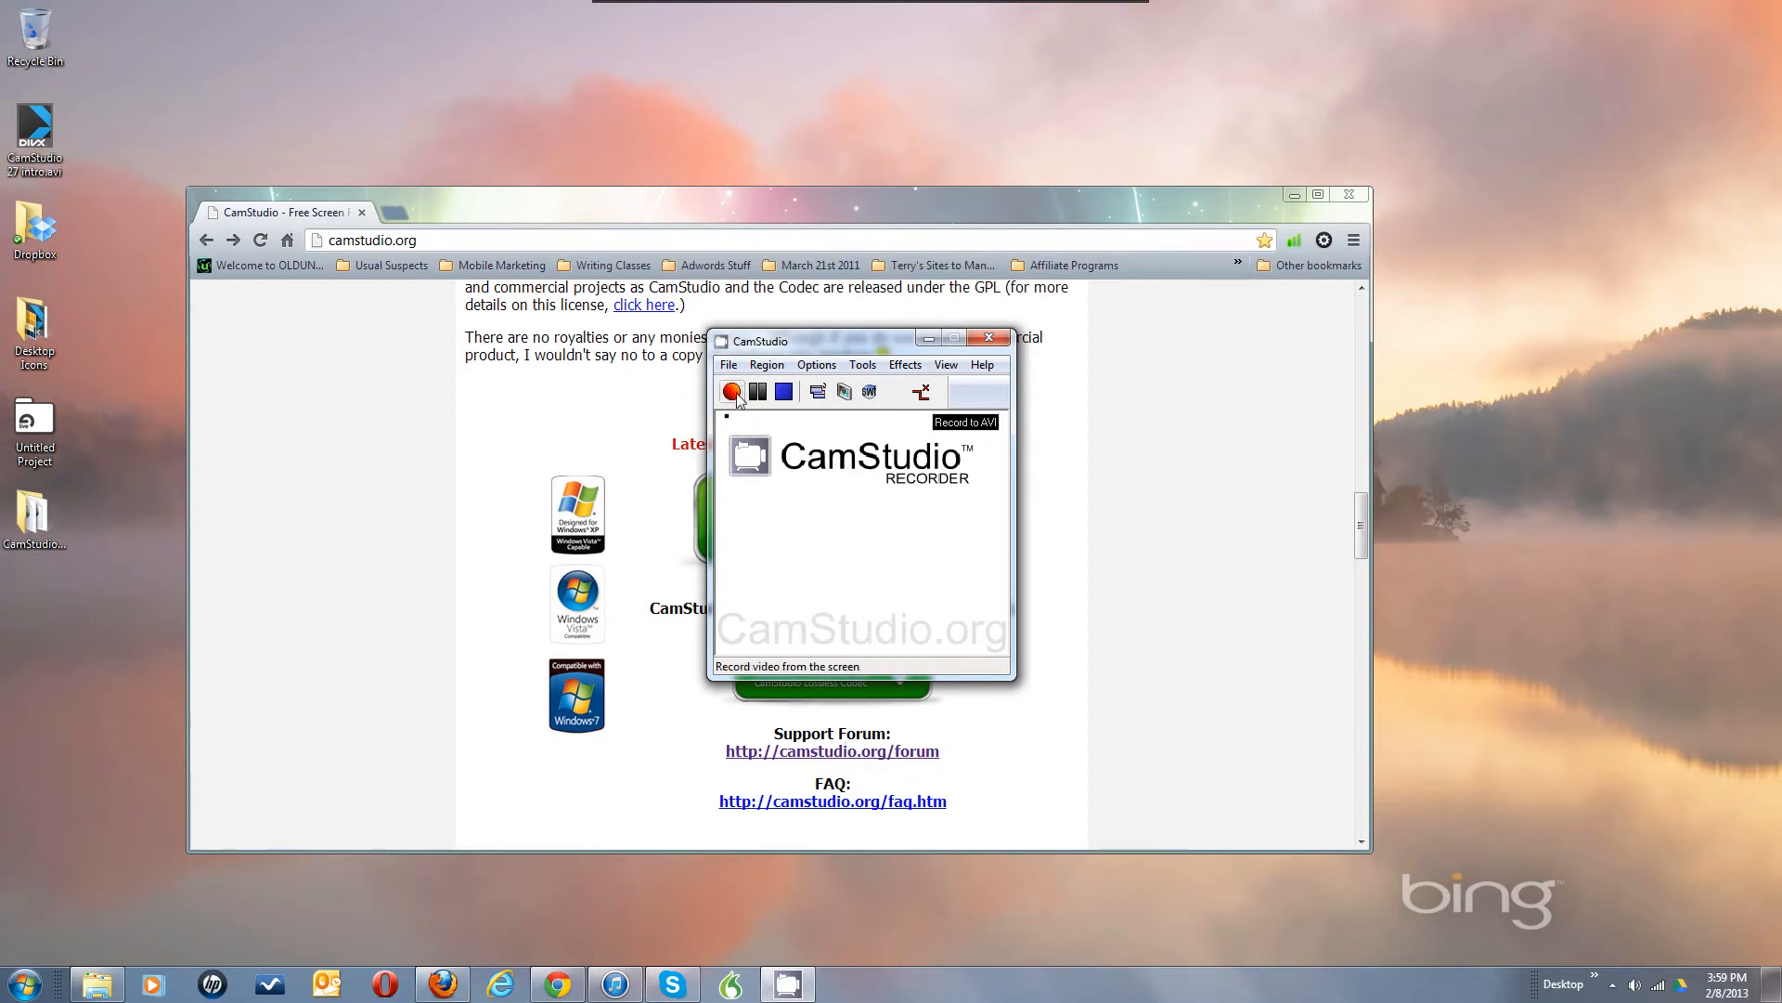
left_click(707, 214)
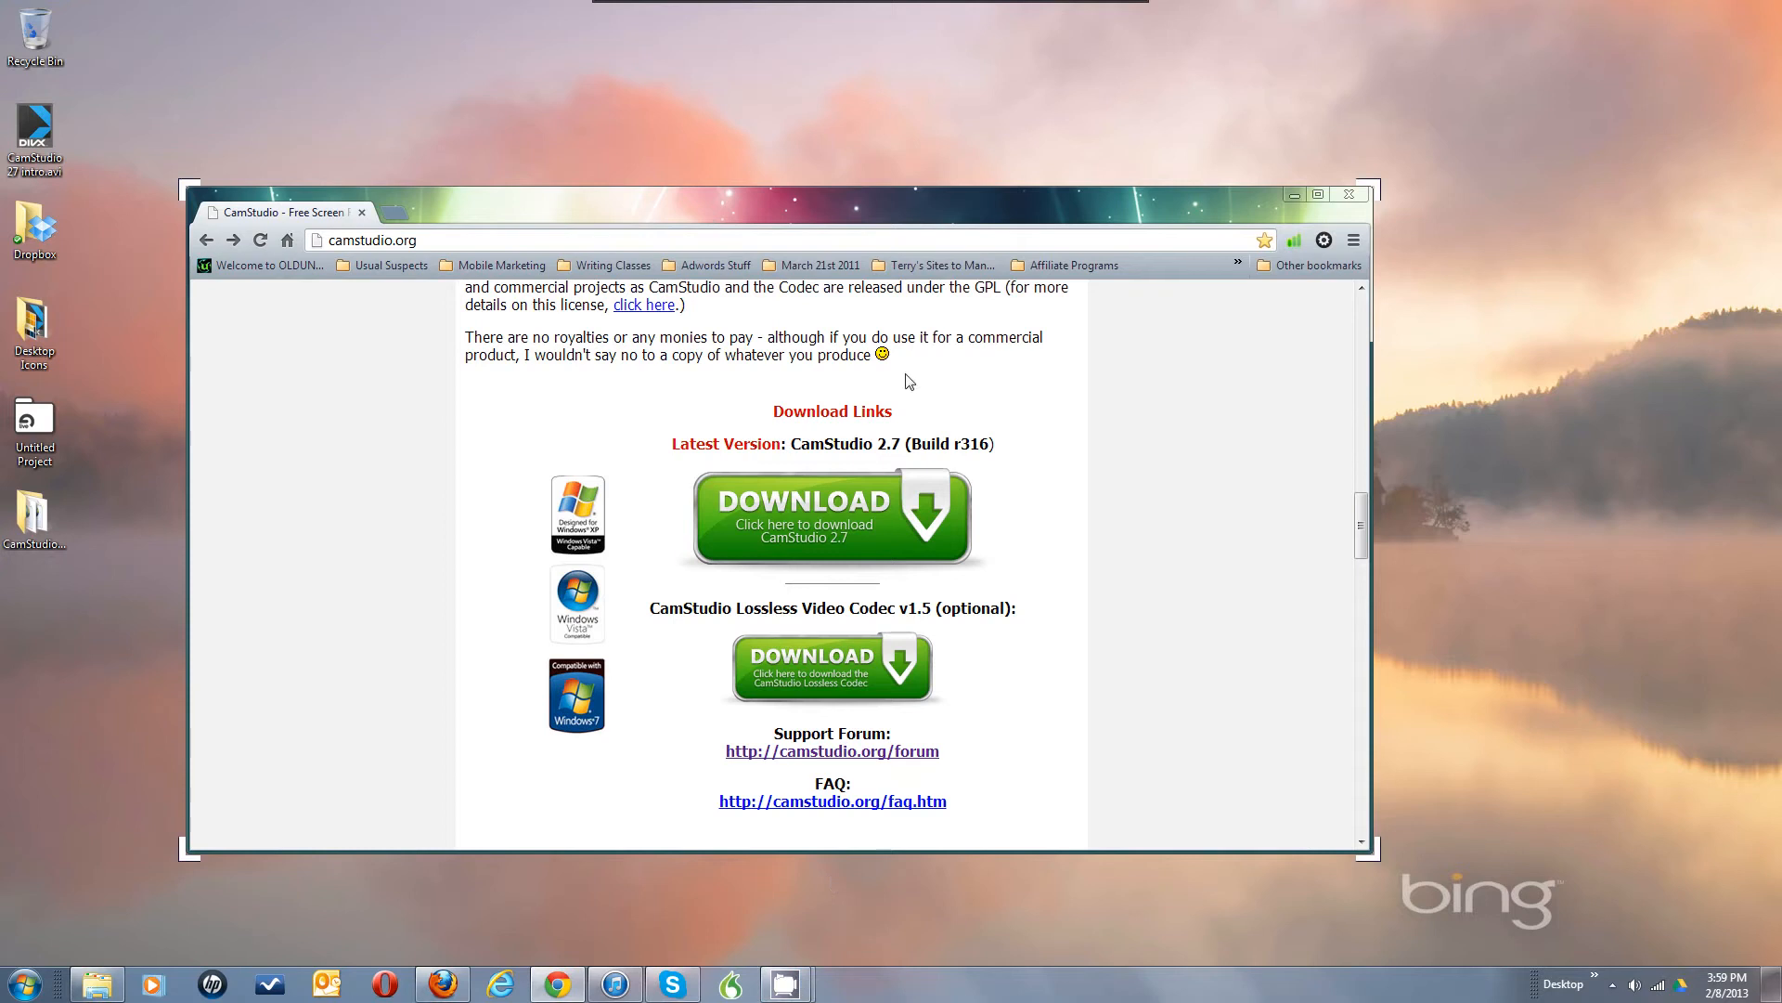
left_click(796, 982)
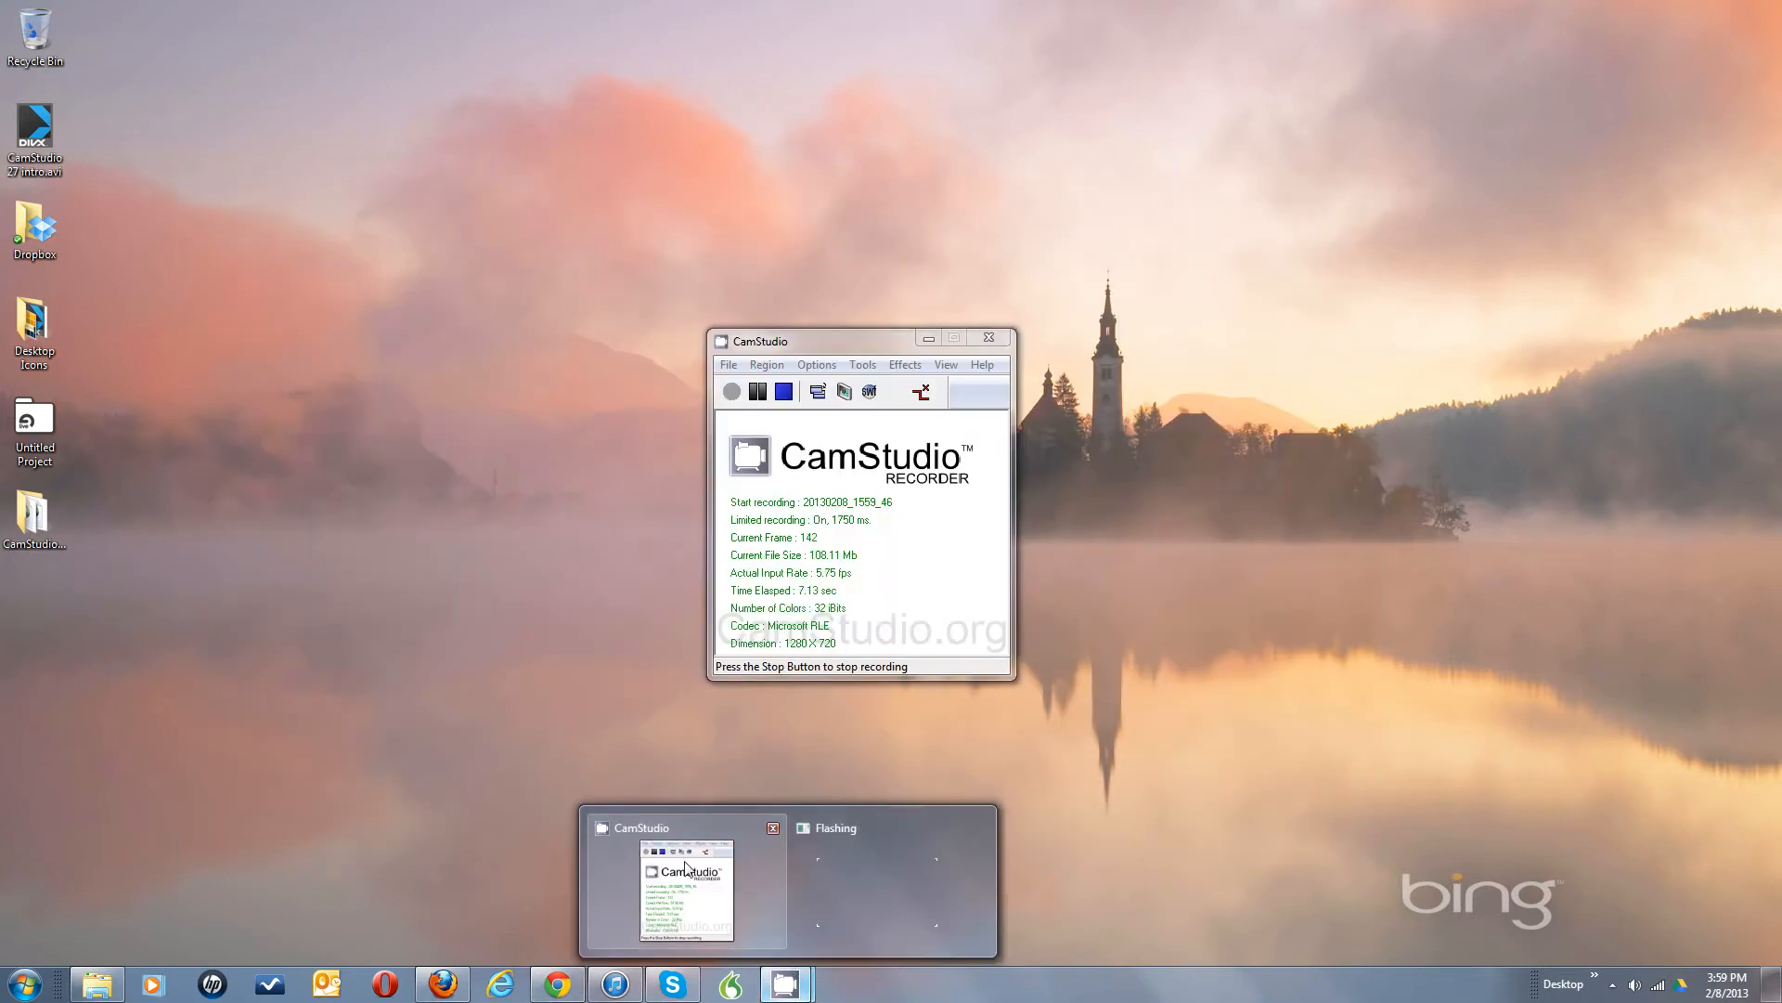
left_click(683, 860)
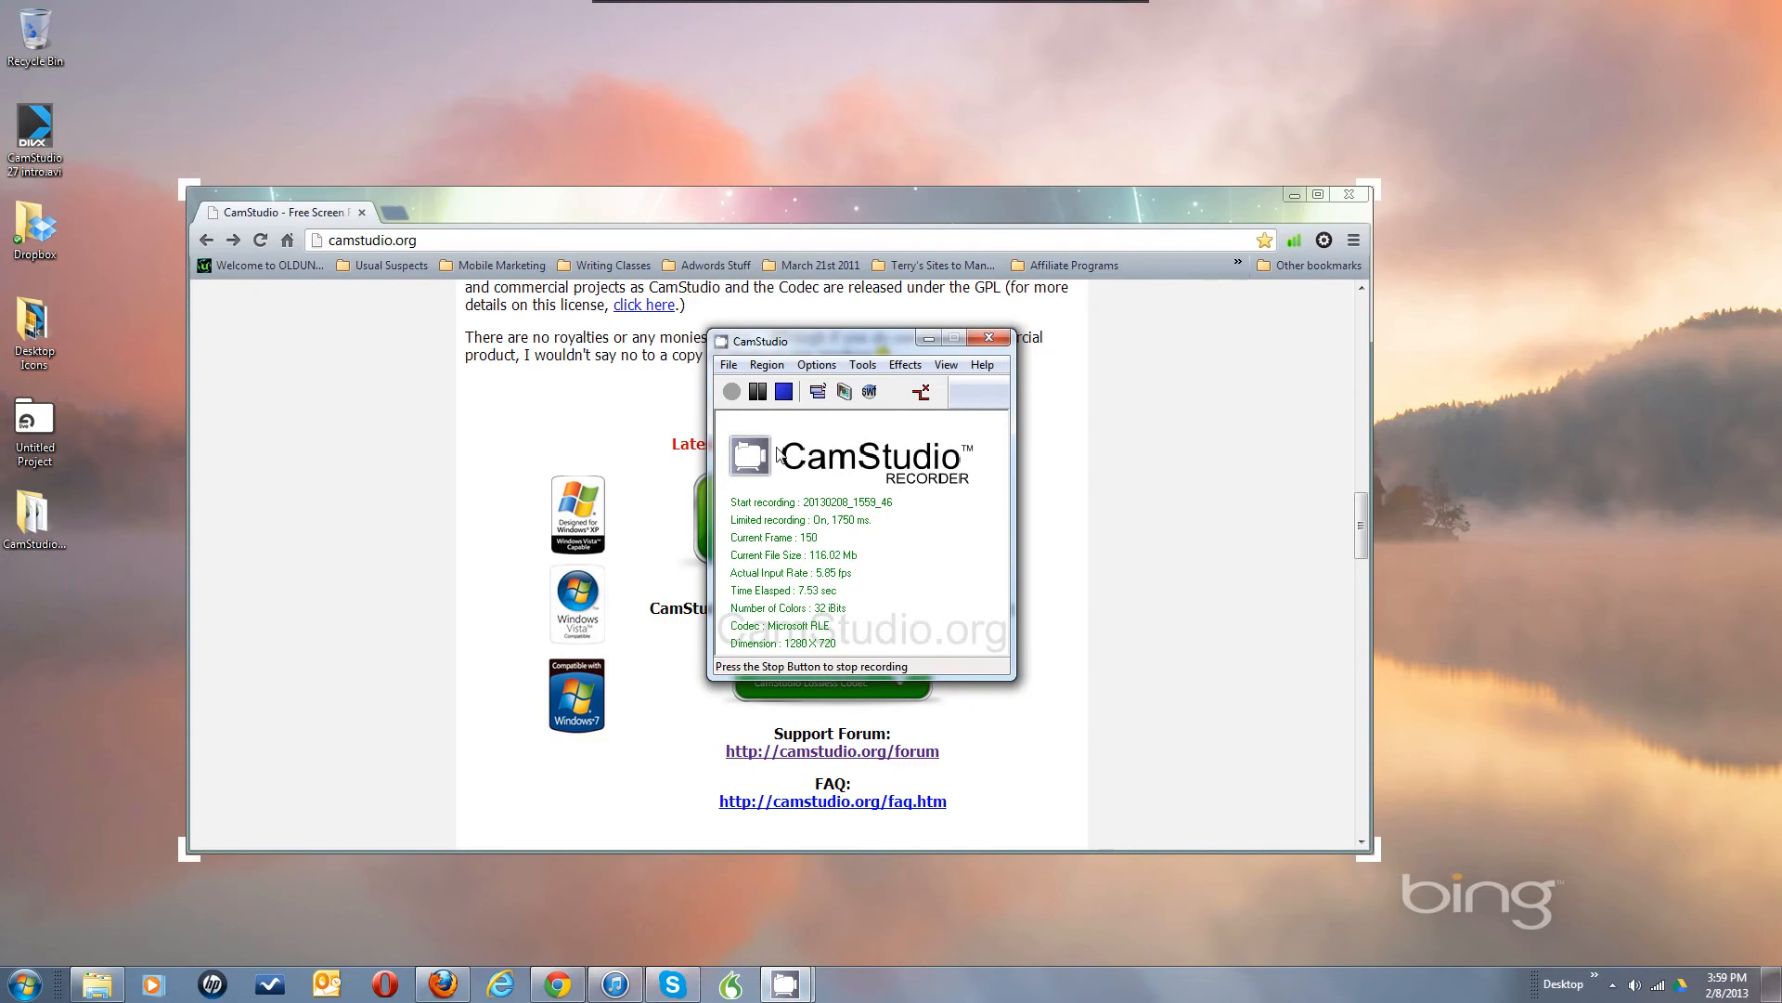
left_click(930, 340)
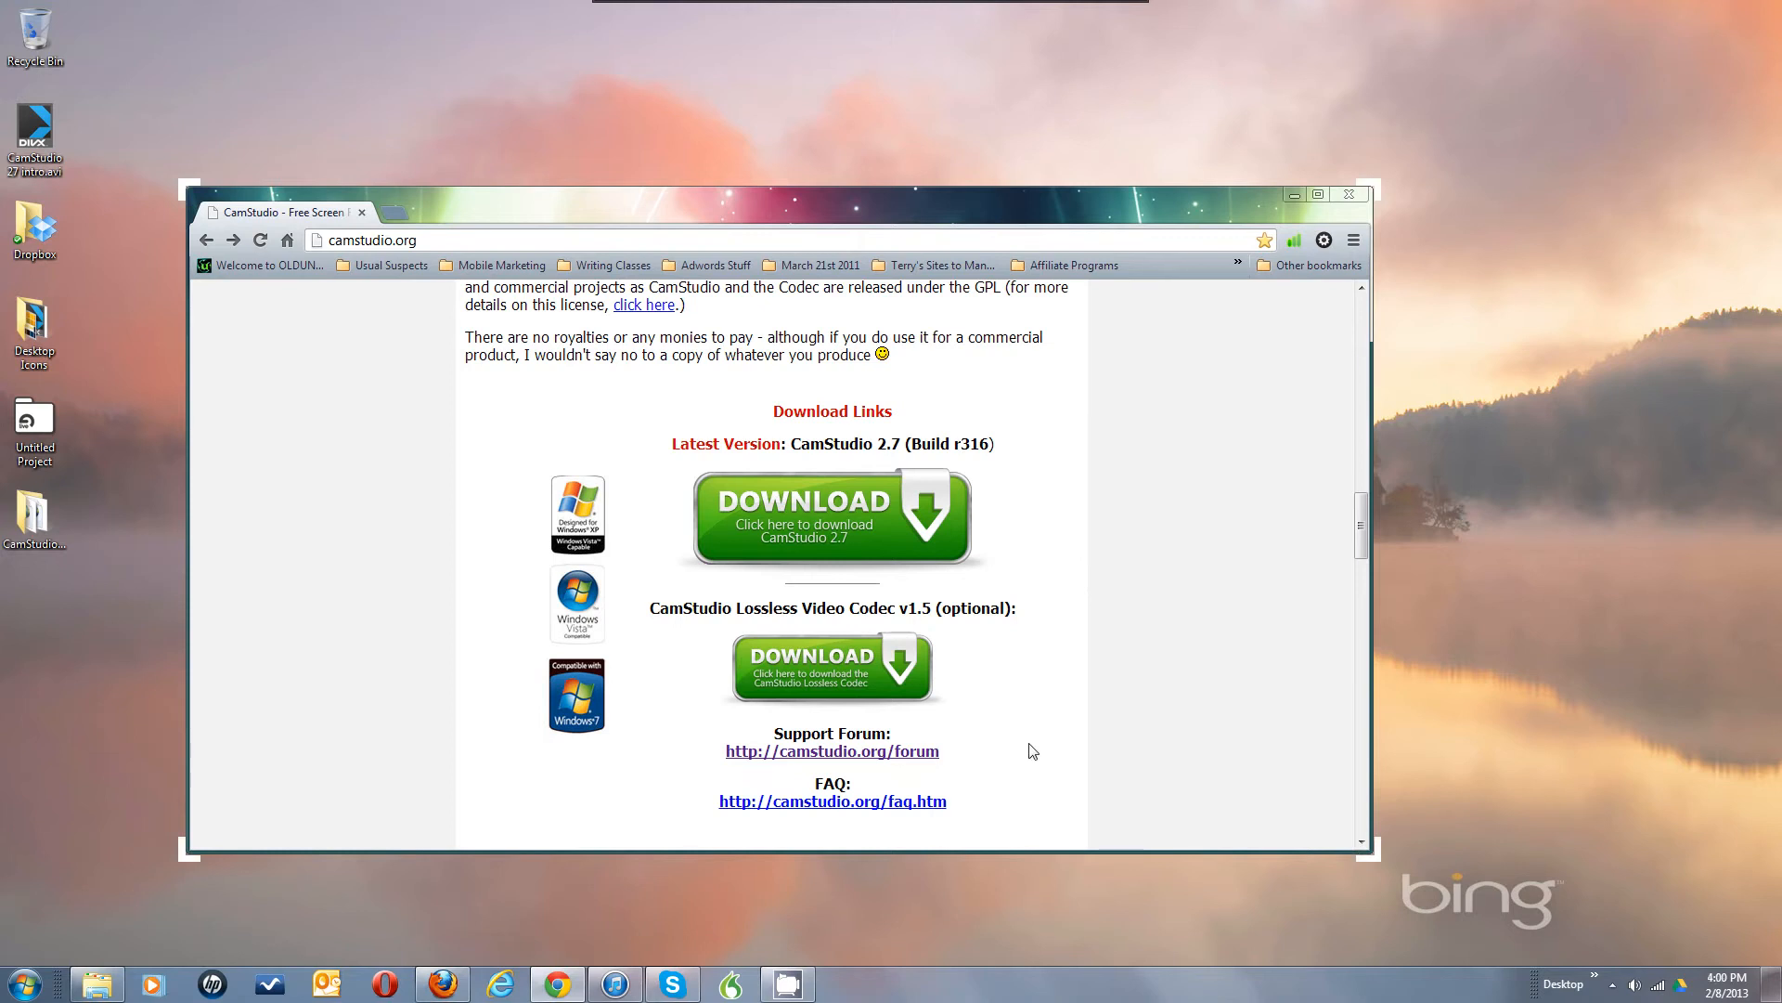
Step: Close the recorder's window through its taskbar entry while the recording is running
left_click(794, 990)
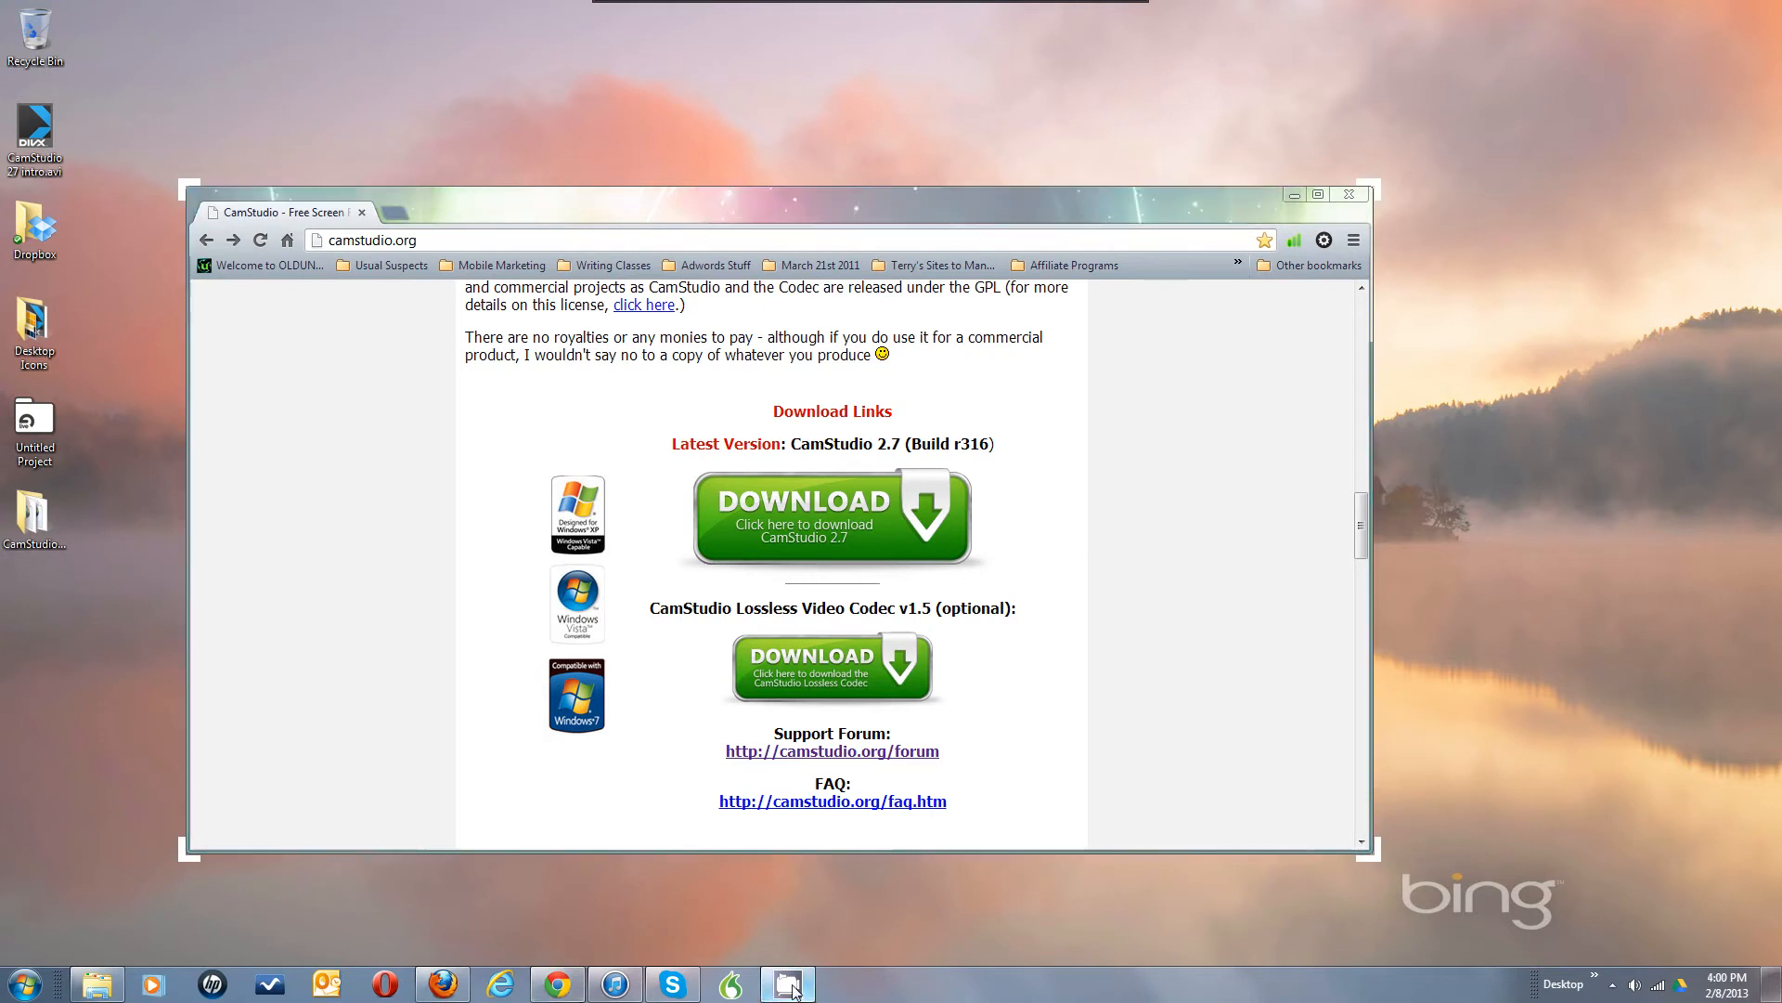
right_click(794, 990)
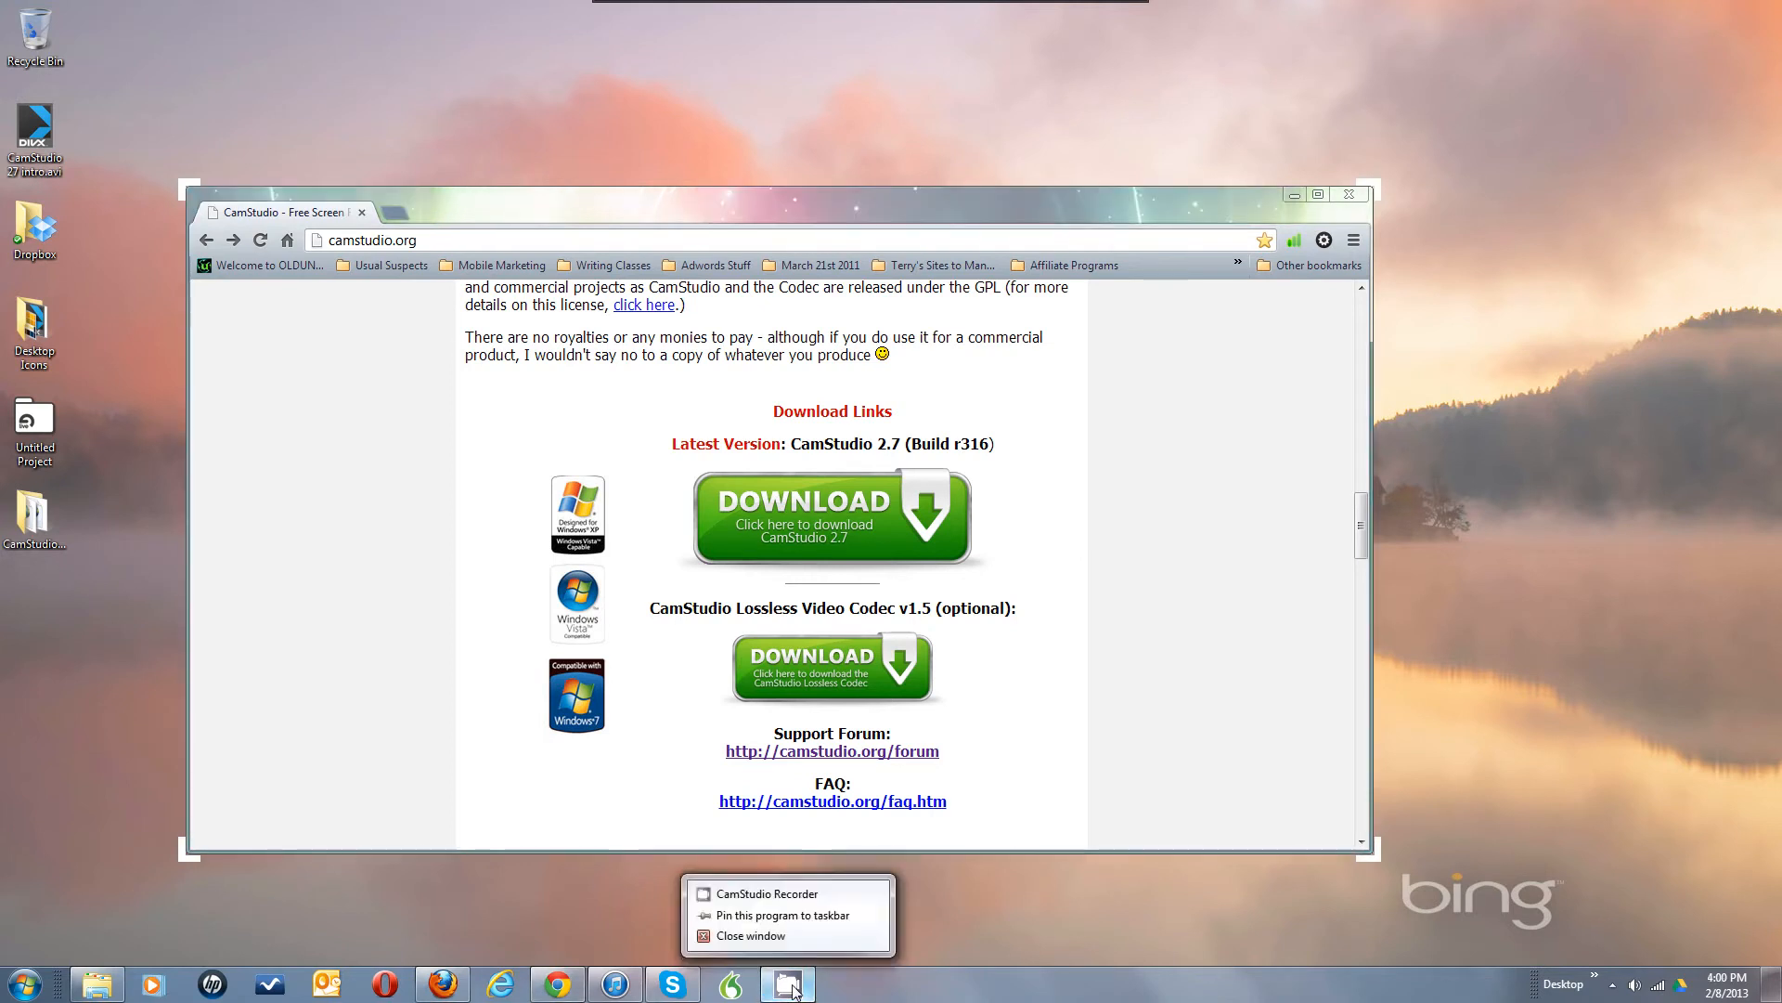
left_click(763, 936)
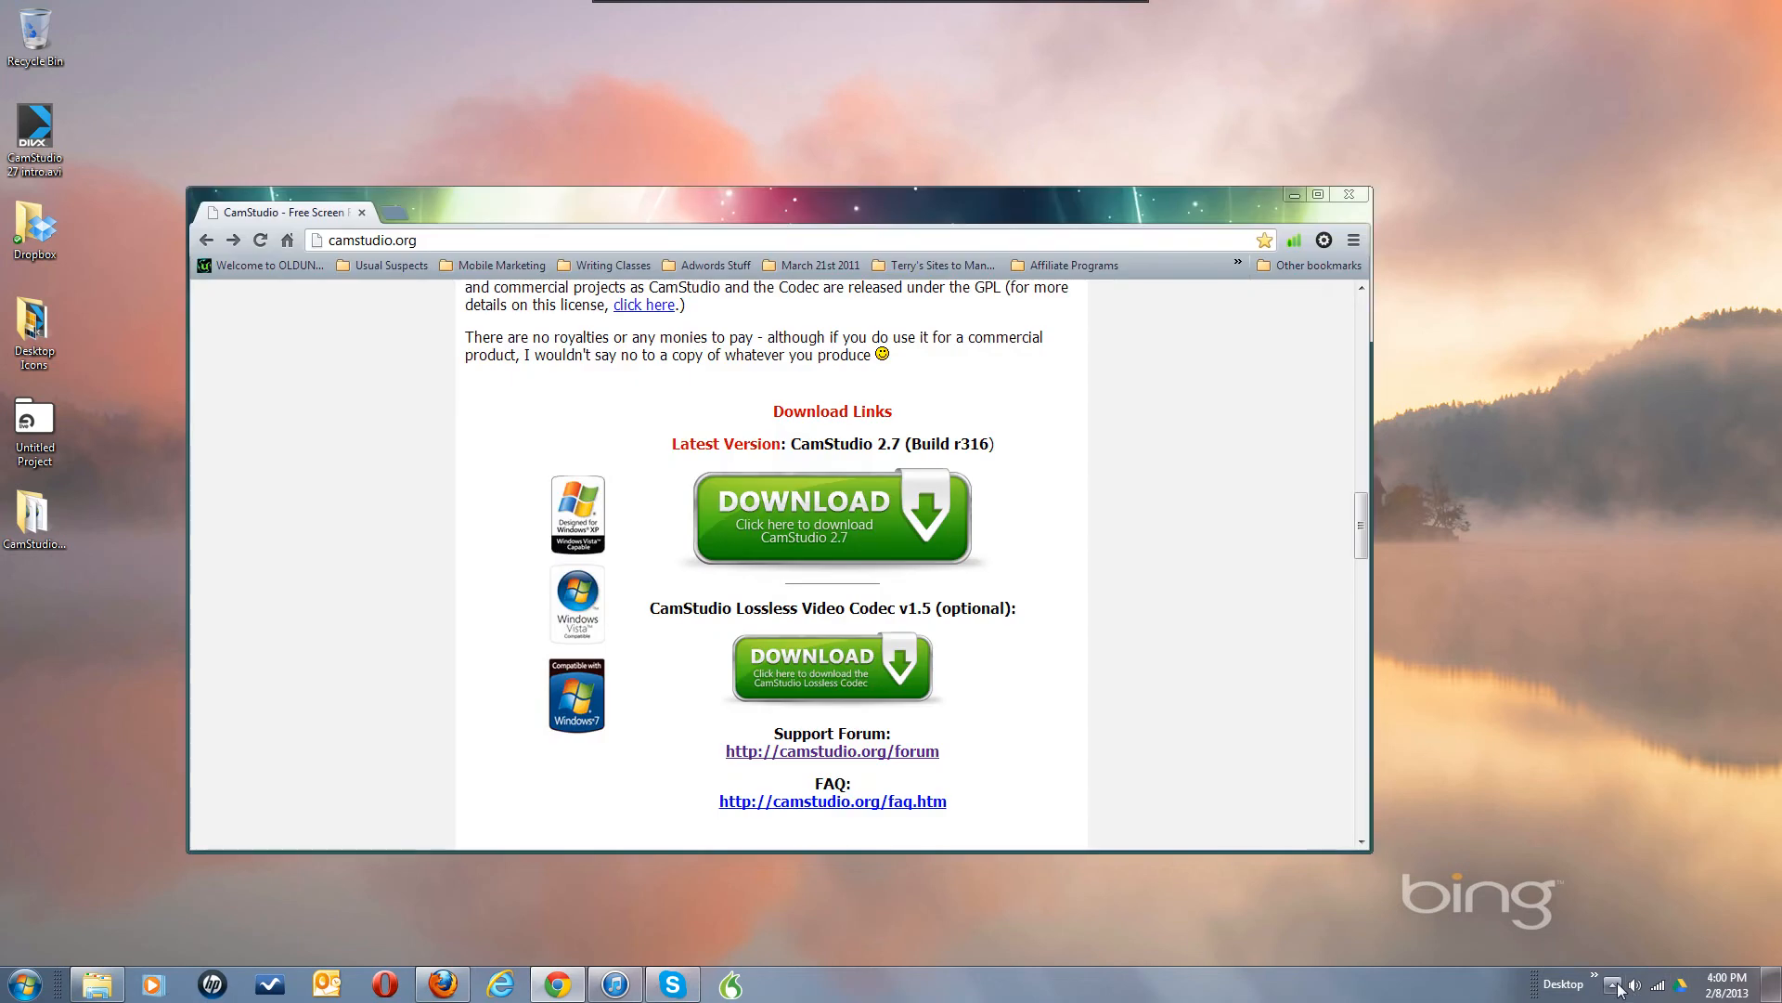
Step: Stop the running recording through the recorder's notification-area icon and cancel saving the AVI file
left_click(1615, 986)
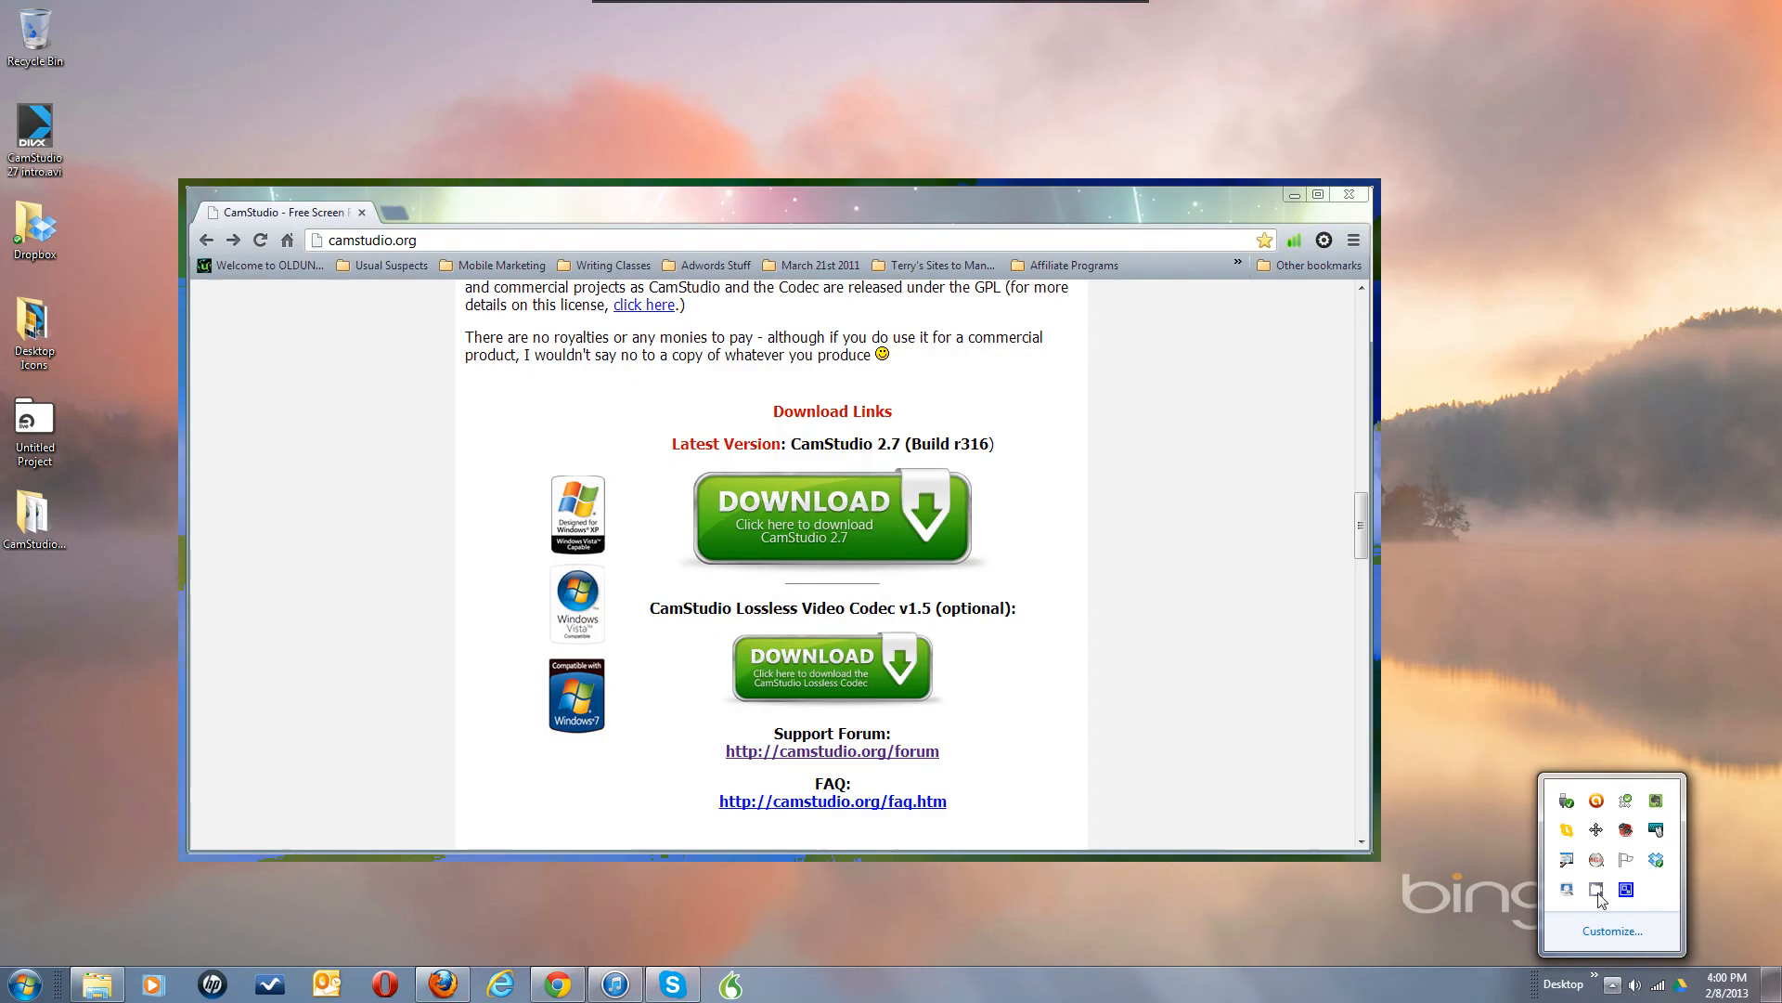
right_click(1598, 891)
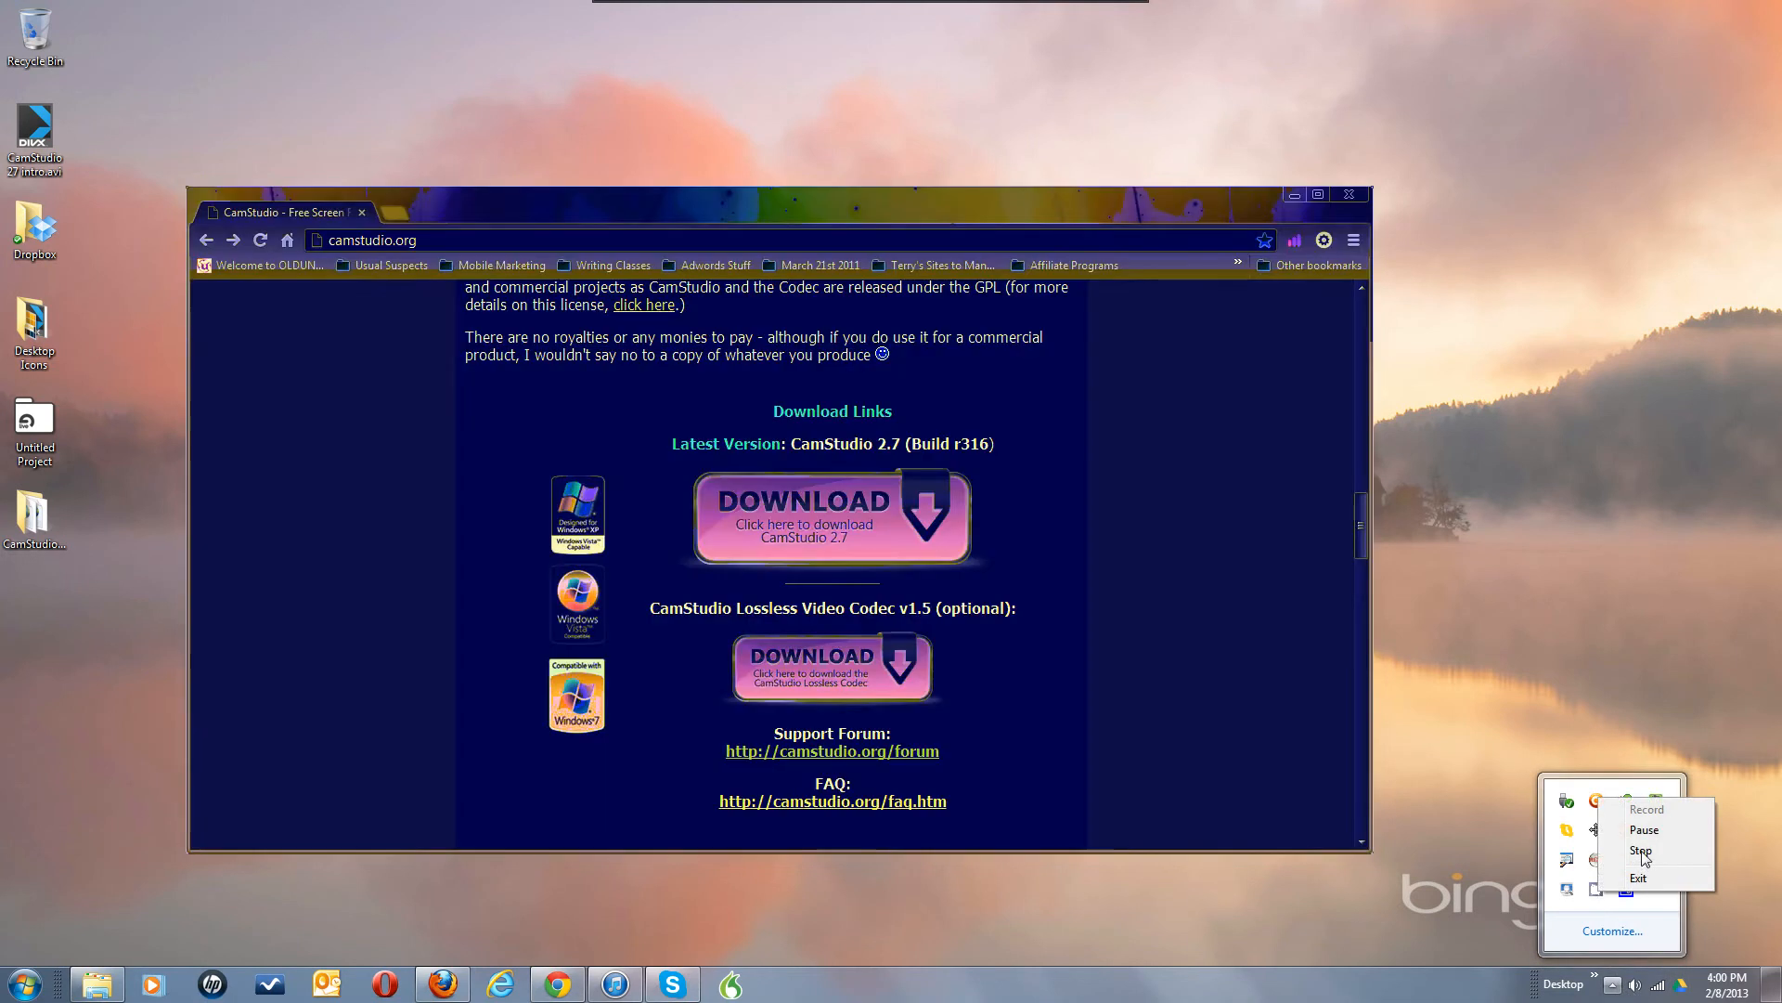
left_click(1642, 852)
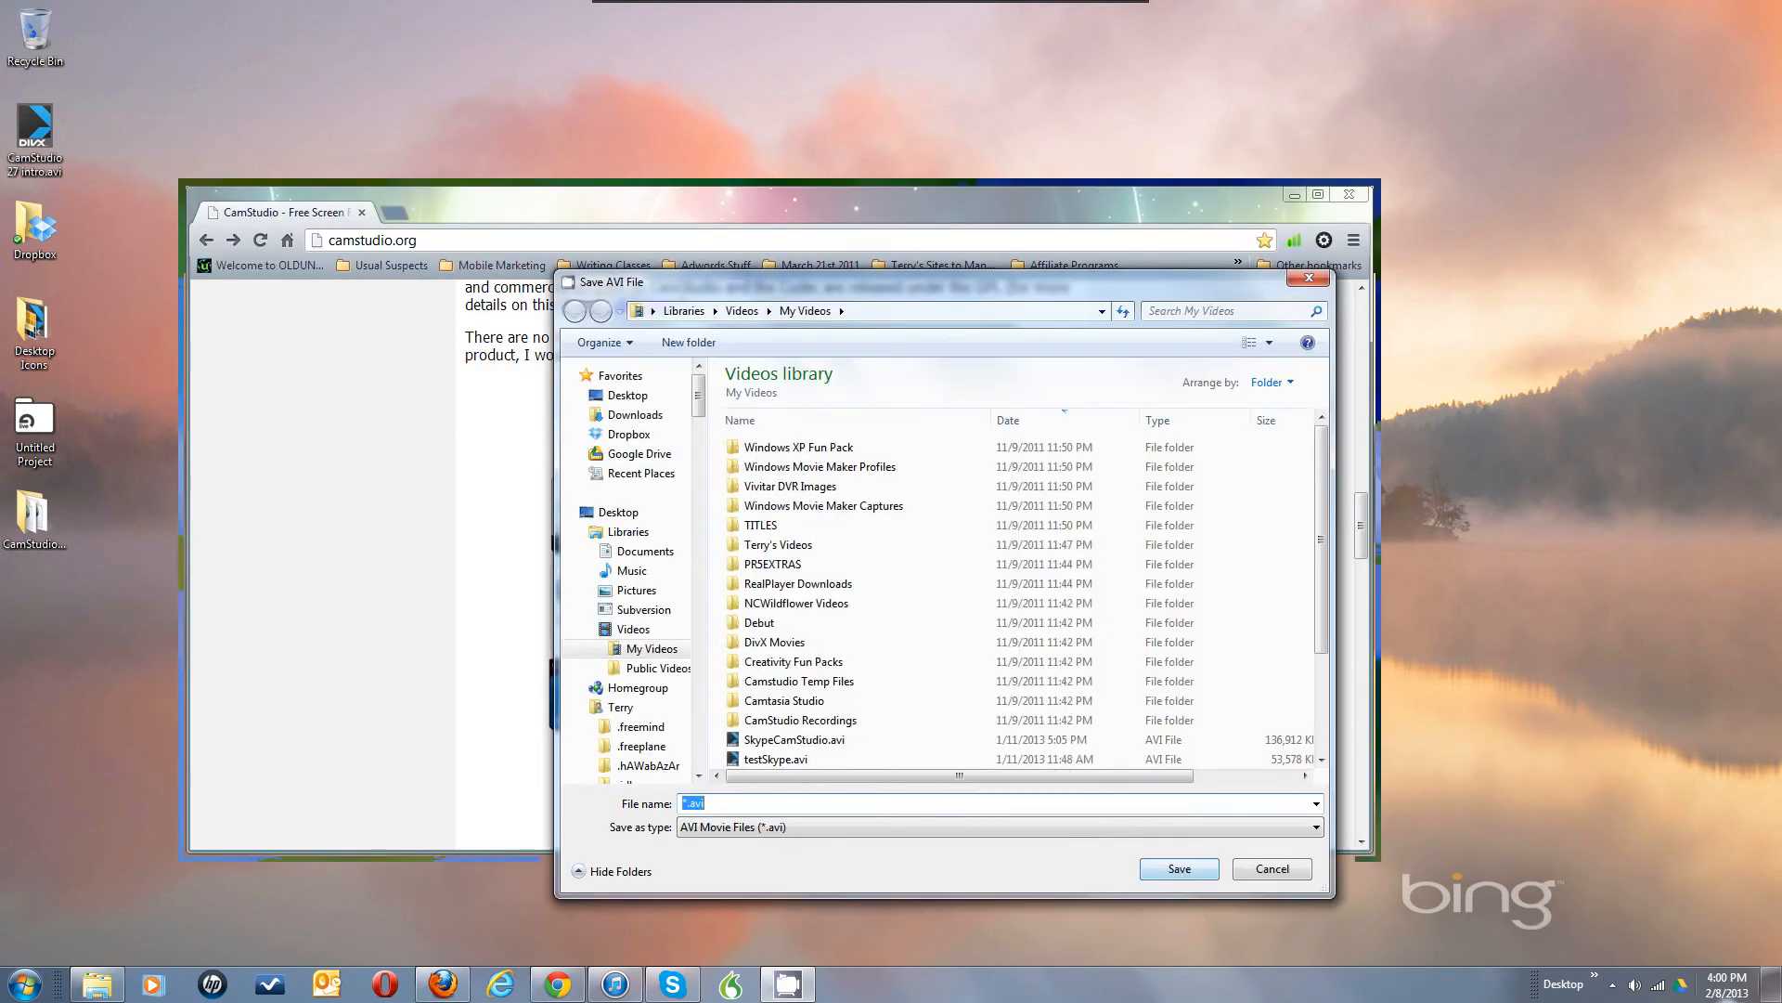
left_click(1273, 871)
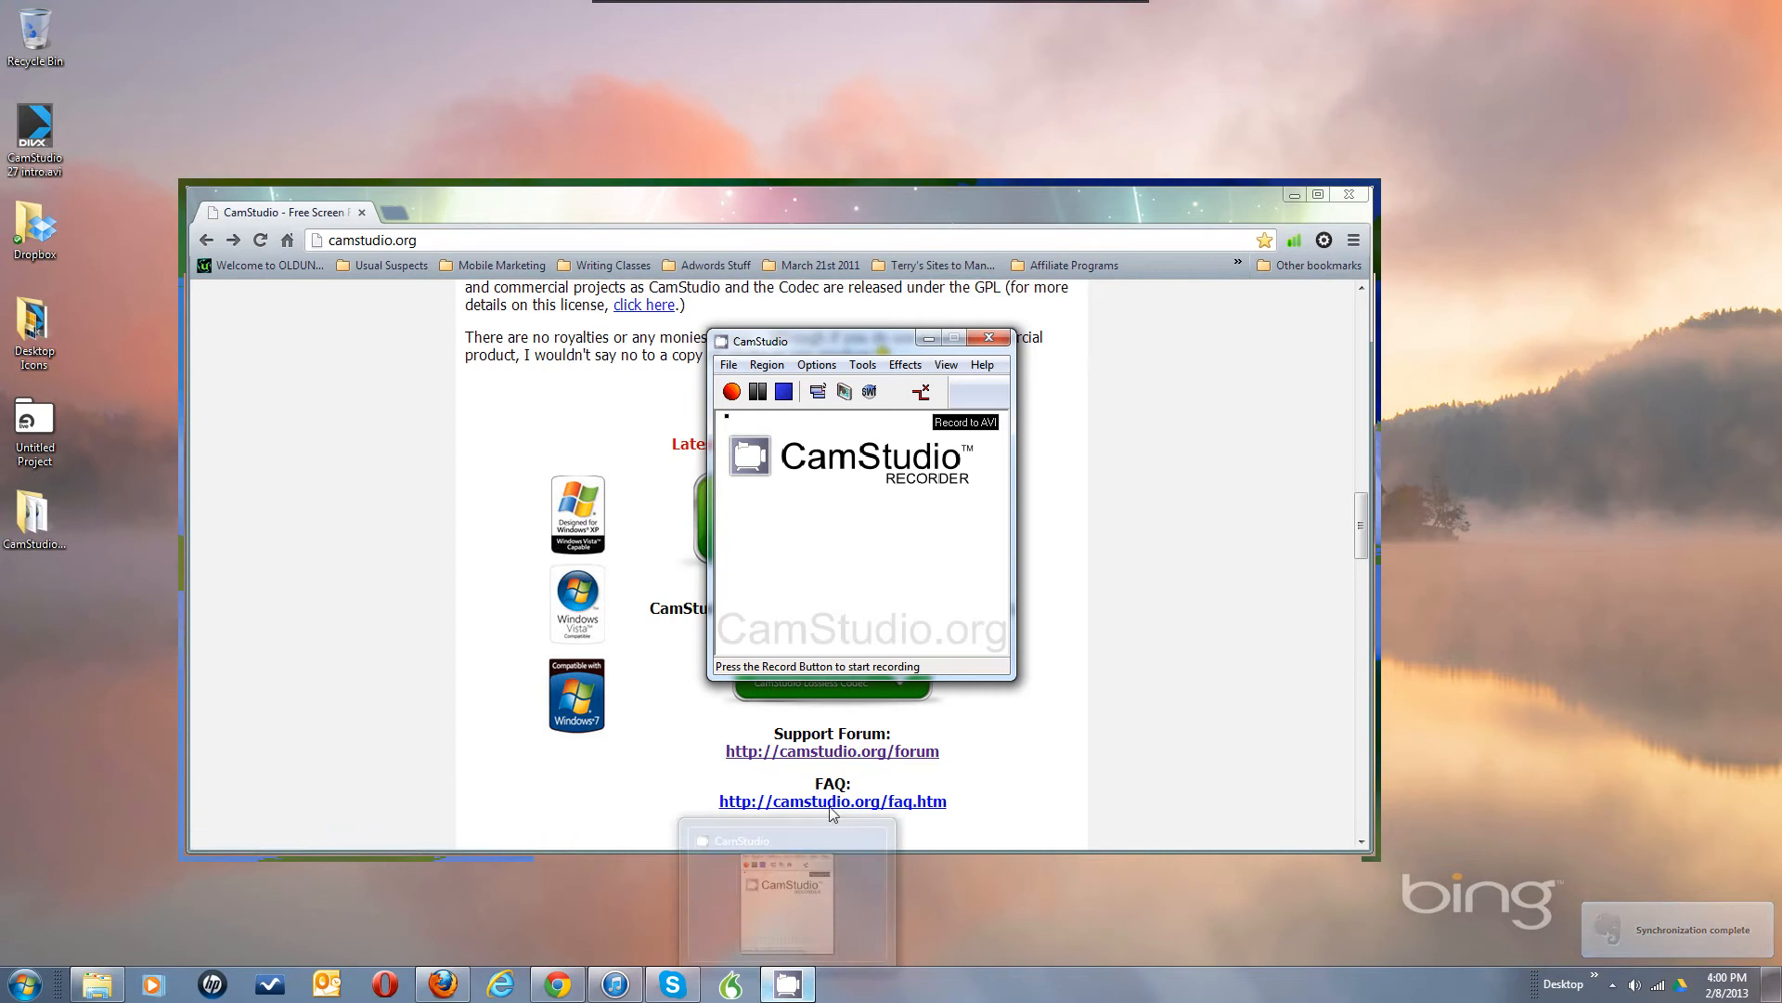
Step: Minimize the idle recorder, restore it from the notification area, and view the commands of its icon there
mouse_move(800, 991)
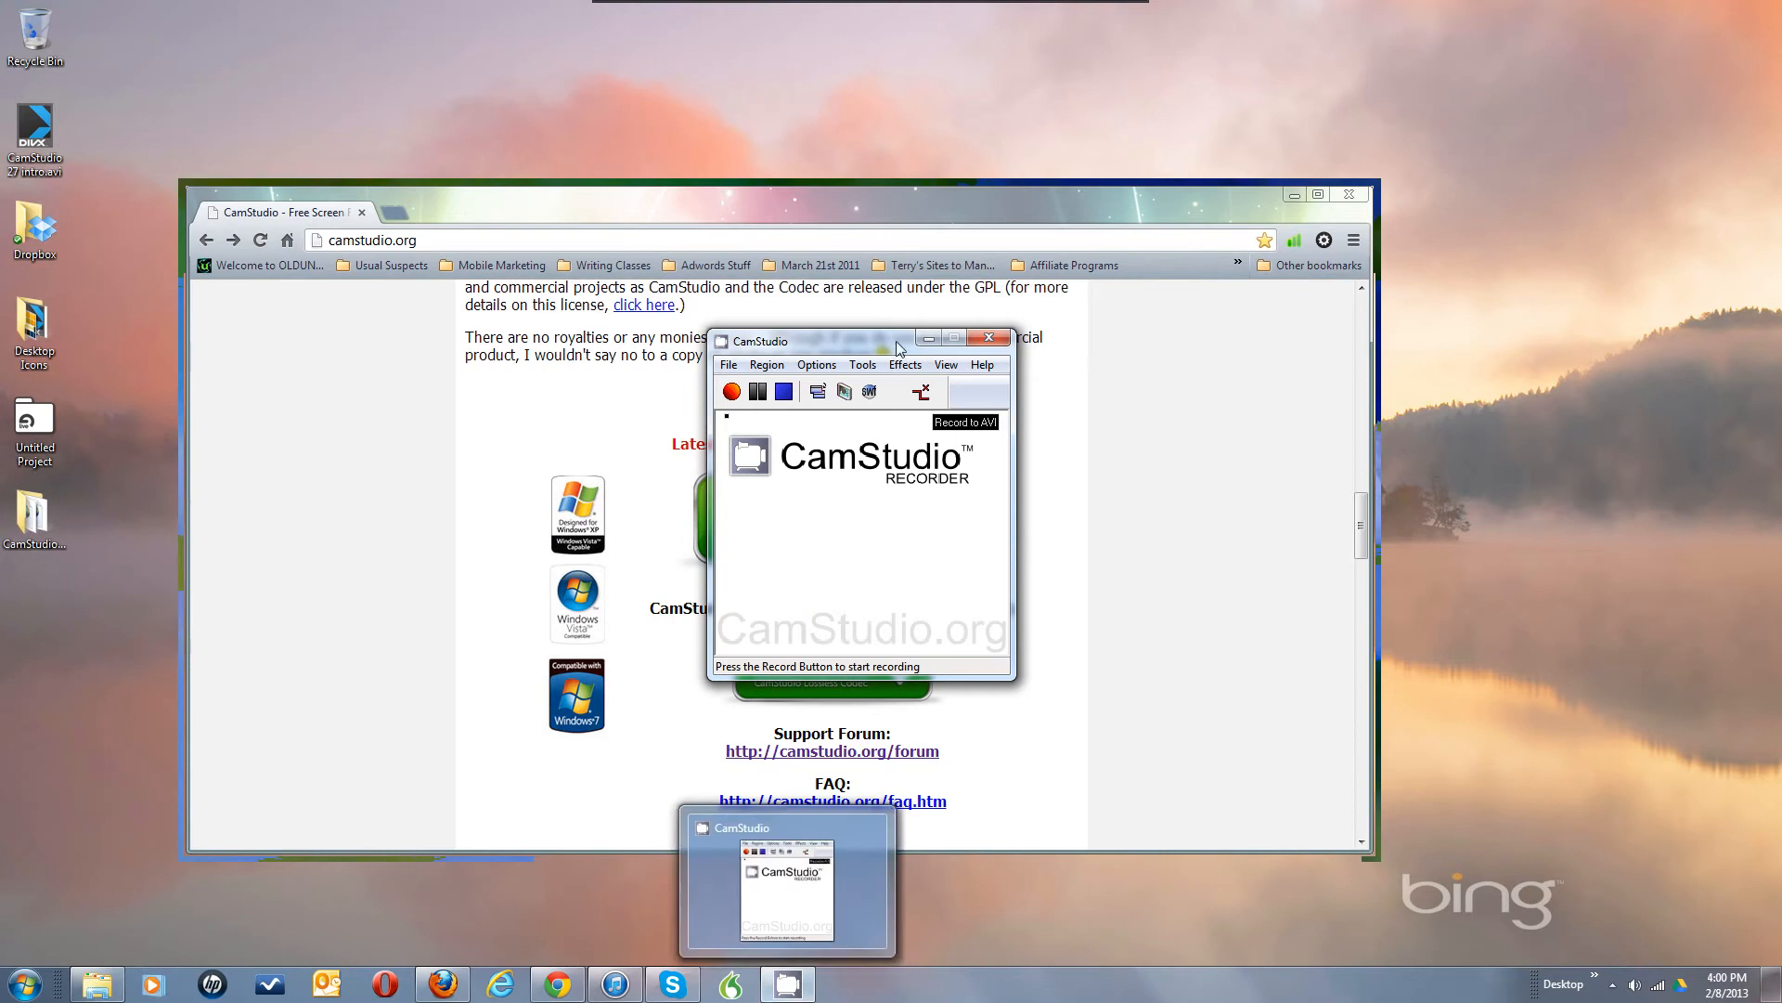
left_click(927, 338)
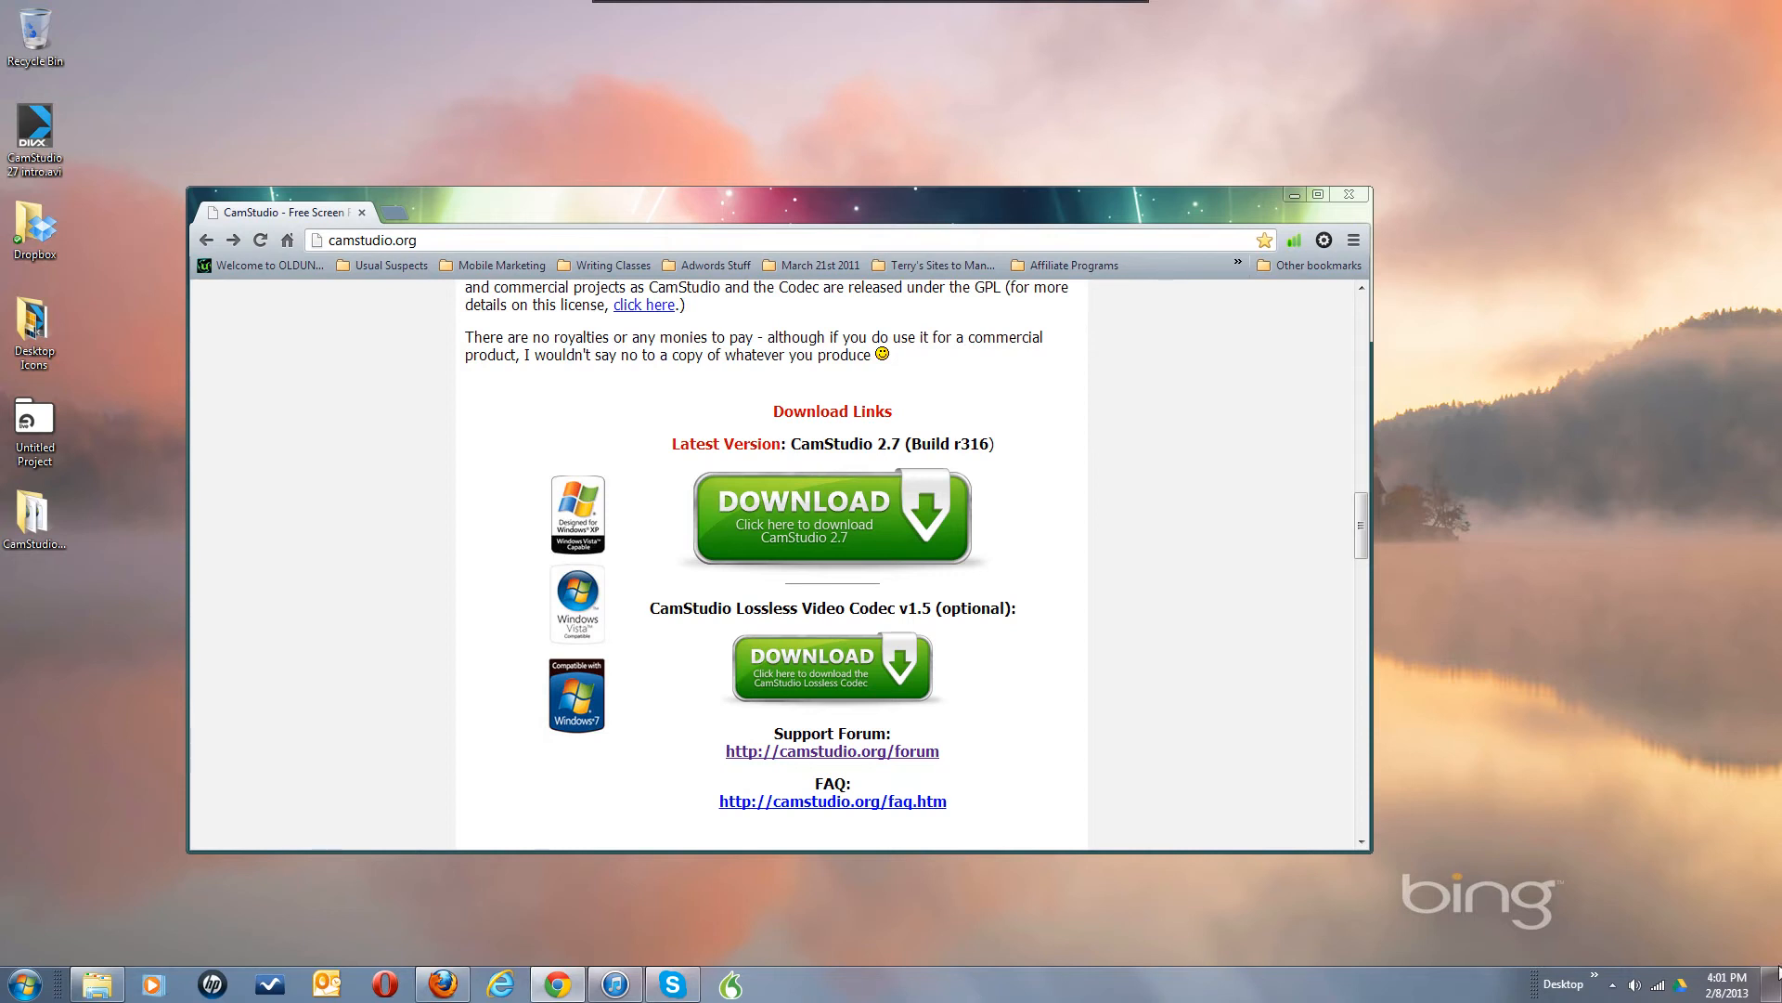
left_click(1613, 984)
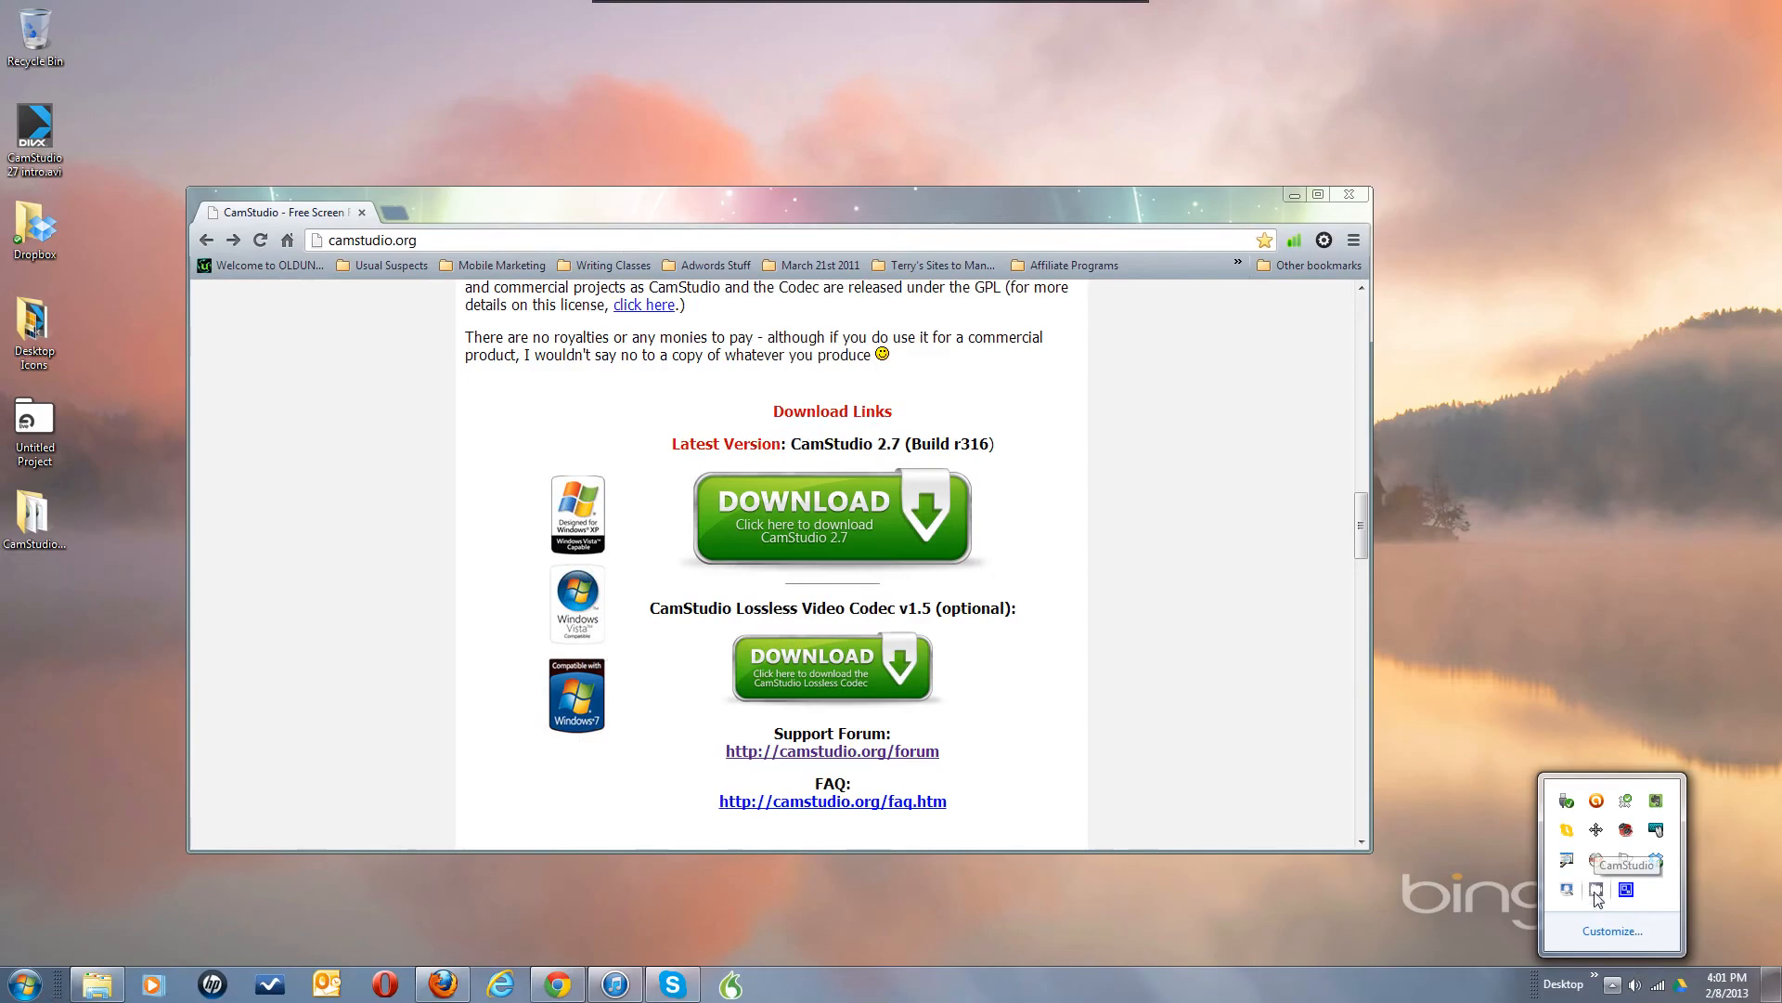
left_click(1411, 778)
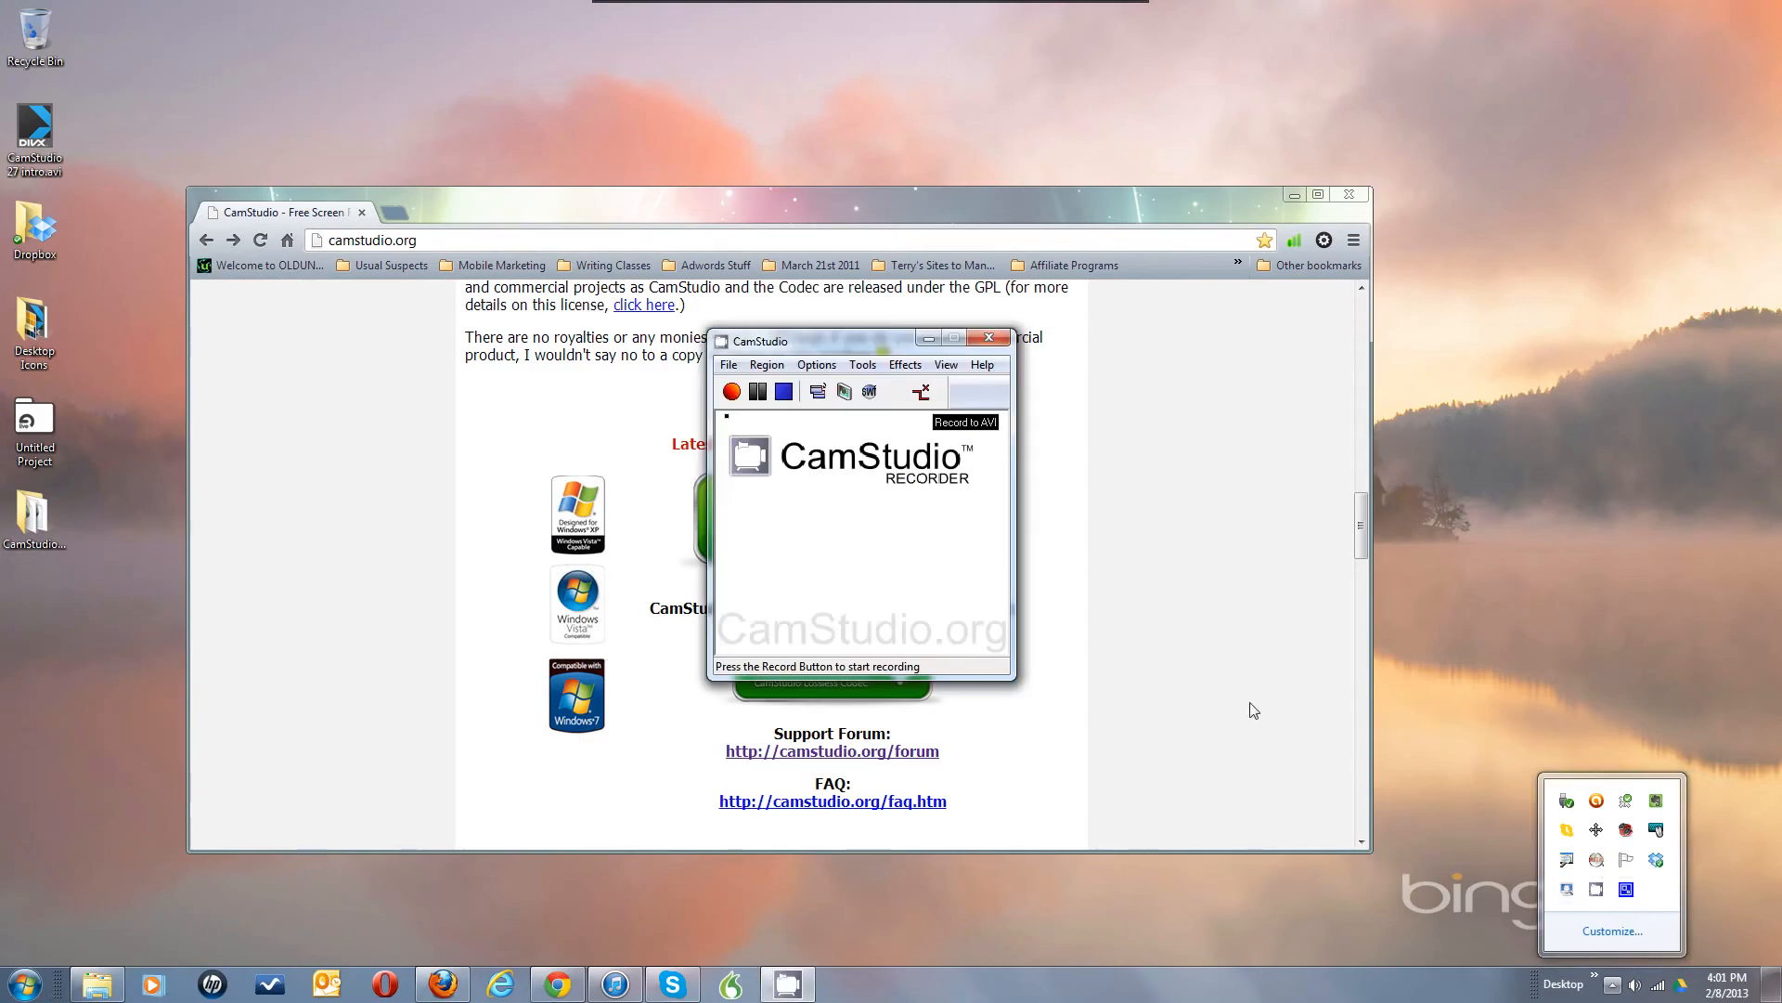
right_click(1595, 890)
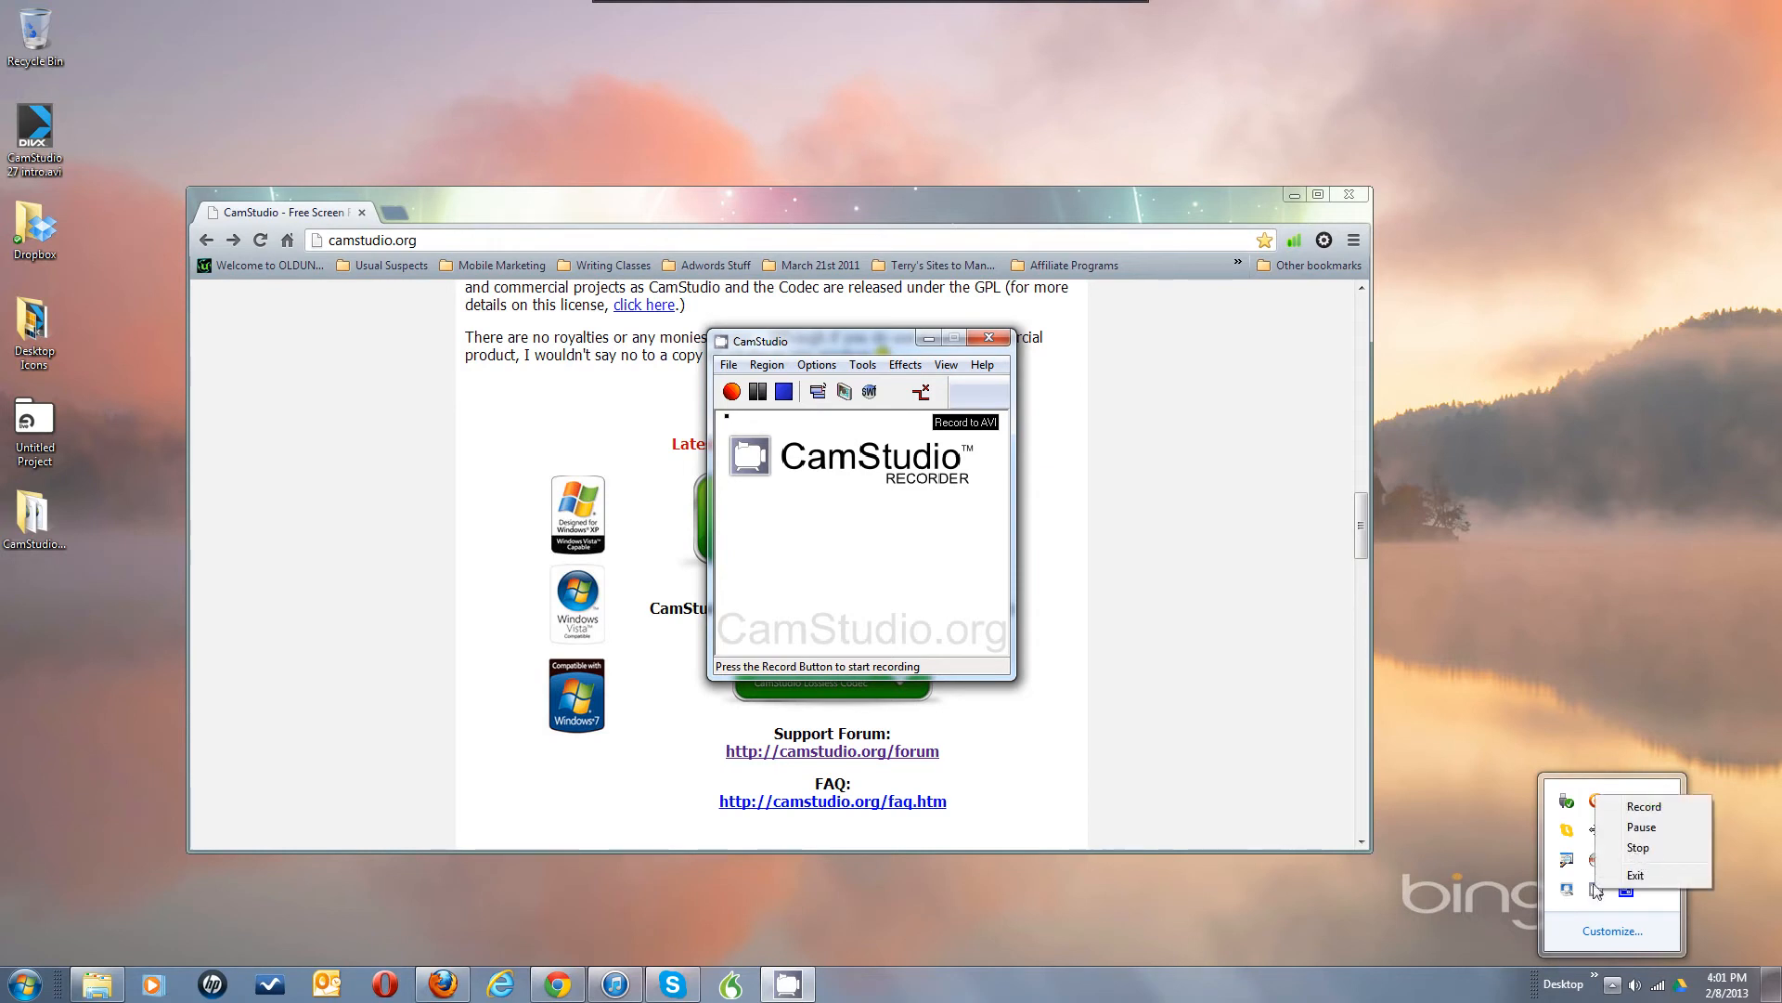
Step: Dismiss the icon's command list and set the capture region to a fixed 1280 by 720 area with its top-left corner at 200, 200
left_click(1457, 893)
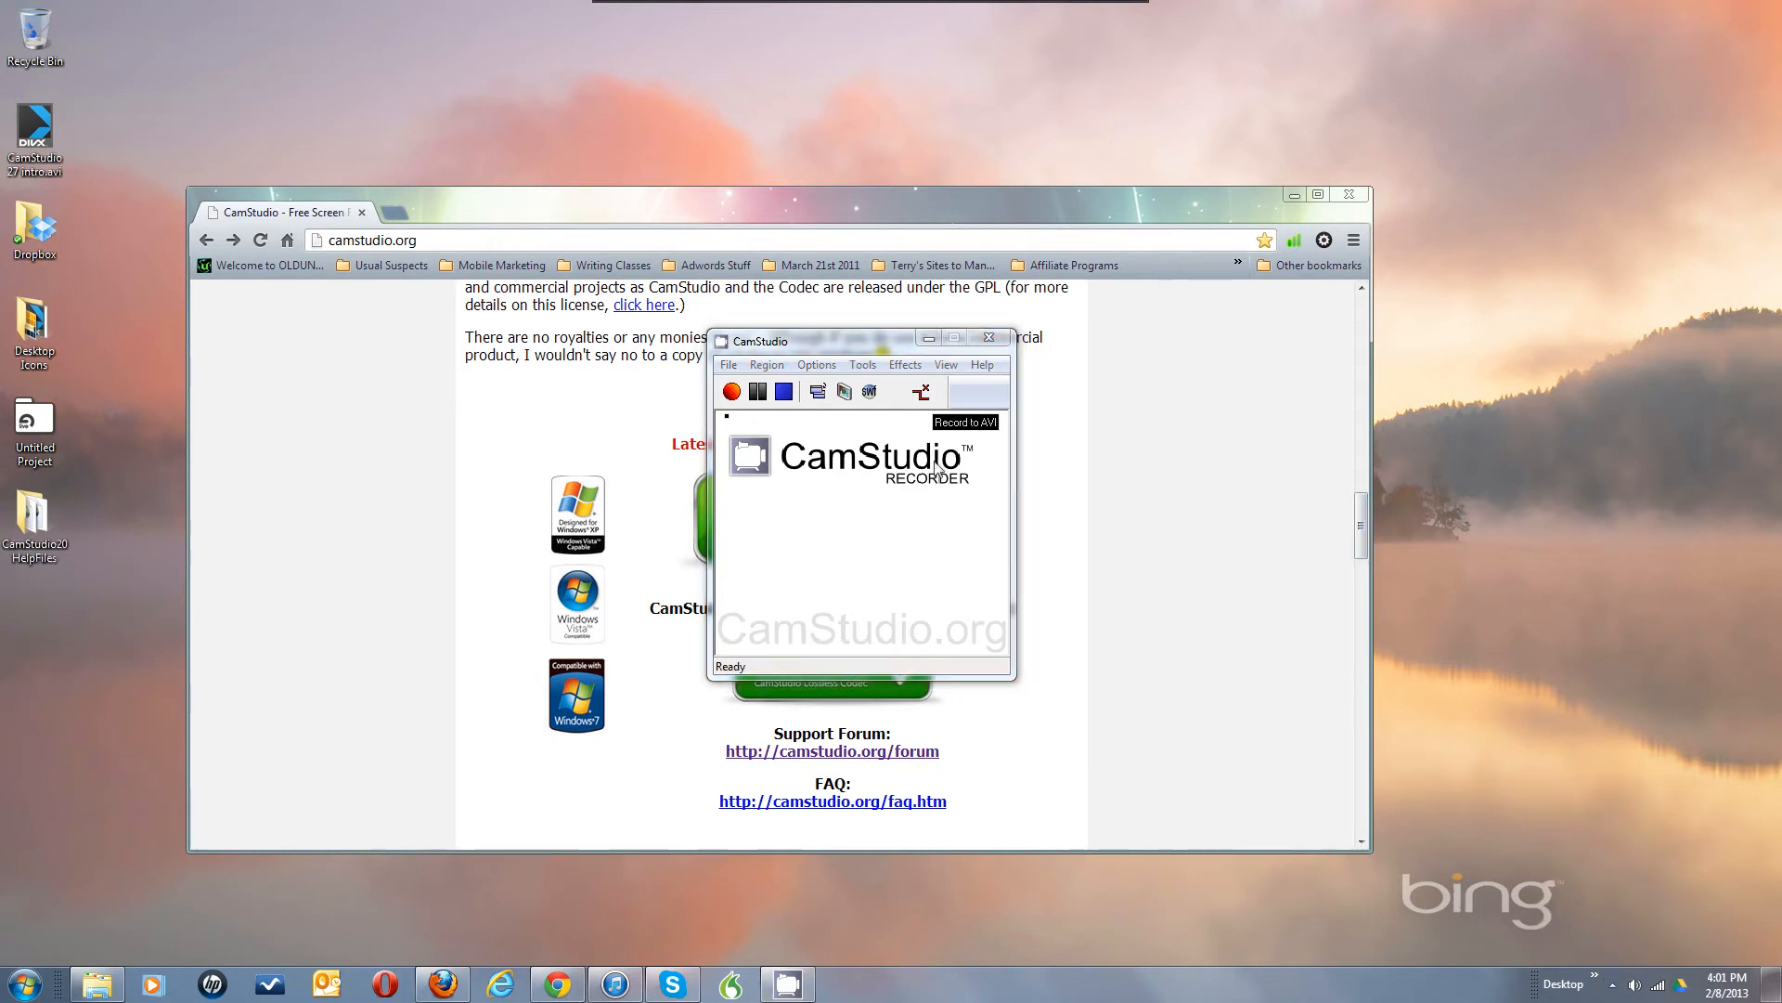
left_click(889, 535)
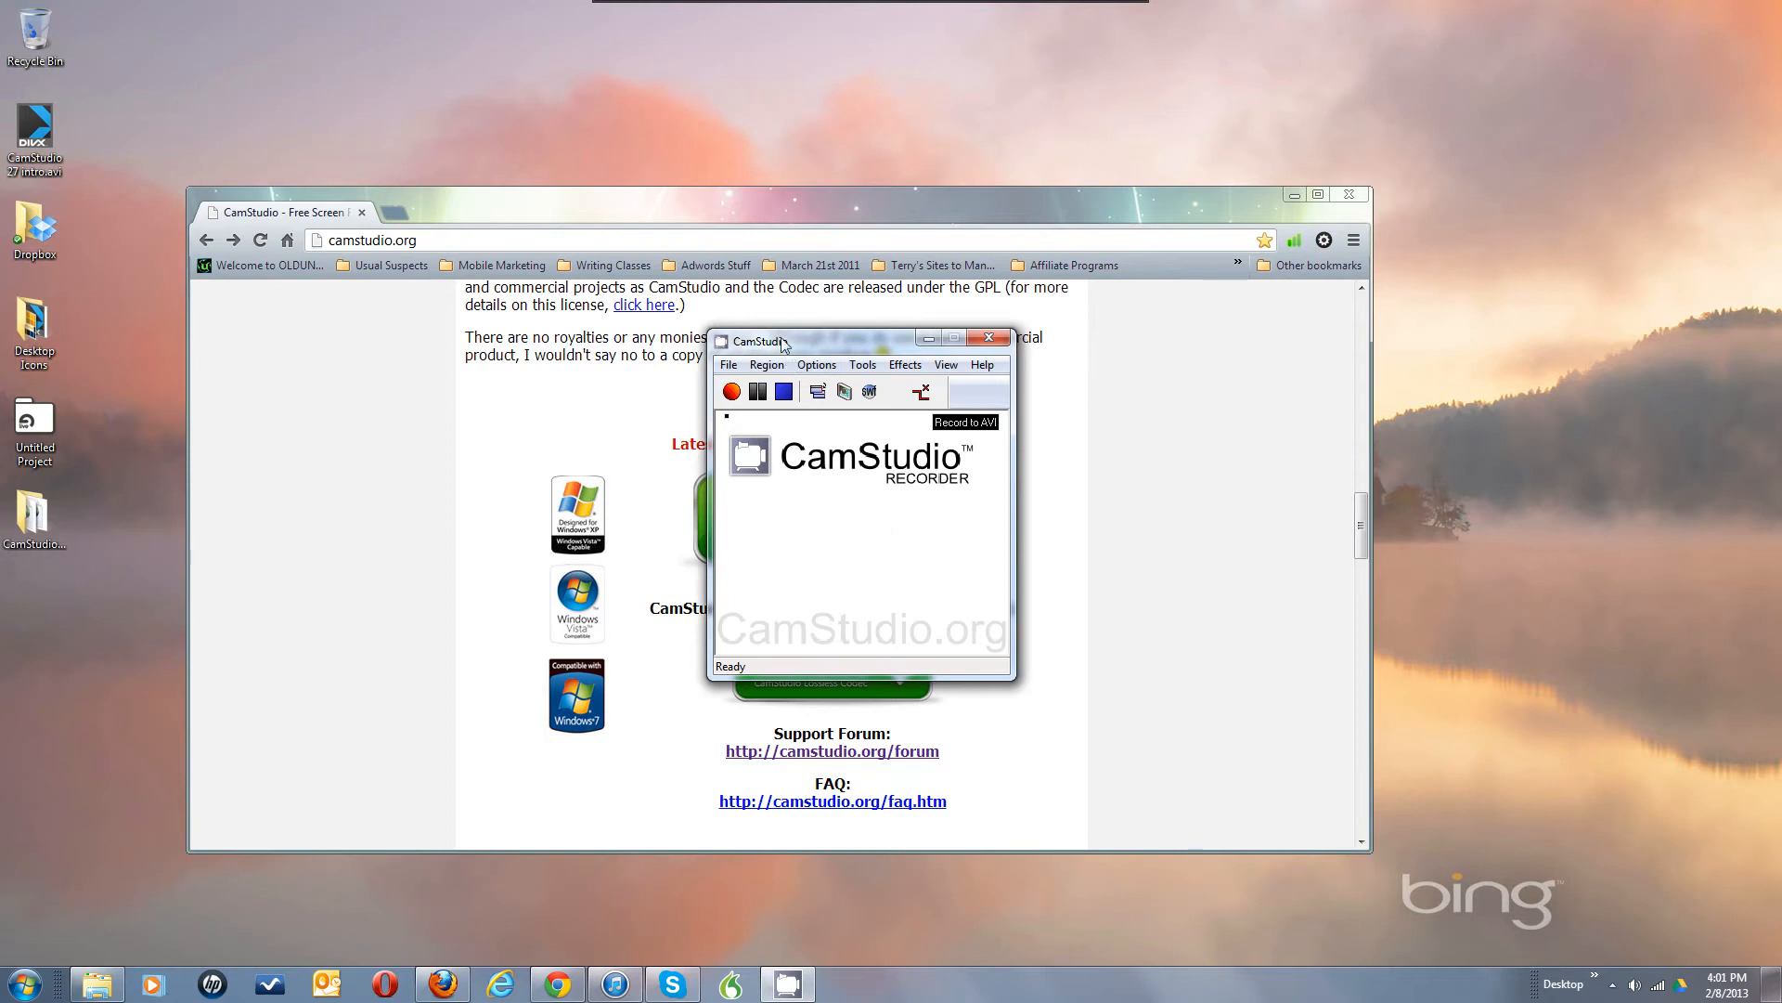
left_click(767, 365)
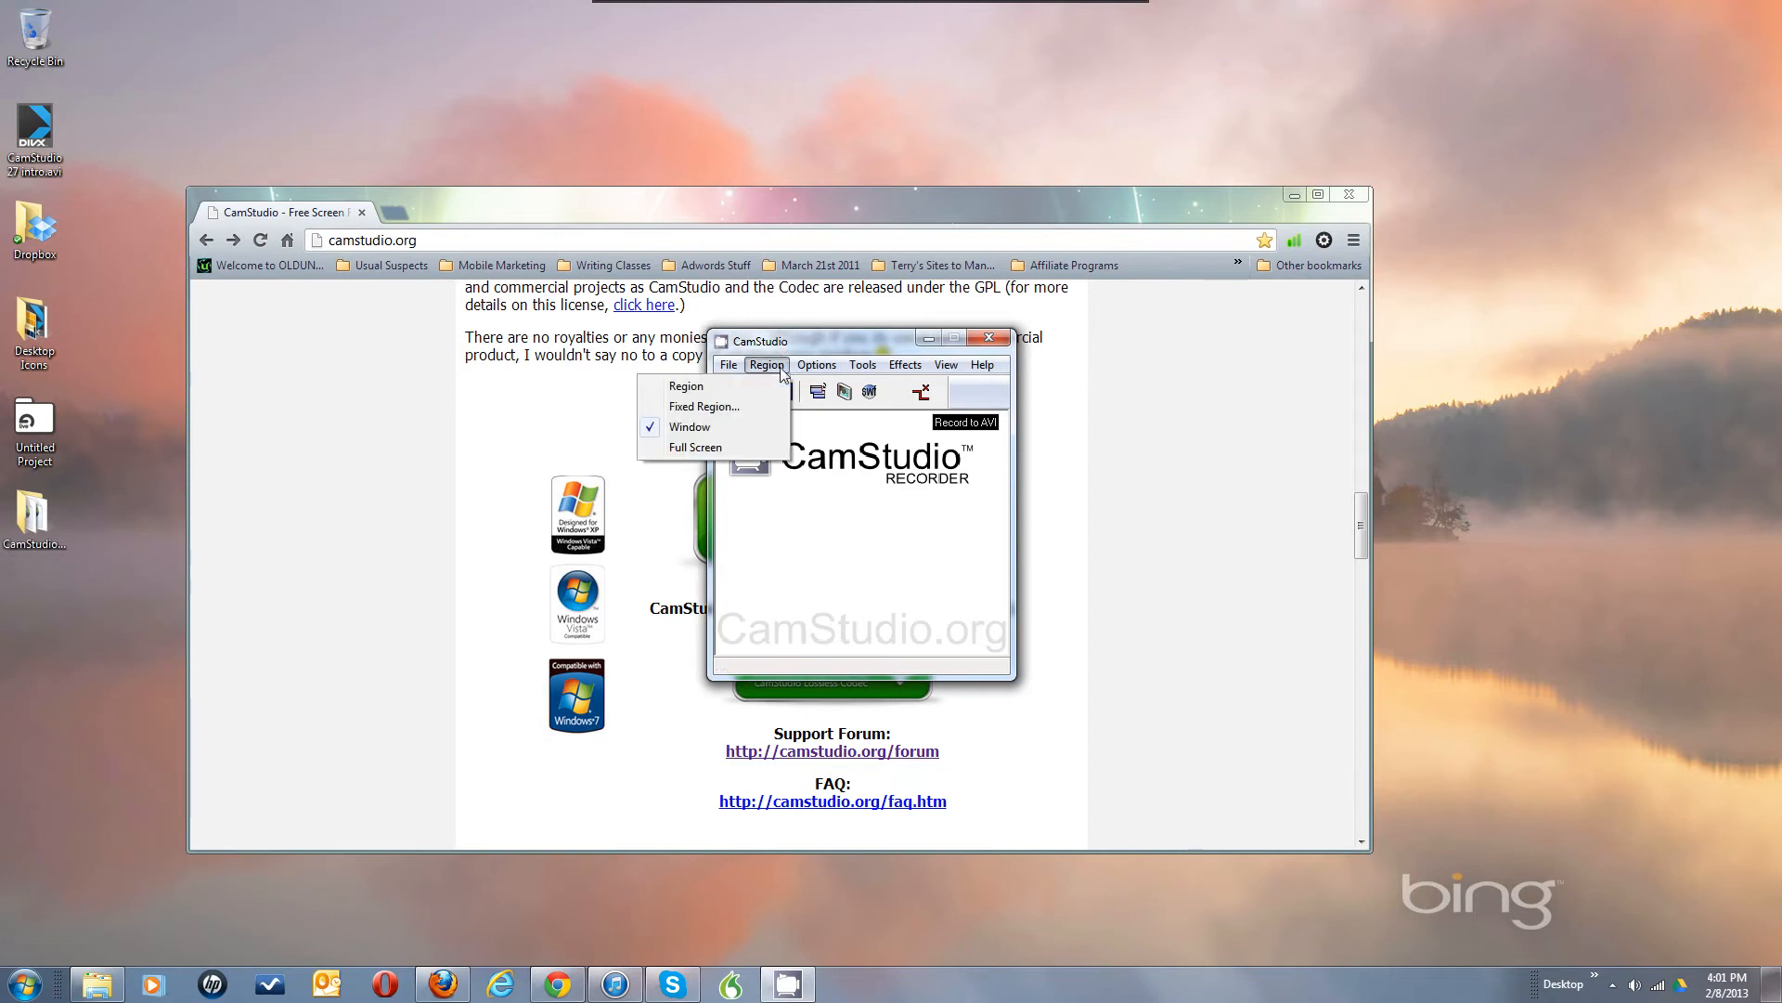
left_click(755, 411)
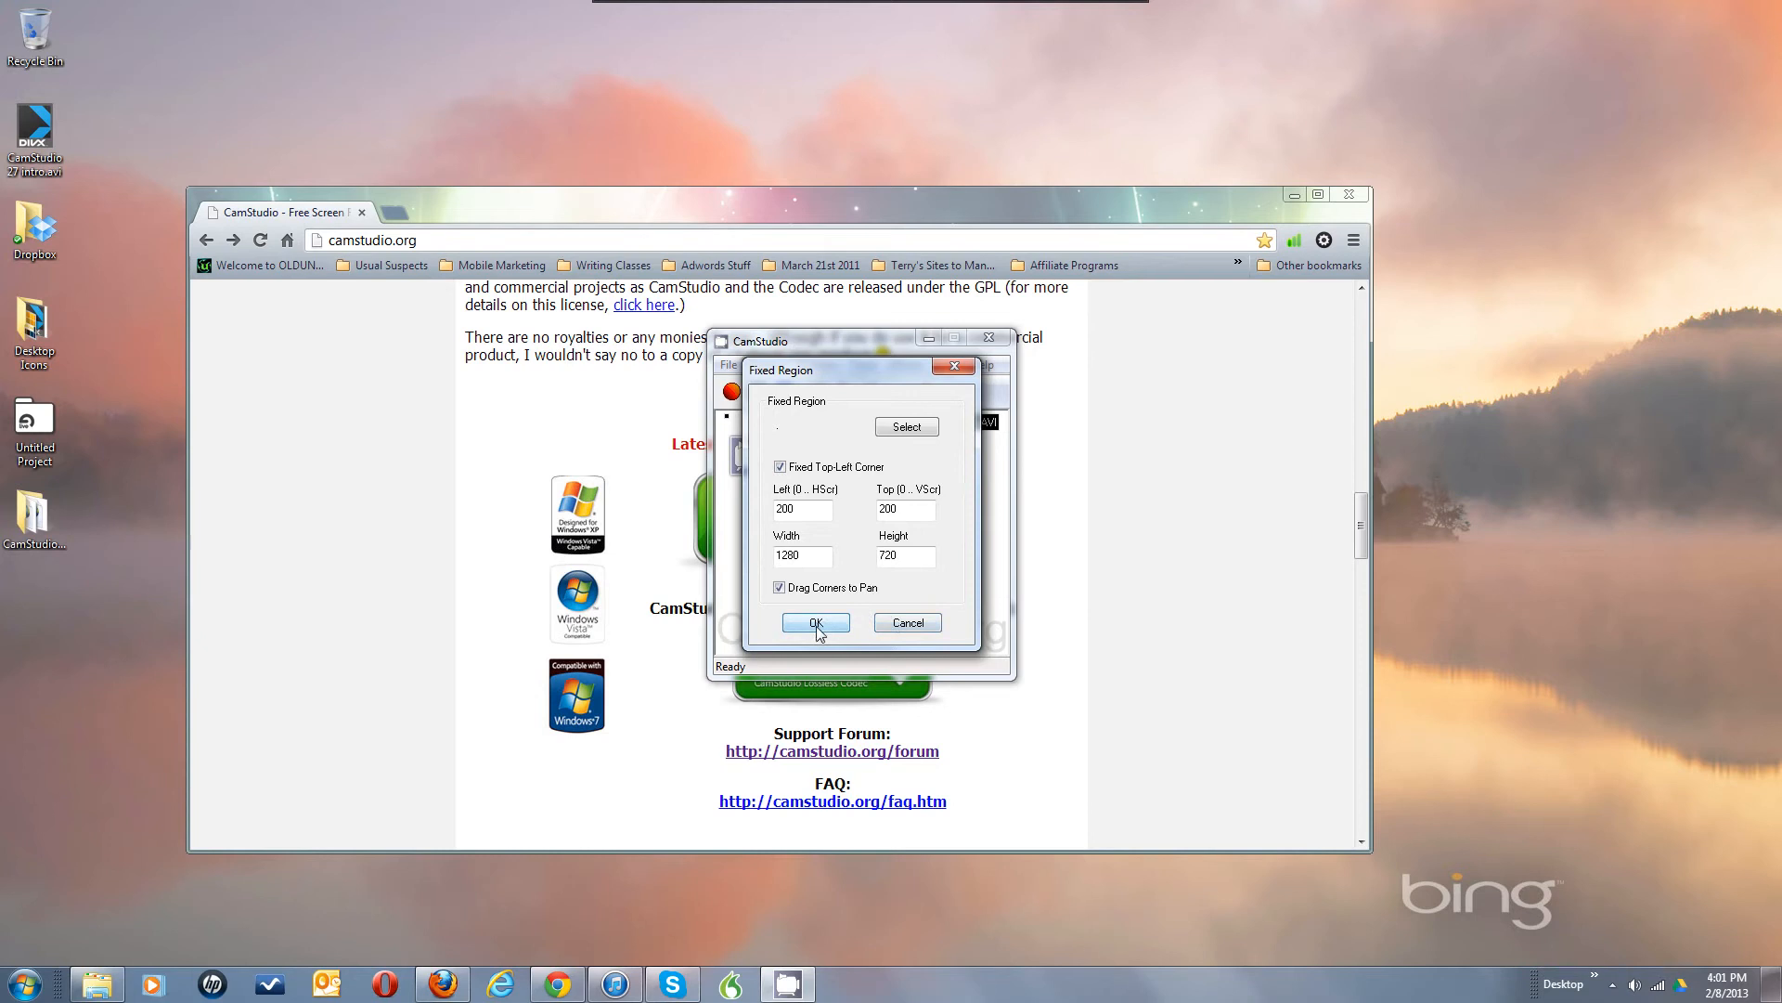
left_click(816, 624)
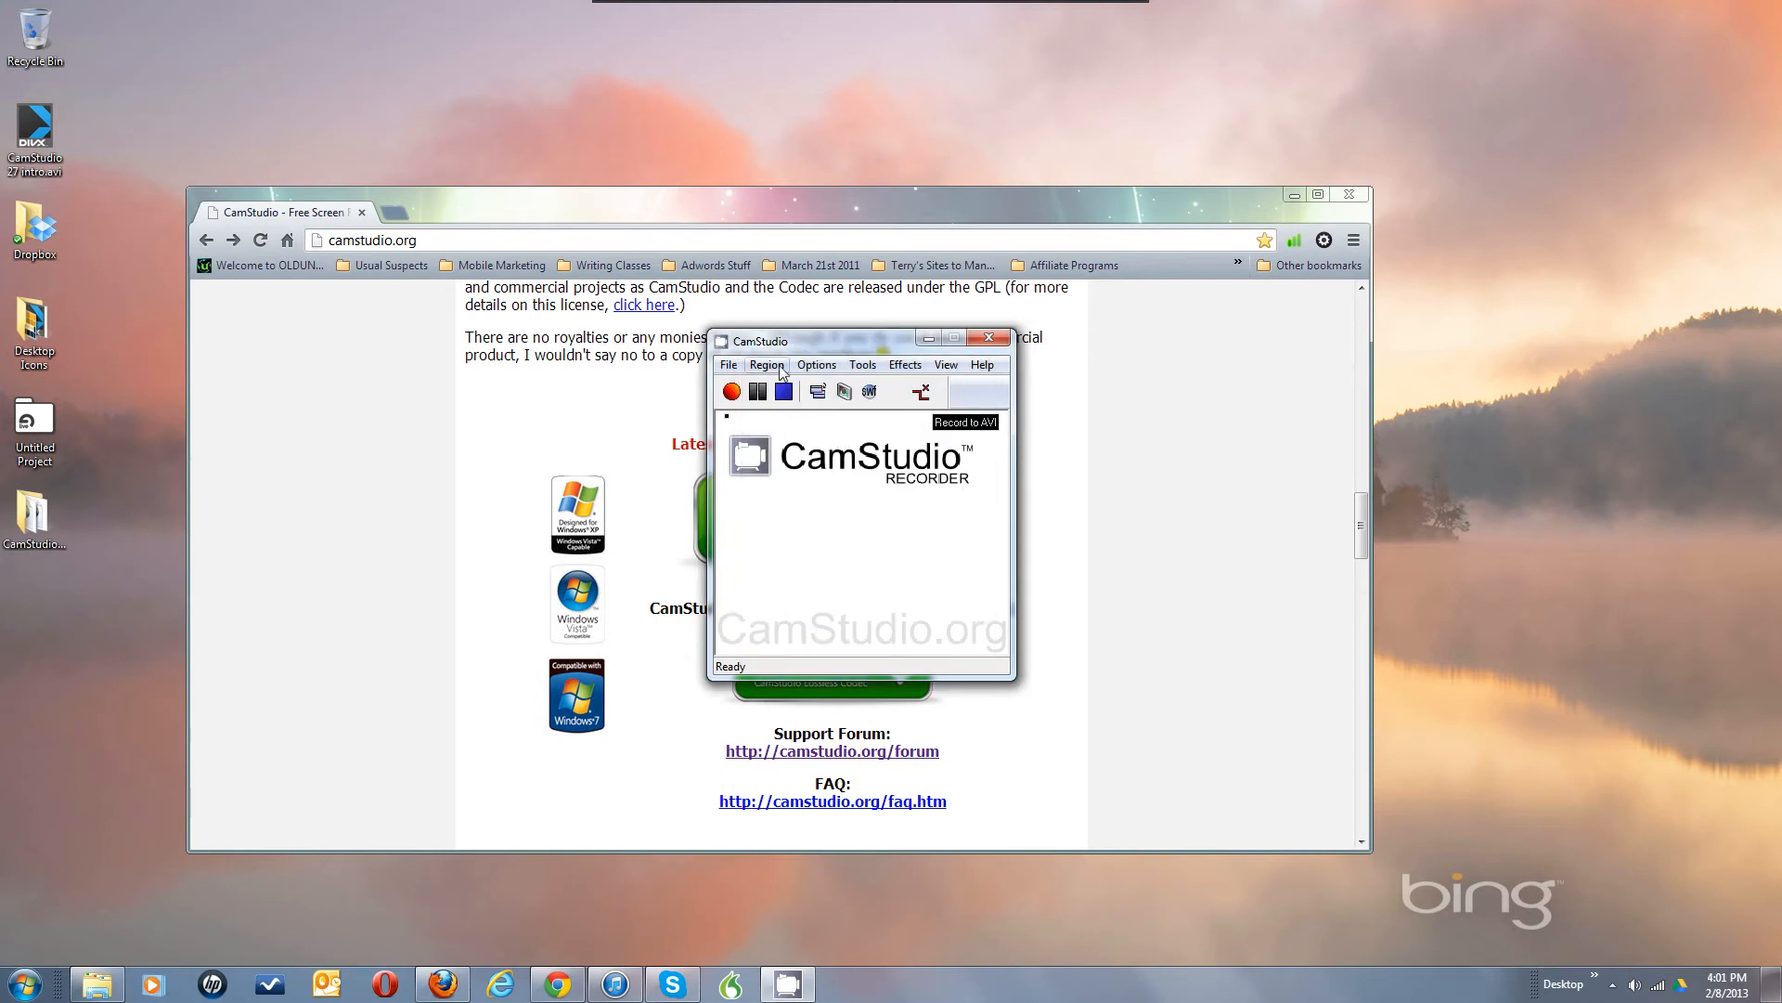
Step: Open the video options and view the list of available compressors
left_click(823, 367)
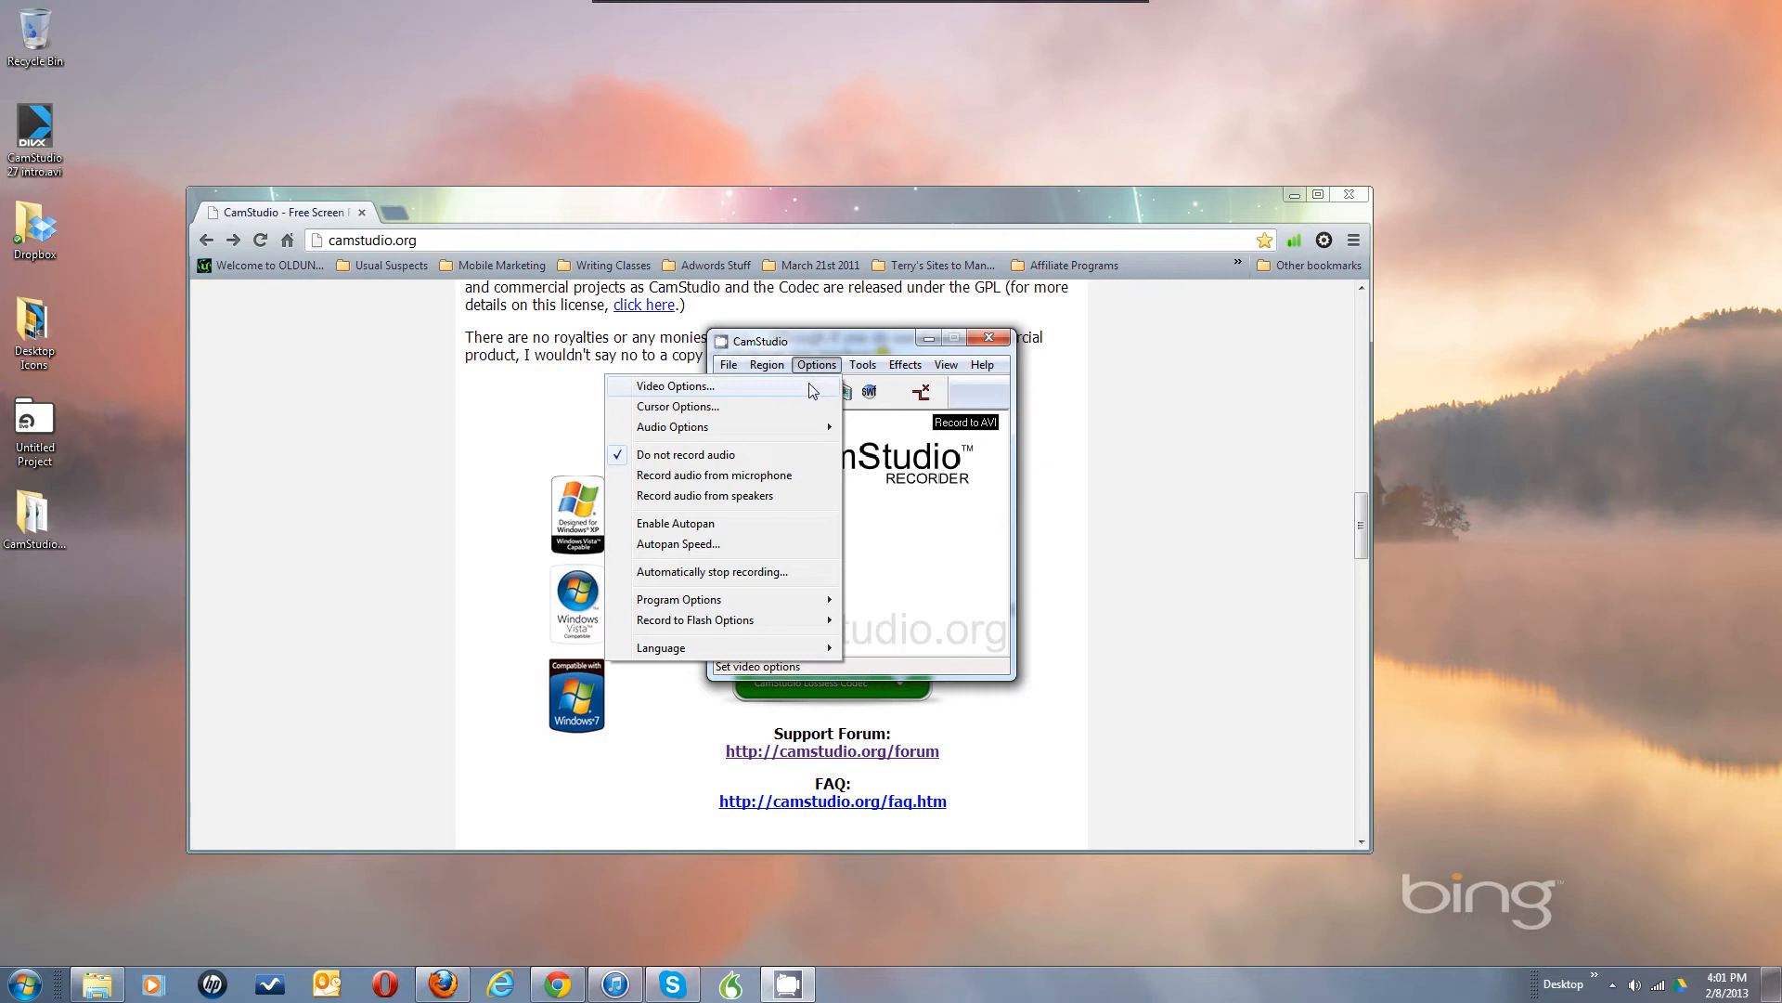
left_click(810, 384)
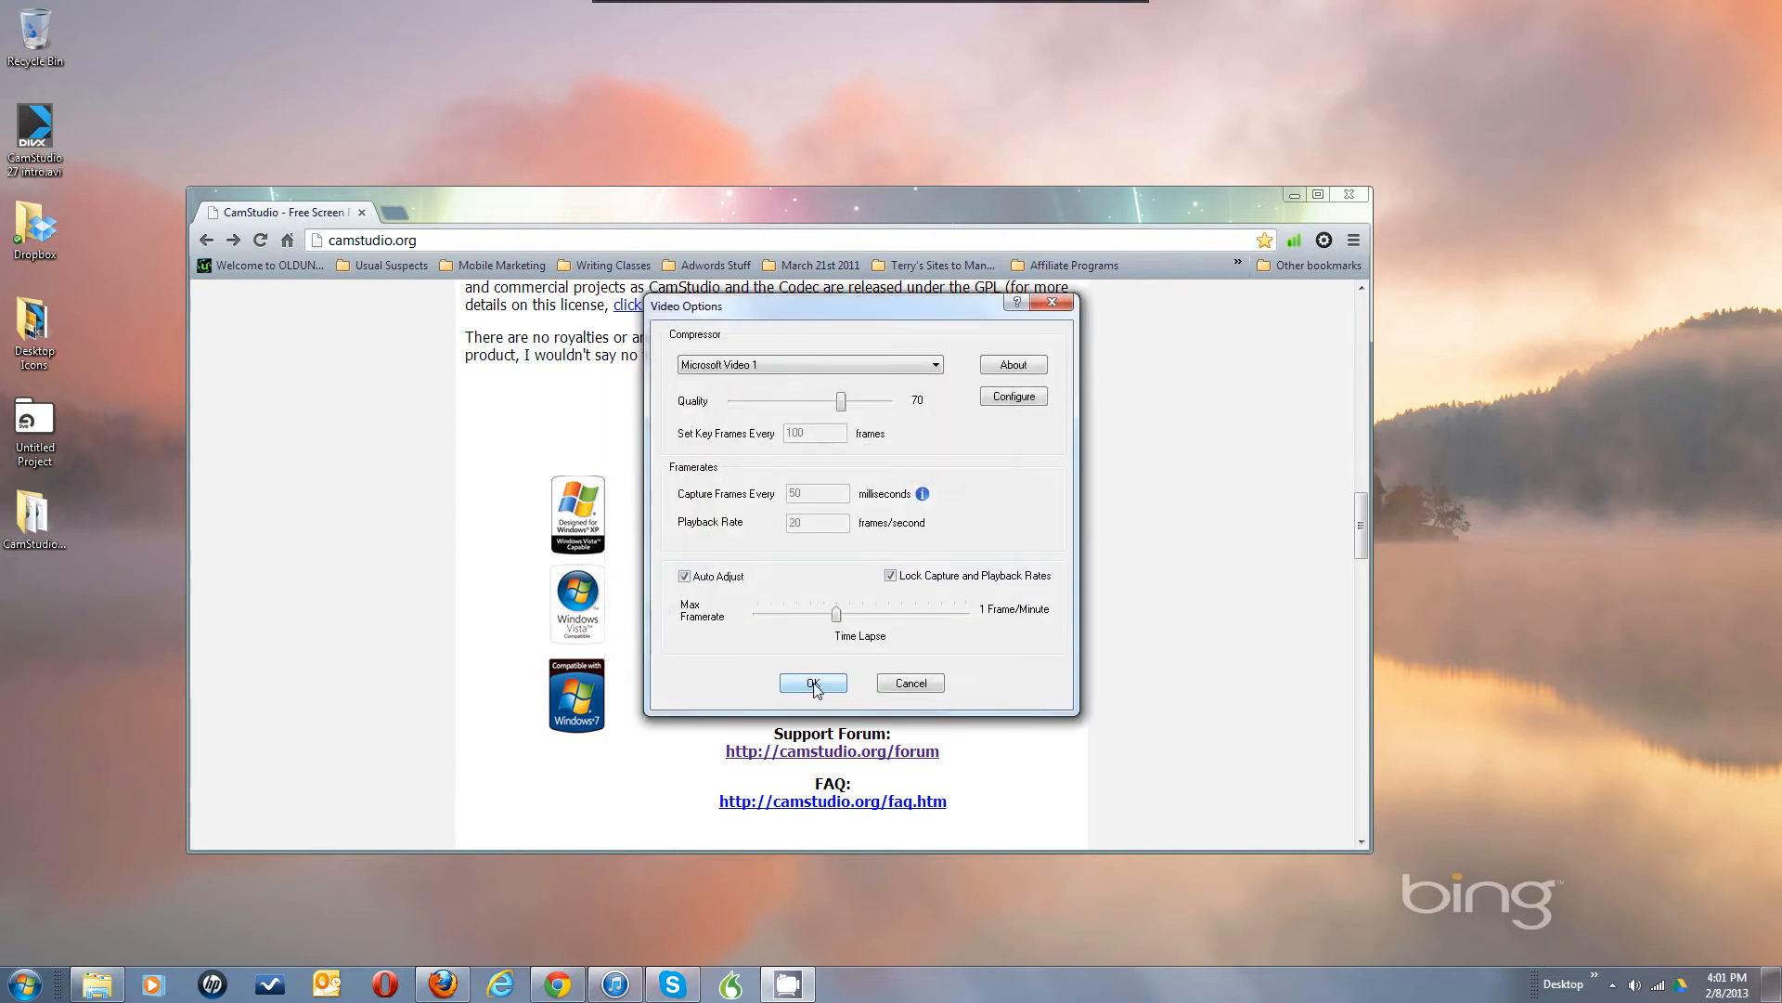
left_click(935, 367)
left_click(930, 365)
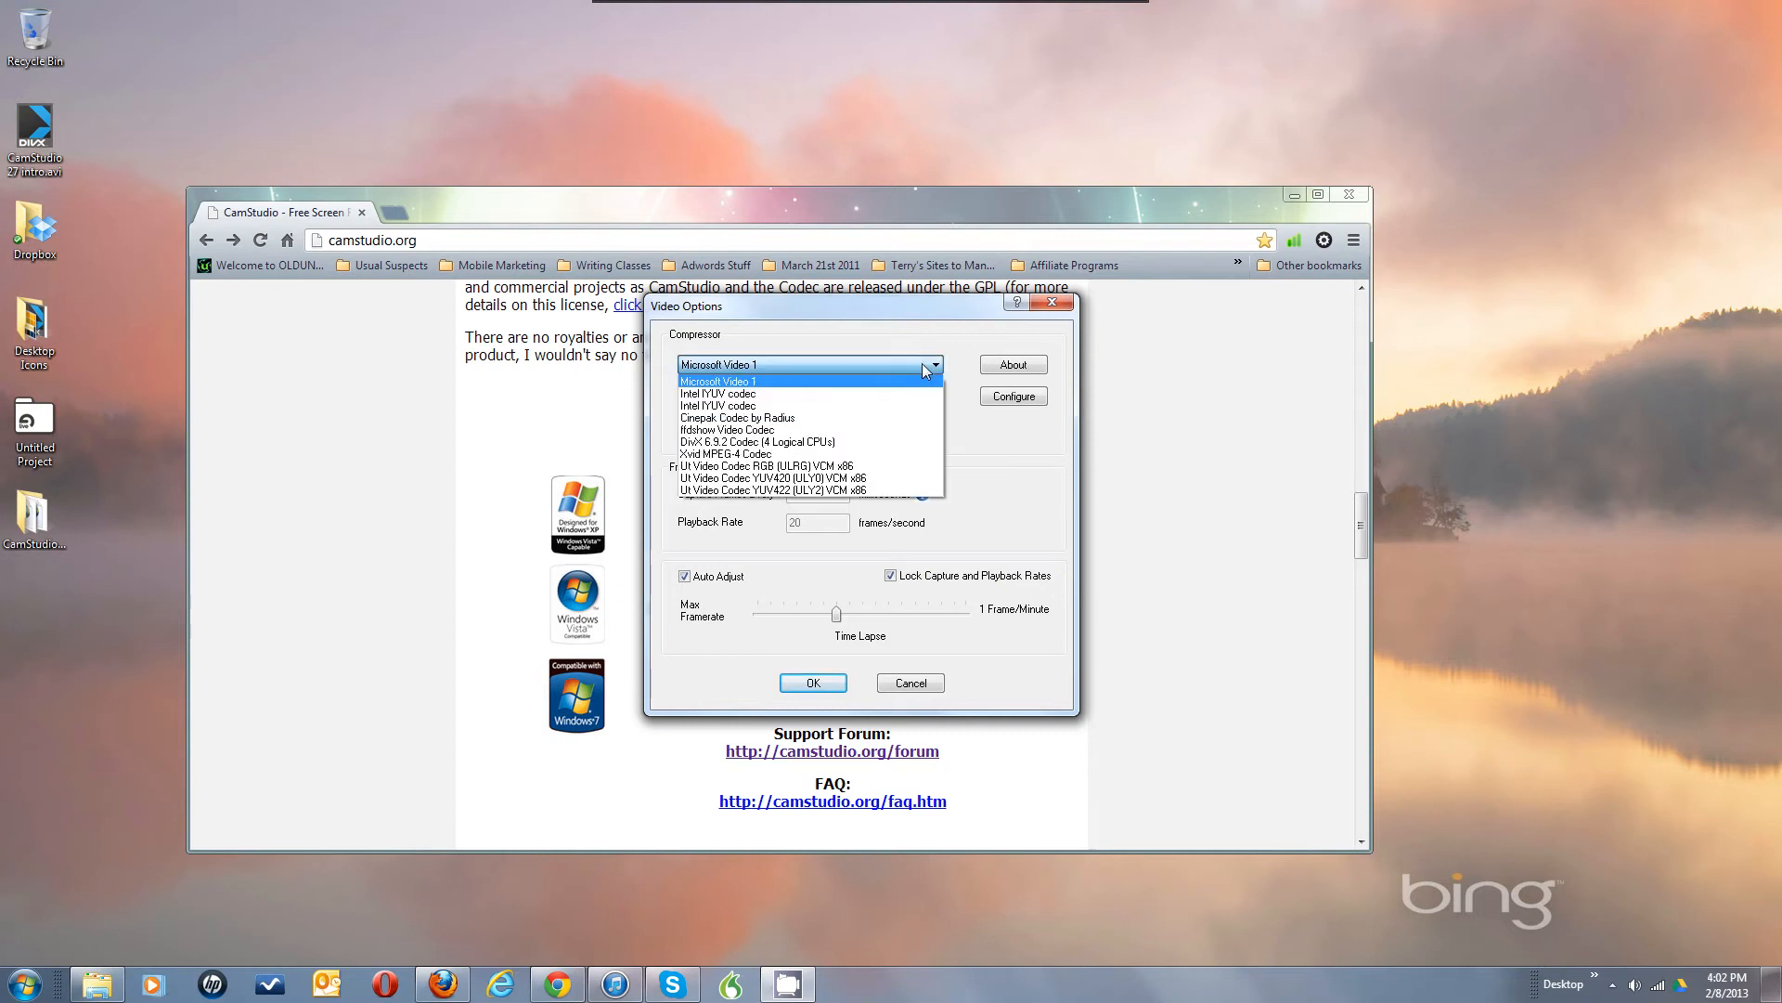
Step: Switch the compressor to Xvid MPEG-4 Codec and back to Microsoft Video 1
left_click(791, 454)
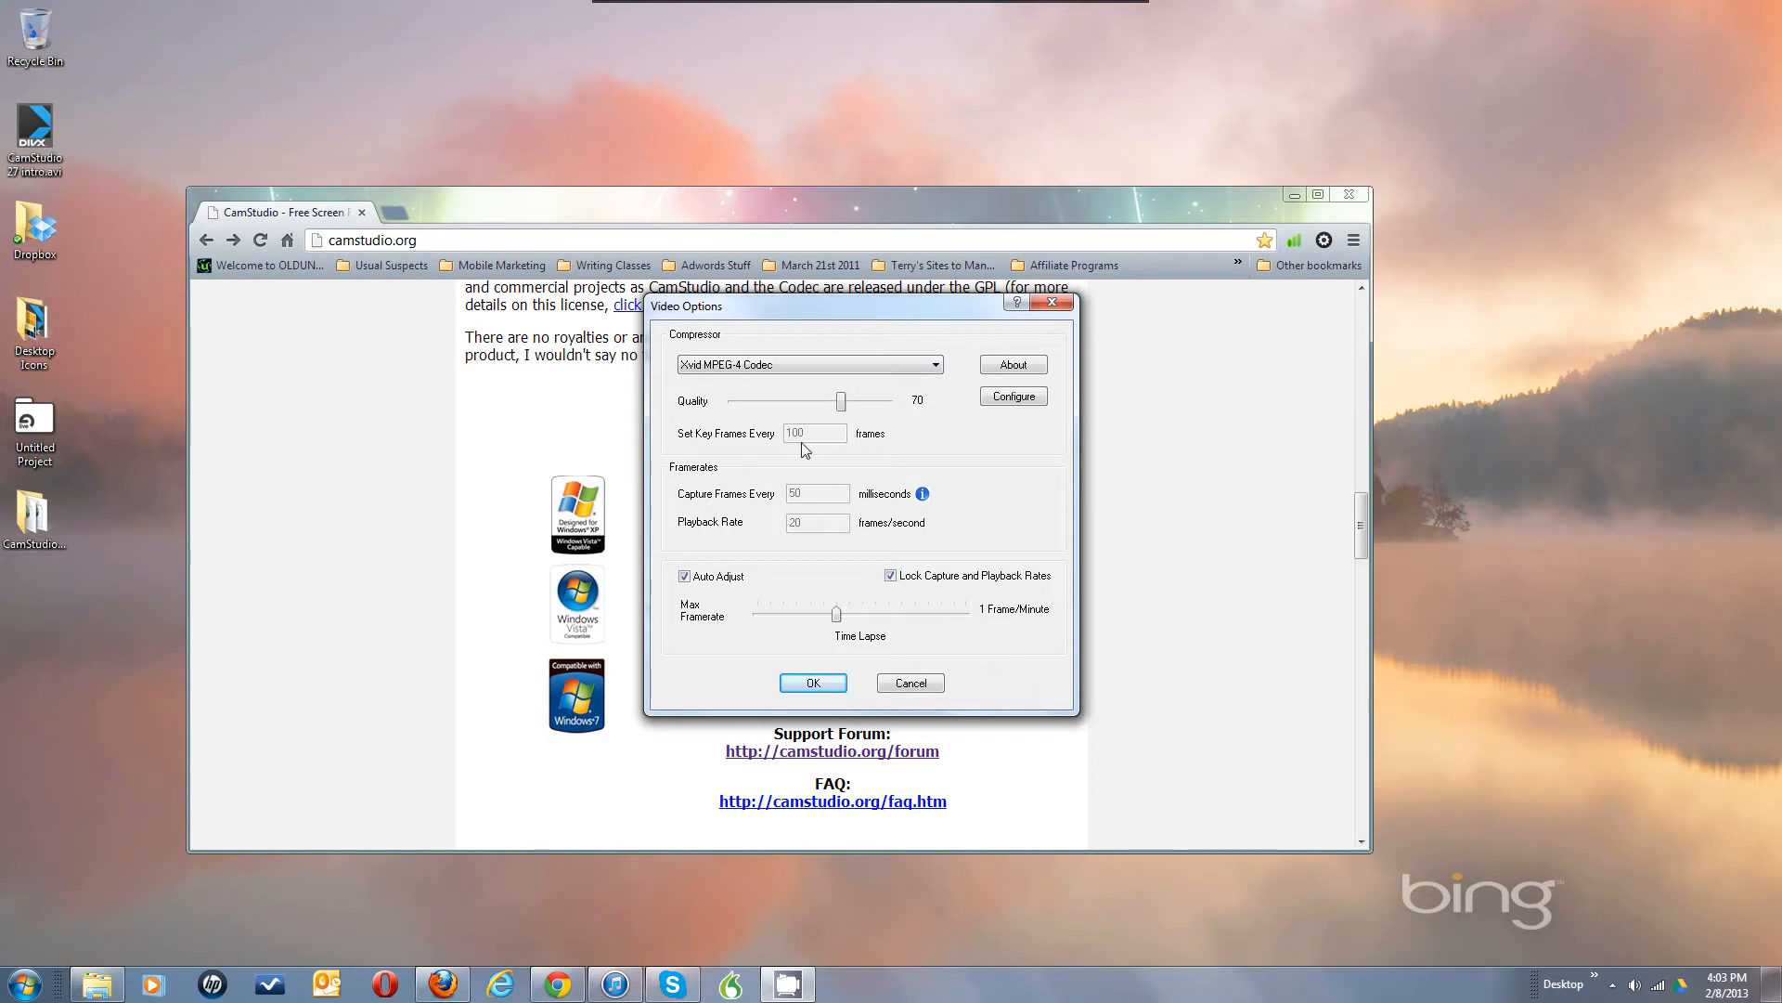
left_click(935, 365)
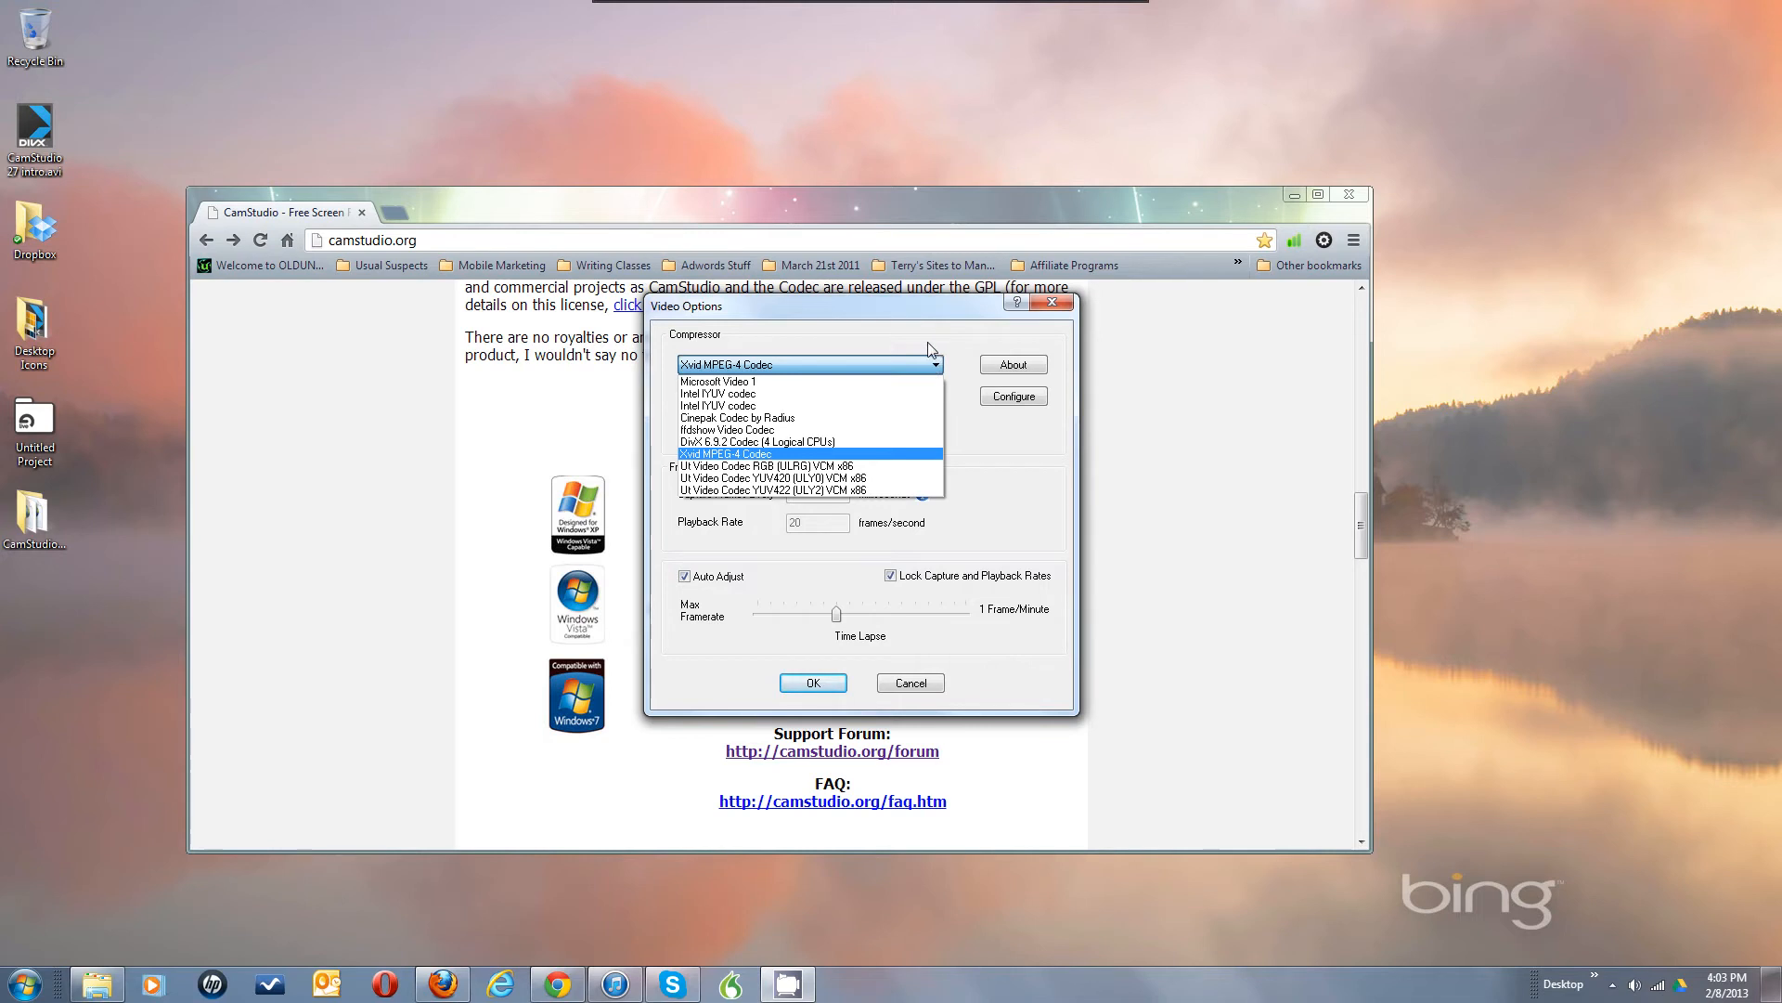
left_click(919, 380)
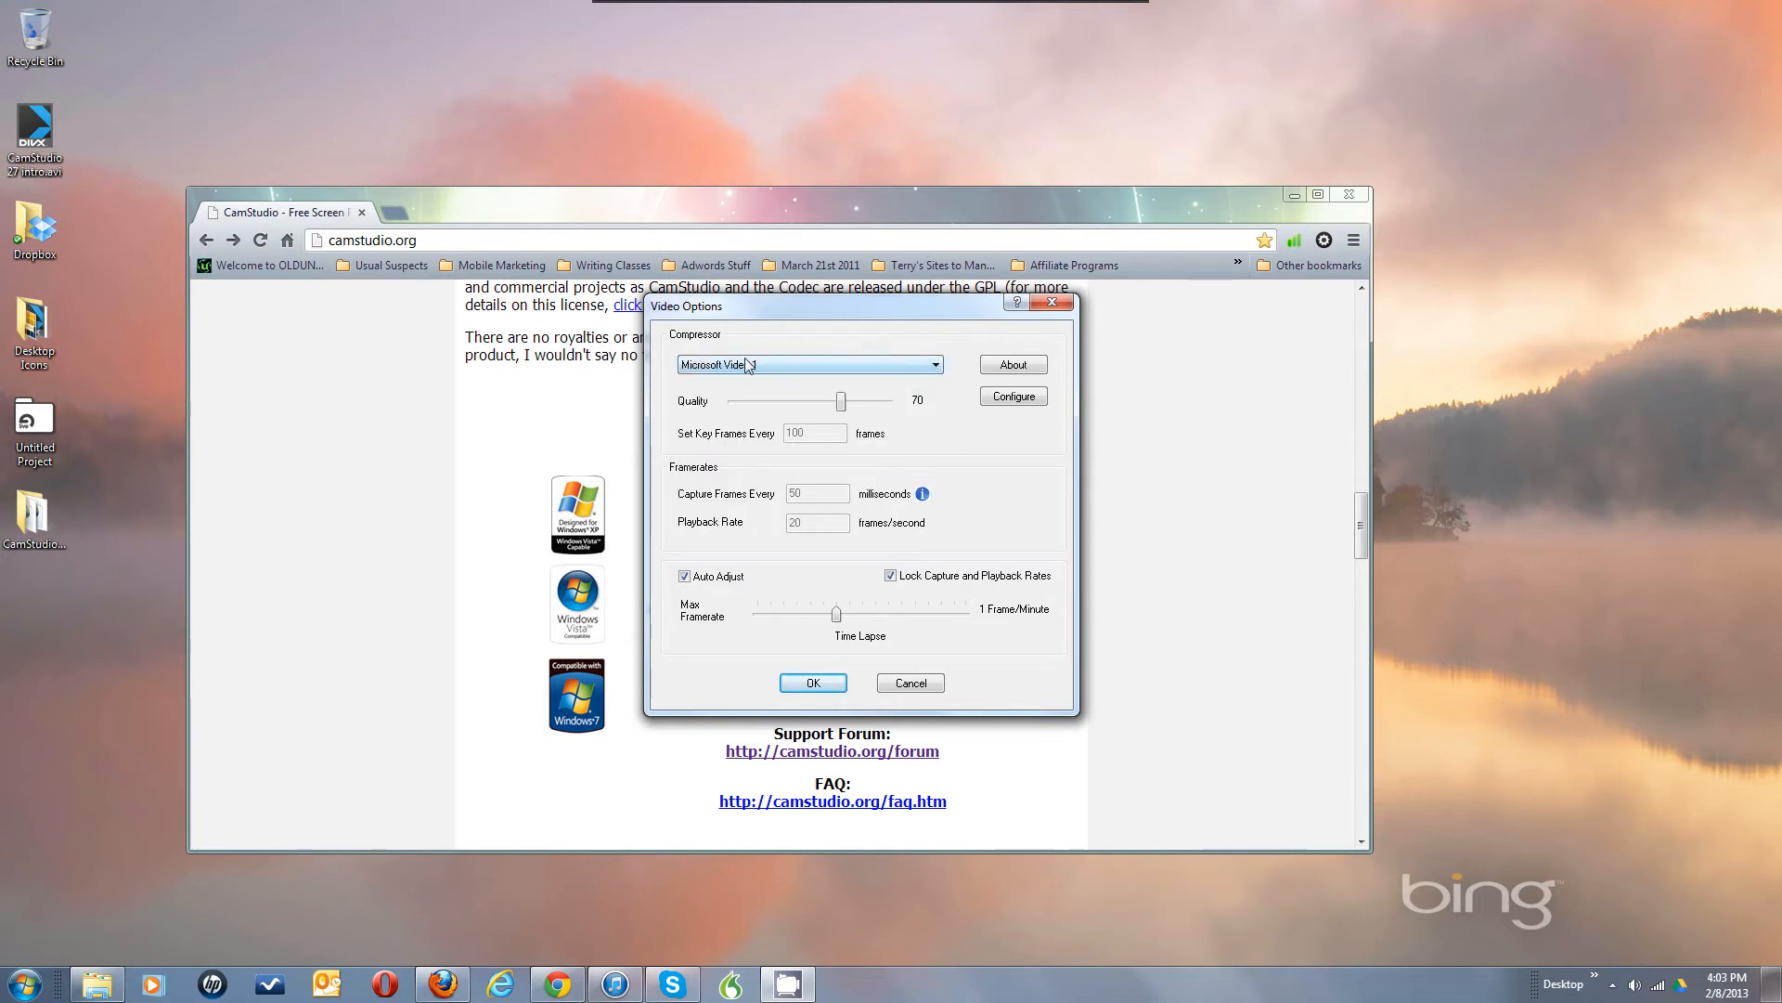
Step: Raise the compressor quality to 100 and set the Microsoft Video 1 temporal quality ratio to 0.91
left_click(844, 401)
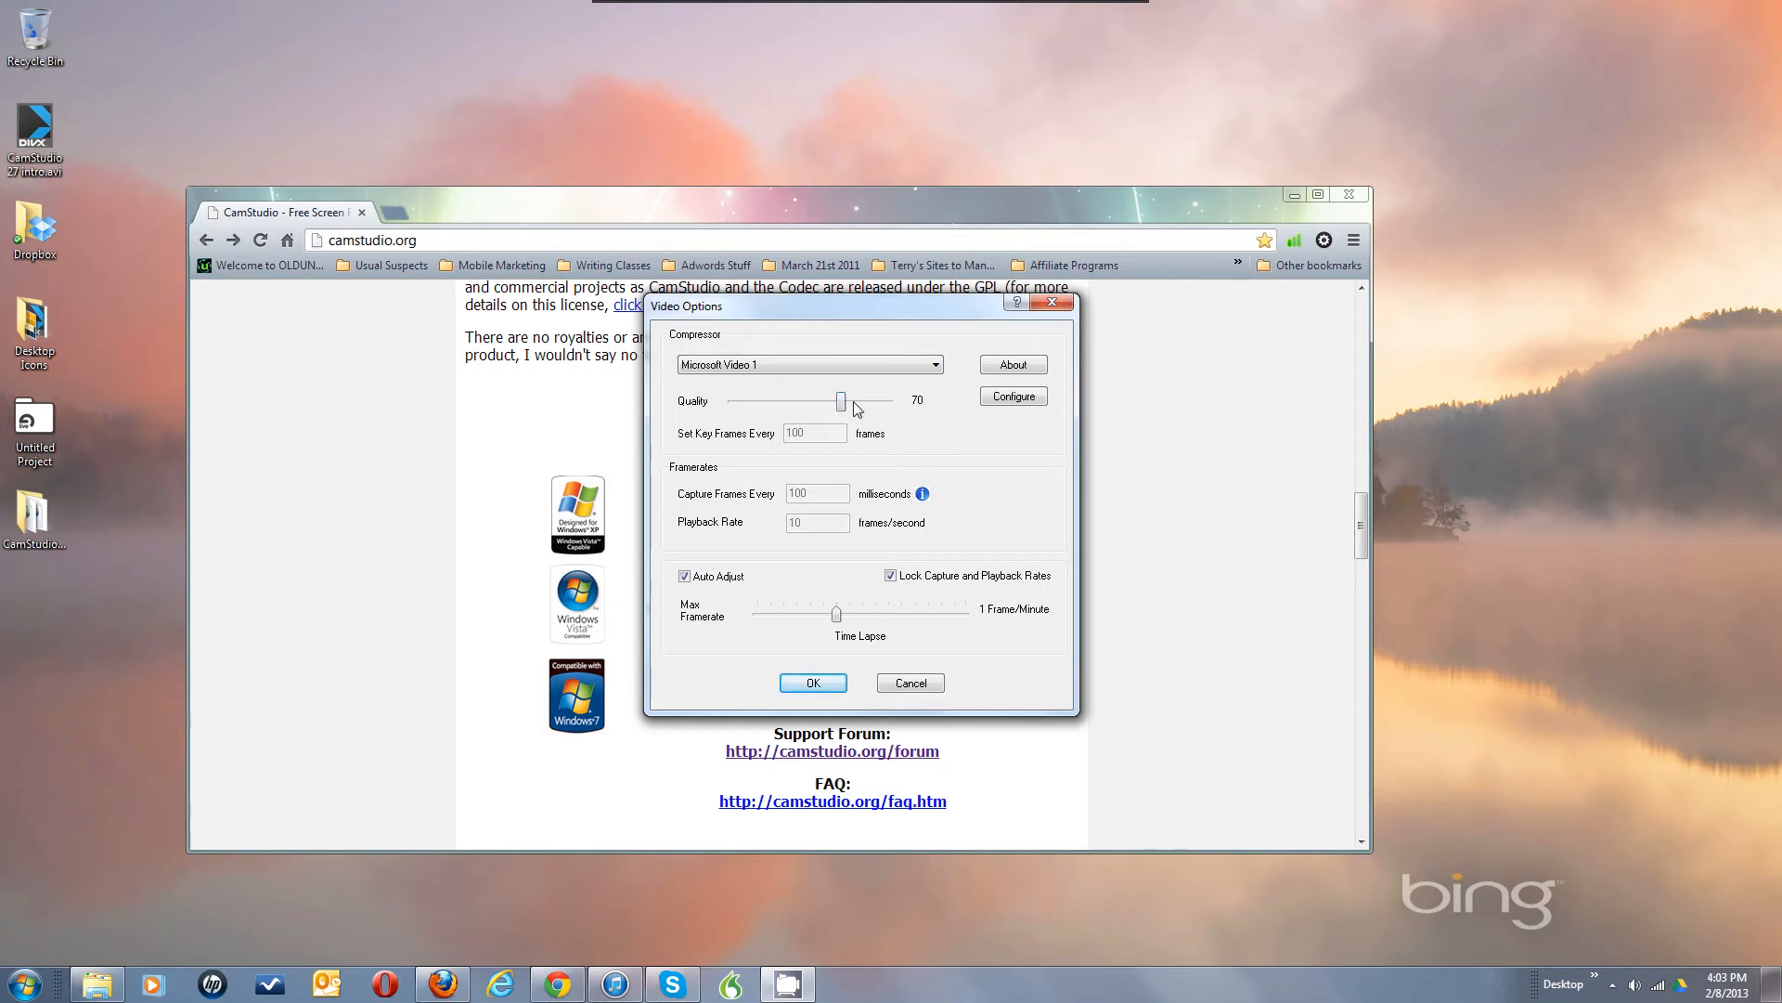
left_click_drag(839, 402, 913, 420)
left_click(1014, 398)
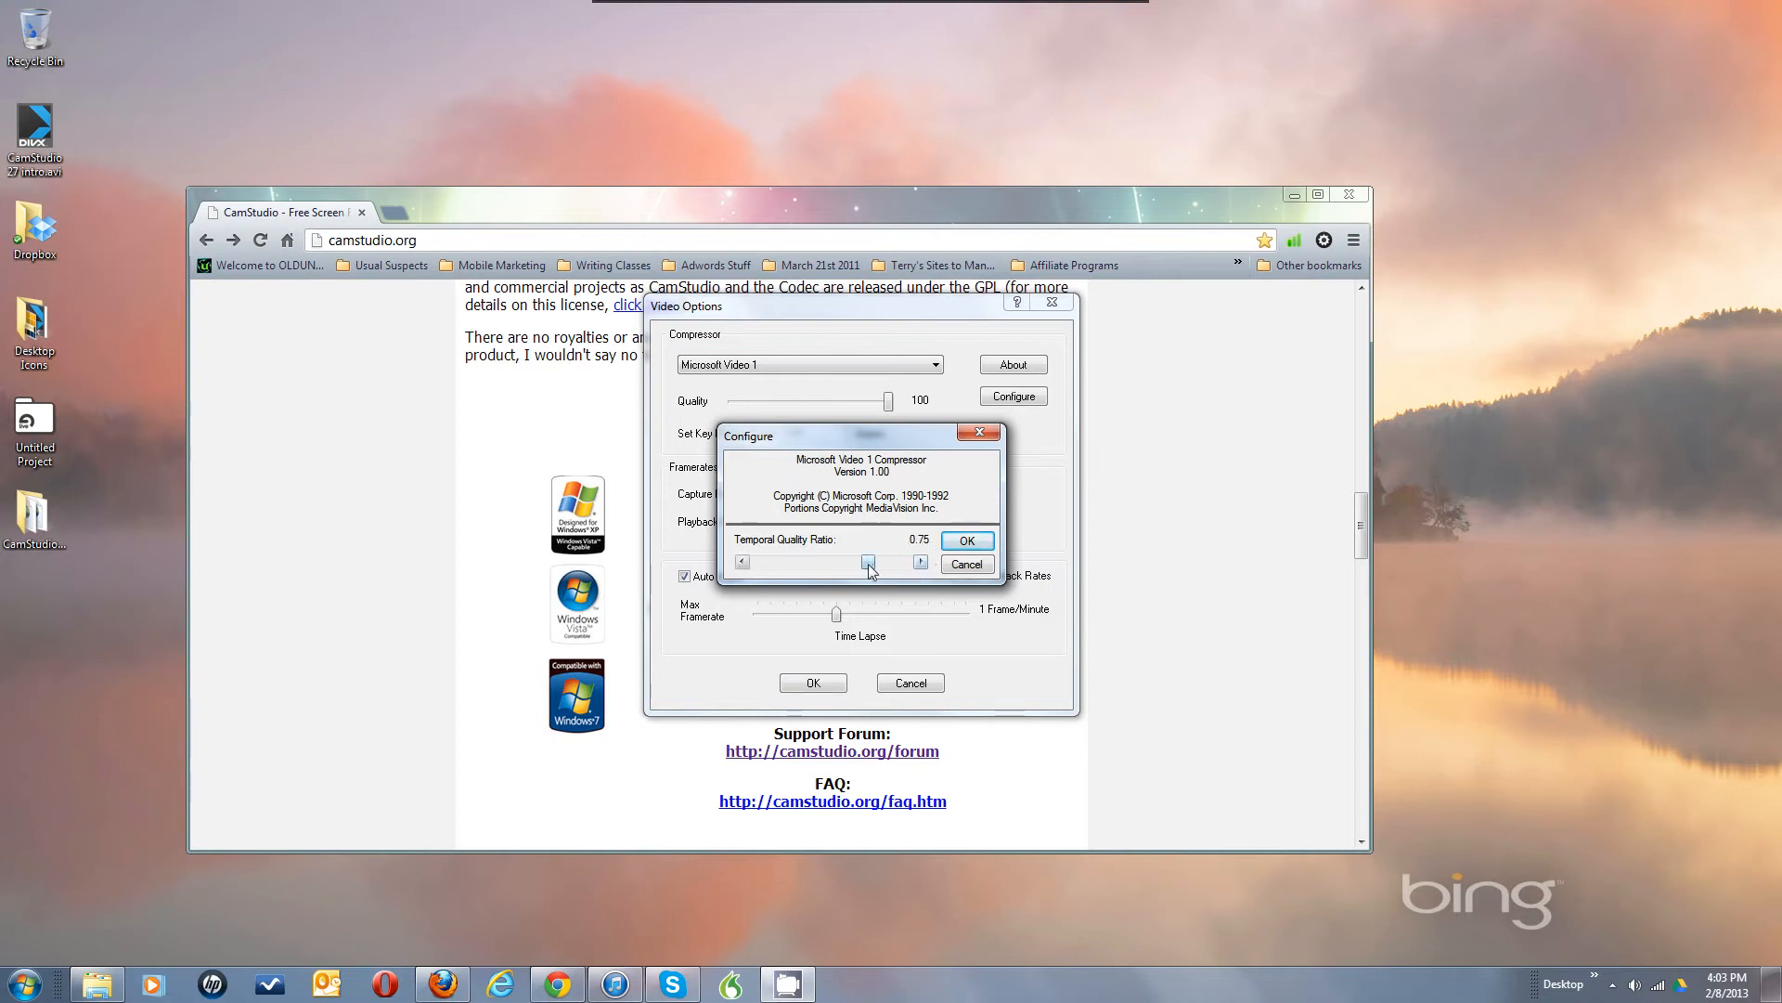
left_click_drag(870, 568, 894, 572)
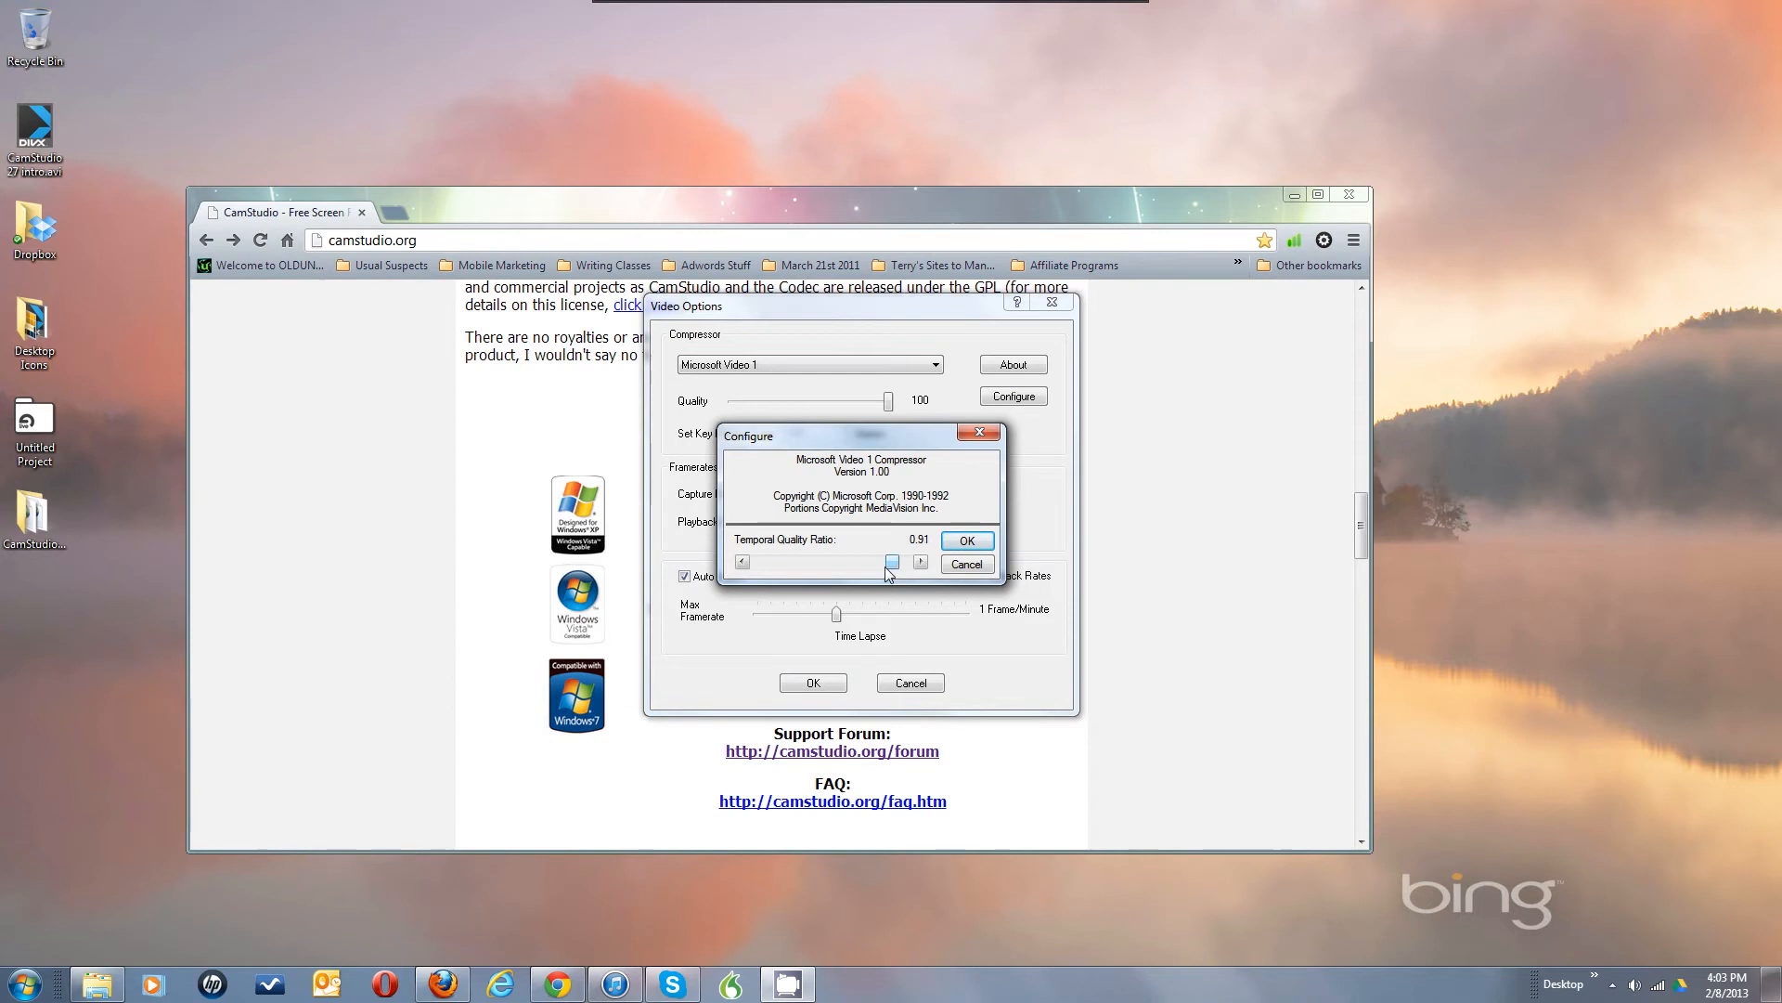
left_click(966, 542)
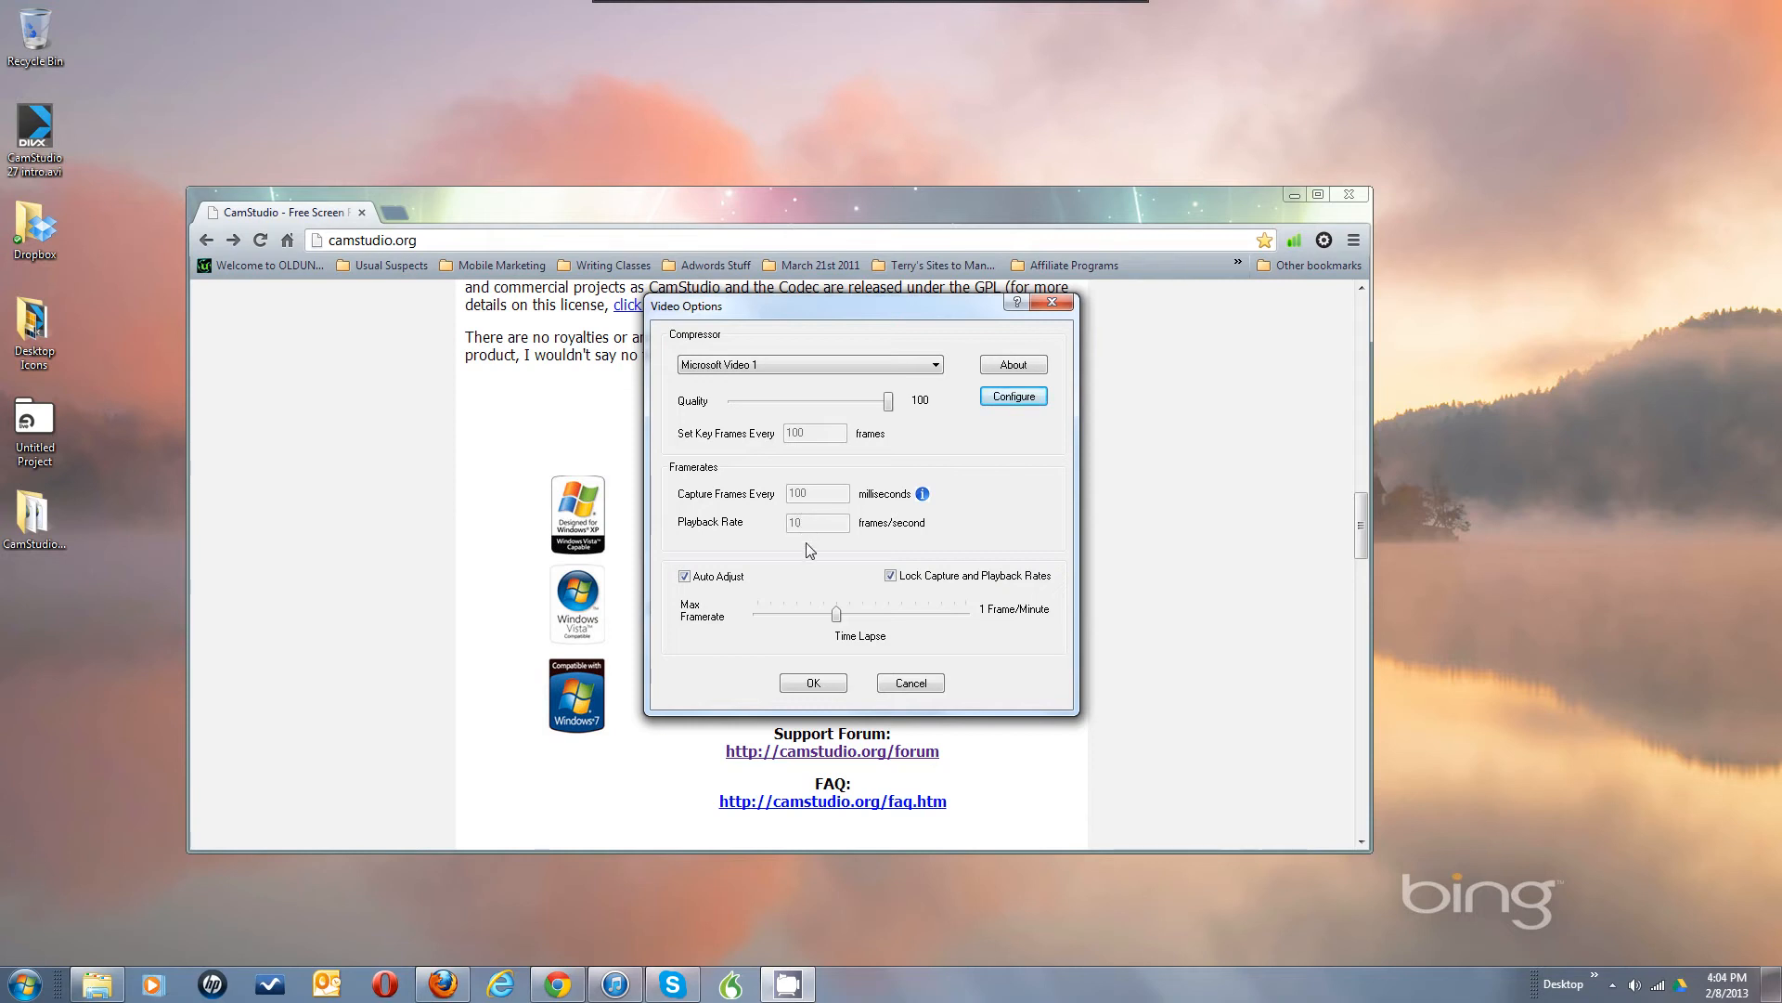
Step: Turn Auto Adjust off and on again, and try several Max Framerate slider positions around the original one
left_click(686, 577)
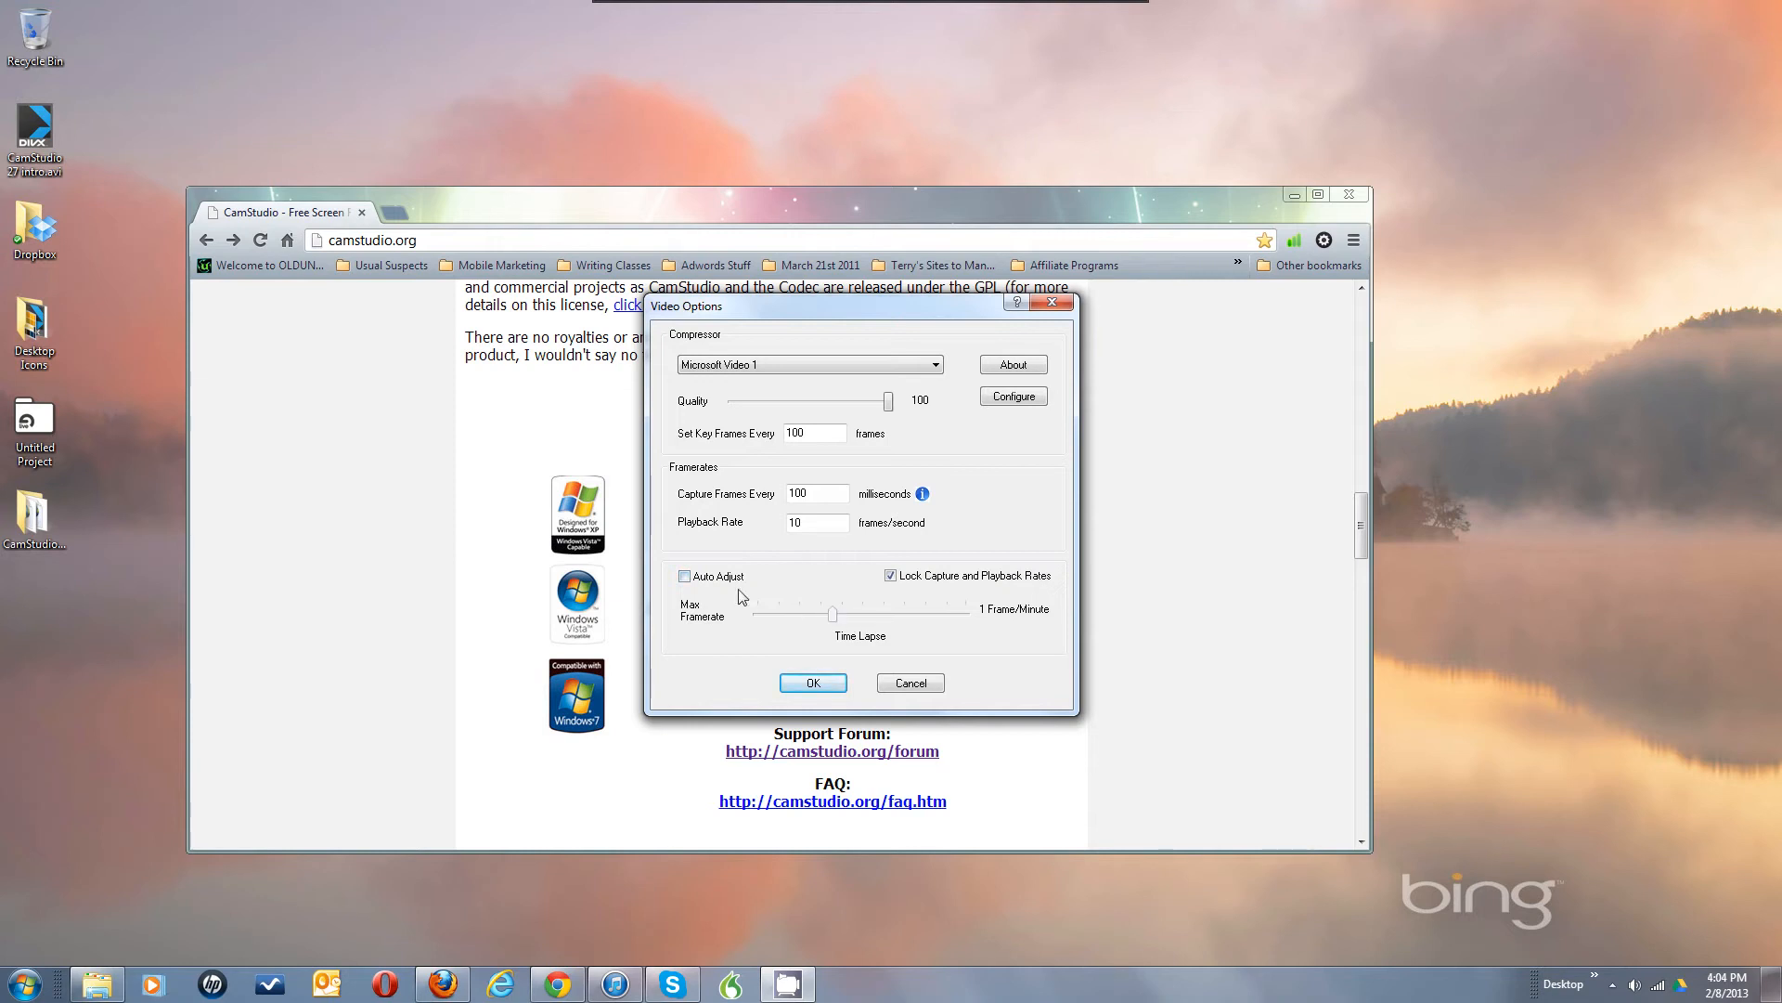
left_click(685, 575)
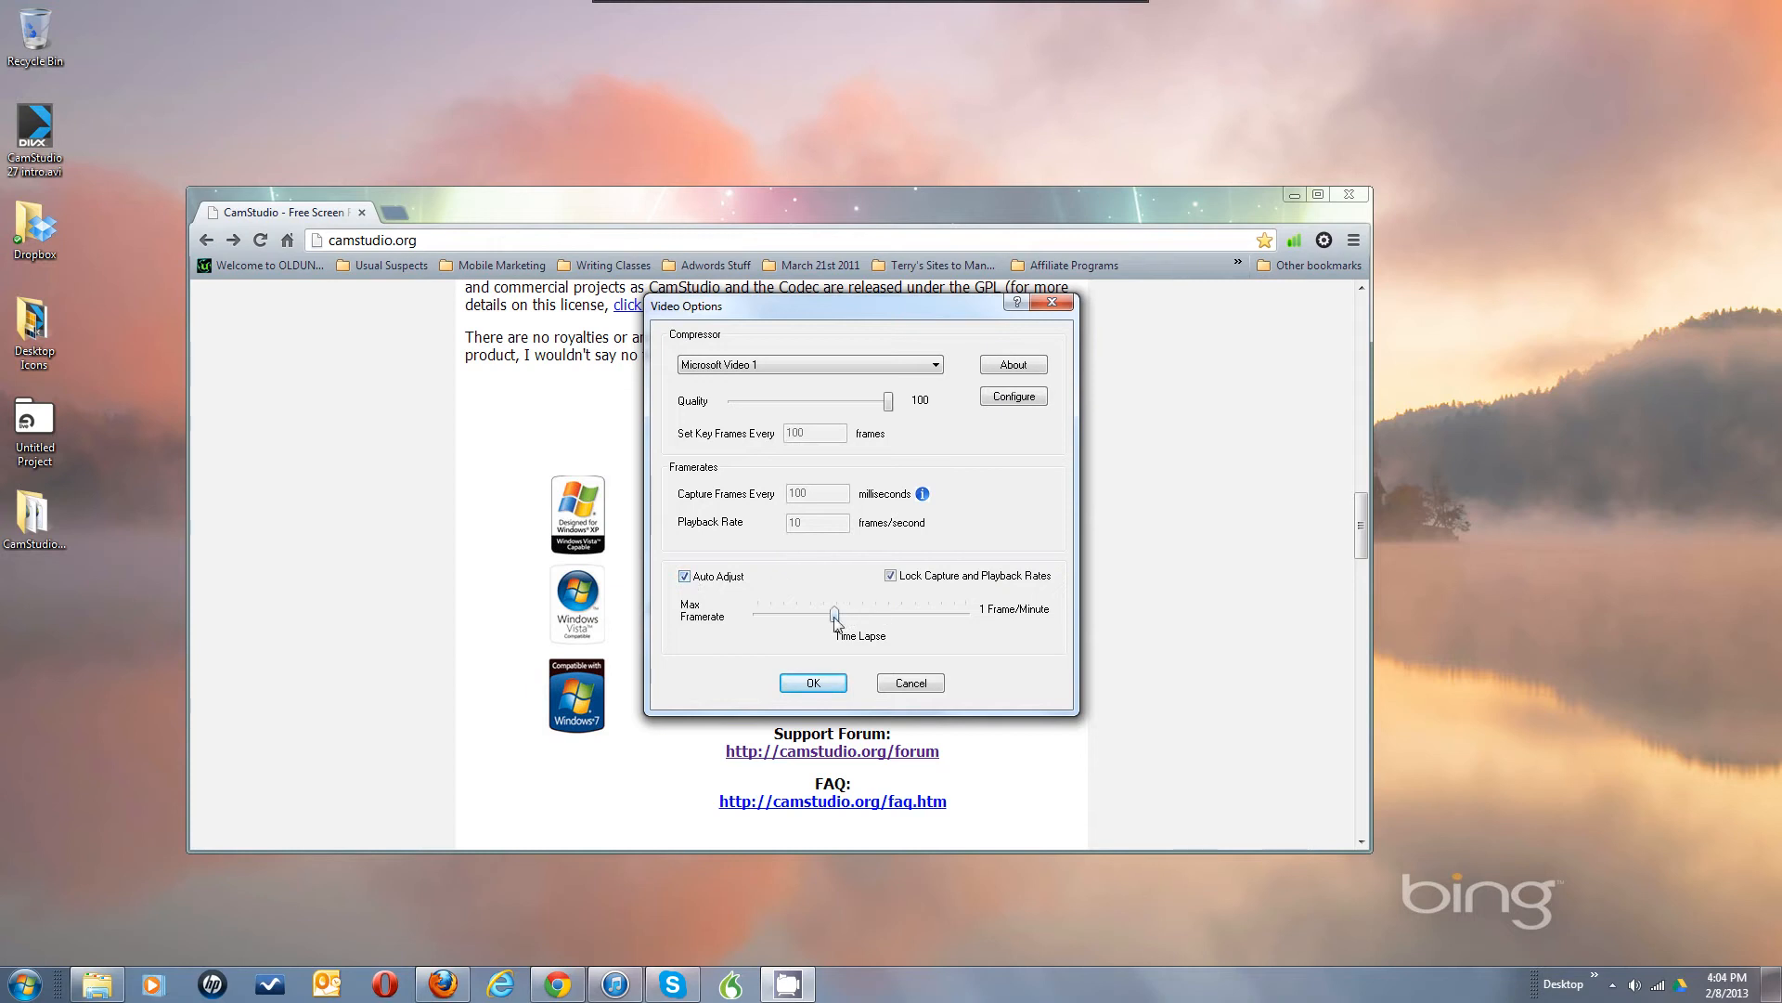
left_click_drag(834, 620, 843, 621)
left_click_drag(864, 614, 846, 615)
left_click_drag(846, 624, 834, 625)
Step: Turn off Auto Adjust and set key frames to every 200 frames
left_click(687, 578)
left_click(792, 433)
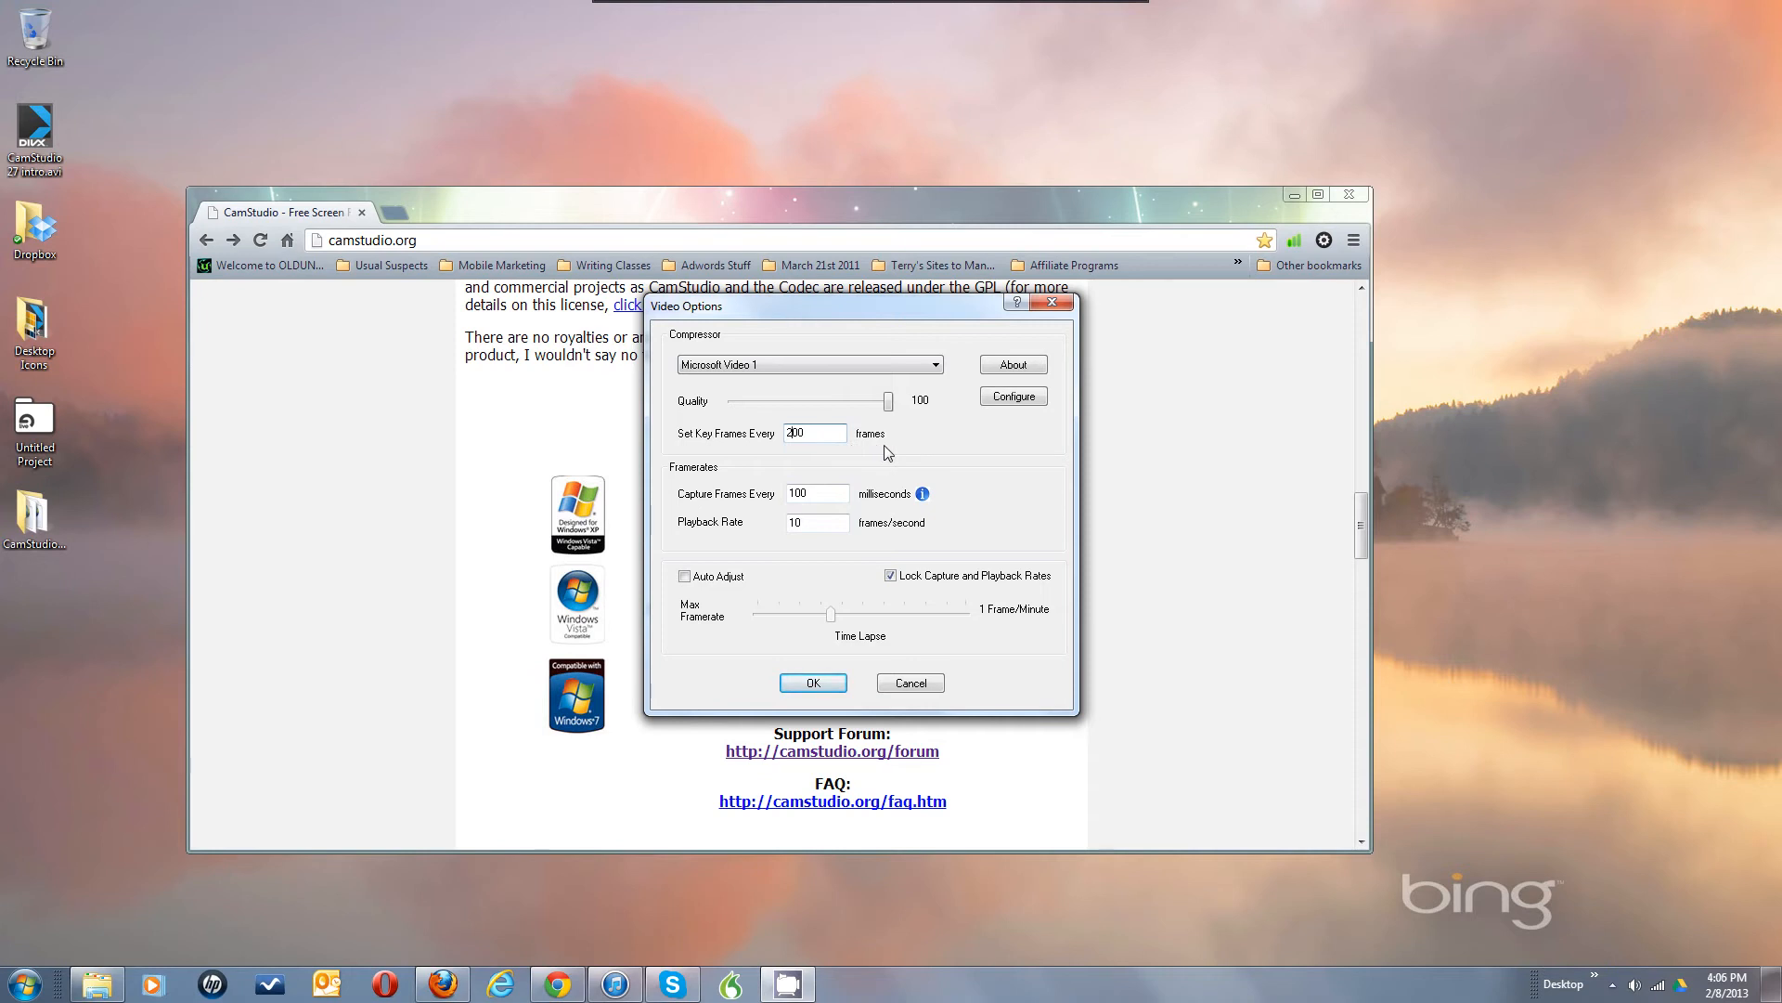
Step: Change the compressor to Xvid MPEG-4 Codec and review the other codecs in the list
left_click(936, 365)
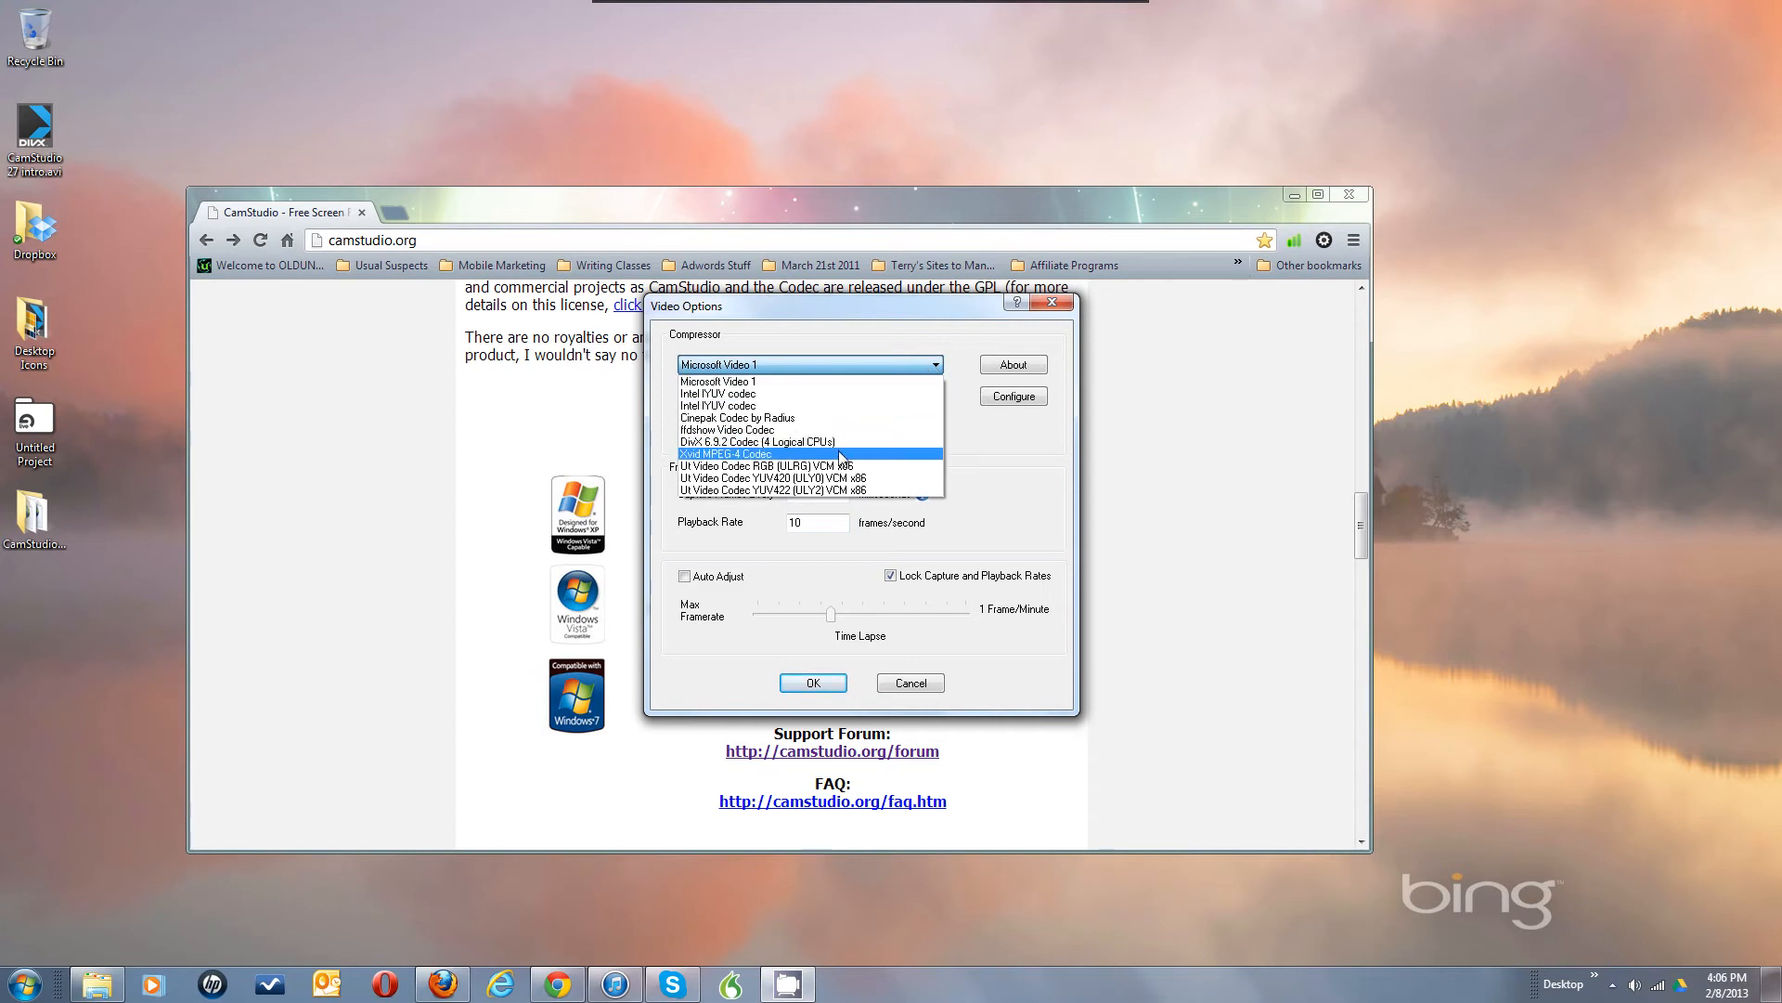
left_click(895, 454)
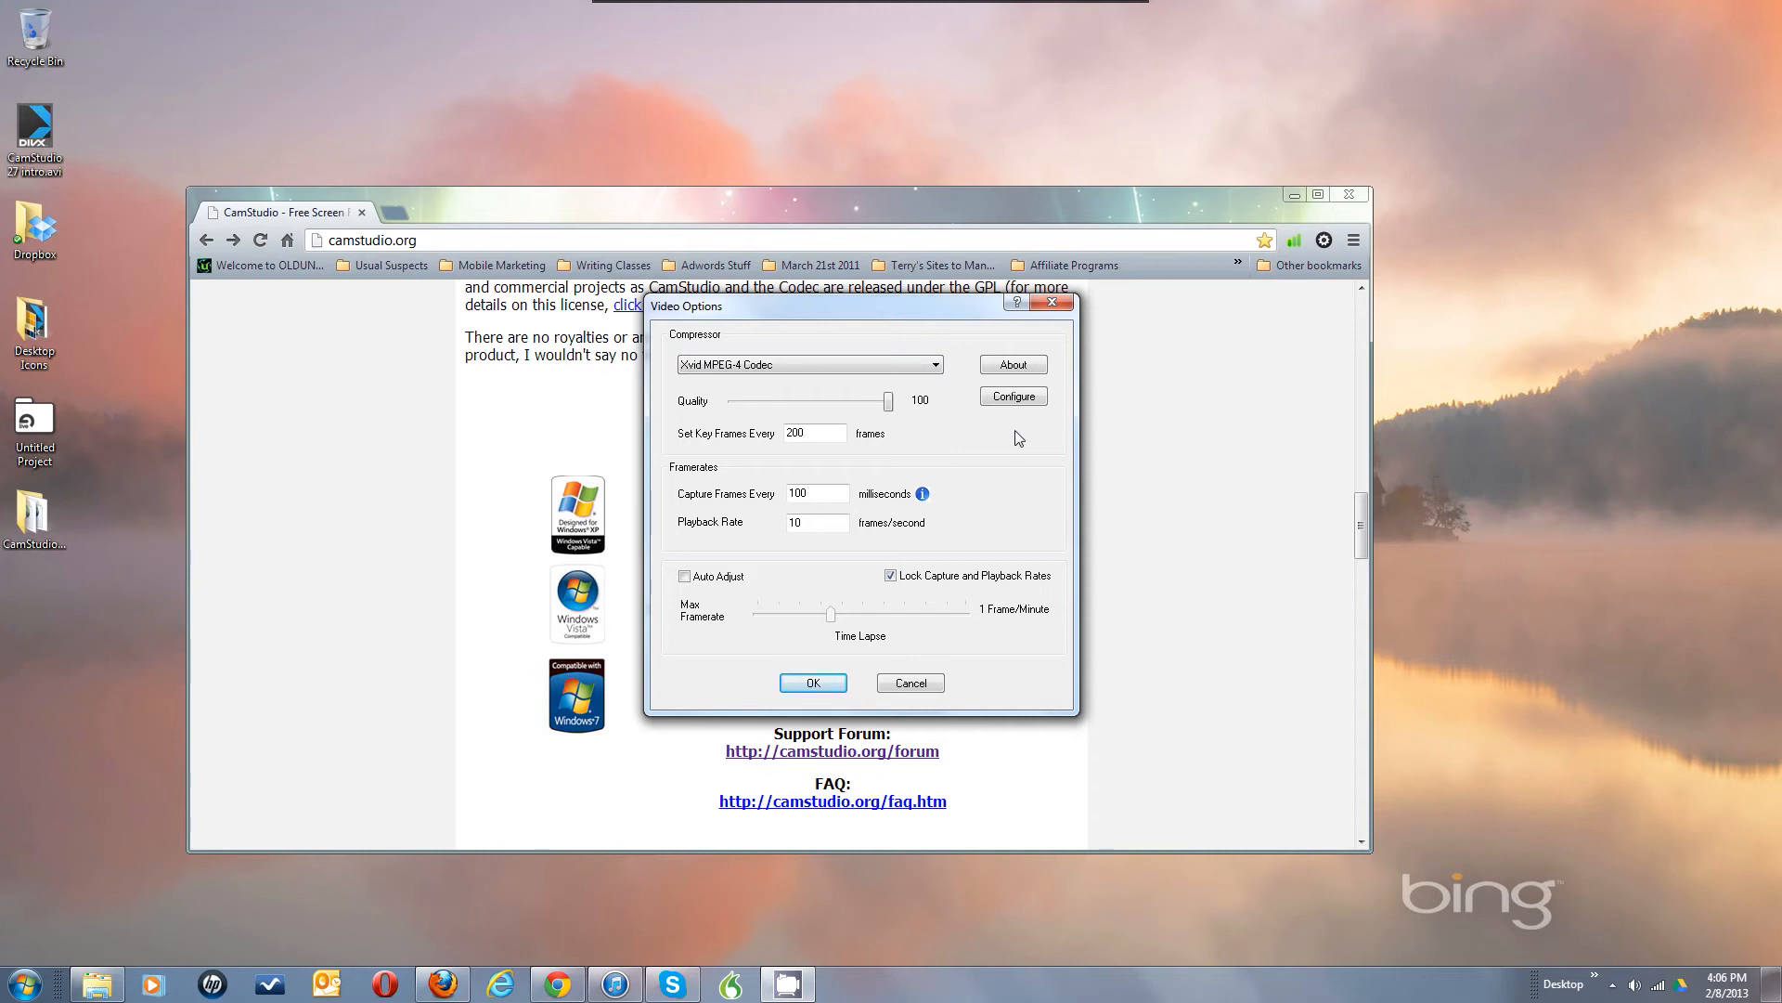
left_click(936, 367)
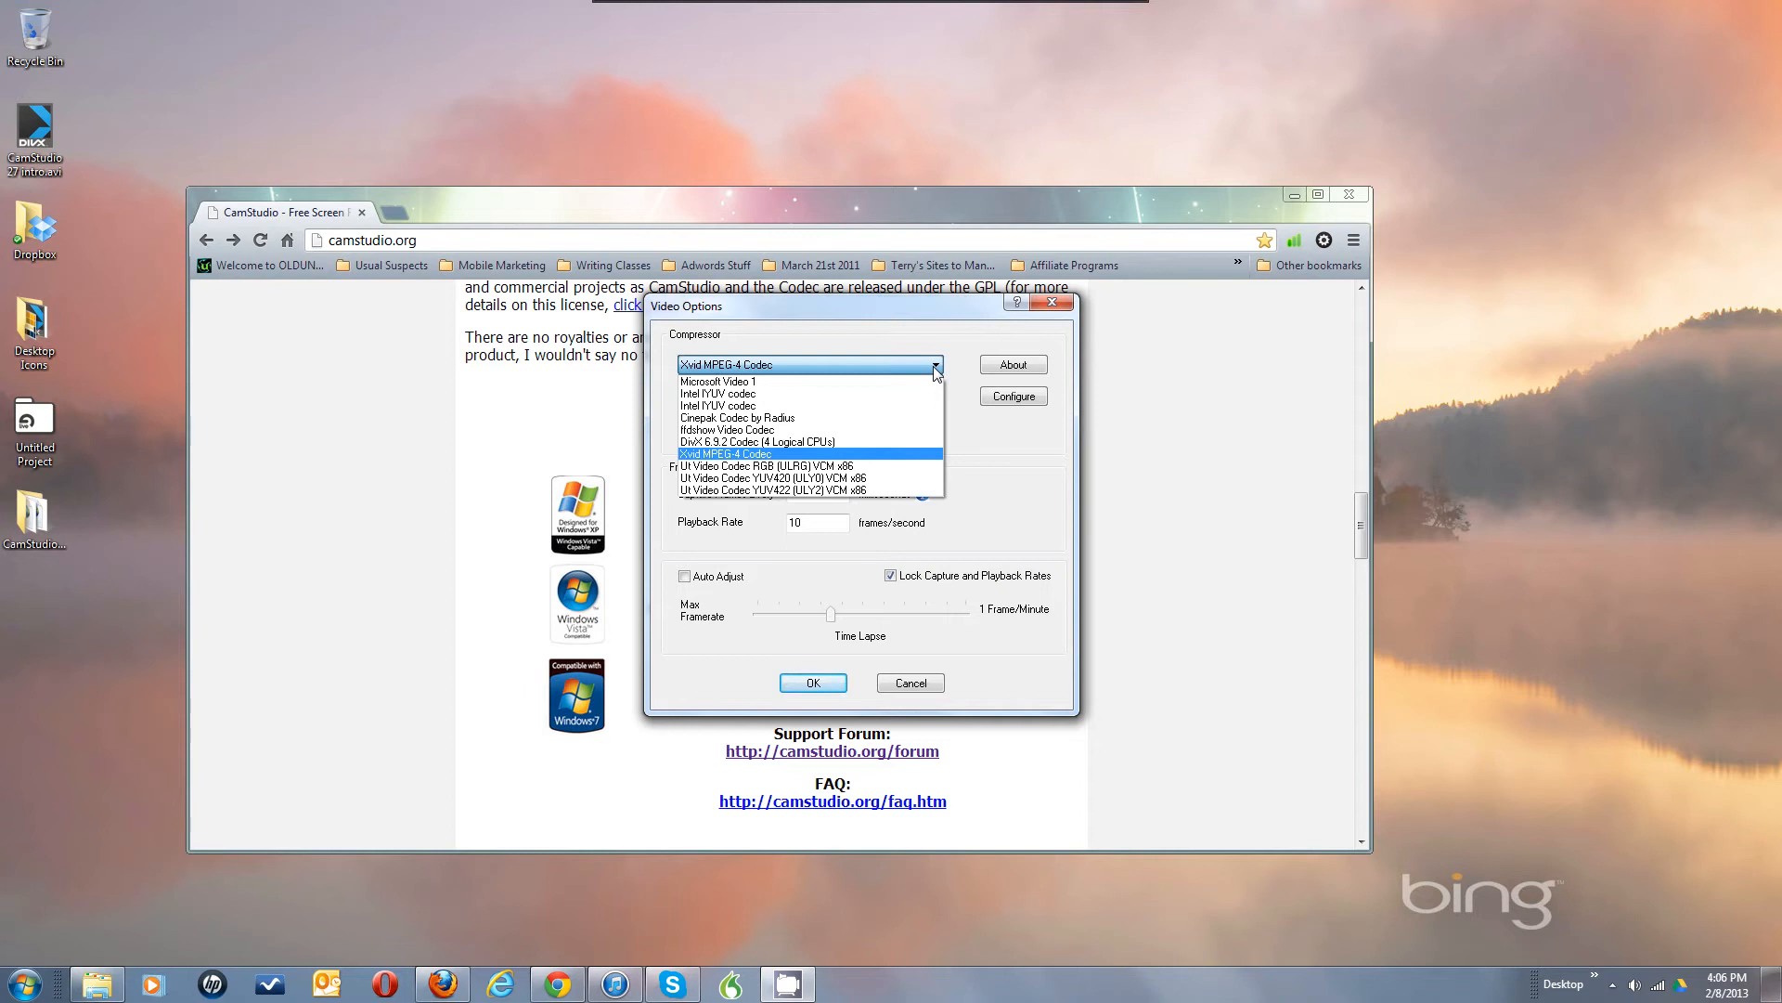
left_click(934, 365)
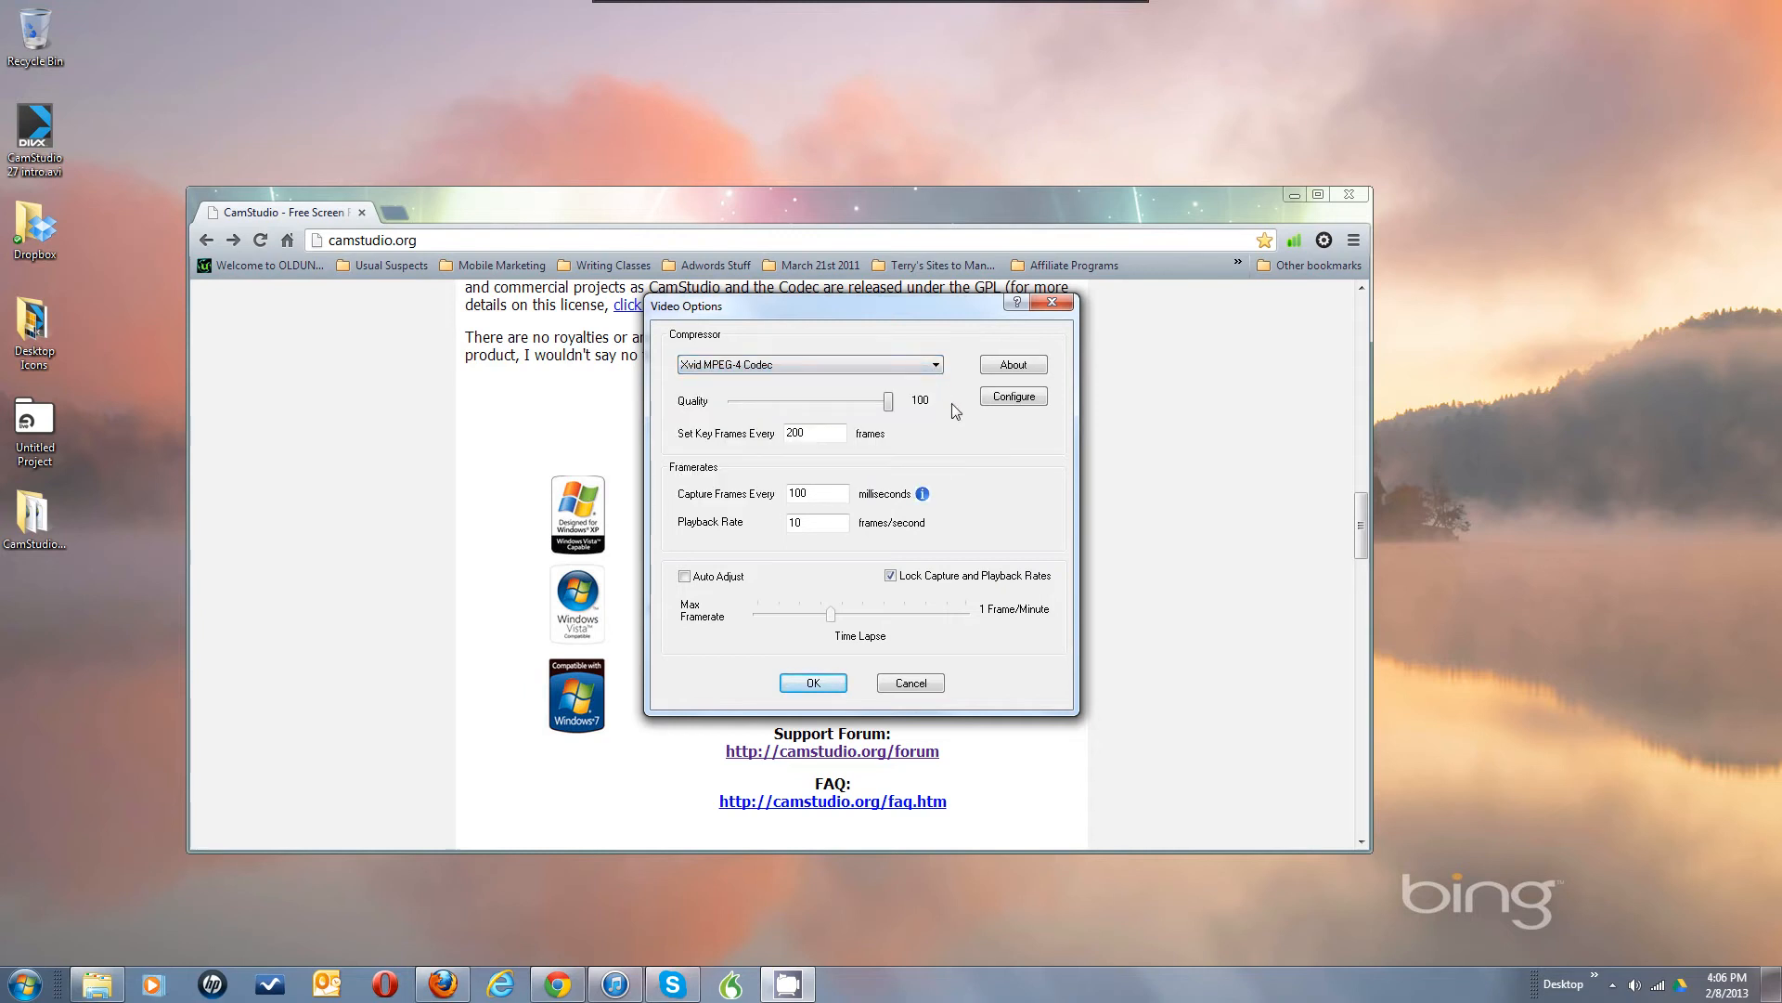
left_click(936, 365)
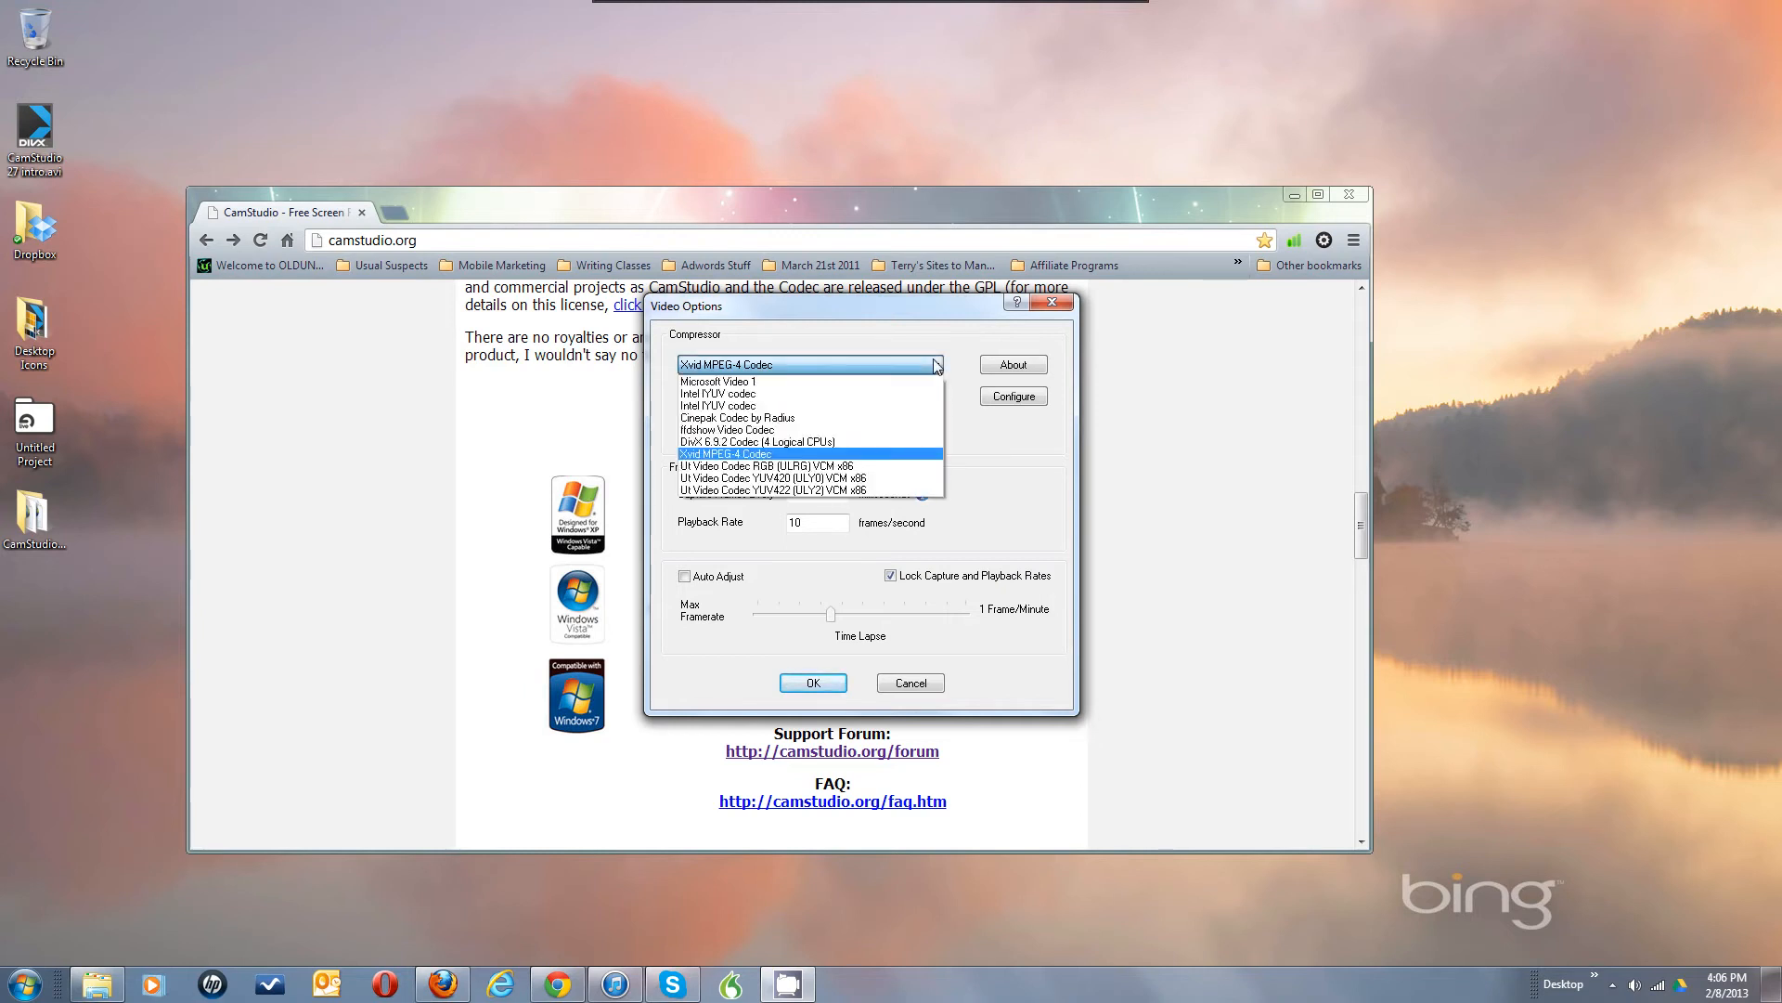
left_click(889, 461)
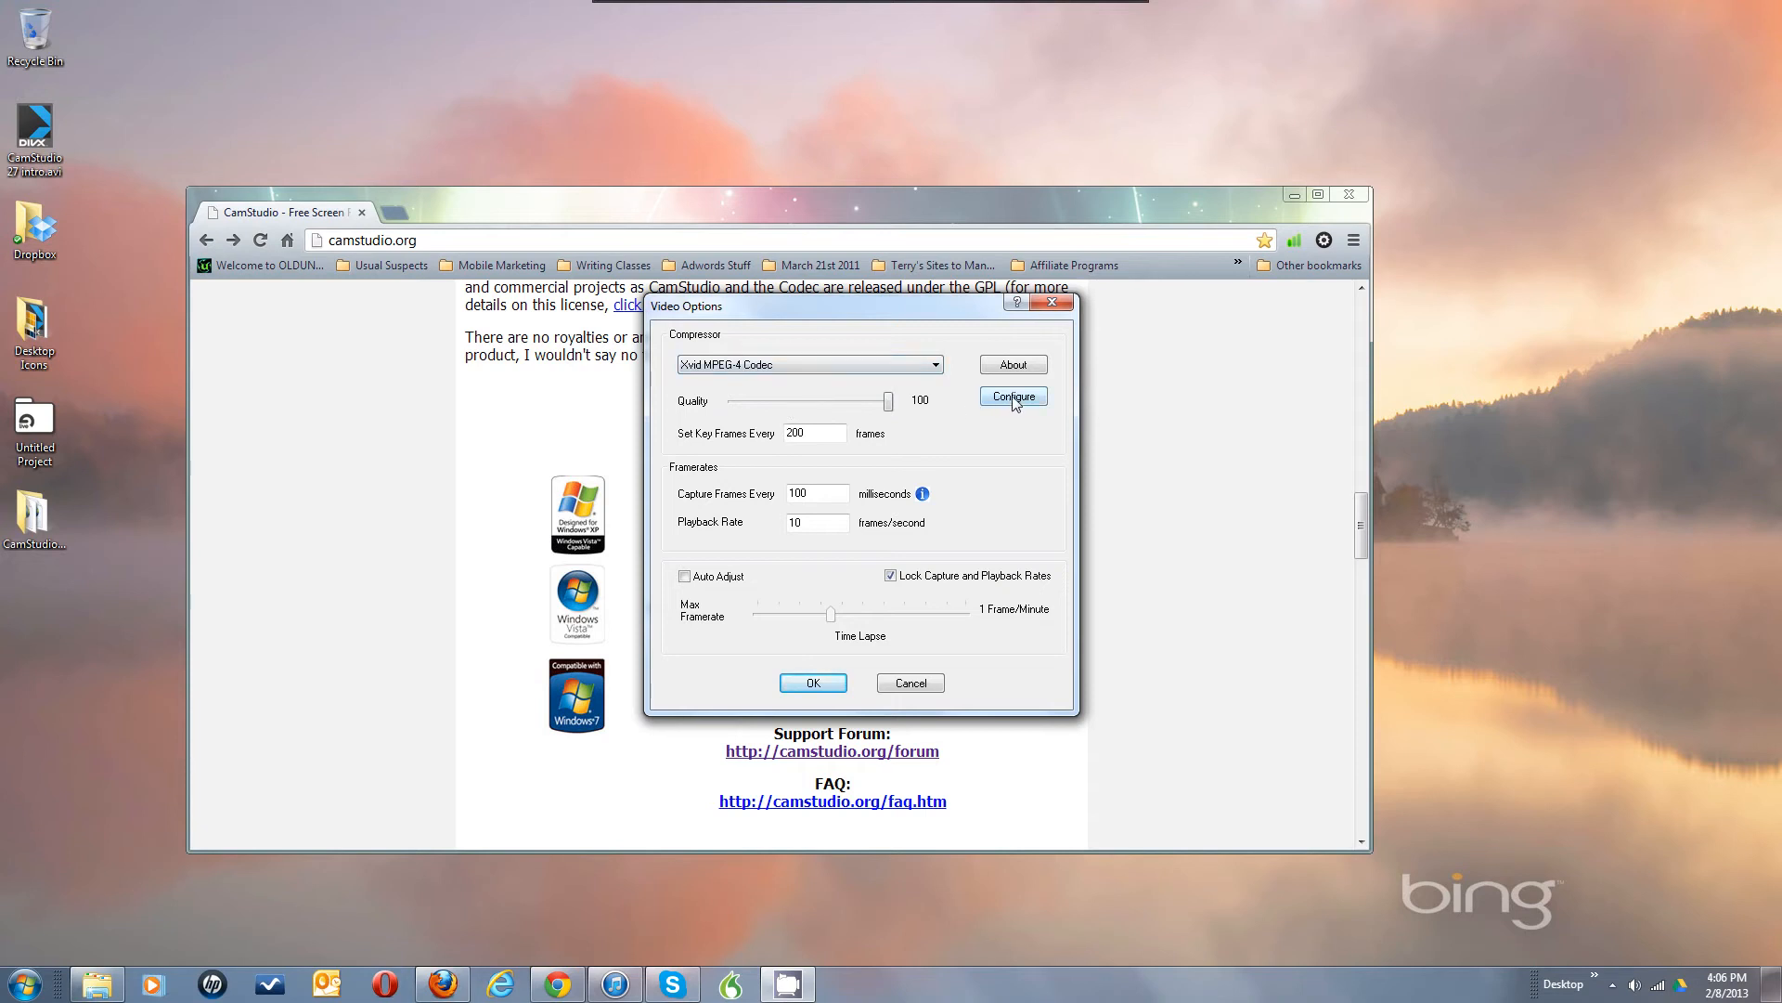
Step: Turn Auto Adjust back on and raise the Max Framerate slider slightly
left_click(685, 578)
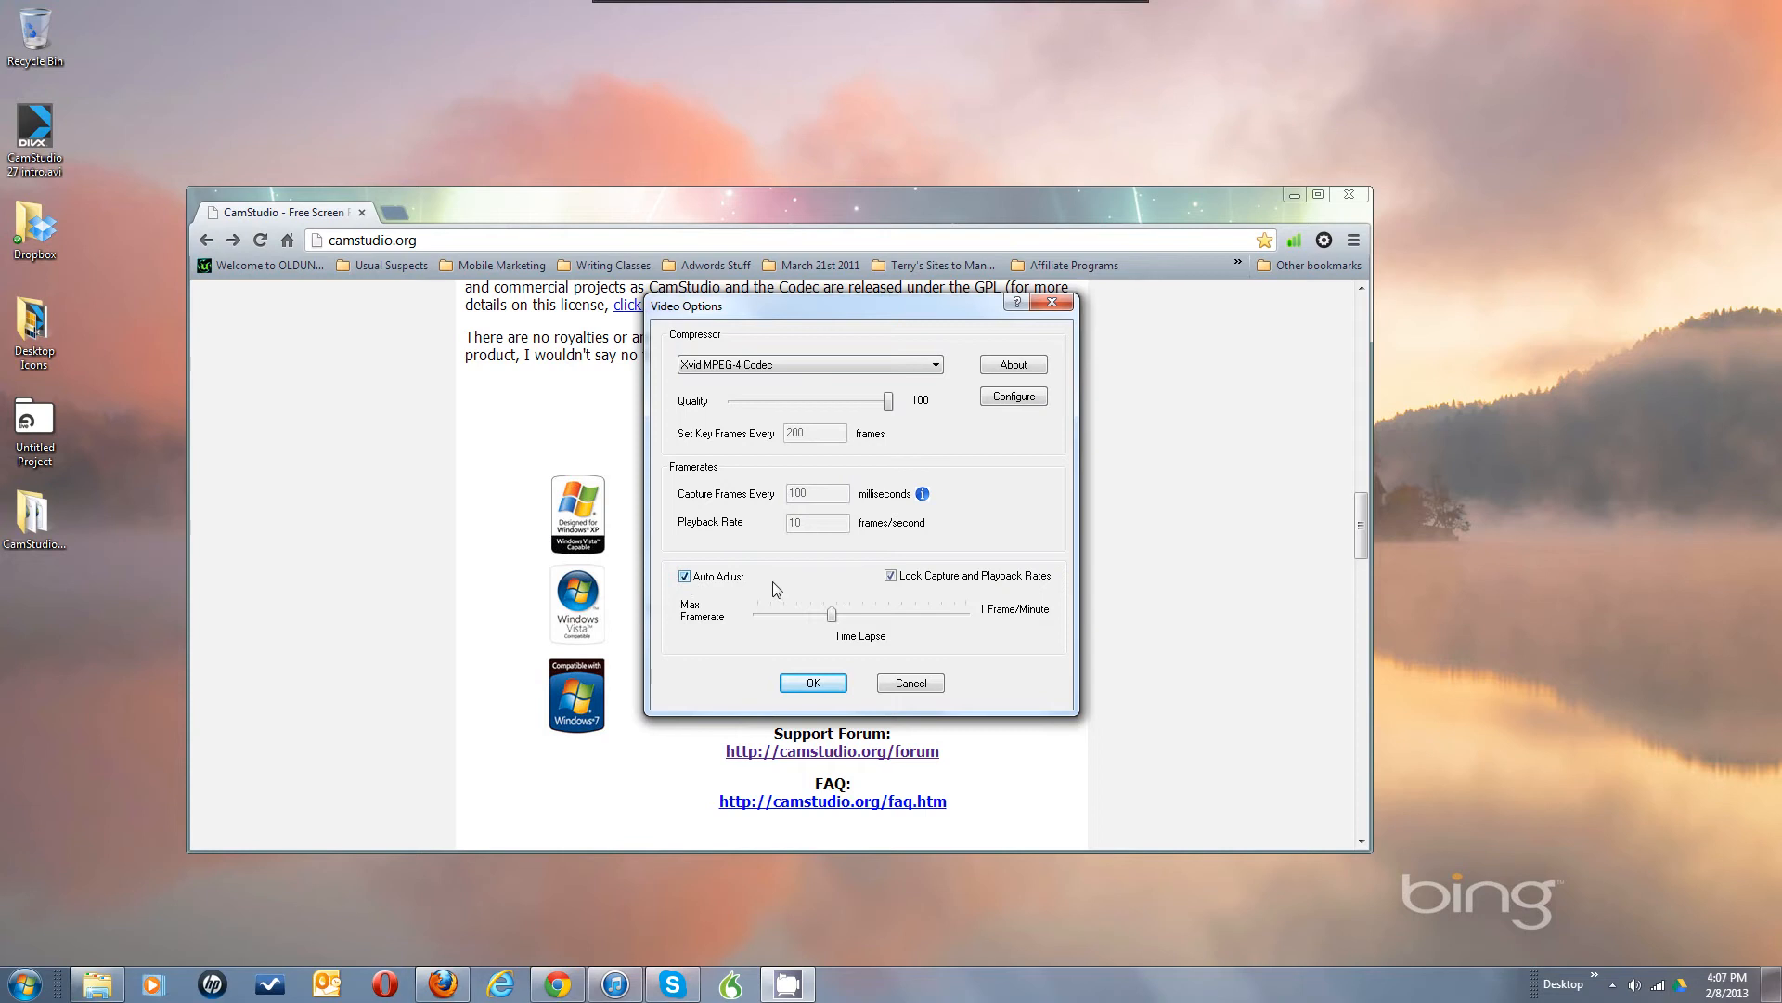
left_click_drag(837, 611, 842, 613)
Step: Open the Xvid codec configuration, try the Xvid Mobile profile, and set the profile to Xvid HD 720
left_click(1003, 399)
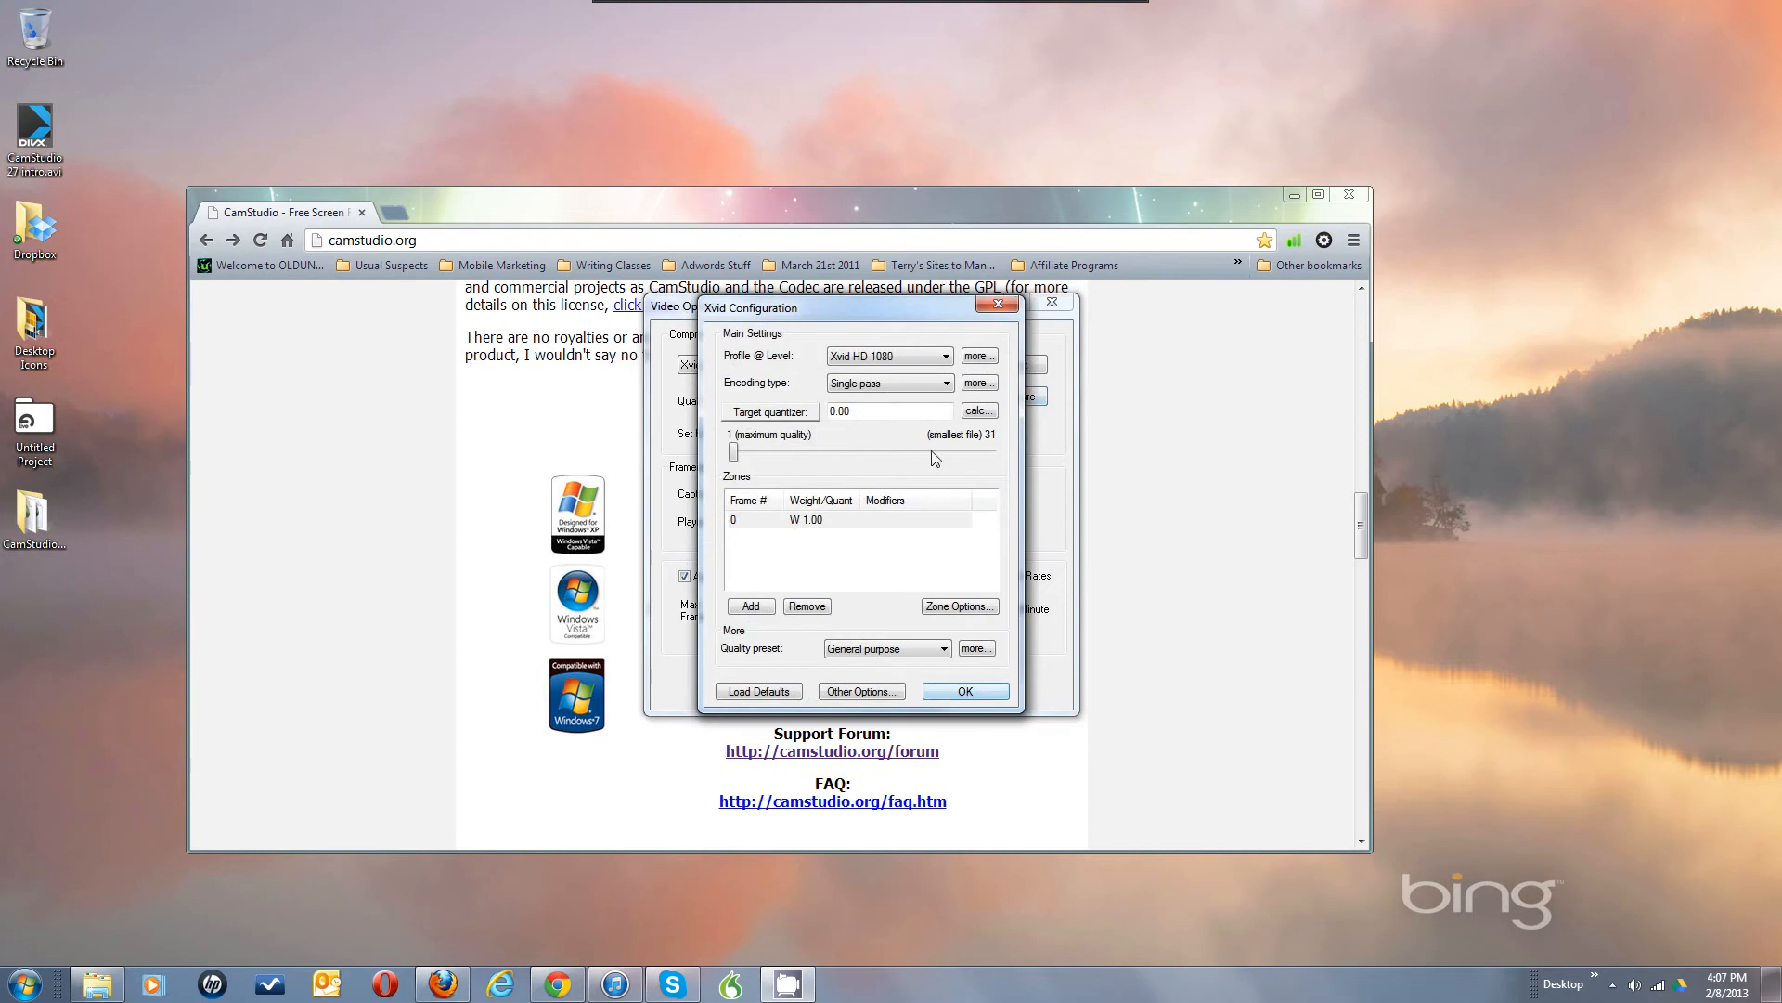
left_click(917, 360)
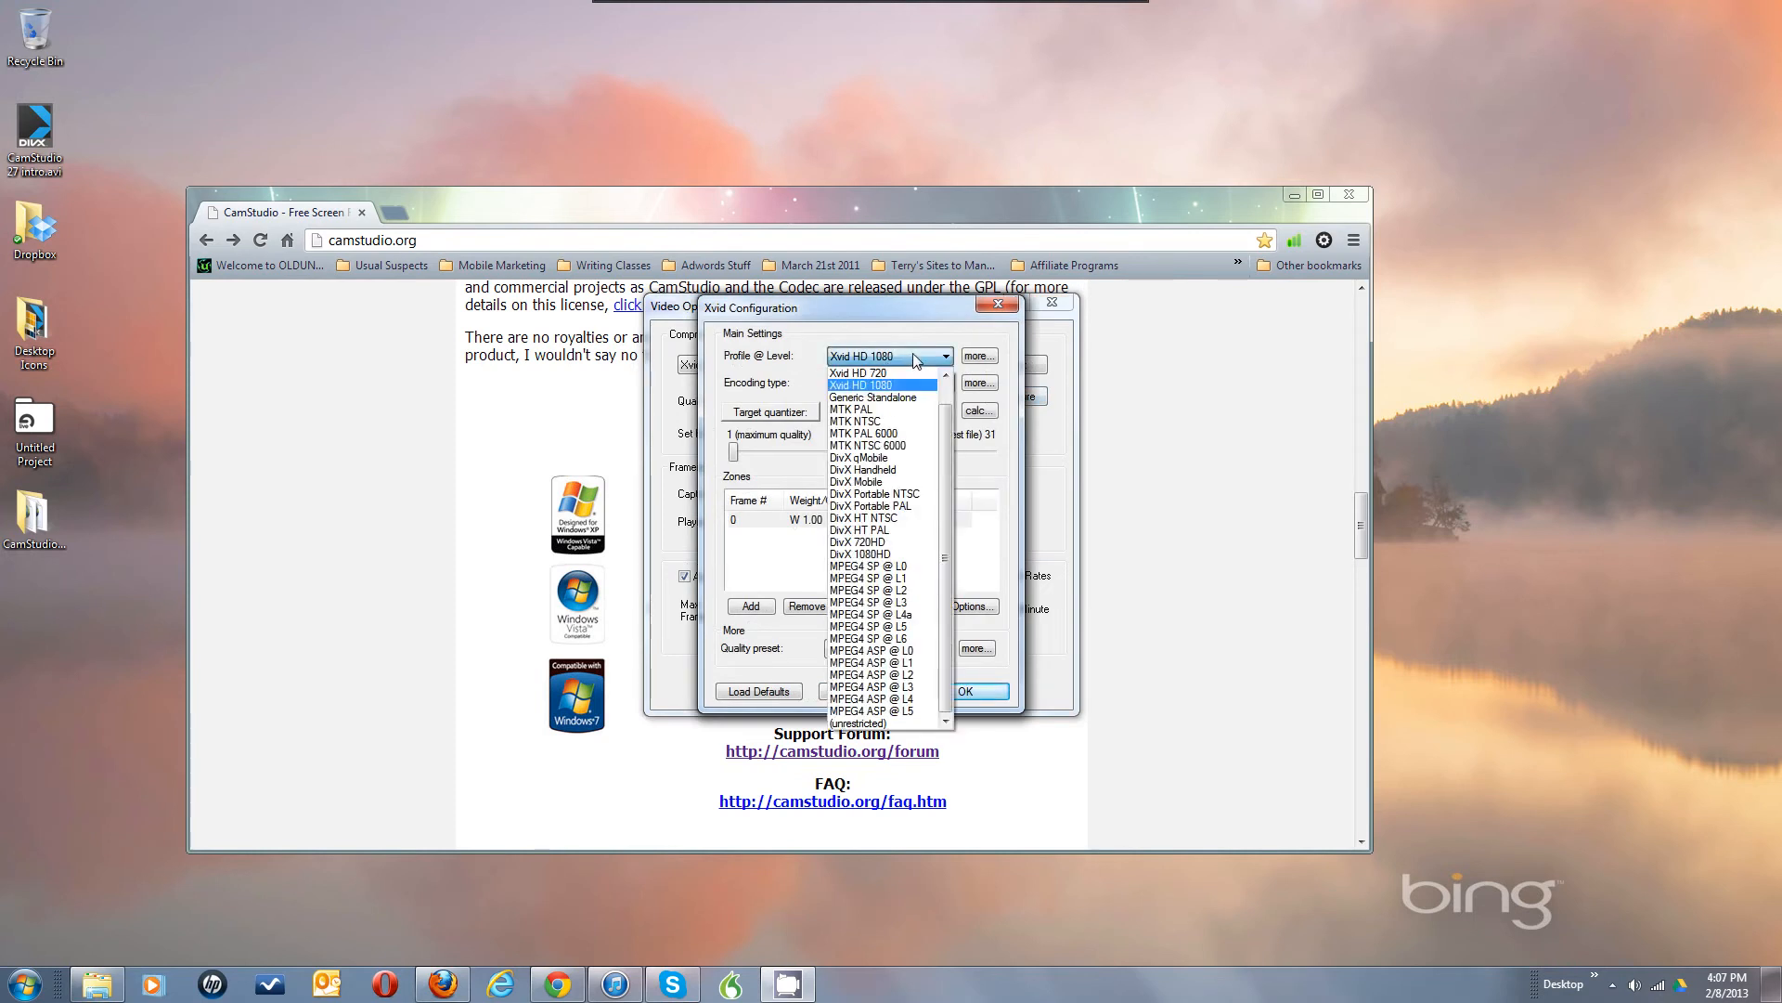
scroll(943, 374, "up", 1)
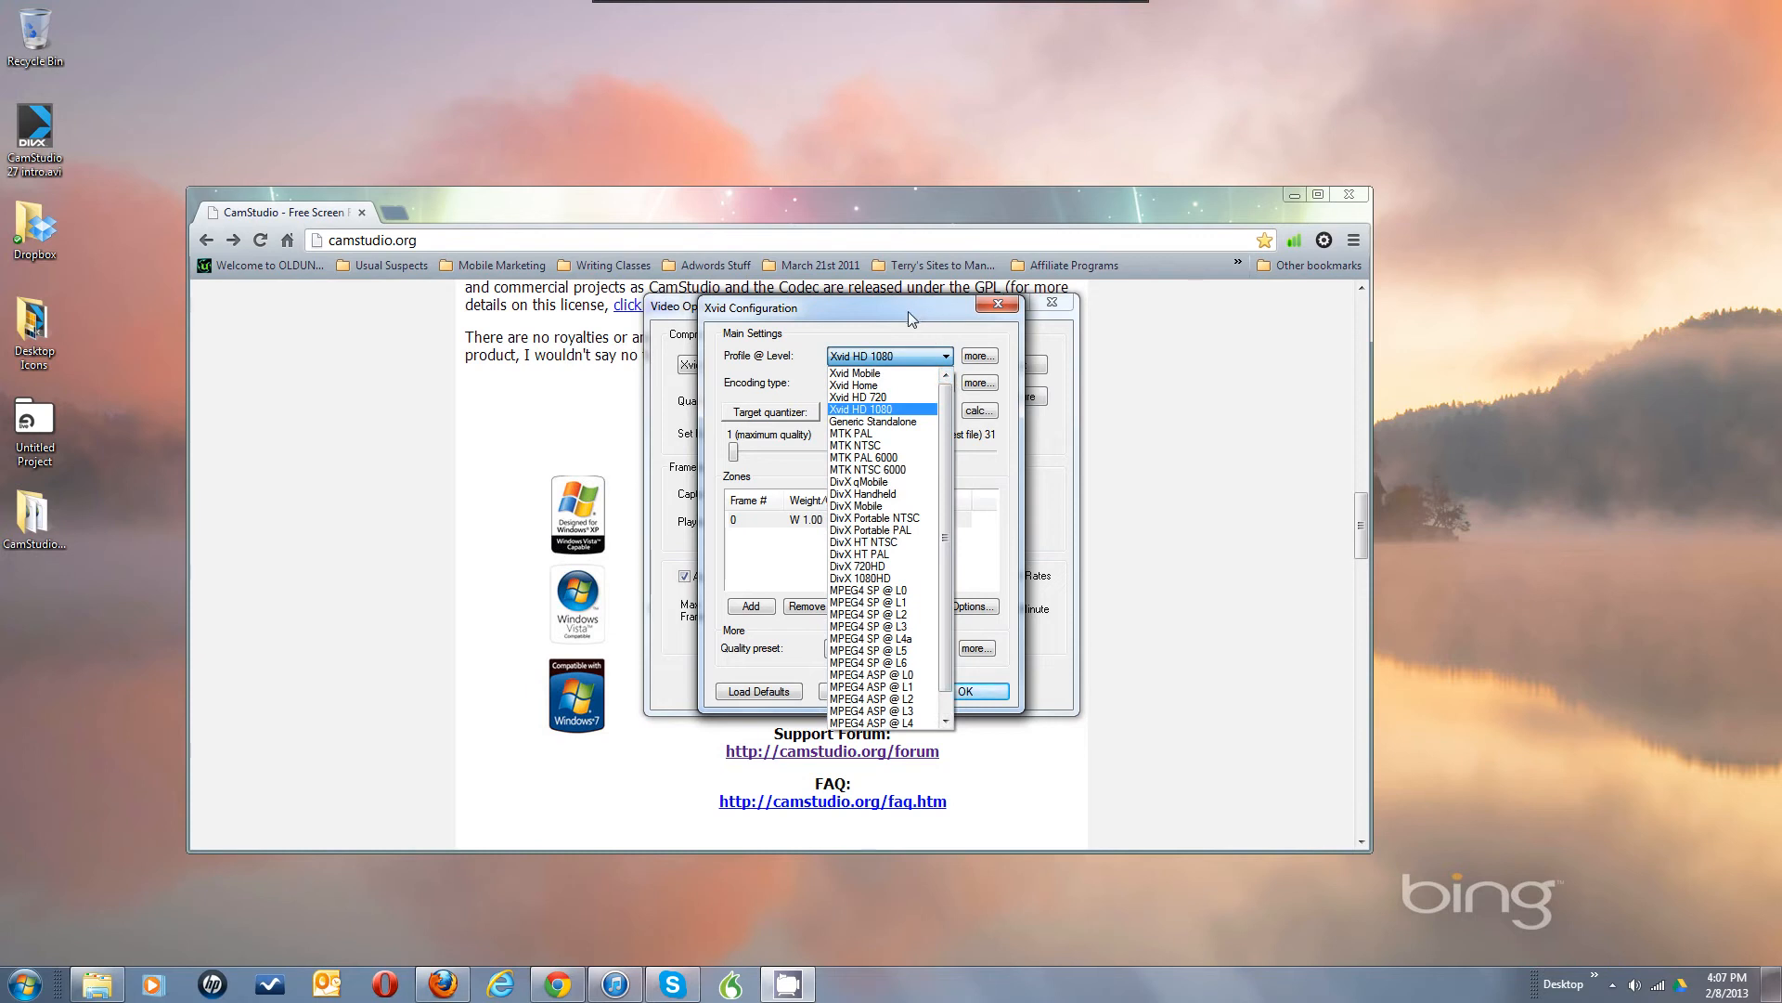
left_click(855, 372)
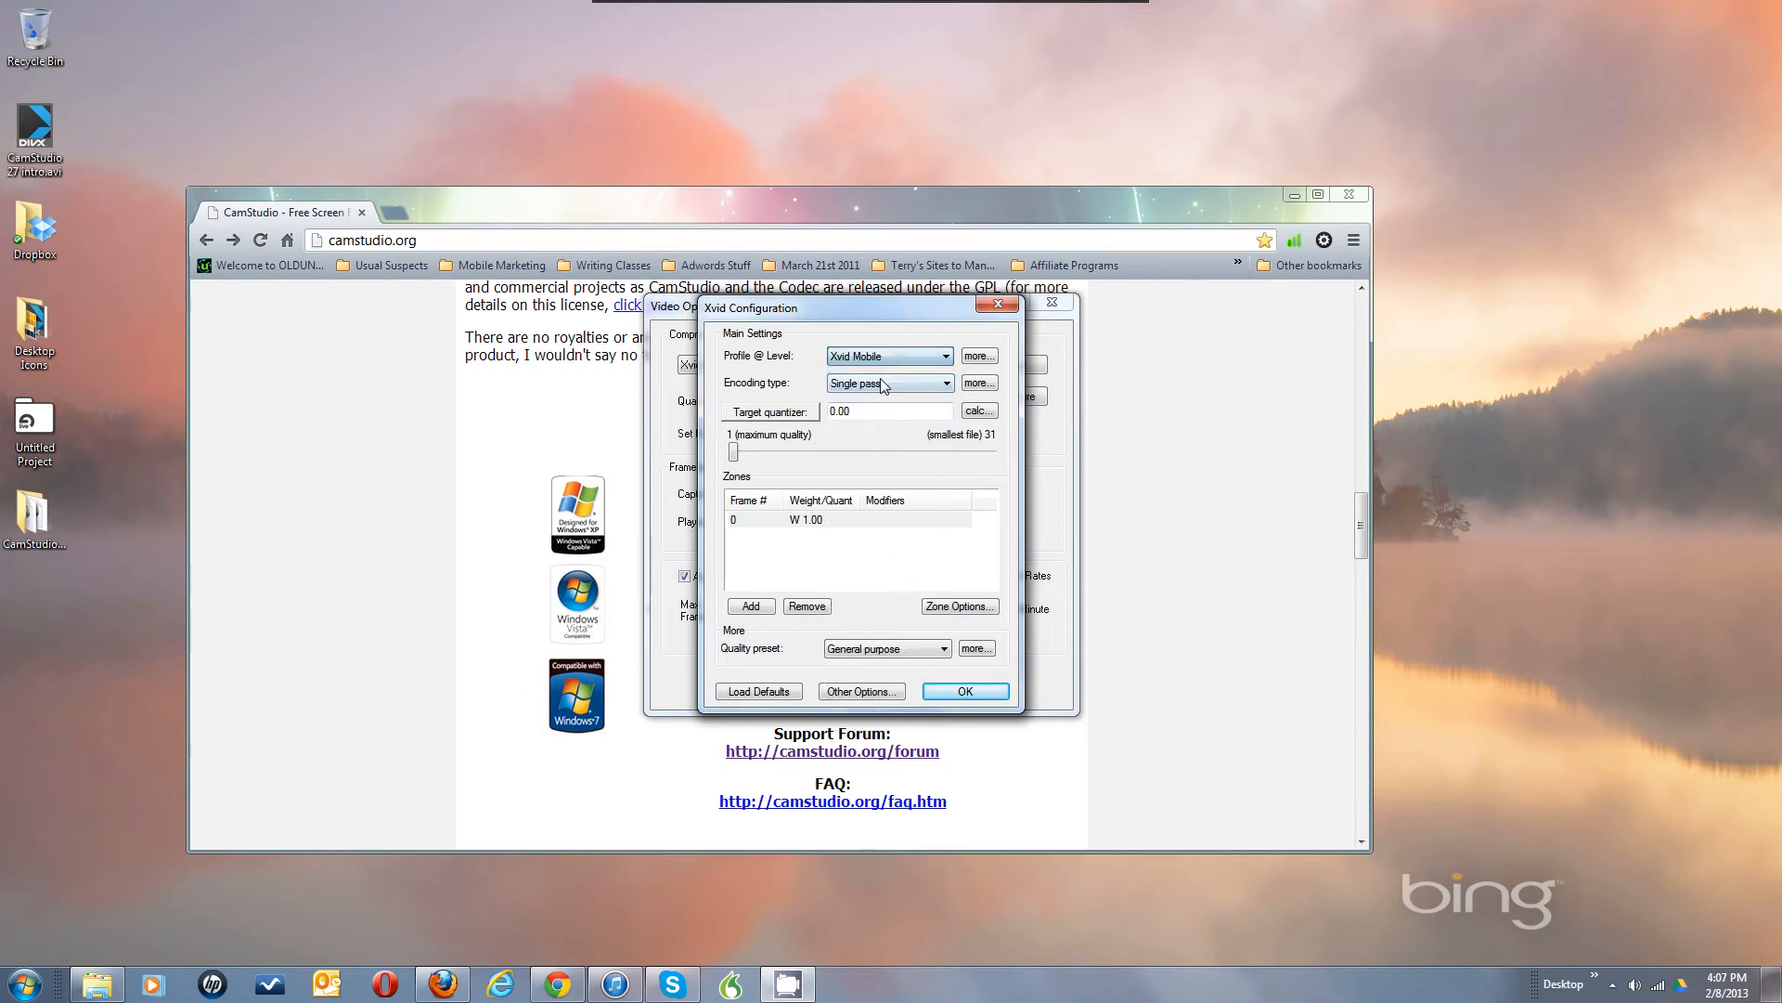
left_click(944, 359)
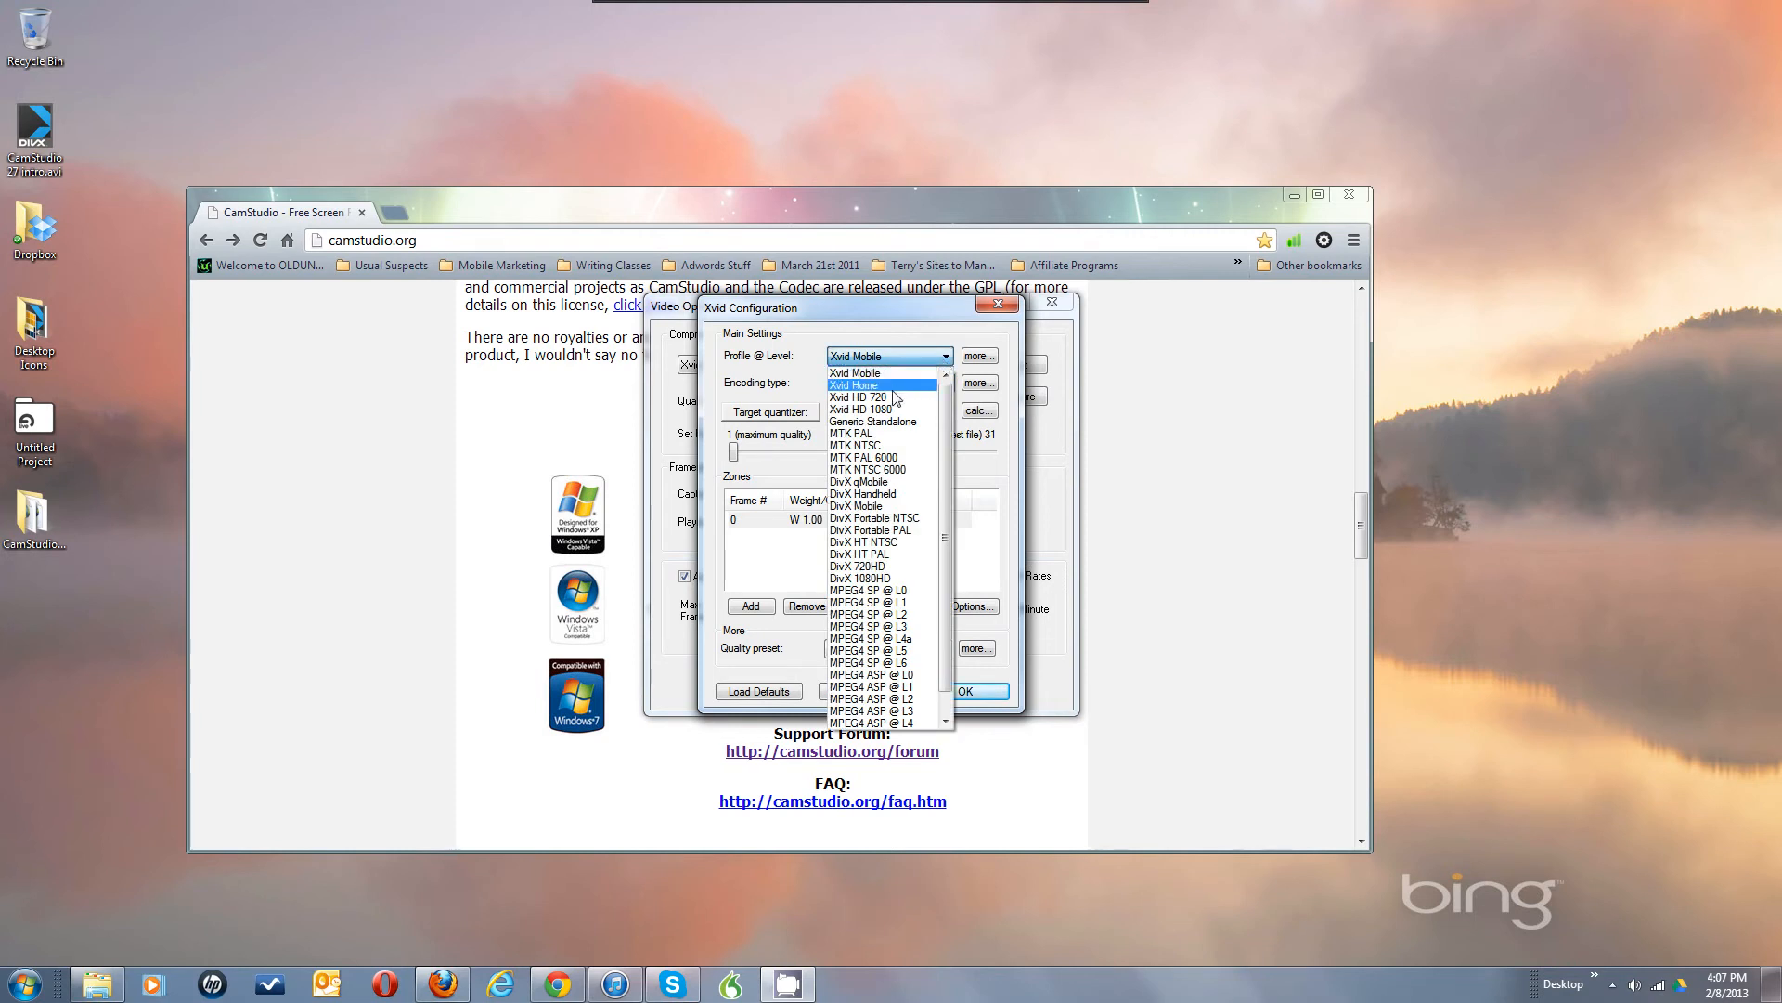
left_click(889, 400)
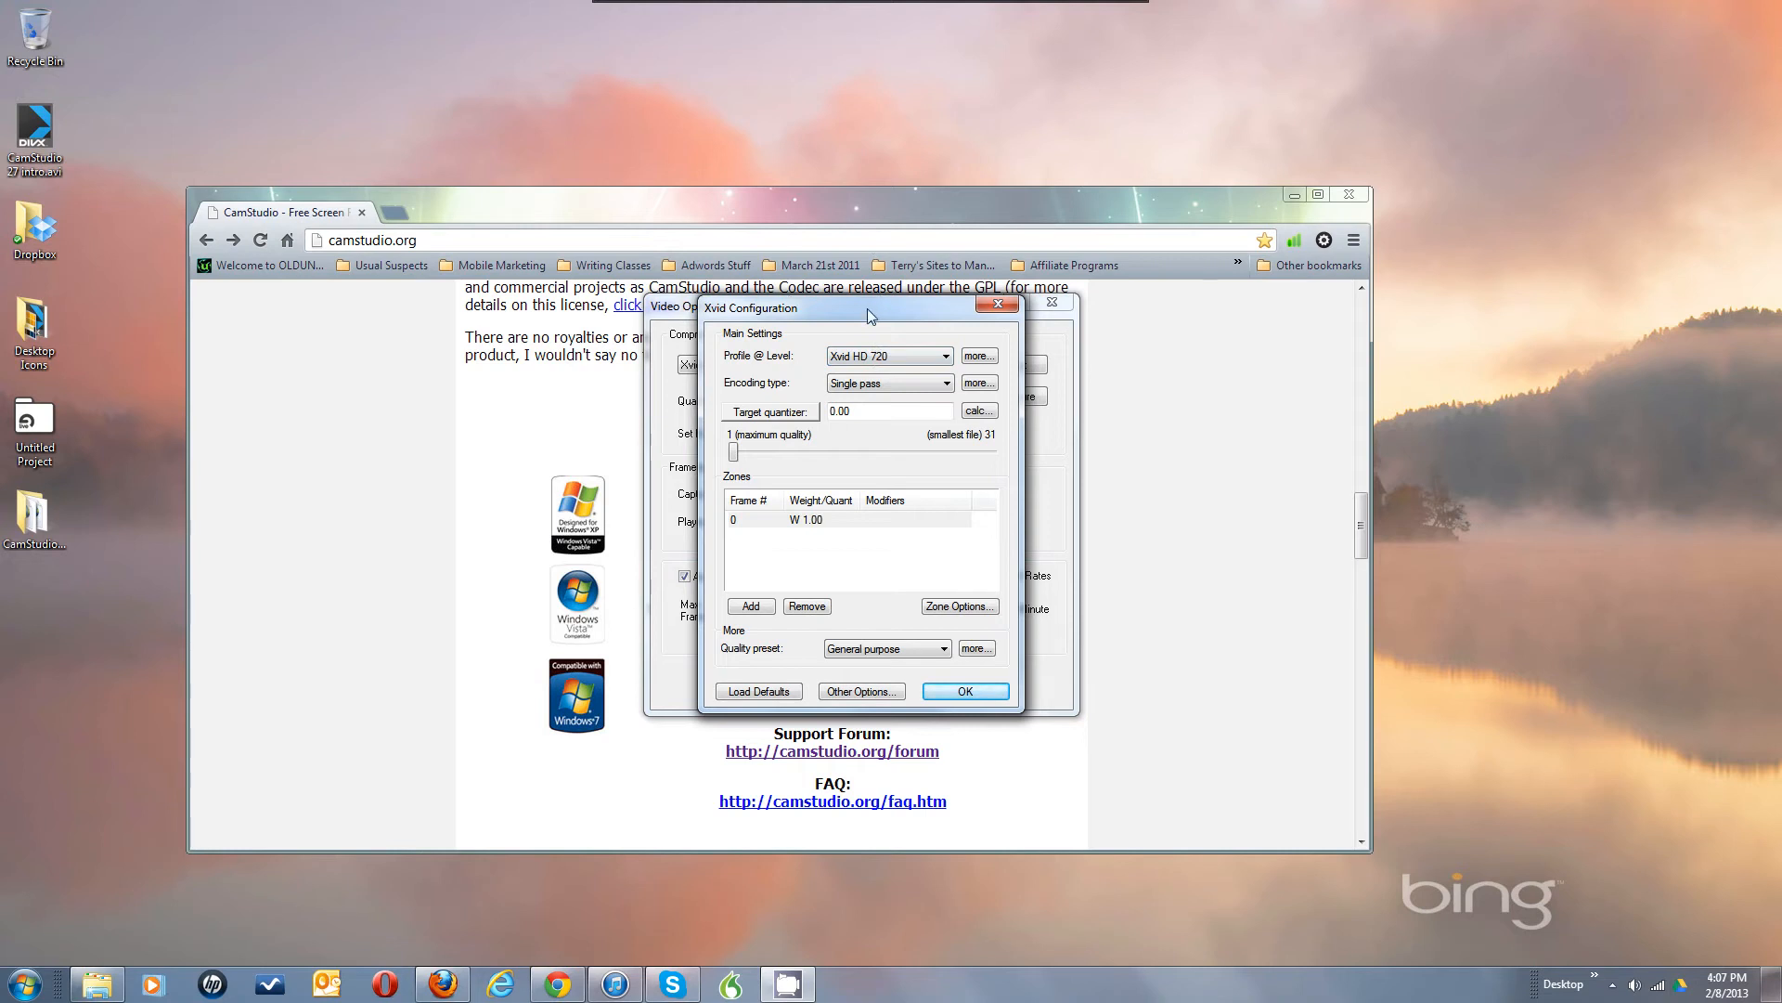
Step: View the available Xvid encoding types and set the target quantizer to 1.00 for maximum quality
left_click(886, 384)
left_click(892, 388)
left_click(924, 385)
left_click(923, 385)
left_click(734, 453)
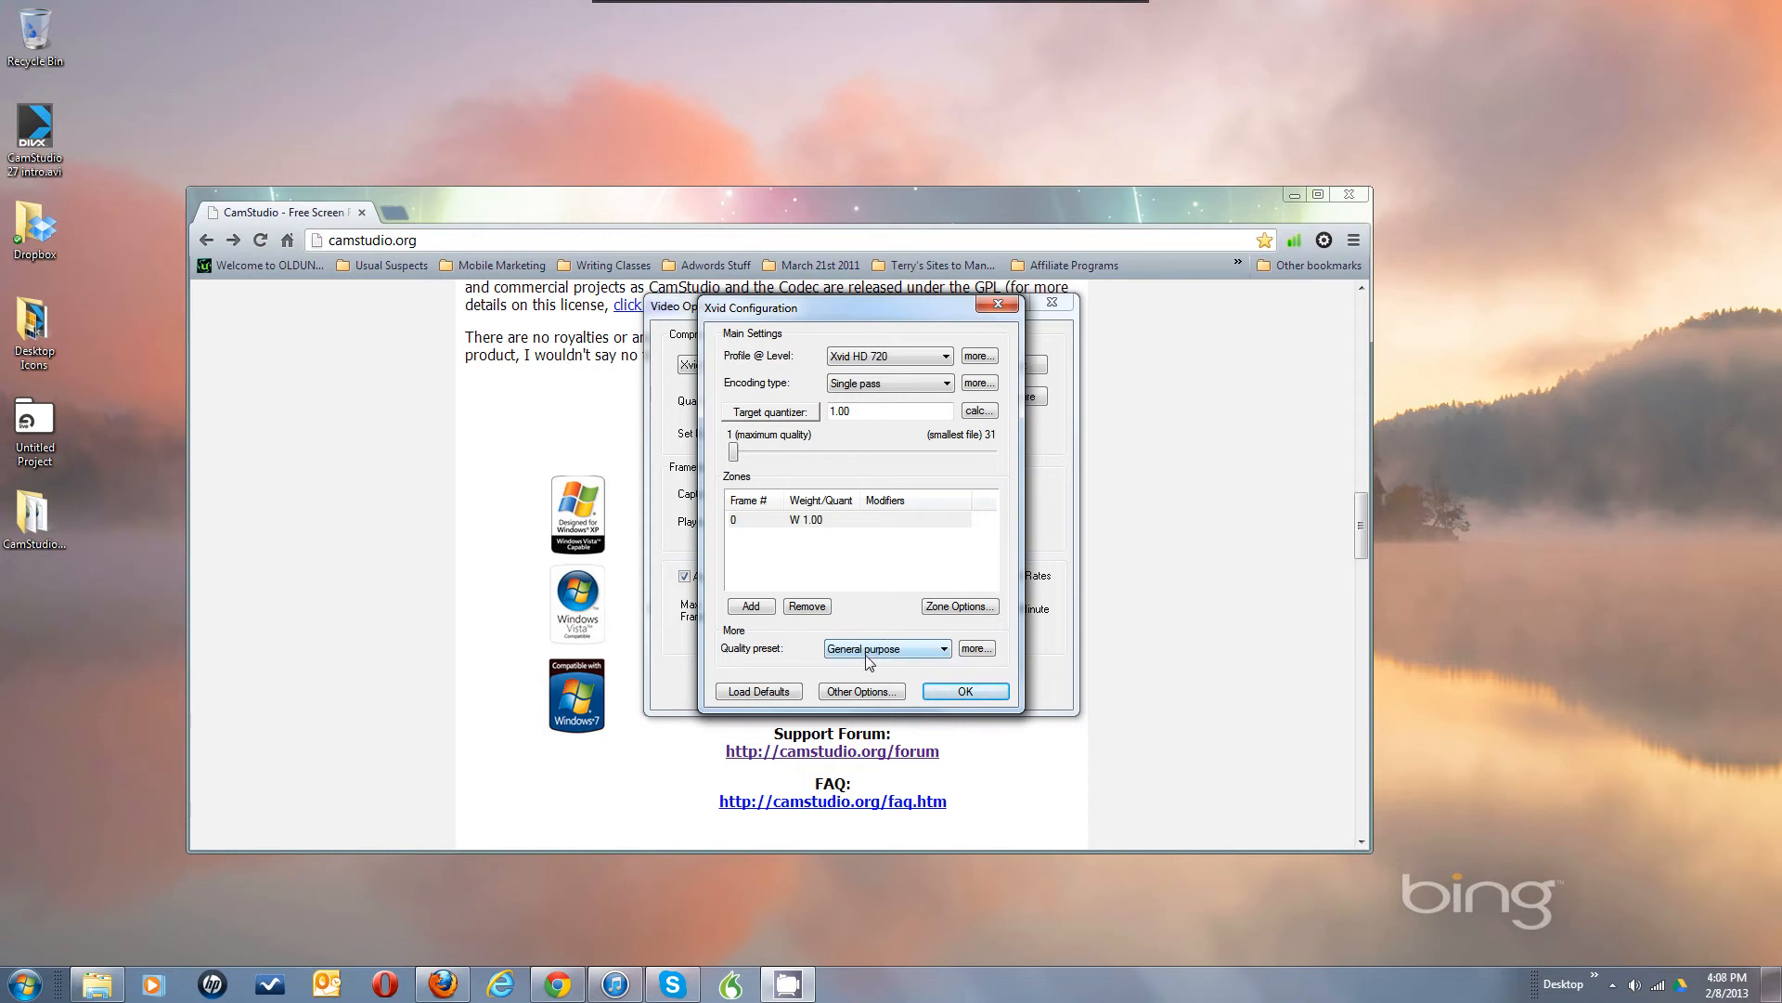
key("alt")
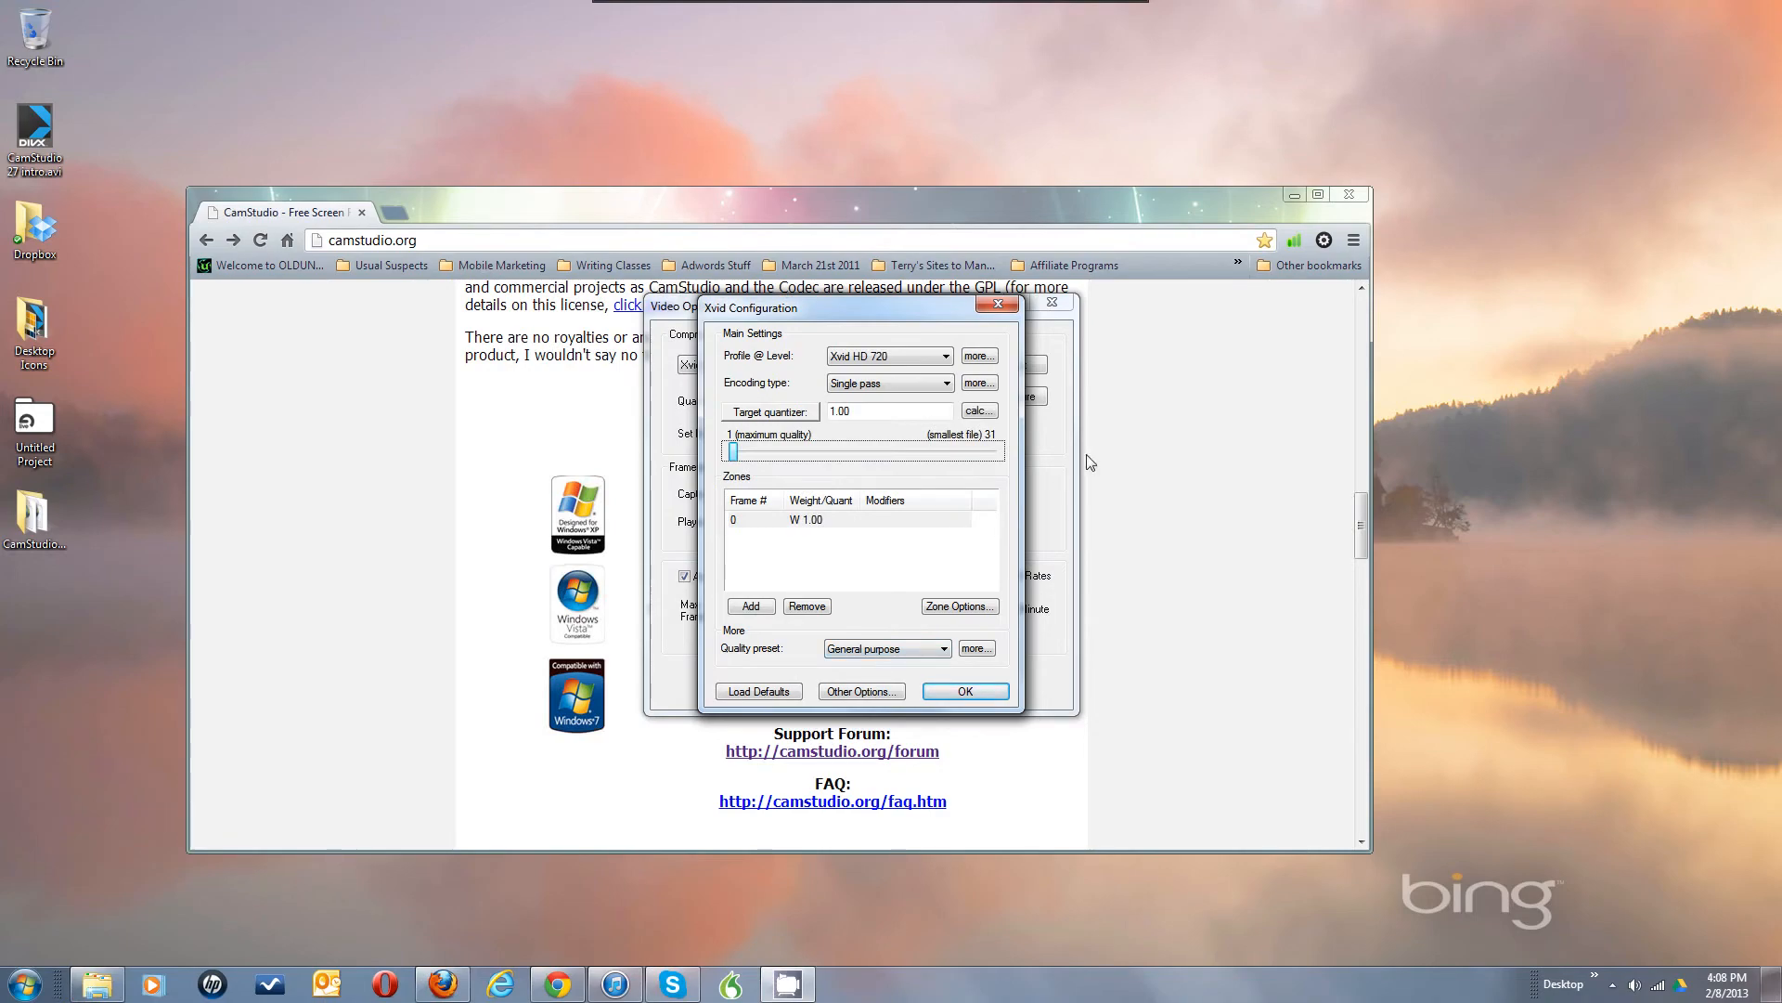
Step: Open the detailed settings of the Xvid HD 720 profile, try switching B-VOPs off, and turn it back on
left_click(977, 356)
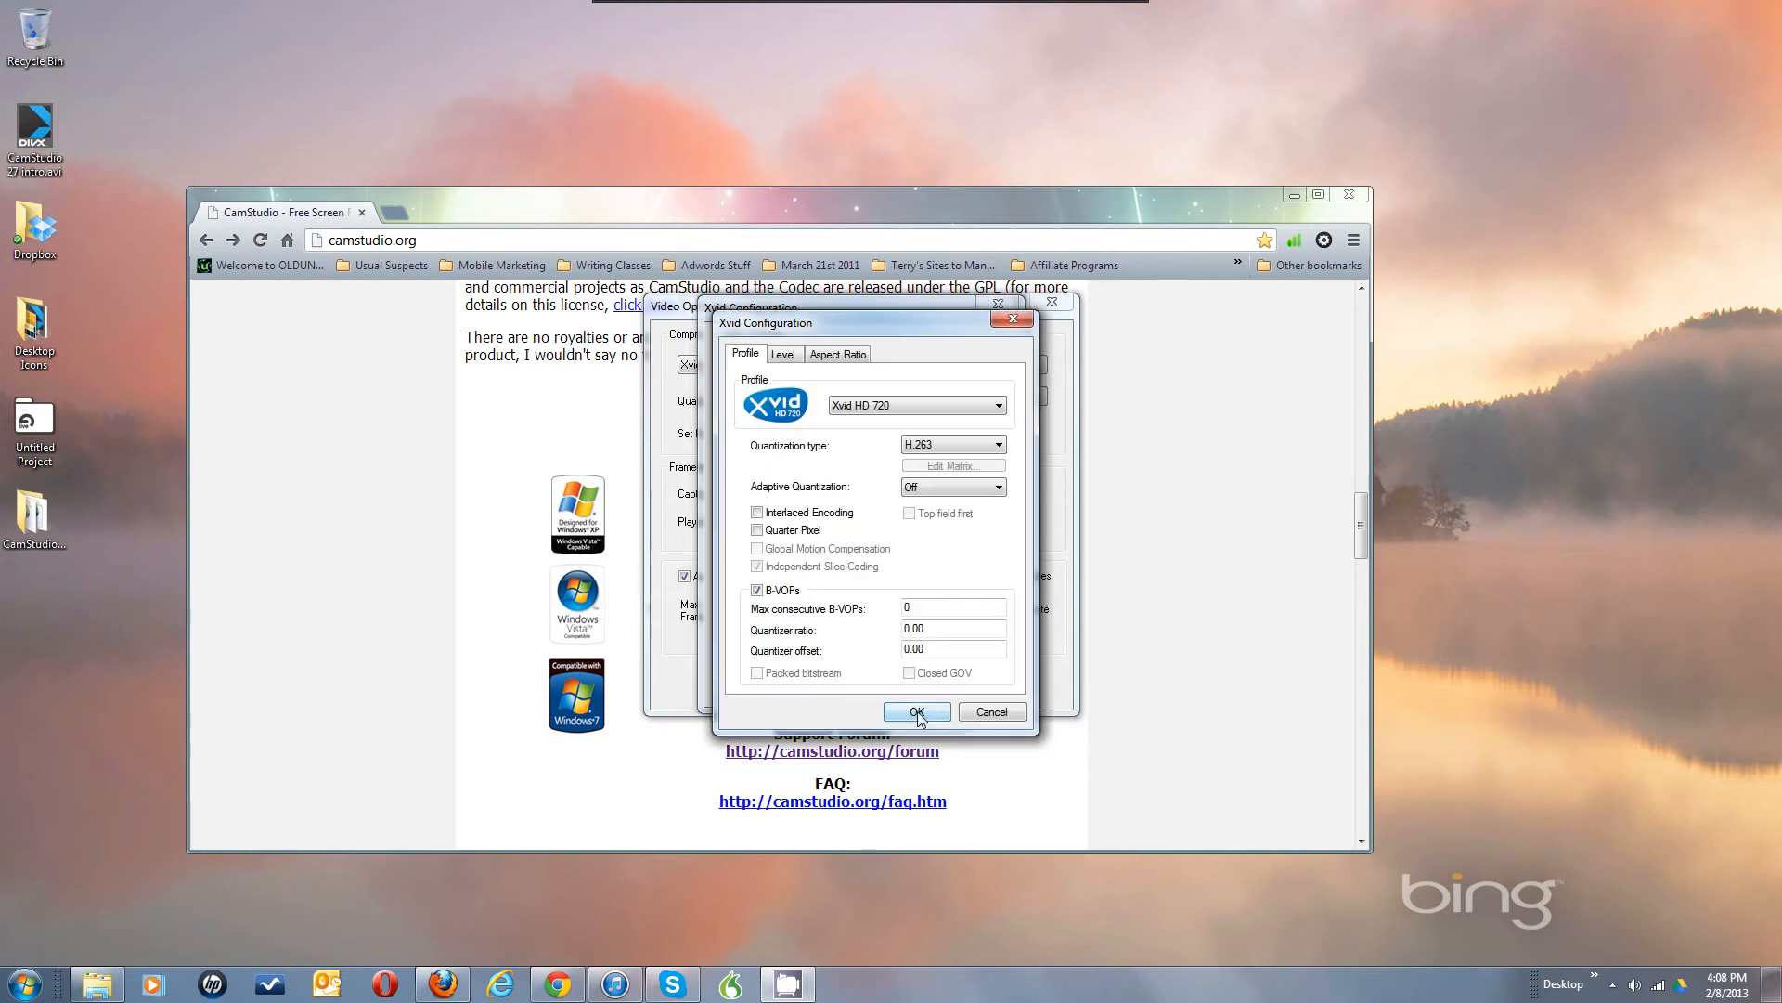
left_click(757, 592)
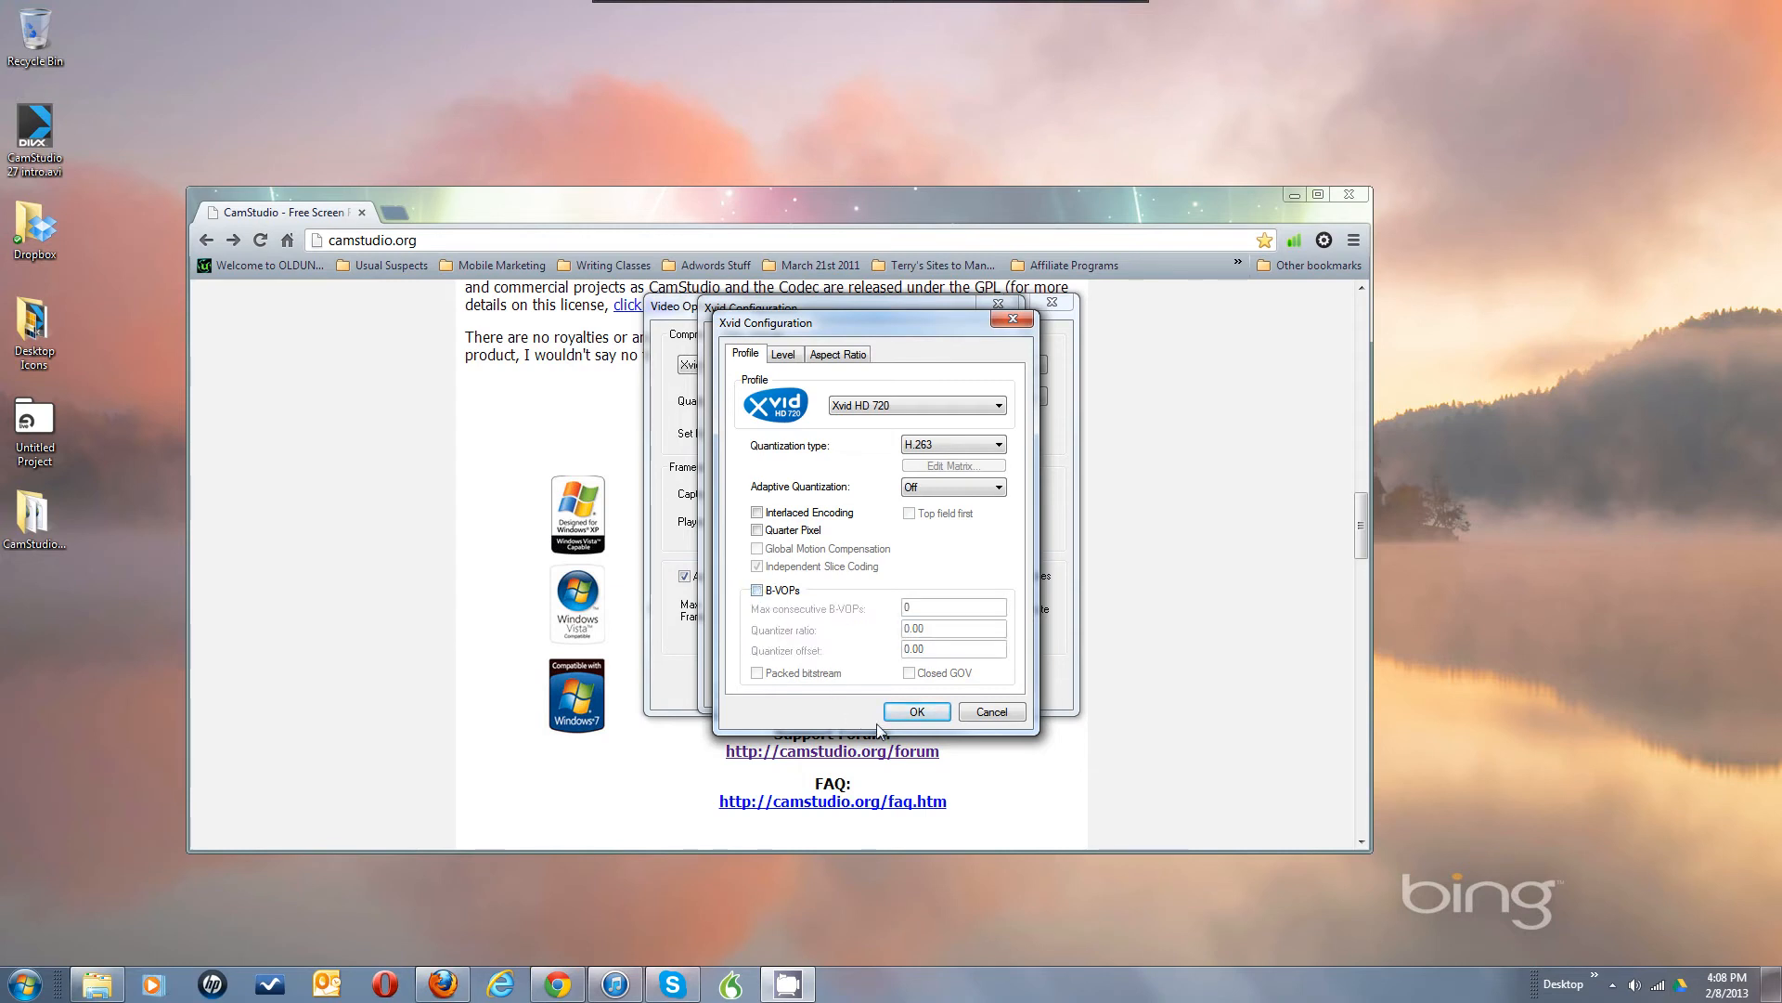
left_click(758, 590)
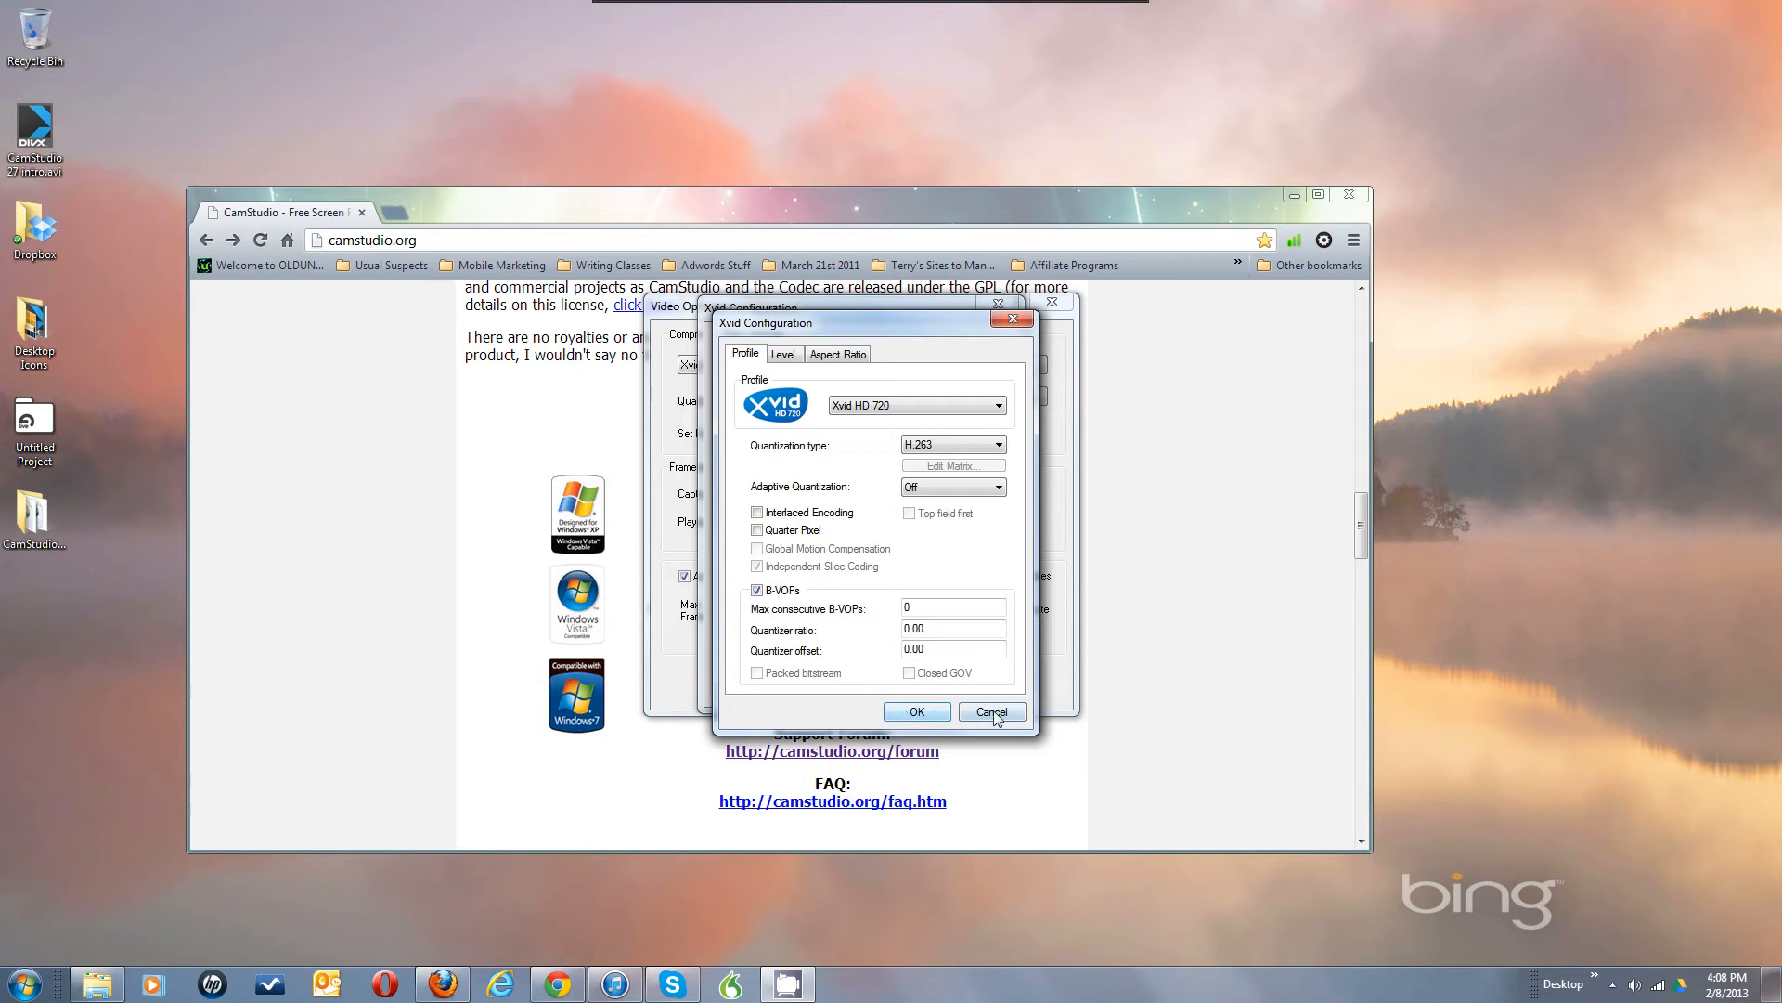
left_click(913, 712)
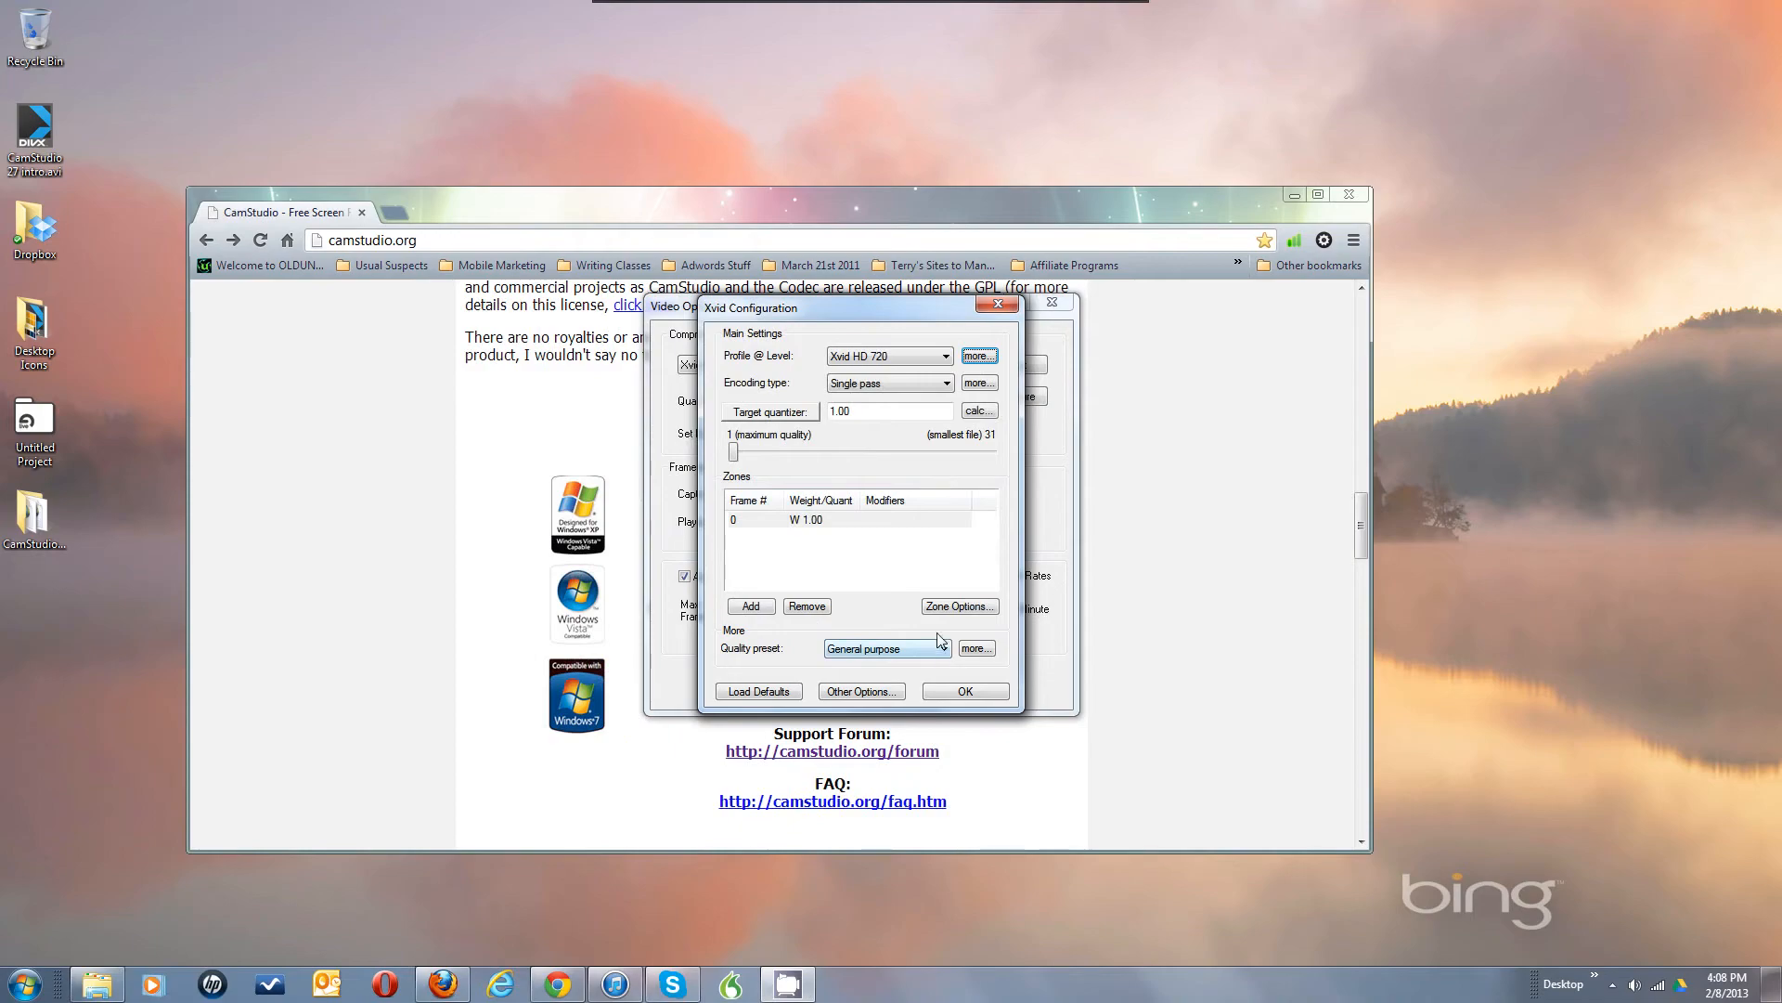
Step: Try the Real-time quality preset for the Xvid codec and return it to General purpose
left_click(899, 509)
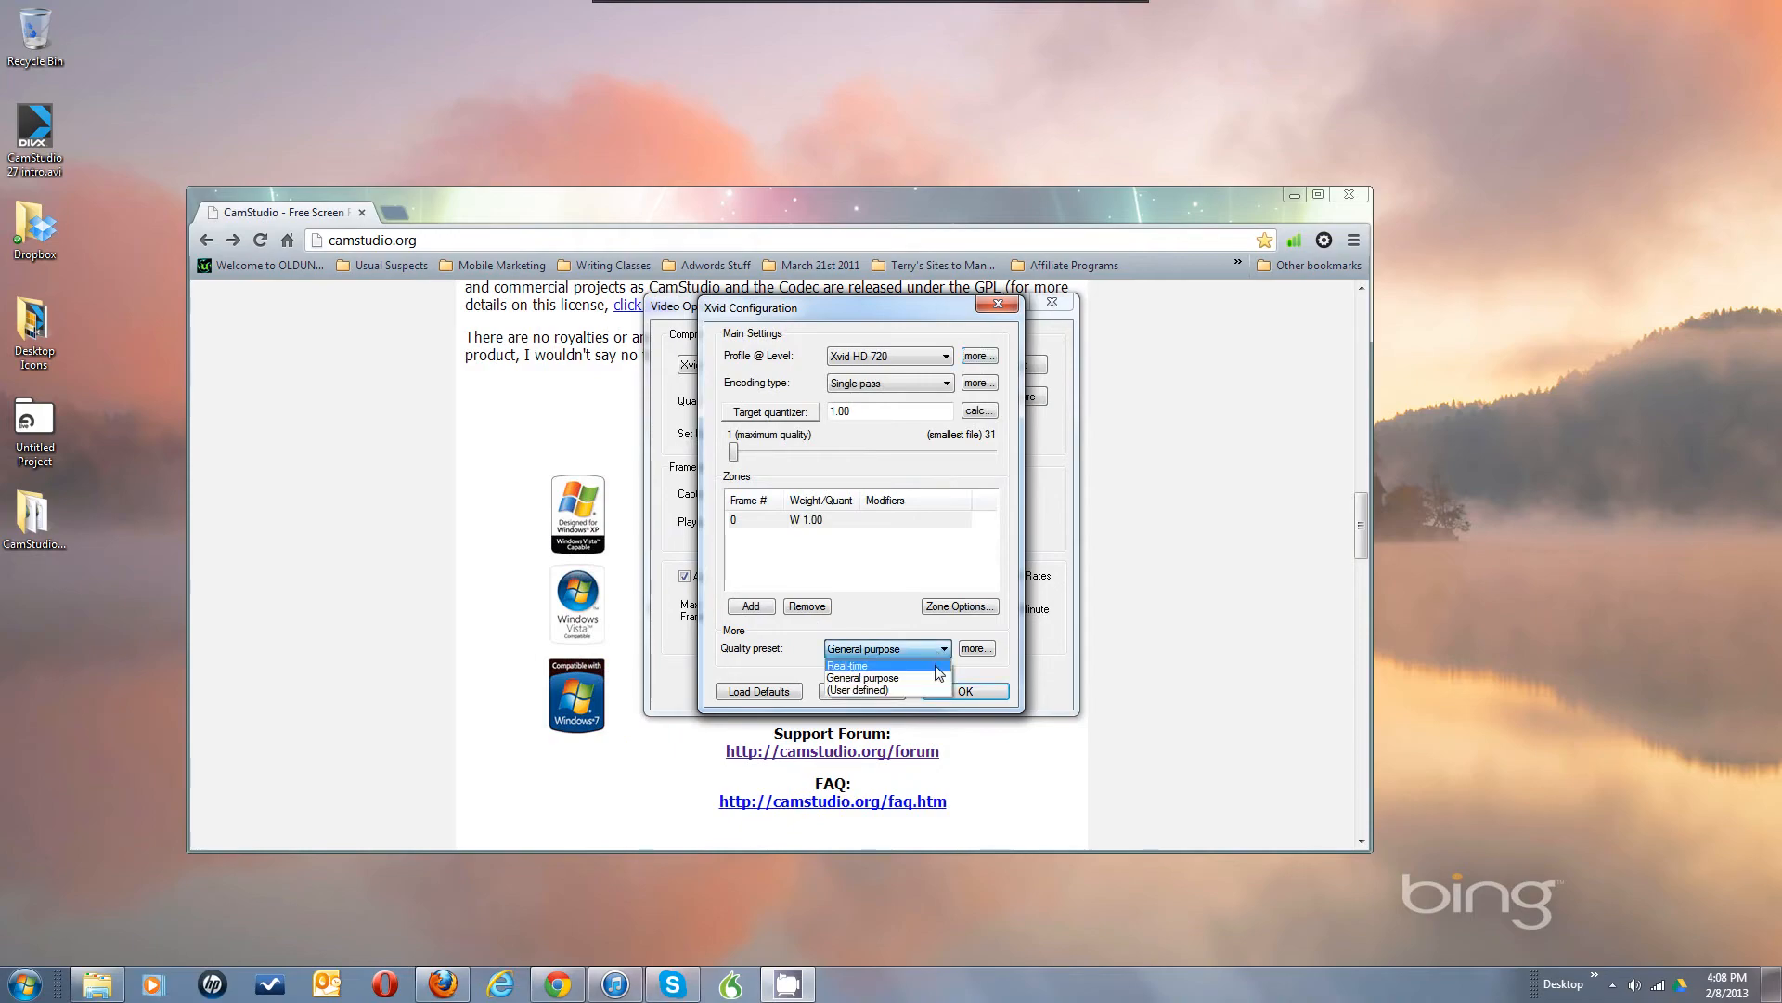
left_click(935, 674)
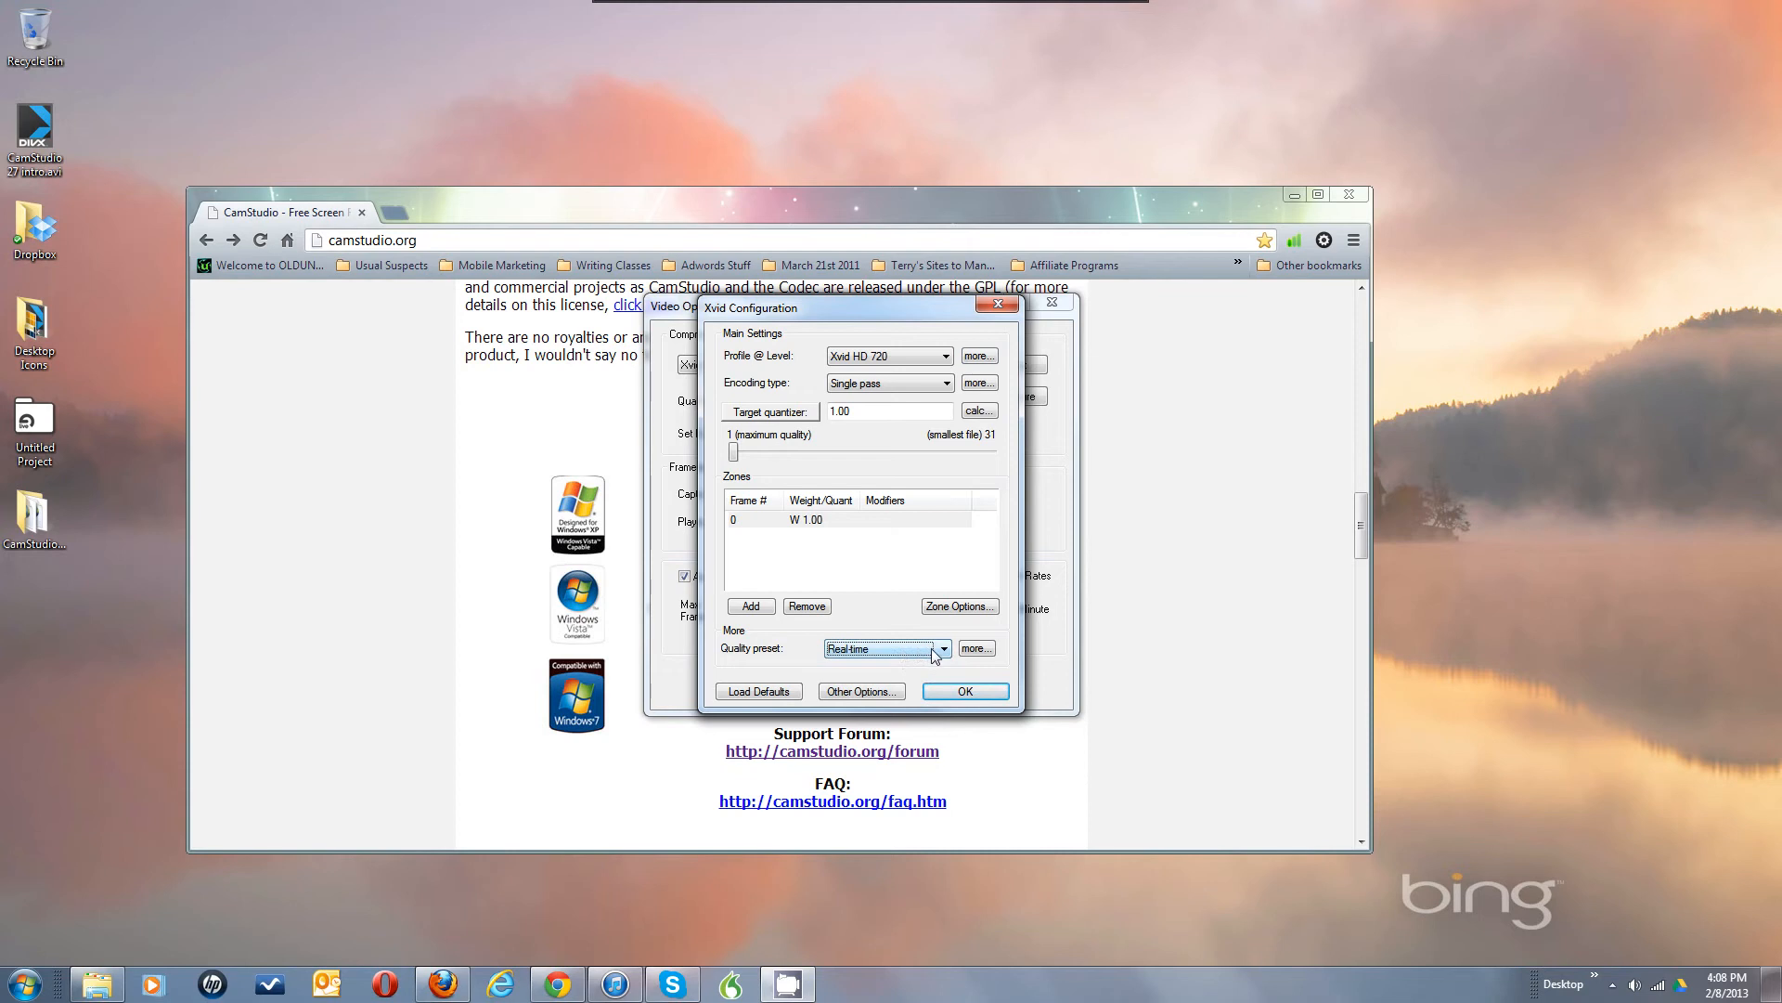
left_click(944, 653)
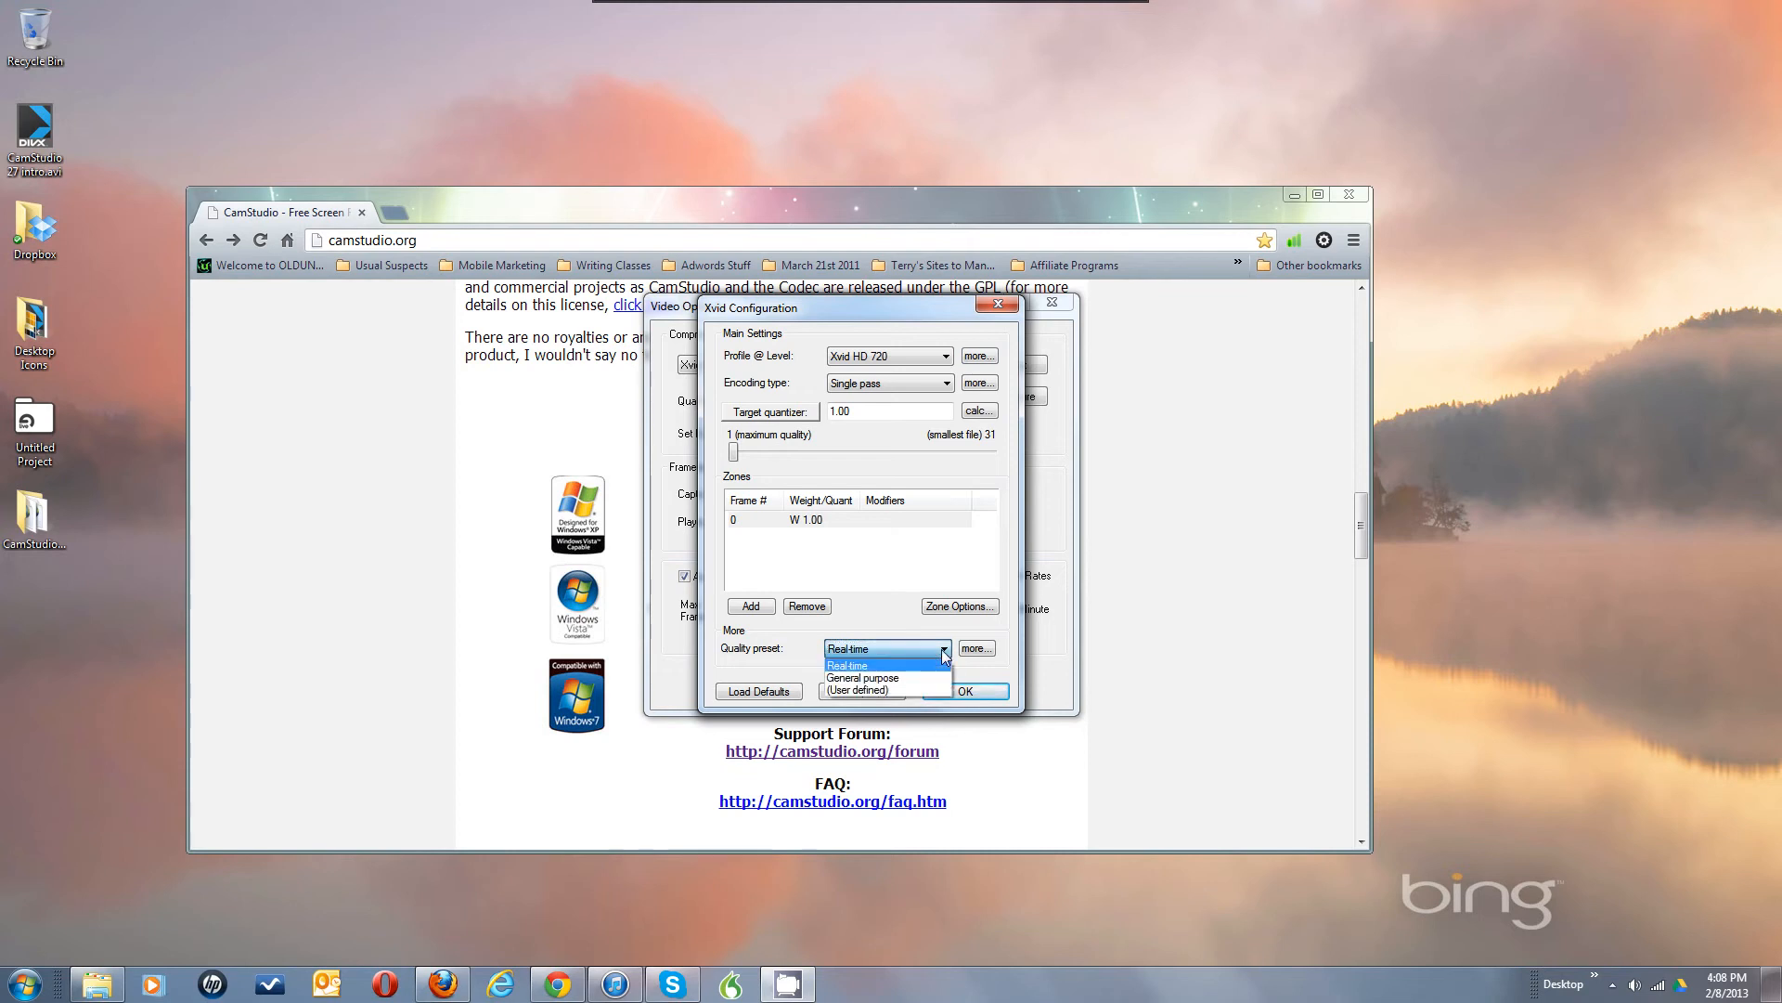
left_click(936, 679)
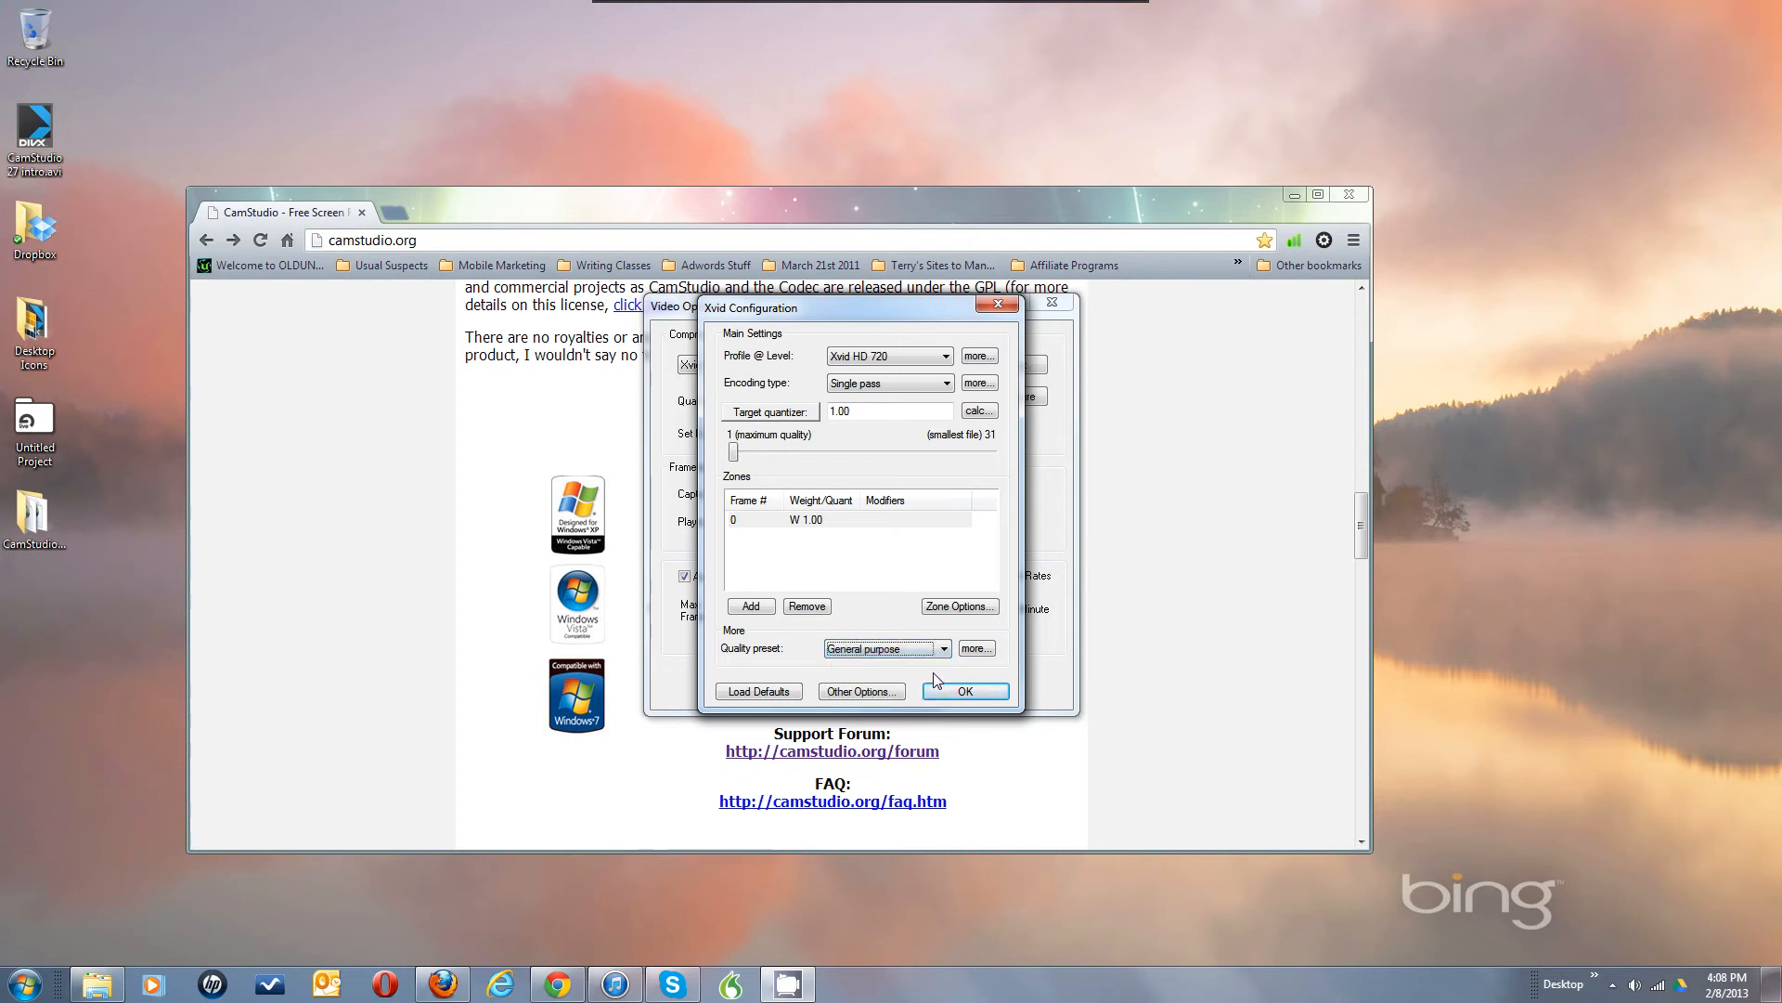
Step: Review the other Xvid encoder options, toggle Display encoding status on and off, and accept
left_click(891, 569)
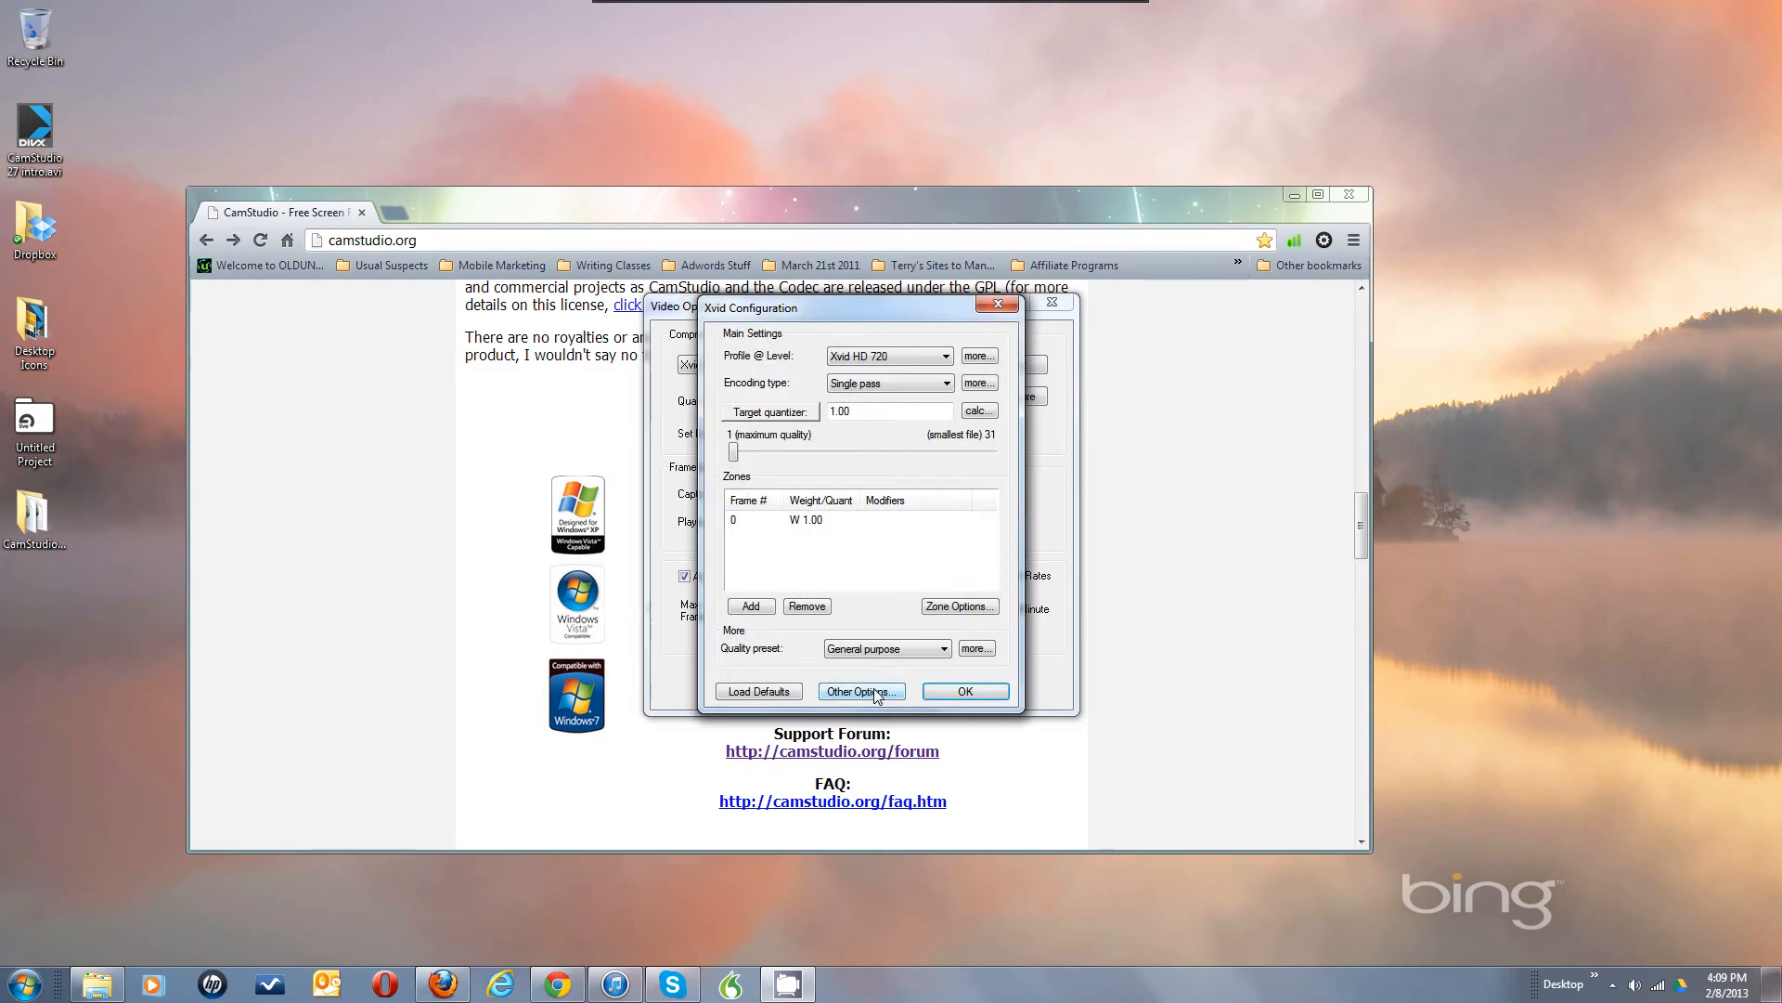
left_click(868, 507)
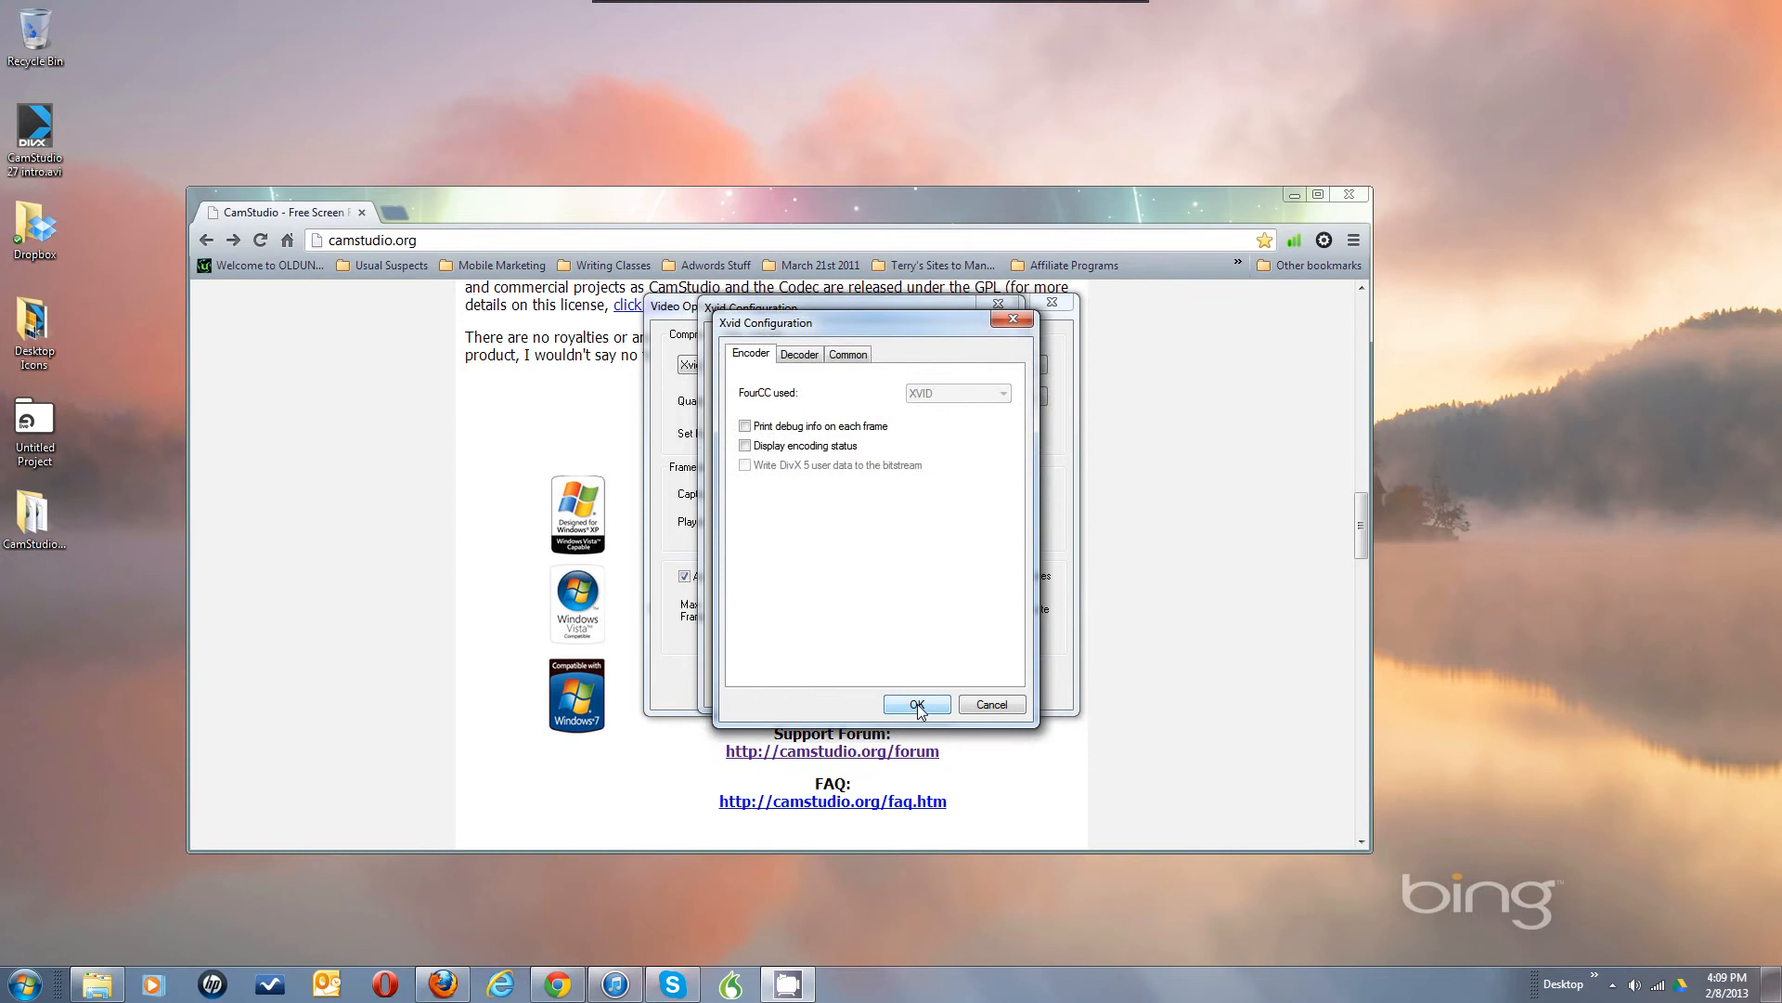
left_click(745, 446)
left_click(746, 446)
left_click(919, 704)
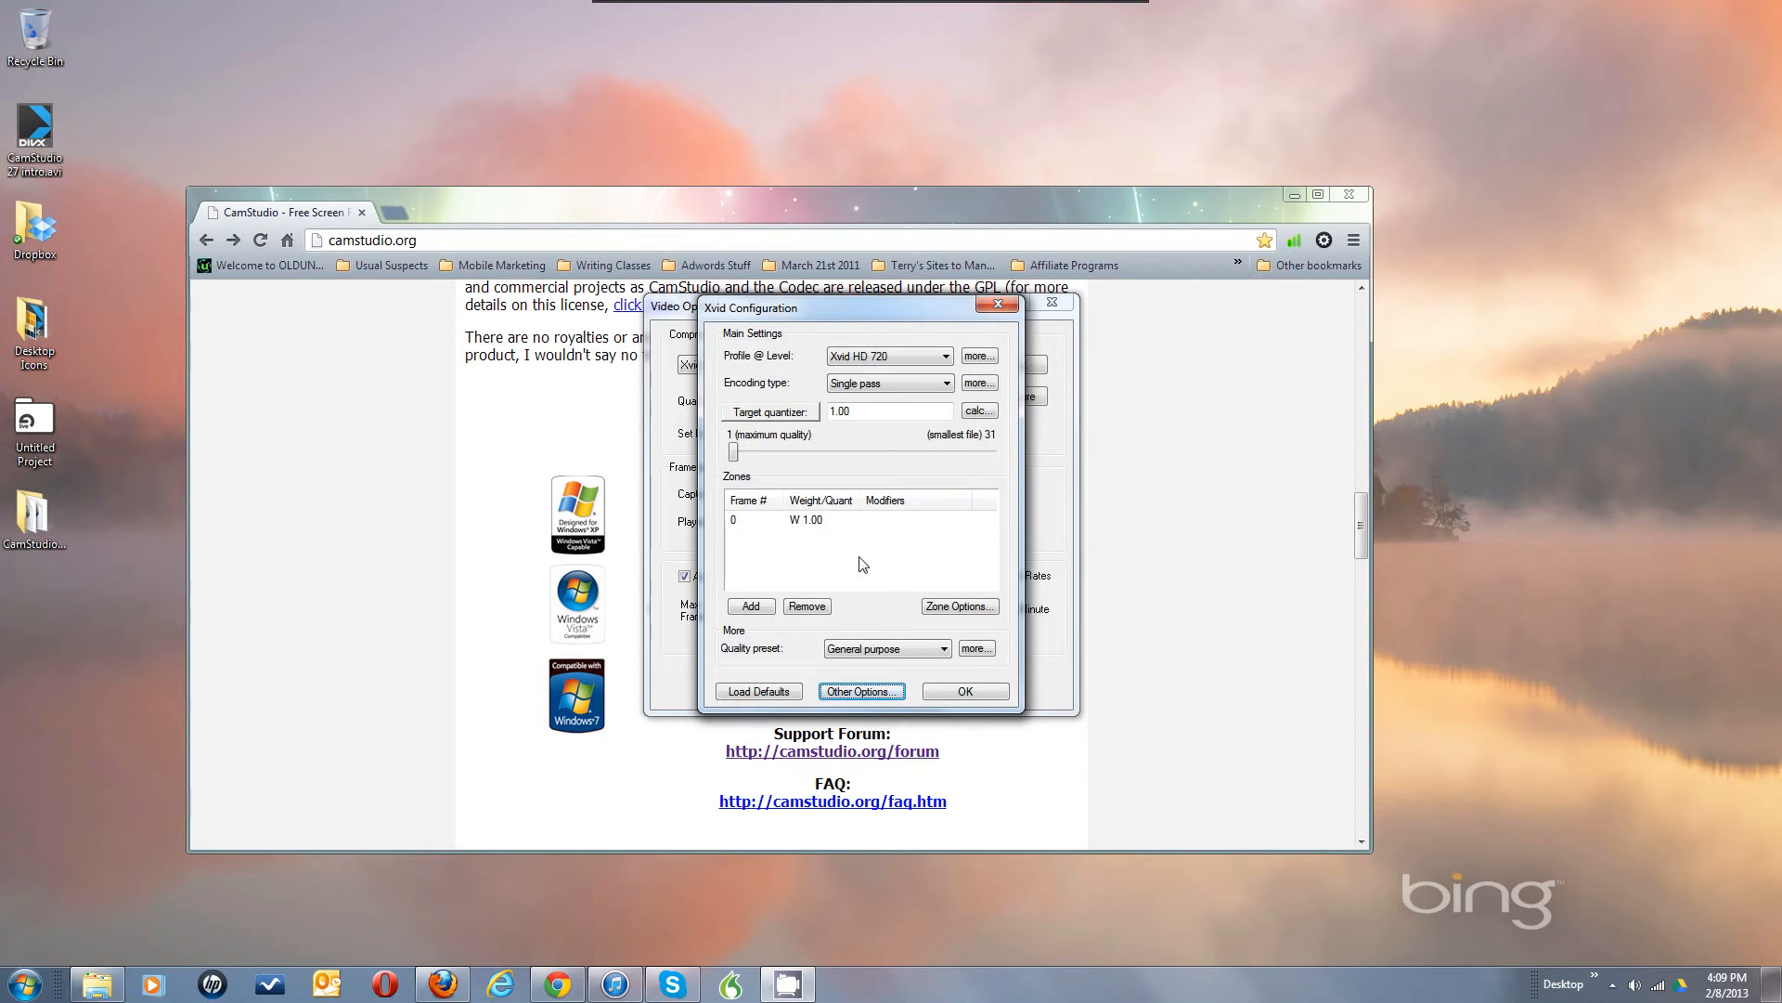
Step: Choose the Xvid HD 1080 profile, close the codec configuration, and accept the video options
left_click(938, 359)
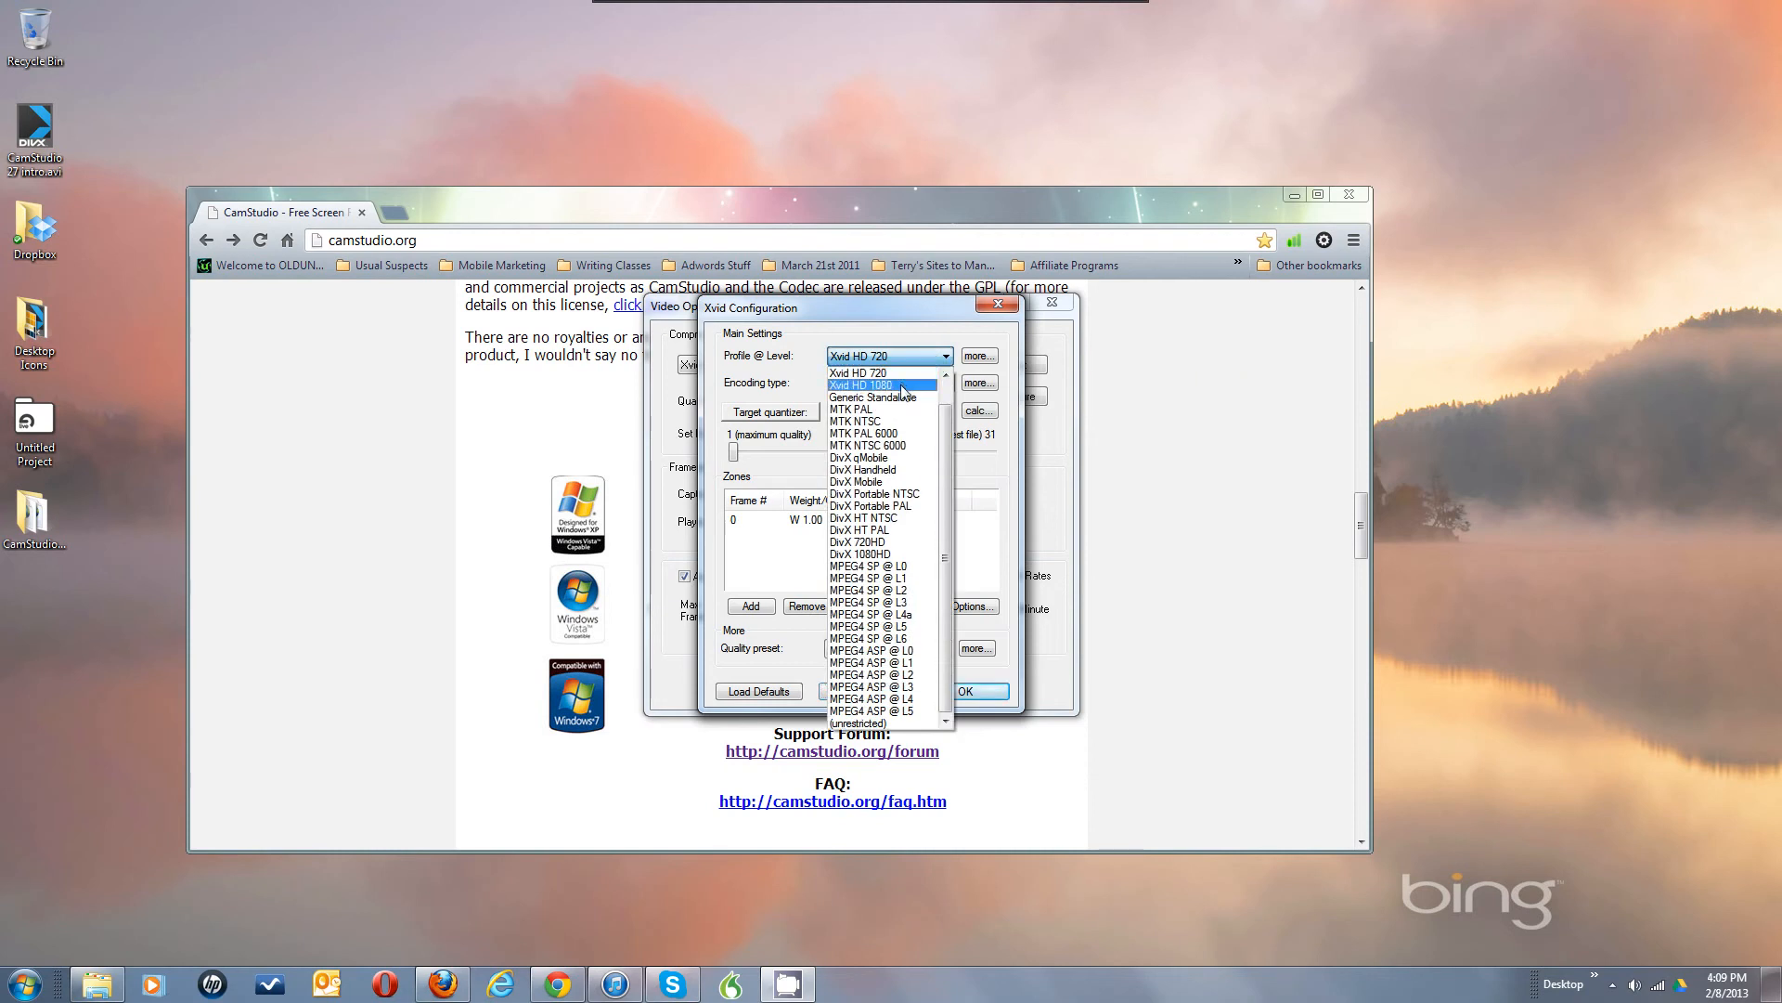
left_click(903, 387)
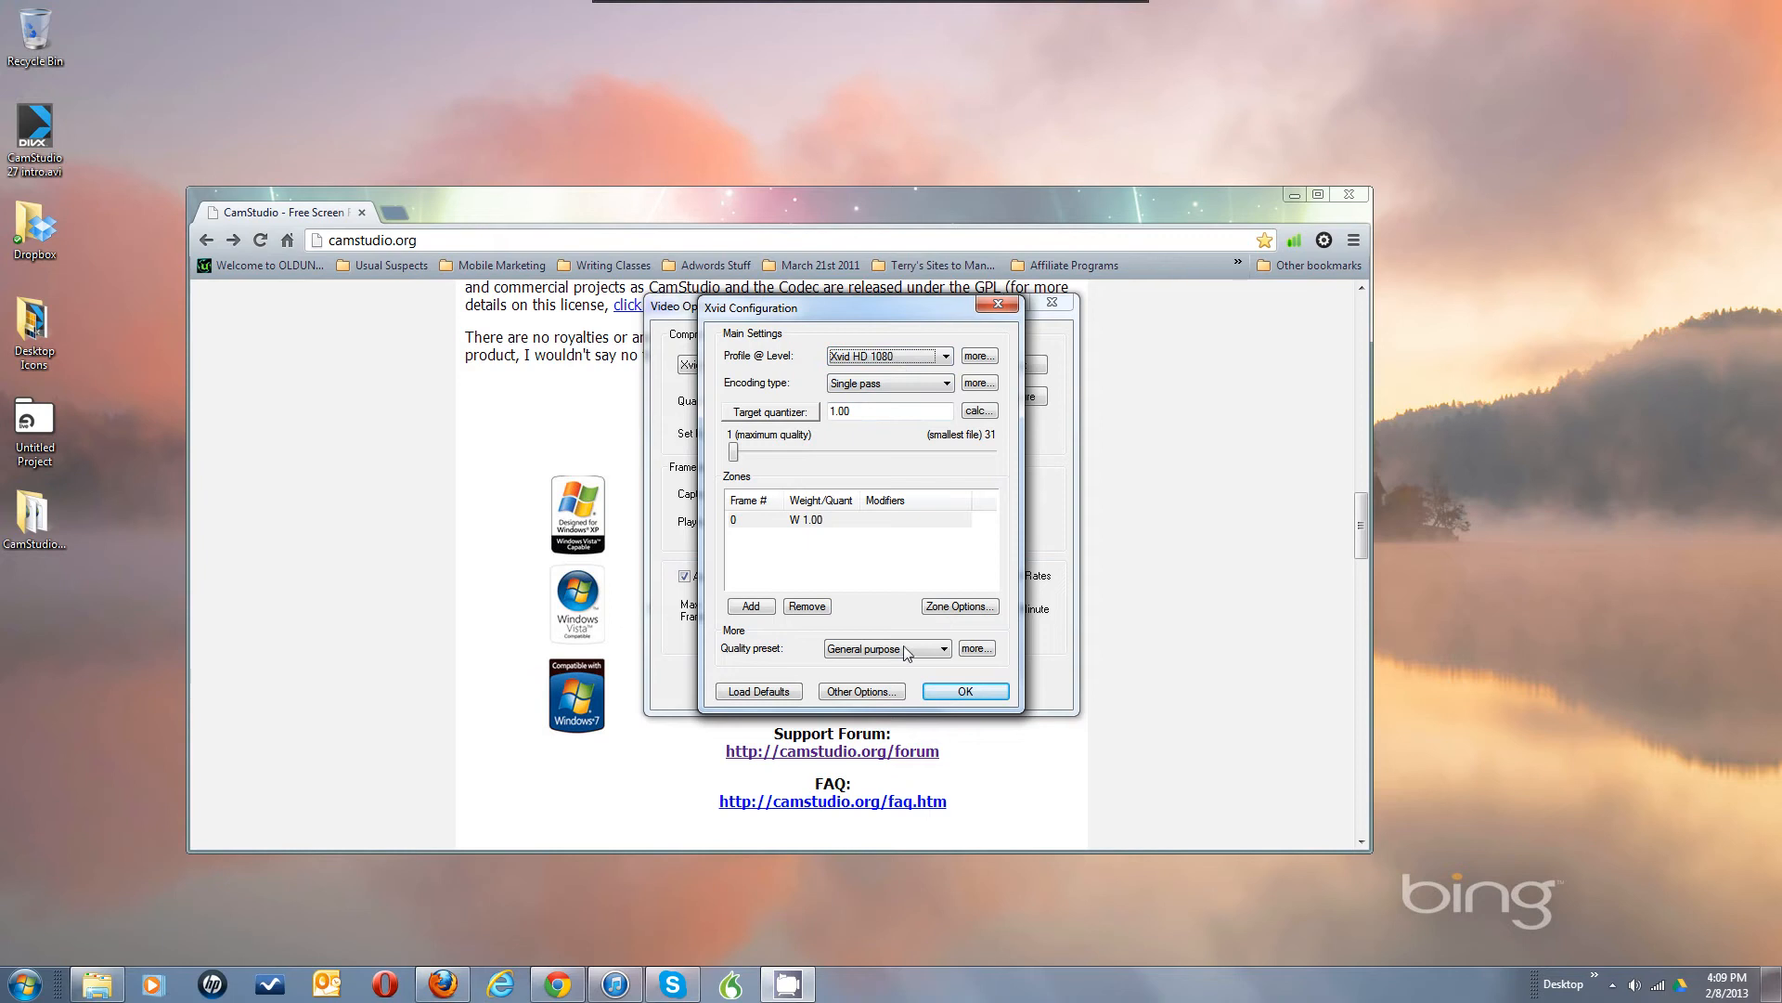
left_click(998, 303)
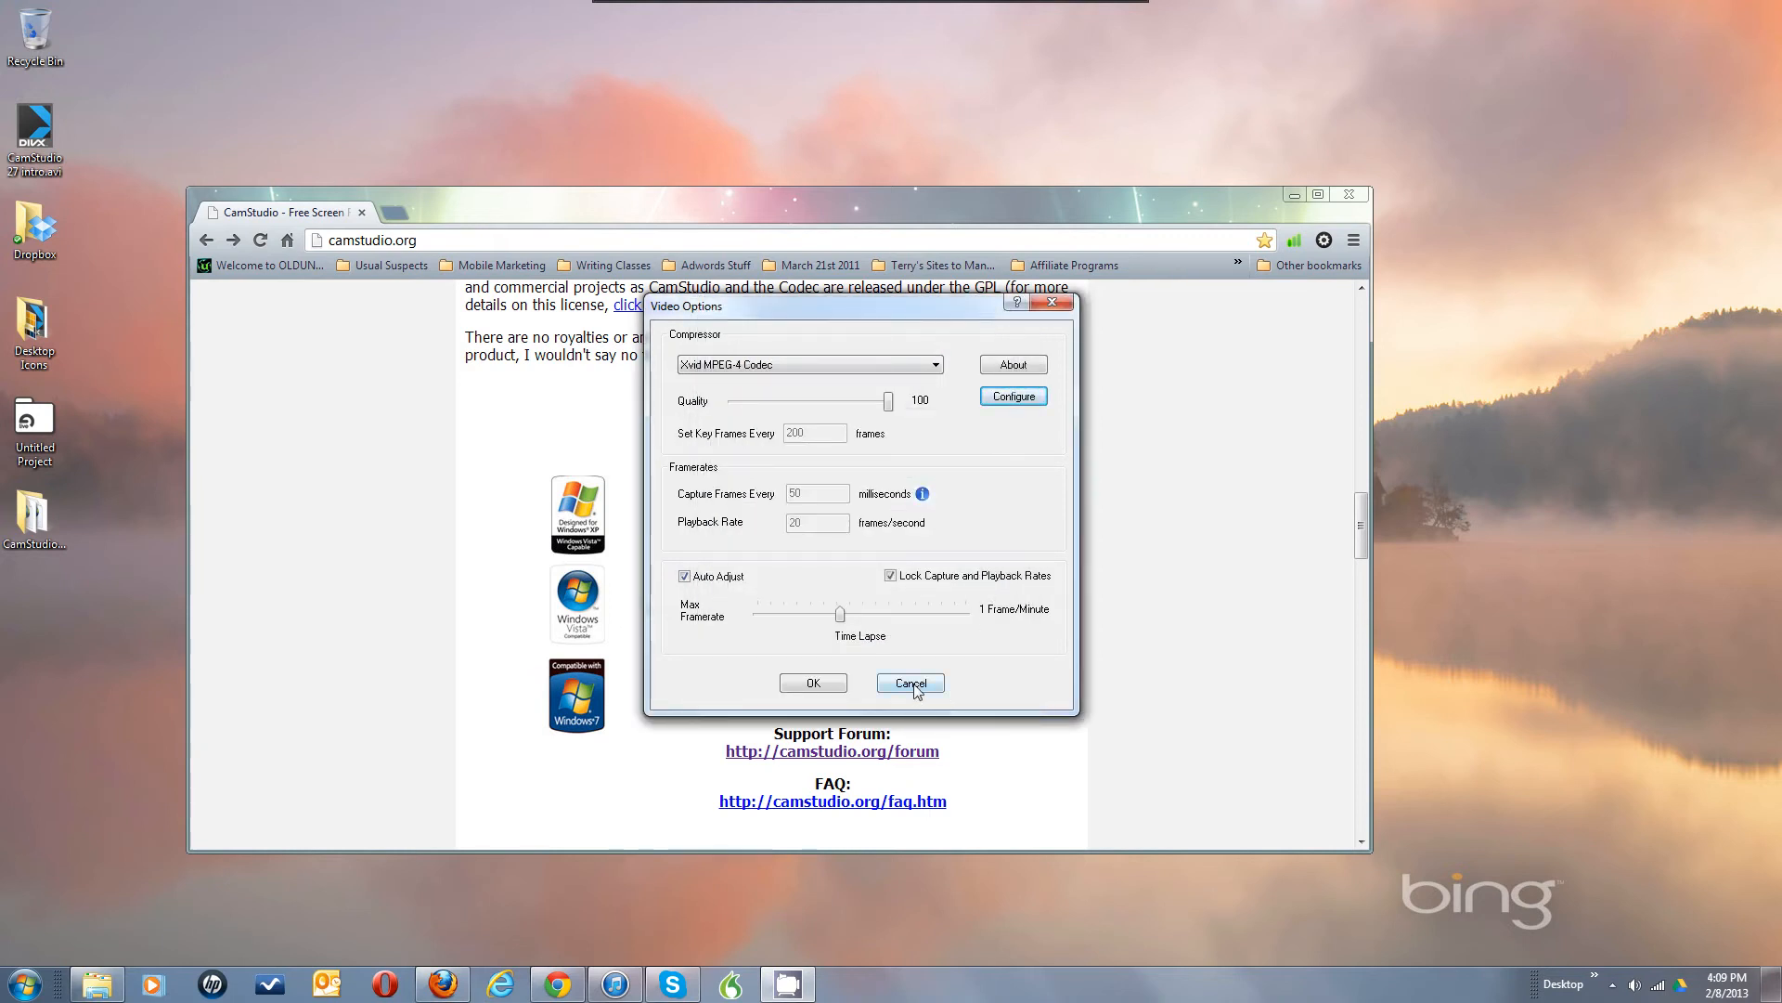
left_click(815, 683)
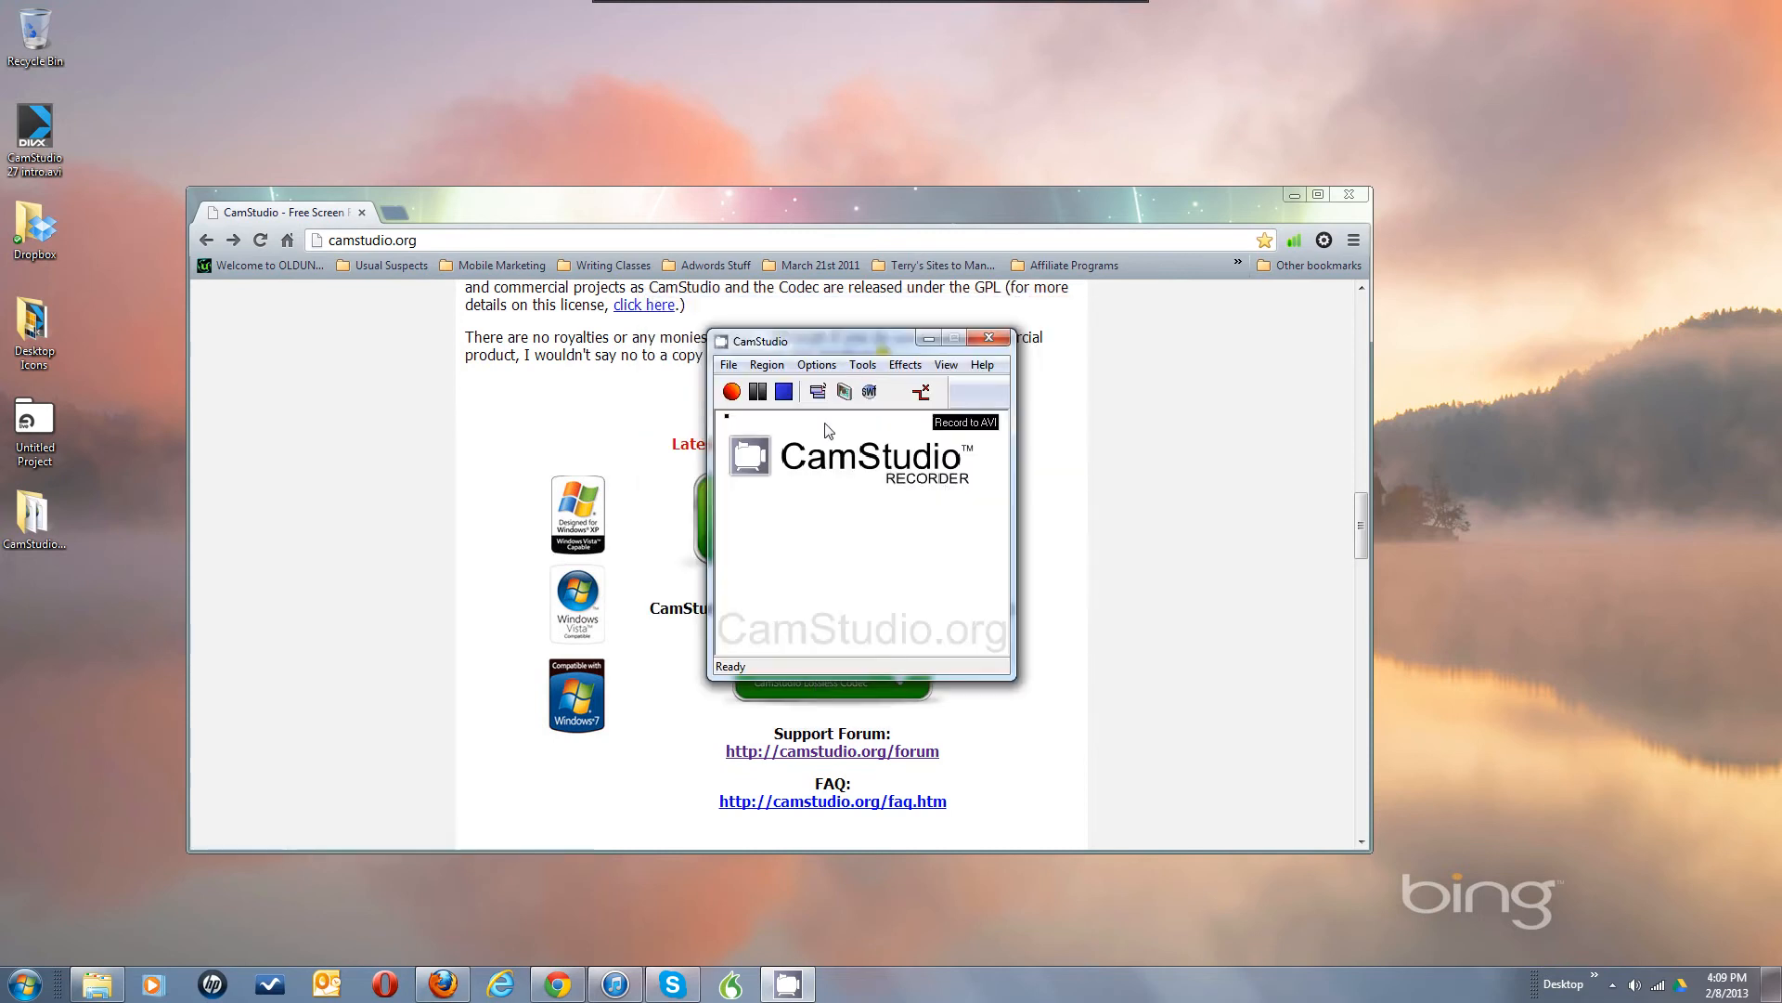
Step: Open the cursor options, try Hide Cursor, and set the display back to Show Cursor
left_click(816, 367)
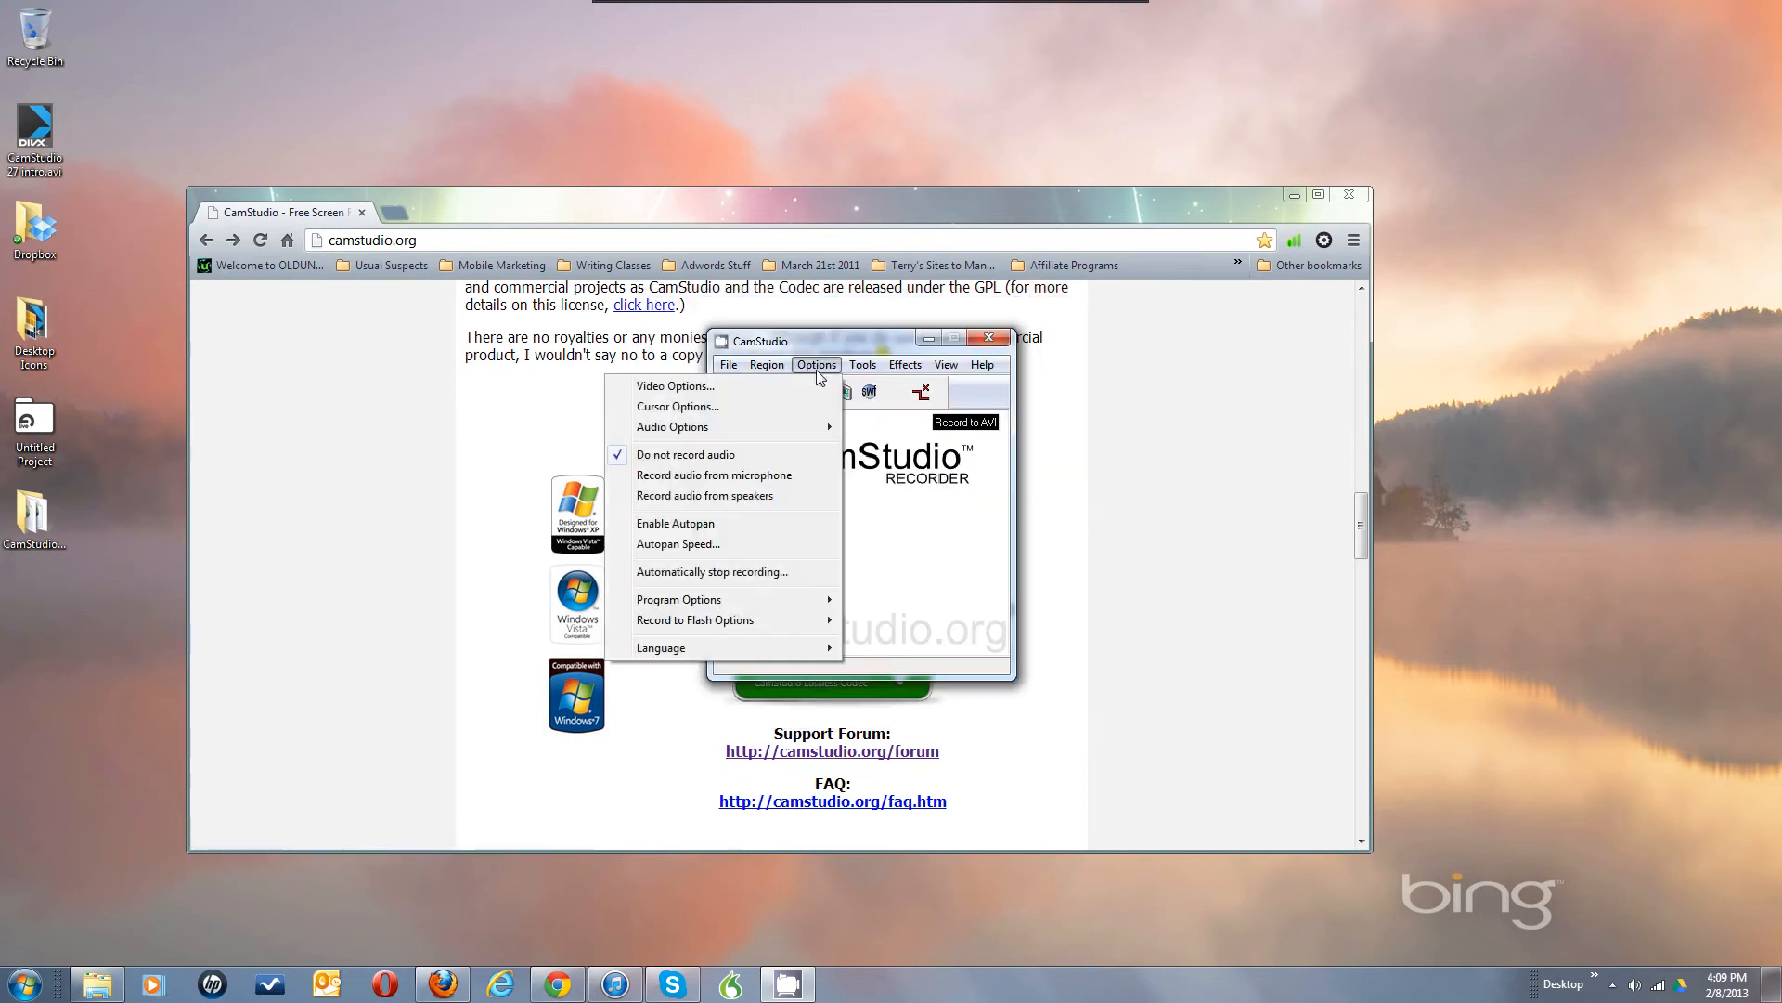
left_click(728, 406)
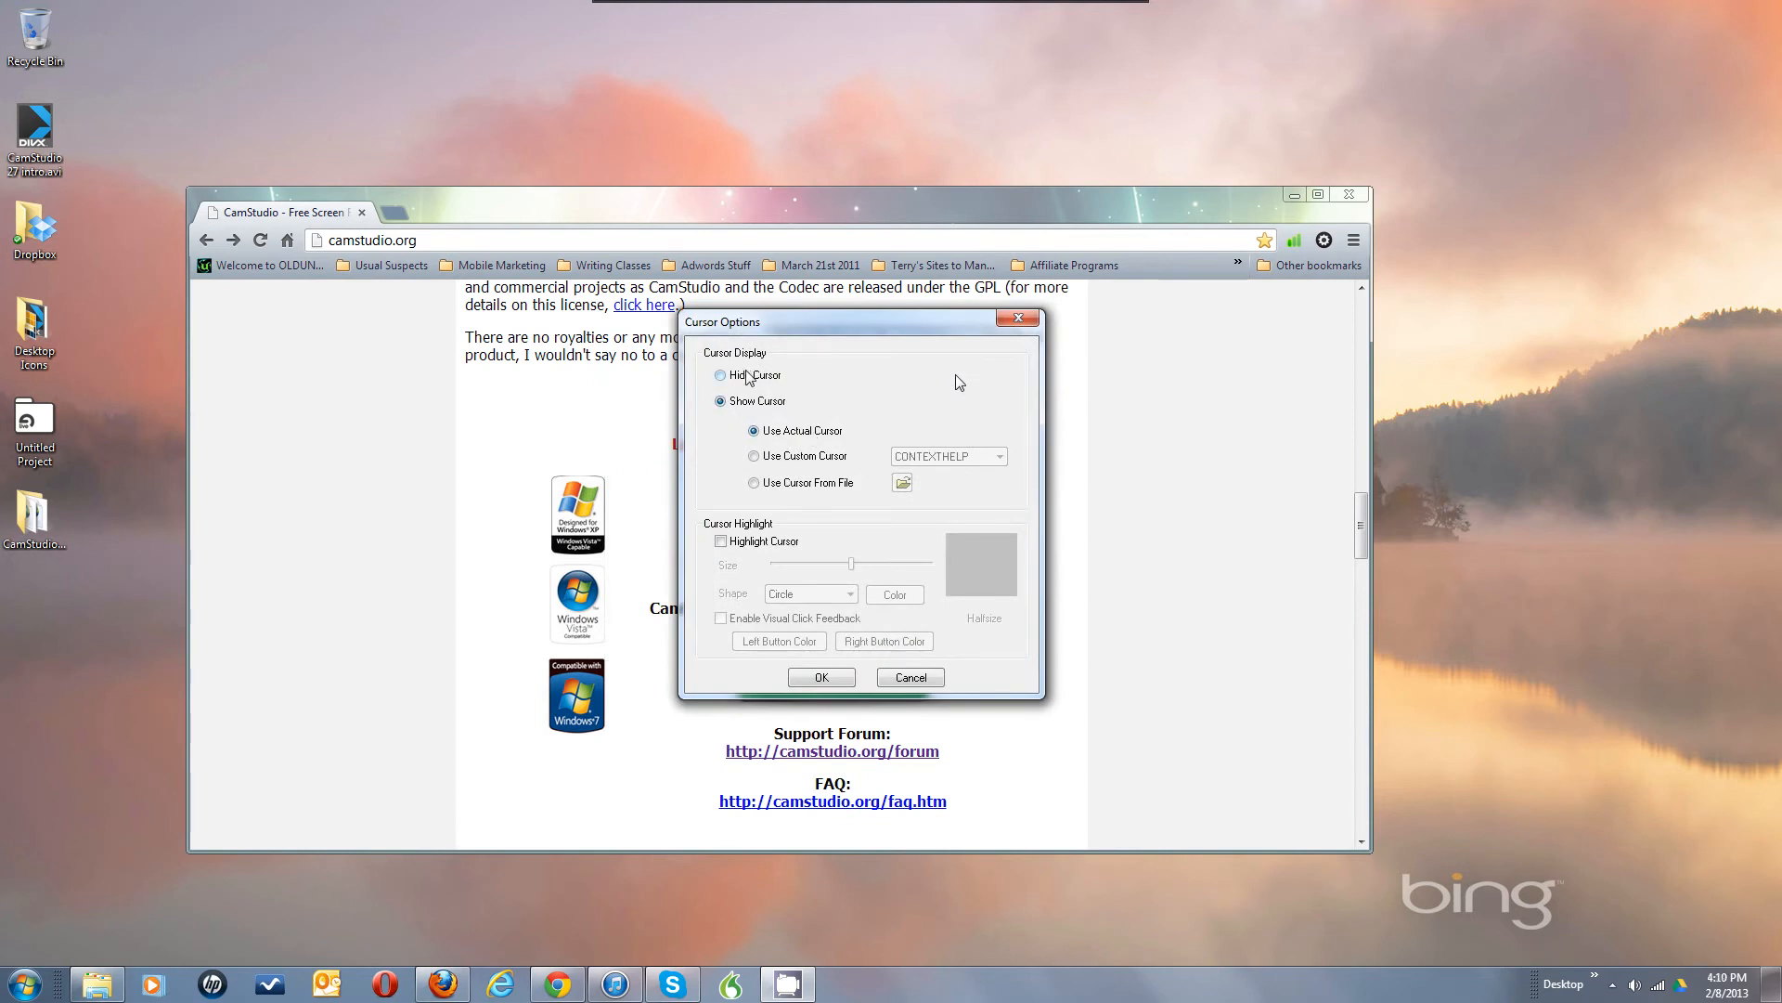
left_click(721, 375)
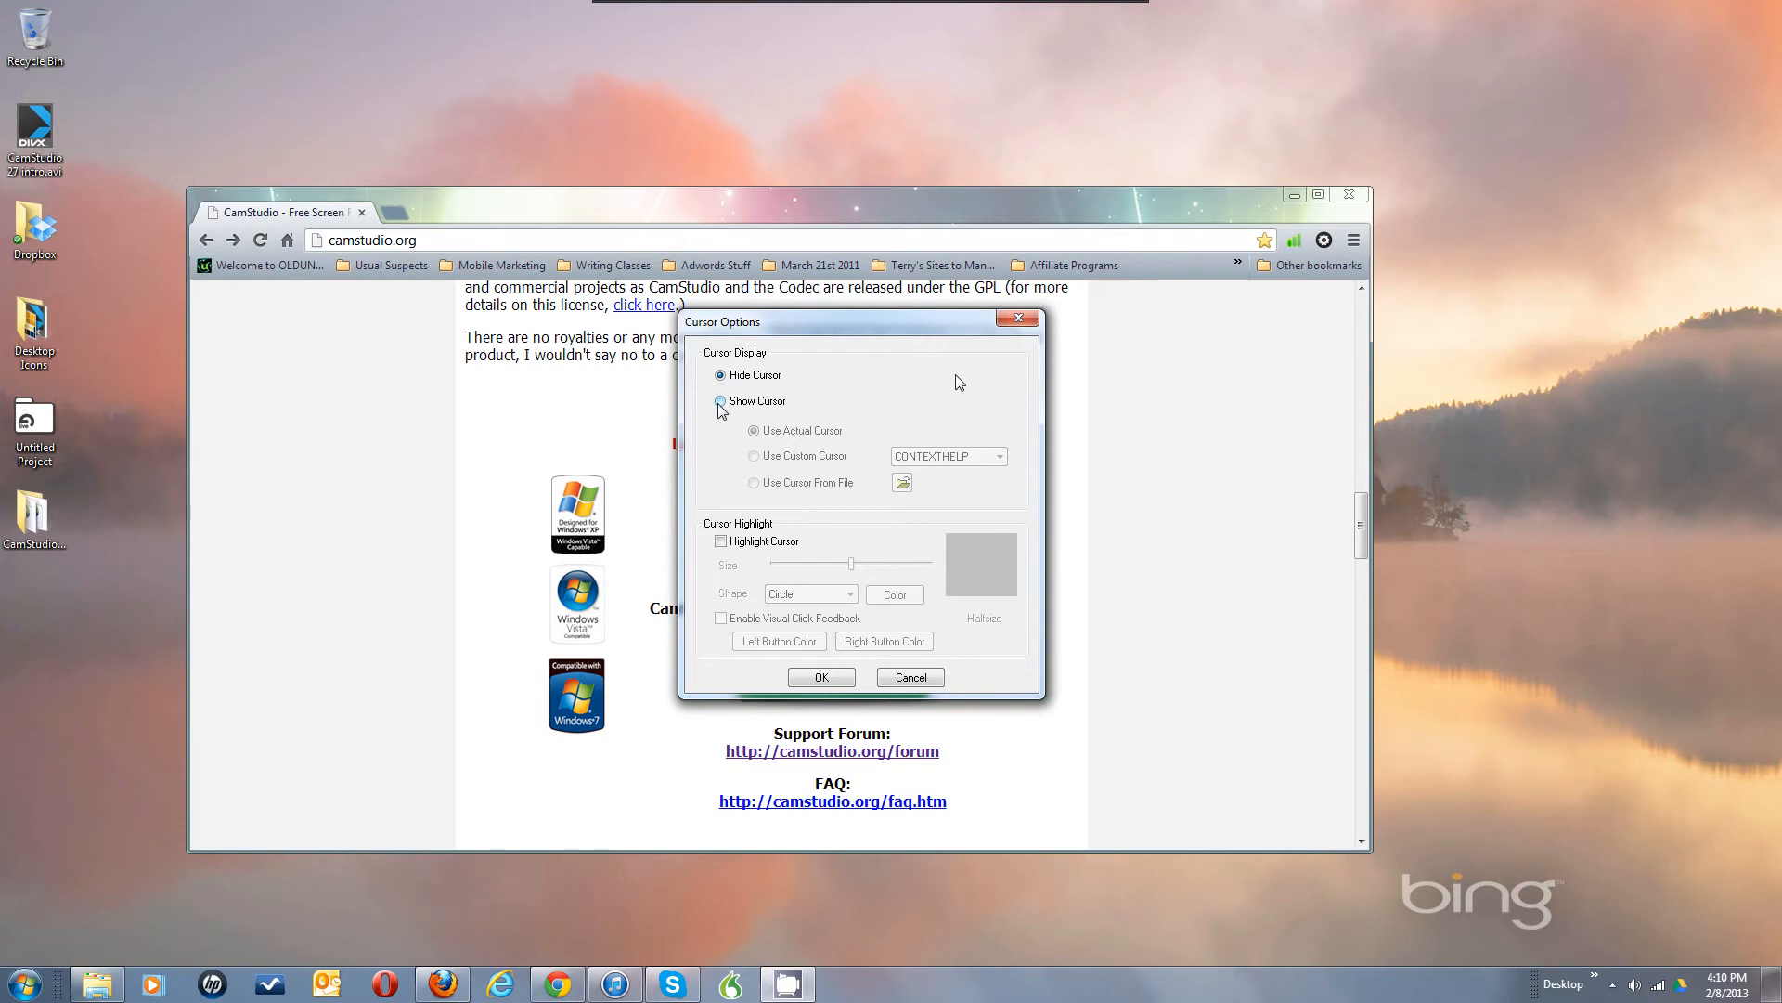
left_click(721, 402)
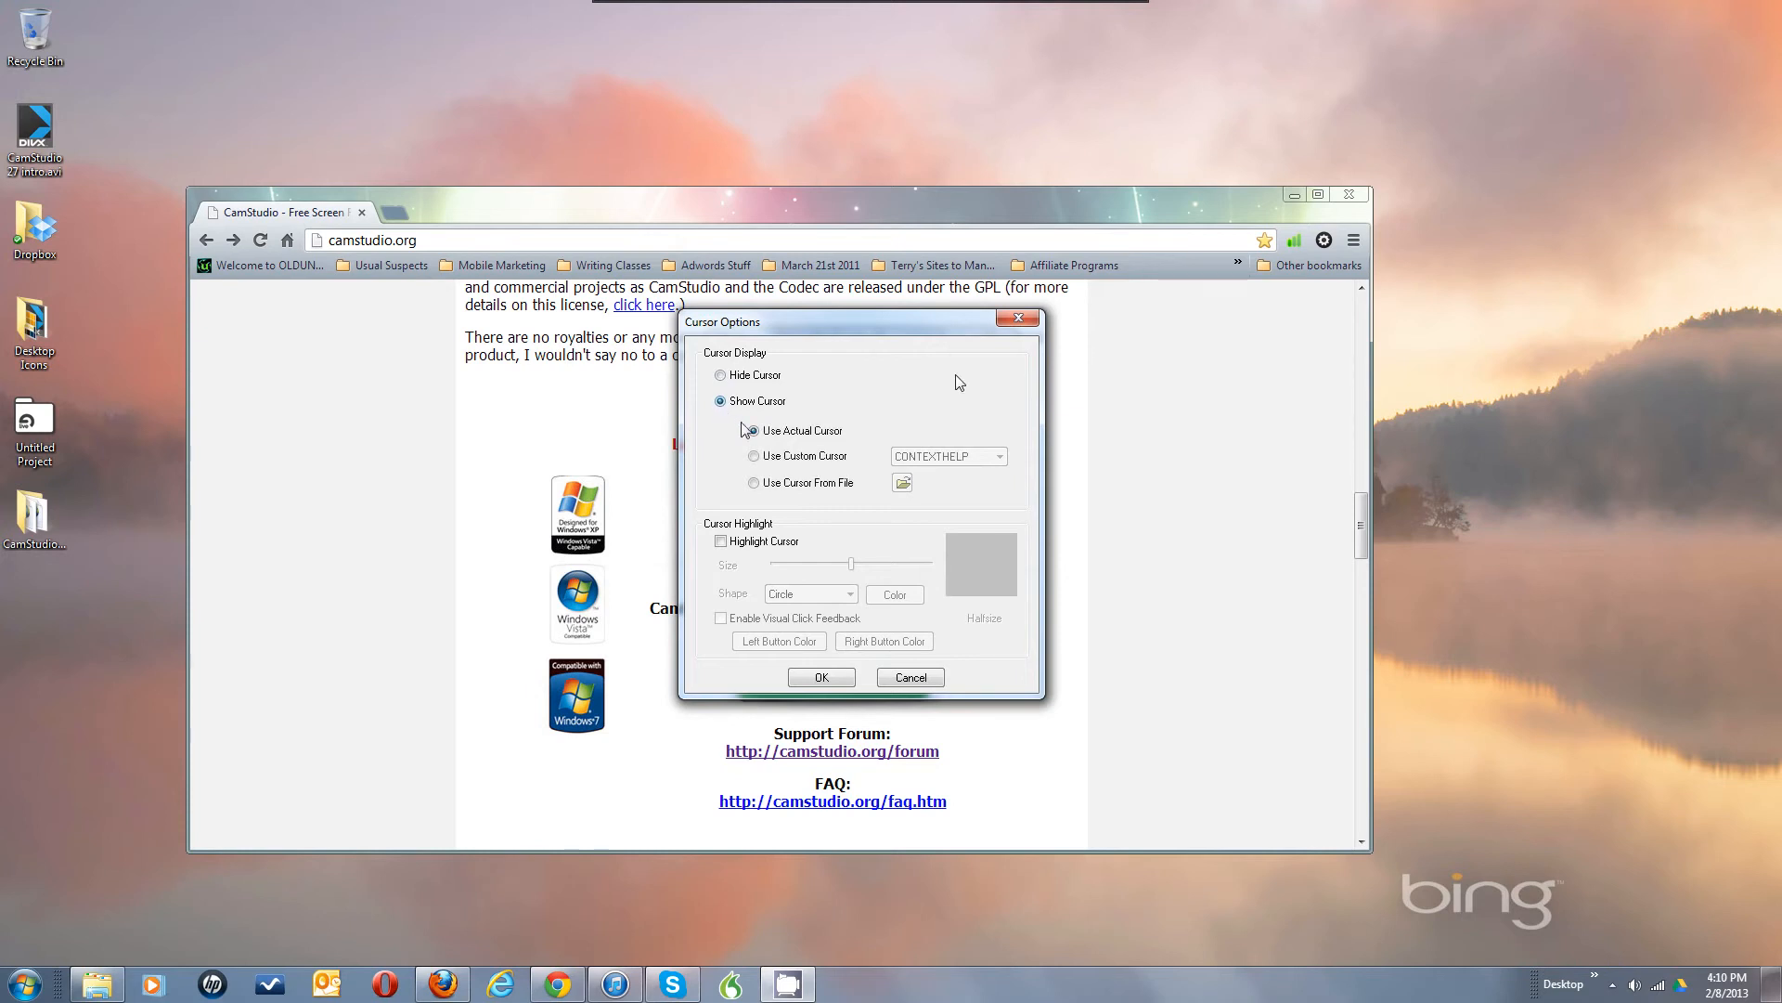
Step: Try Highlight Cursor with visual click feedback and view the color choices for both mouse buttons without changing them
left_click(722, 542)
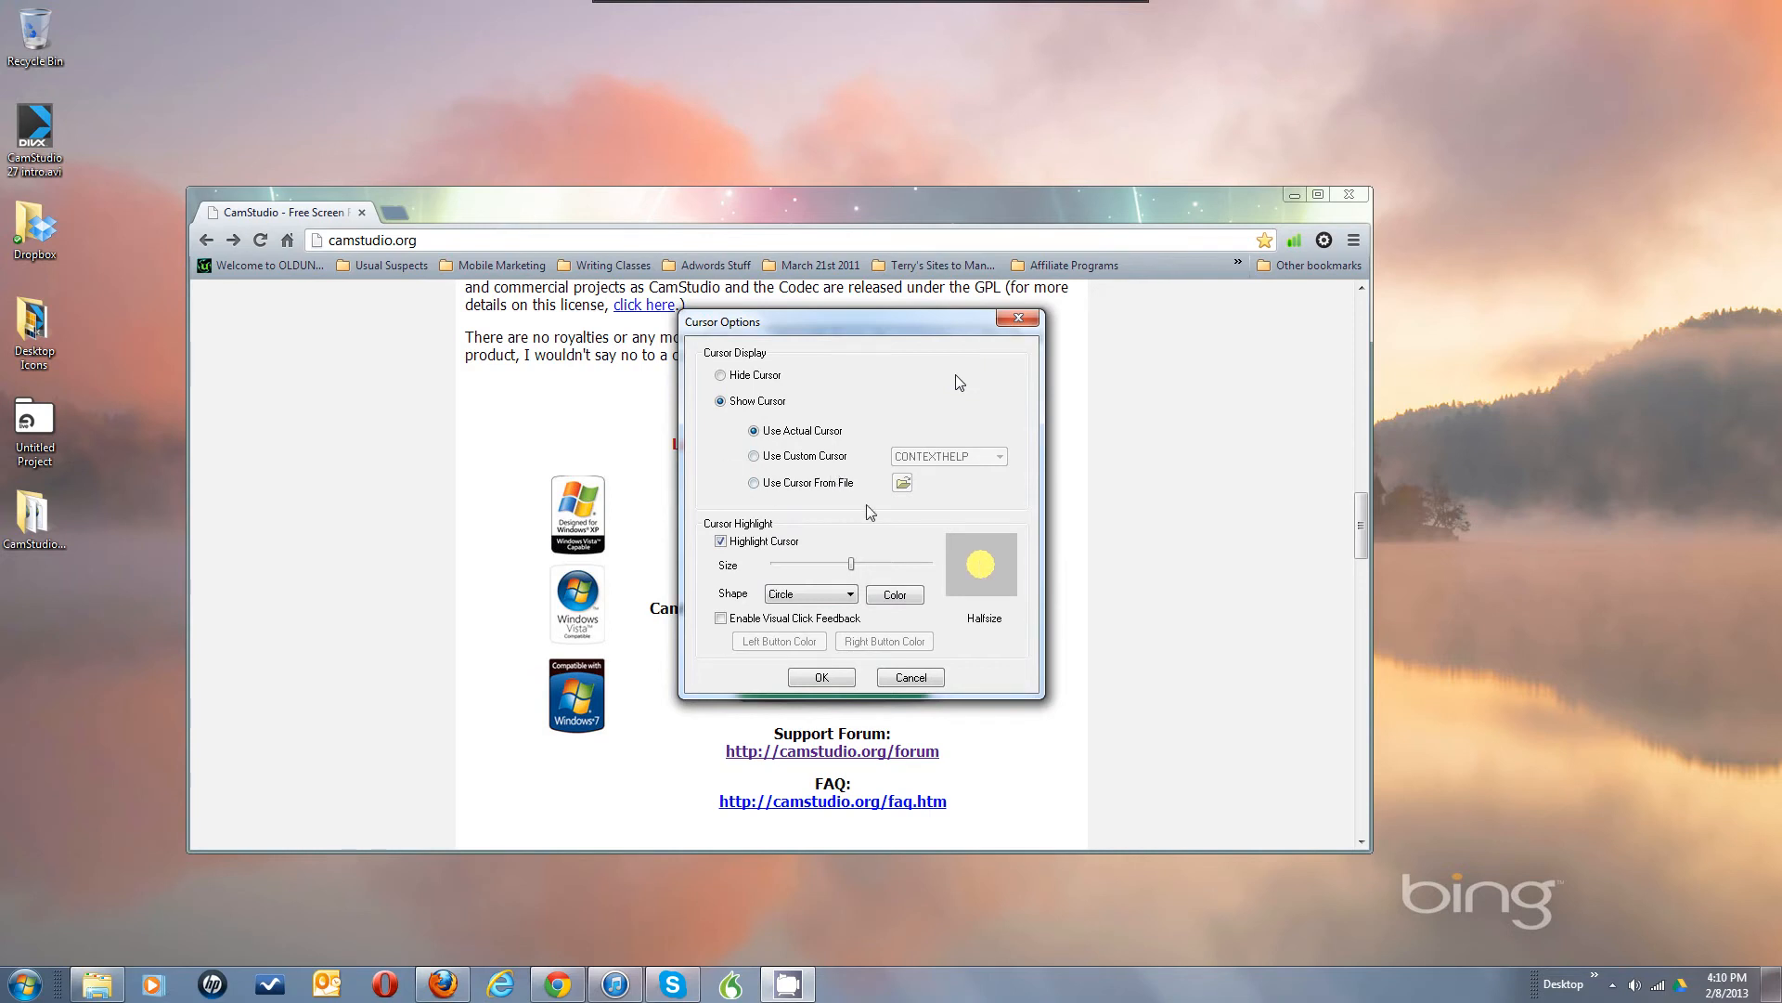
left_click(722, 542)
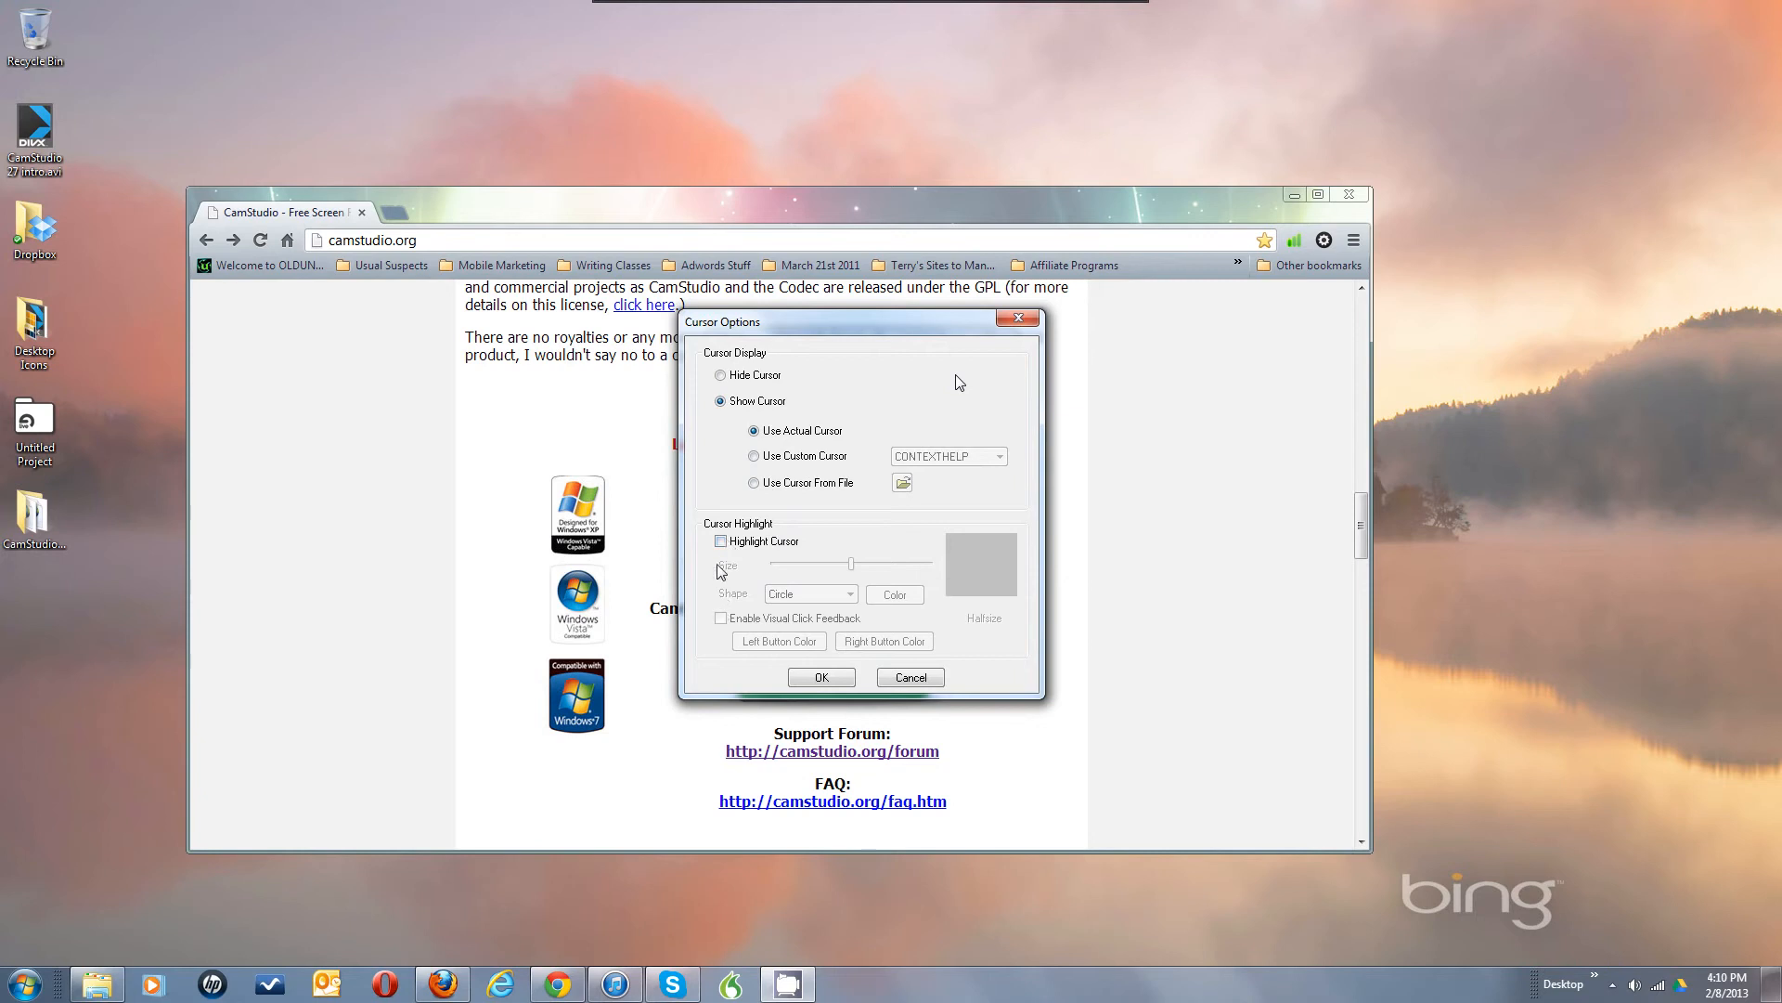
left_click(722, 542)
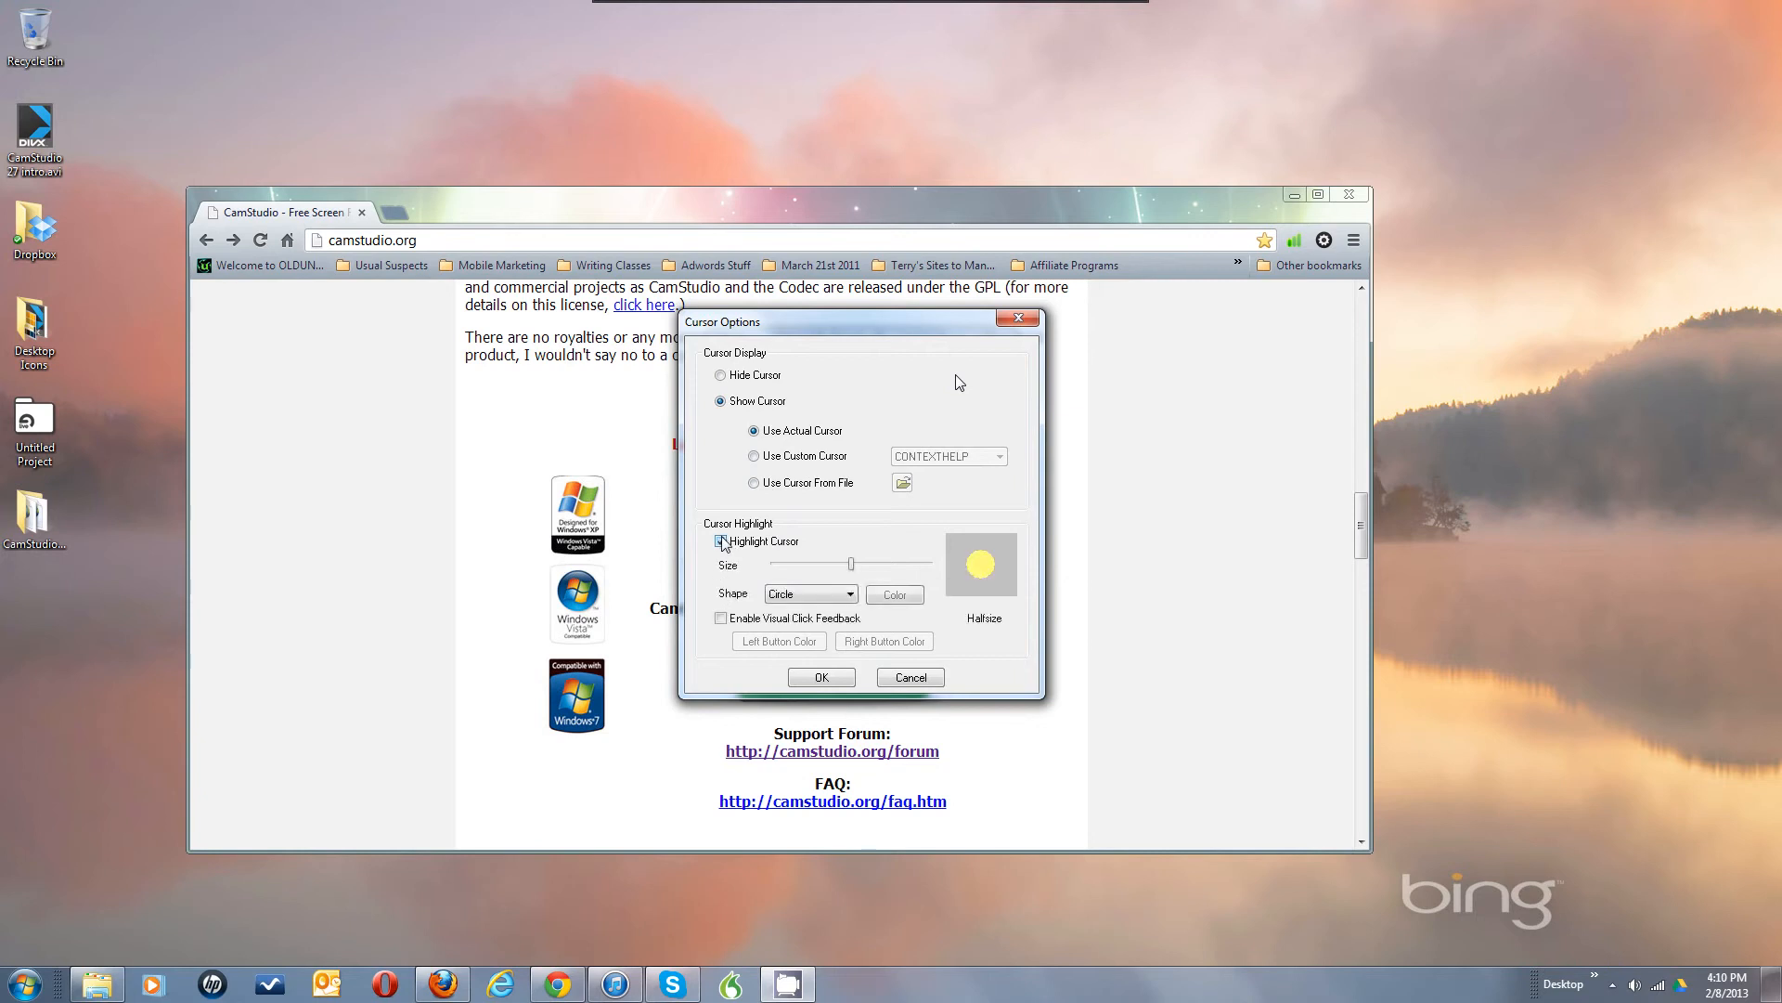
left_click(721, 618)
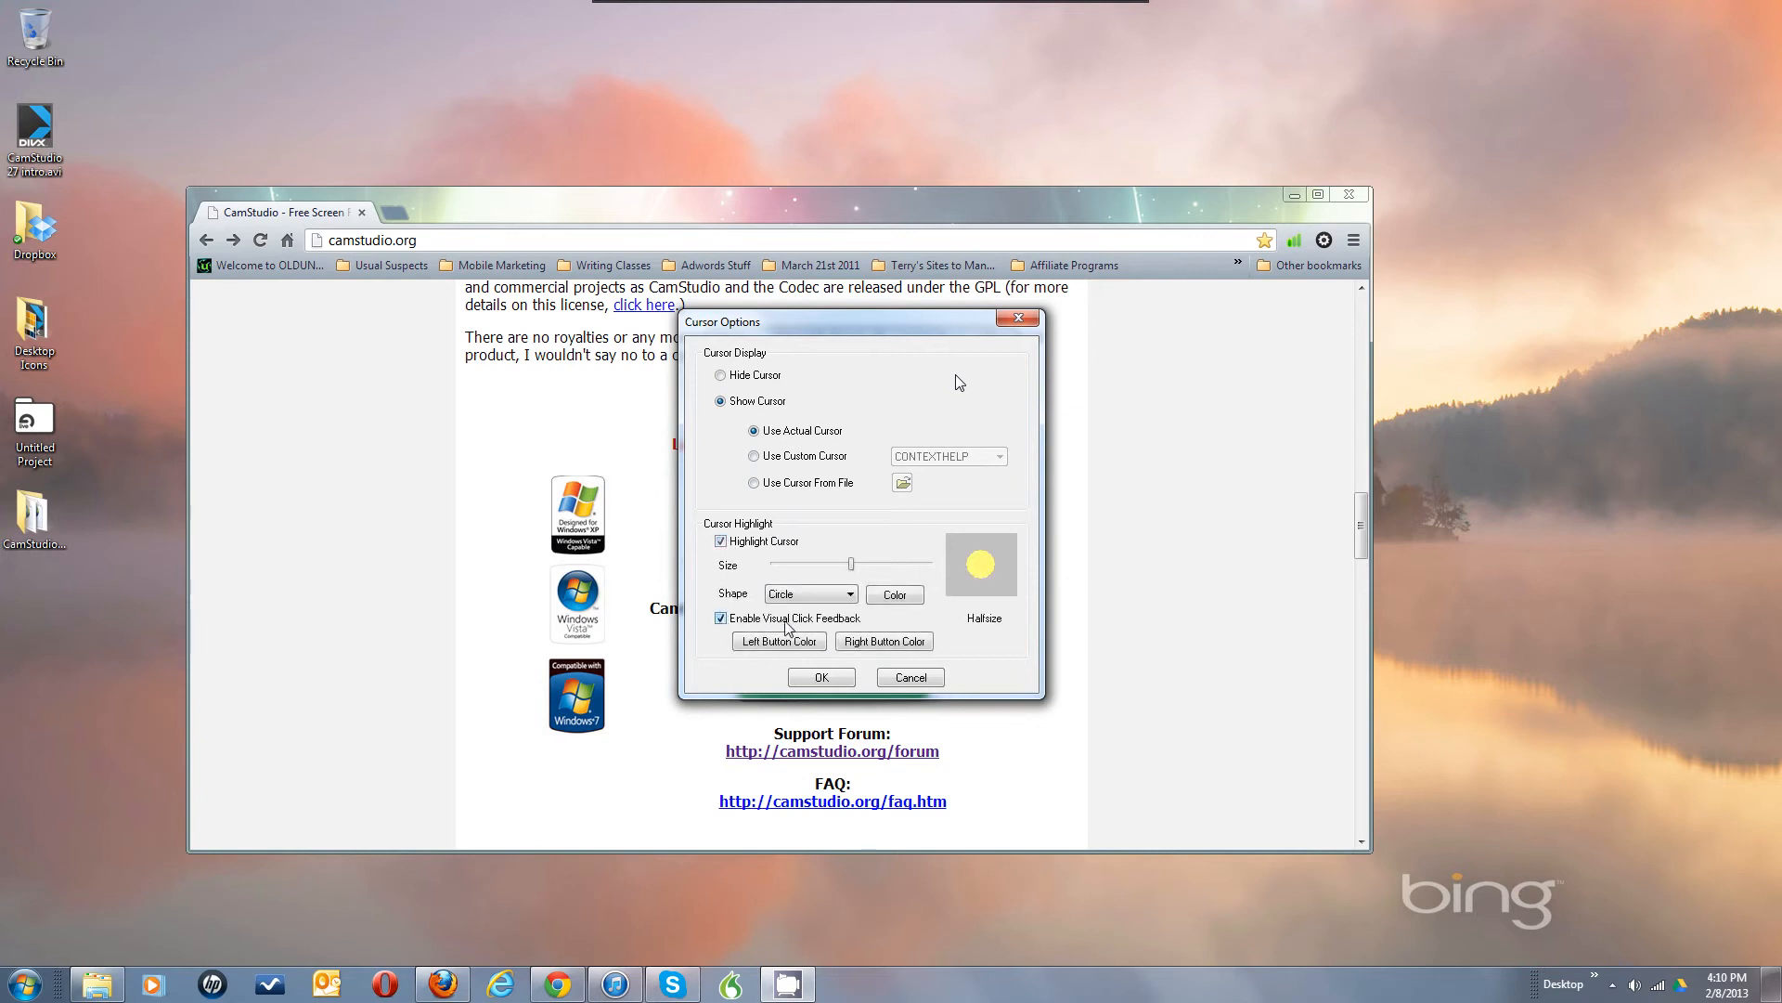
left_click(784, 644)
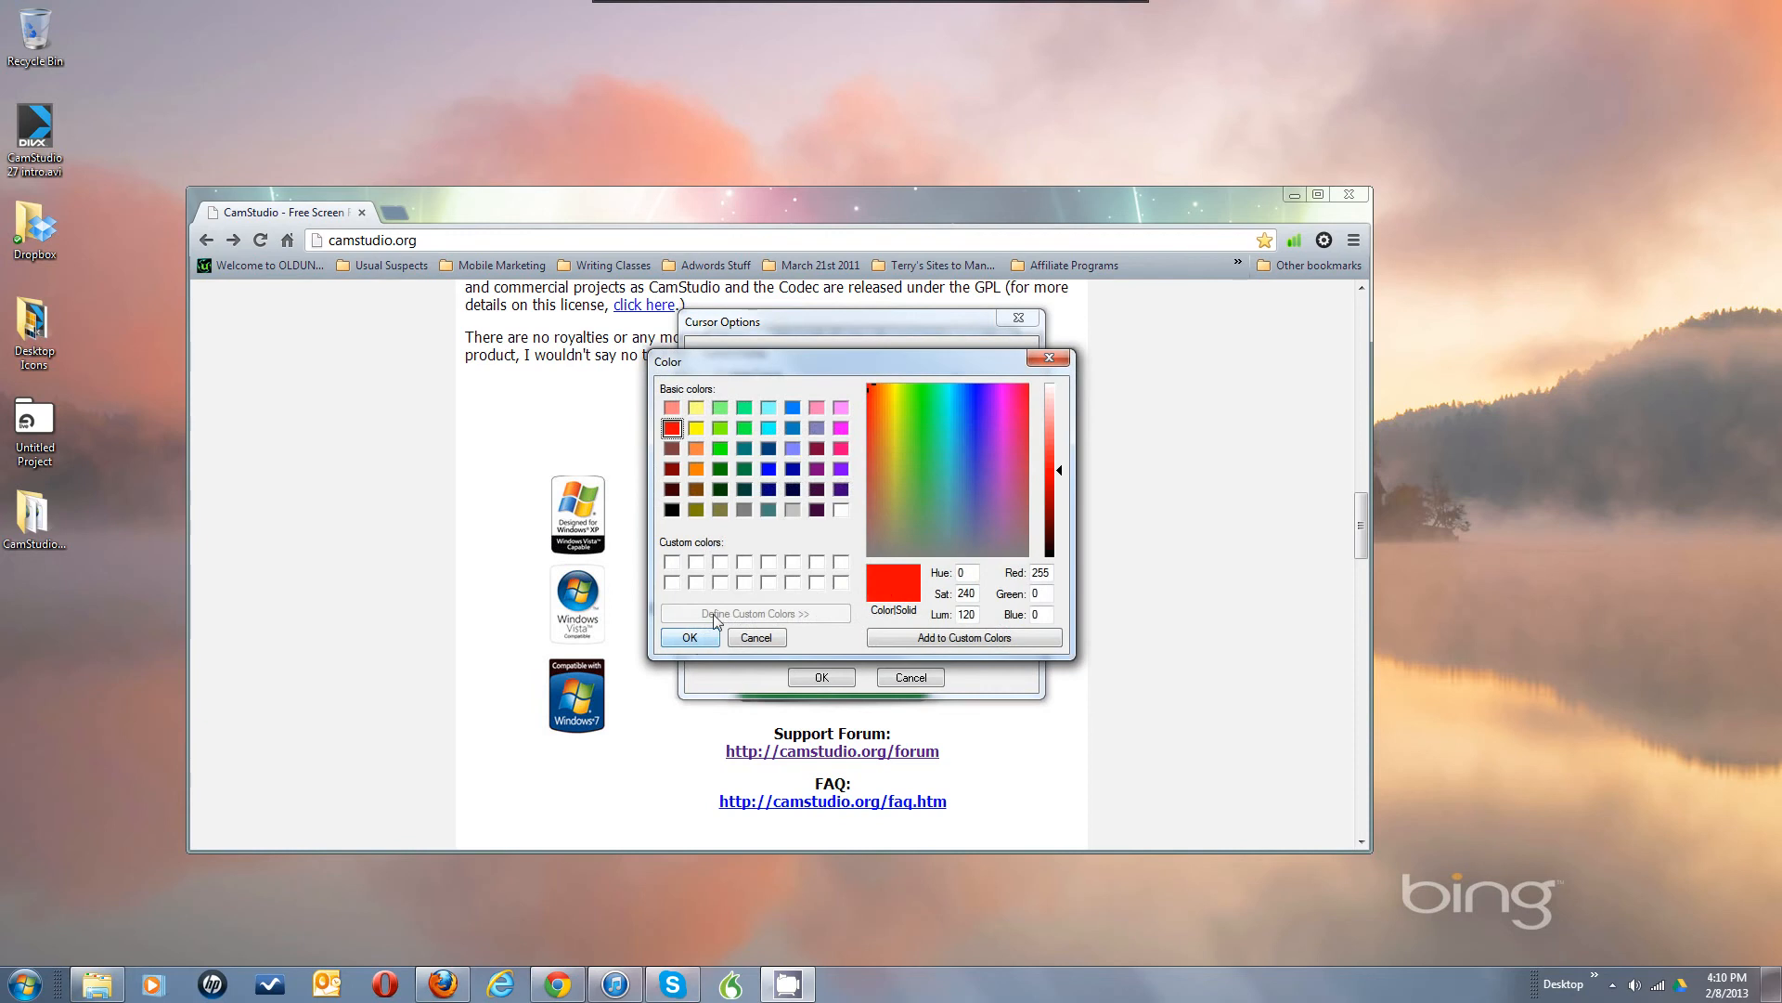
left_click(755, 636)
left_click(884, 643)
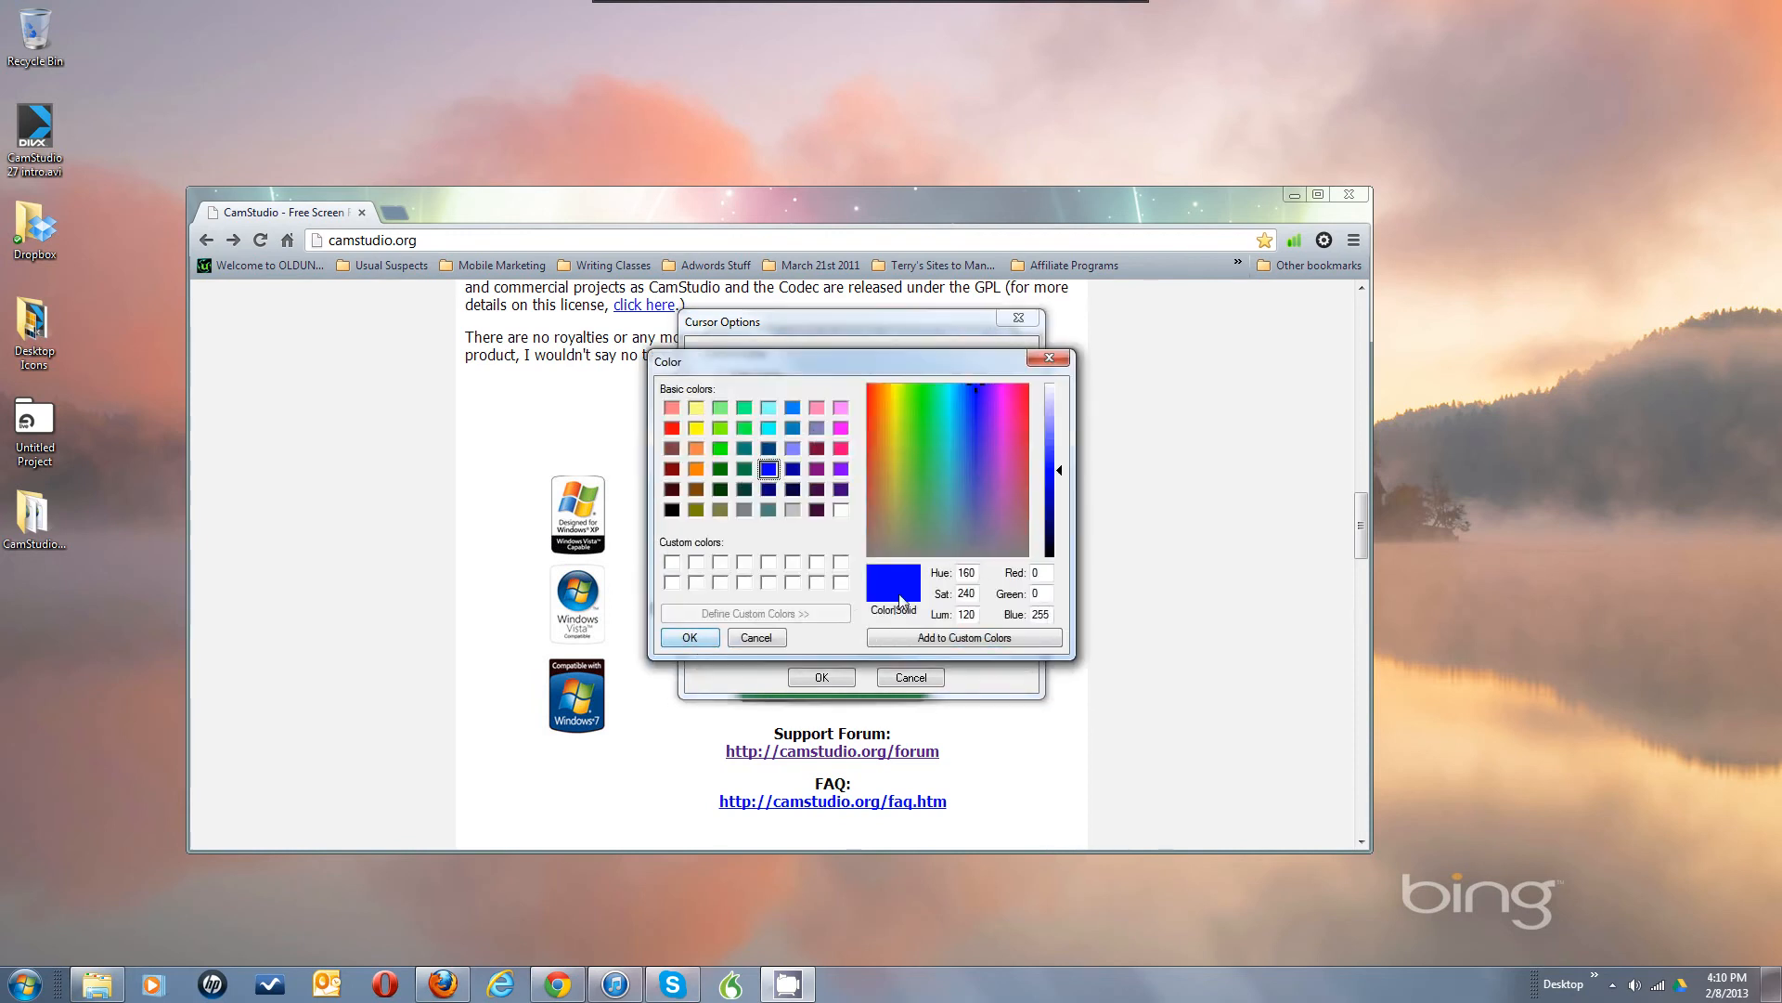
left_click(776, 639)
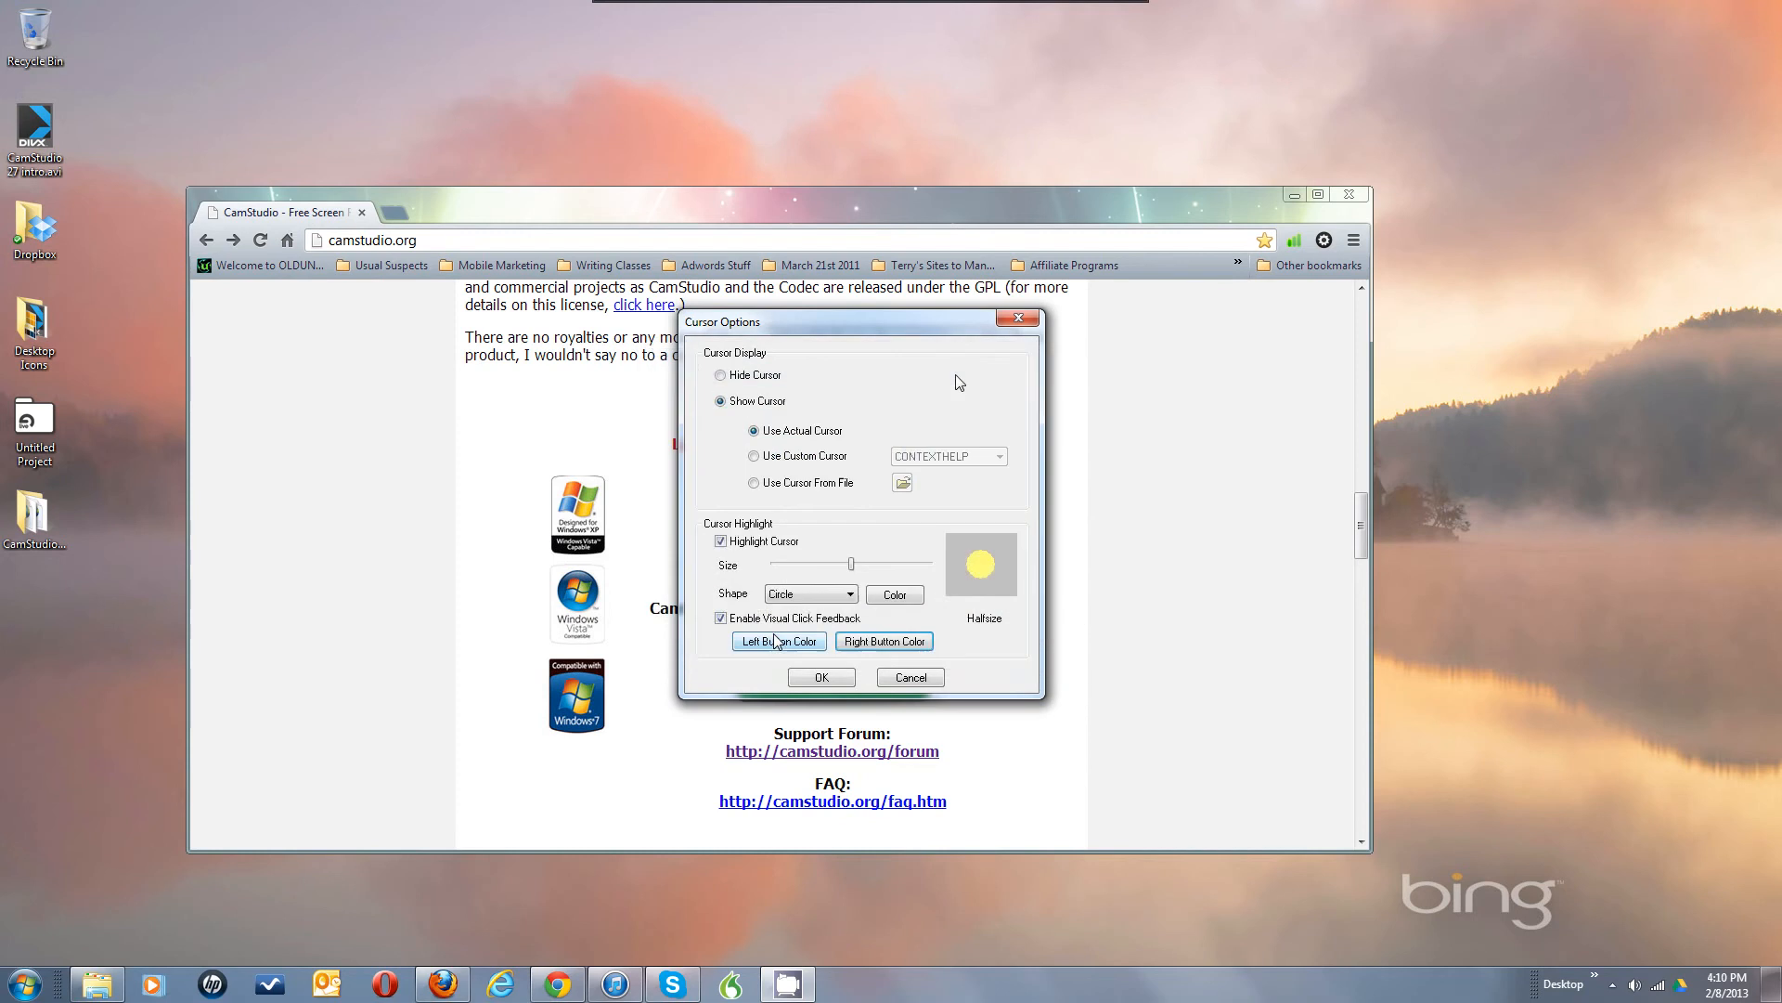
Step: Turn off visual click feedback and Highlight Cursor, and accept the cursor options
left_click(721, 618)
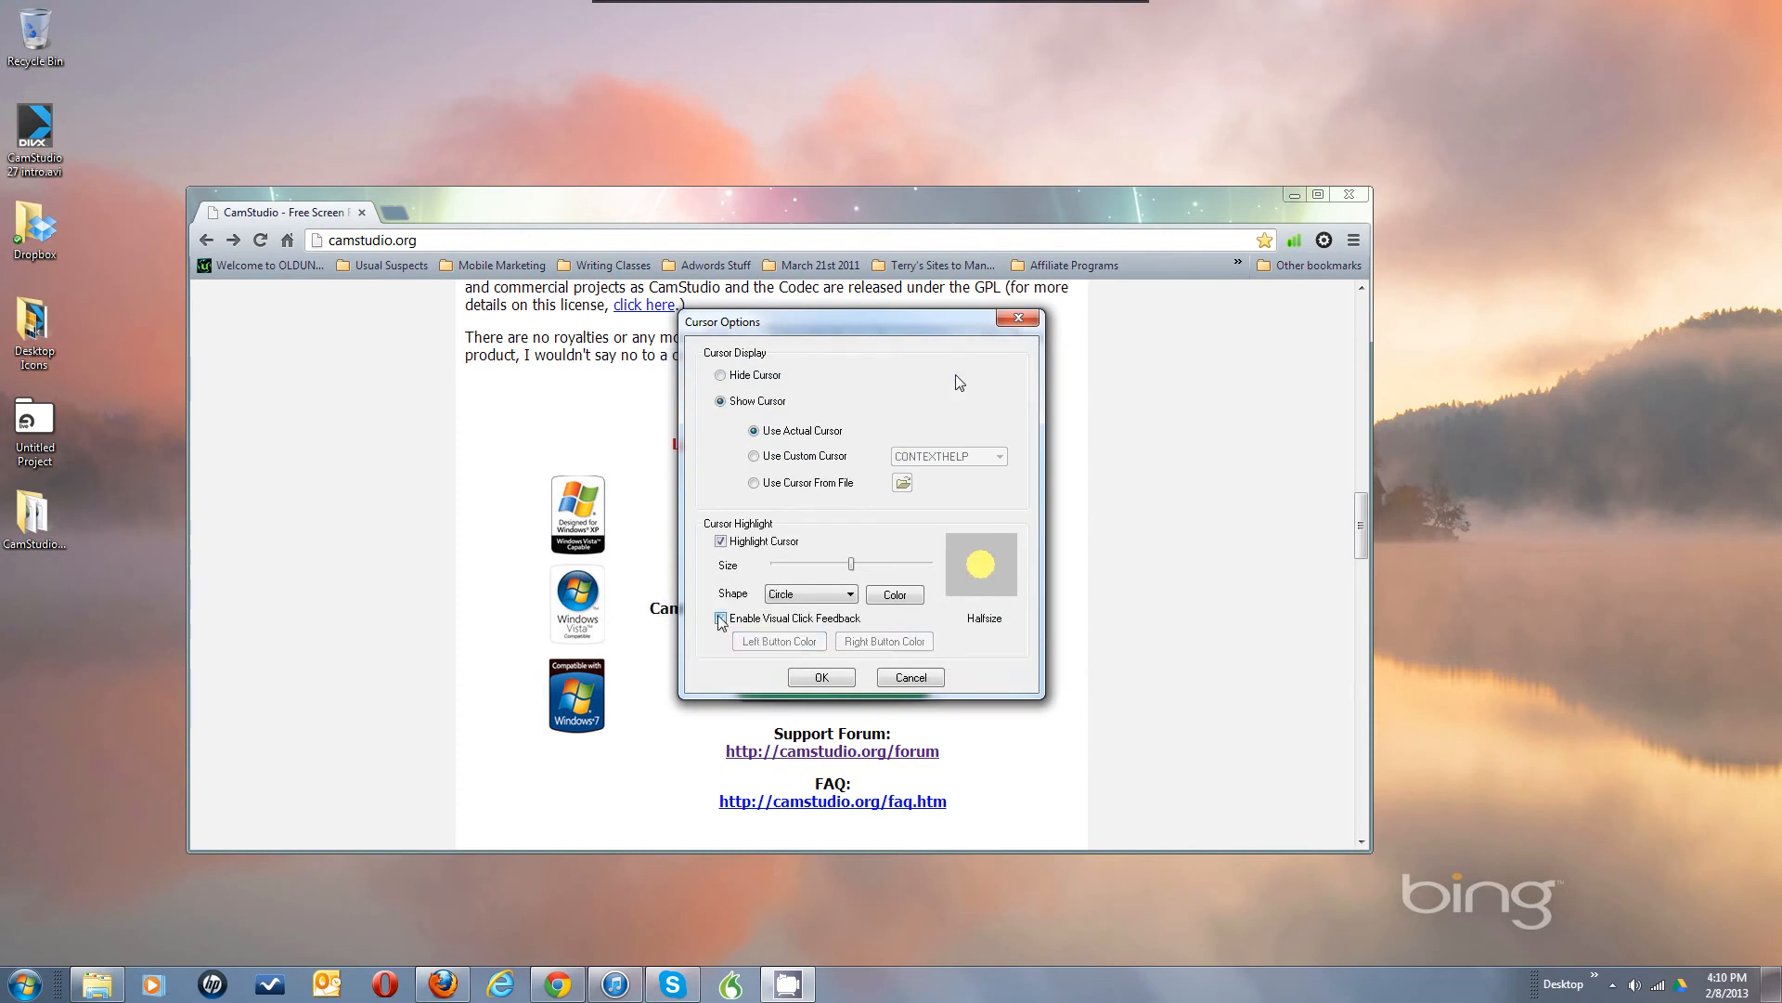
left_click(721, 541)
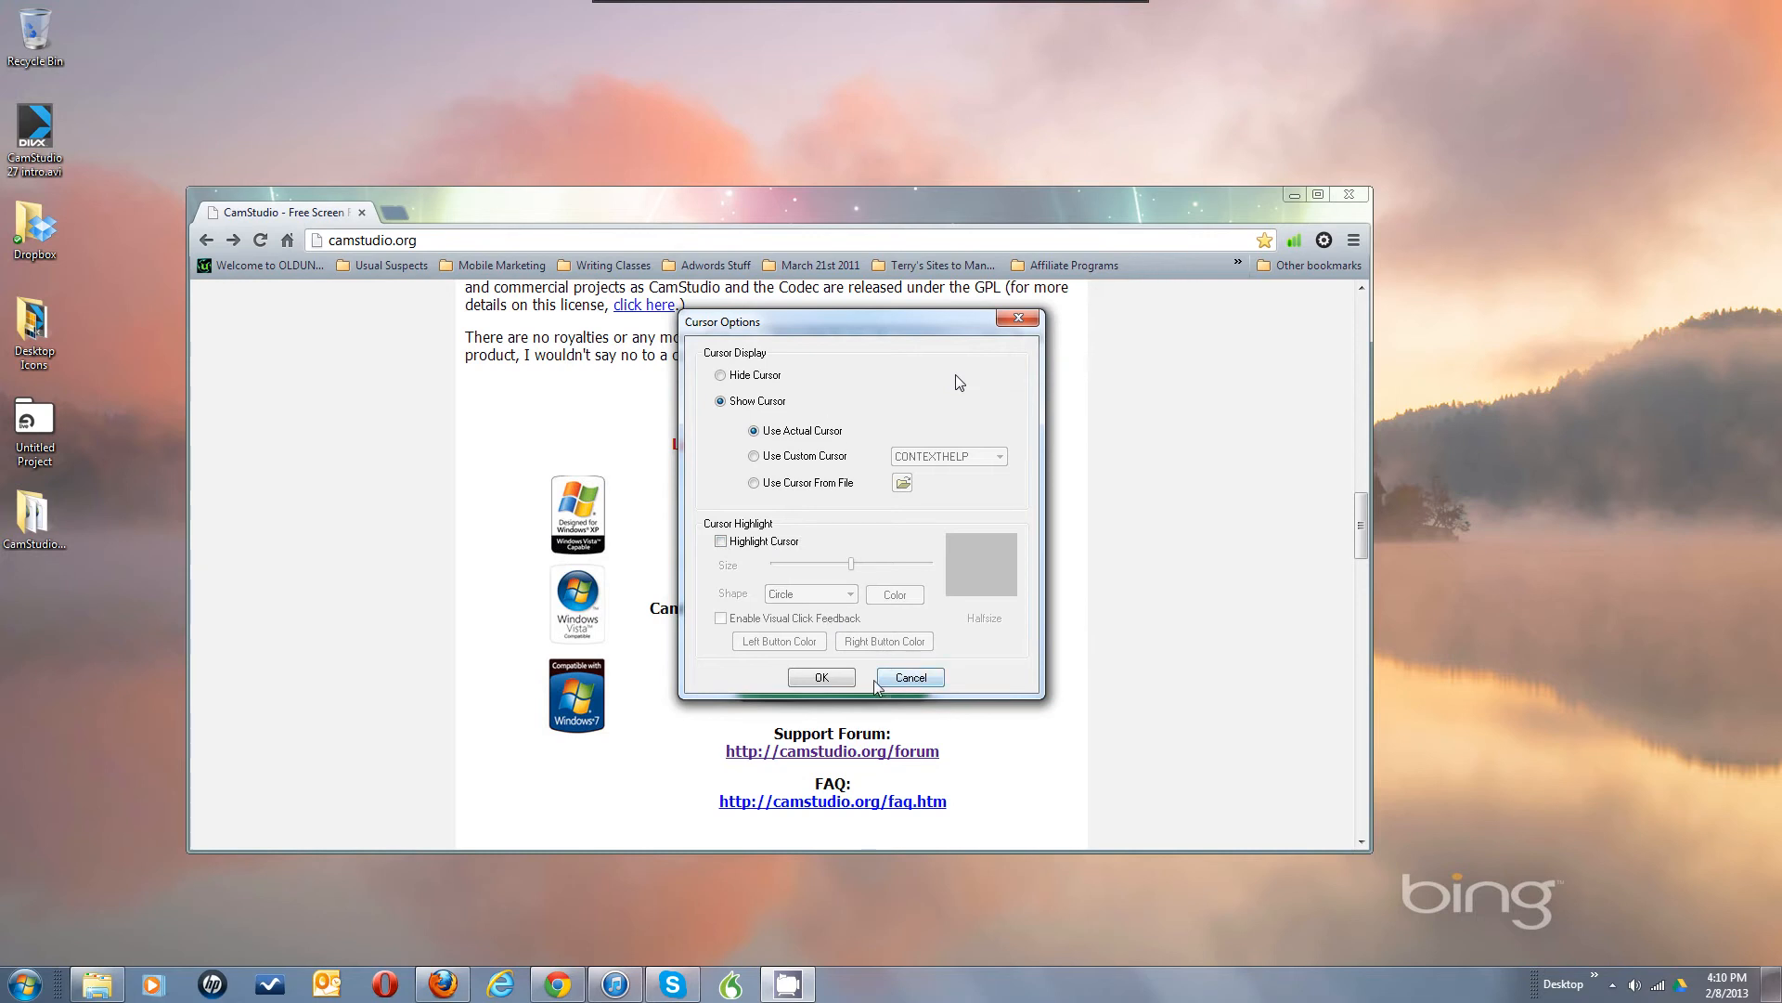
left_click(837, 676)
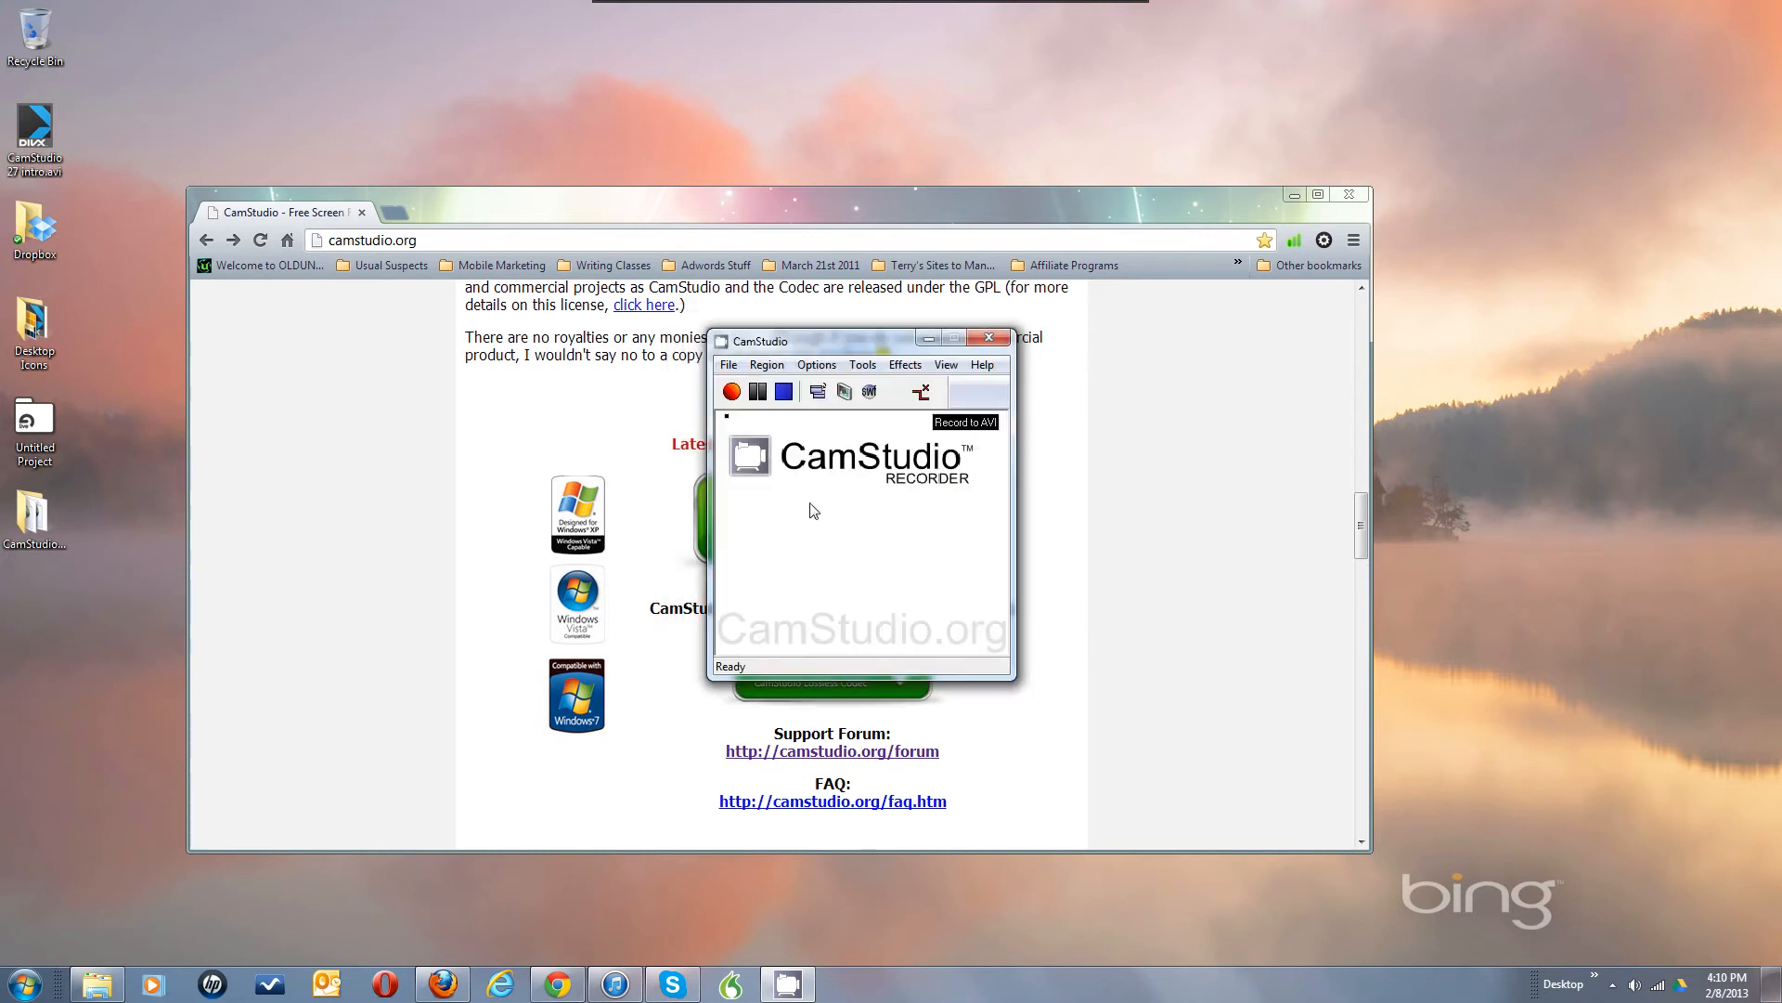
Step: Reopen the cursor options, enable Highlight Cursor and visual click feedback, and accept the settings
left_click(829, 368)
left_click(761, 414)
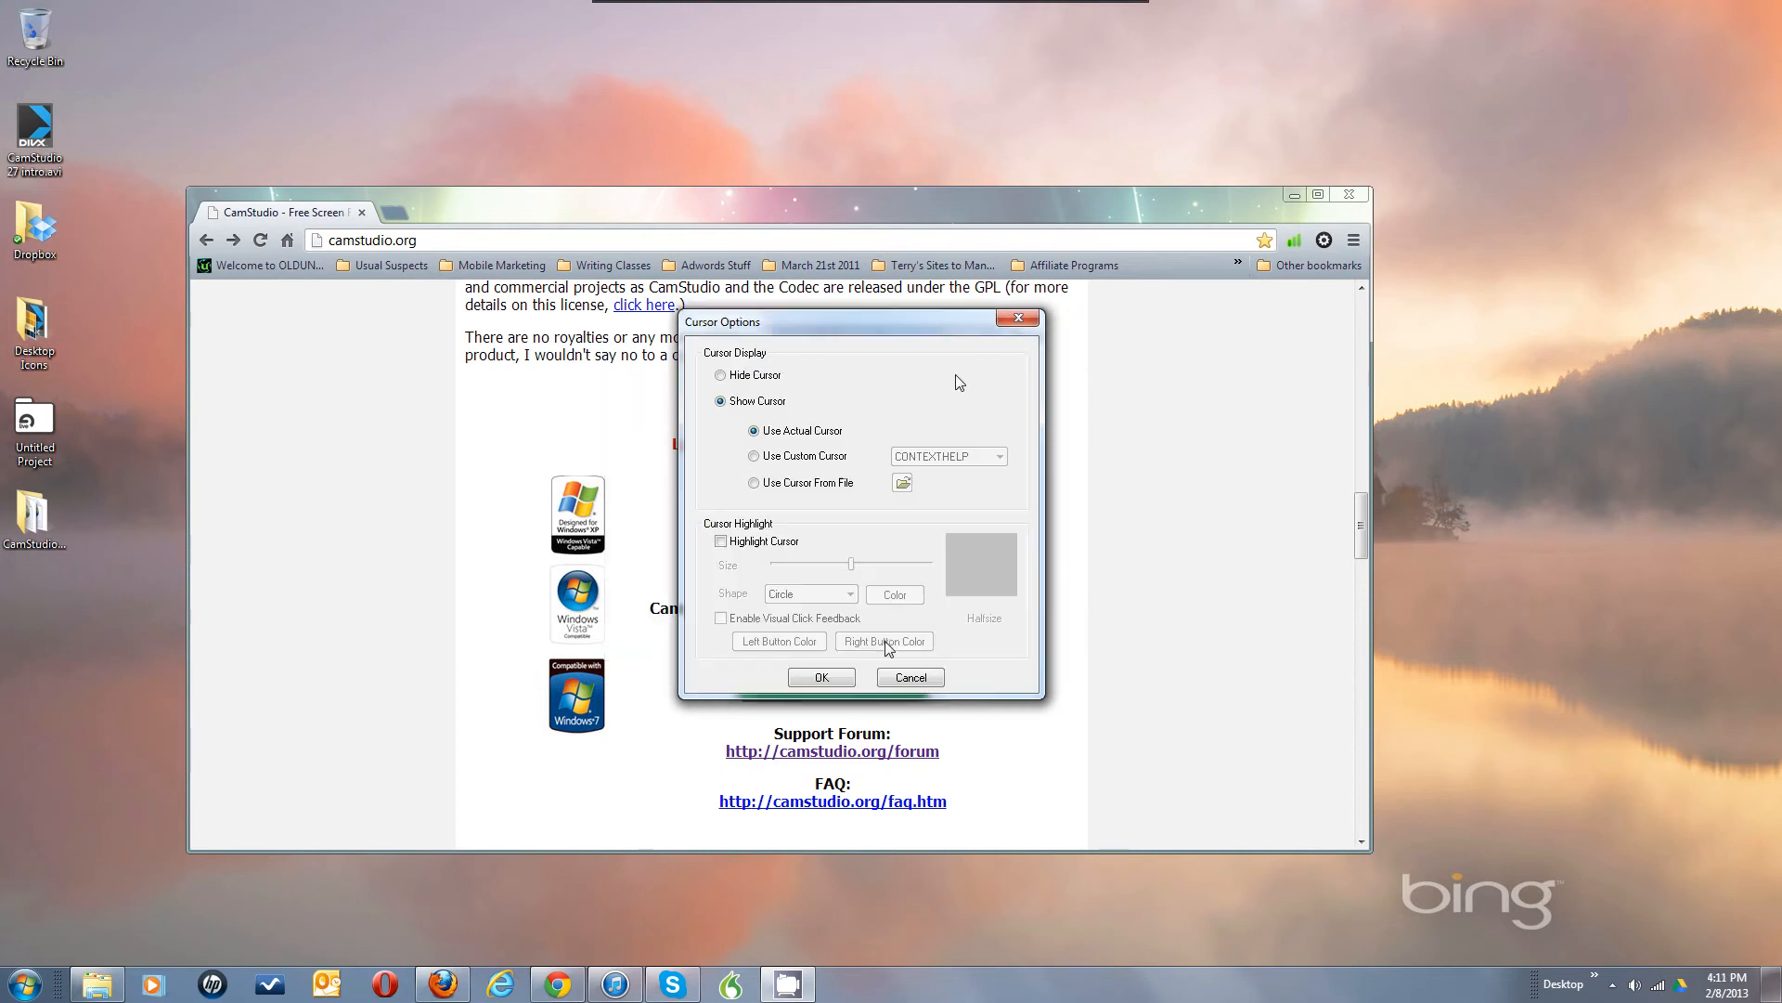
left_click(723, 543)
left_click(728, 620)
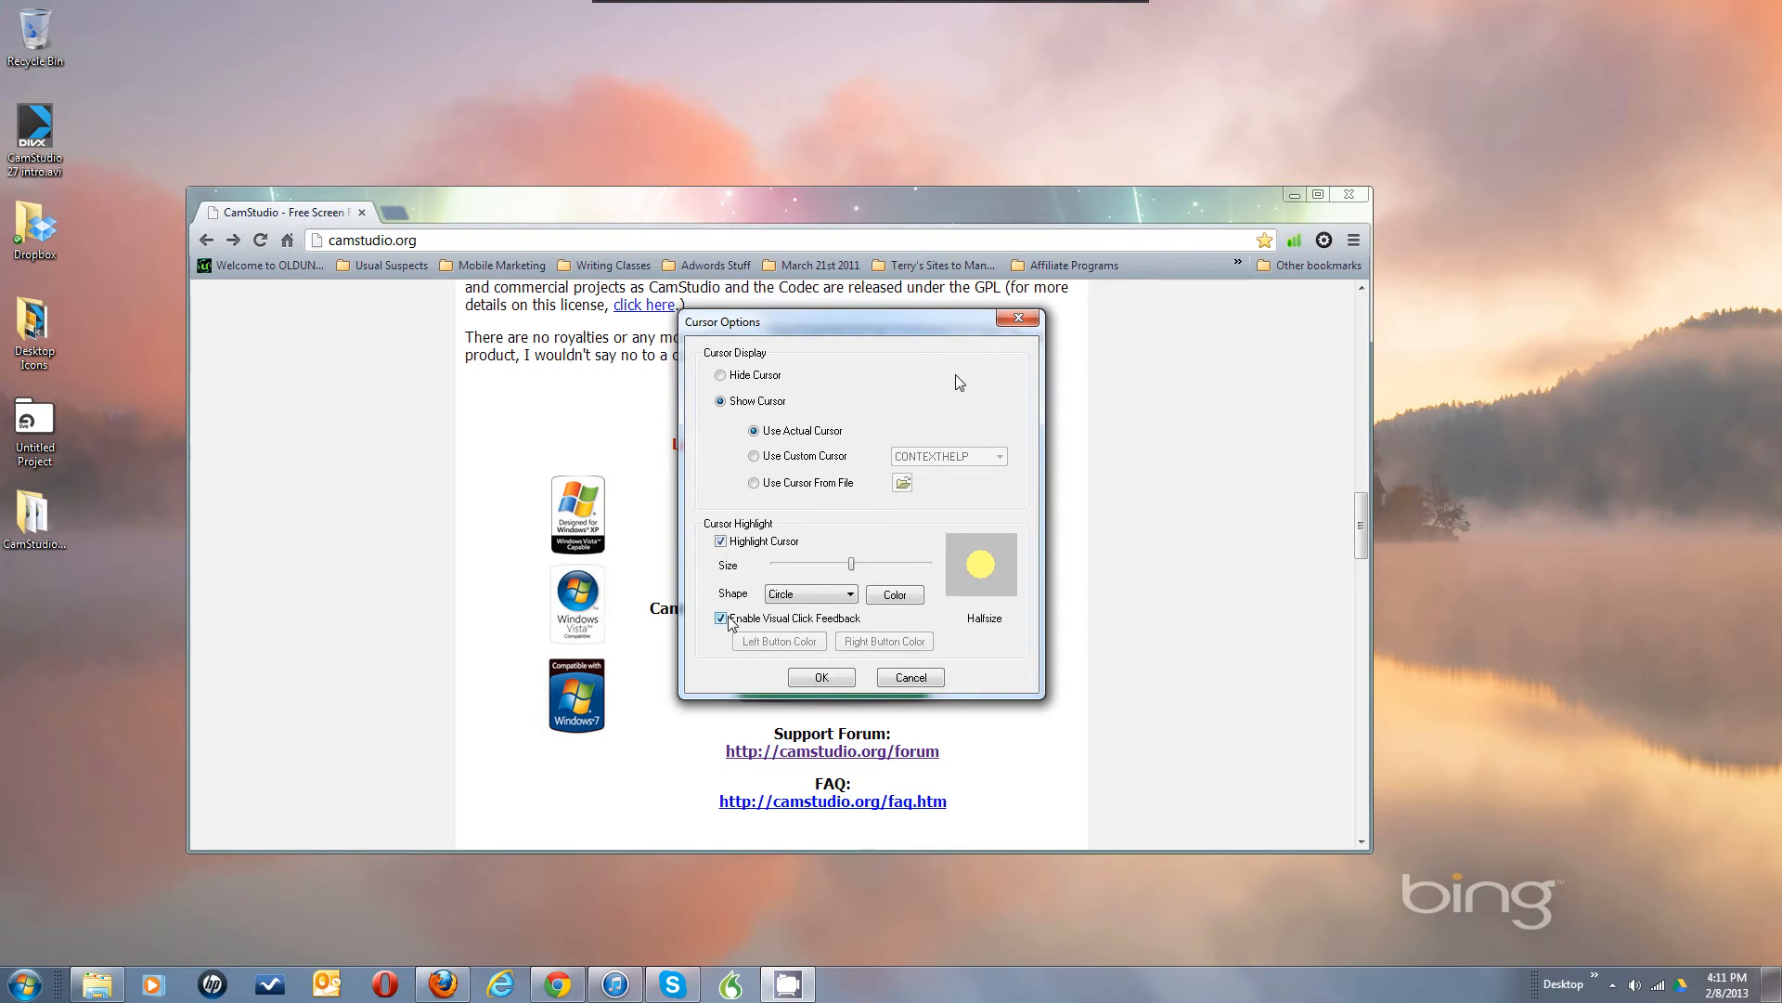
left_click(831, 679)
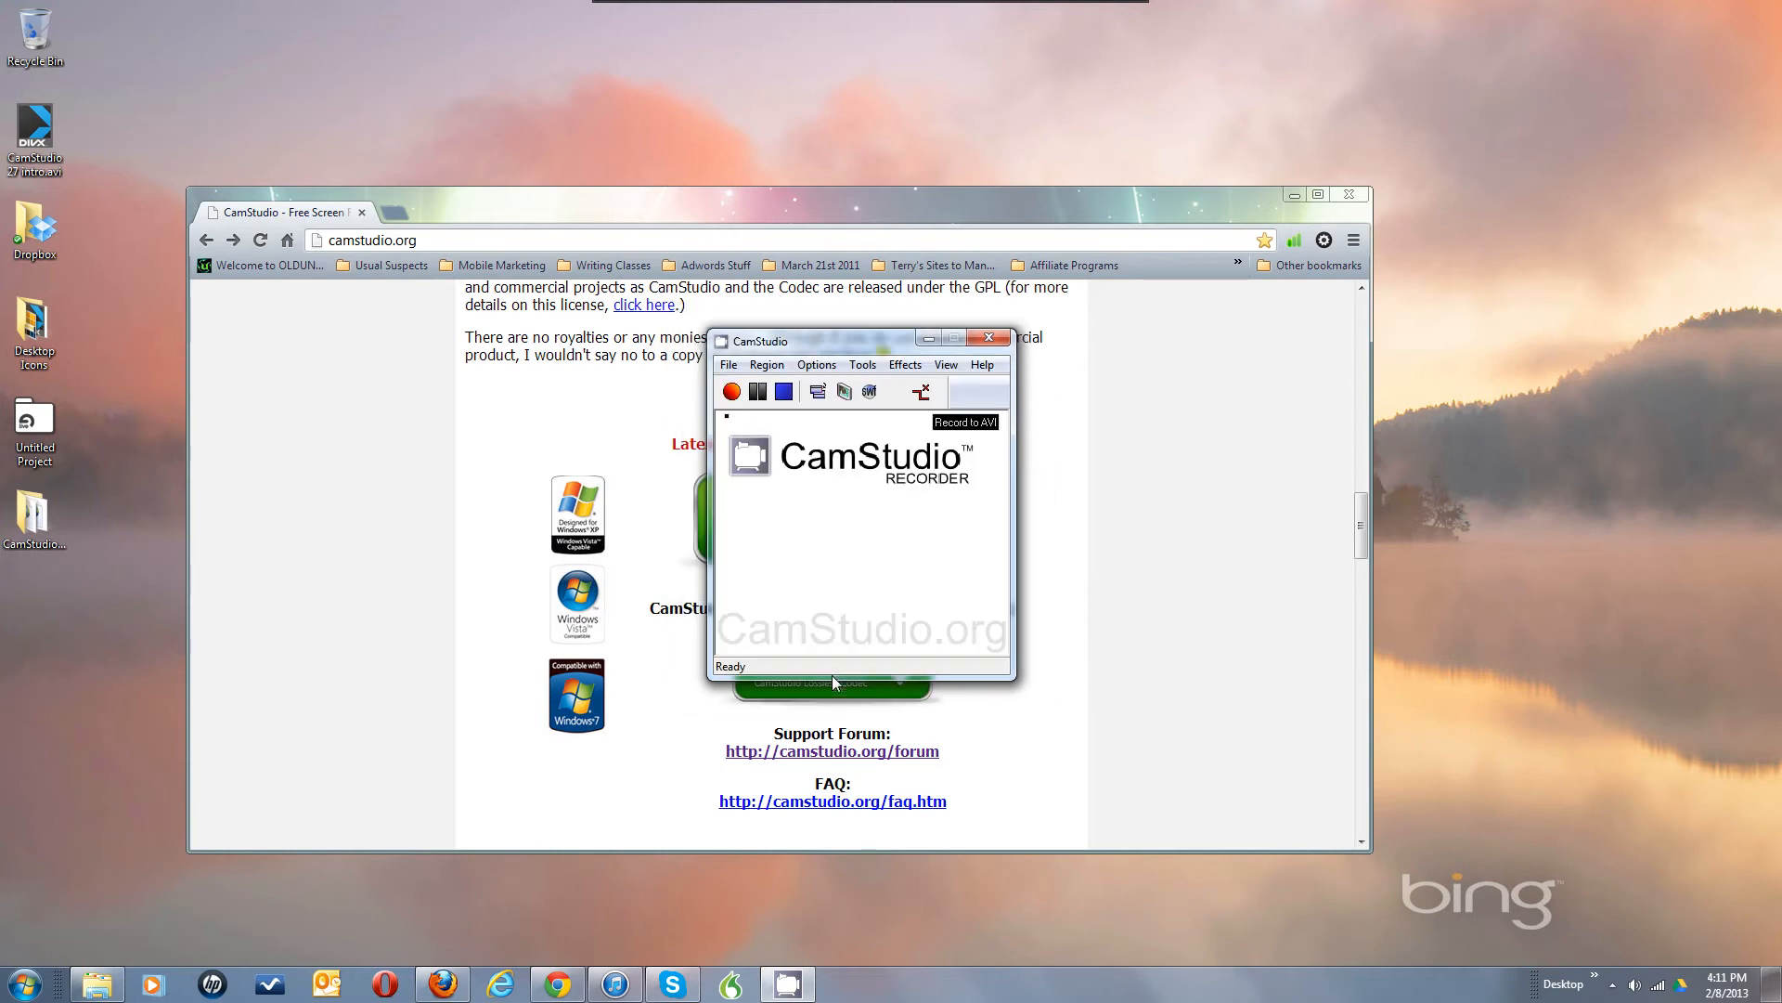
Step: Set the recorder to record audio from the microphone
left_click(816, 364)
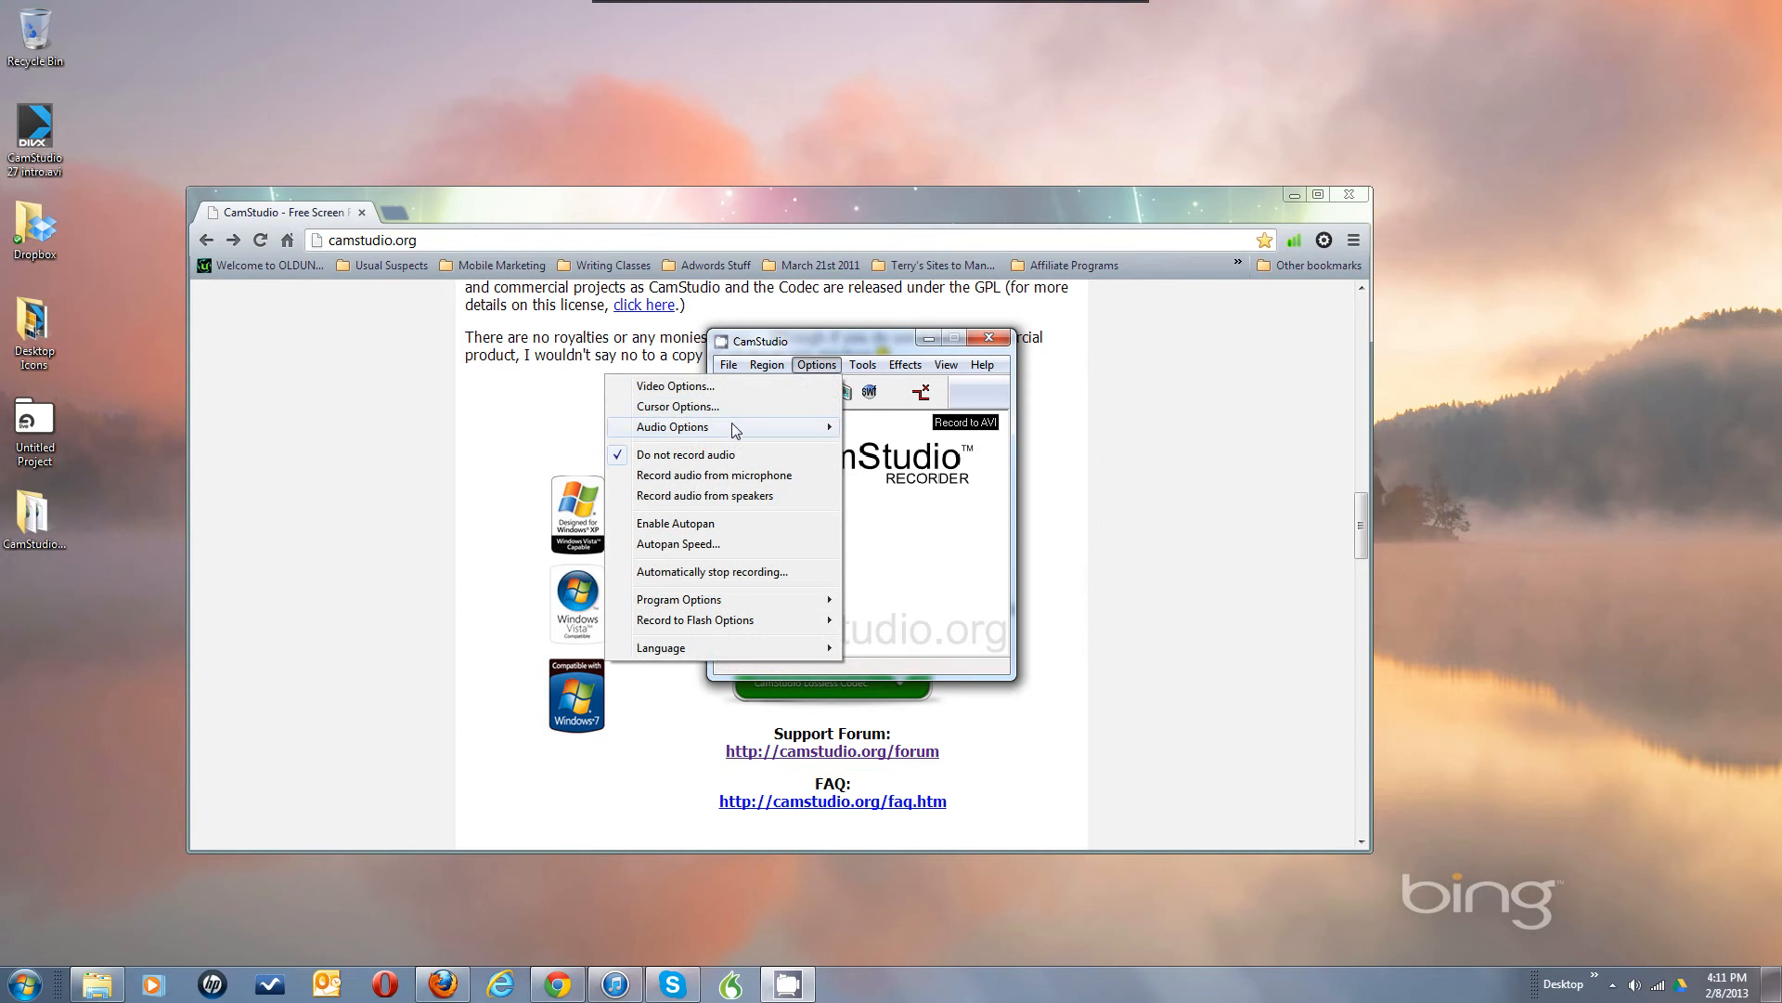
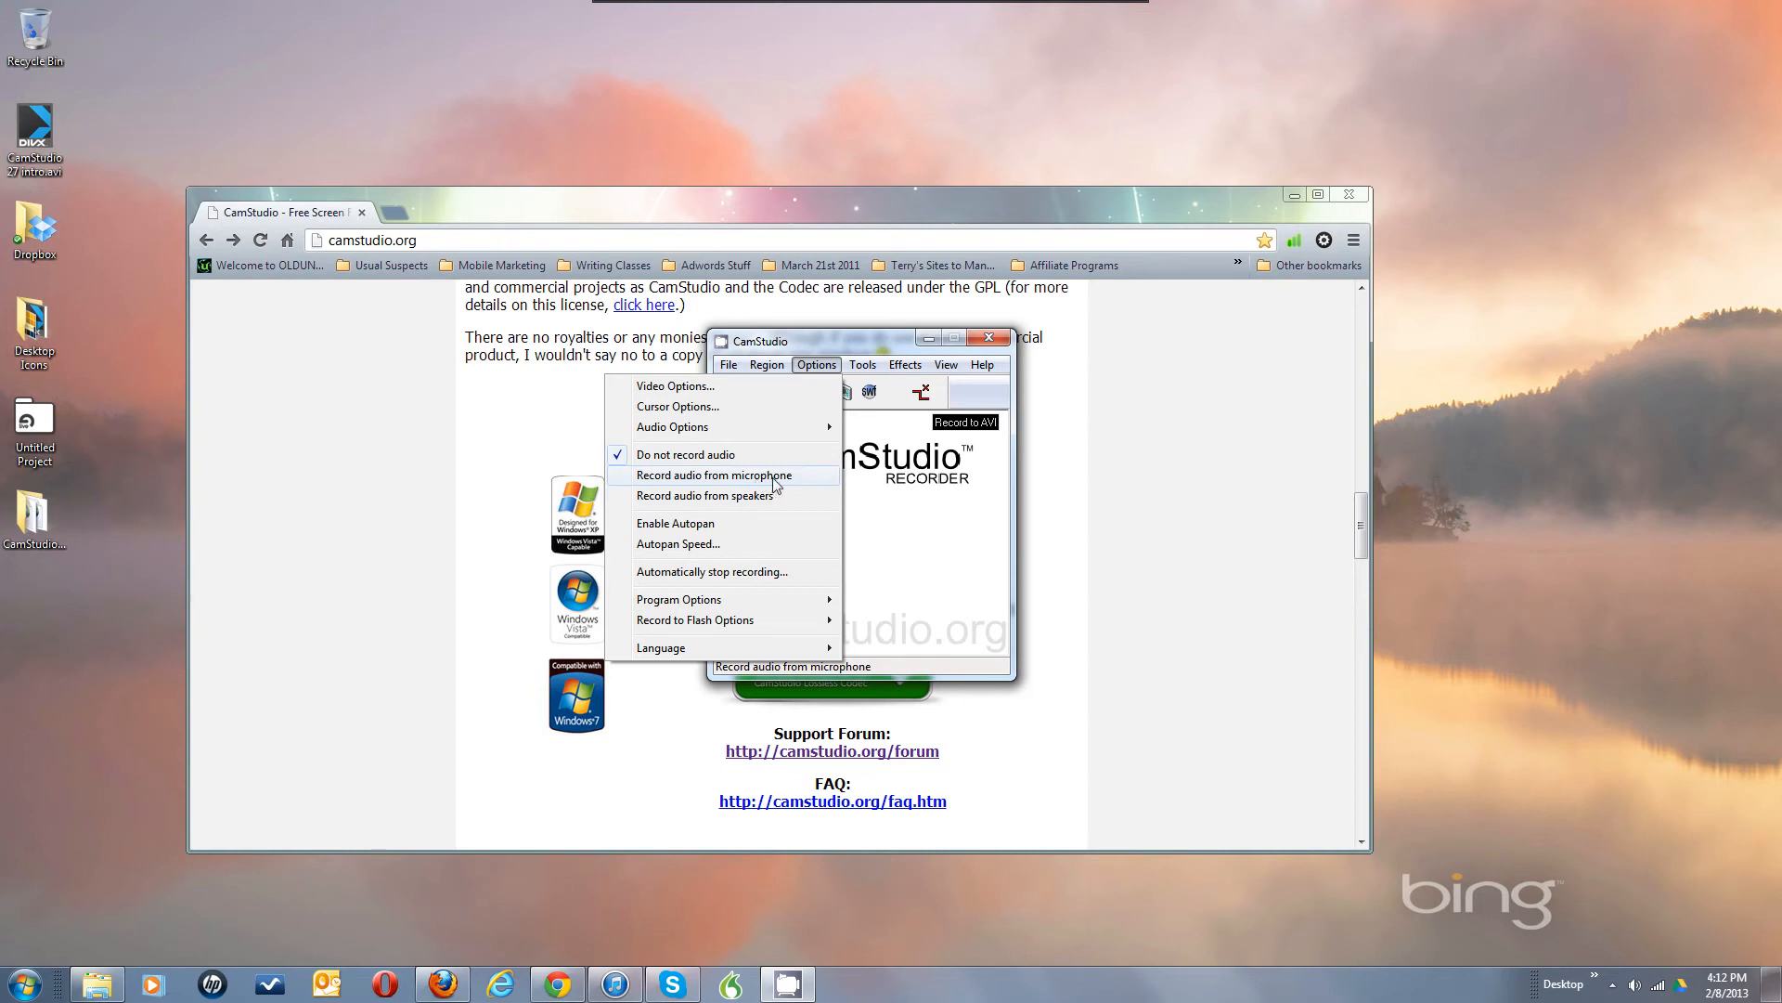
left_click(773, 479)
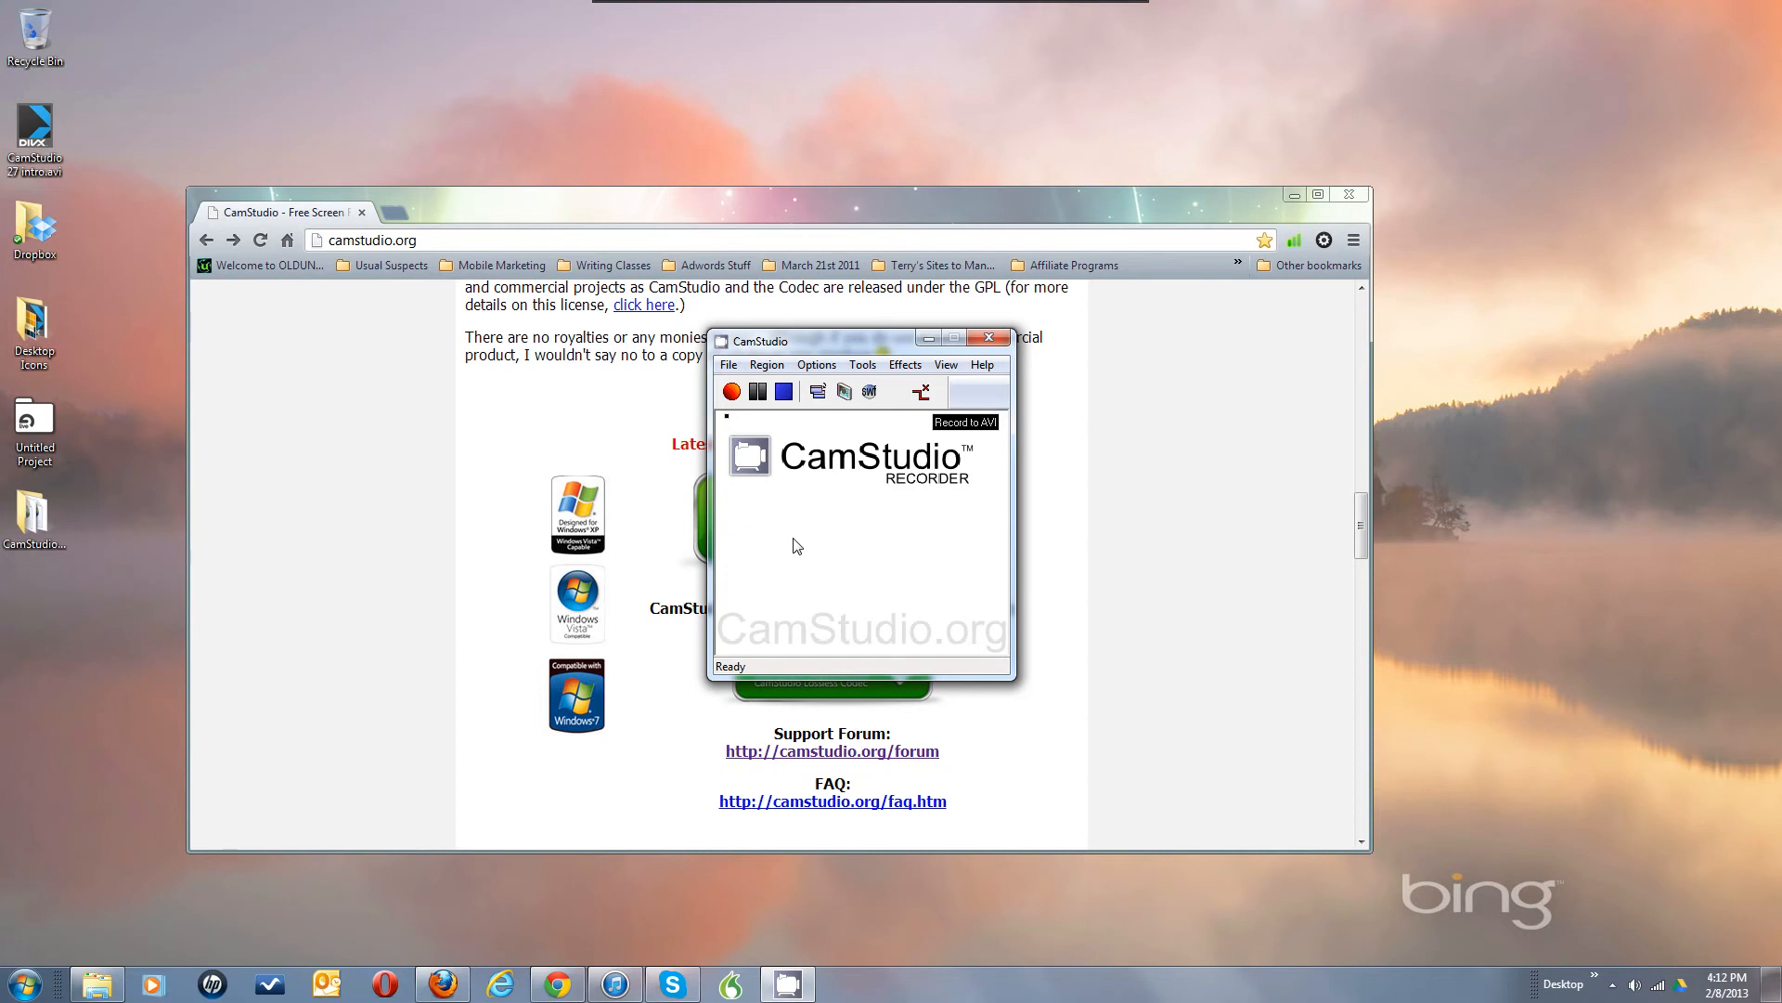
Step: Open the microphone audio options, view the available audio capture devices, and try the volume control for the Scarlett 2i2 USB line input
left_click(817, 365)
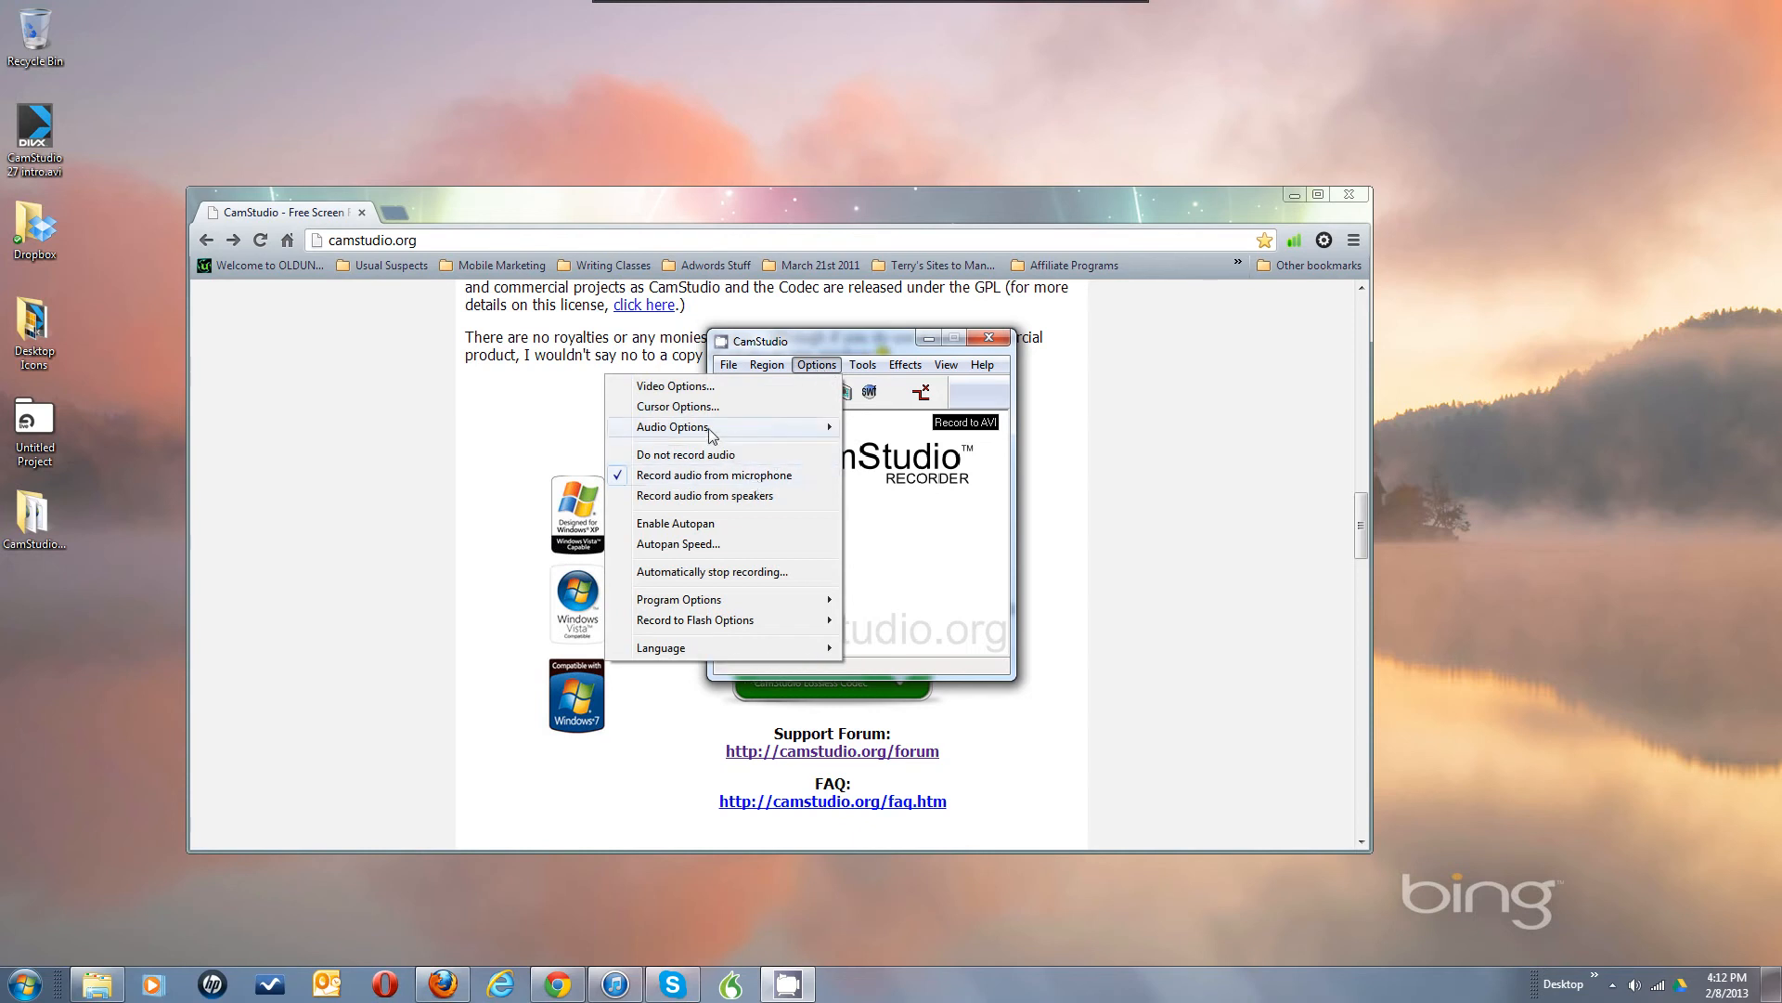
mouse_move(709, 427)
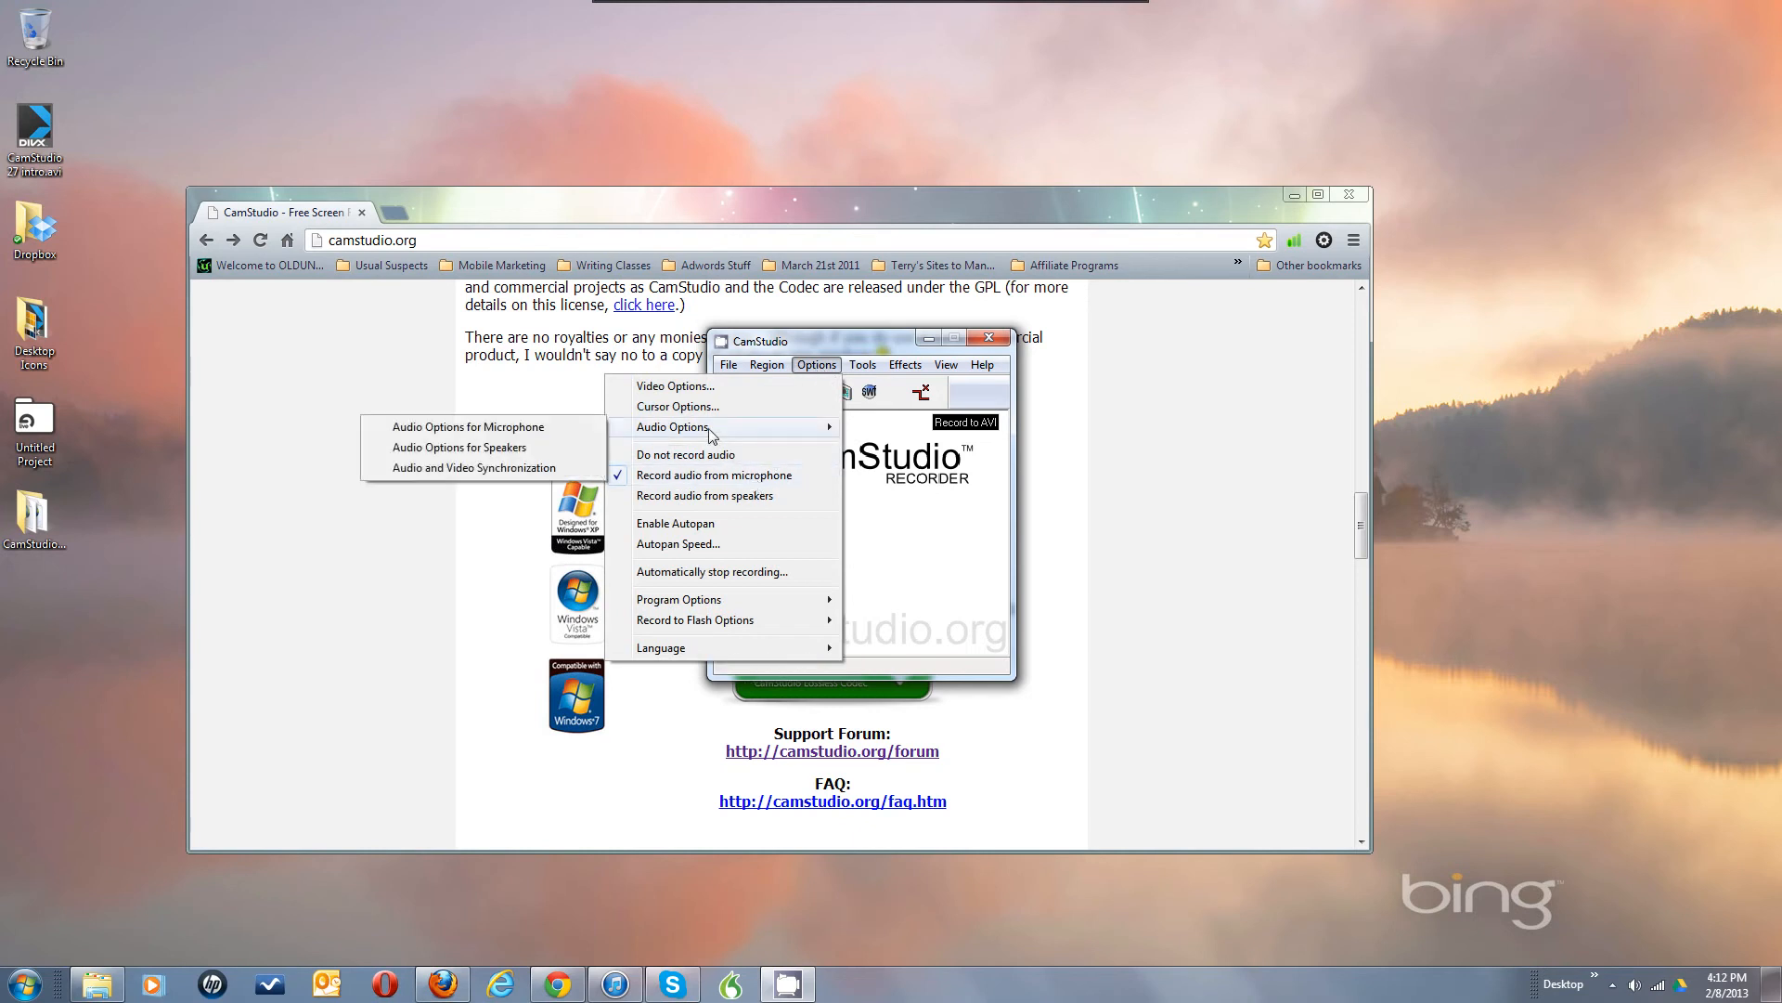
left_click(543, 429)
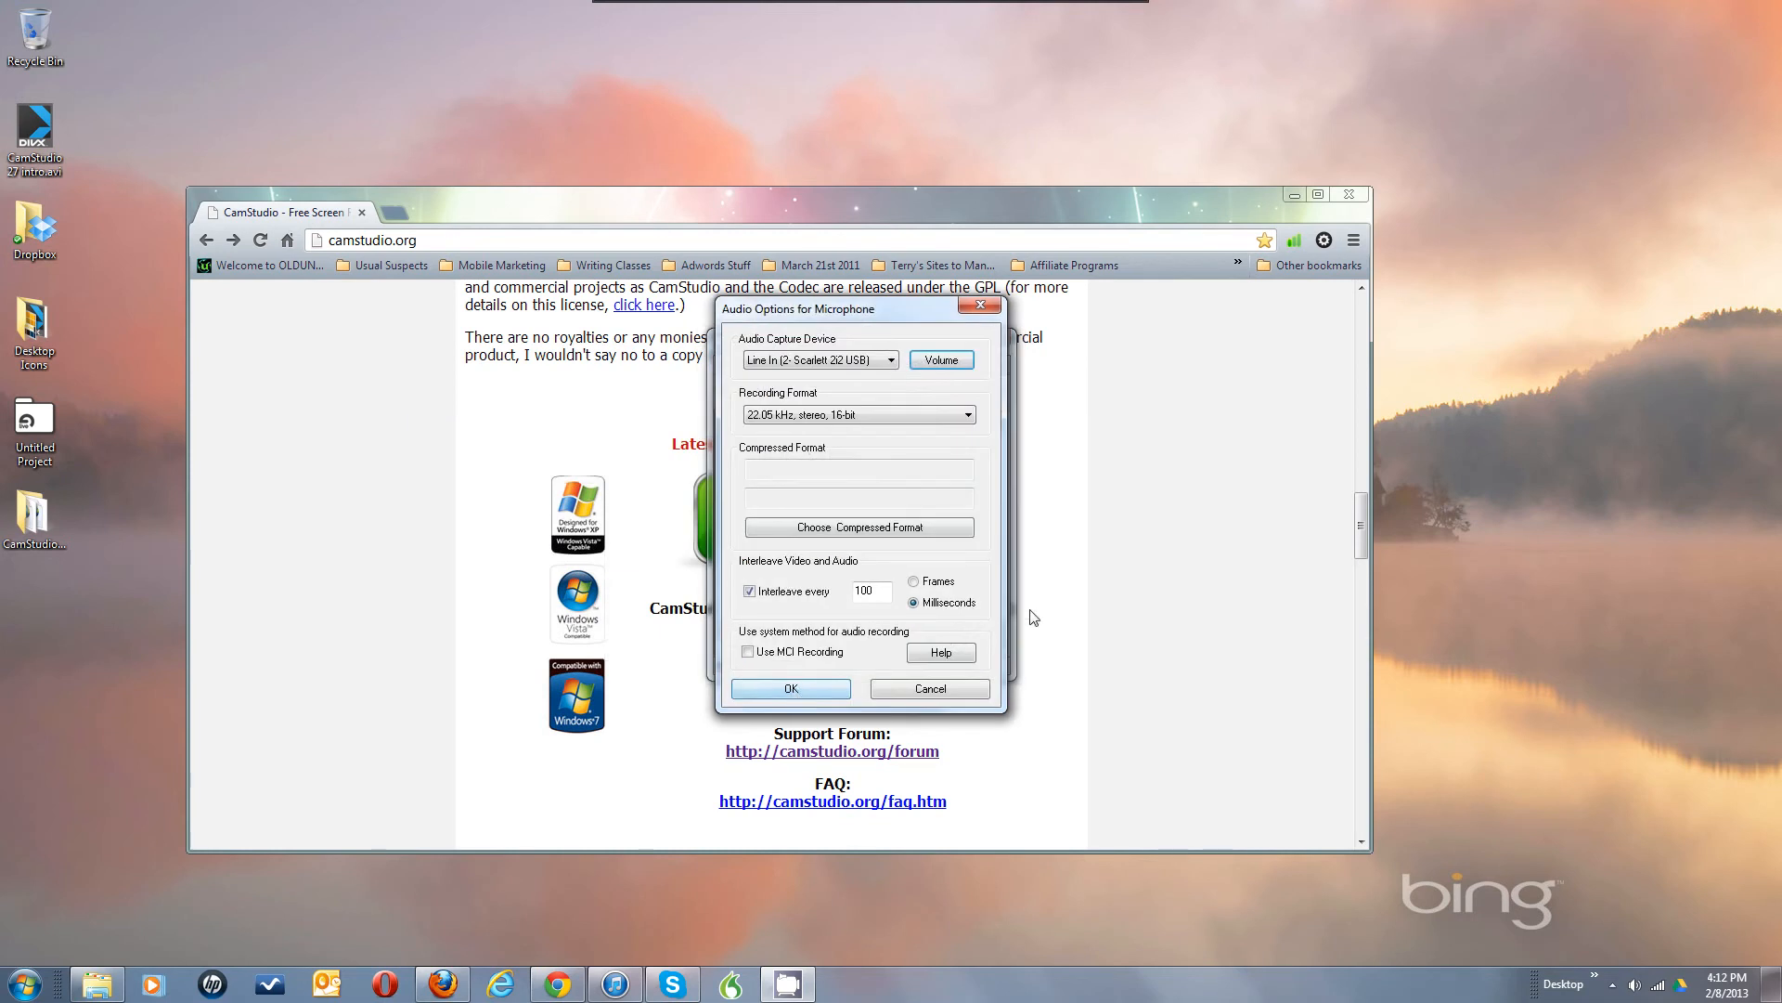
left_click(828, 364)
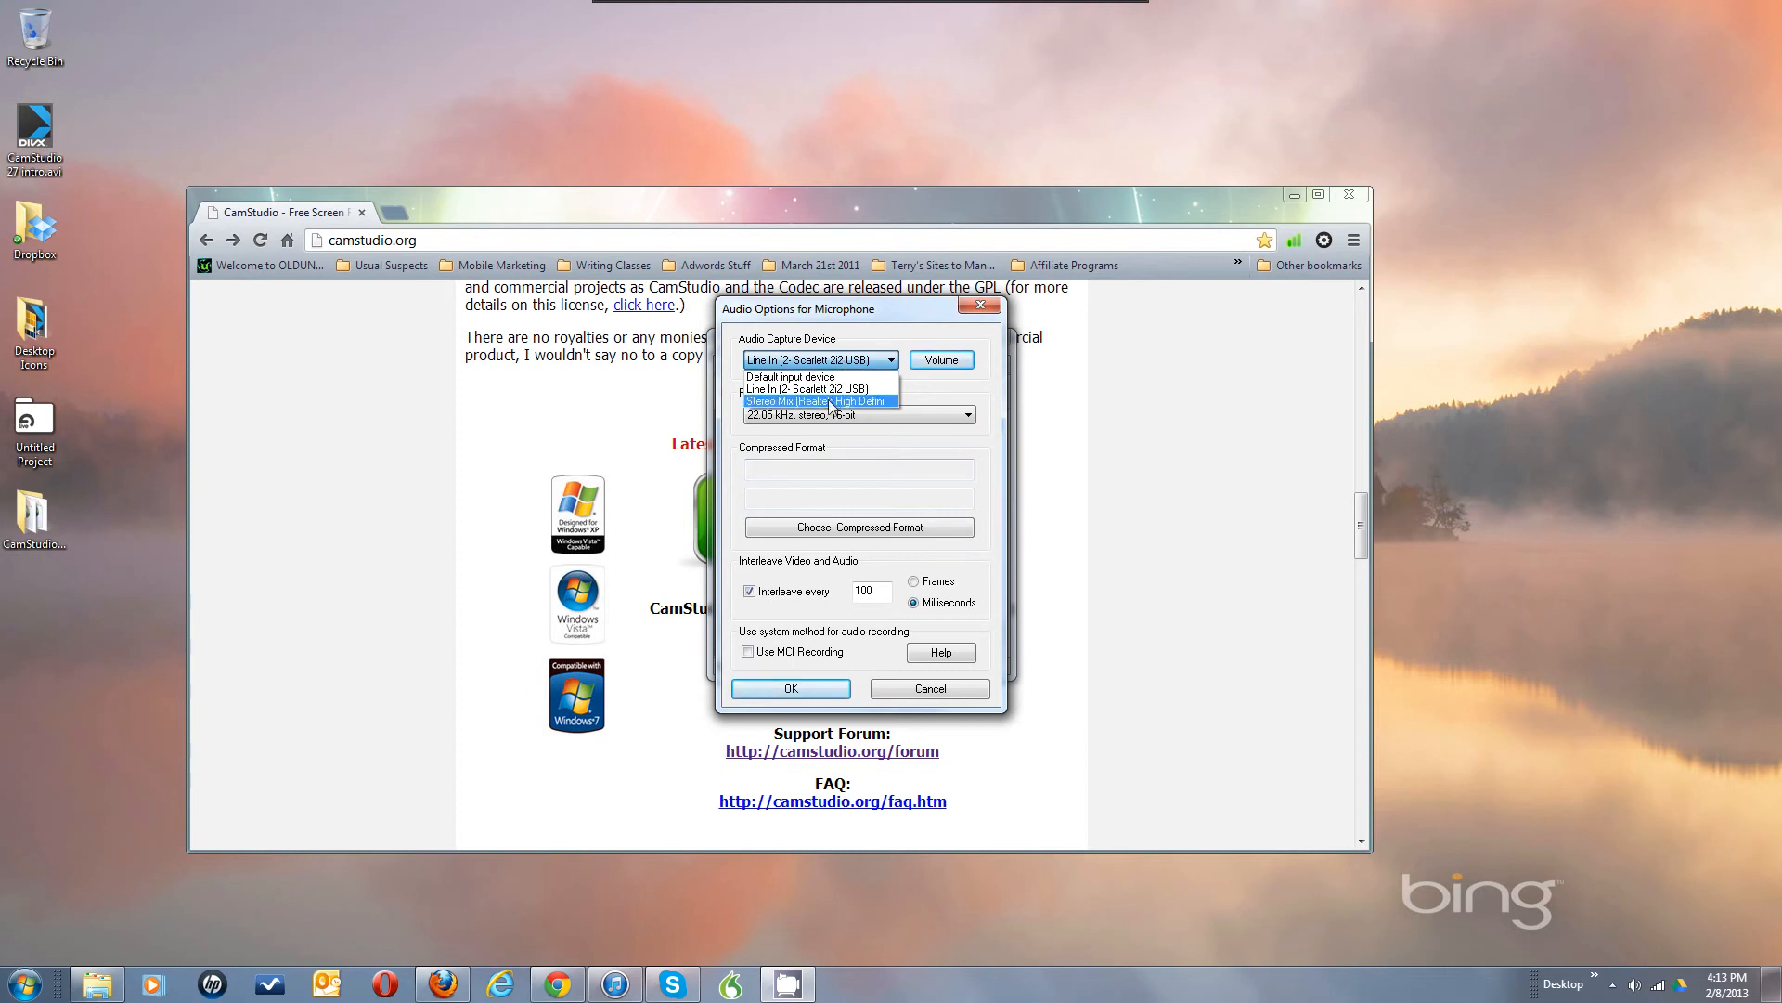
left_click(856, 360)
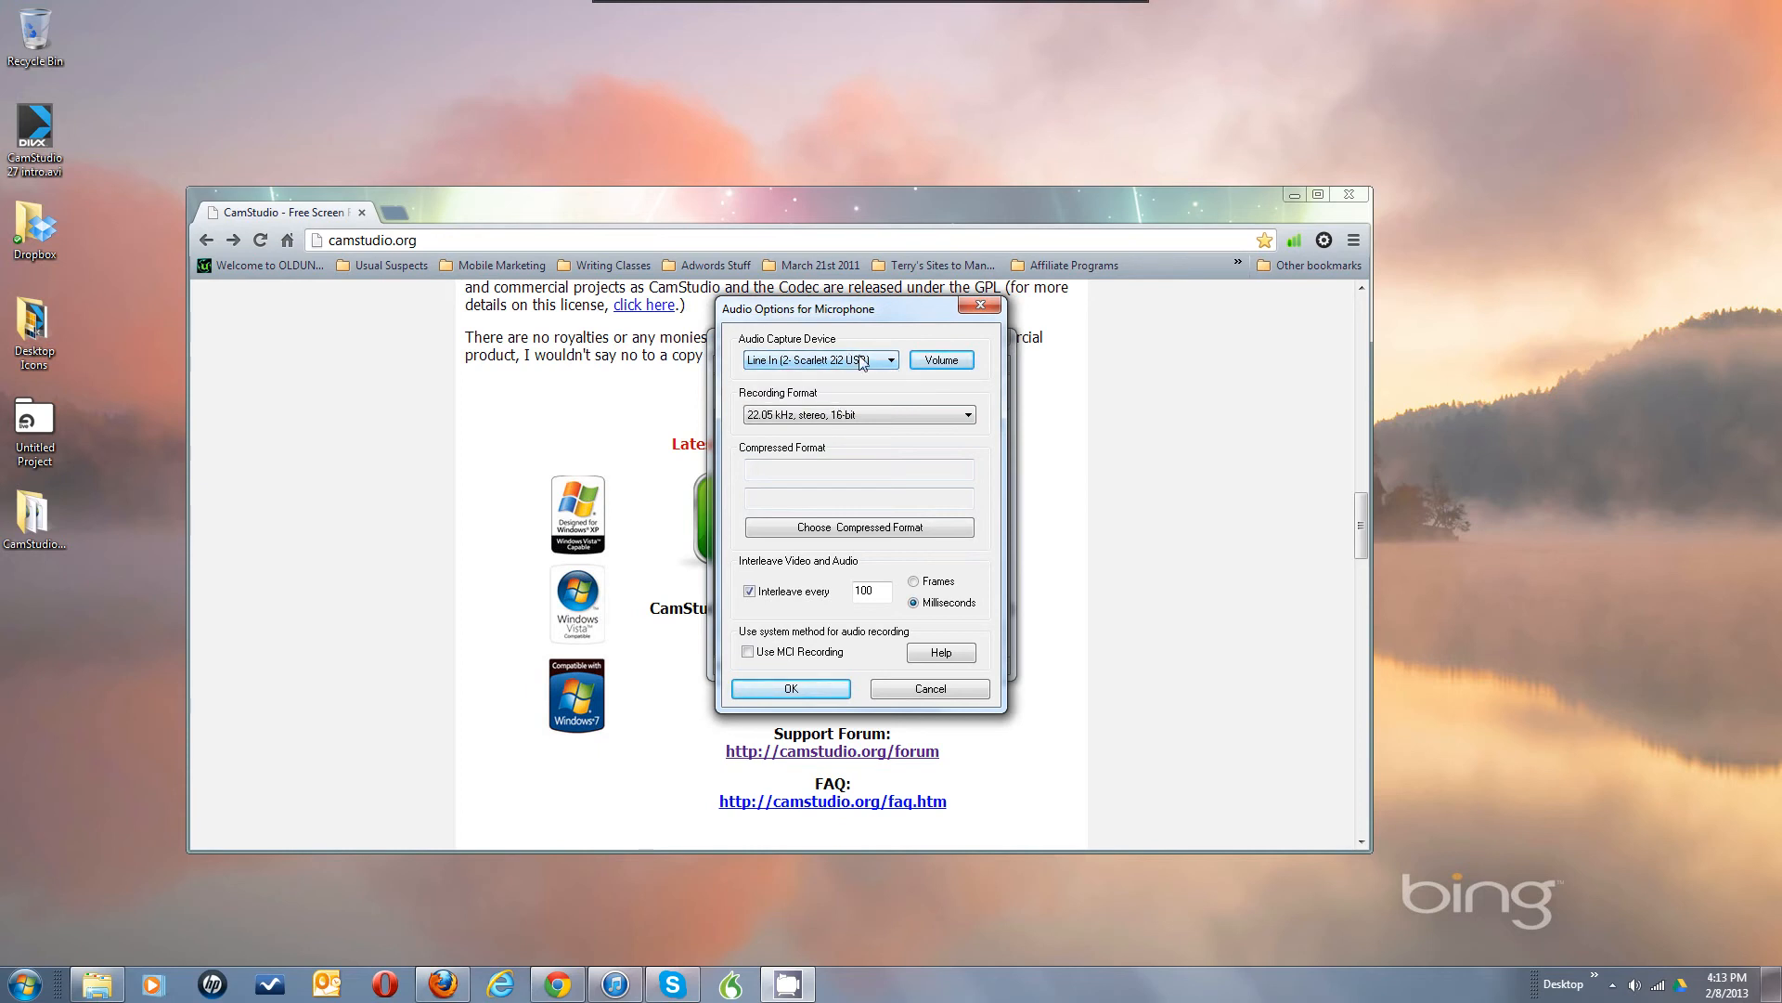
left_click(952, 366)
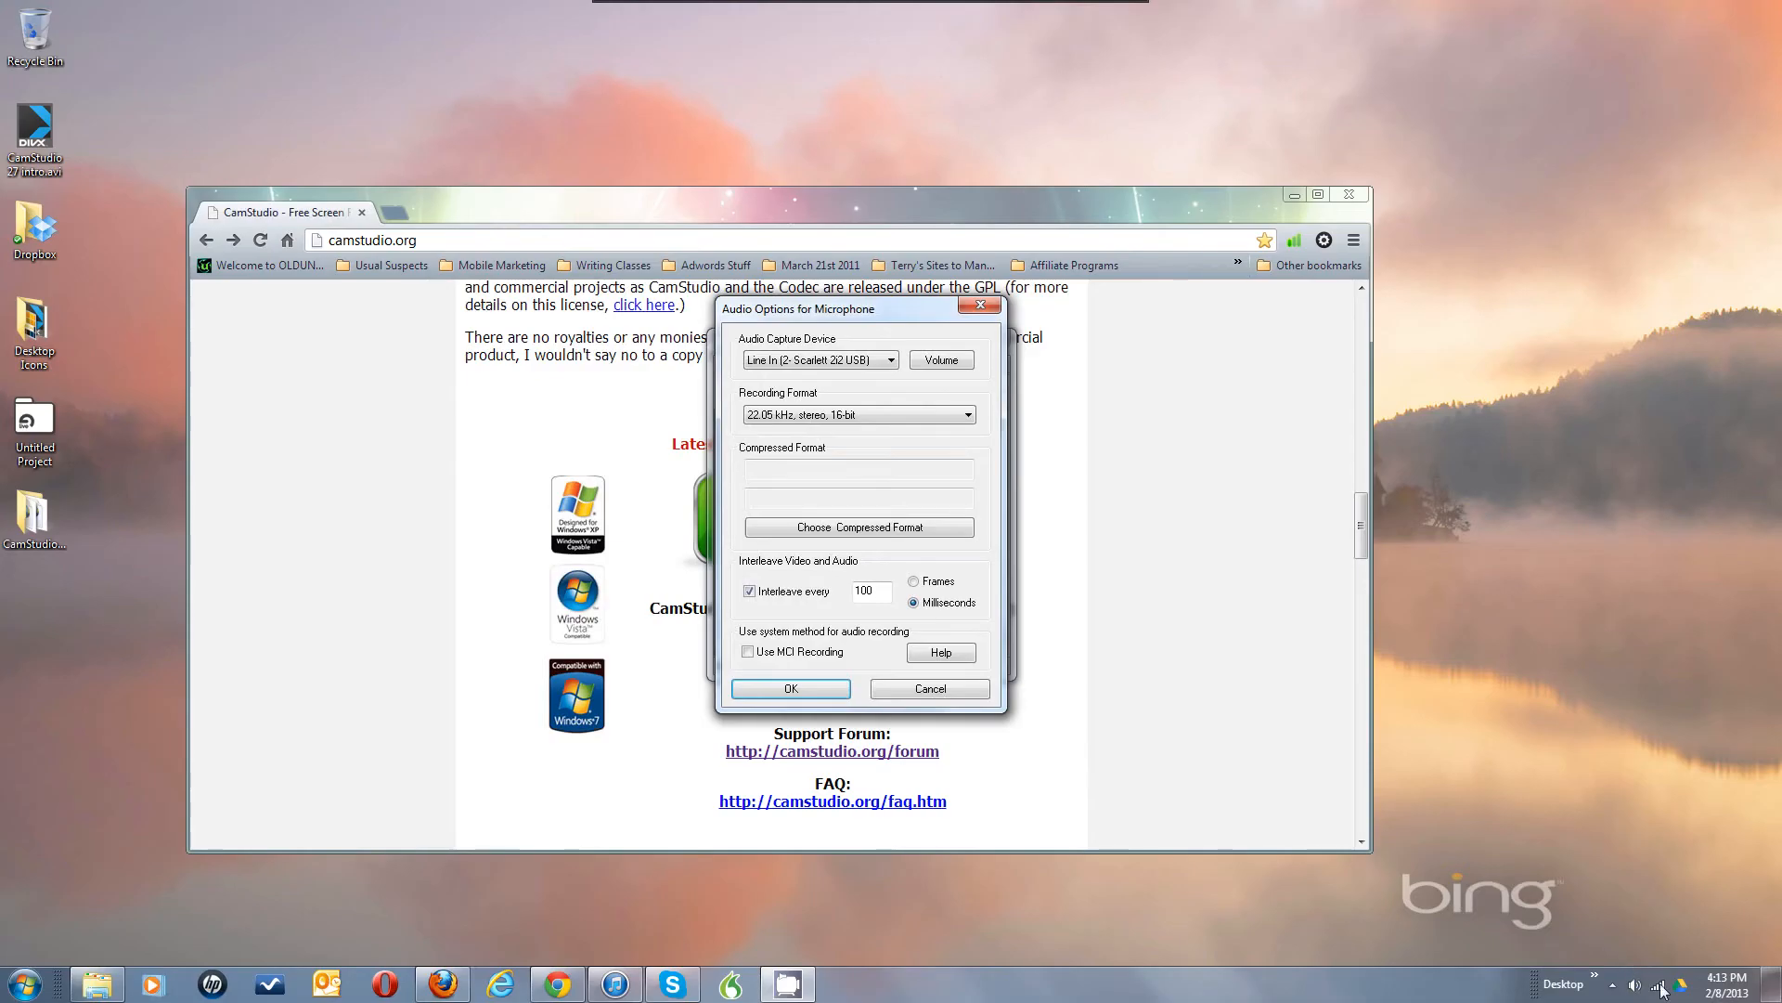
Step: View the Windows recording devices in the Sound settings, placing the dialog beside the microphone audio options, and close it
right_click(1631, 987)
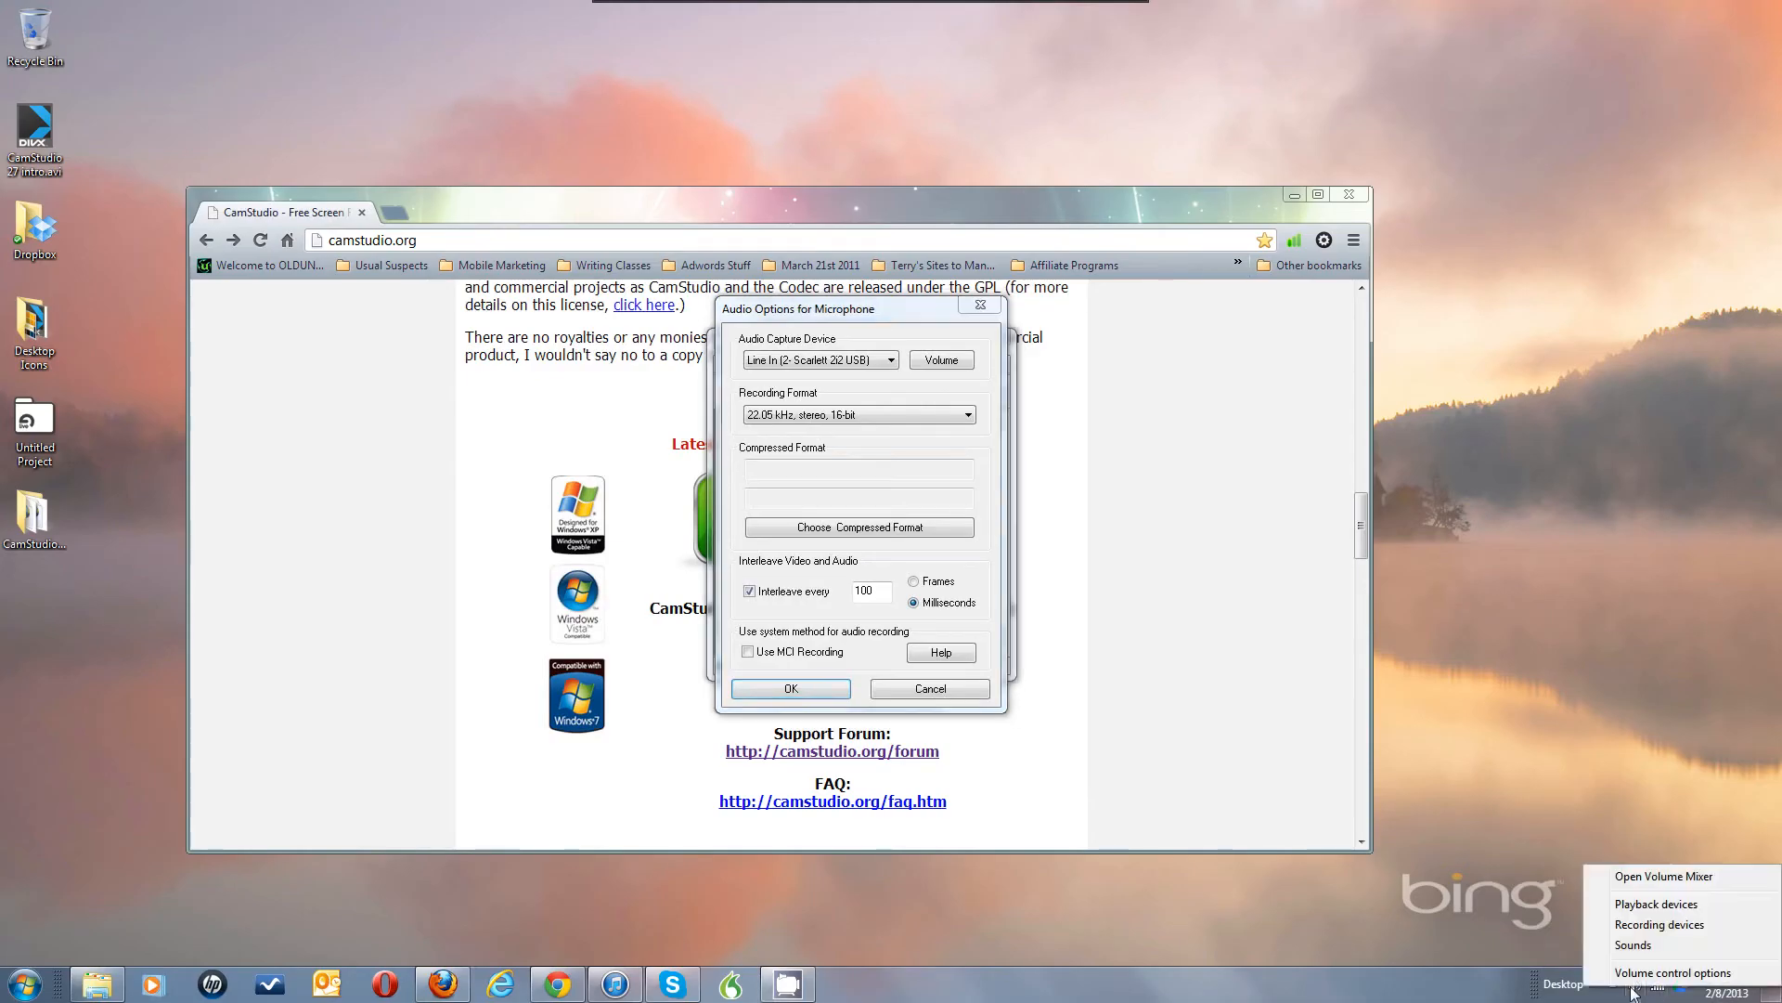
left_click(1632, 925)
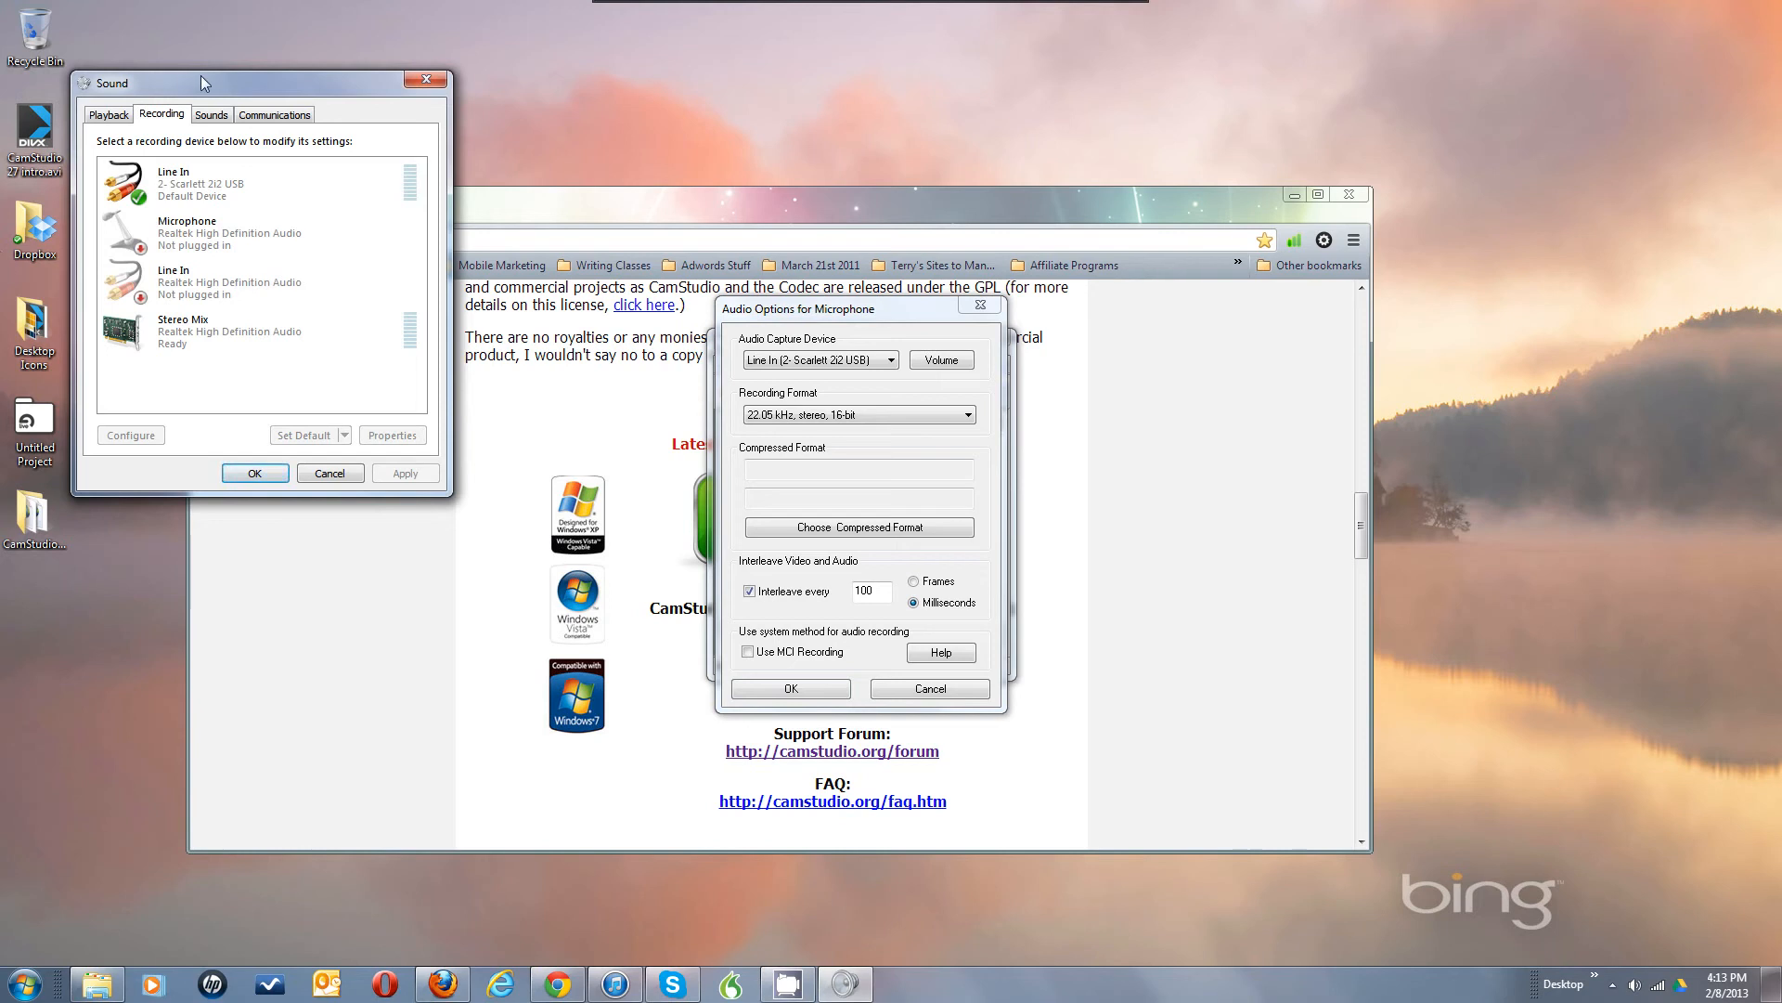
left_click_drag(200, 75, 519, 144)
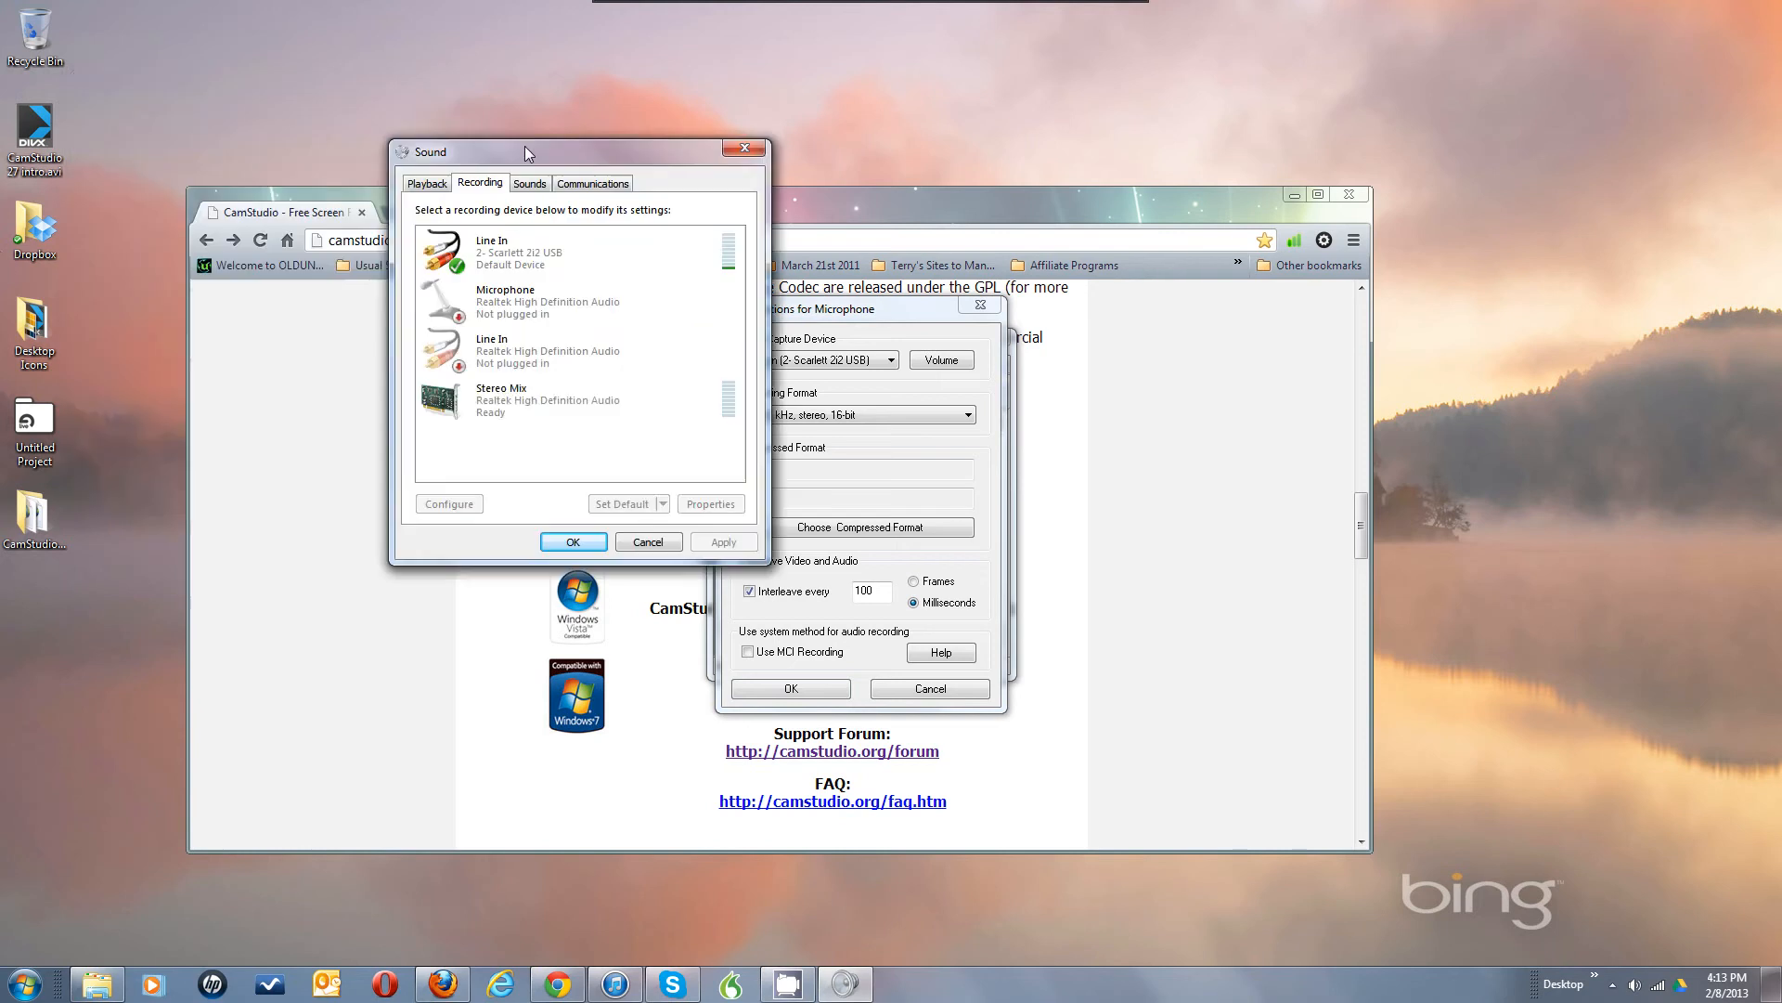
left_click(740, 146)
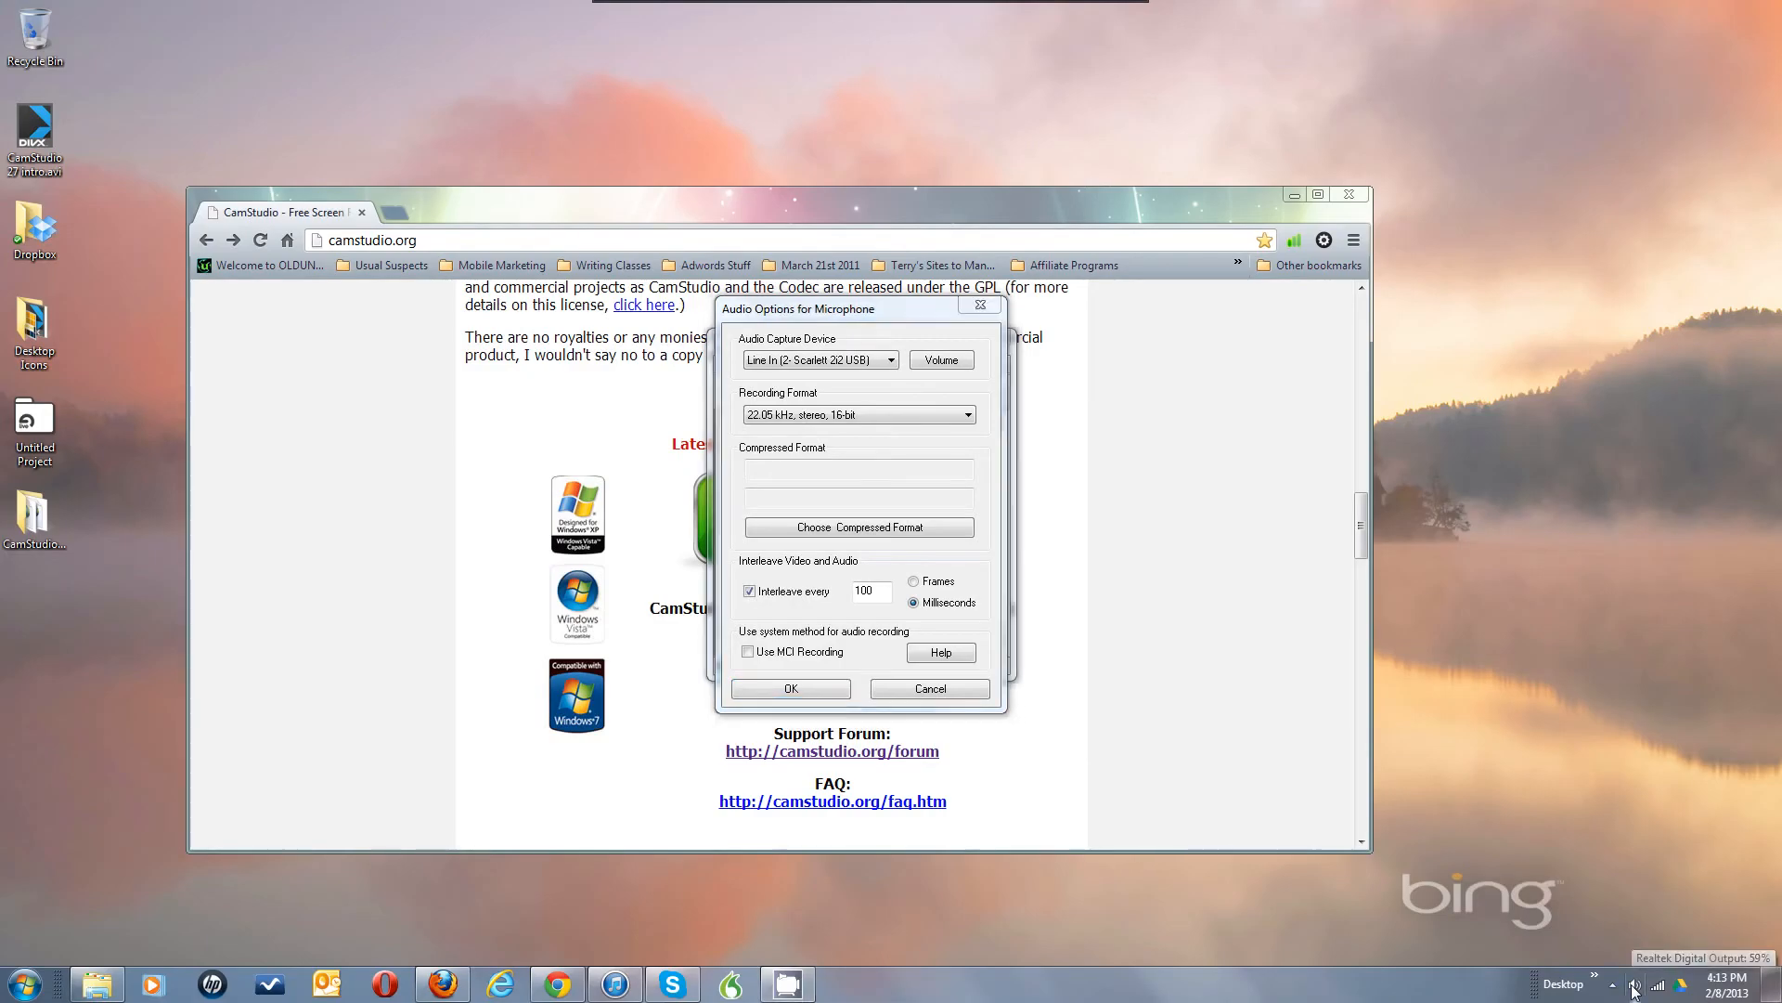
Step: Reopen the Windows recording devices, move the Sound dialog over the browser page, and select the Scarlett 2i2 USB Line In device
right_click(1487, 975)
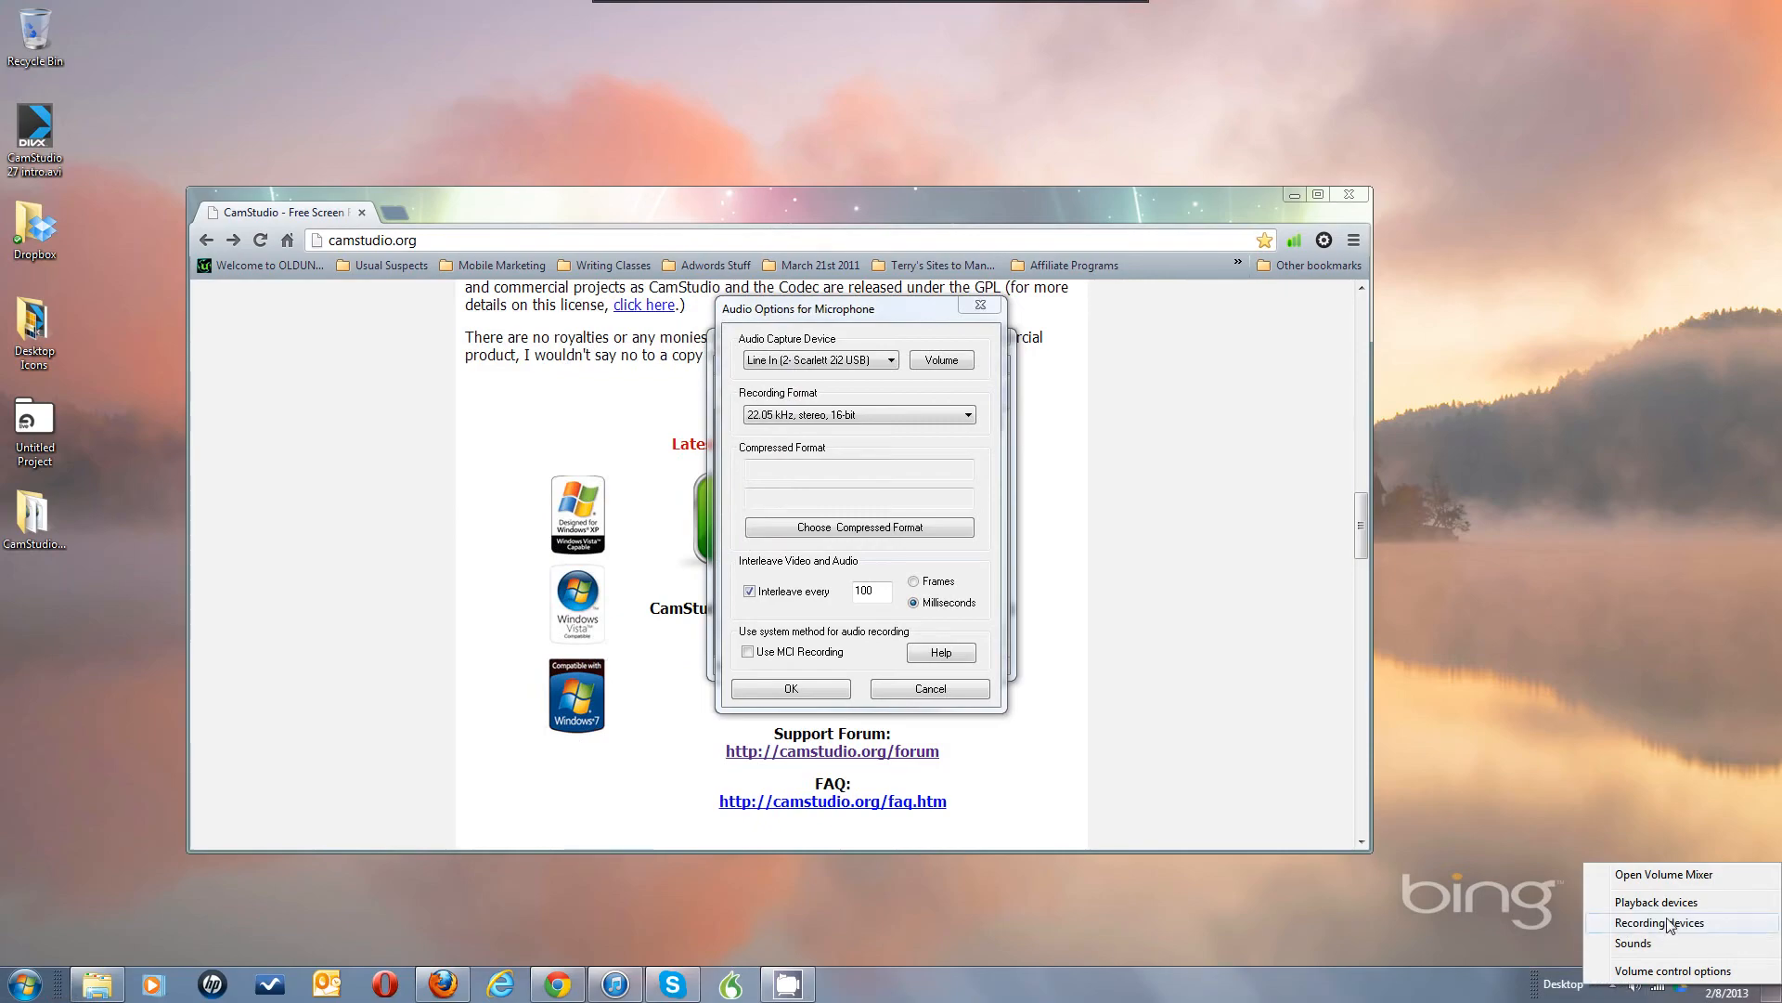
left_click(1667, 919)
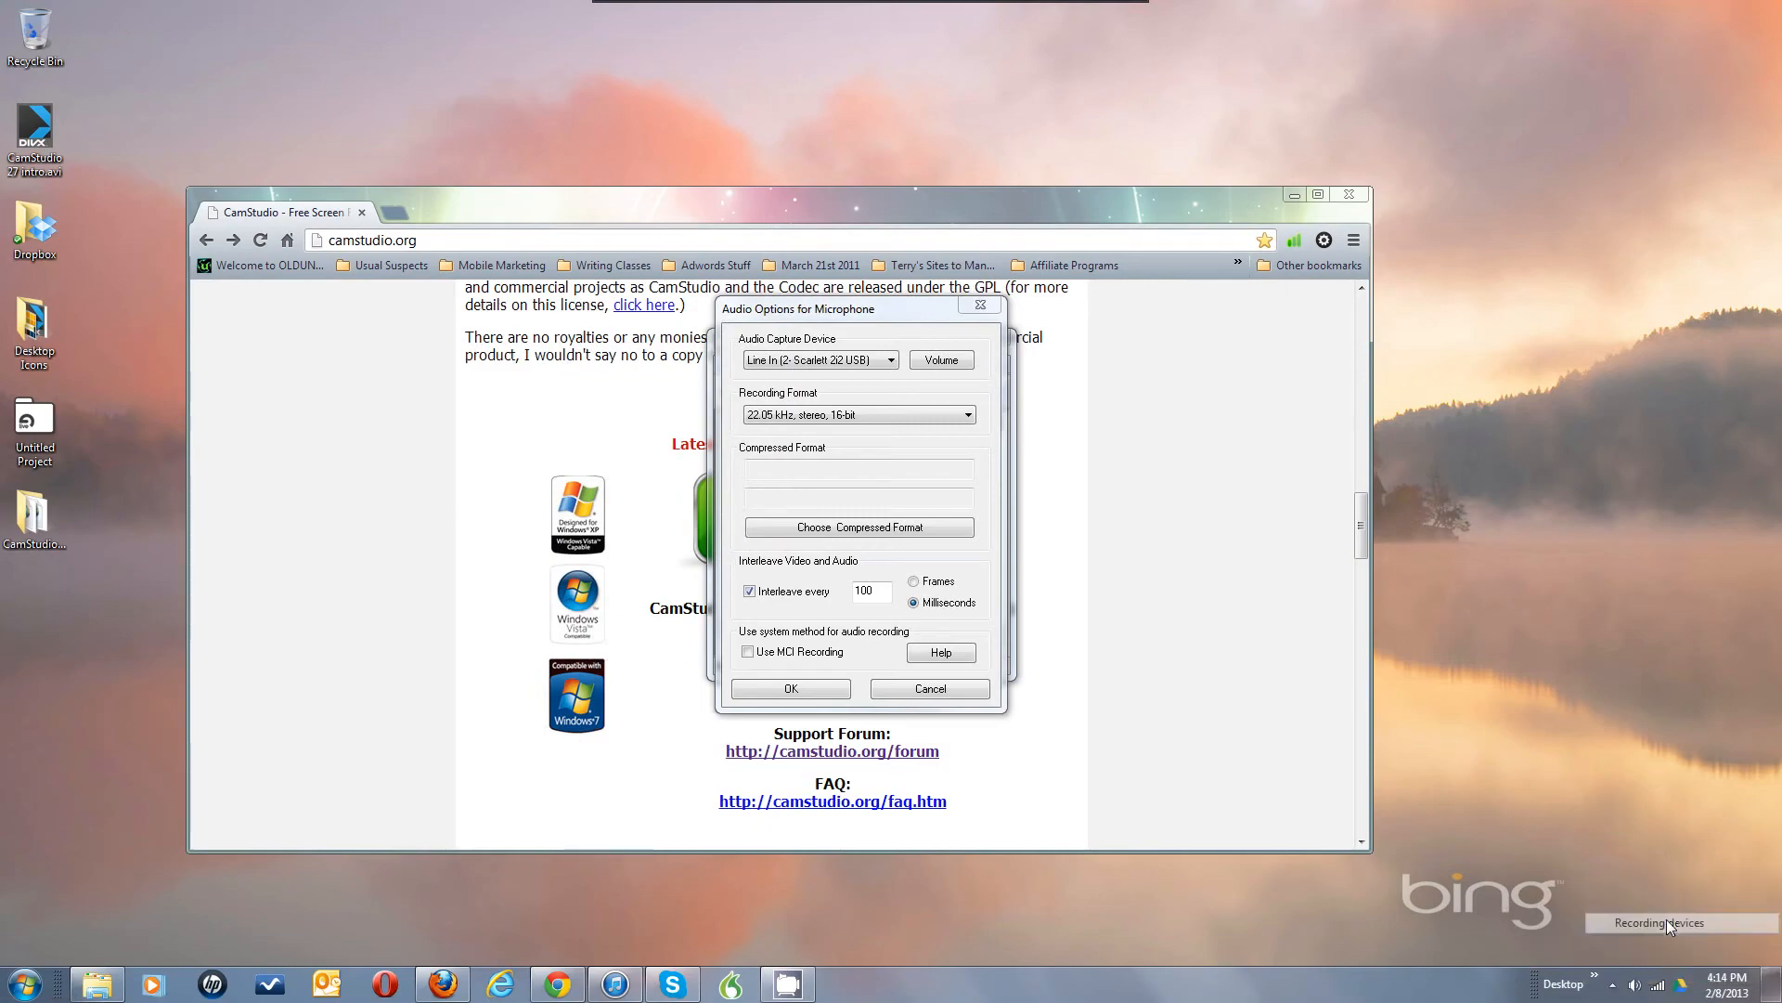
left_click(1261, 602)
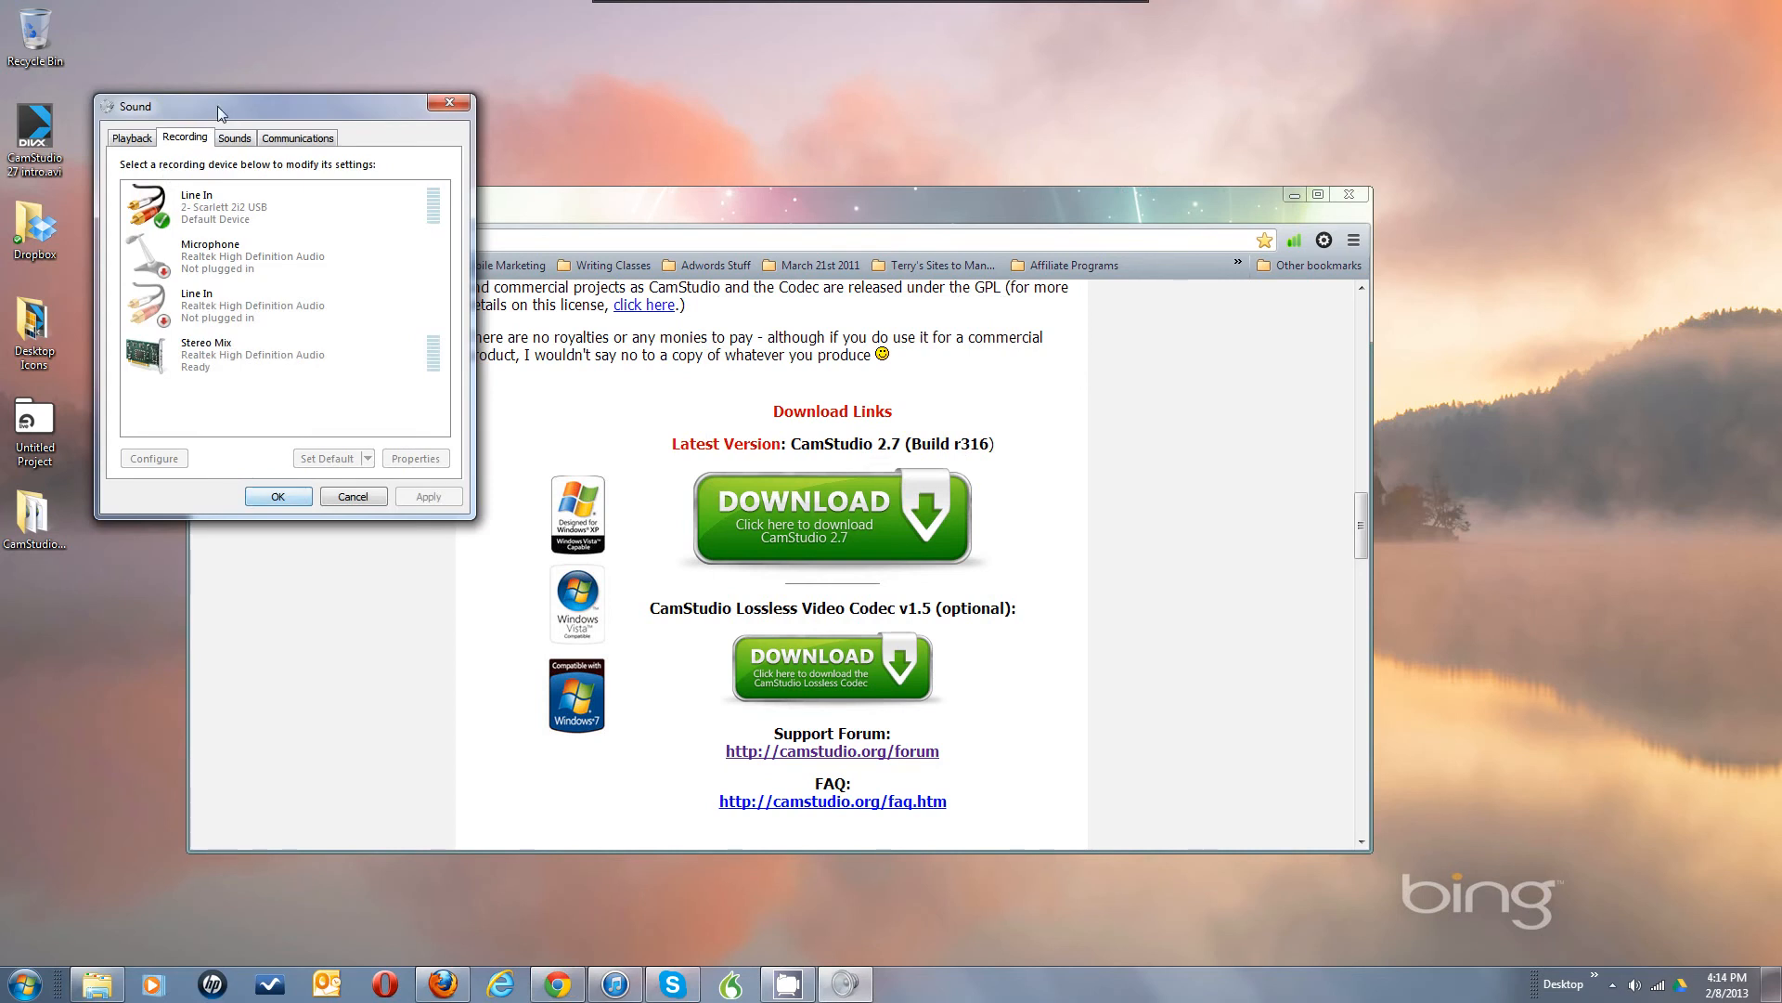
left_click_drag(220, 104, 763, 160)
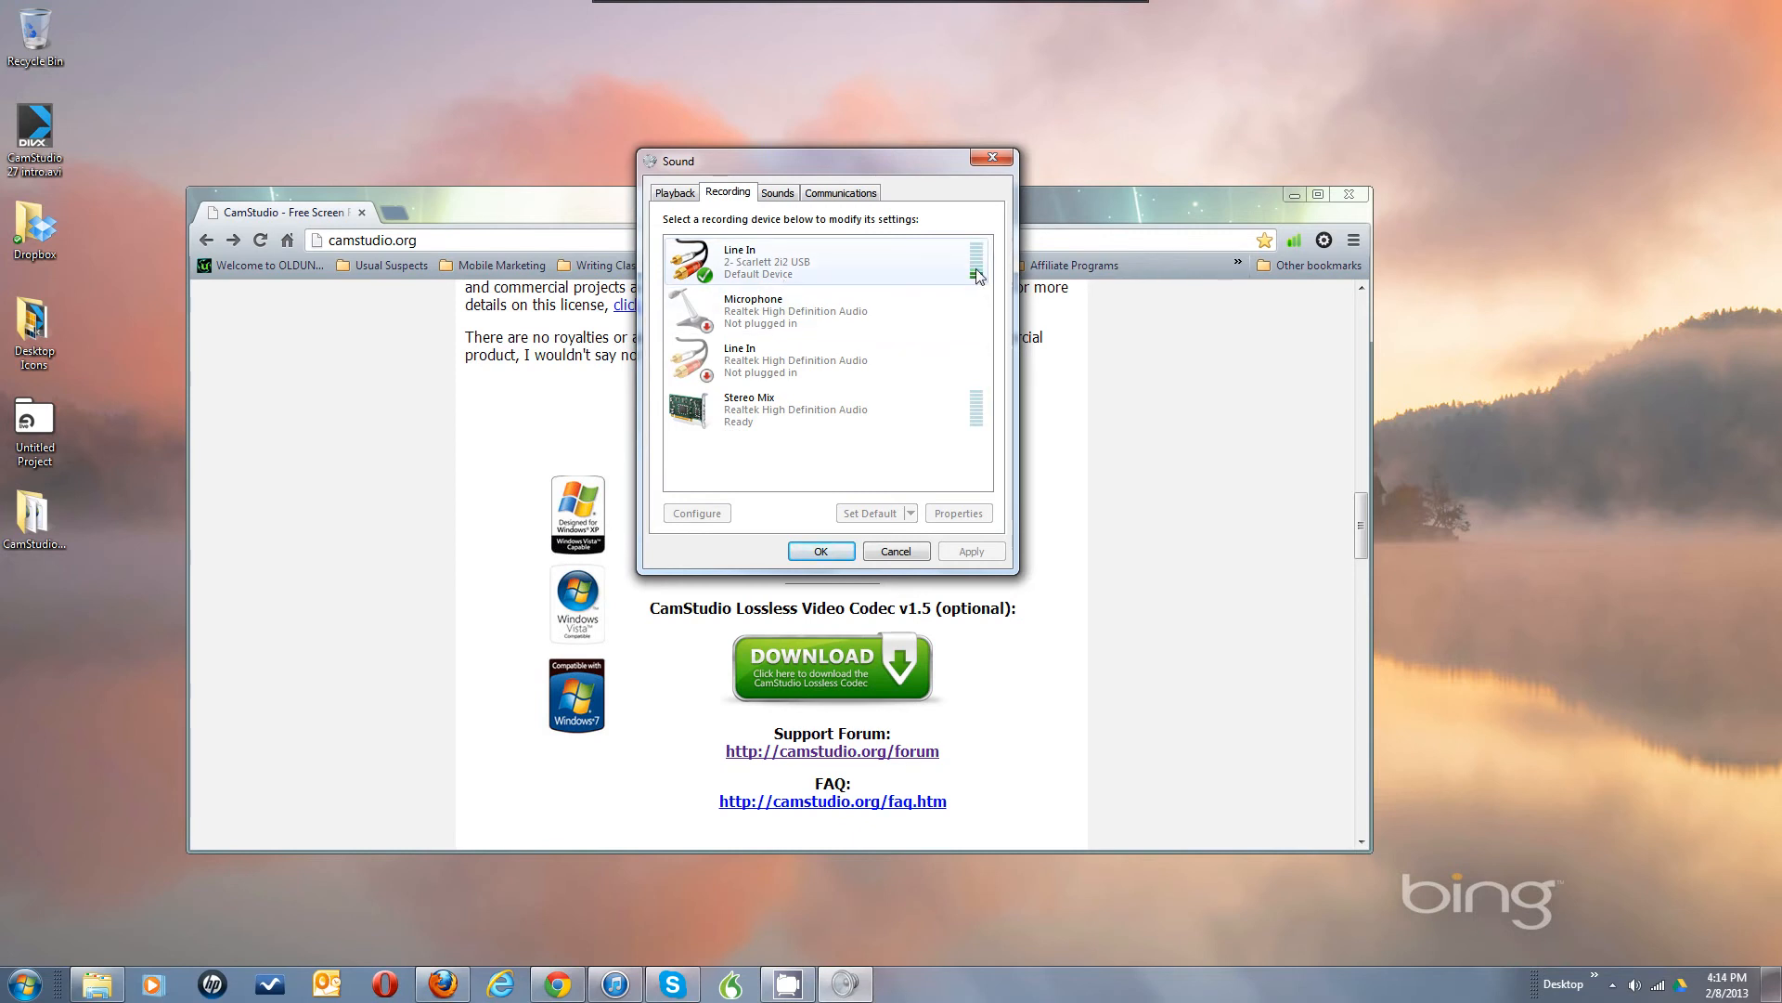
right_click(780, 260)
left_click(760, 255)
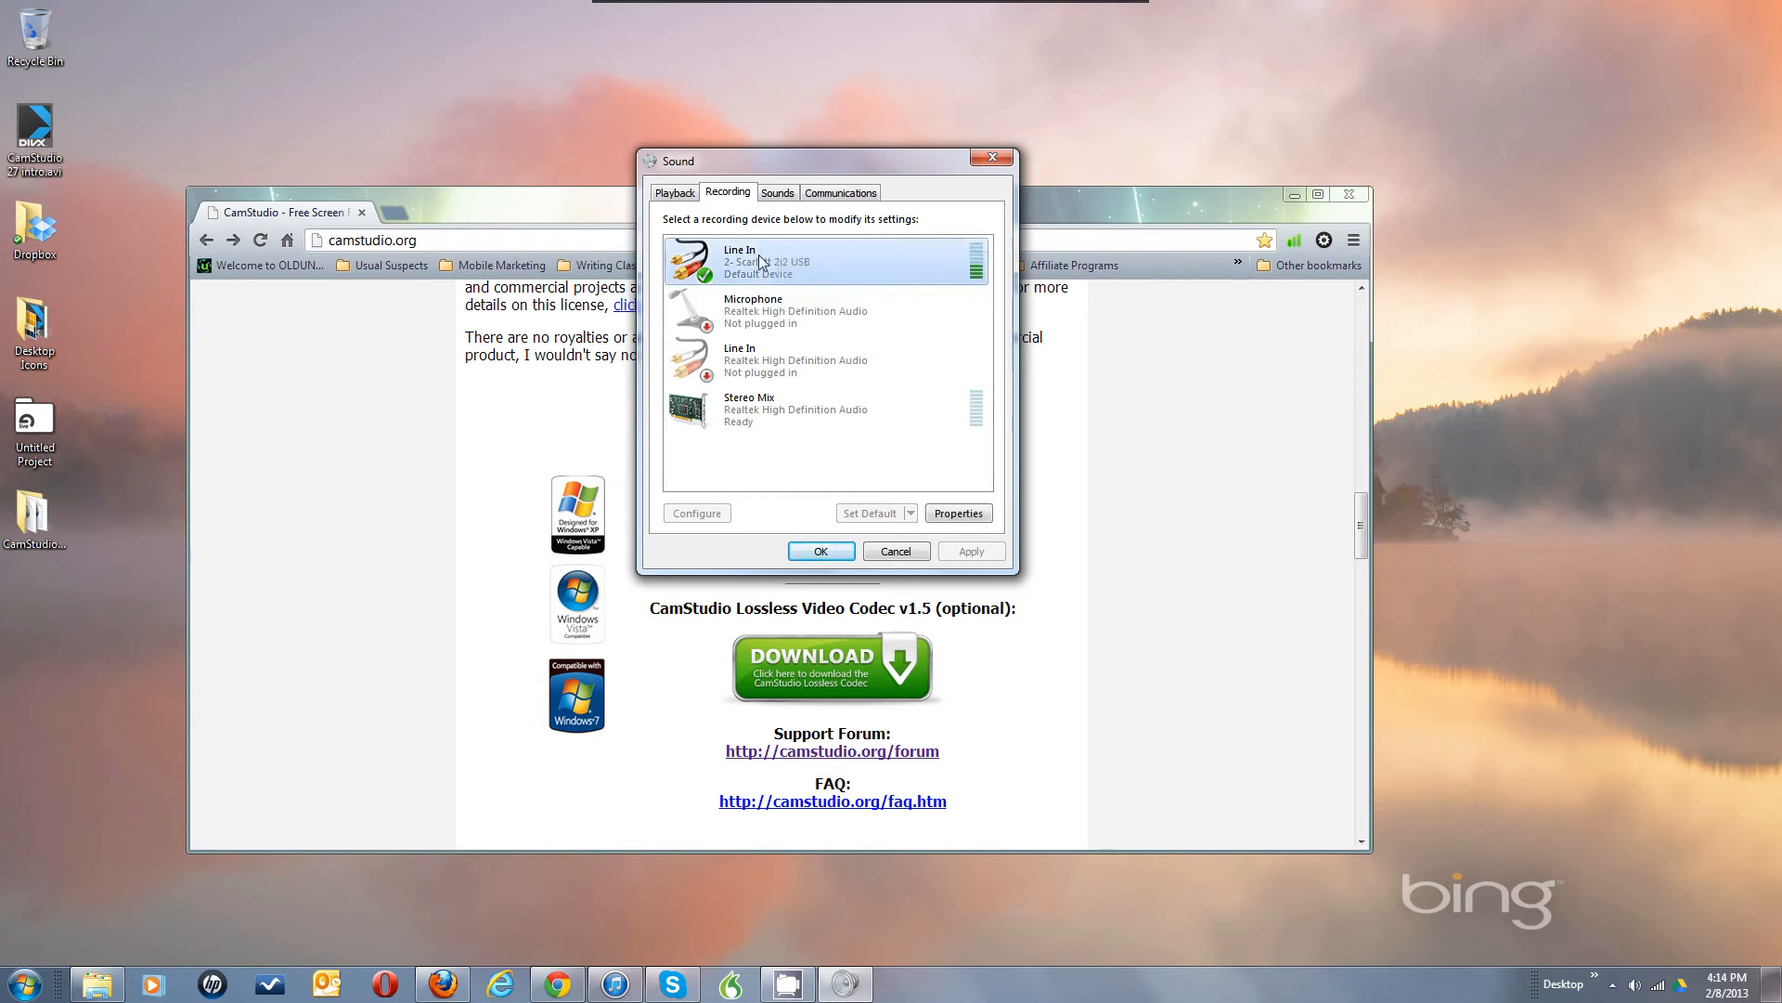
Step: View the commands available for Stereo Mix and the options for showing disabled and disconnected recording devices
left_click(745, 422)
right_click(738, 413)
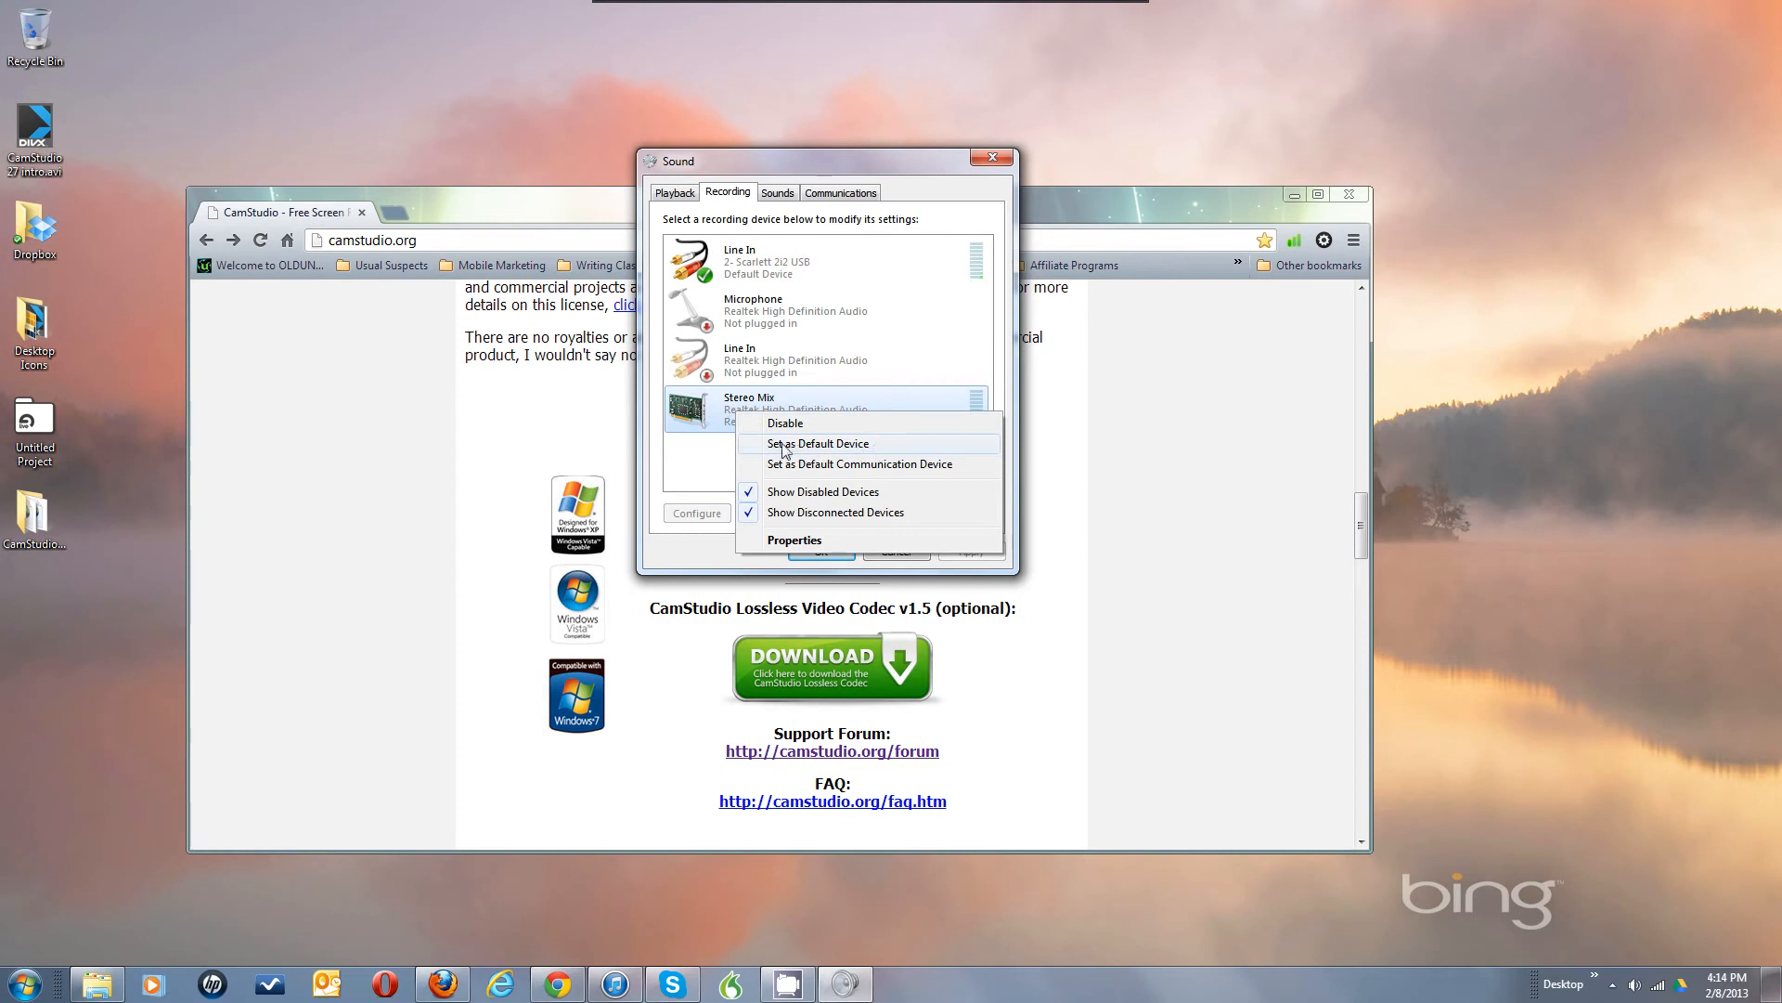
left_click(697, 459)
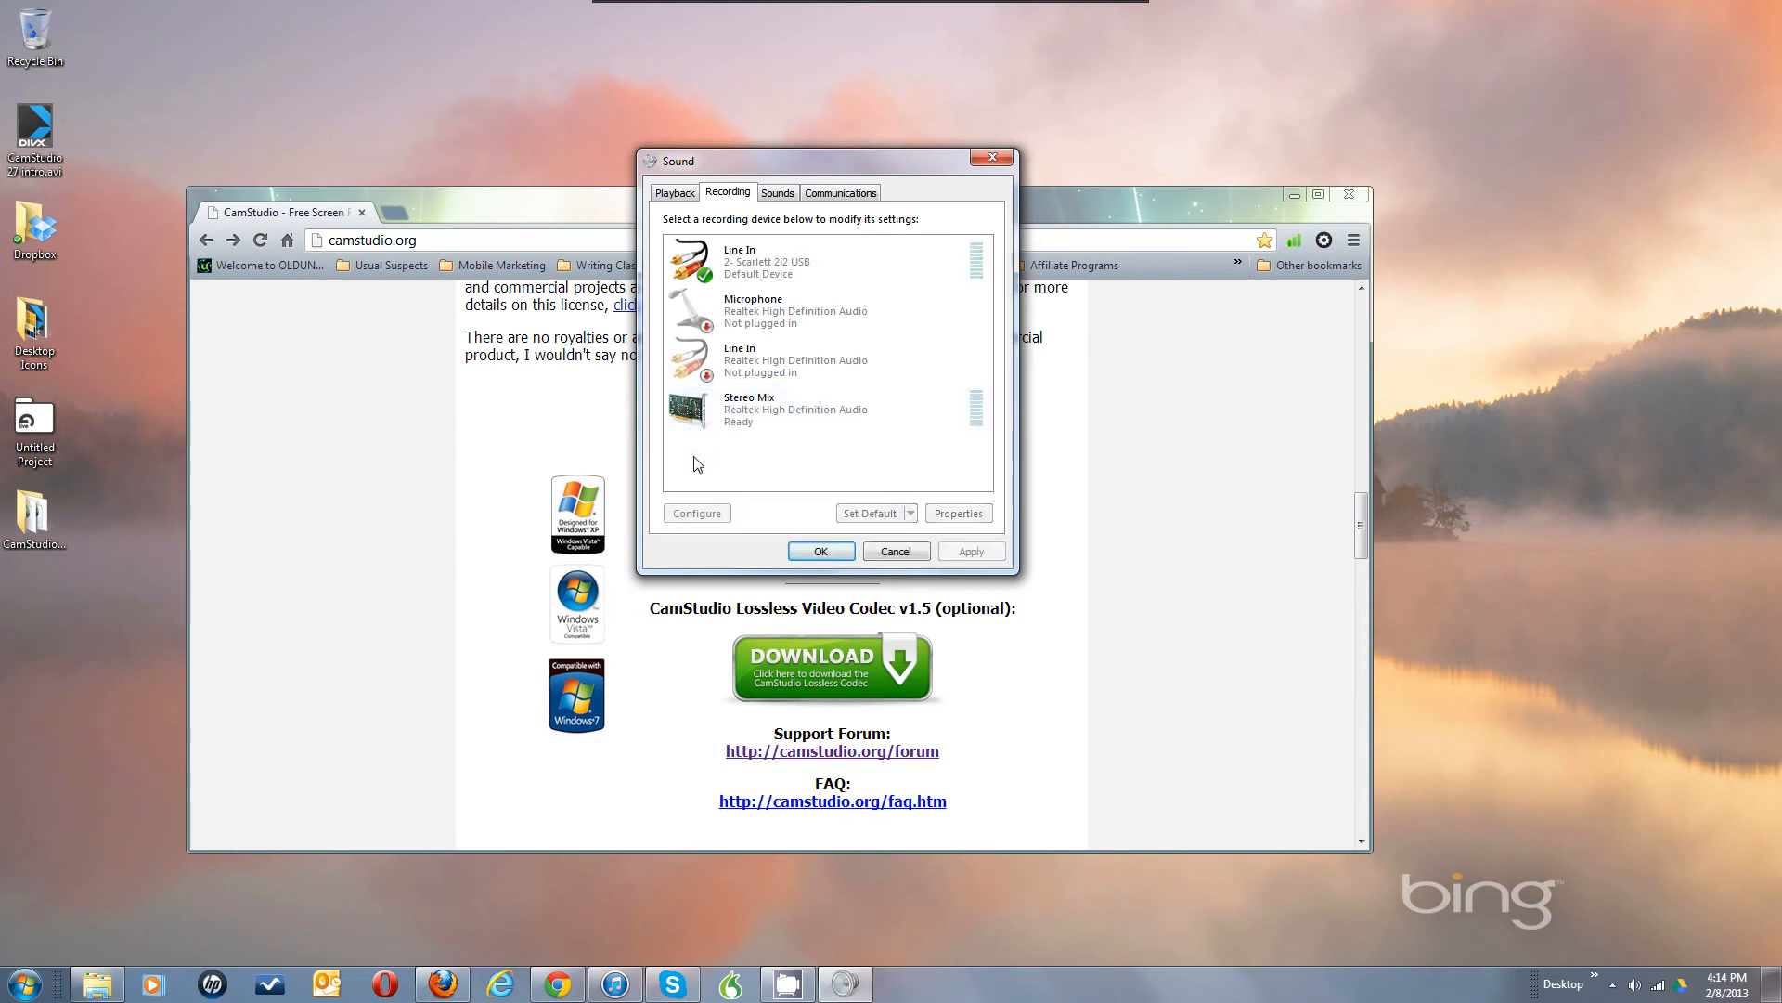
right_click(697, 459)
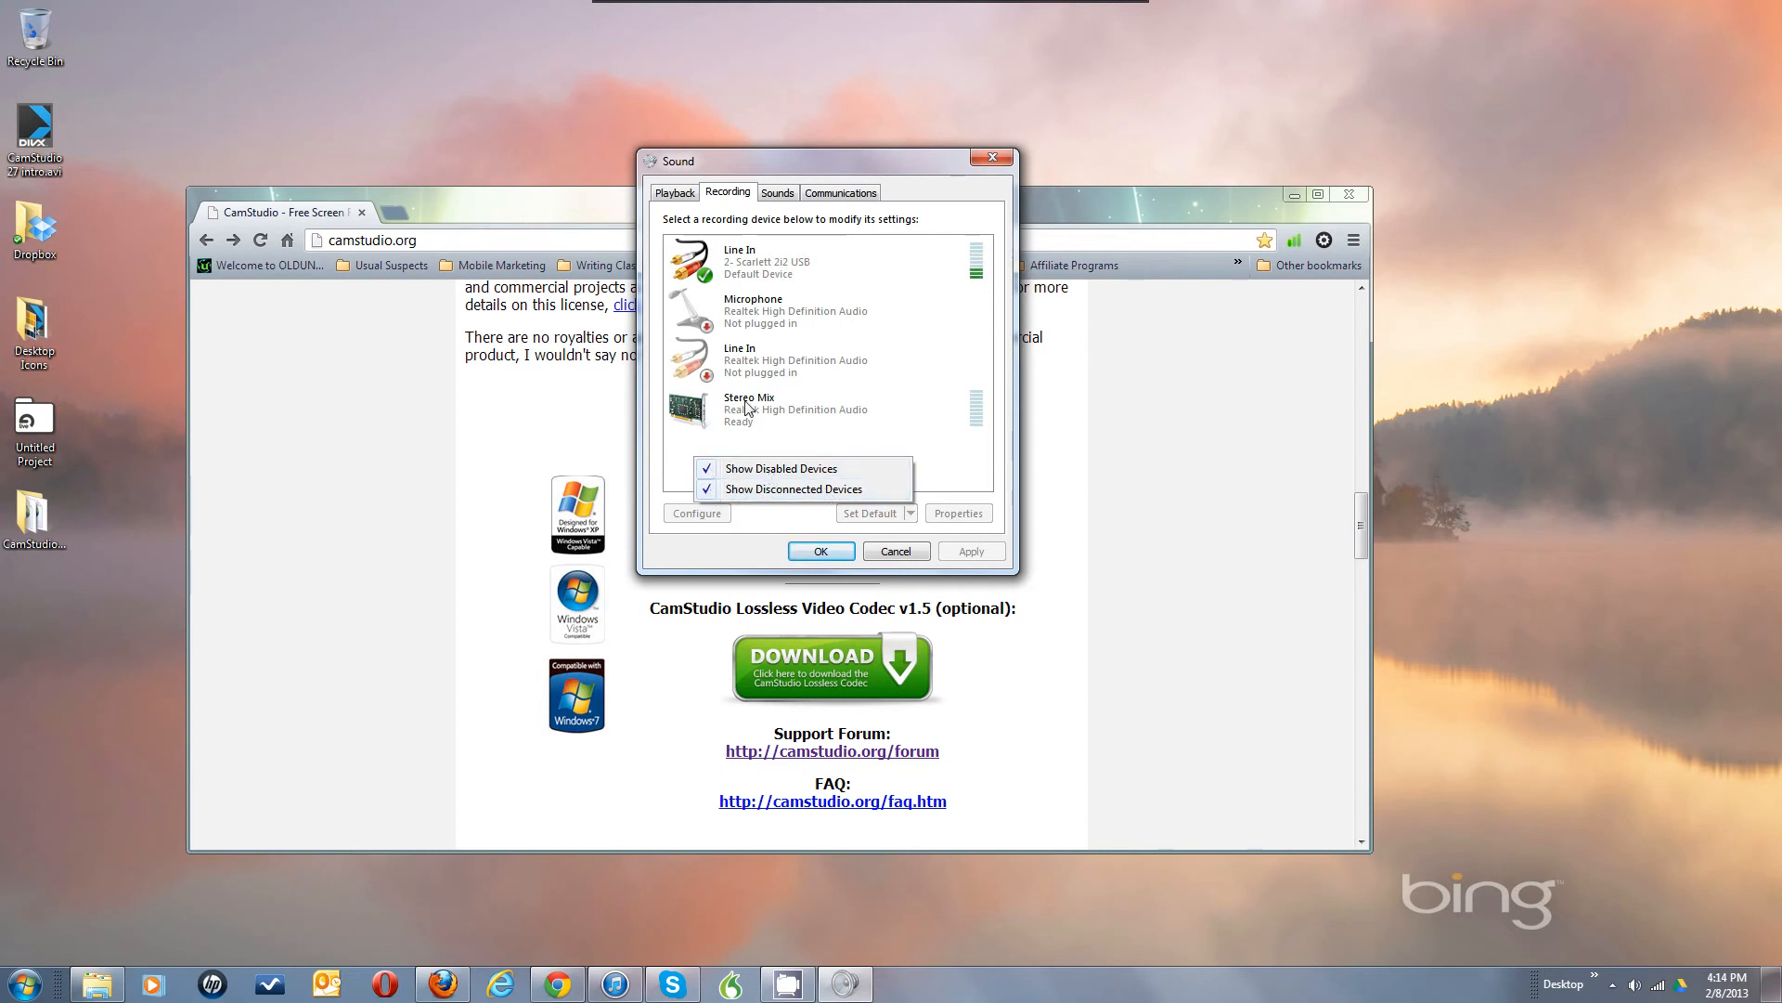
left_click(881, 444)
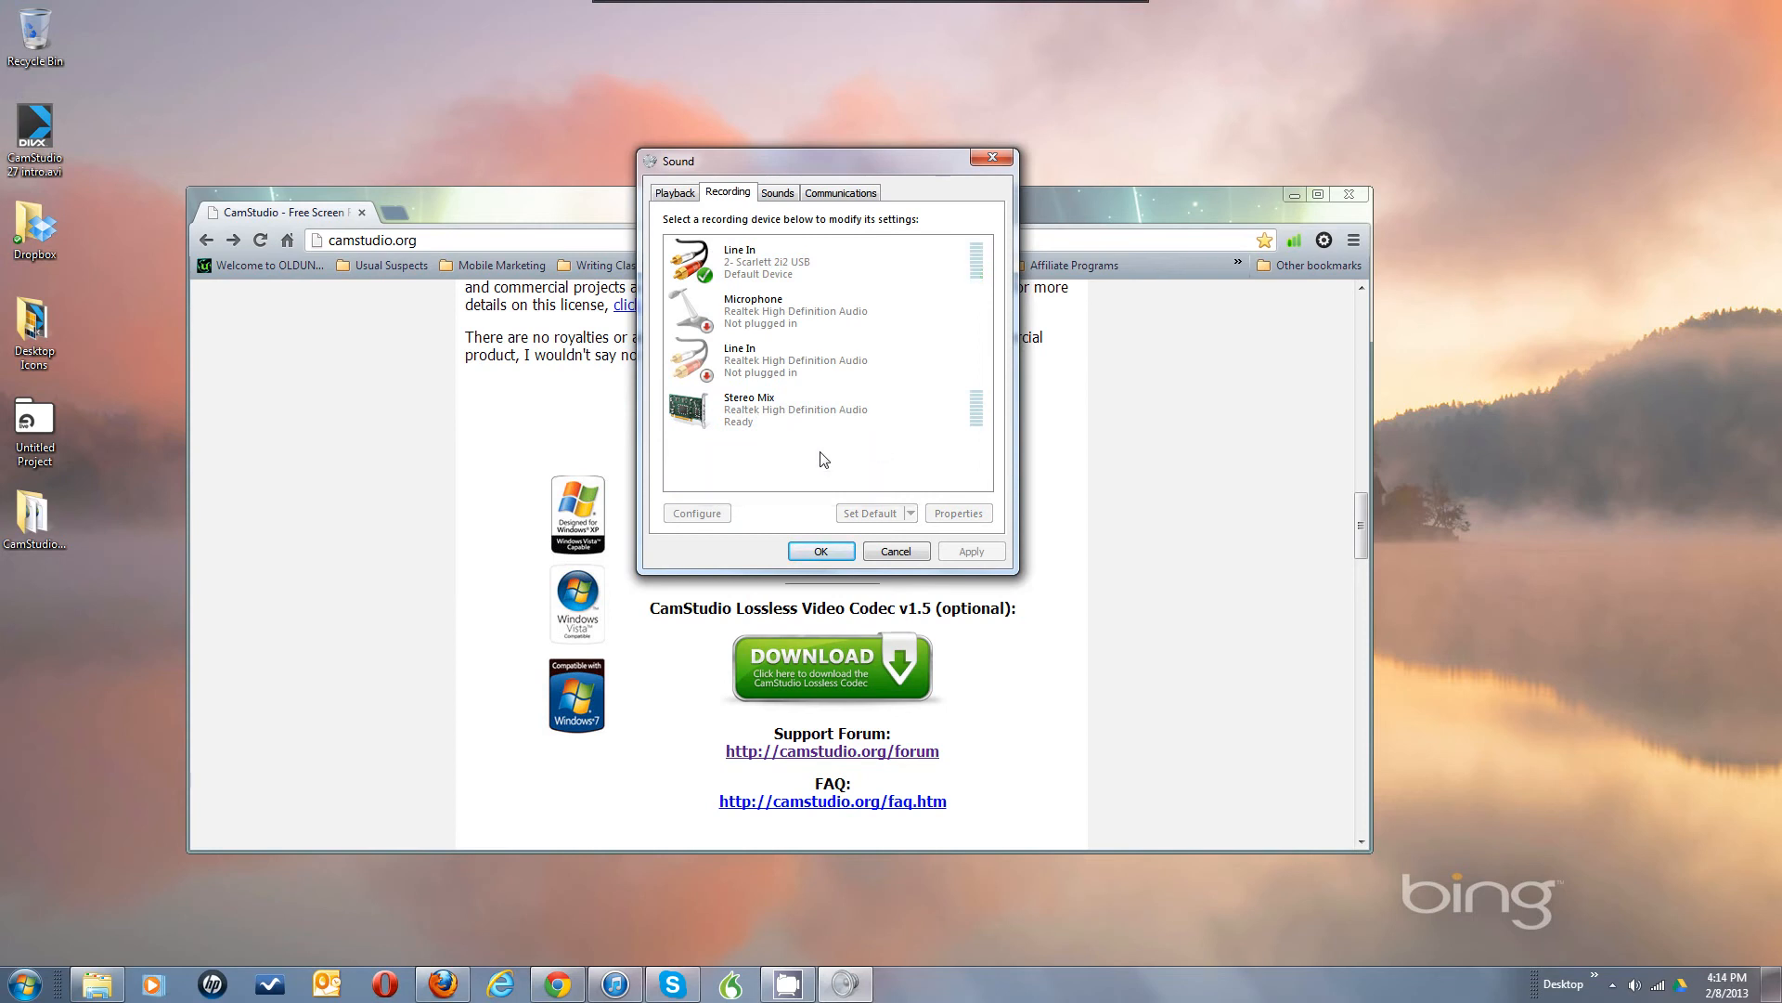
right_click(743, 408)
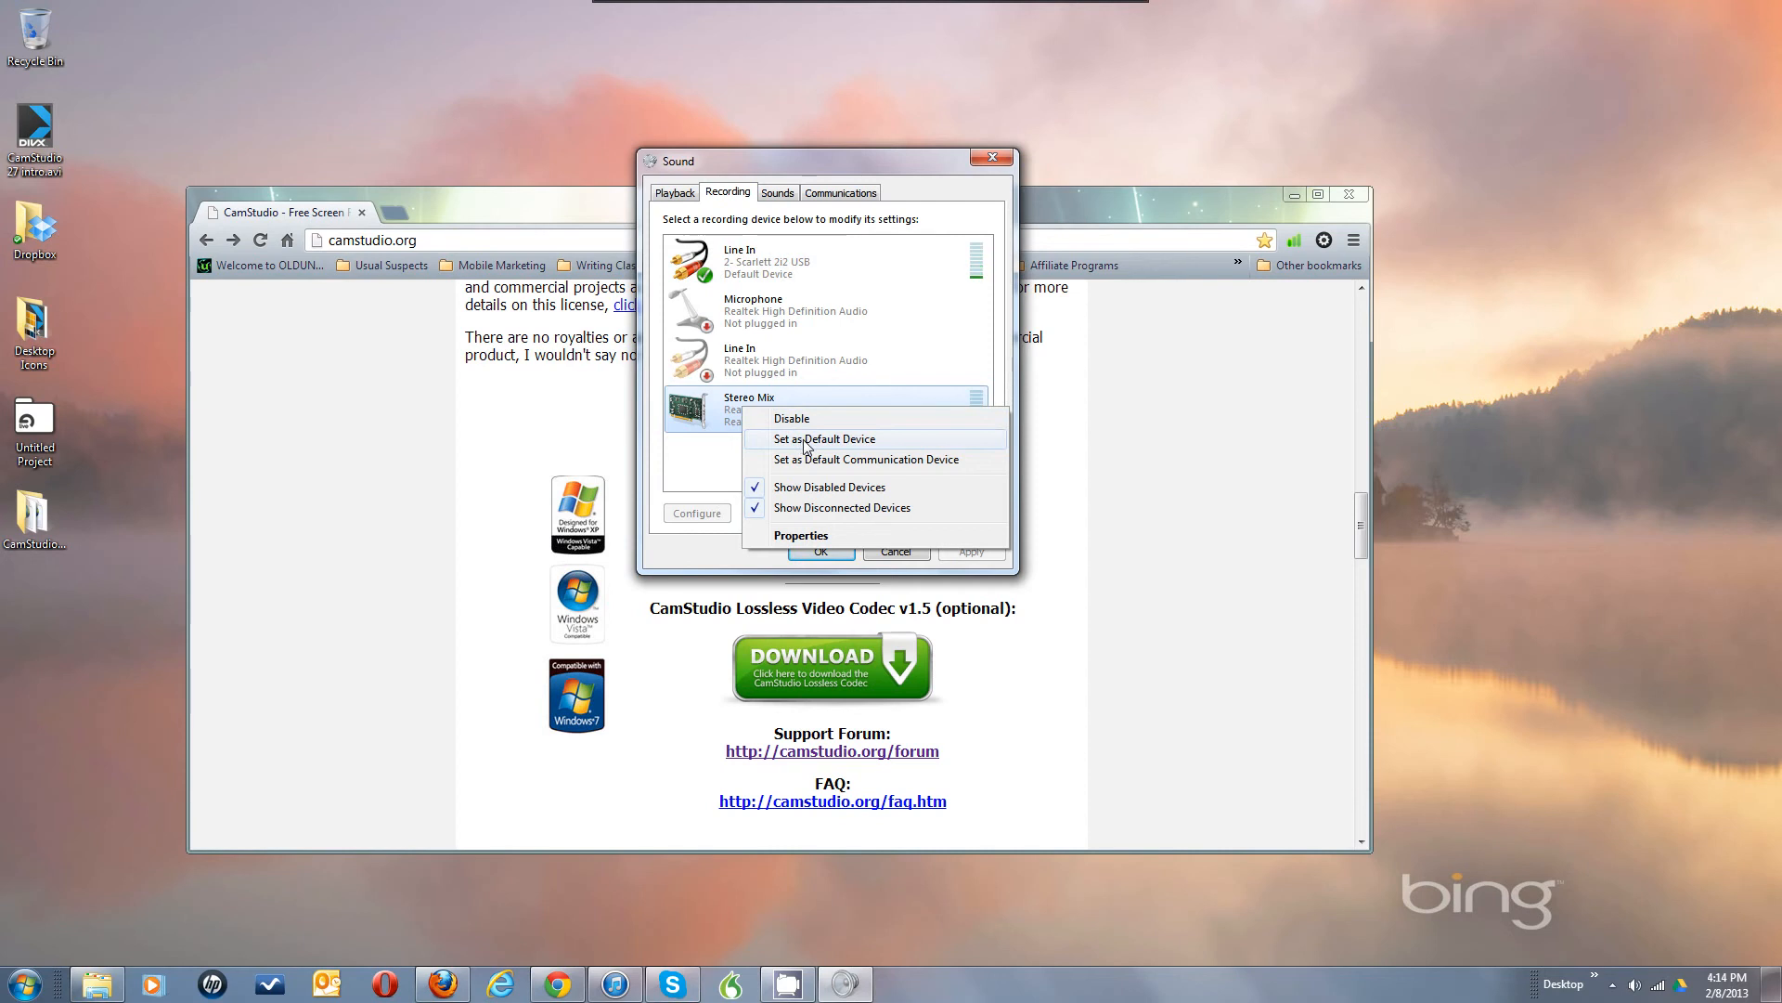
left_click(701, 466)
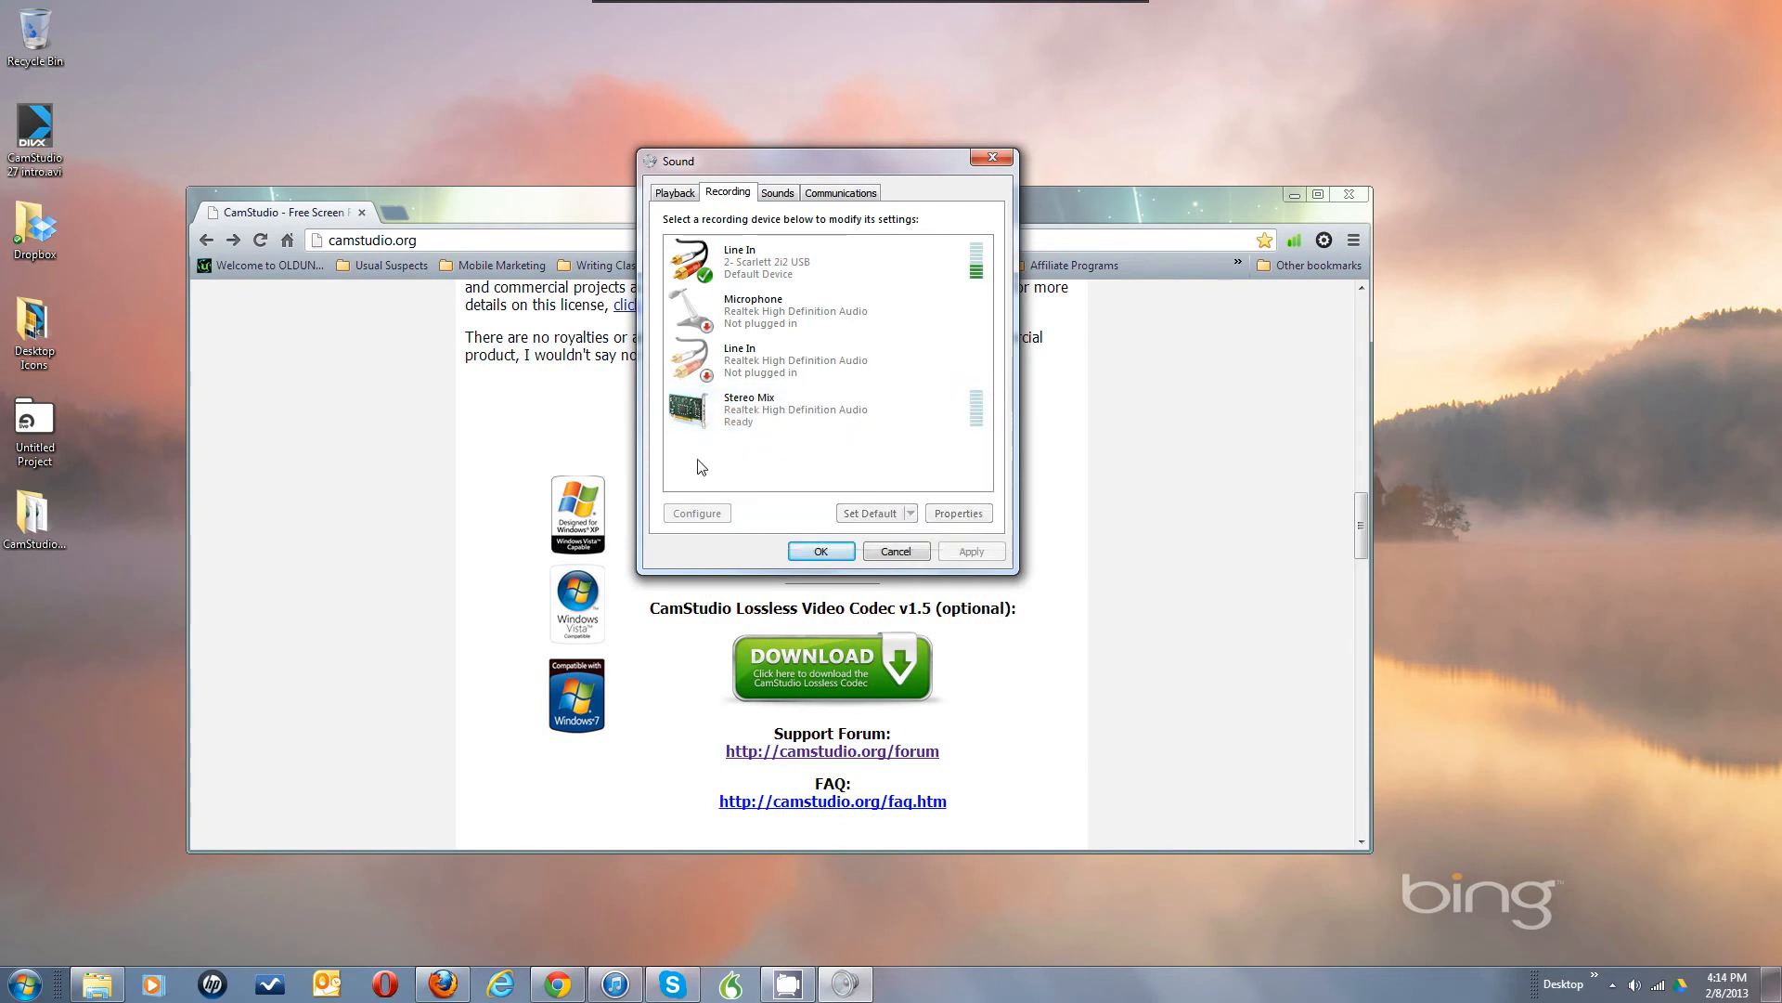
Step: Inspect the Listen settings in the Stereo Mix properties and cancel the dialog
double_click(733, 408)
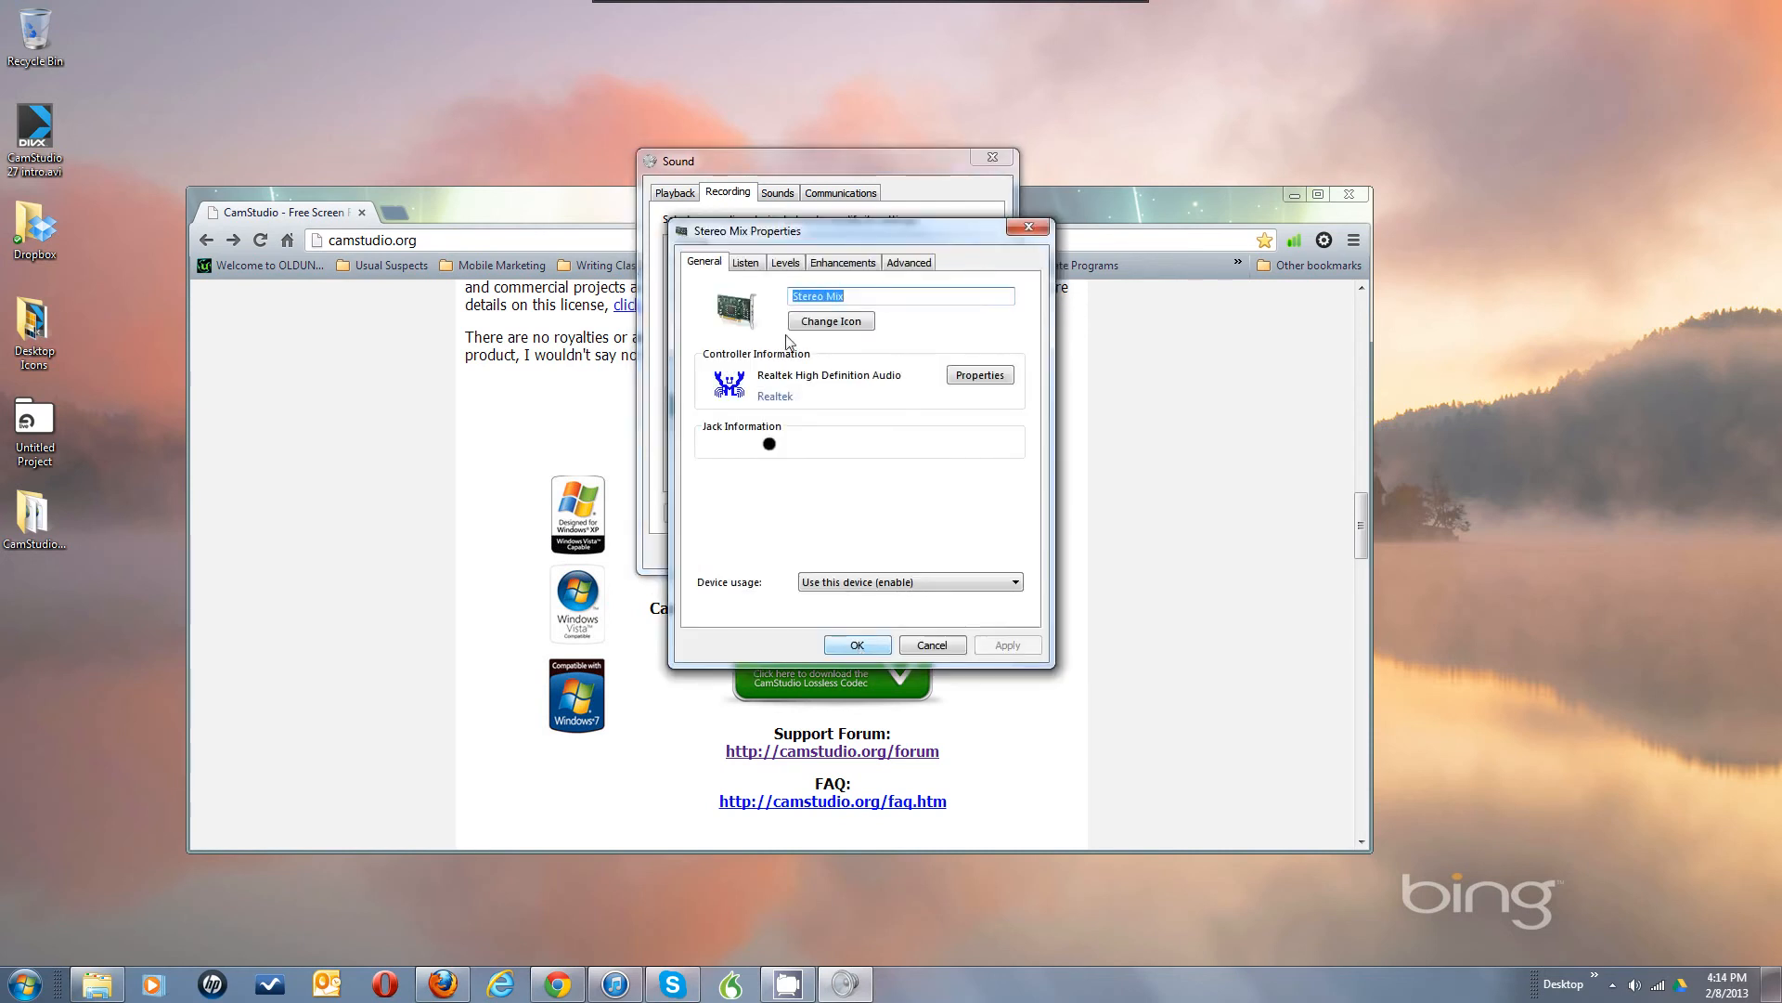
left_click(747, 264)
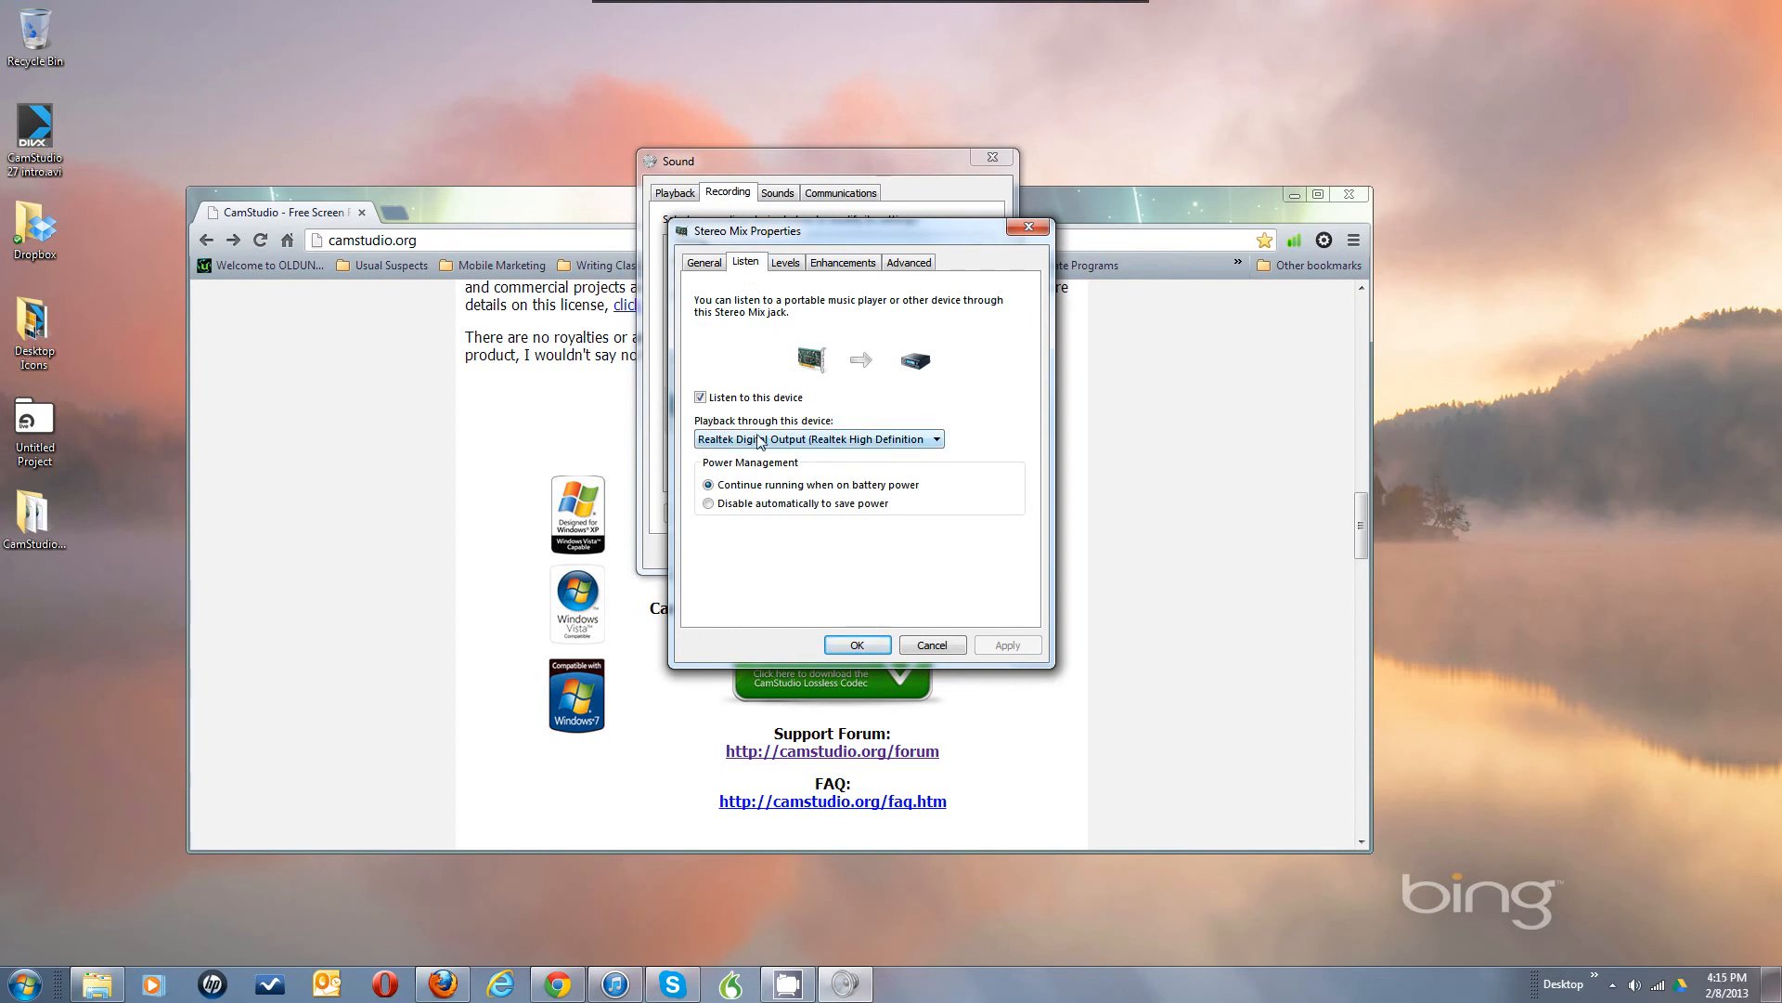
left_click(702, 400)
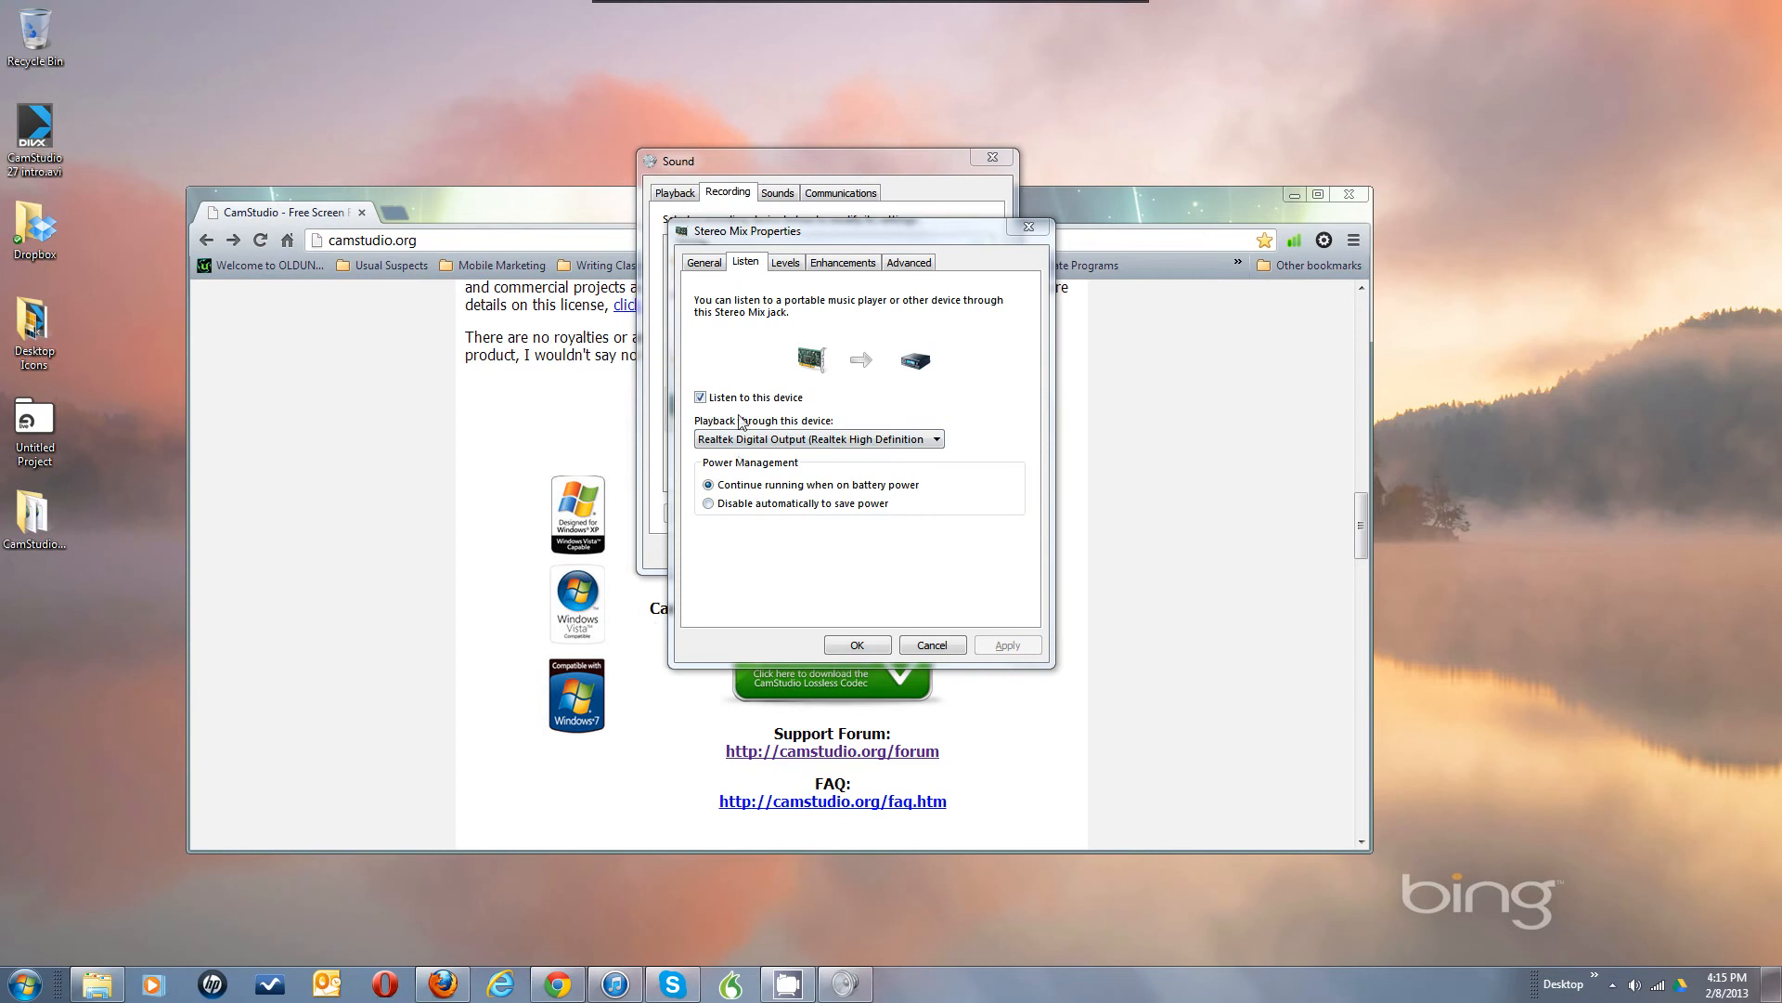
left_click(932, 645)
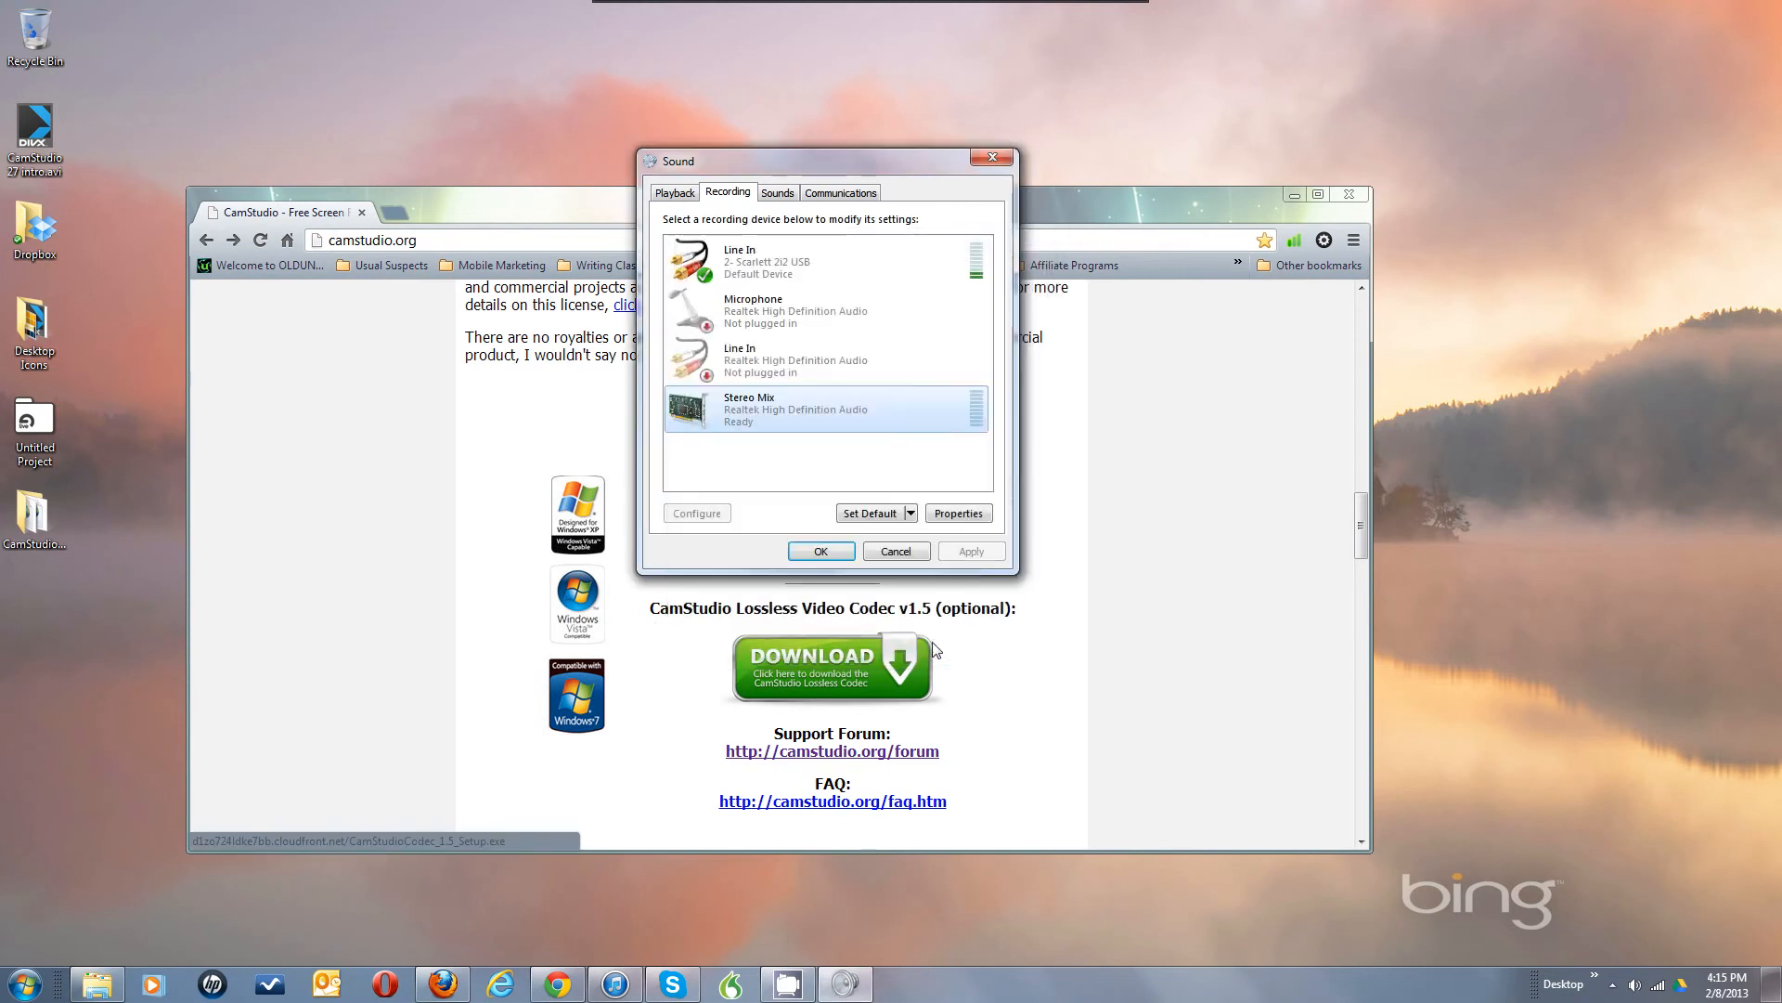
Step: View the default-device commands for the Realtek Microphone and select the Scarlett 2i2 USB Line In again
left_click(760, 258)
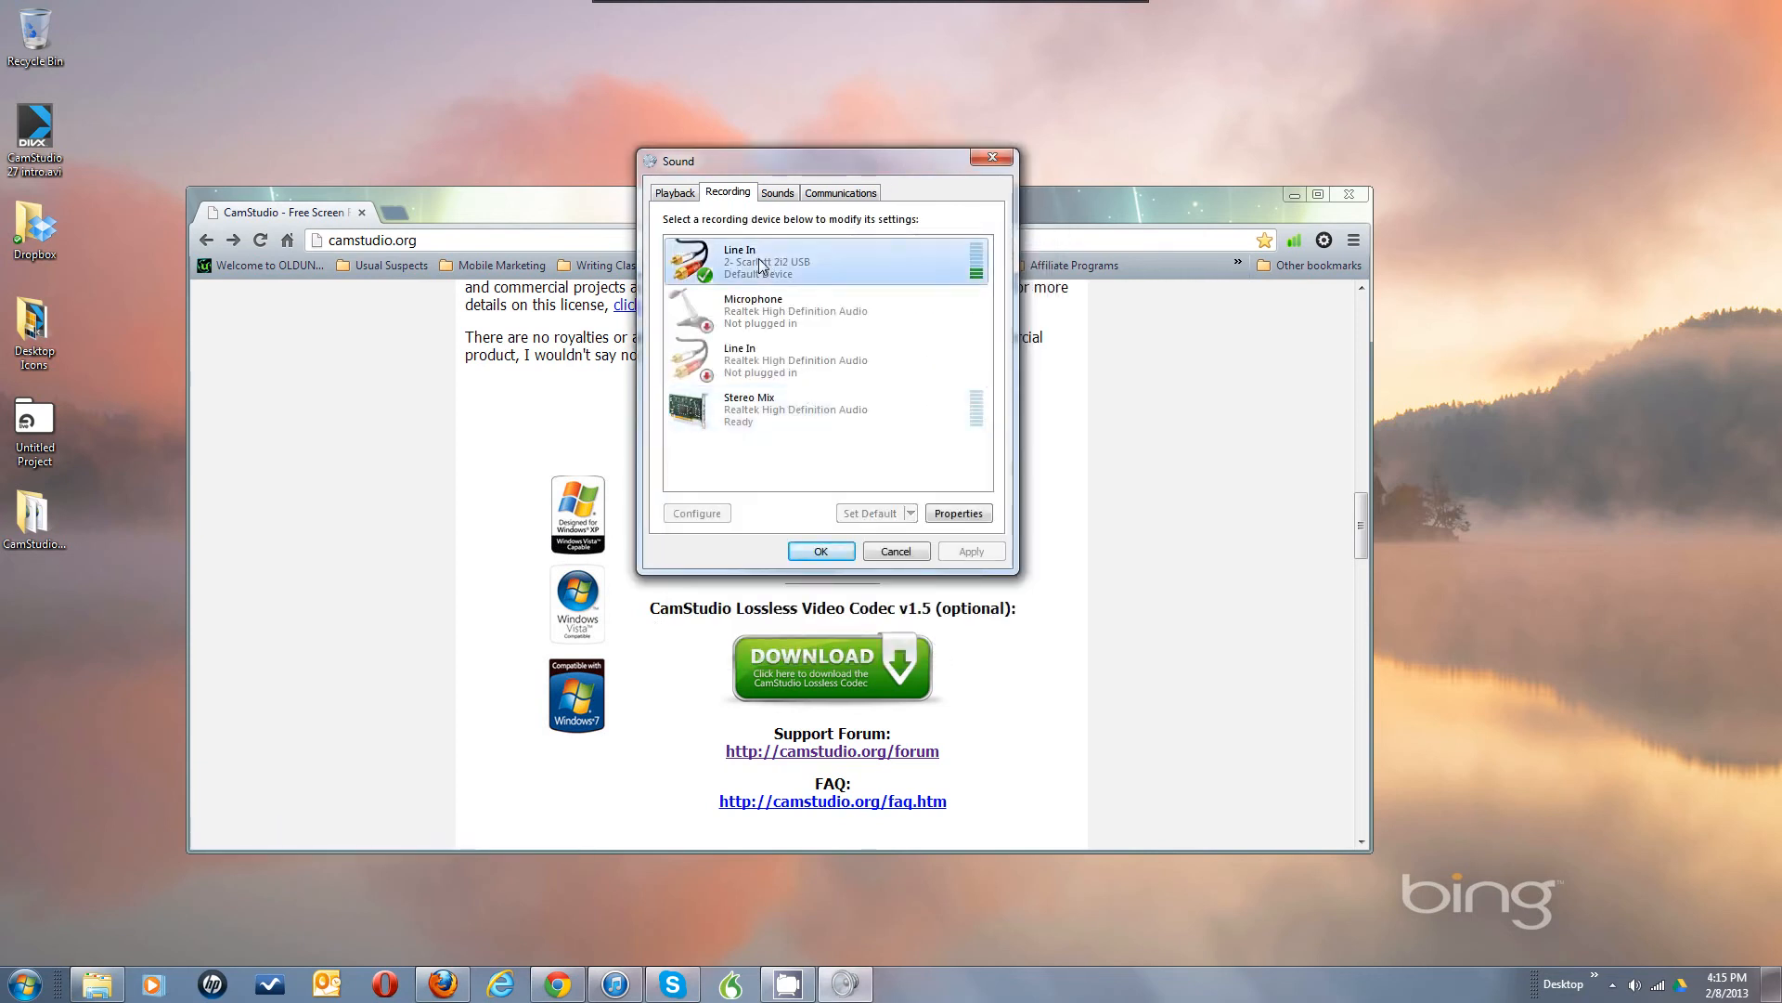
left_click(753, 314)
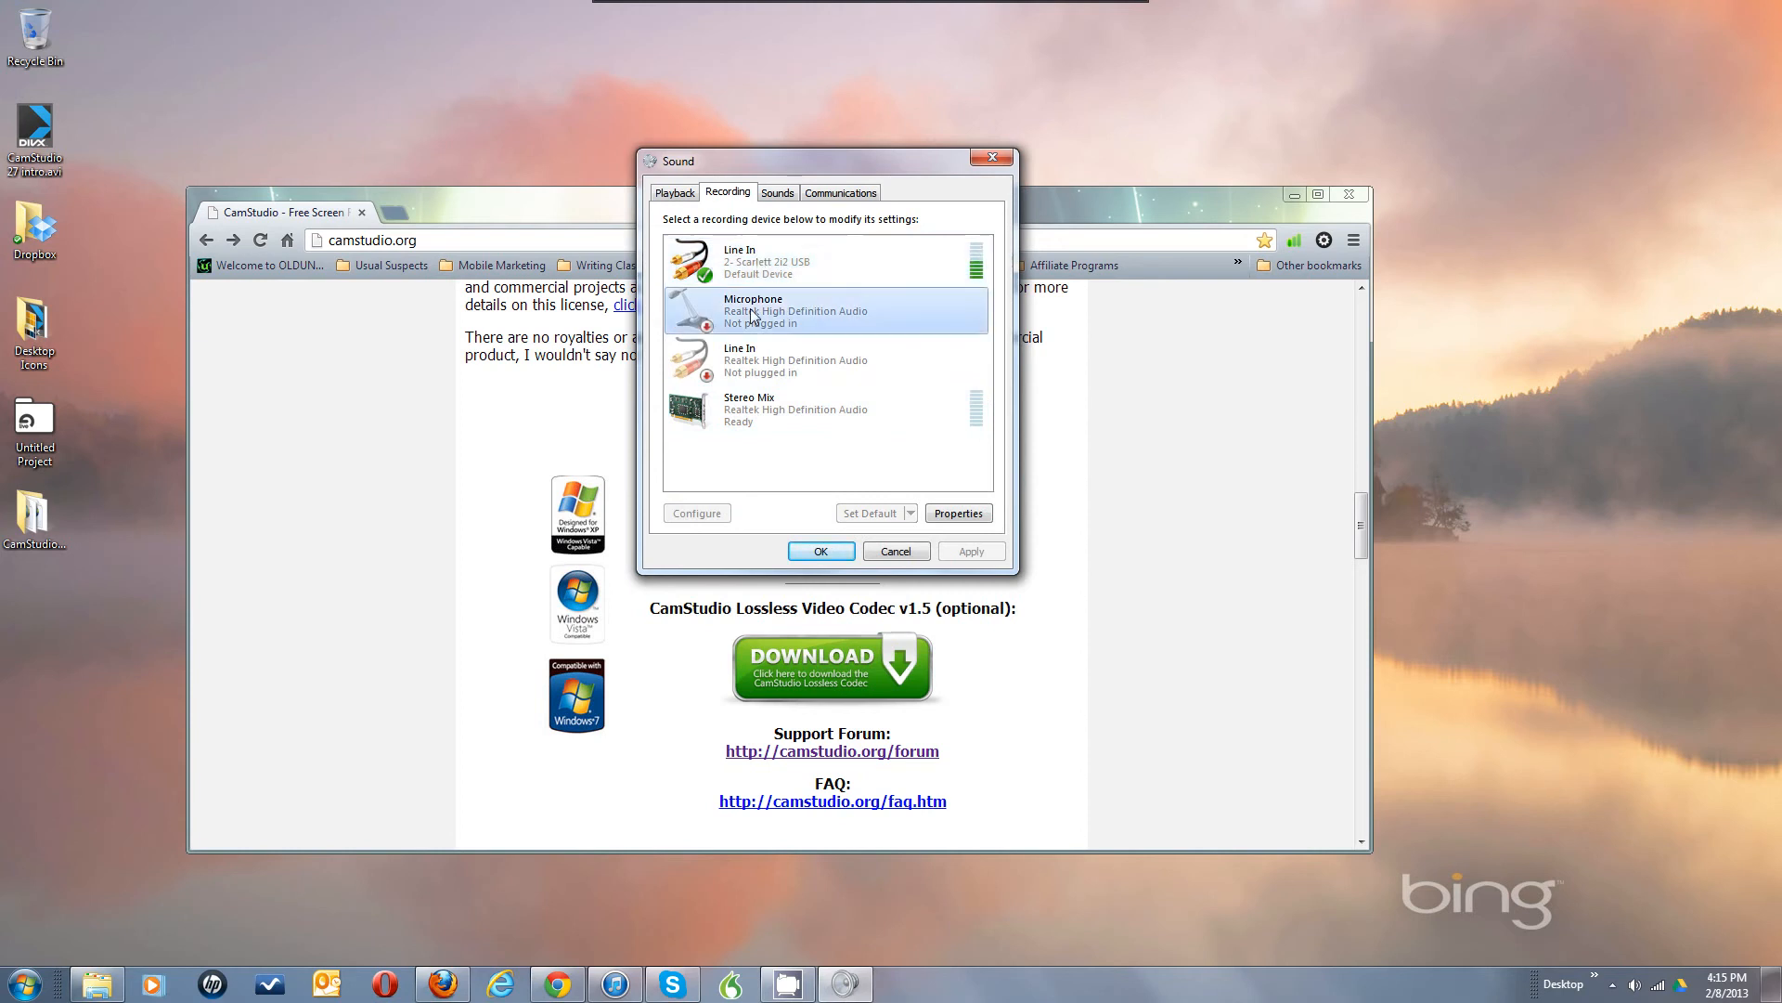
right_click(753, 312)
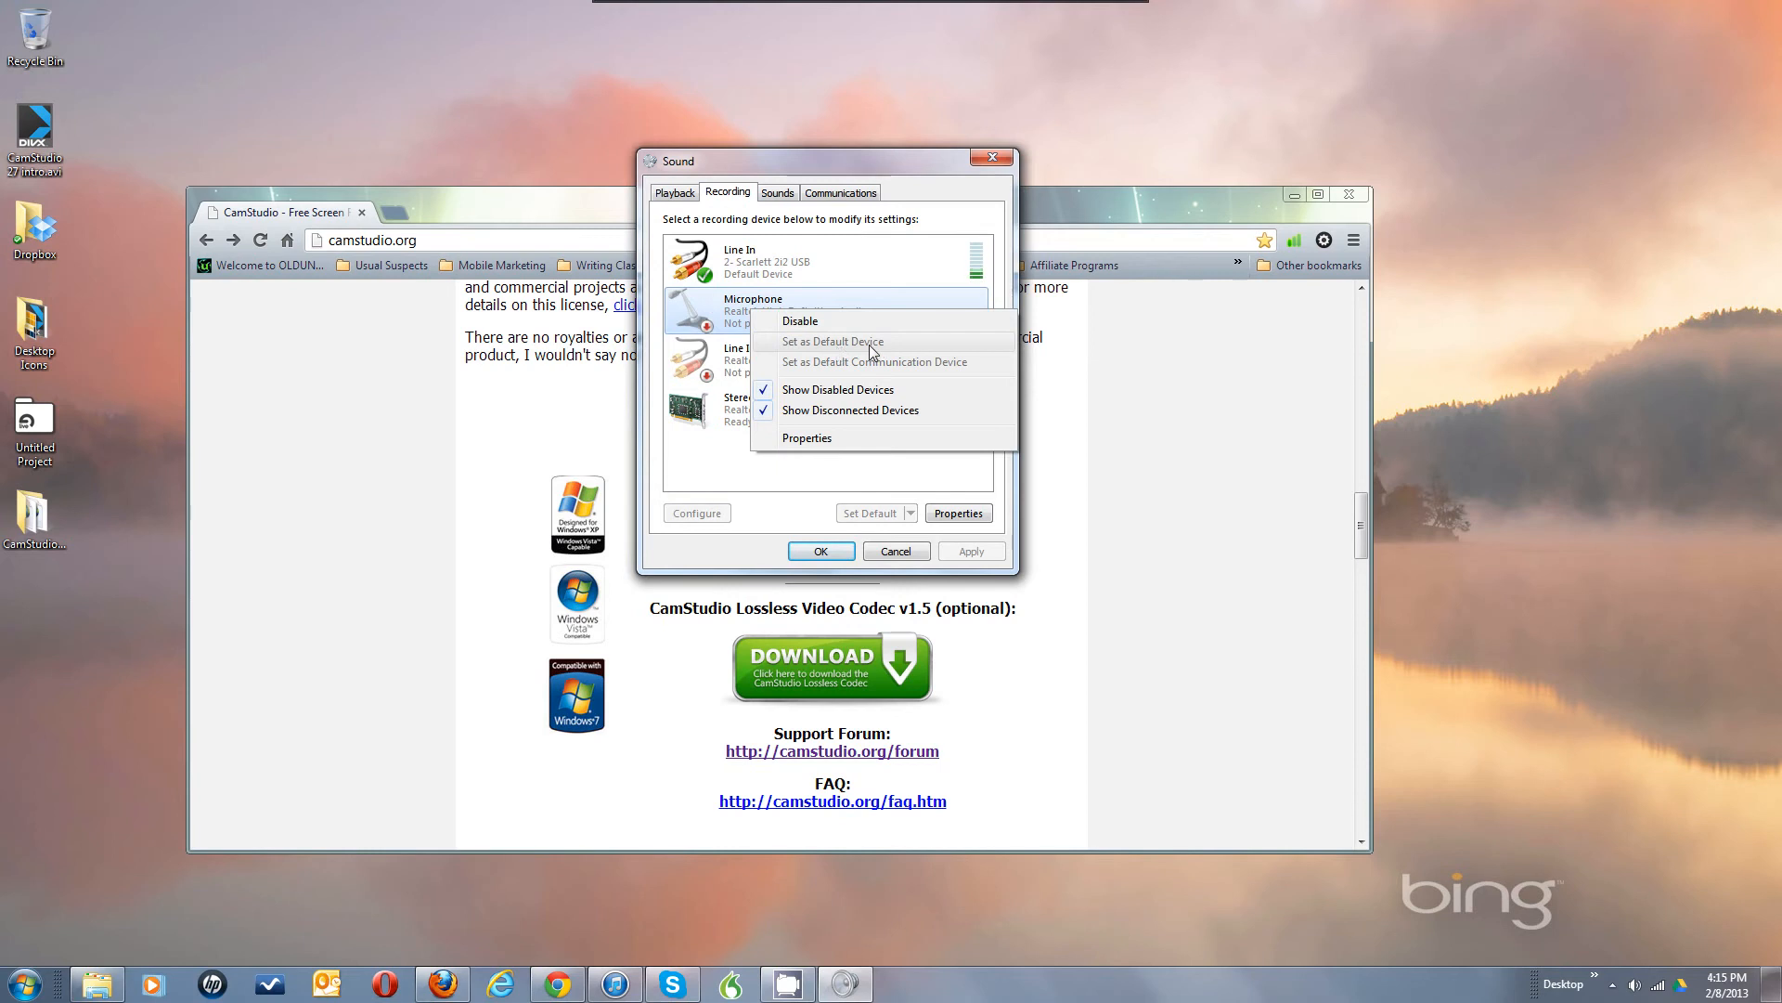
left_click(809, 253)
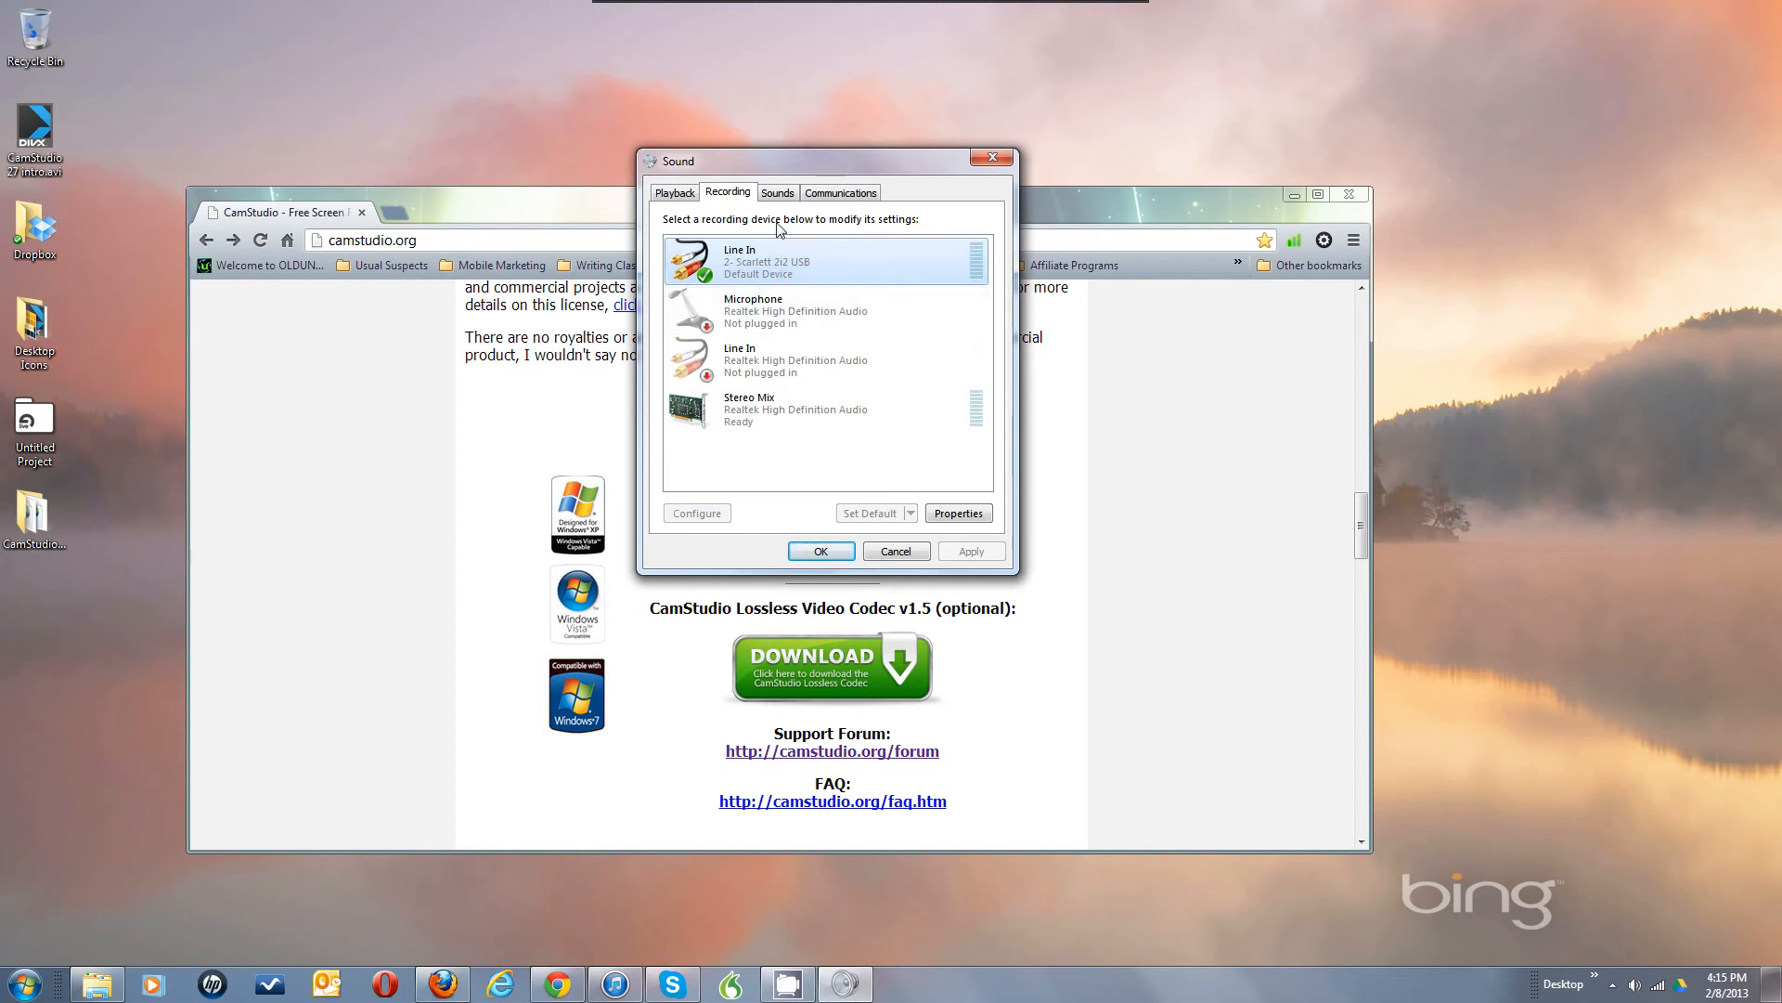
Step: Look through the list of playback devices in the Sound settings
left_click(685, 196)
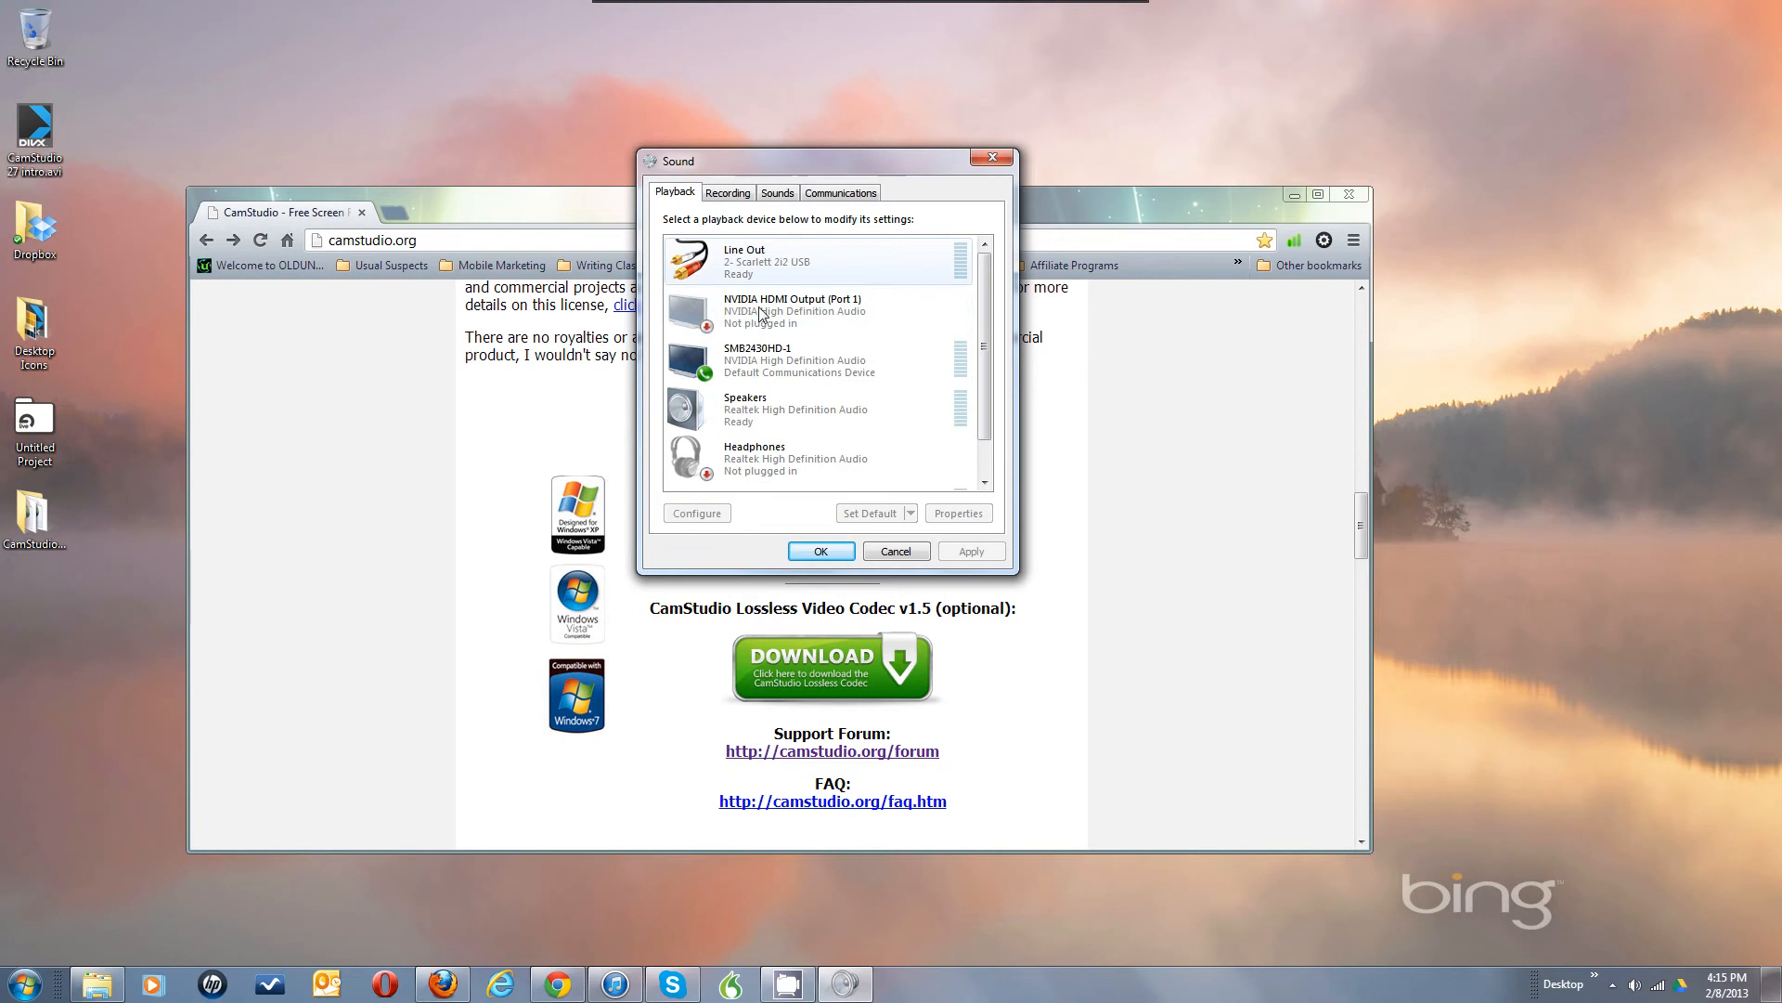
left_click(986, 451)
left_click_drag(986, 452, 985, 292)
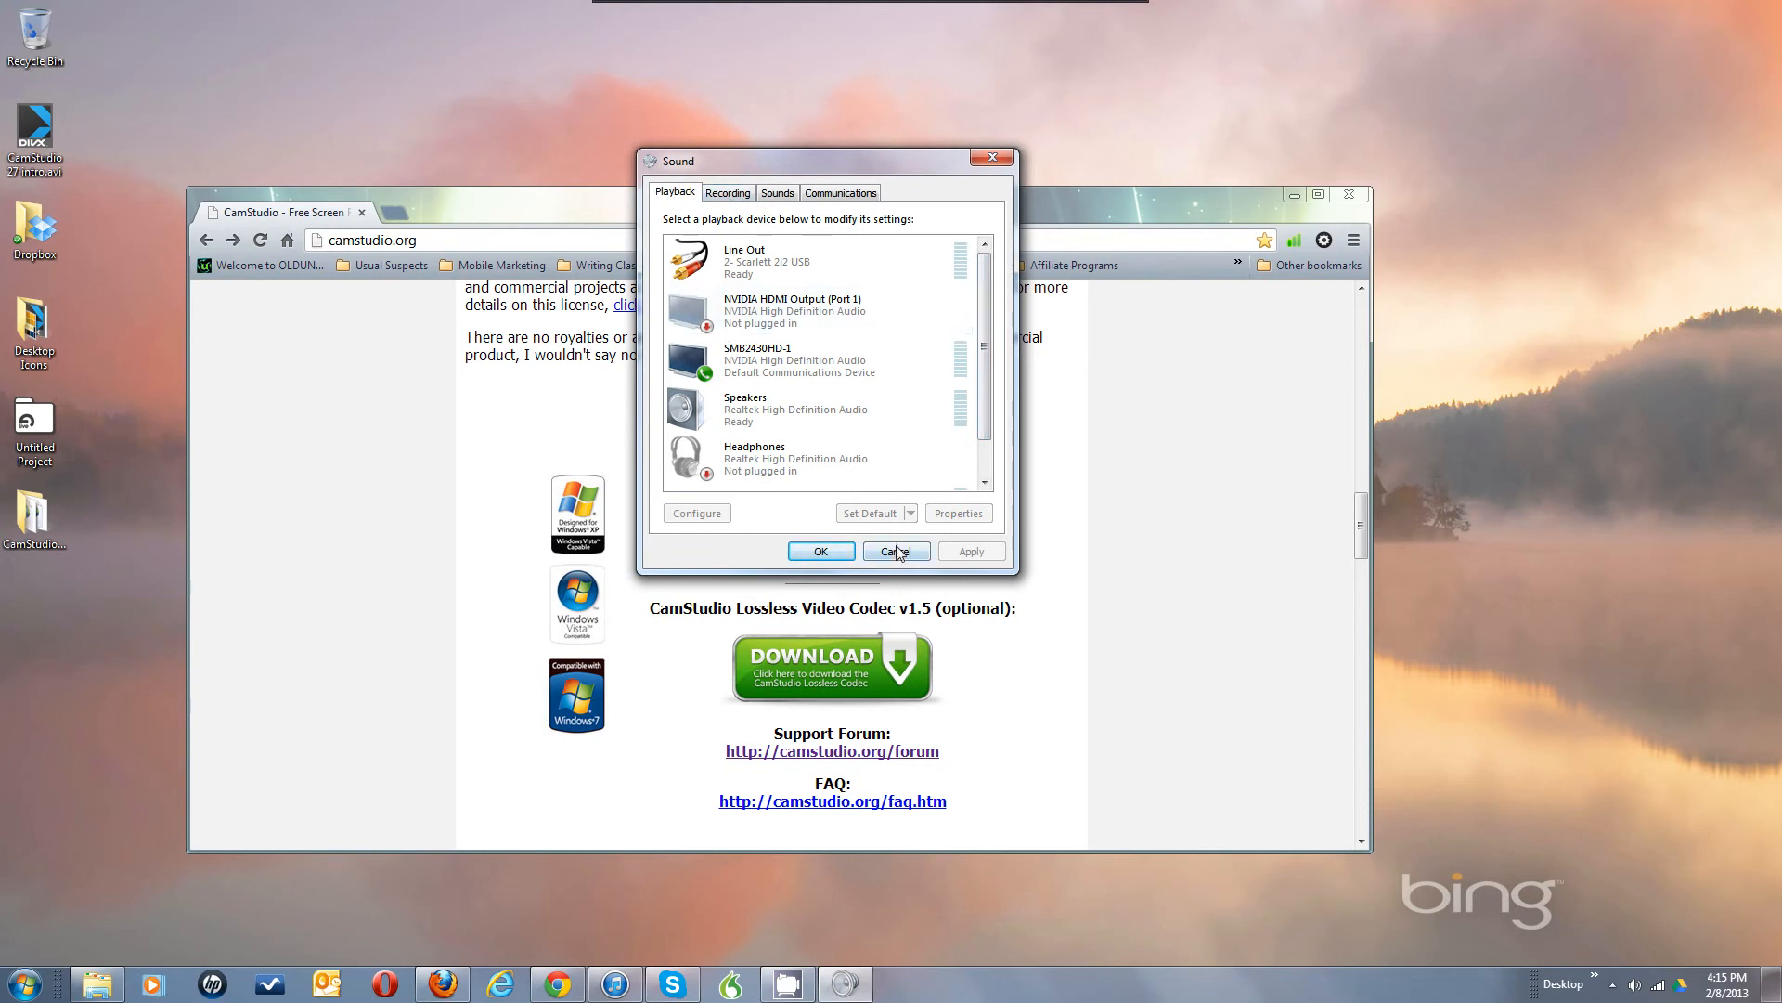
Step: Return to the recording devices, check the commands for the Realtek Microphone again, and cancel the Sound settings
left_click(742, 195)
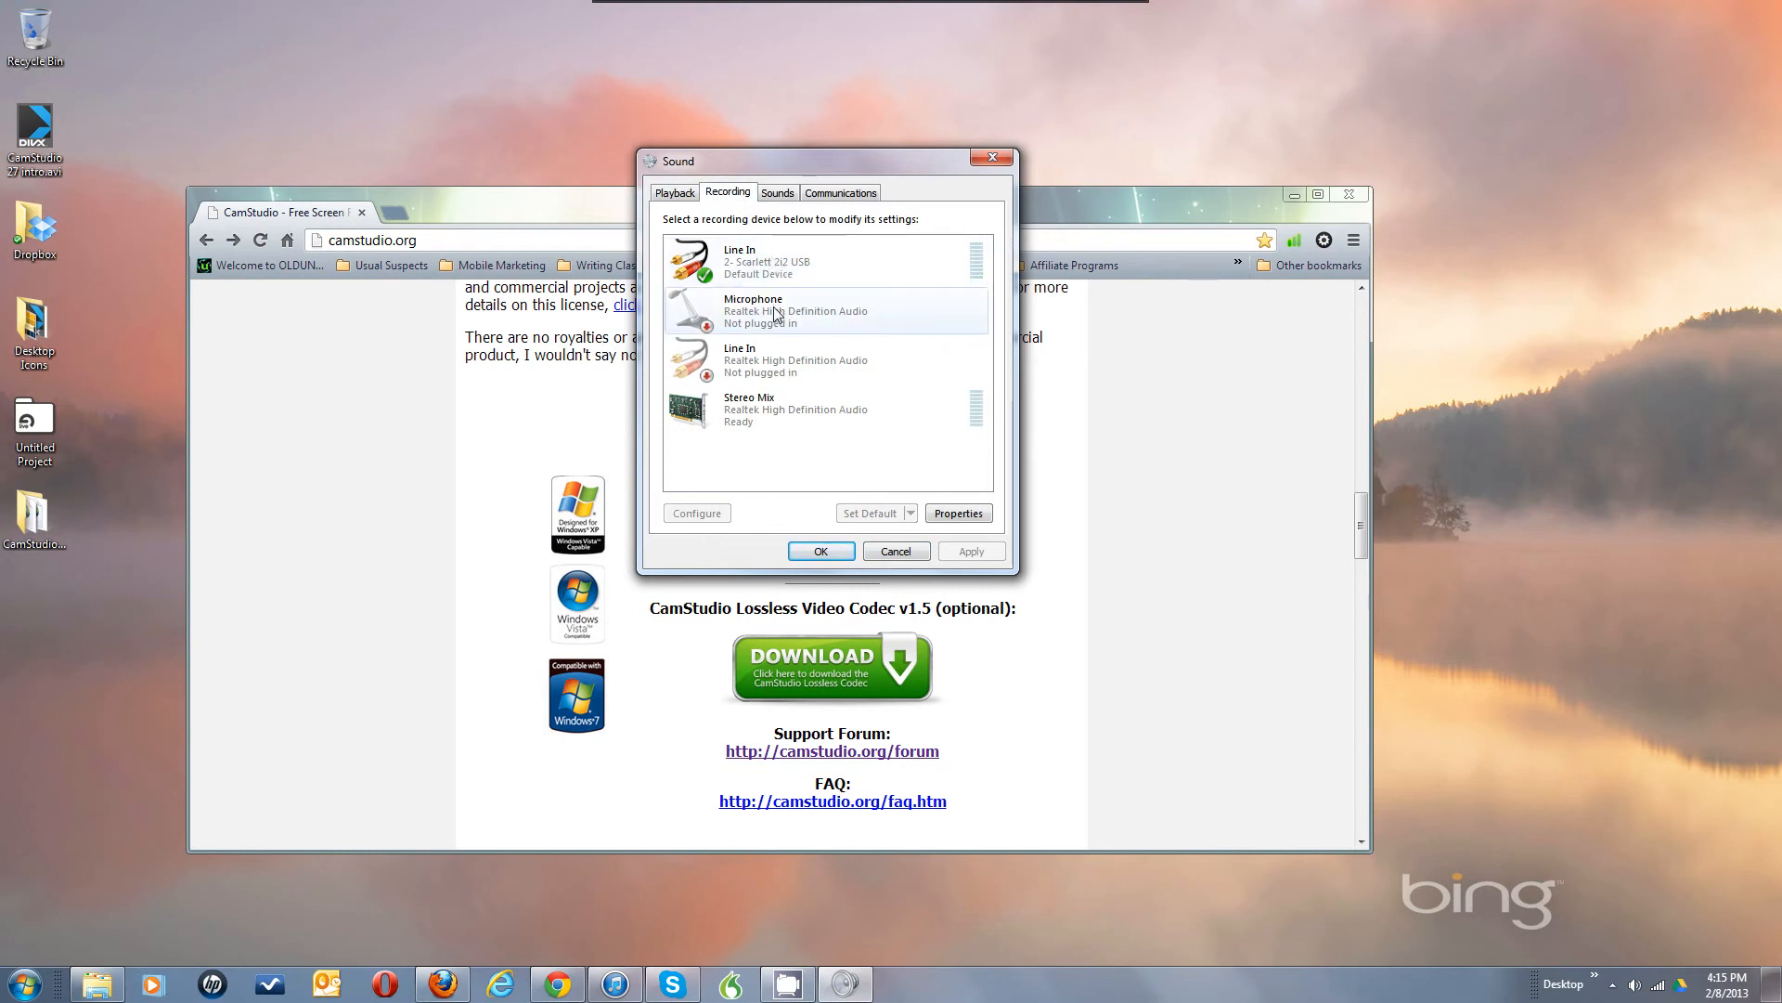
right_click(764, 317)
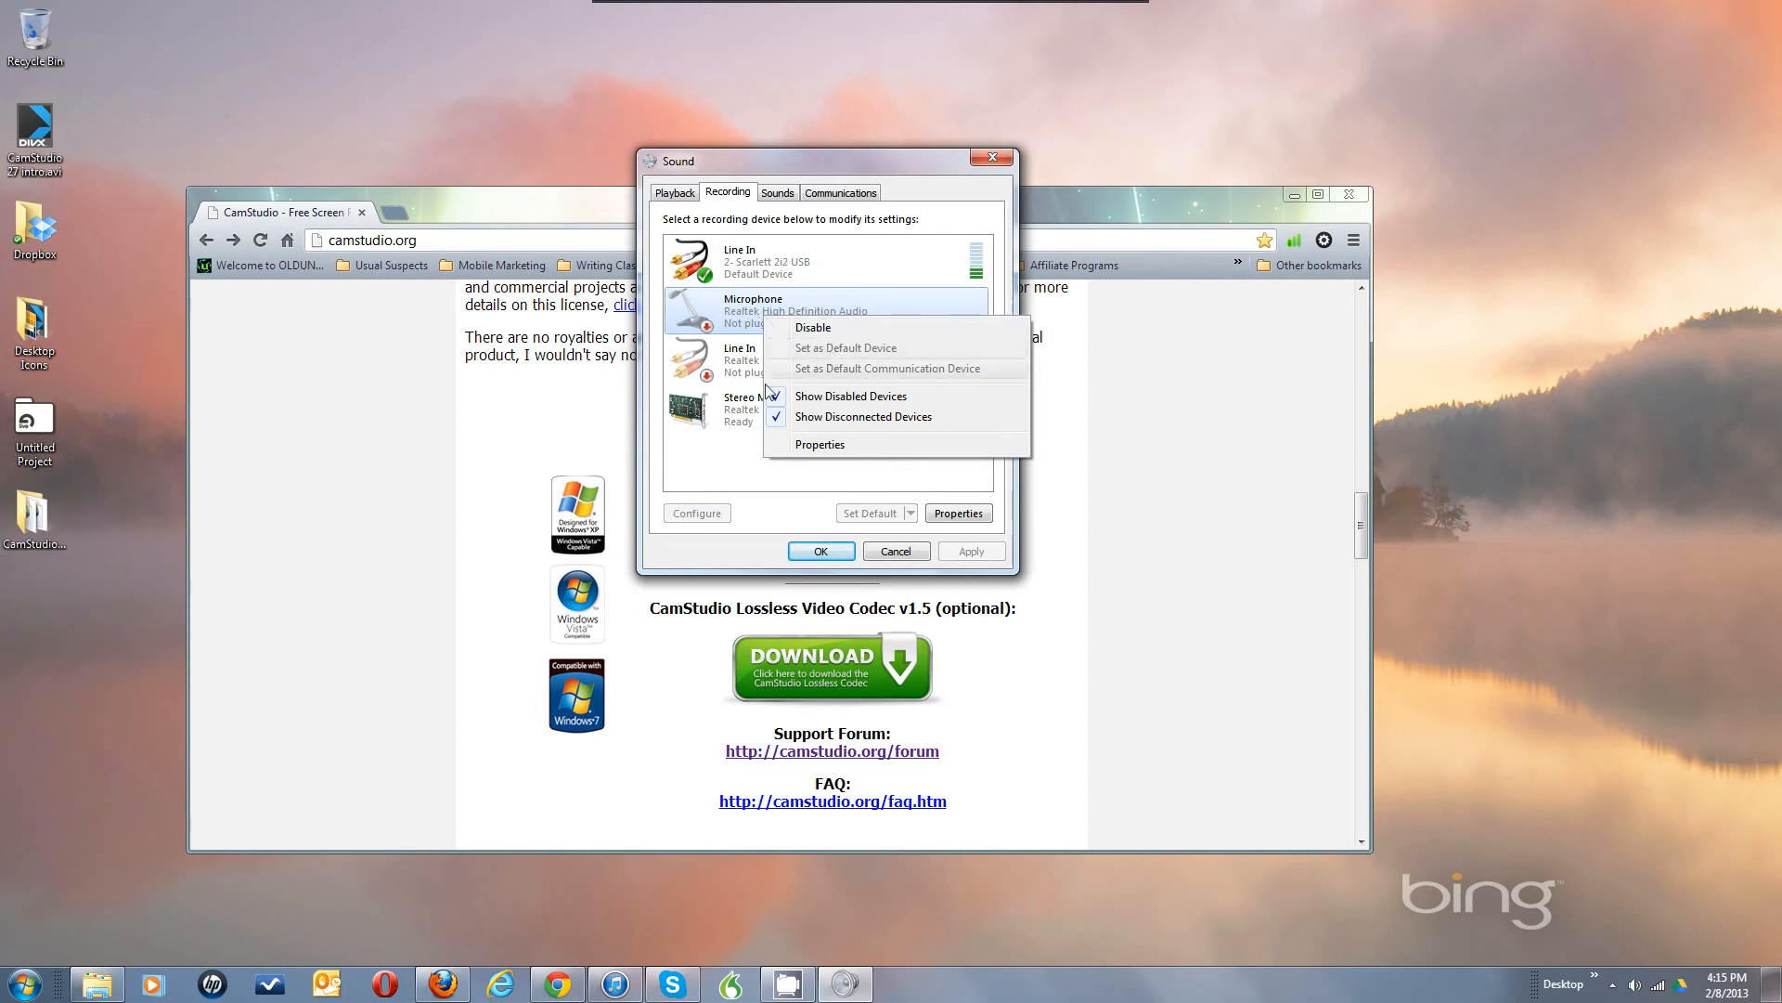
left_click(713, 446)
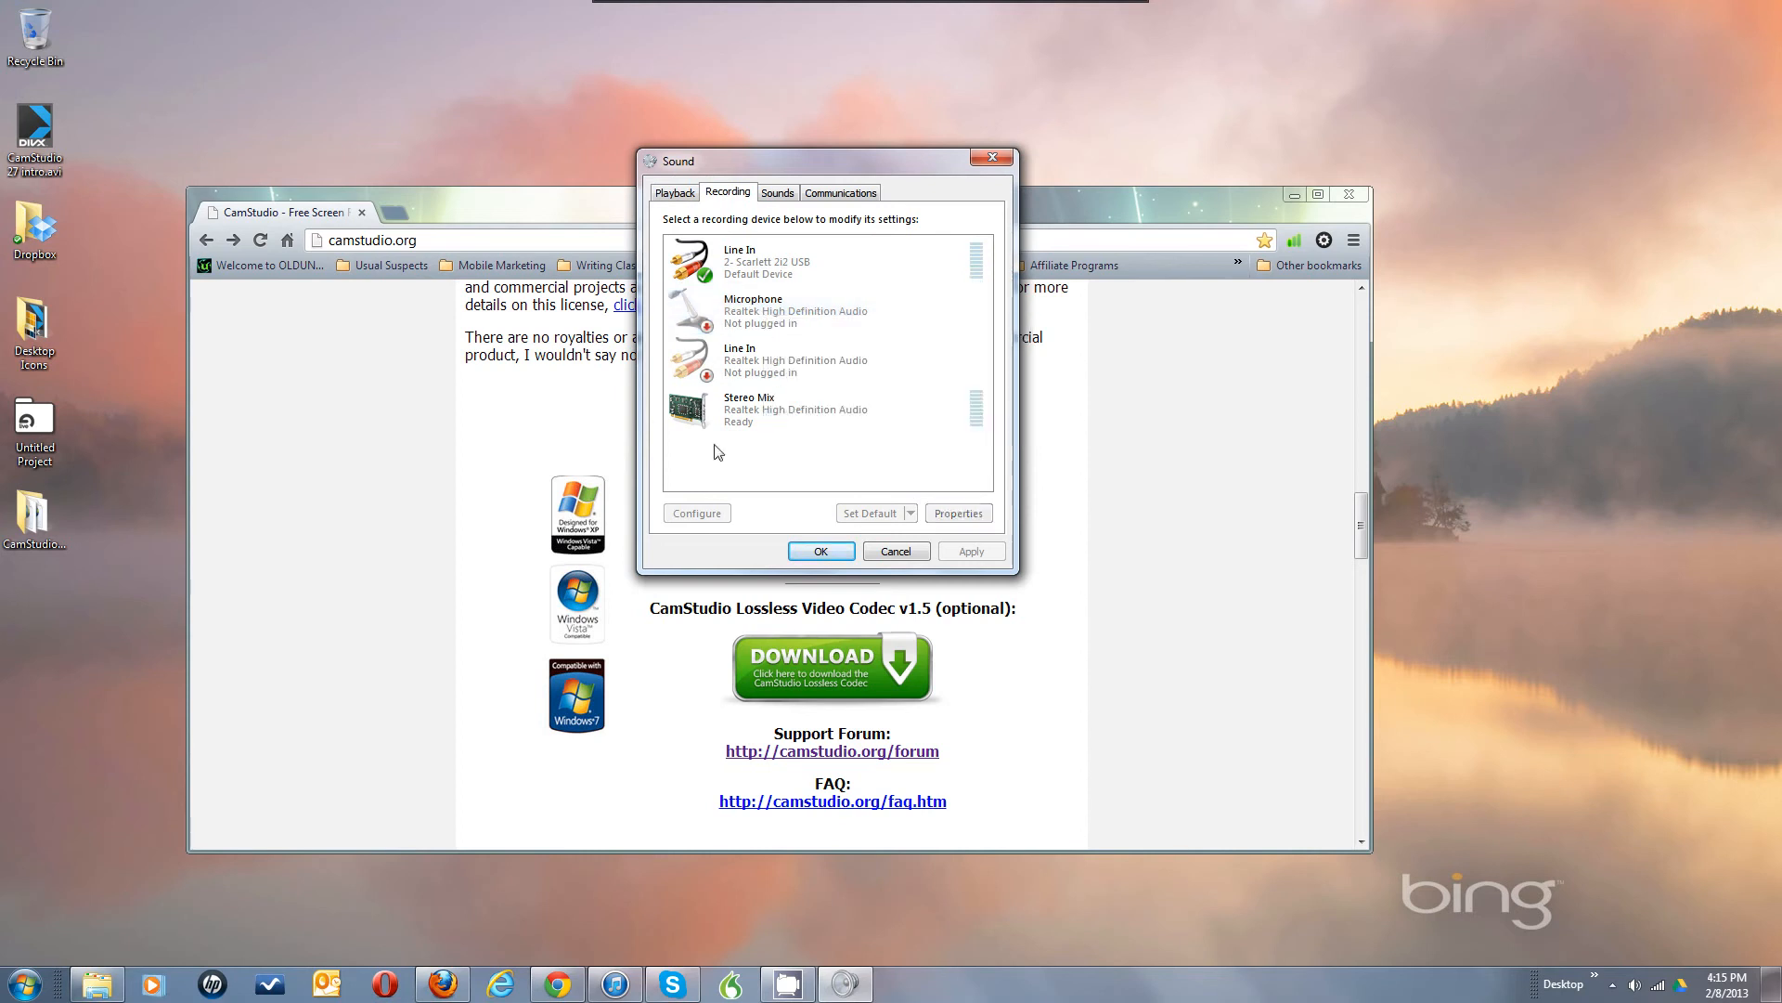
left_click(919, 544)
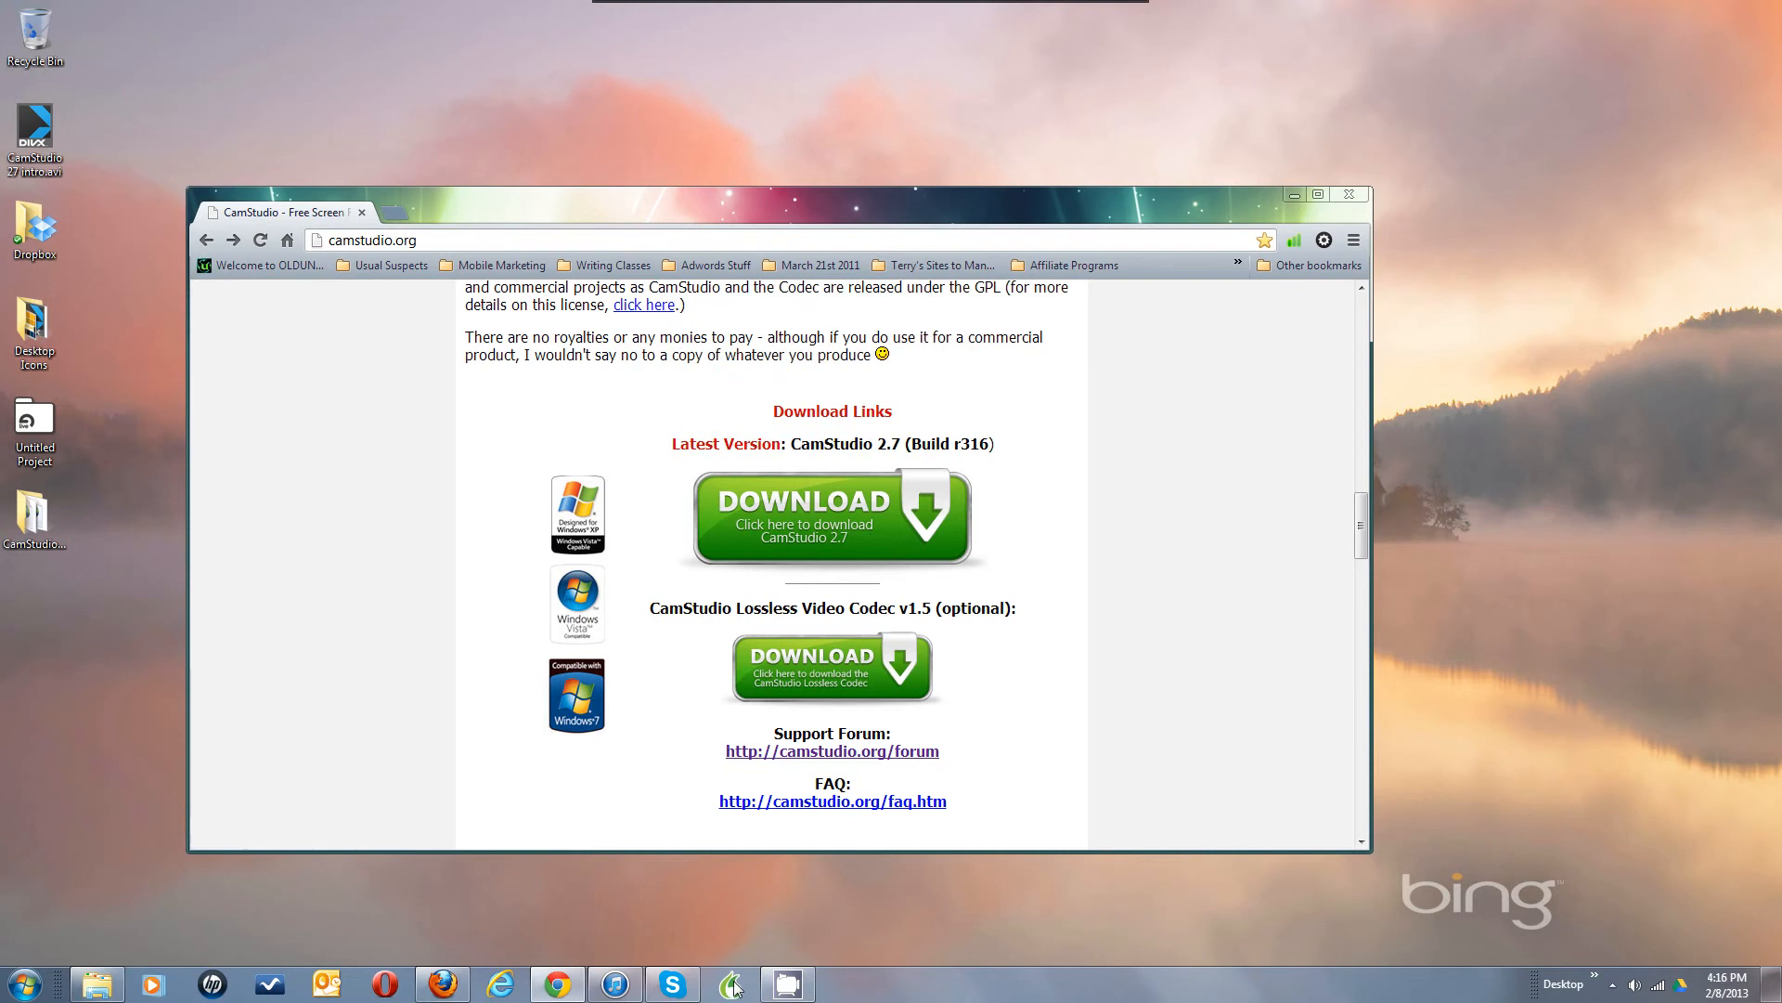
Step: Return to CamStudio's microphone audio options, select Line In (2- Scarlett 2i2 USB) as capture device, and set the recording format to 44.1 kHz, mono, 16-bit
left_click(780, 984)
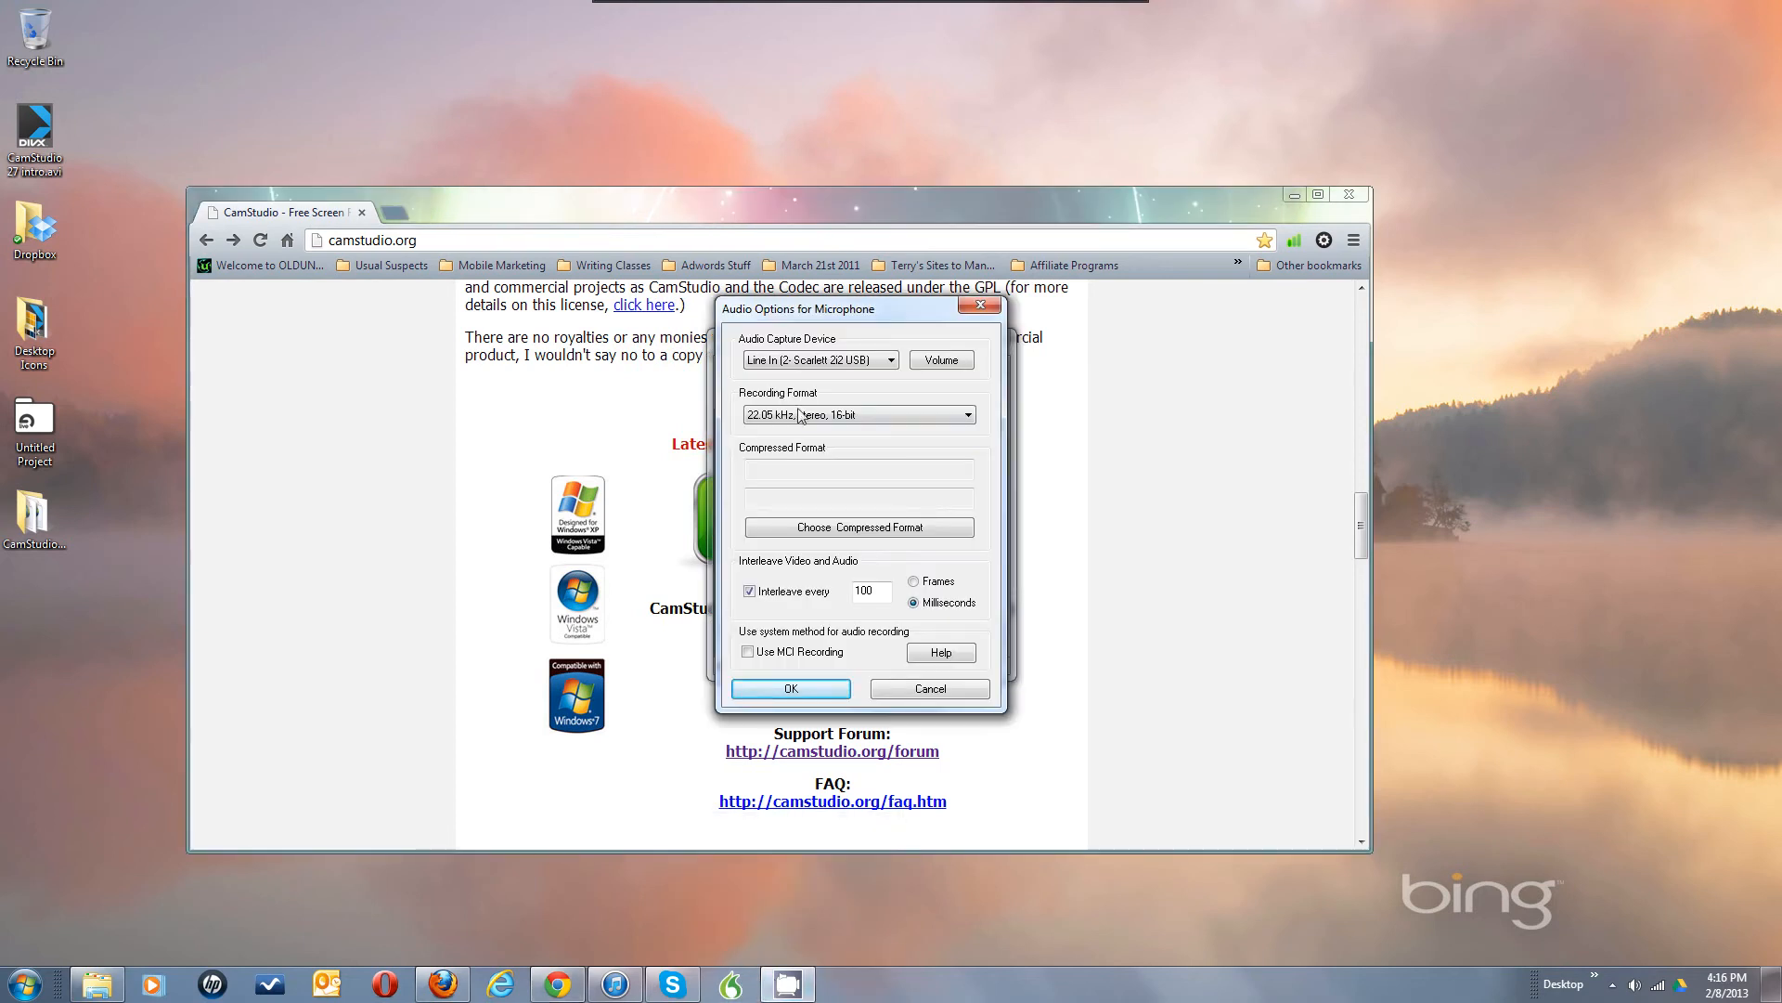
left_click(854, 362)
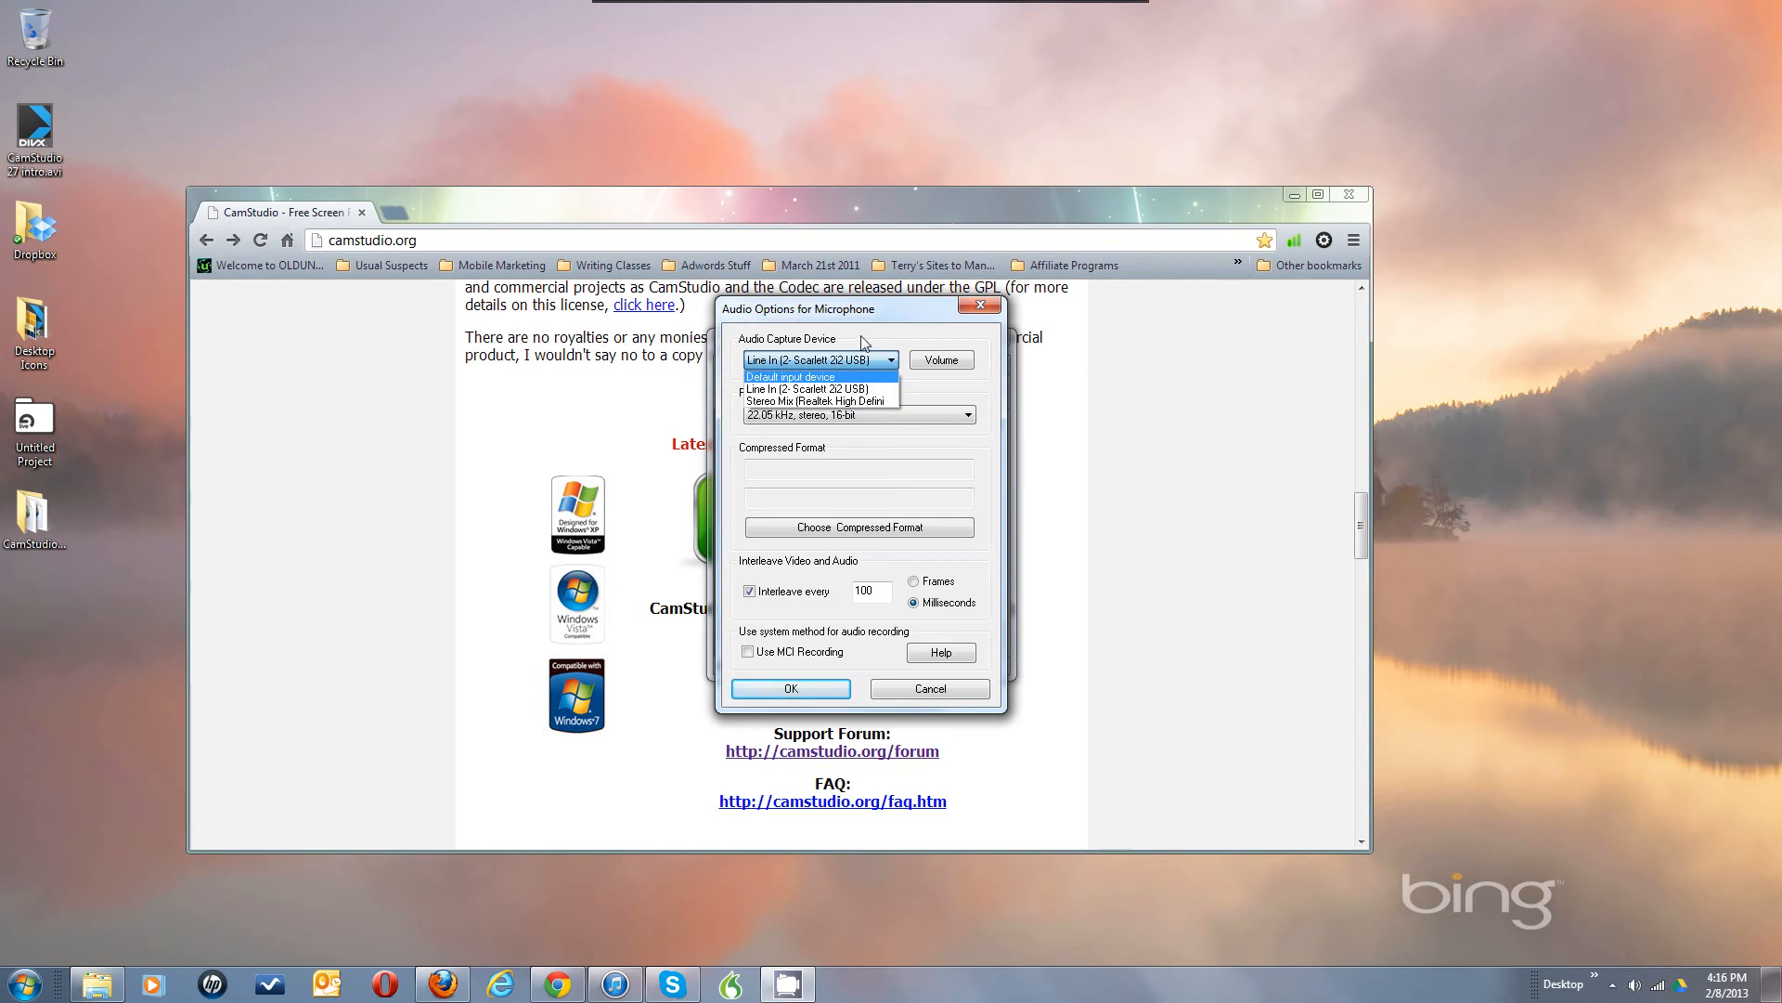
left_click(854, 390)
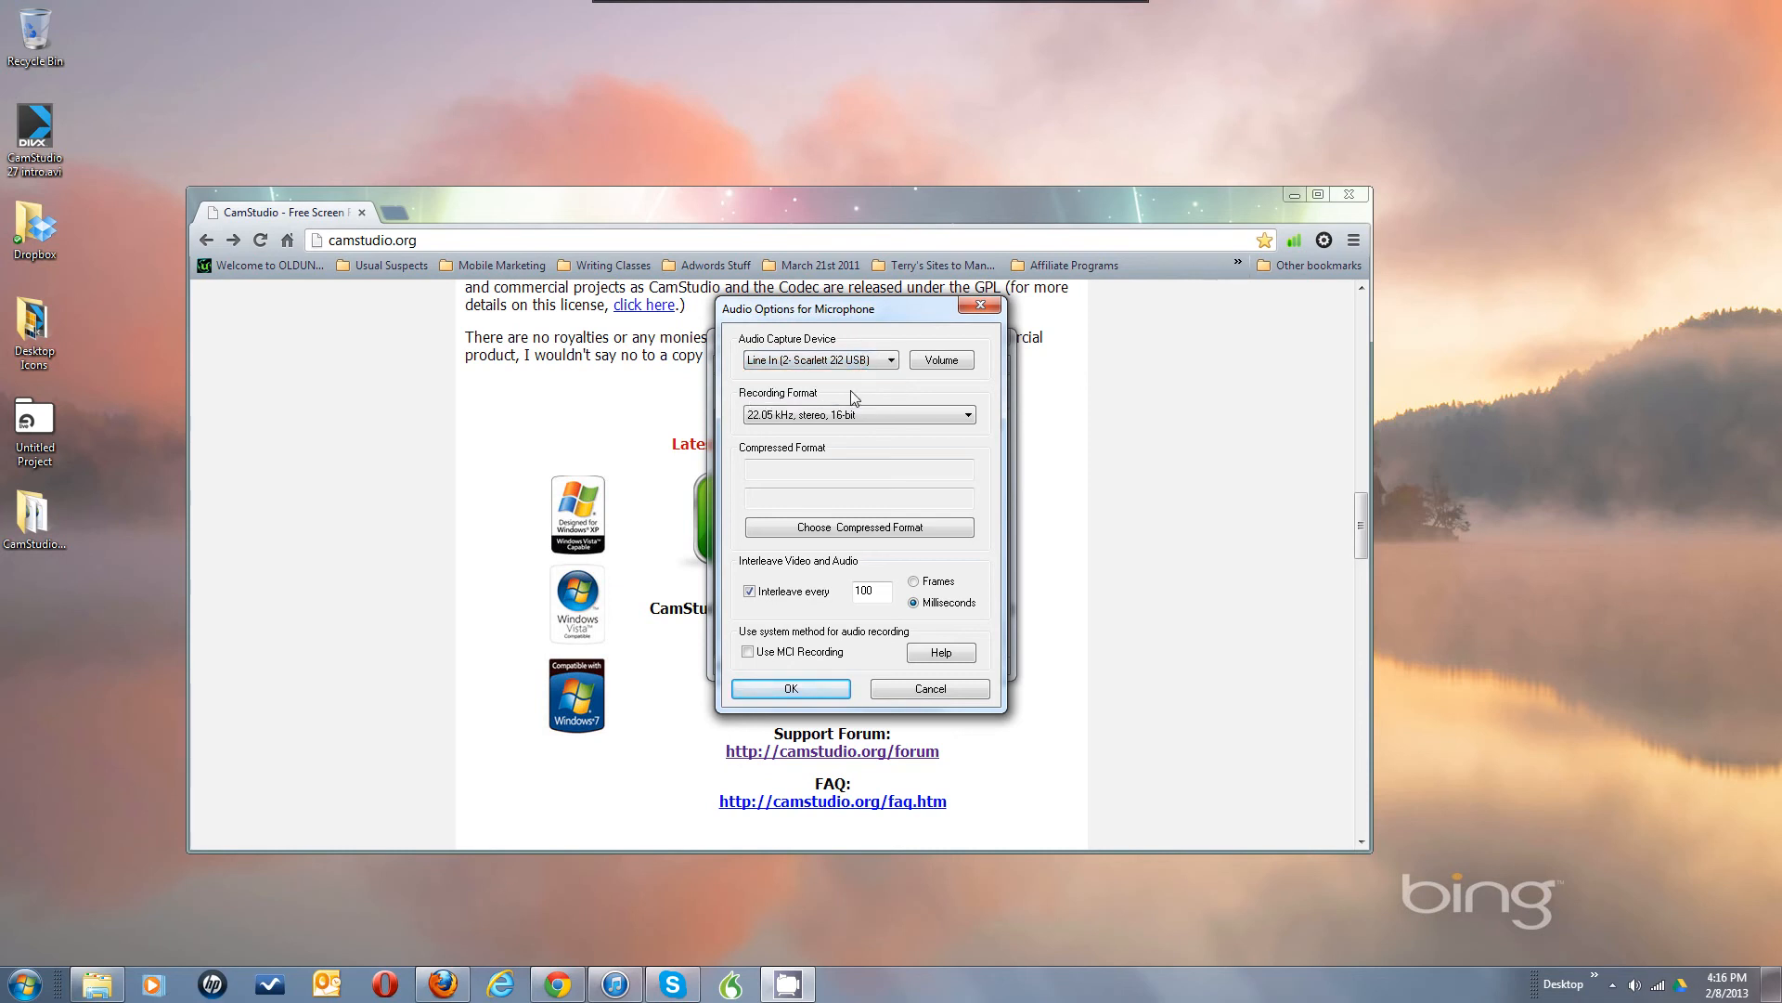
left_click(932, 414)
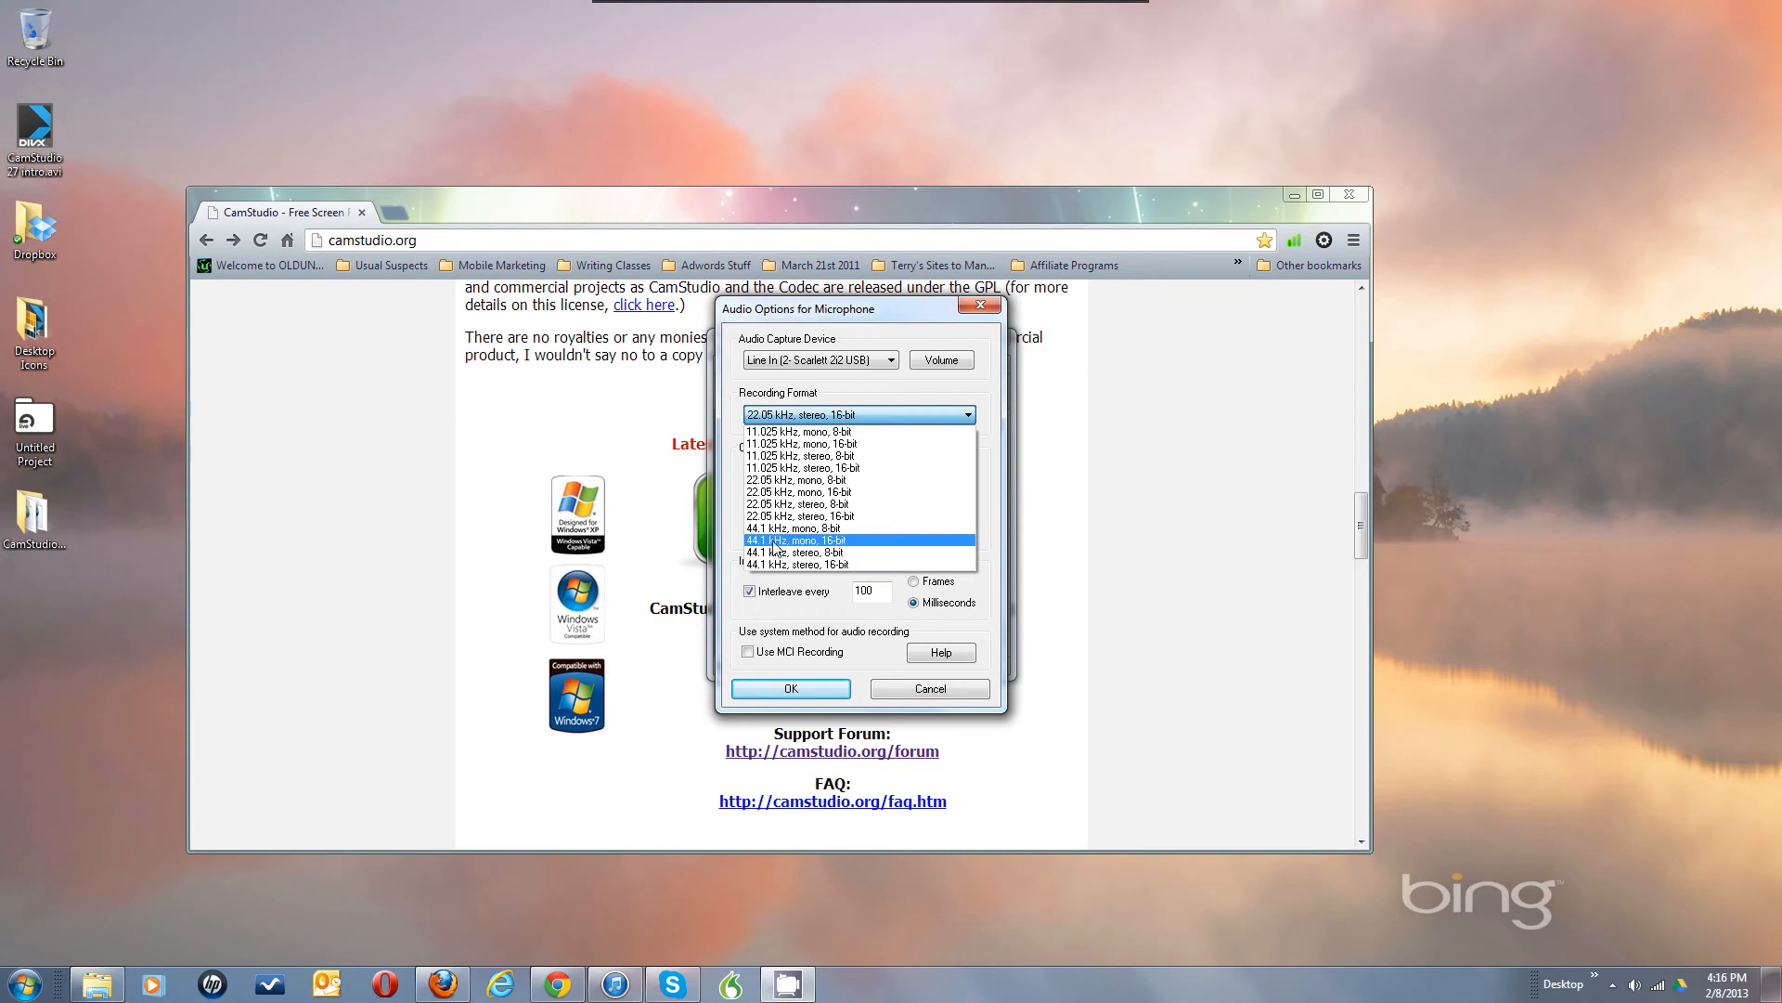
left_click(852, 542)
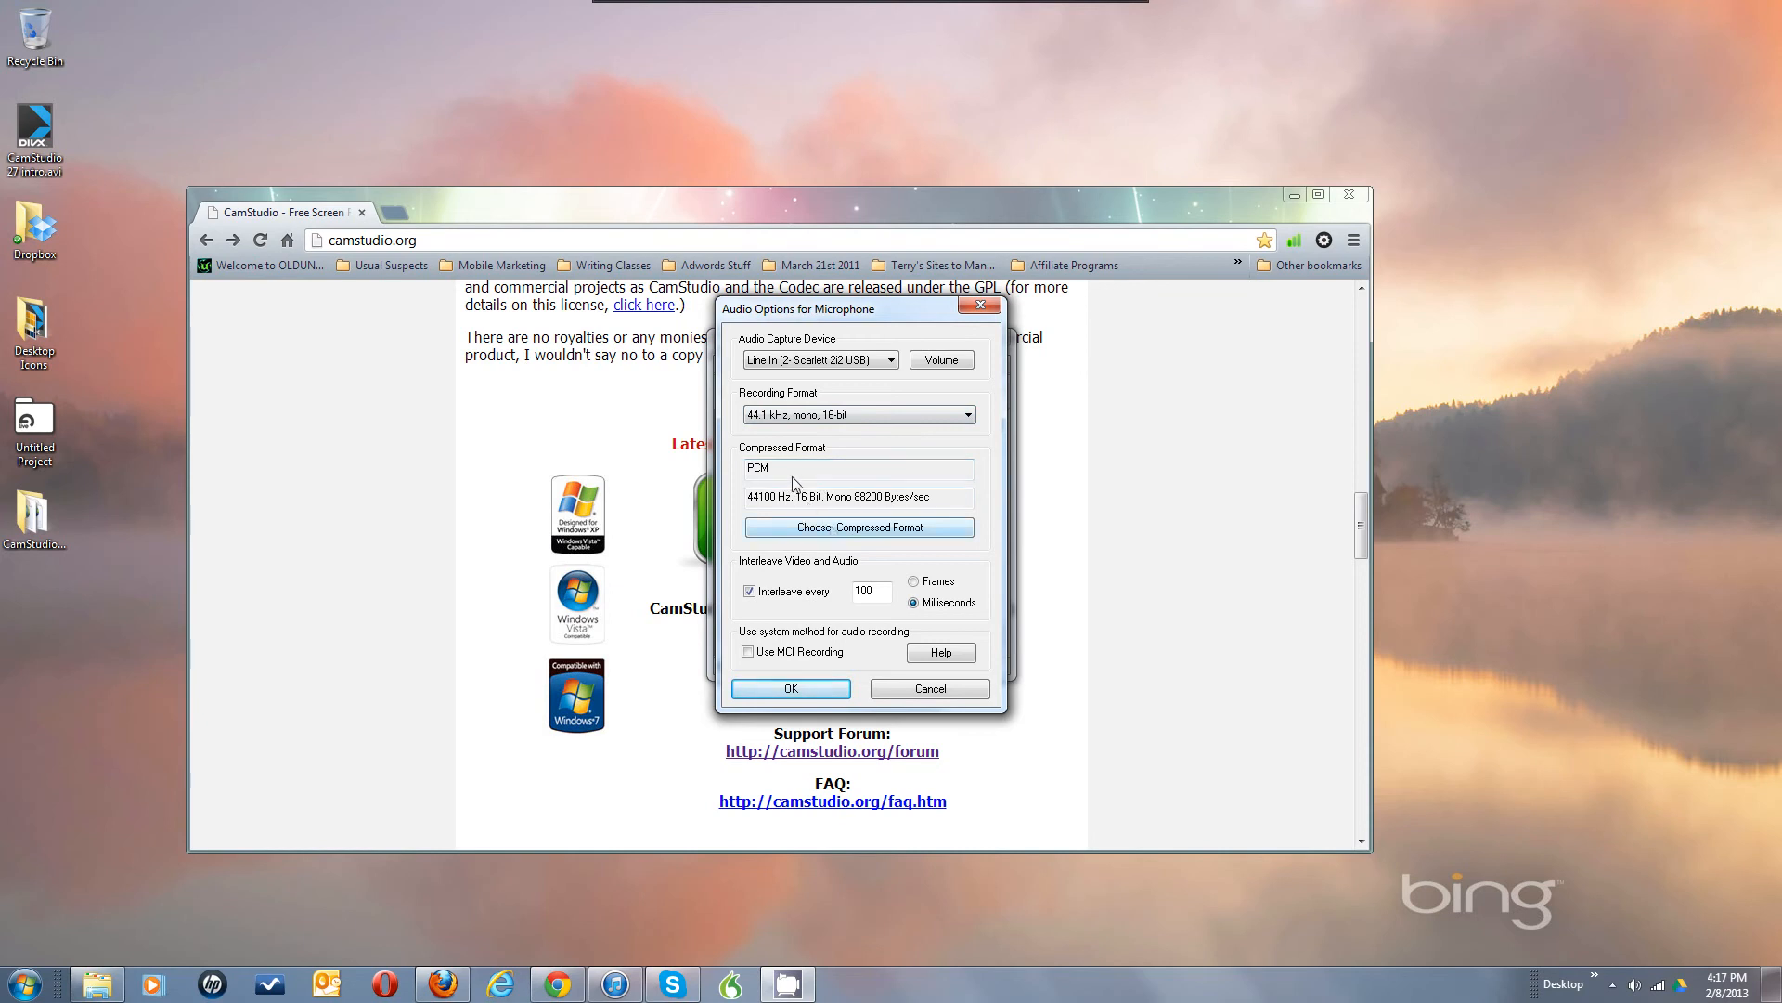
Step: Look through the available audio compression formats and accept the dialog with PCM kept as the format
left_click(827, 531)
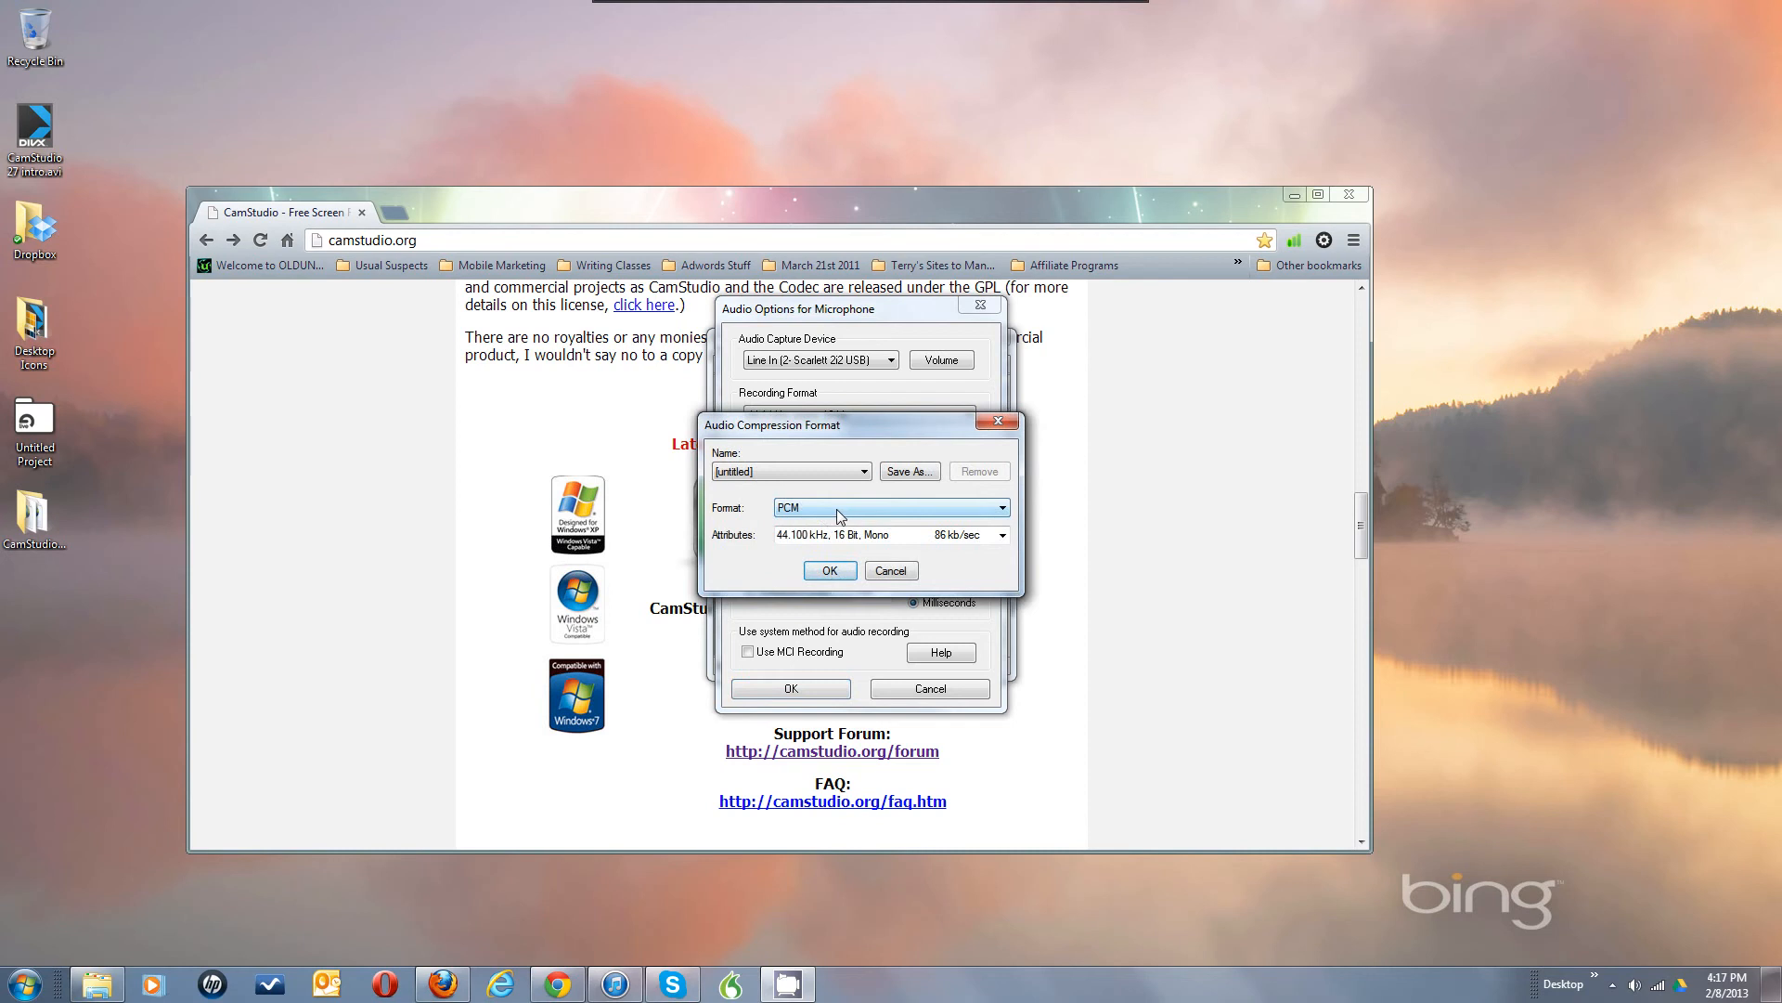
left_click(838, 508)
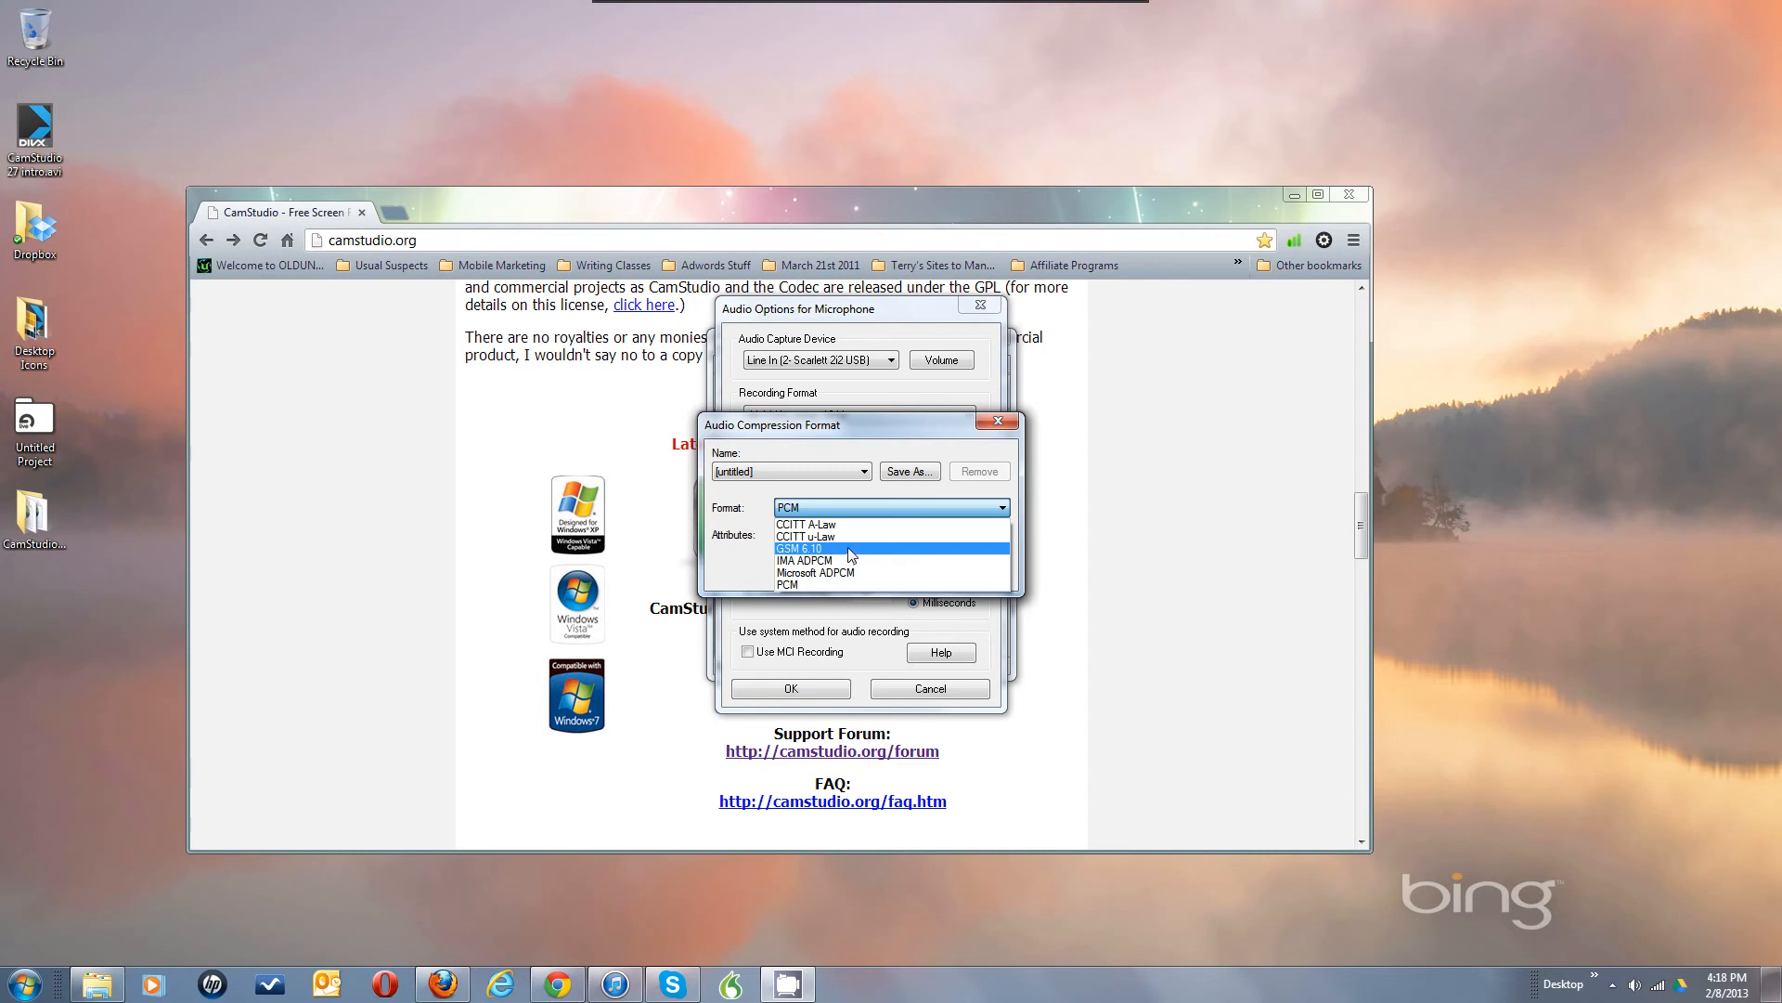
left_click(829, 490)
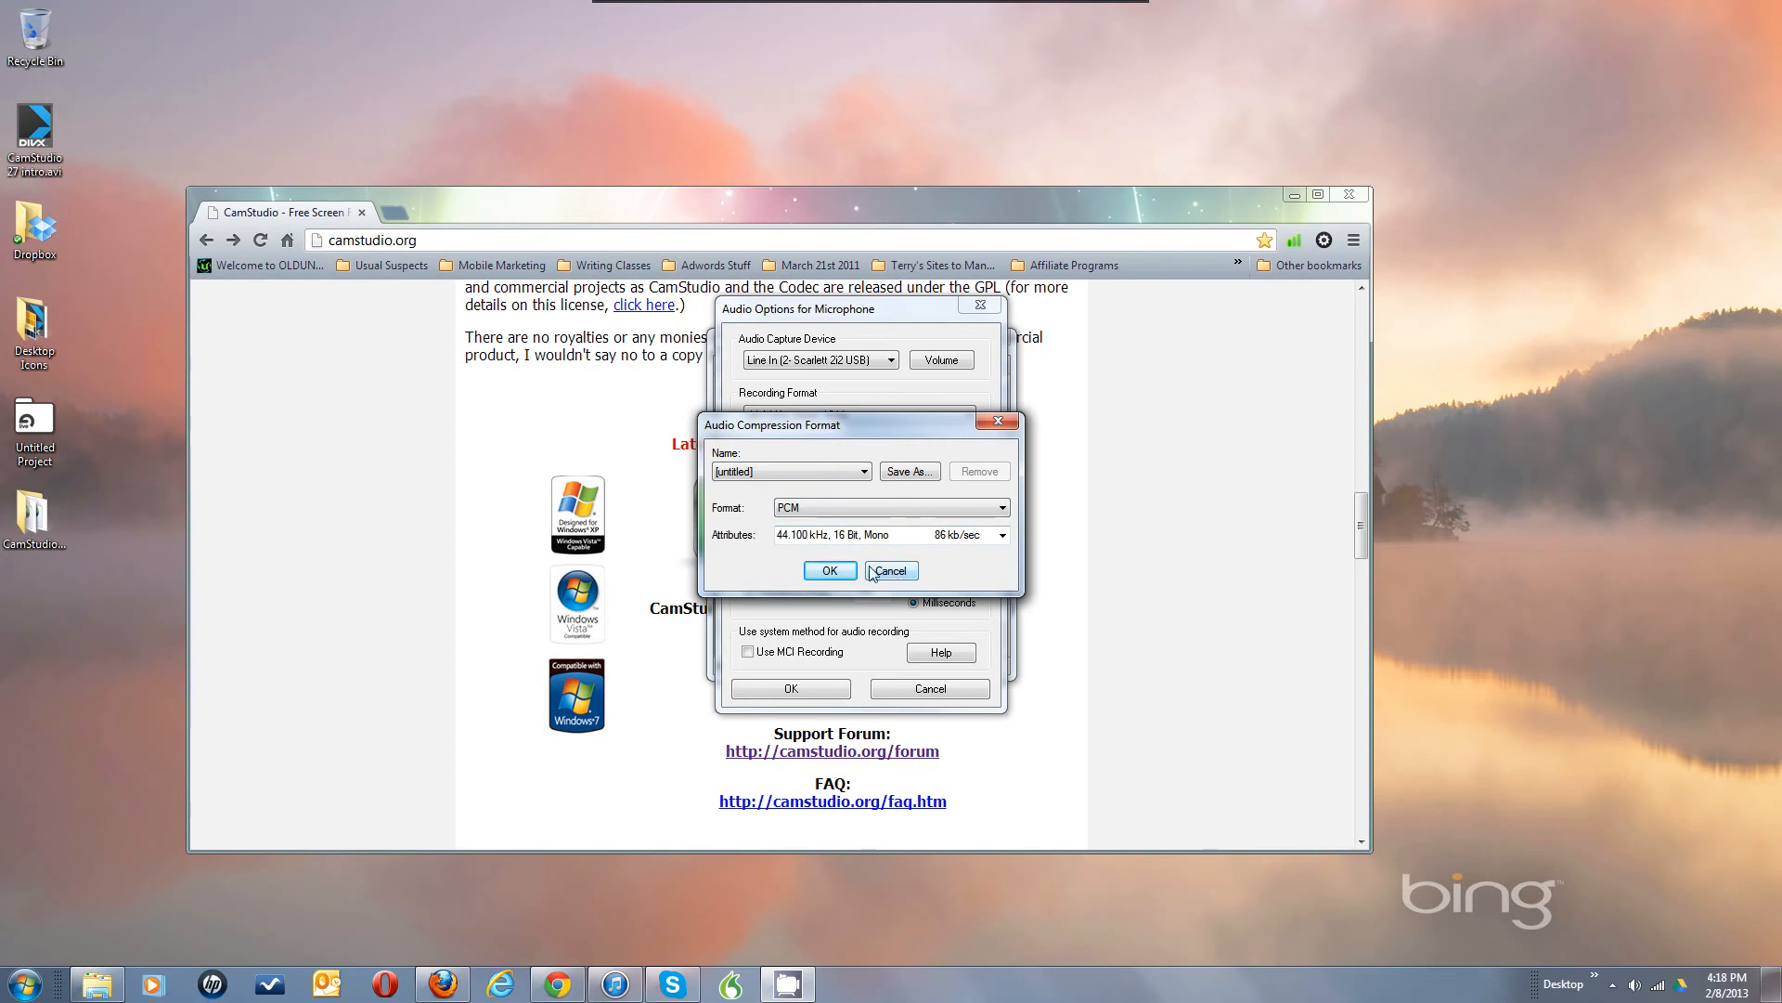
left_click(829, 570)
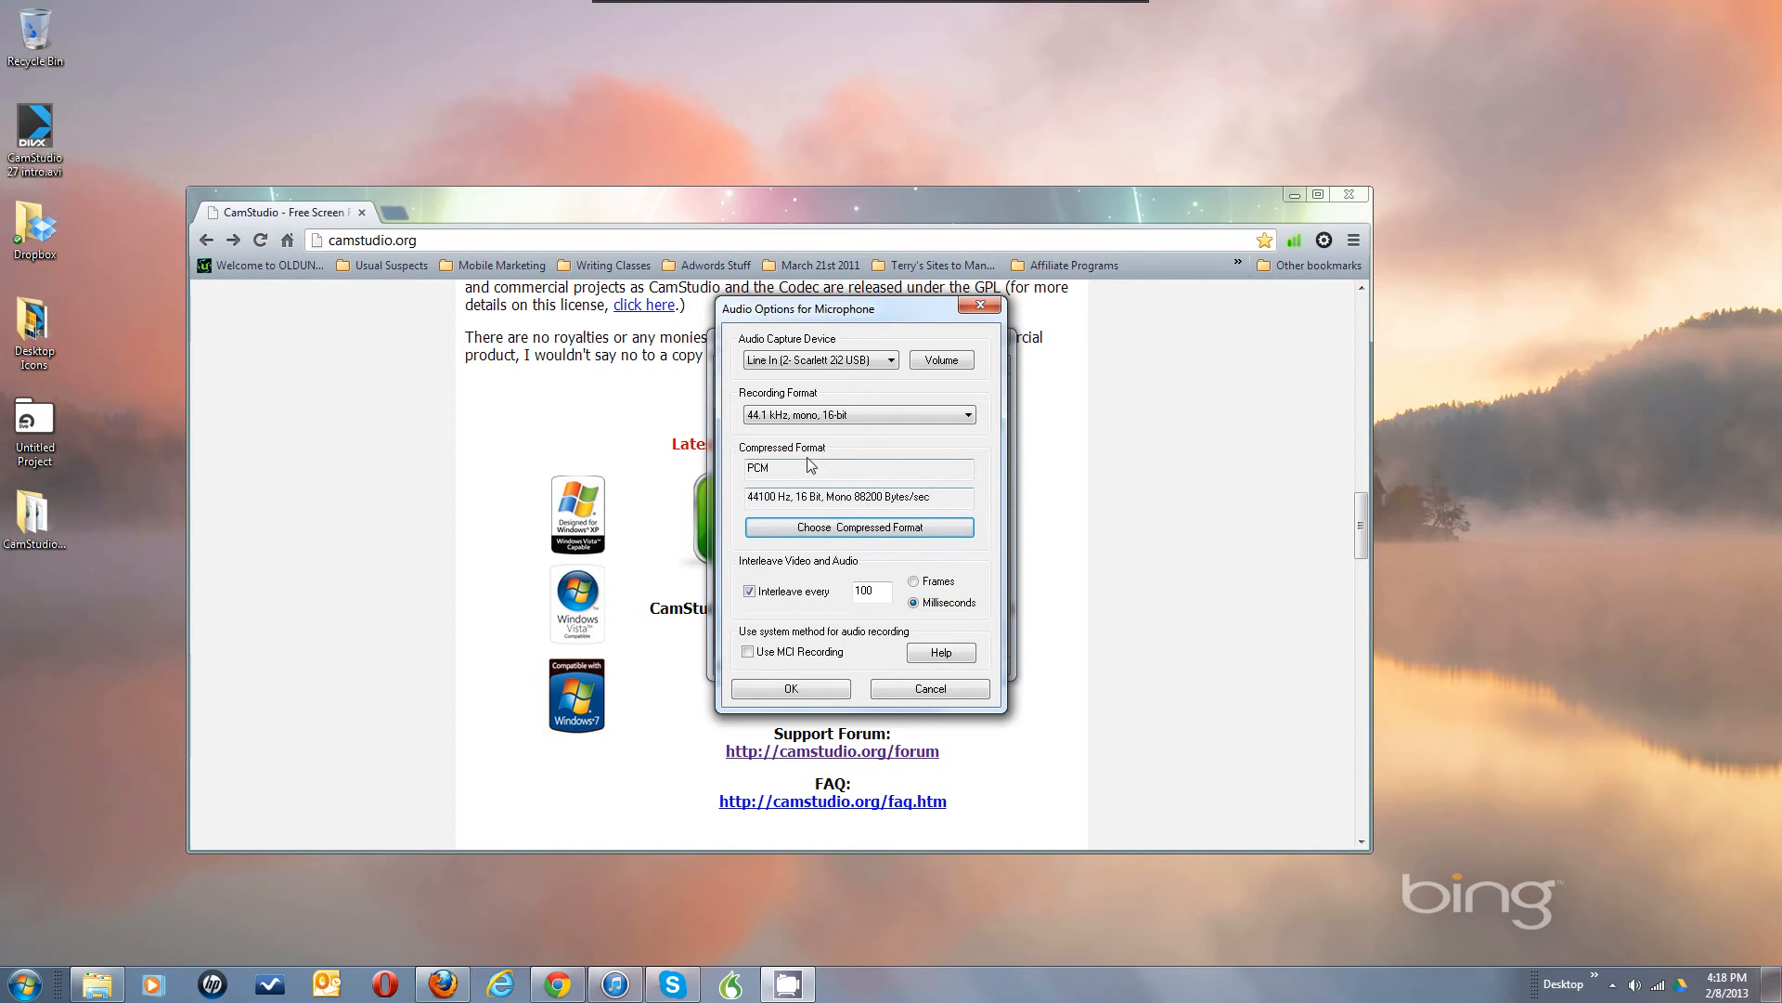
Step: Check the recording format choices again, and select PCM as the audio compression format and confirm it
left_click(821, 420)
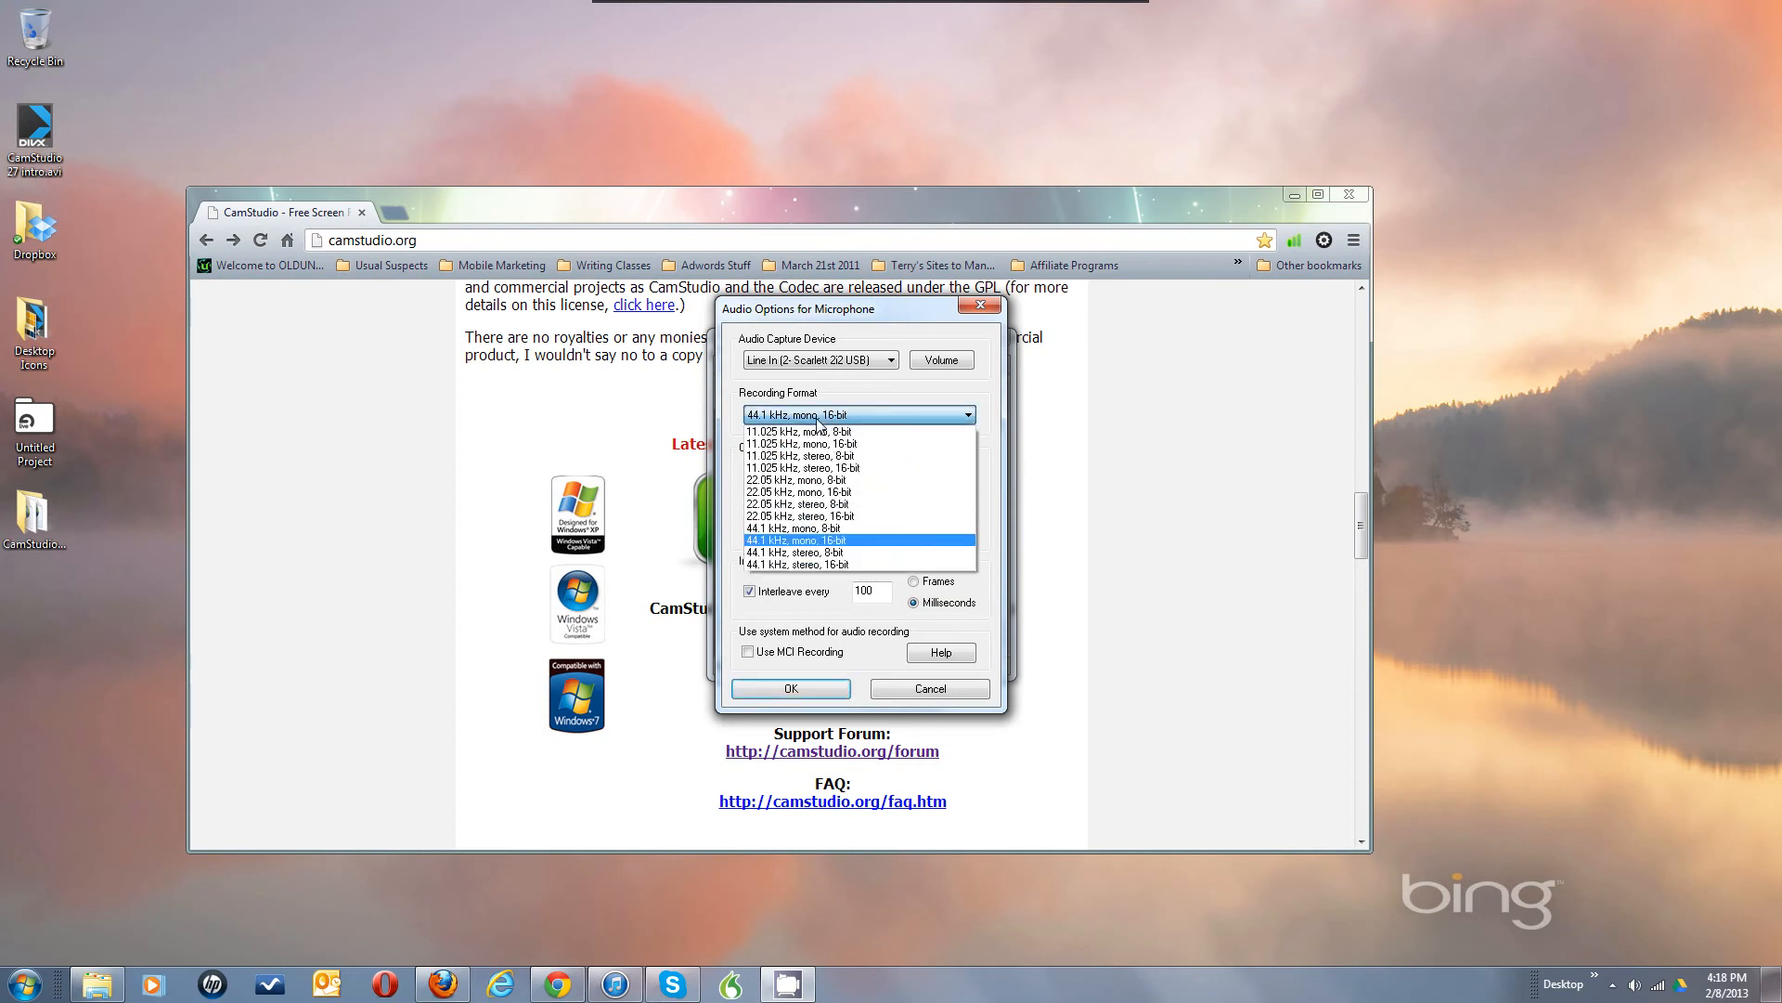
left_click(820, 418)
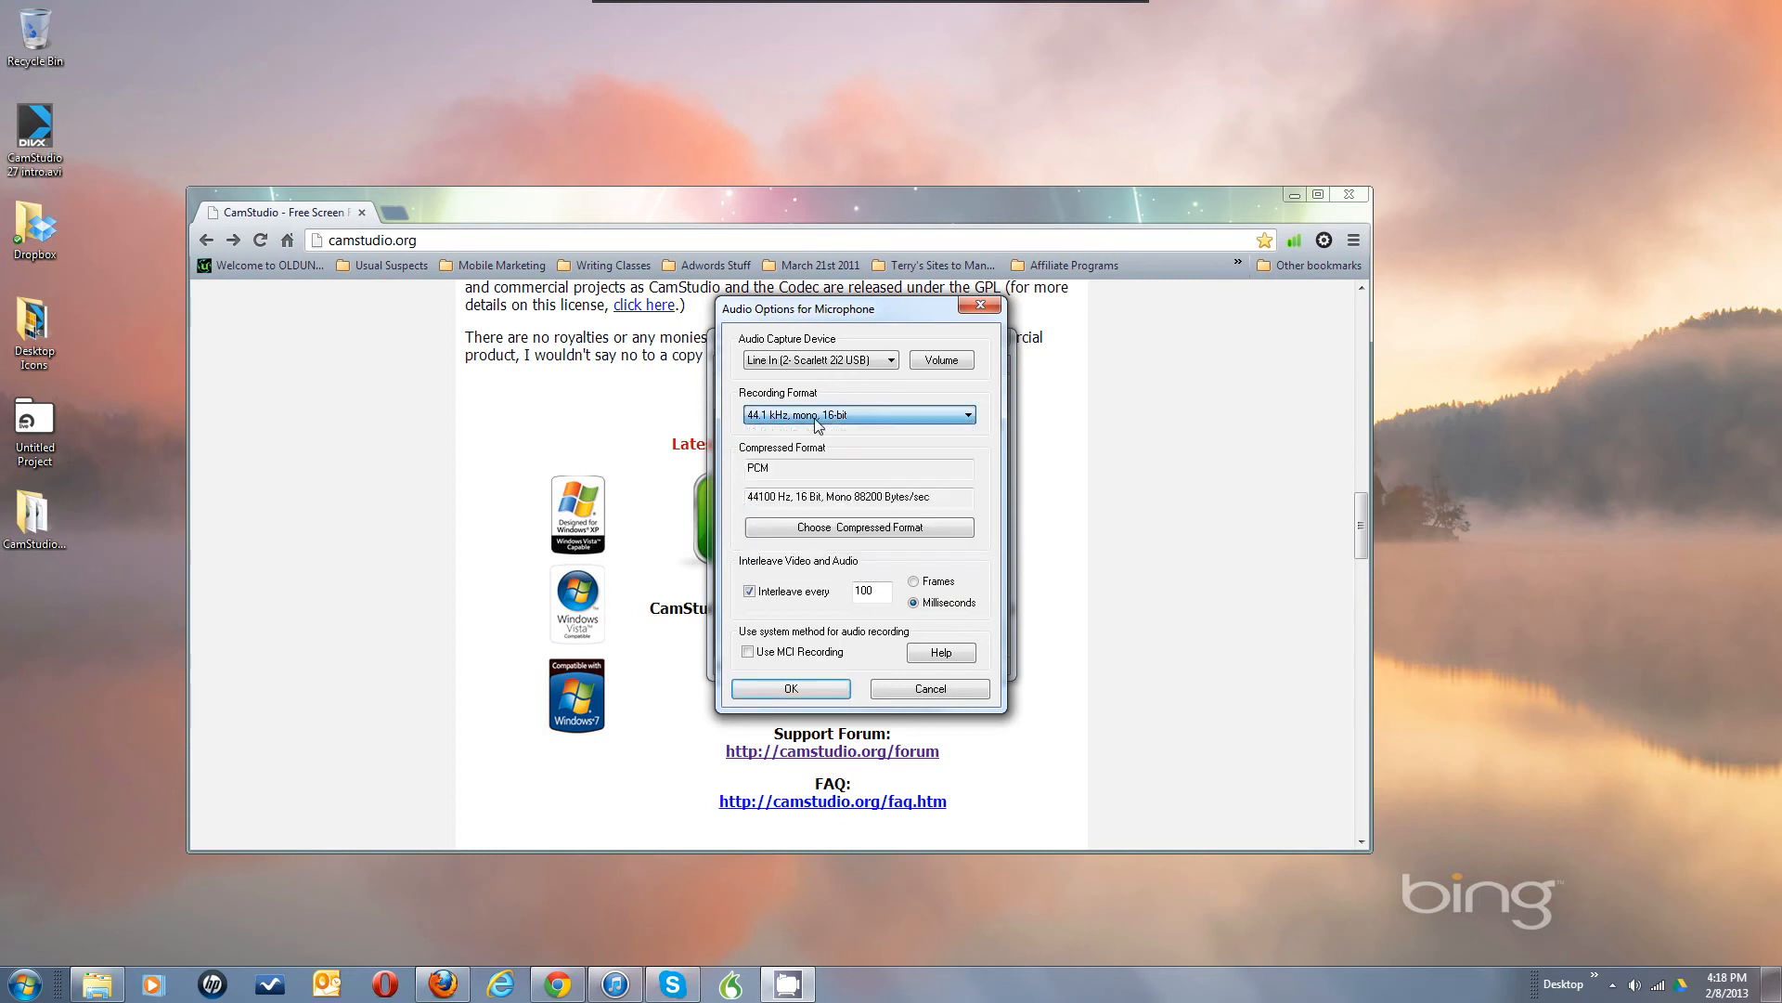
left_click(822, 529)
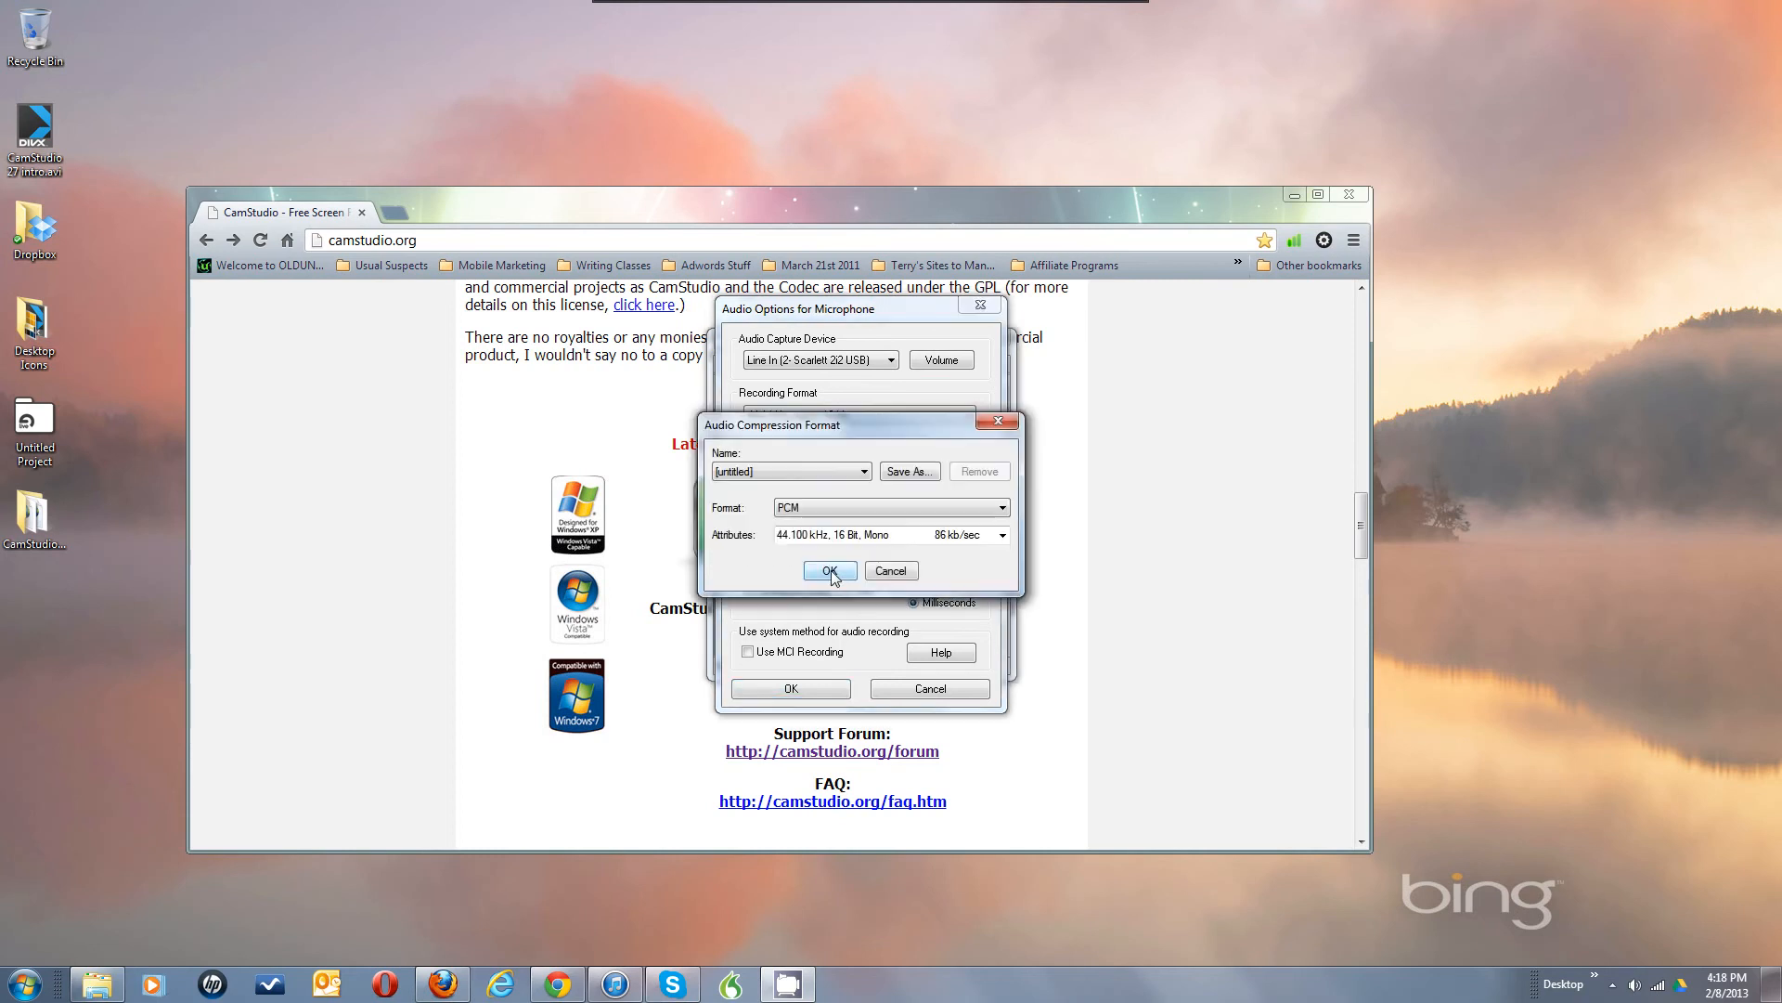
left_click(847, 513)
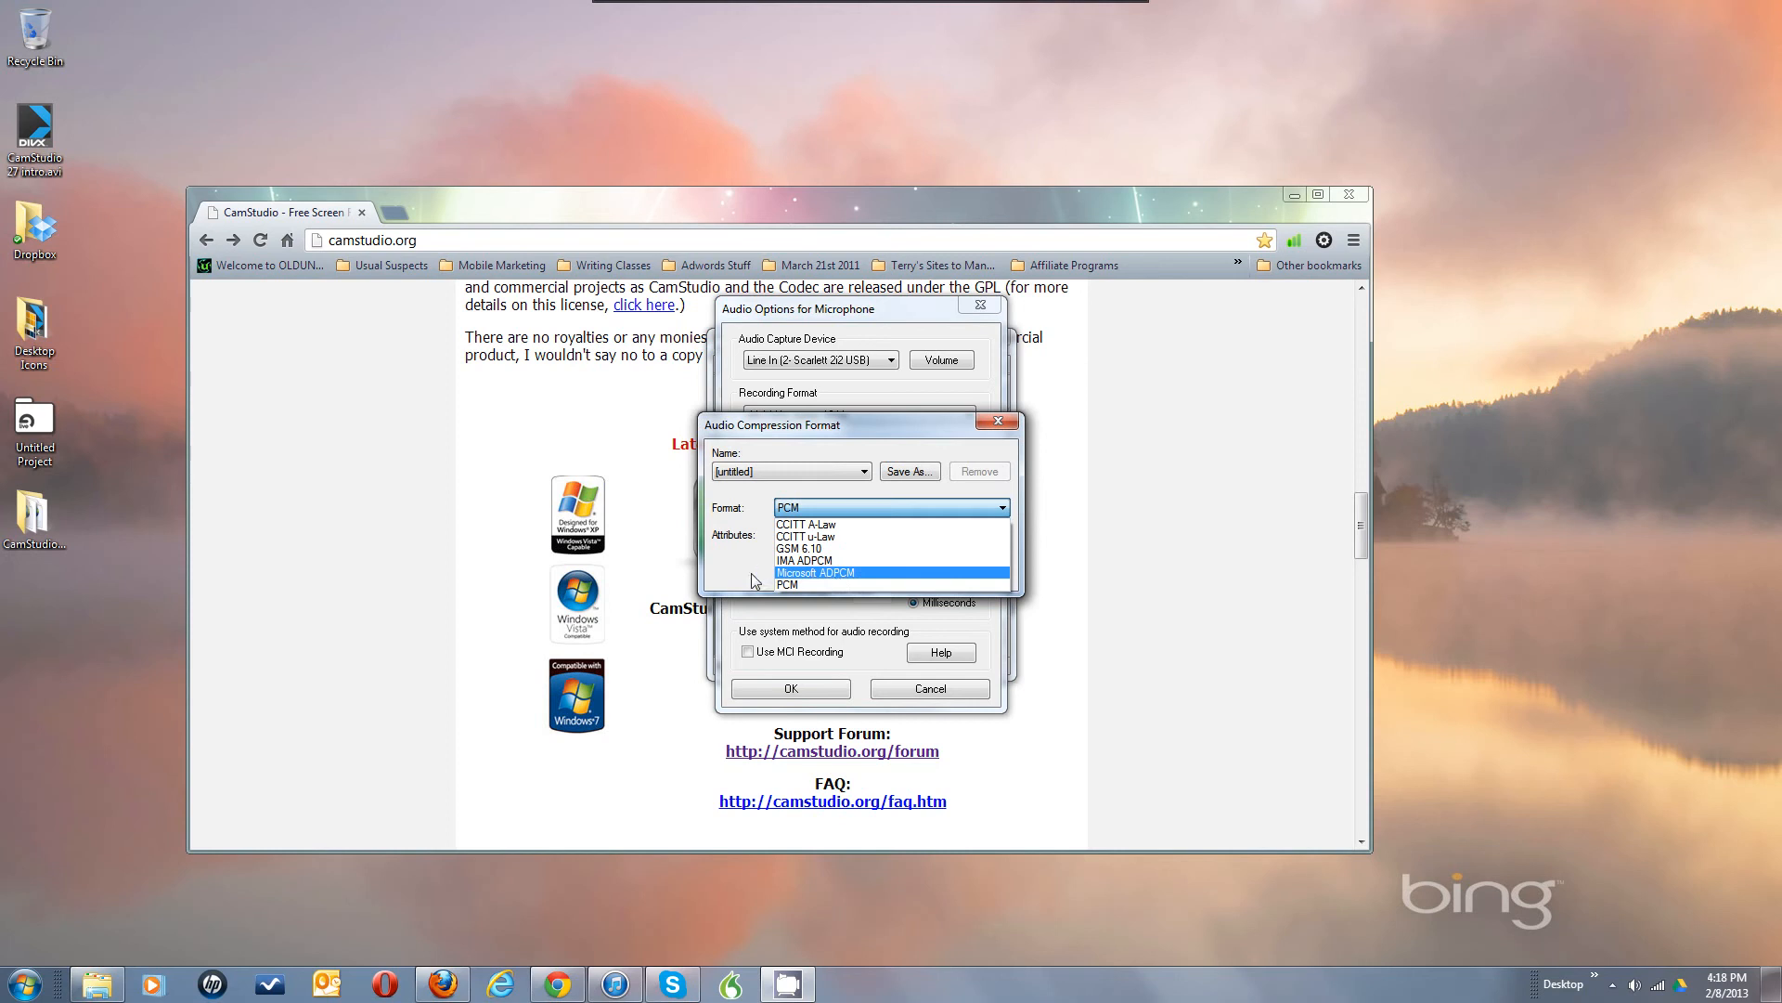
left_click(793, 585)
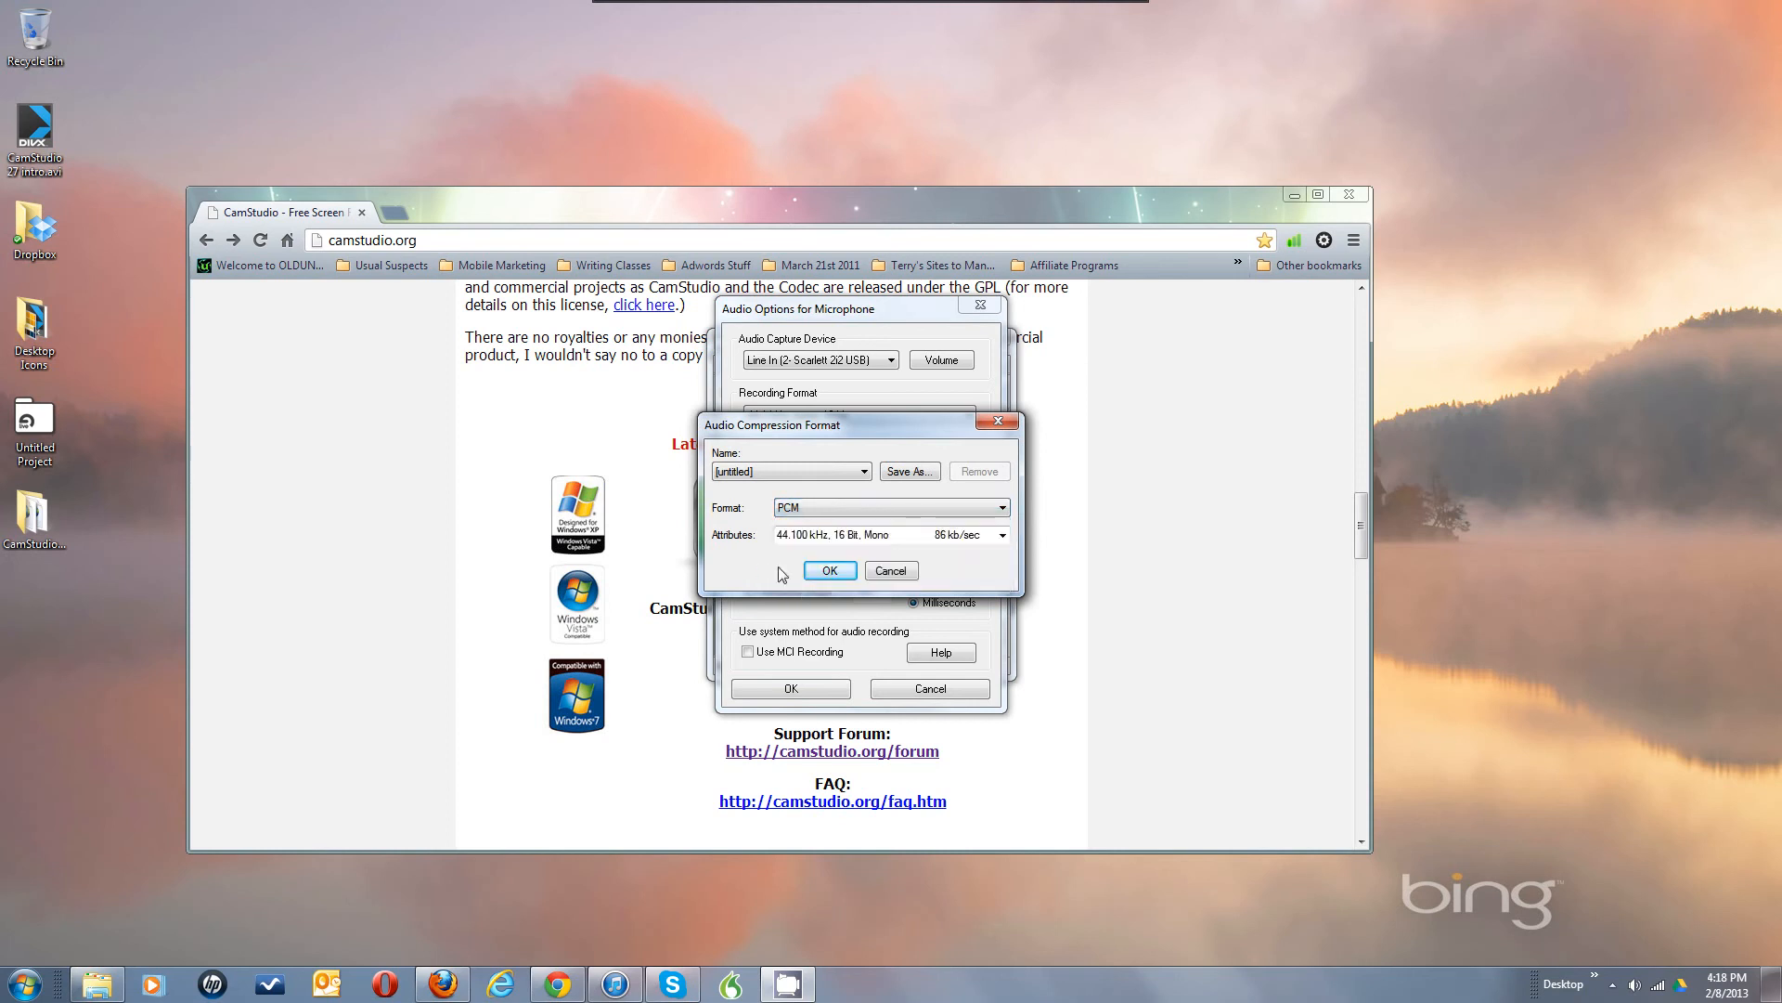
left_click(828, 571)
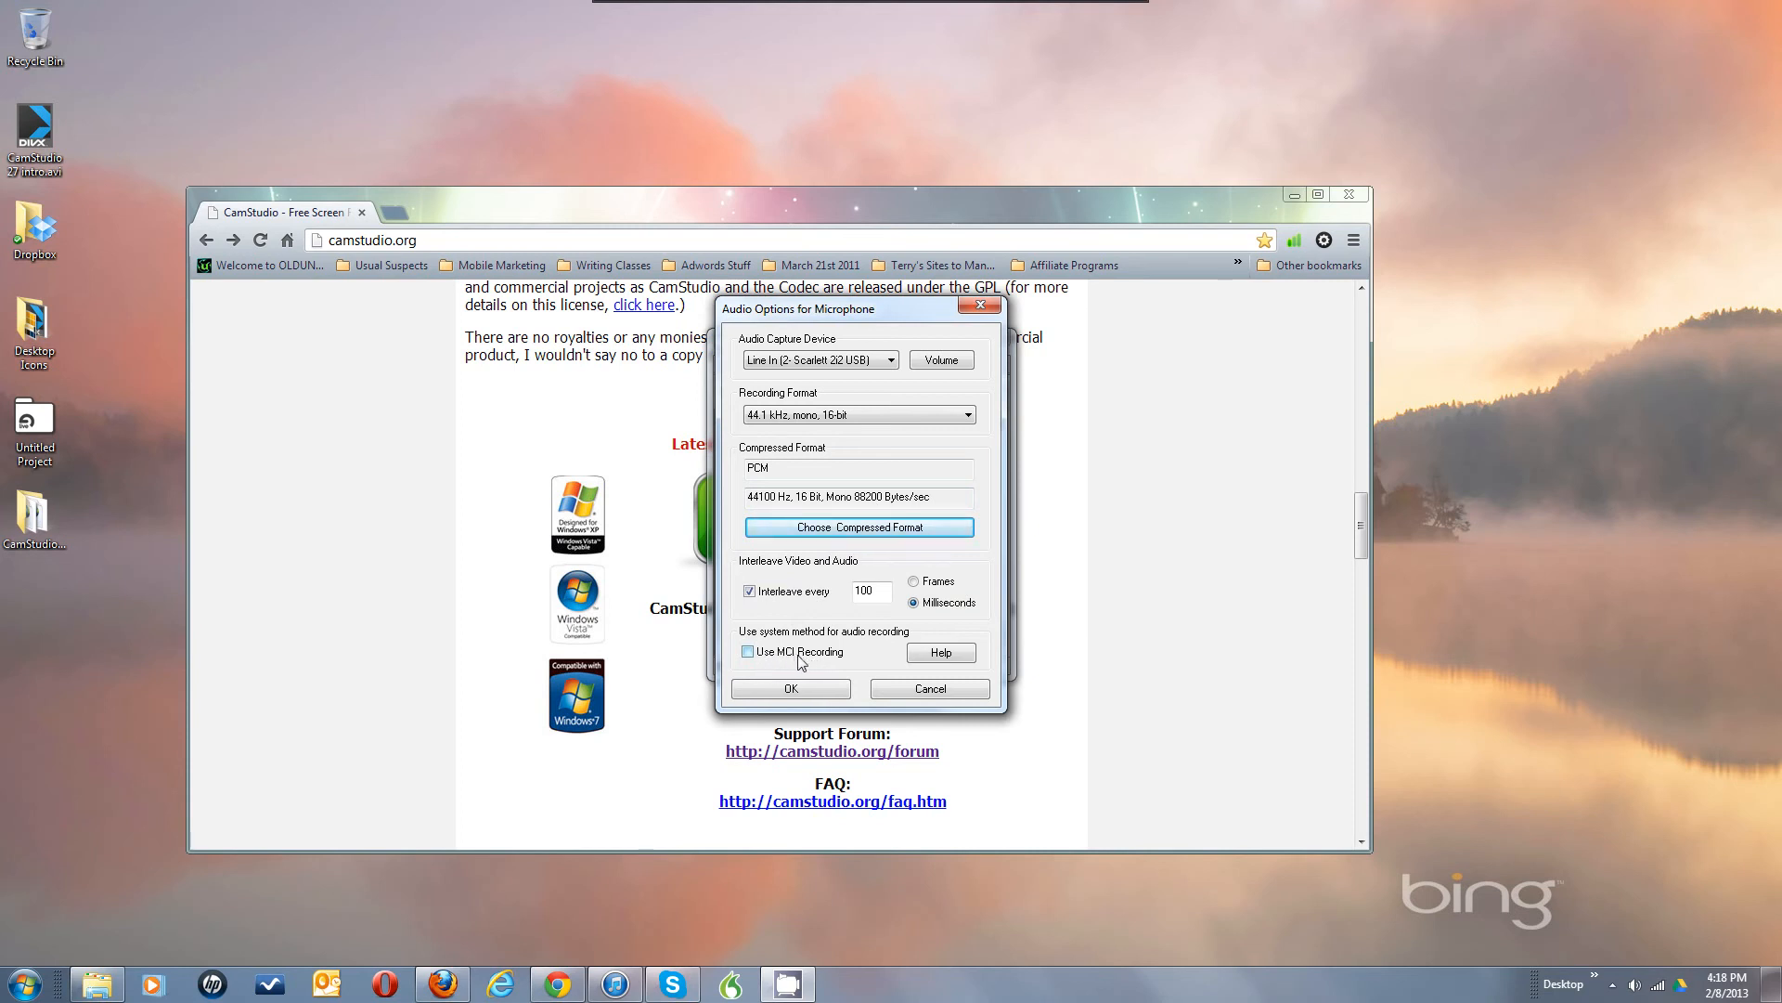
Step: Try the 44.1 kHz, stereo, 16-bit recording format, return to 44.1 kHz, mono, 16-bit, and accept the microphone audio options
left_click(853, 412)
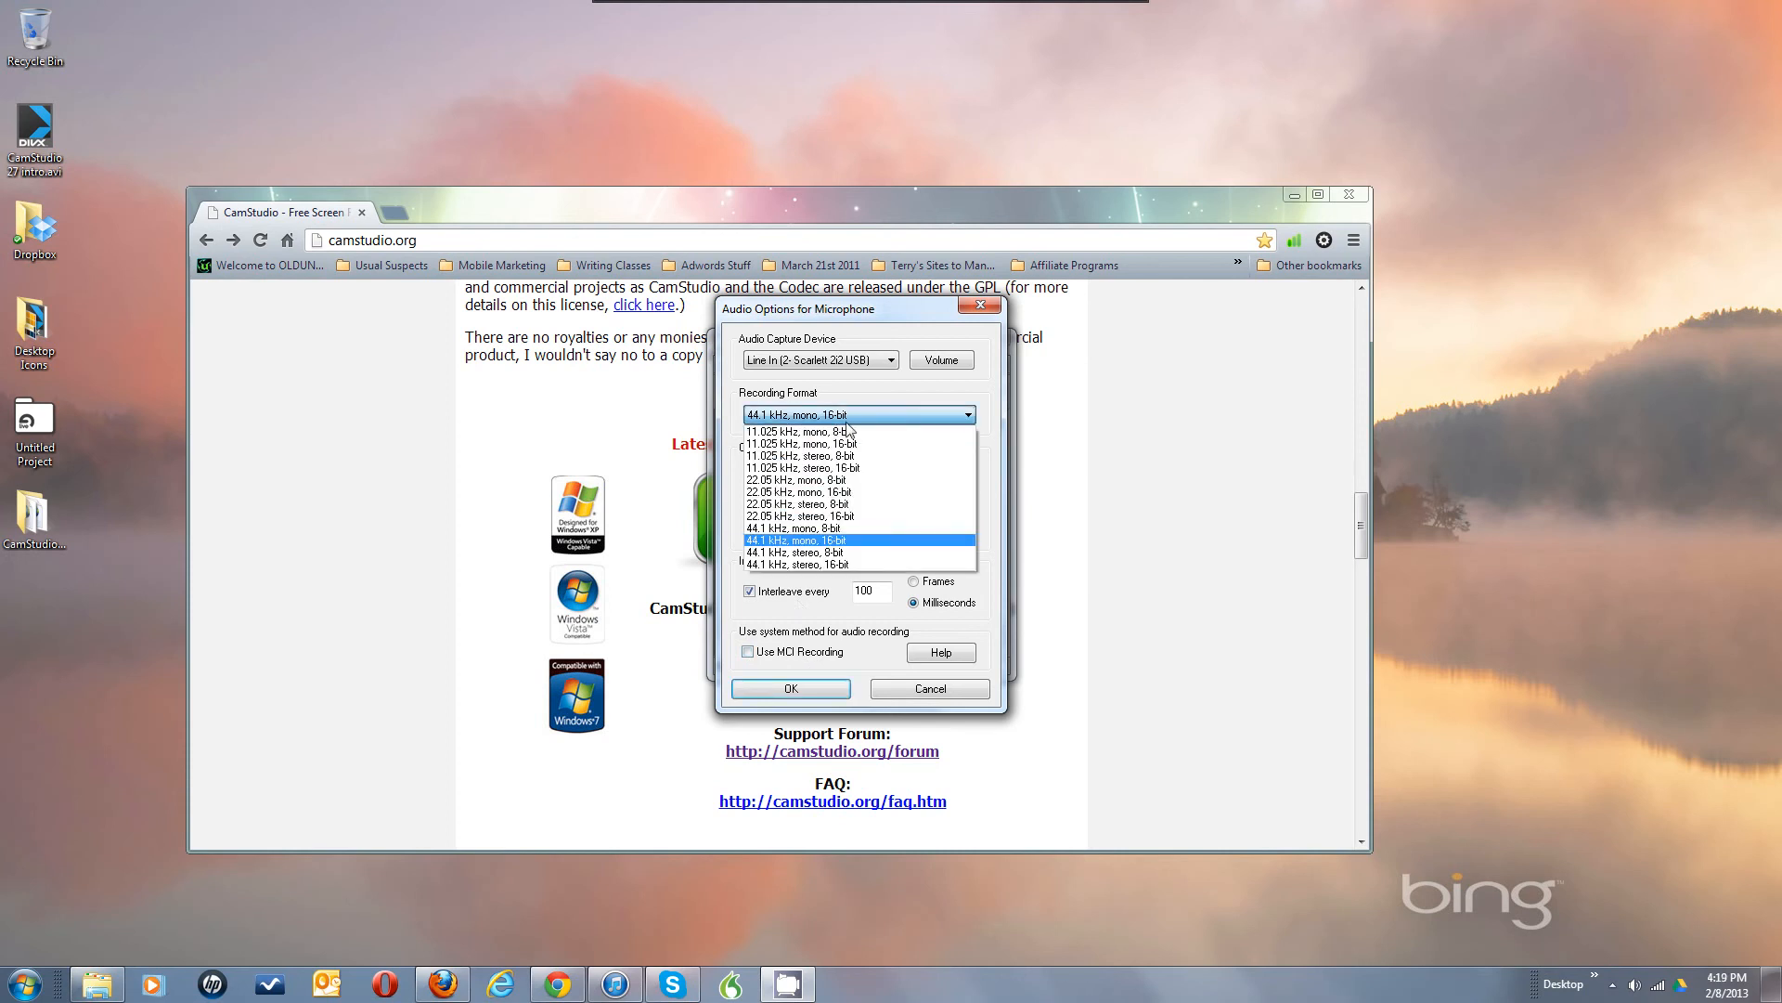
left_click(825, 564)
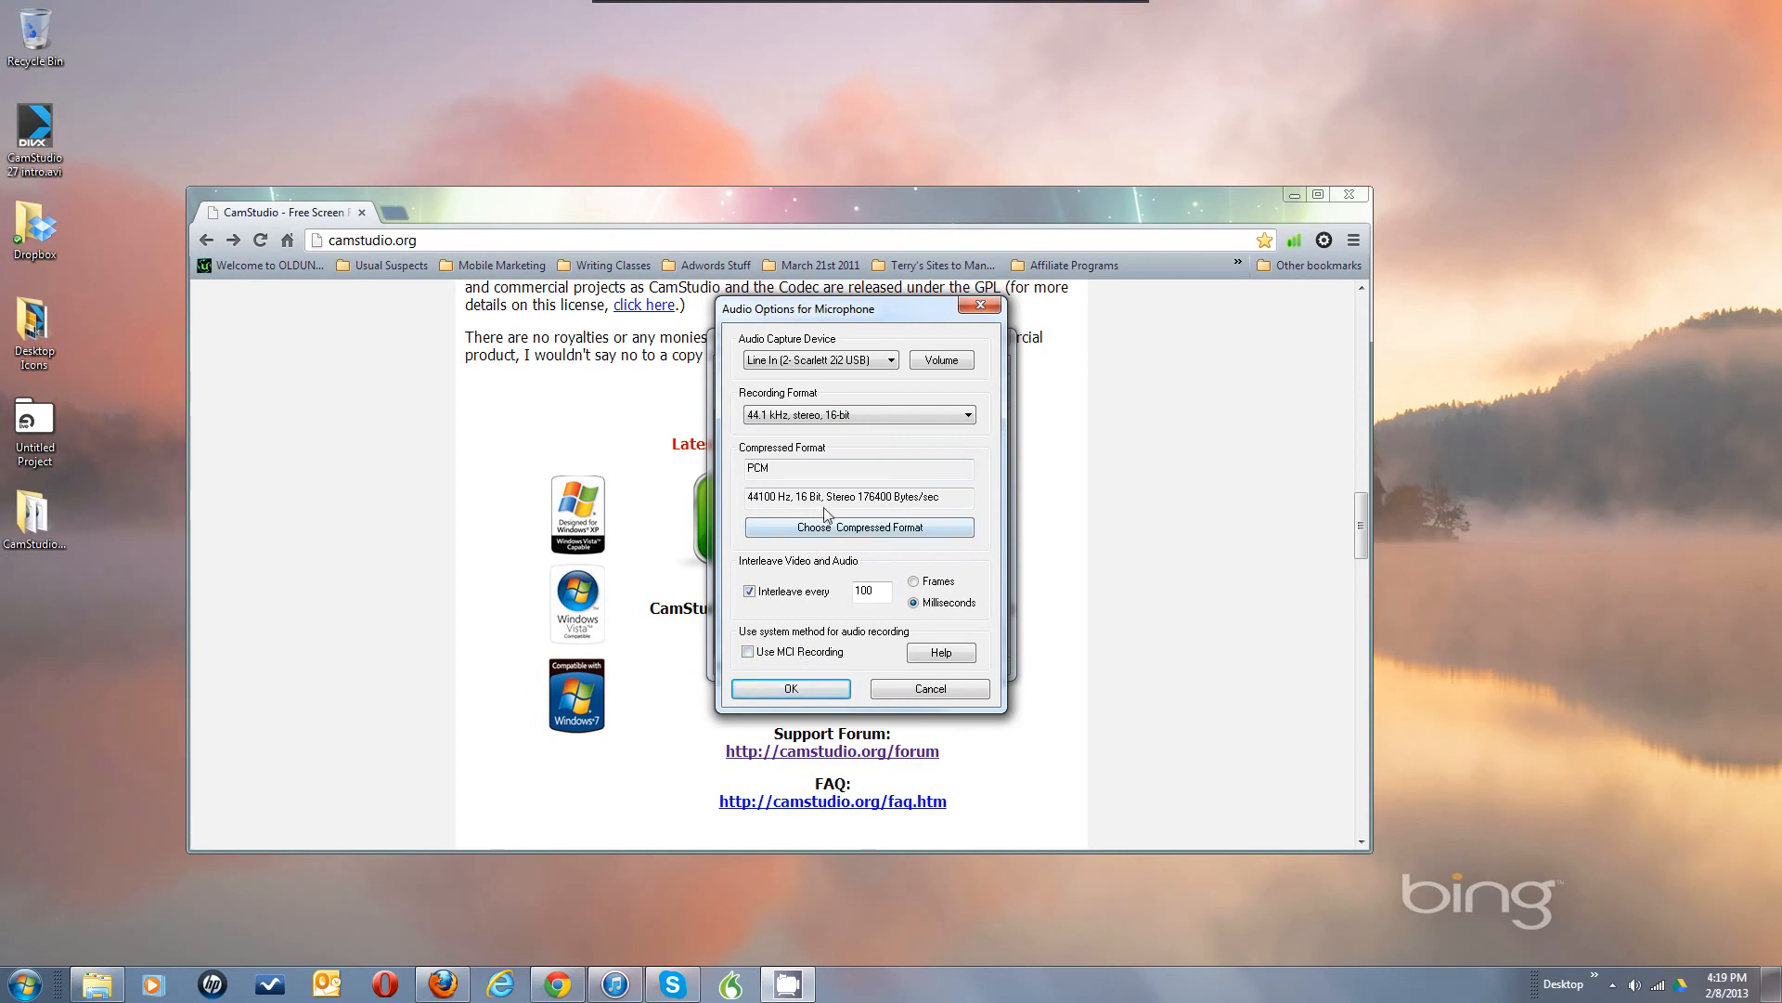
left_click(876, 415)
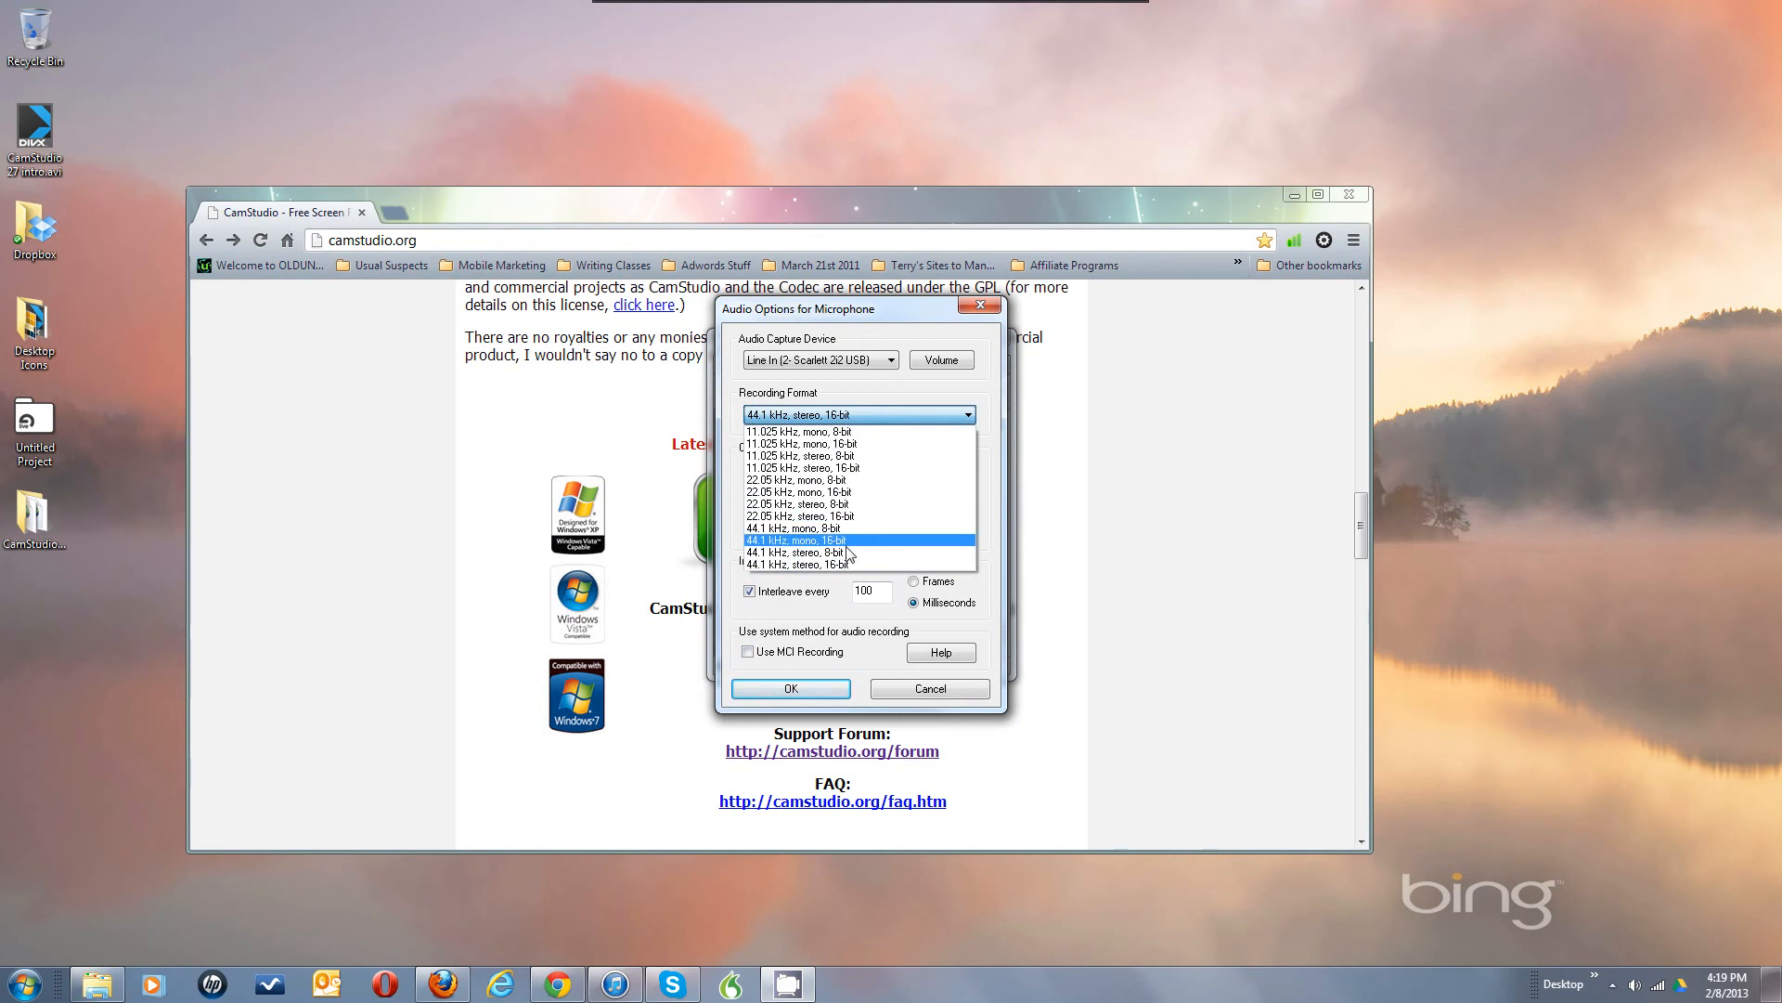
left_click(850, 541)
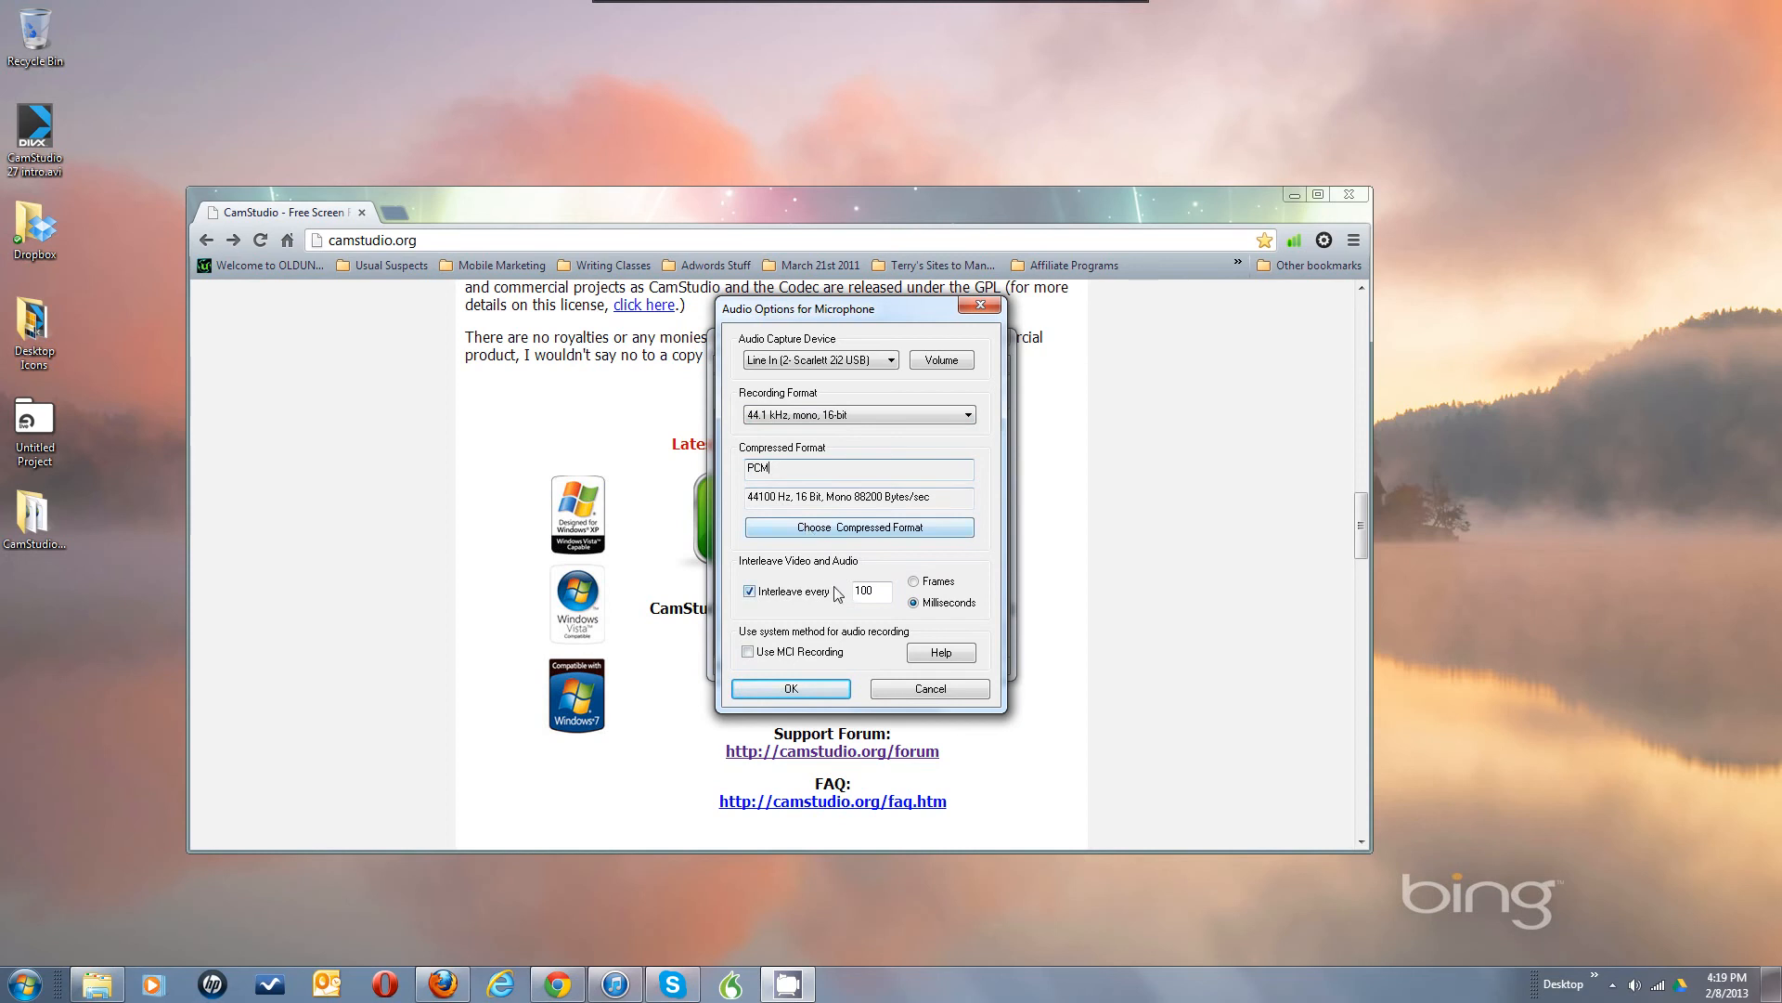
left_click(820, 690)
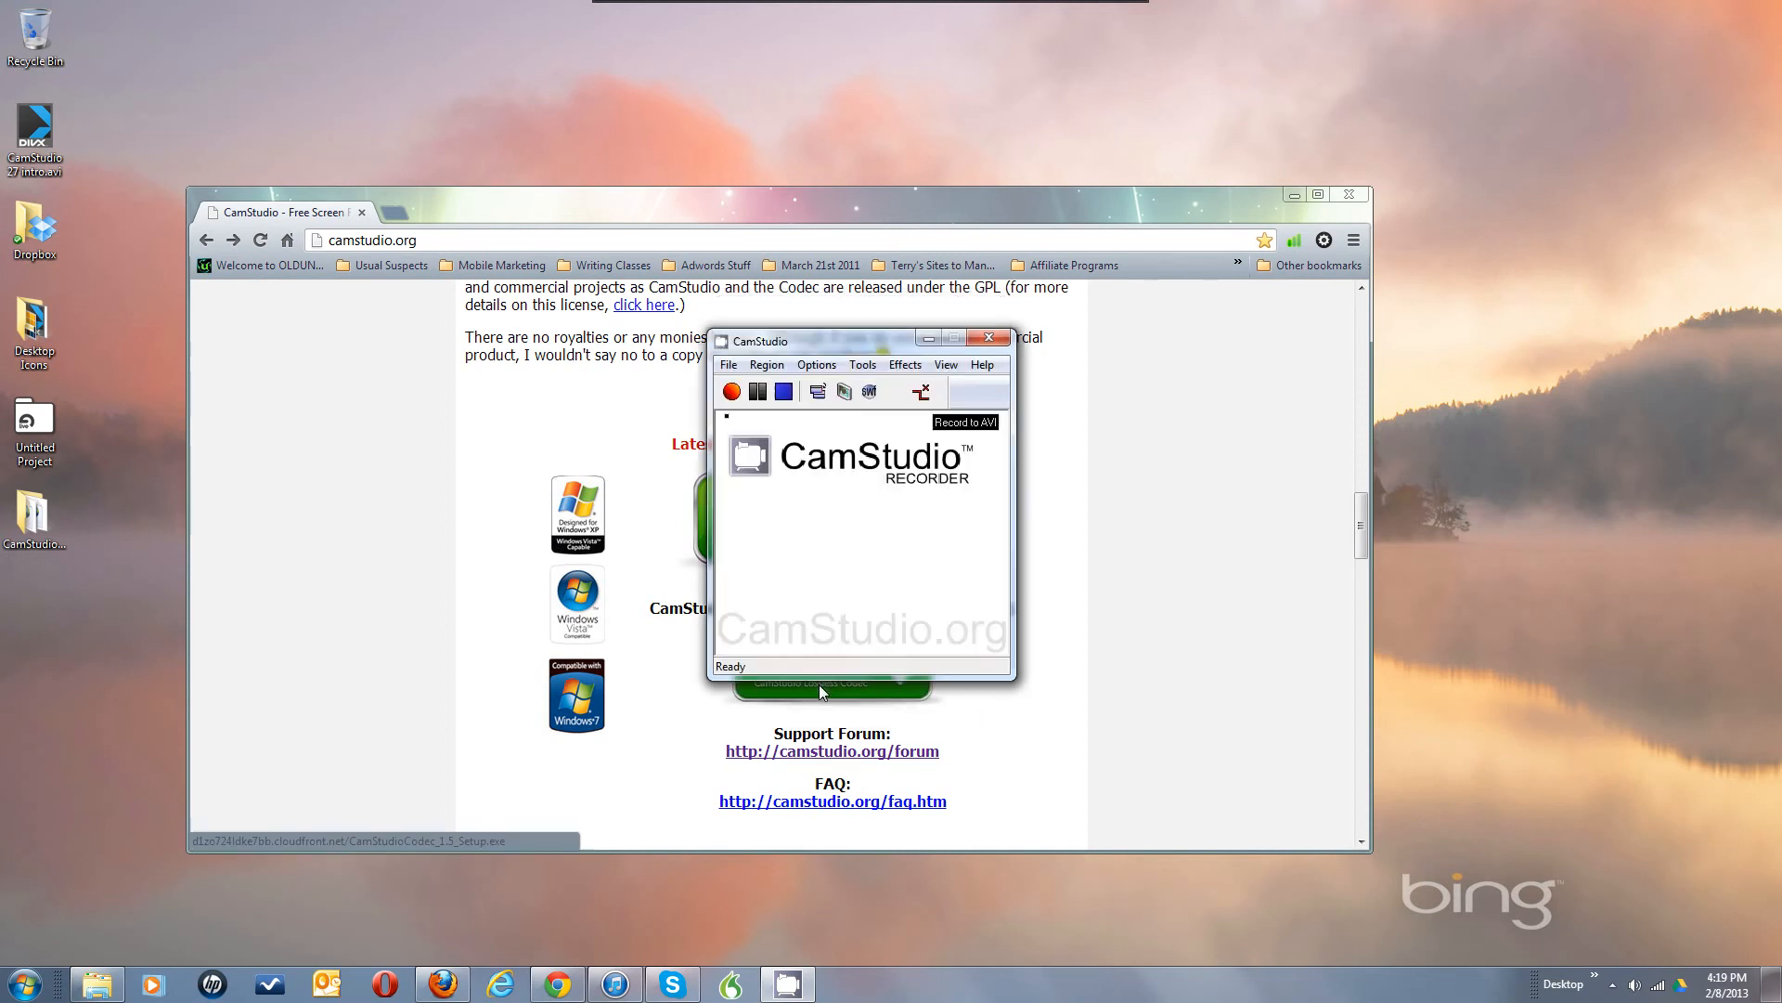
left_click(824, 367)
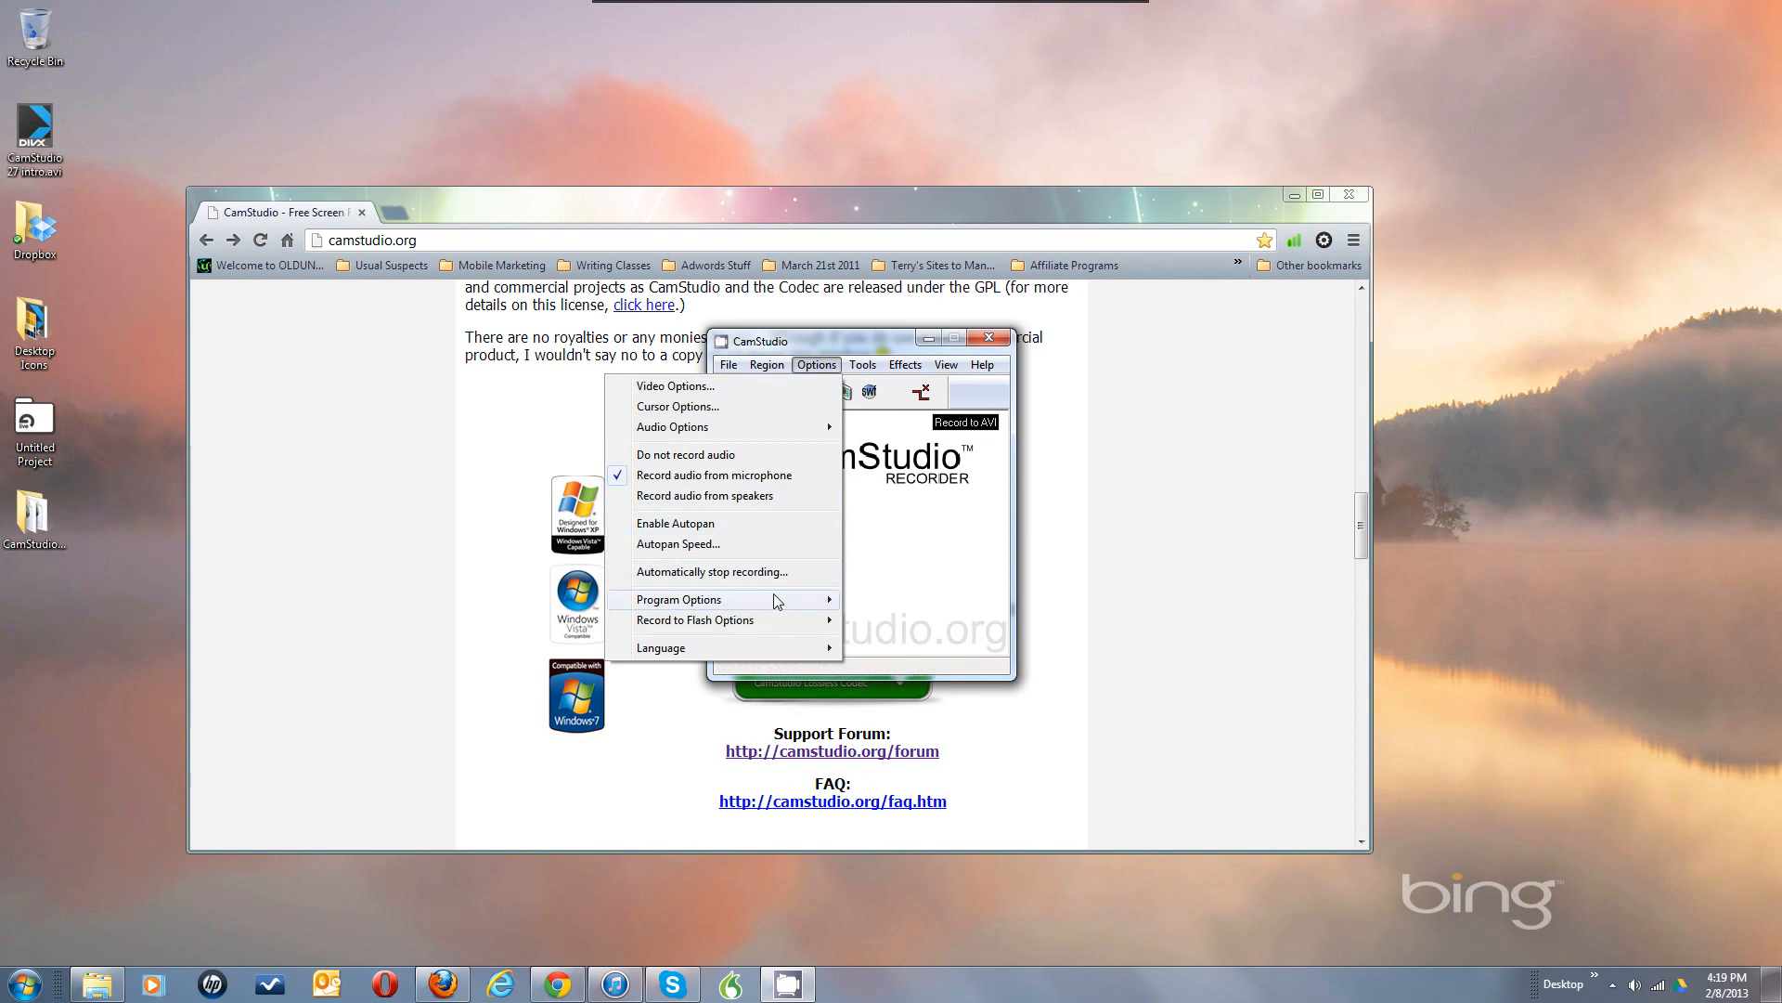
mouse_move(772, 600)
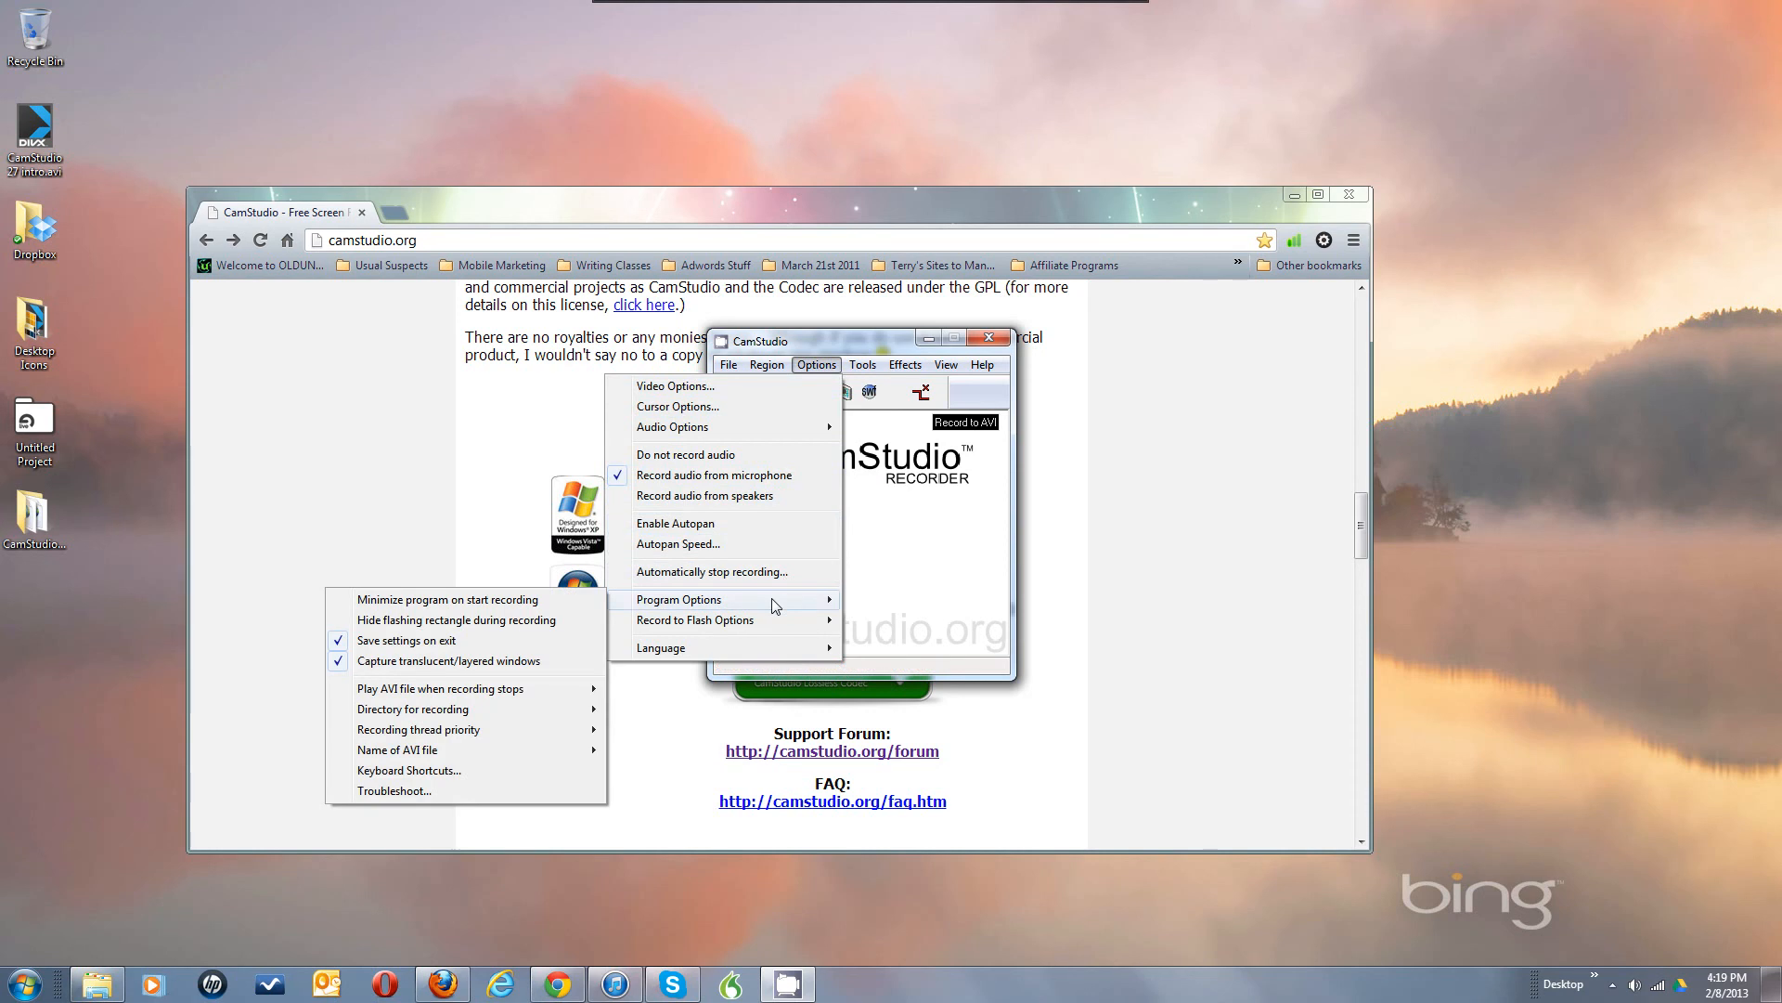
key("Escape")
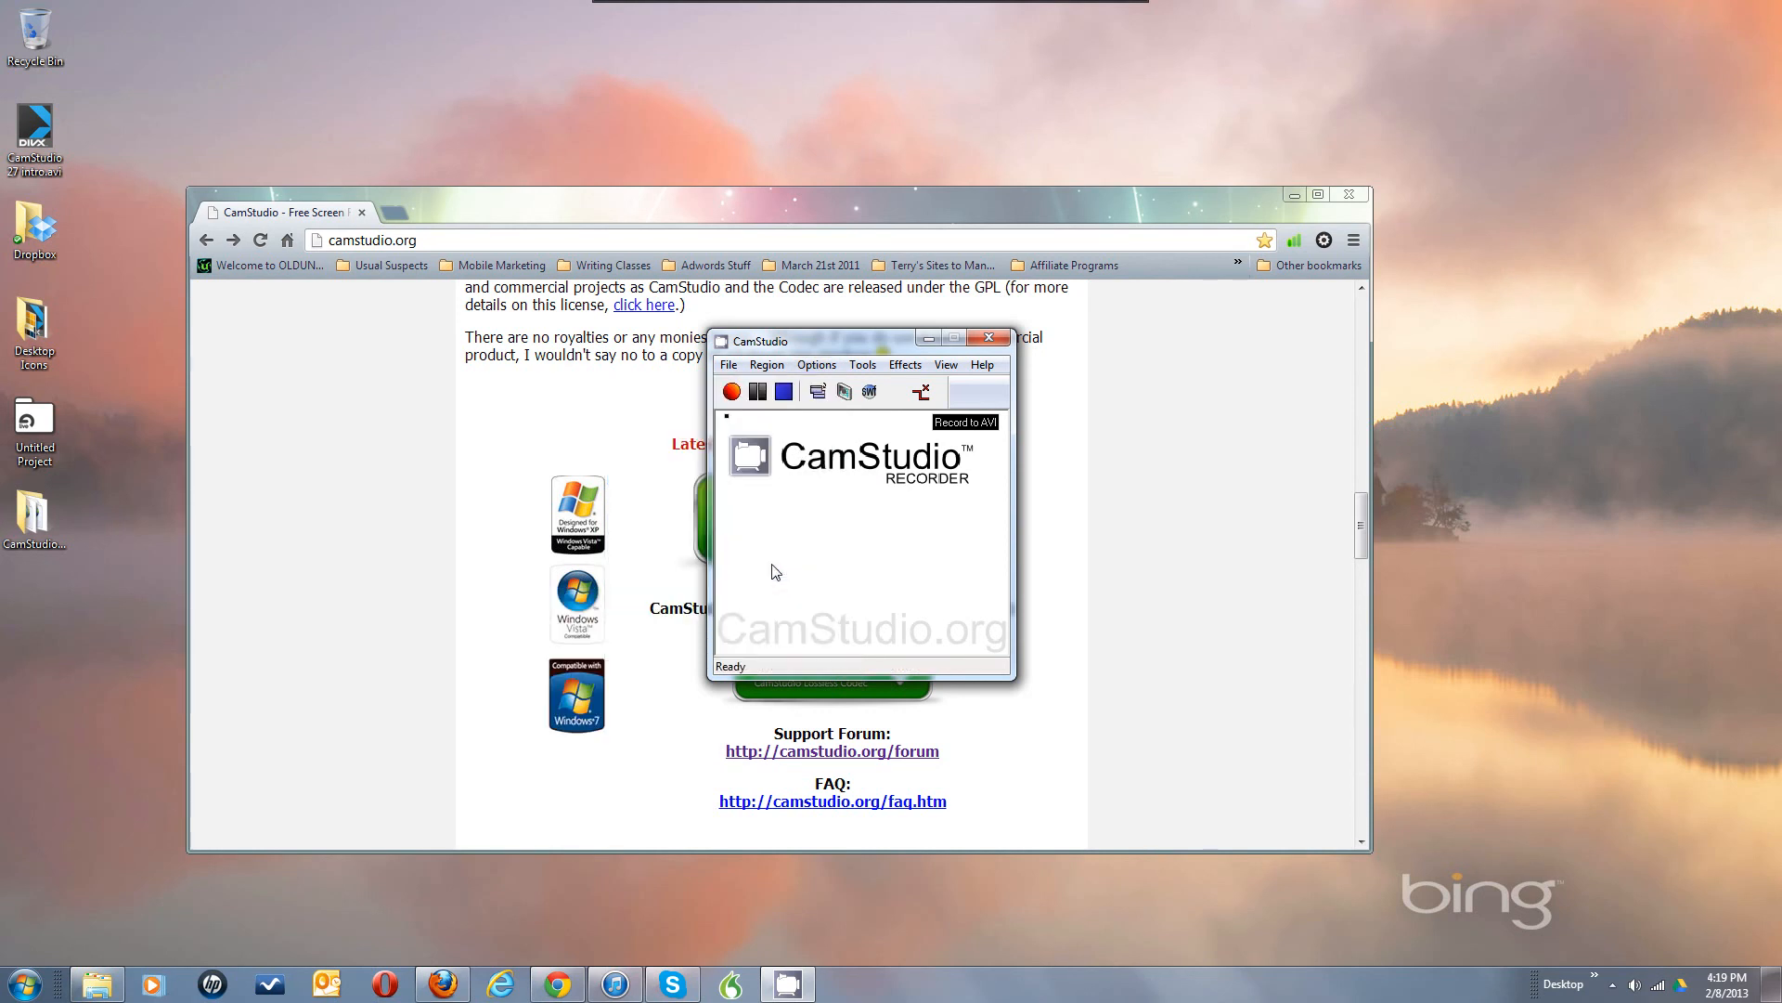
Step: Set the program options to play the AVI file with the system default player when recording stops
left_click(815, 367)
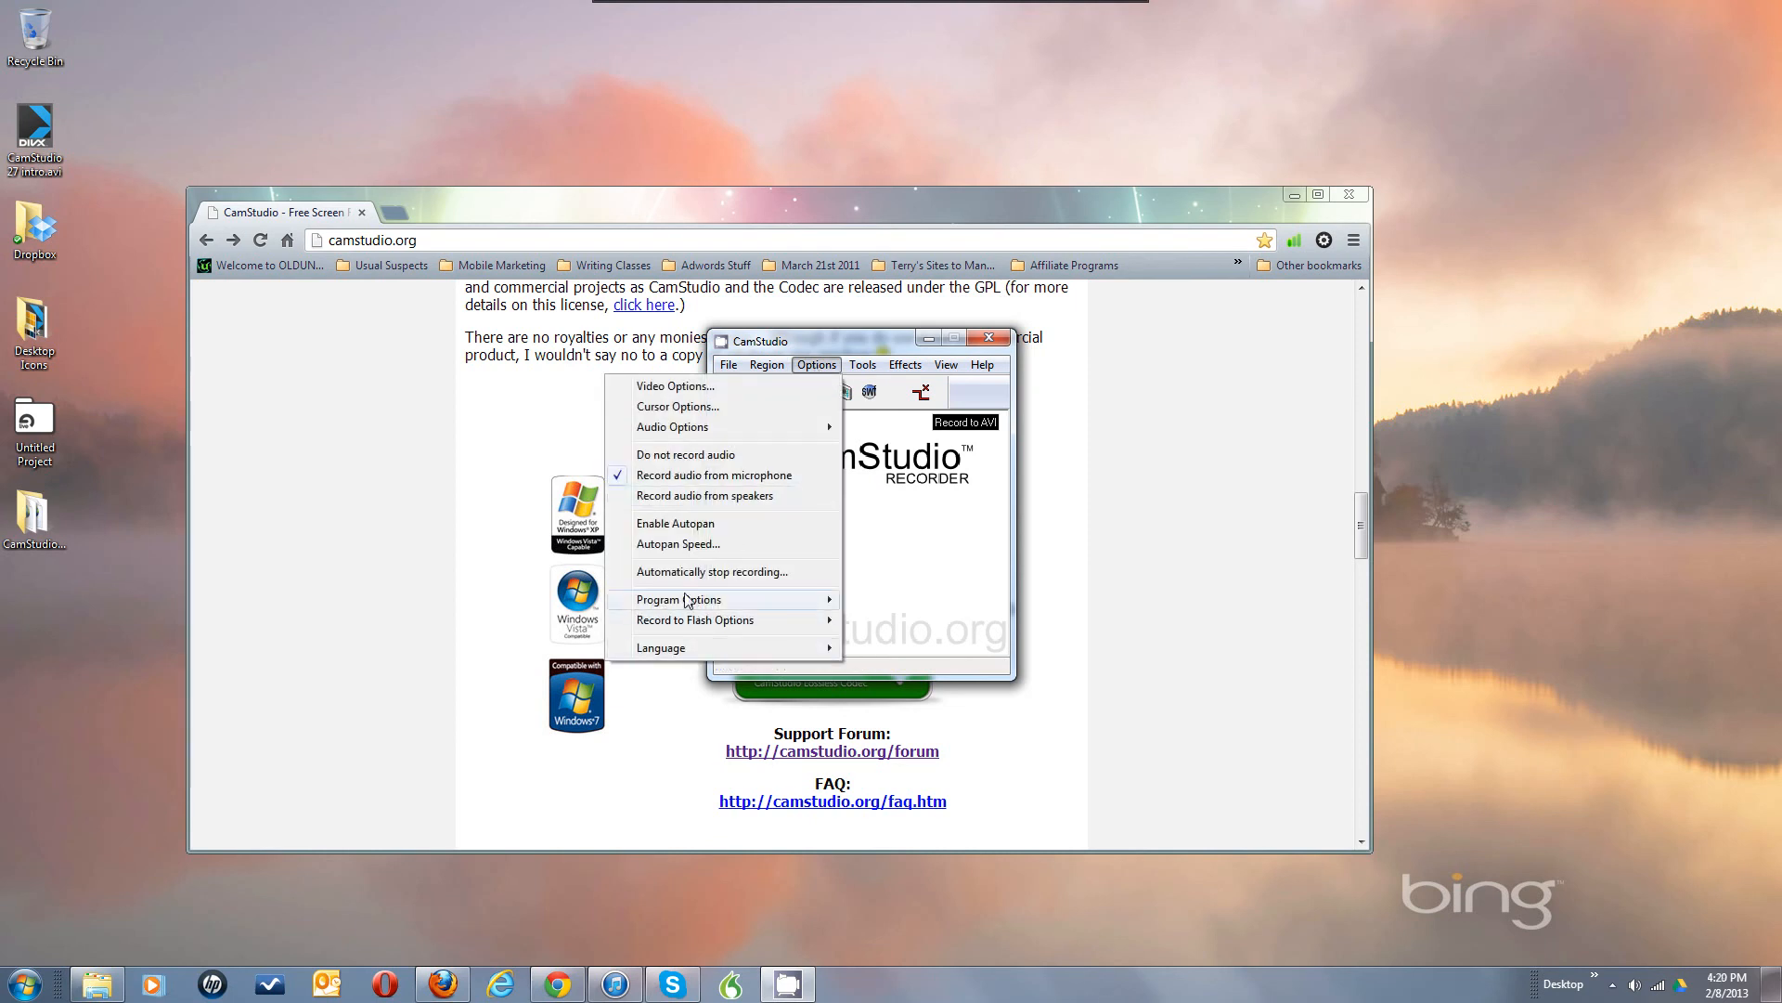
mouse_move(687, 599)
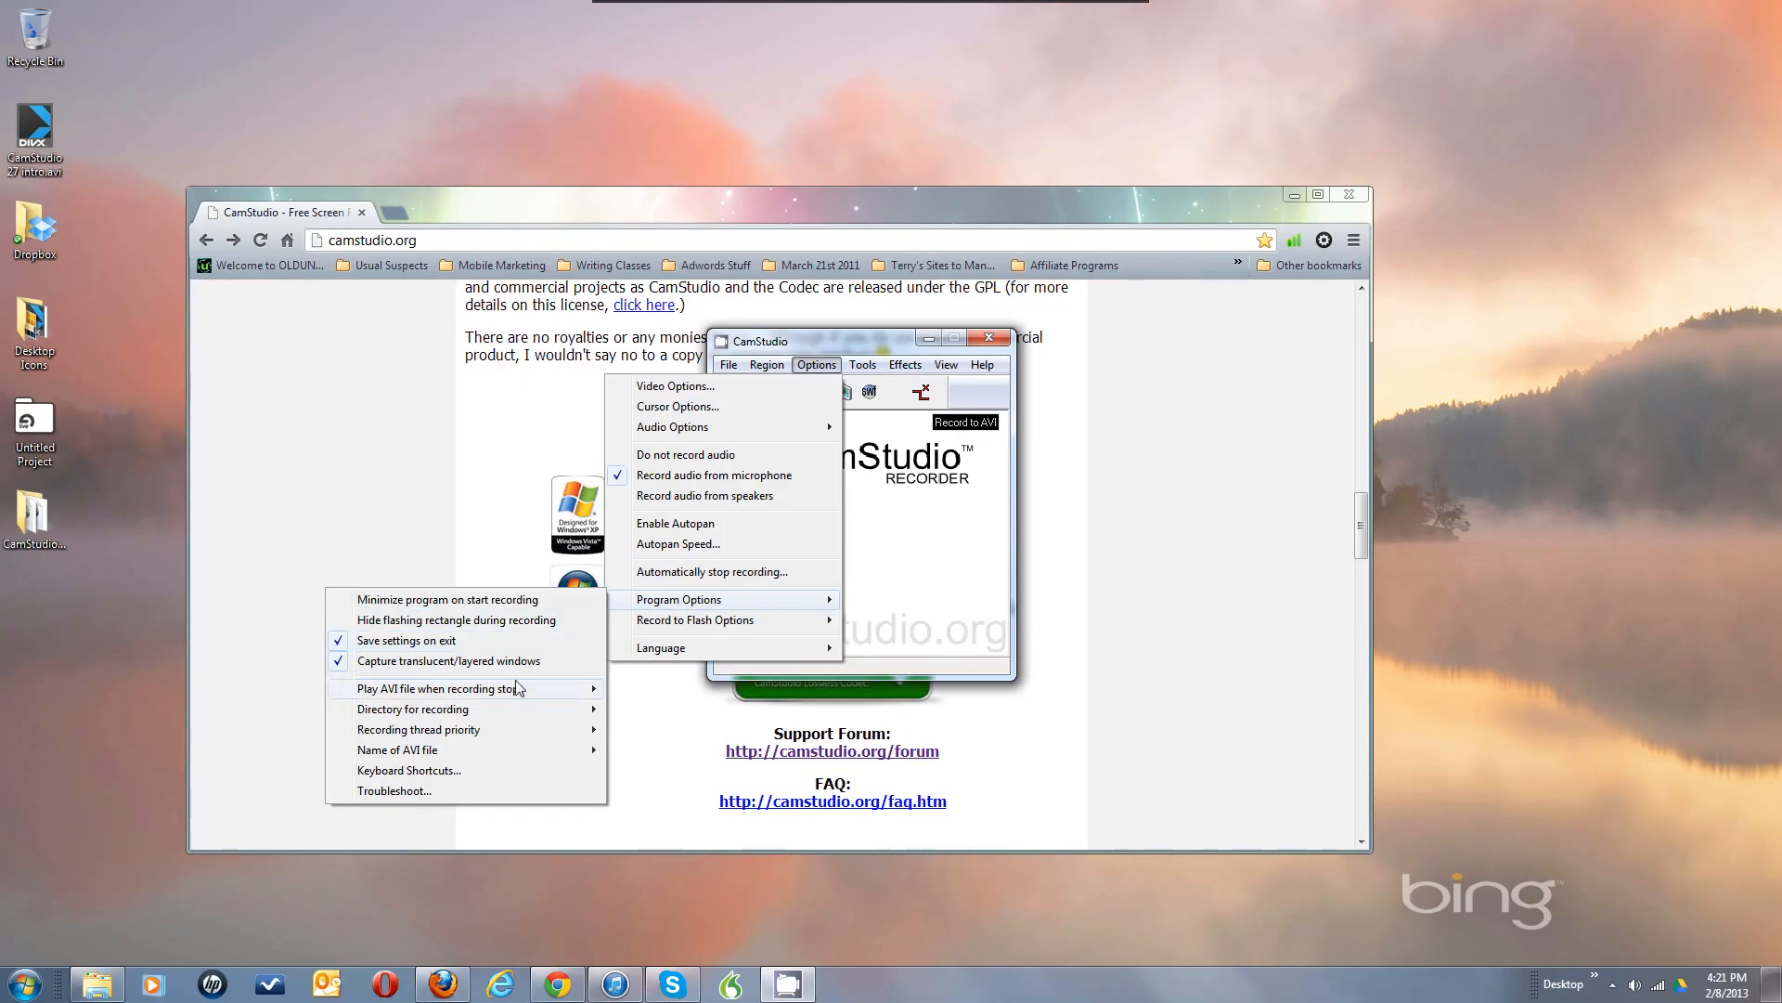
mouse_move(513, 694)
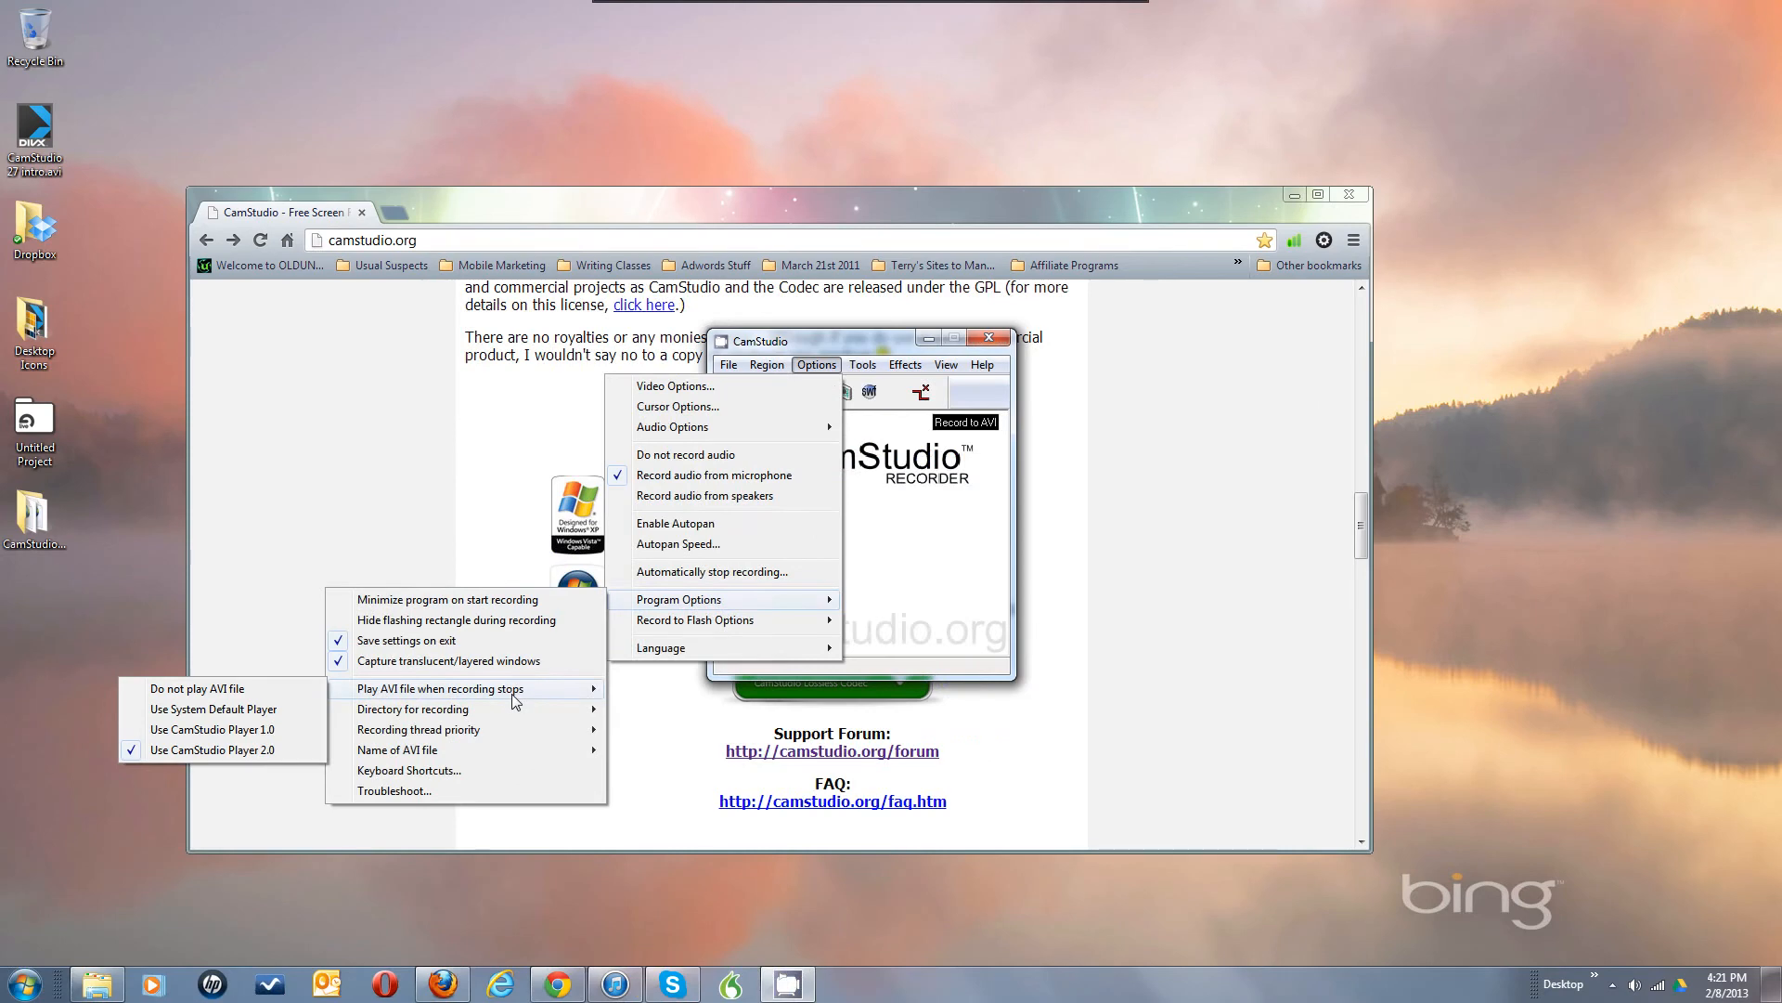
left_click(275, 709)
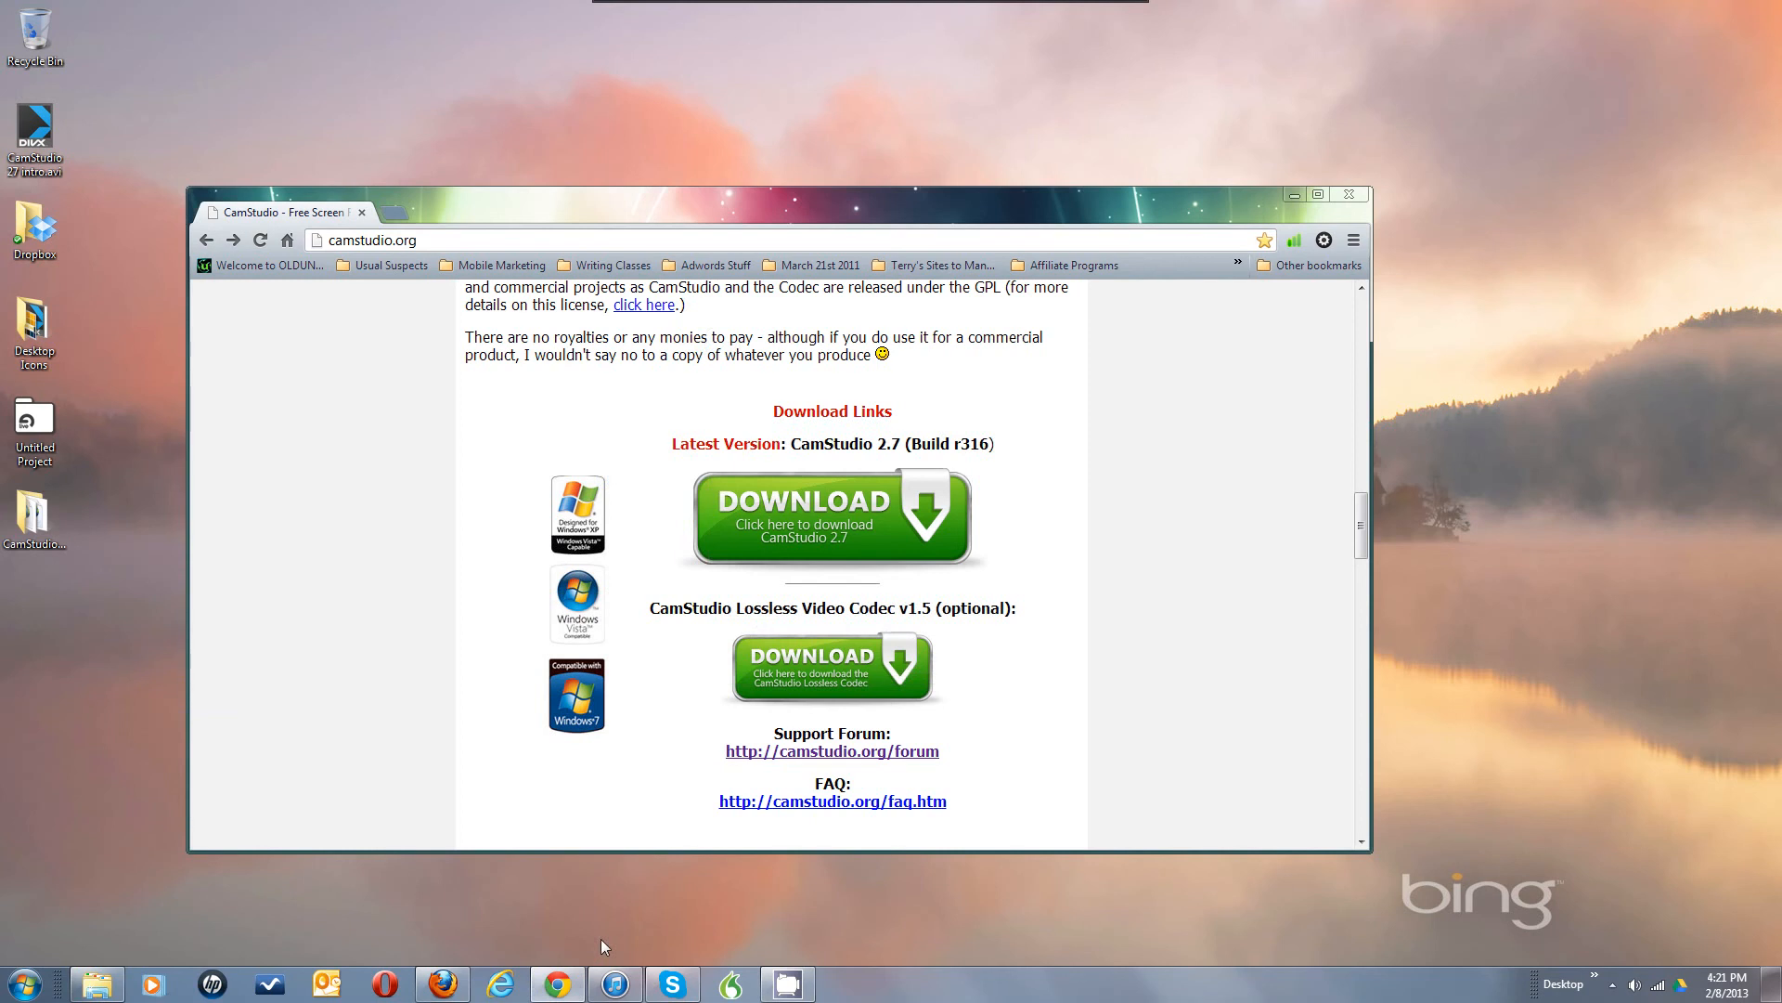
Step: Bring the CamStudio window back and check the AVI playback setting in the program options
left_click(787, 984)
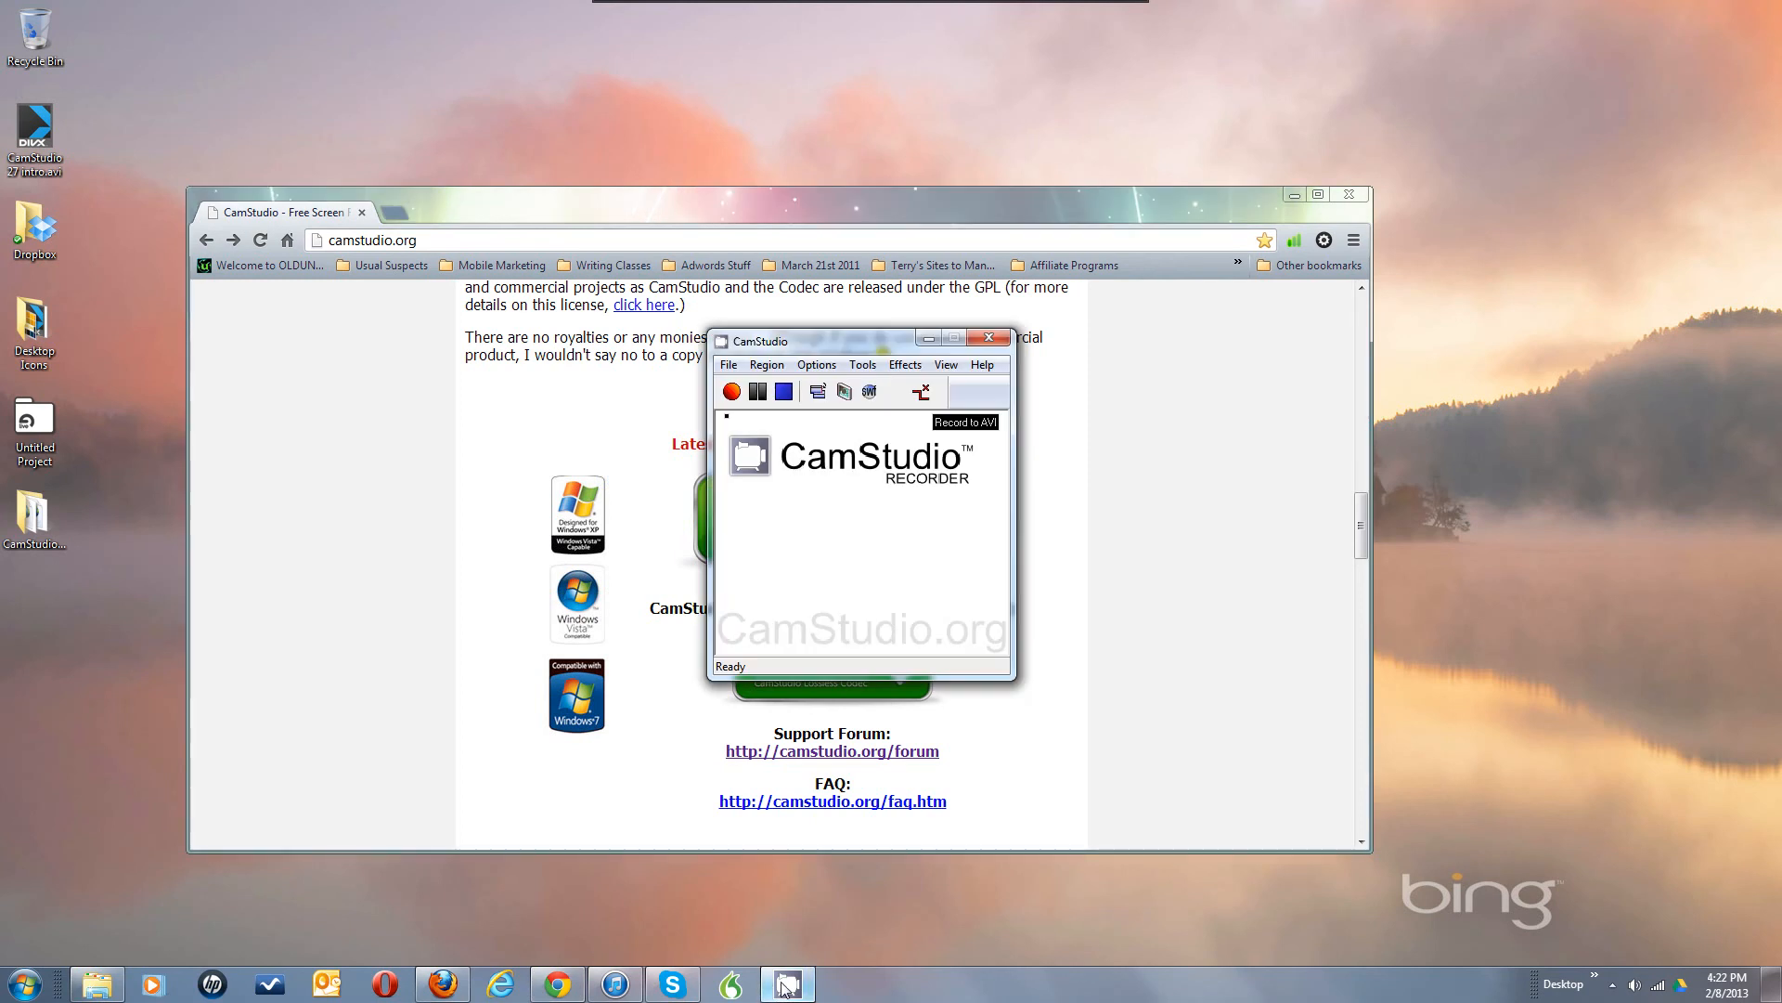
left_click(816, 365)
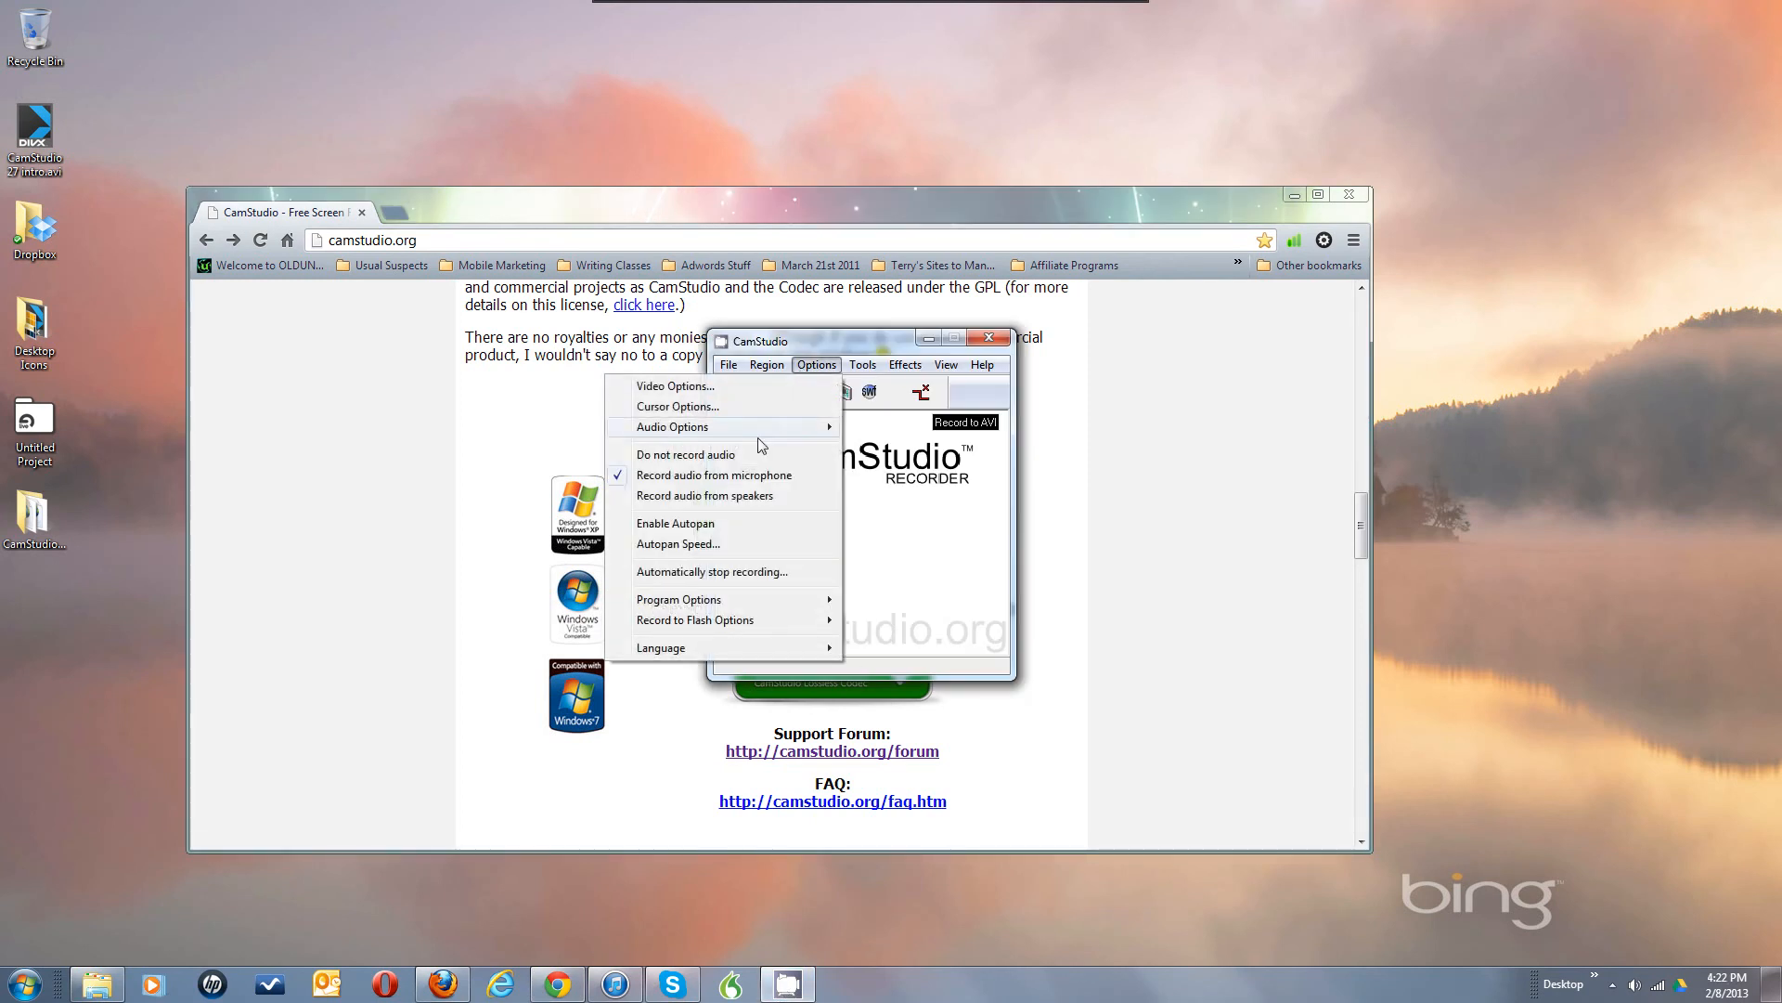
mouse_move(695, 608)
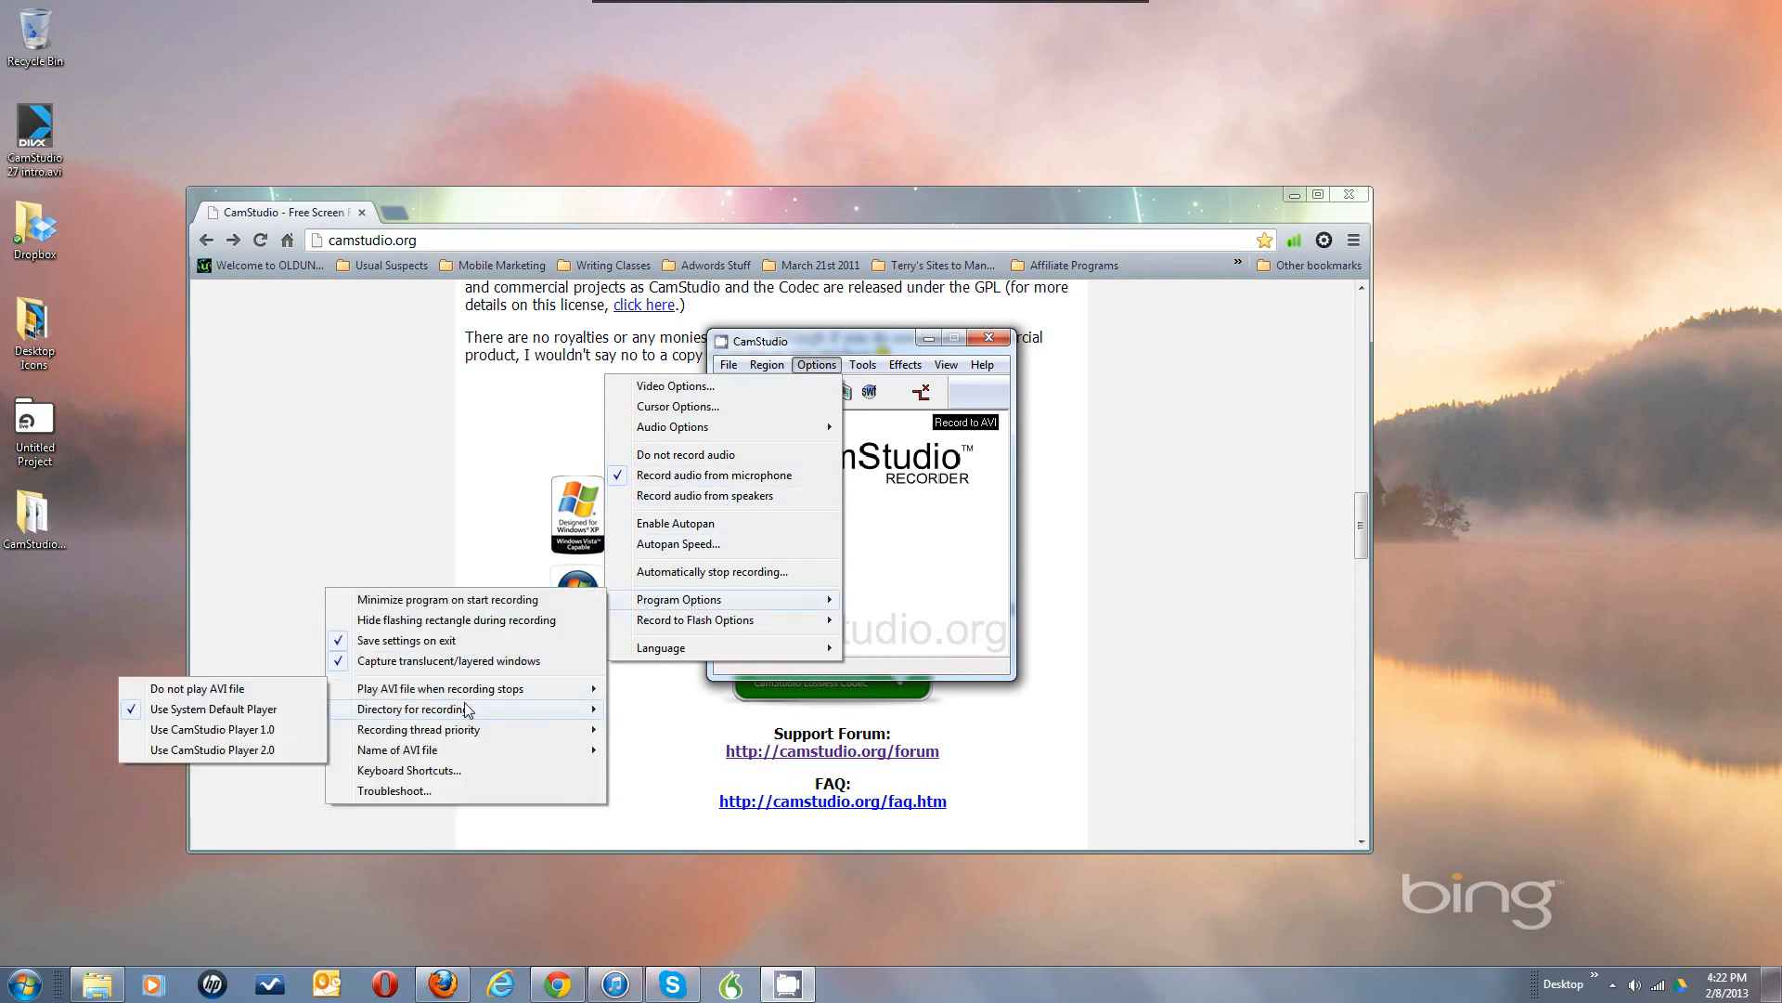
mouse_move(469, 710)
key("Escape")
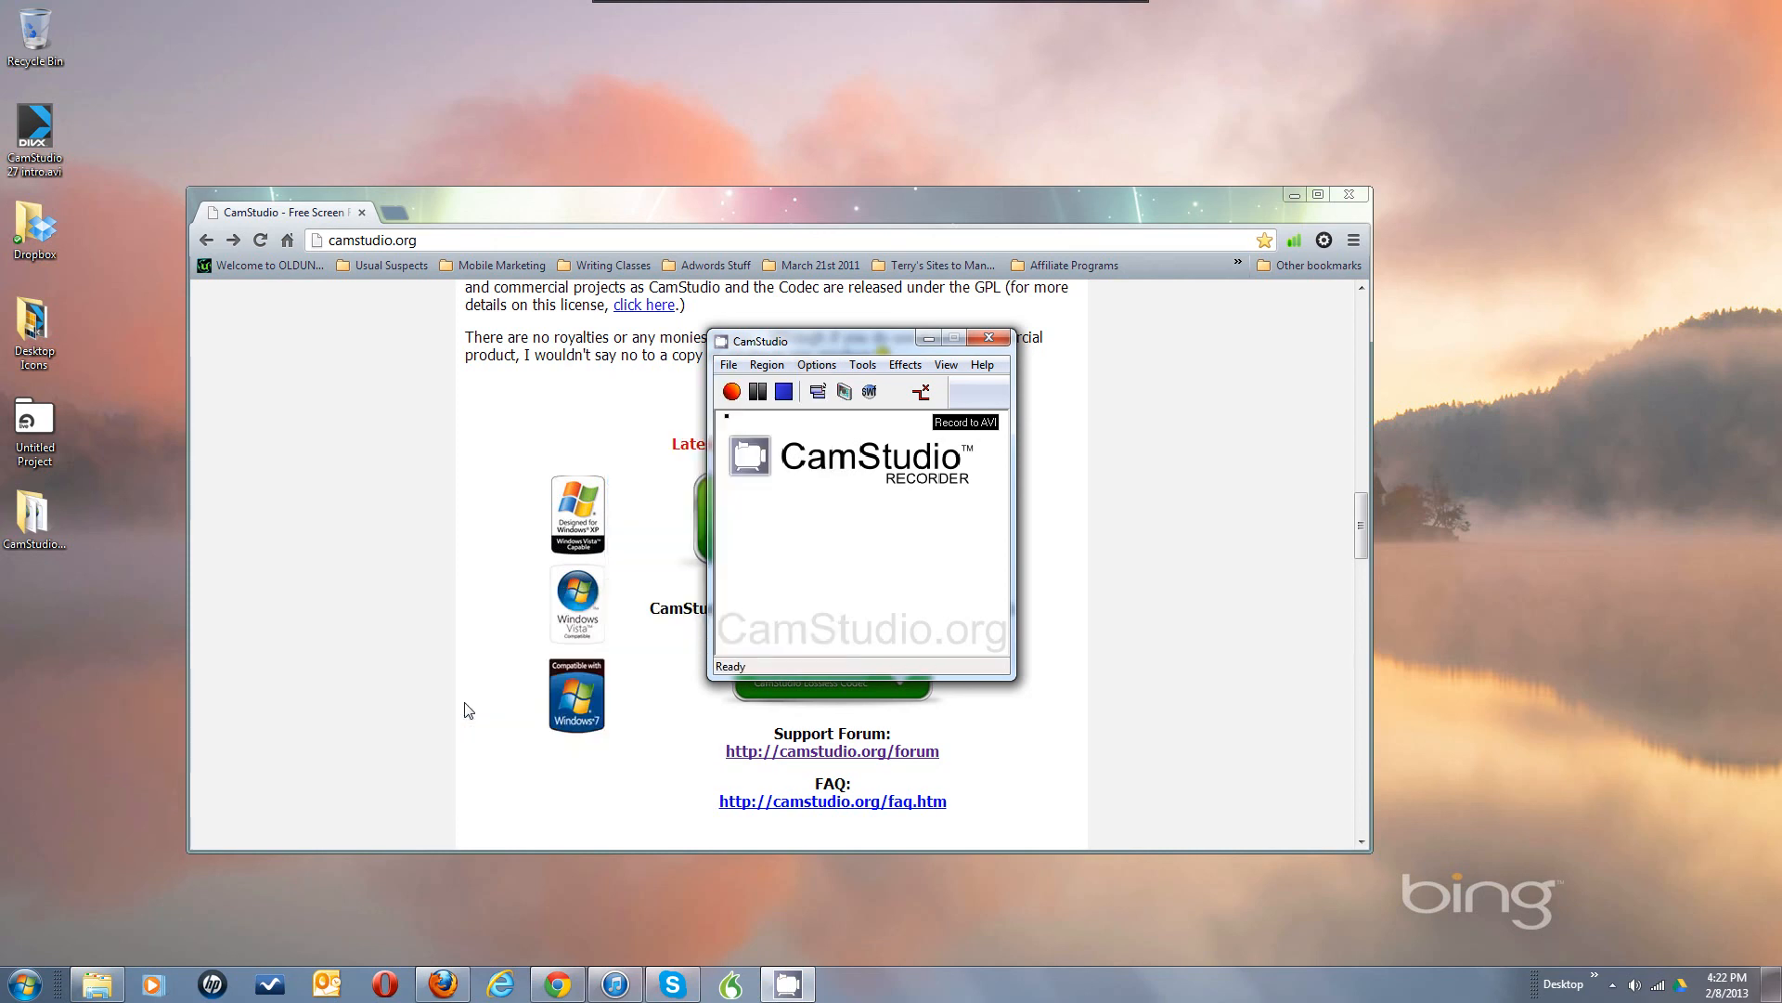
Step: Choose a user-specified directory for recordings and browse to the user's profile folder under C:\Users
left_click(816, 365)
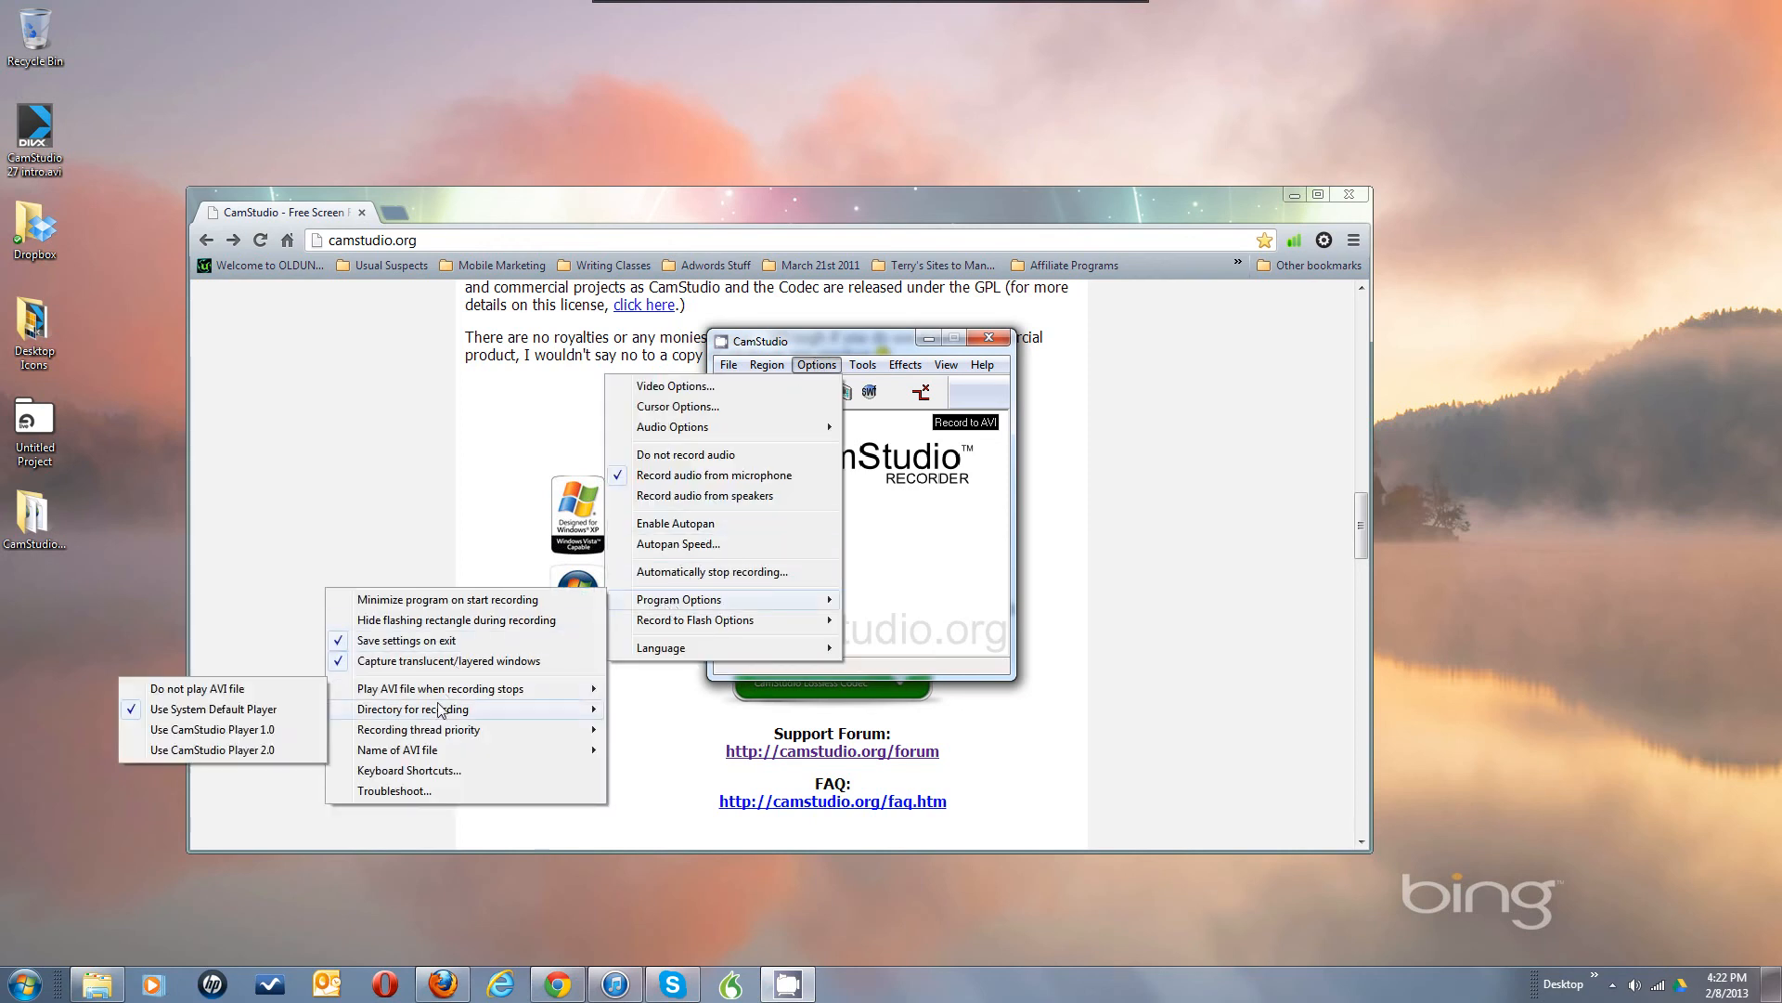
mouse_move(440, 720)
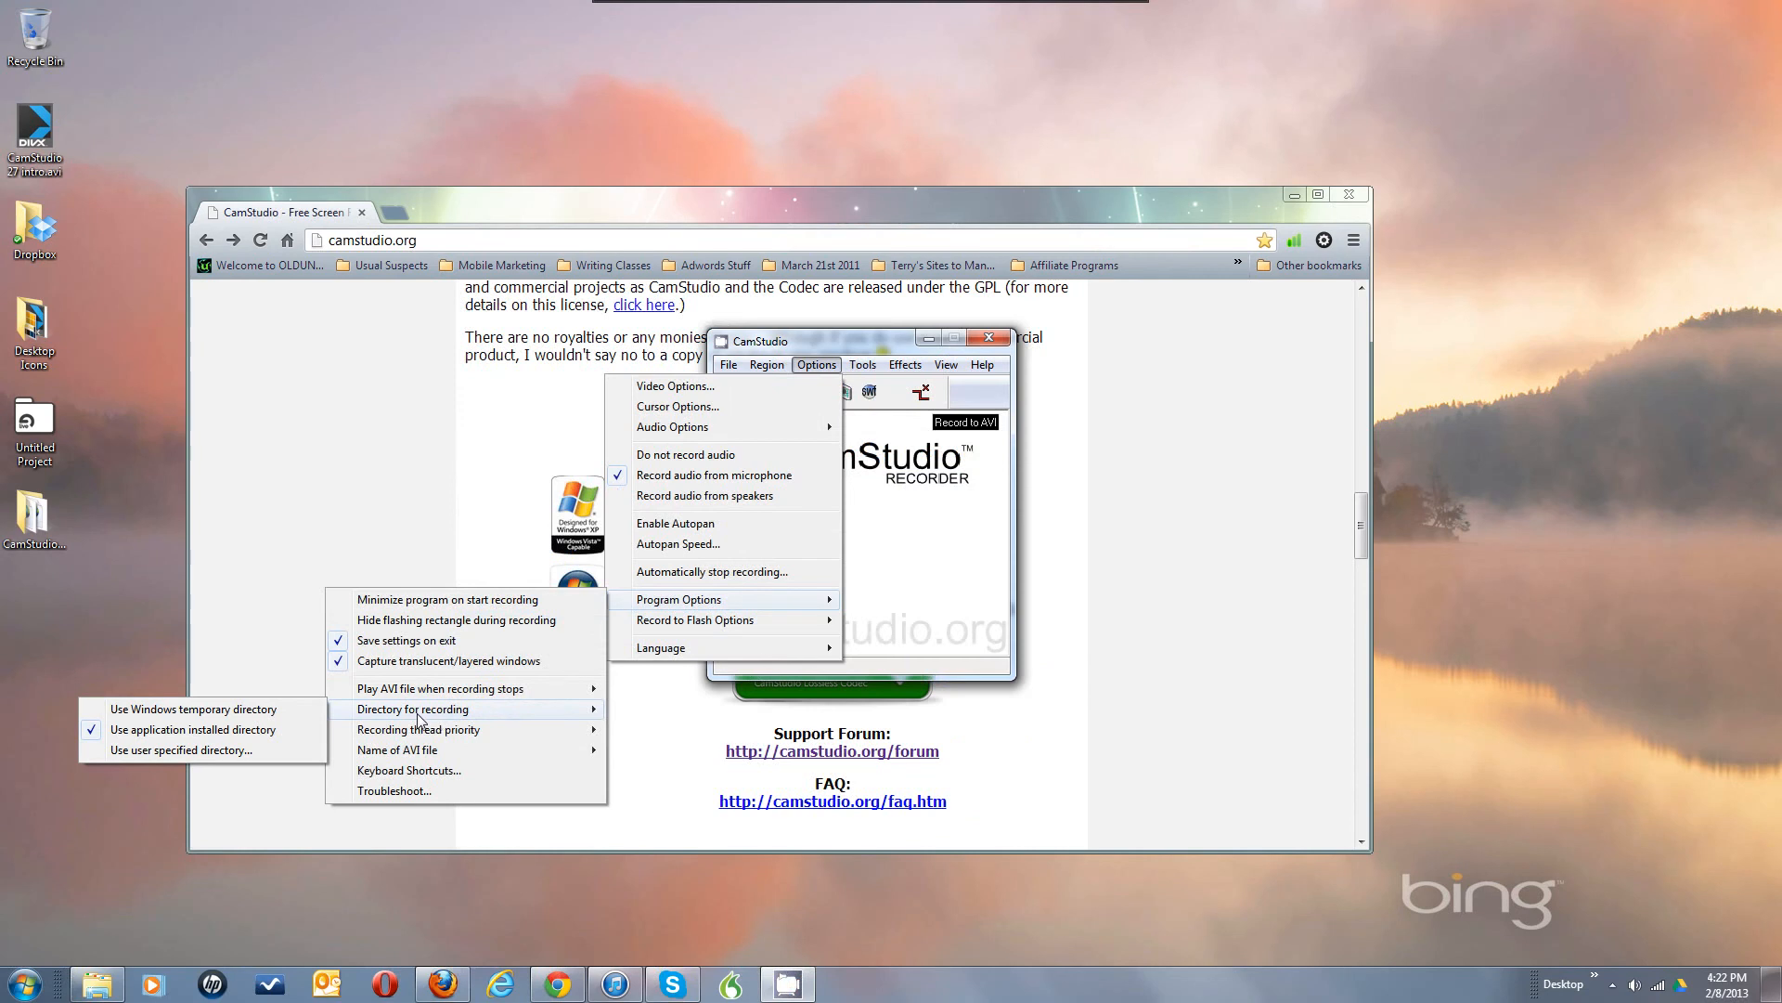
left_click(181, 750)
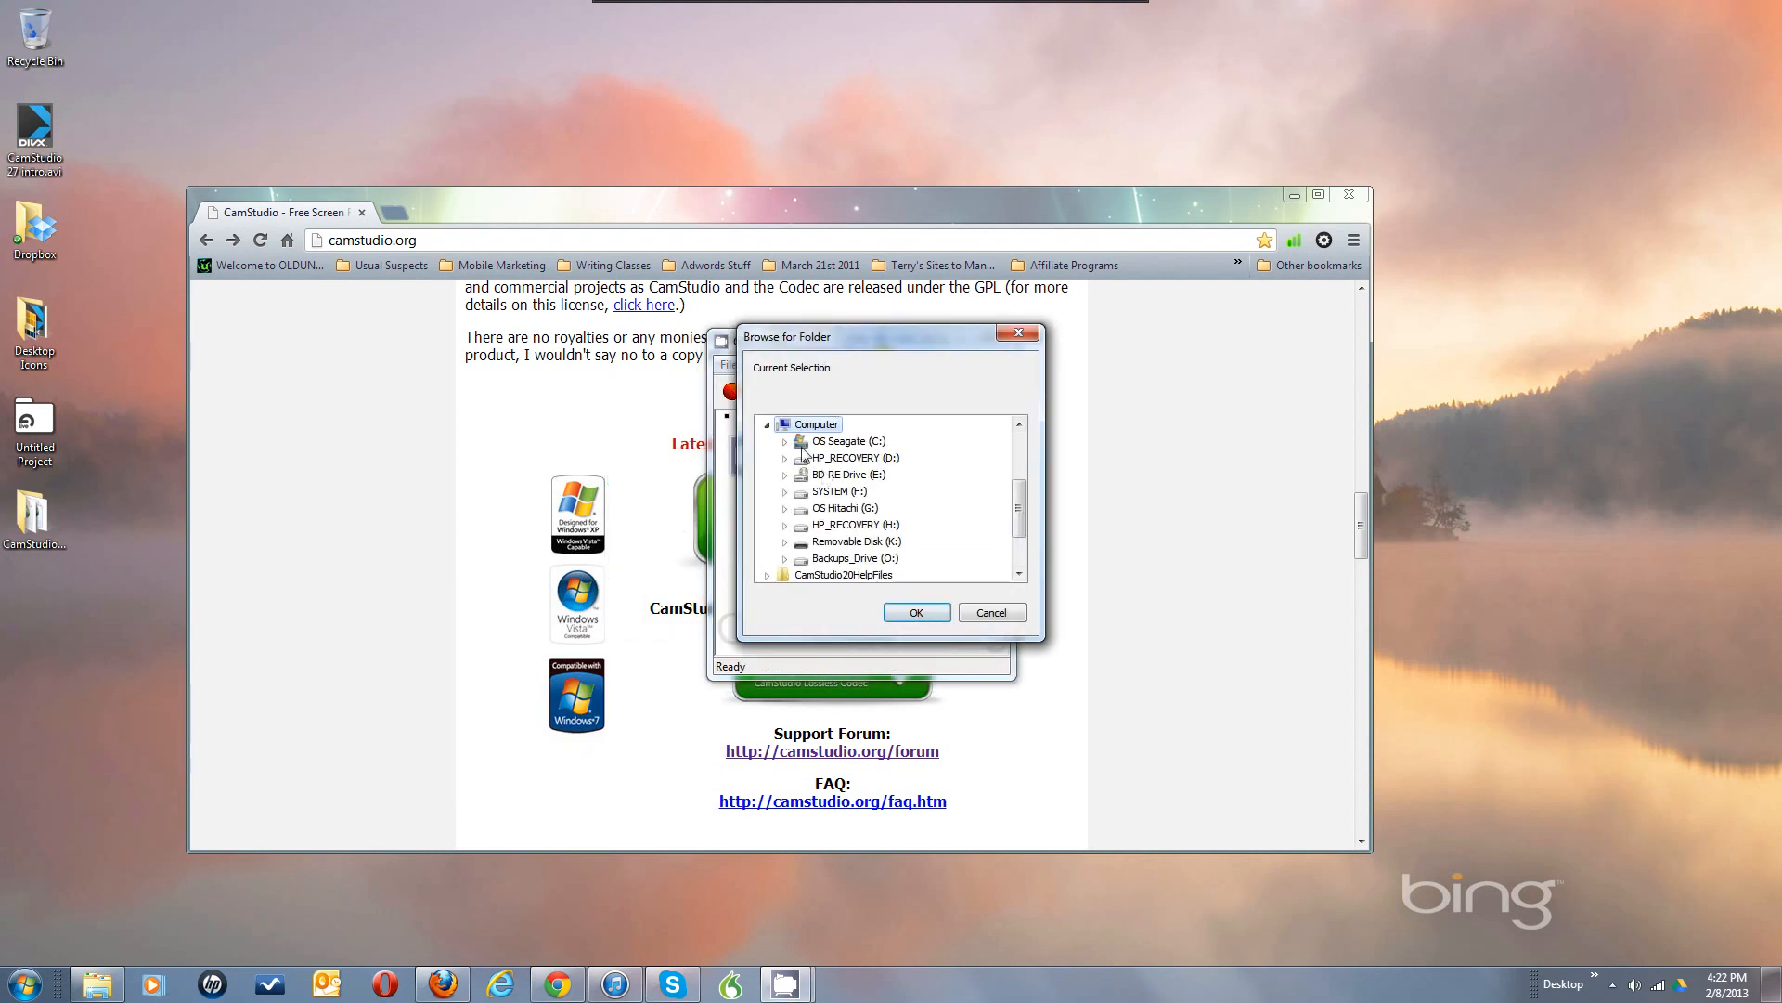
left_click(785, 442)
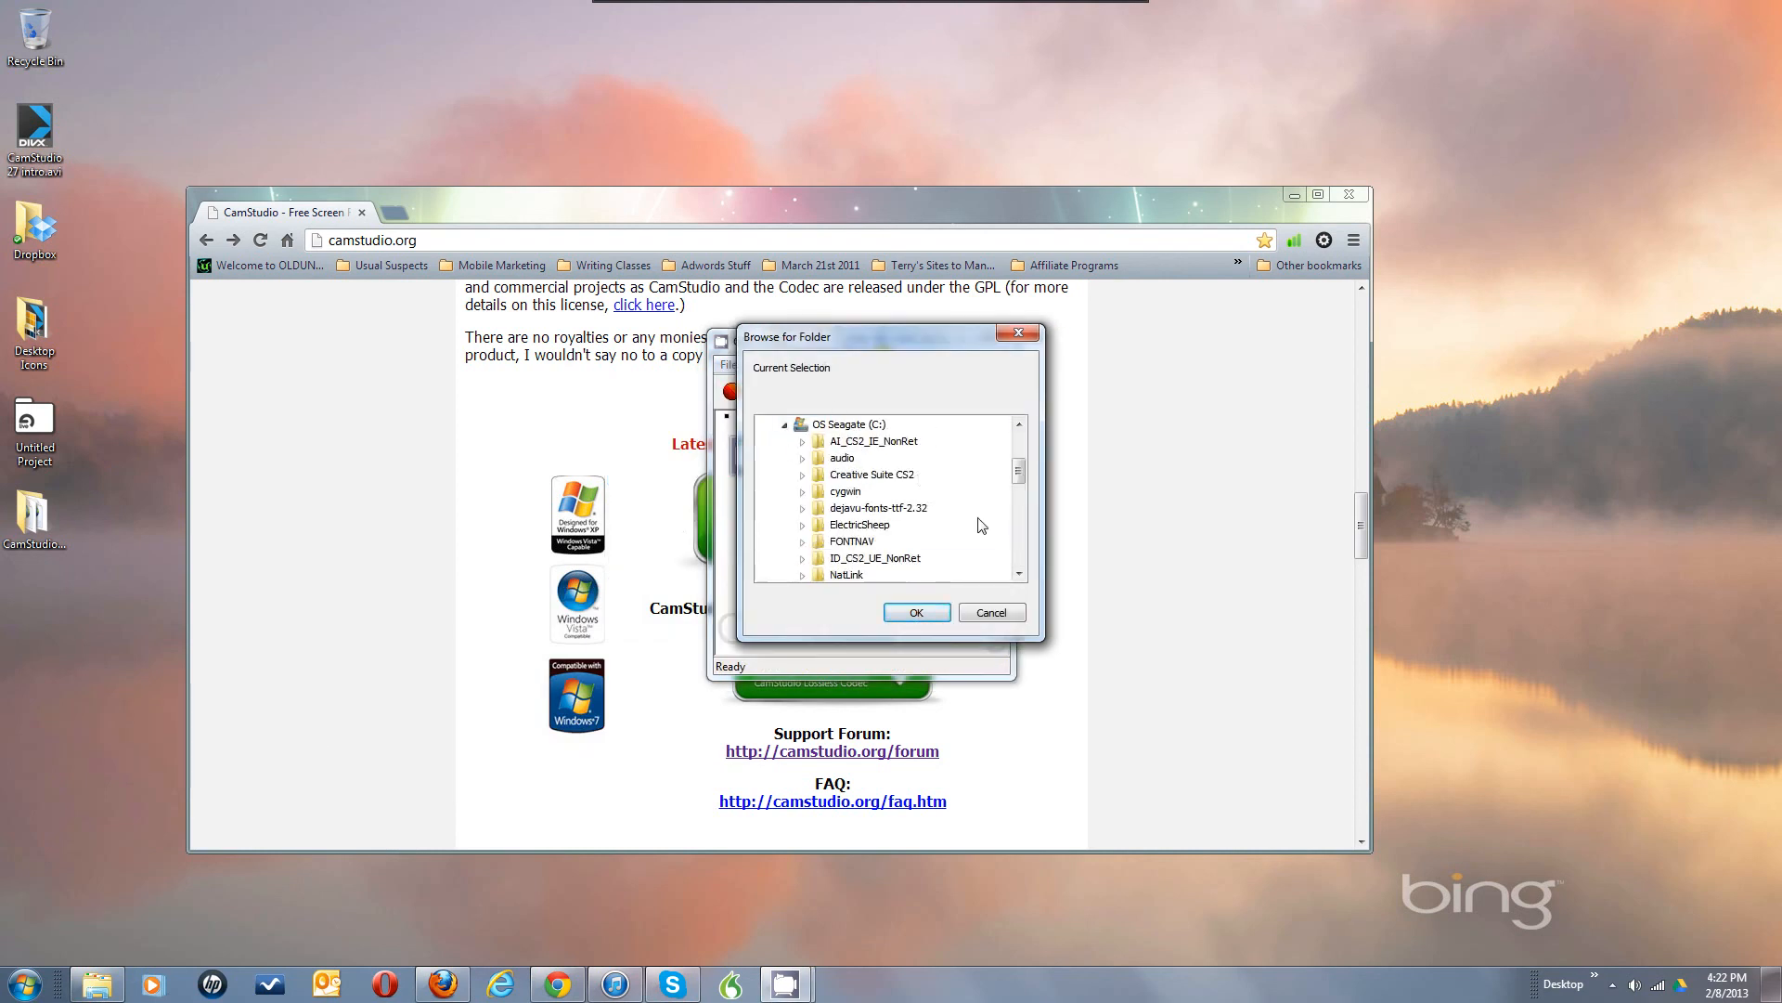
left_click(1019, 540)
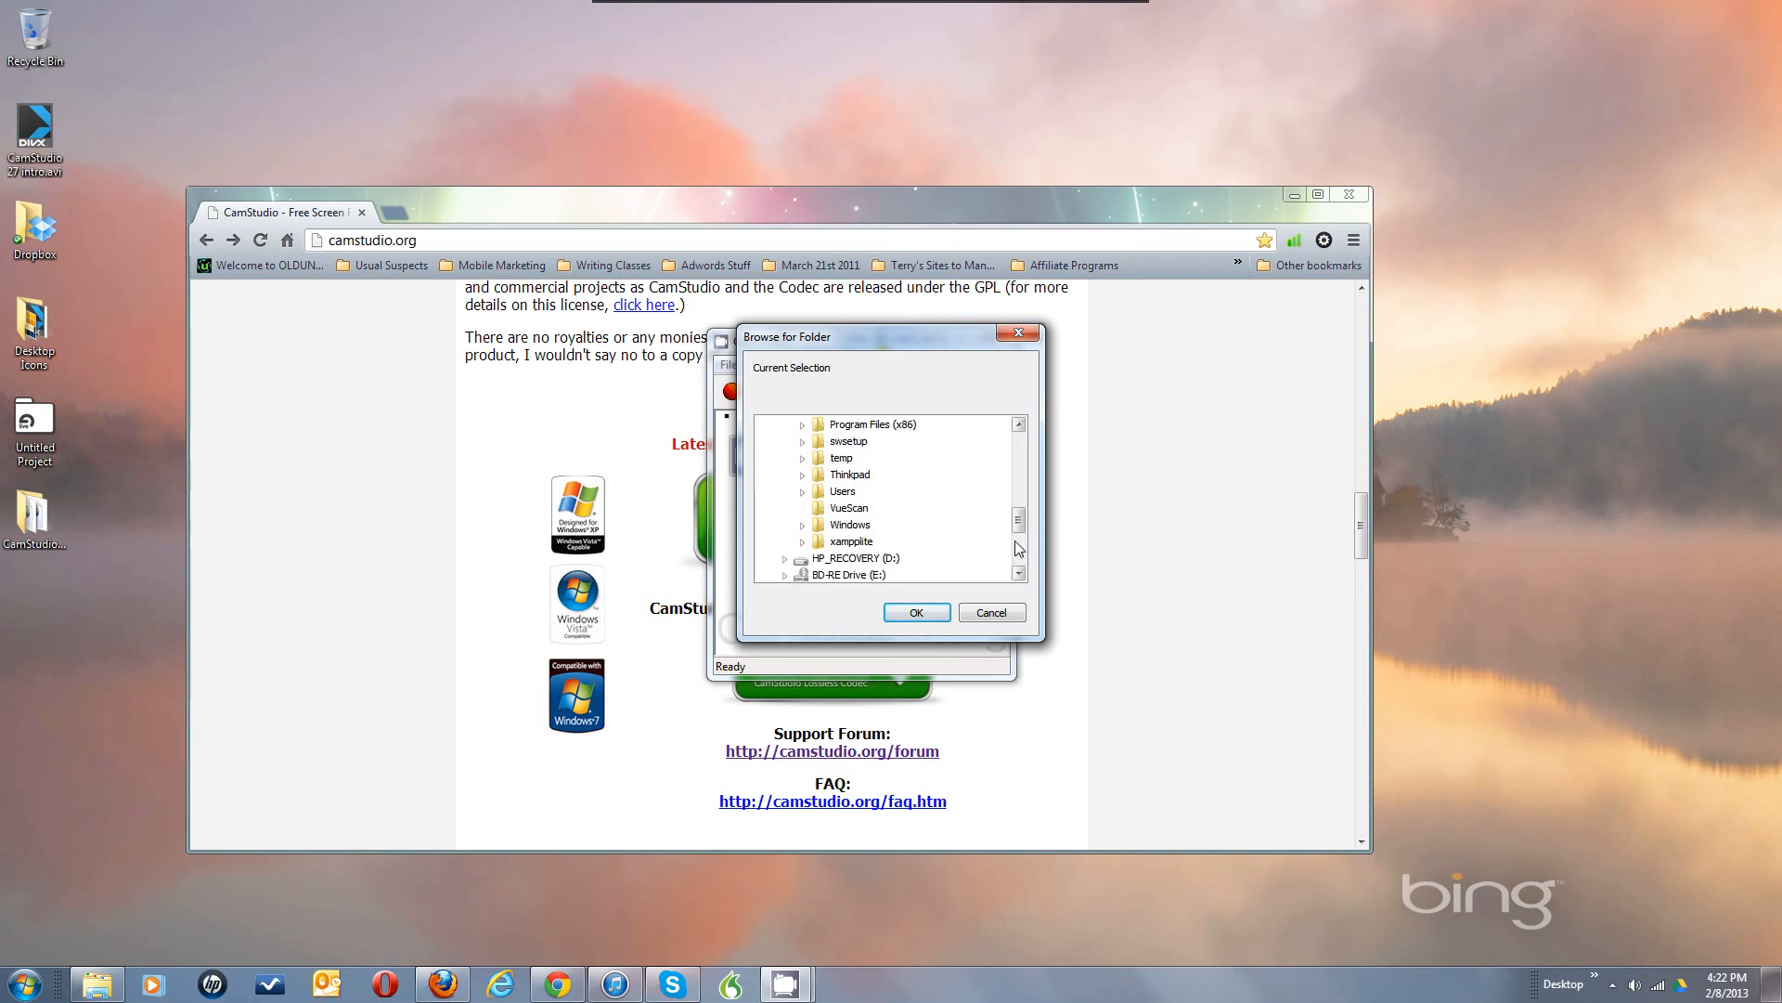
double_click(835, 492)
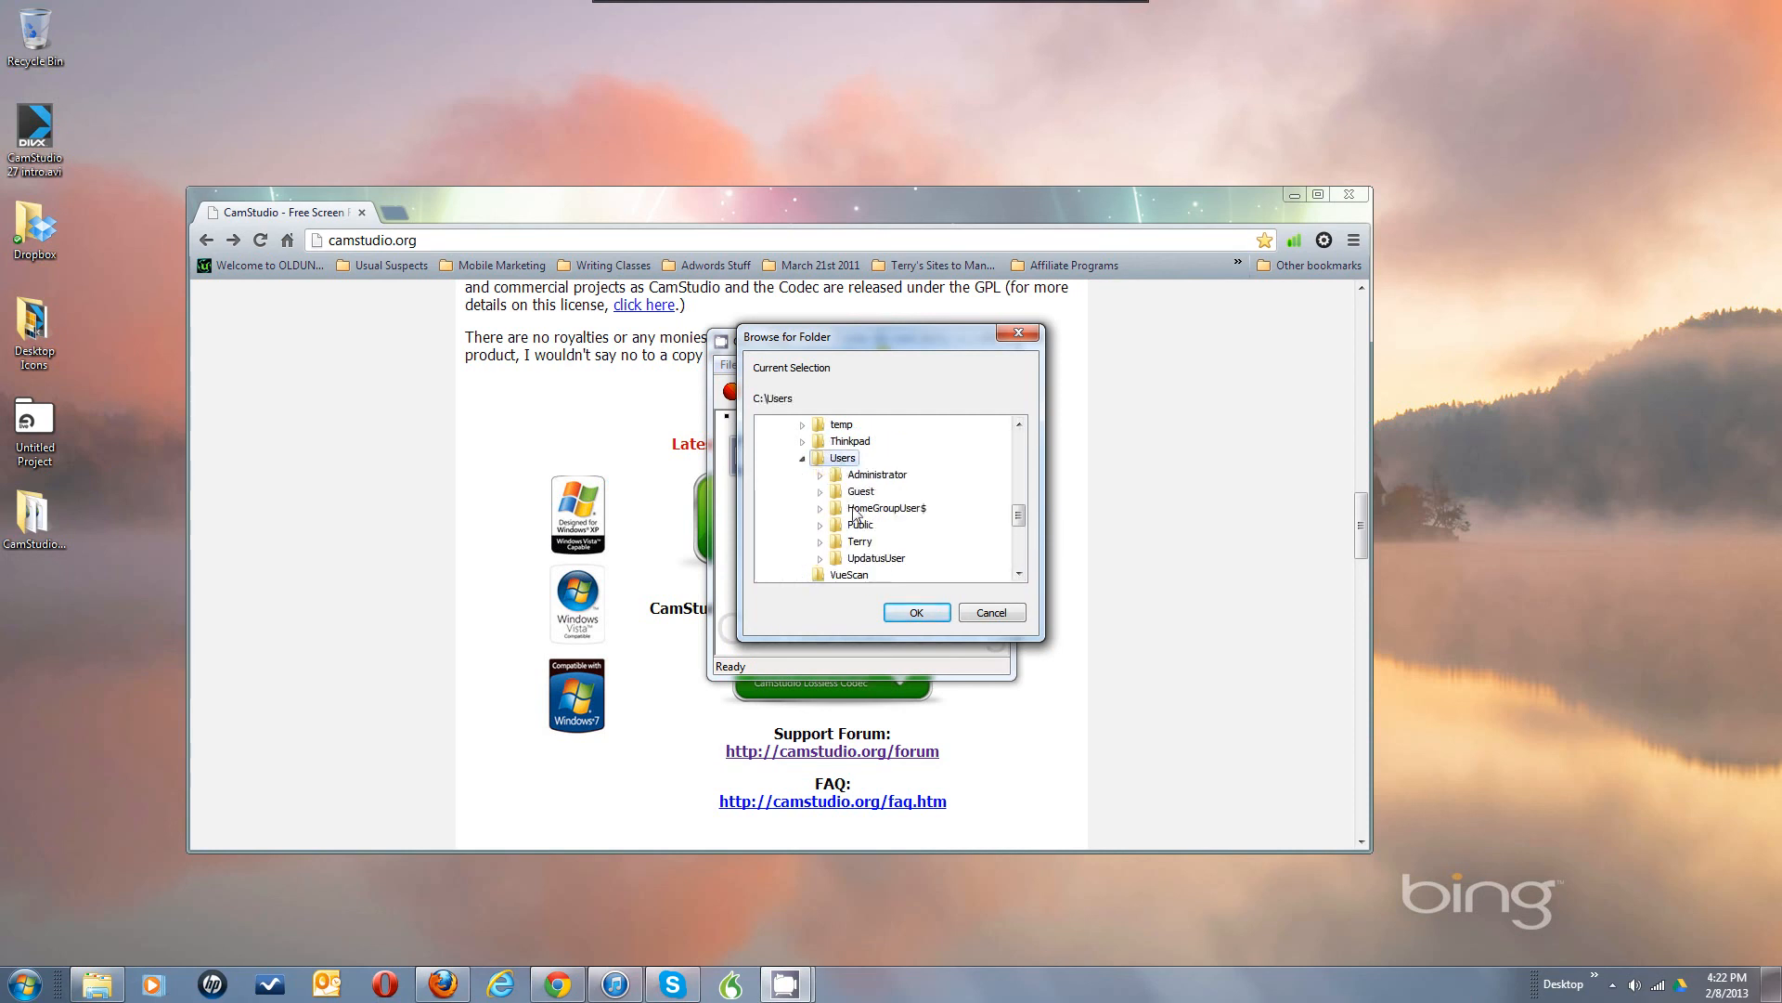
double_click(859, 543)
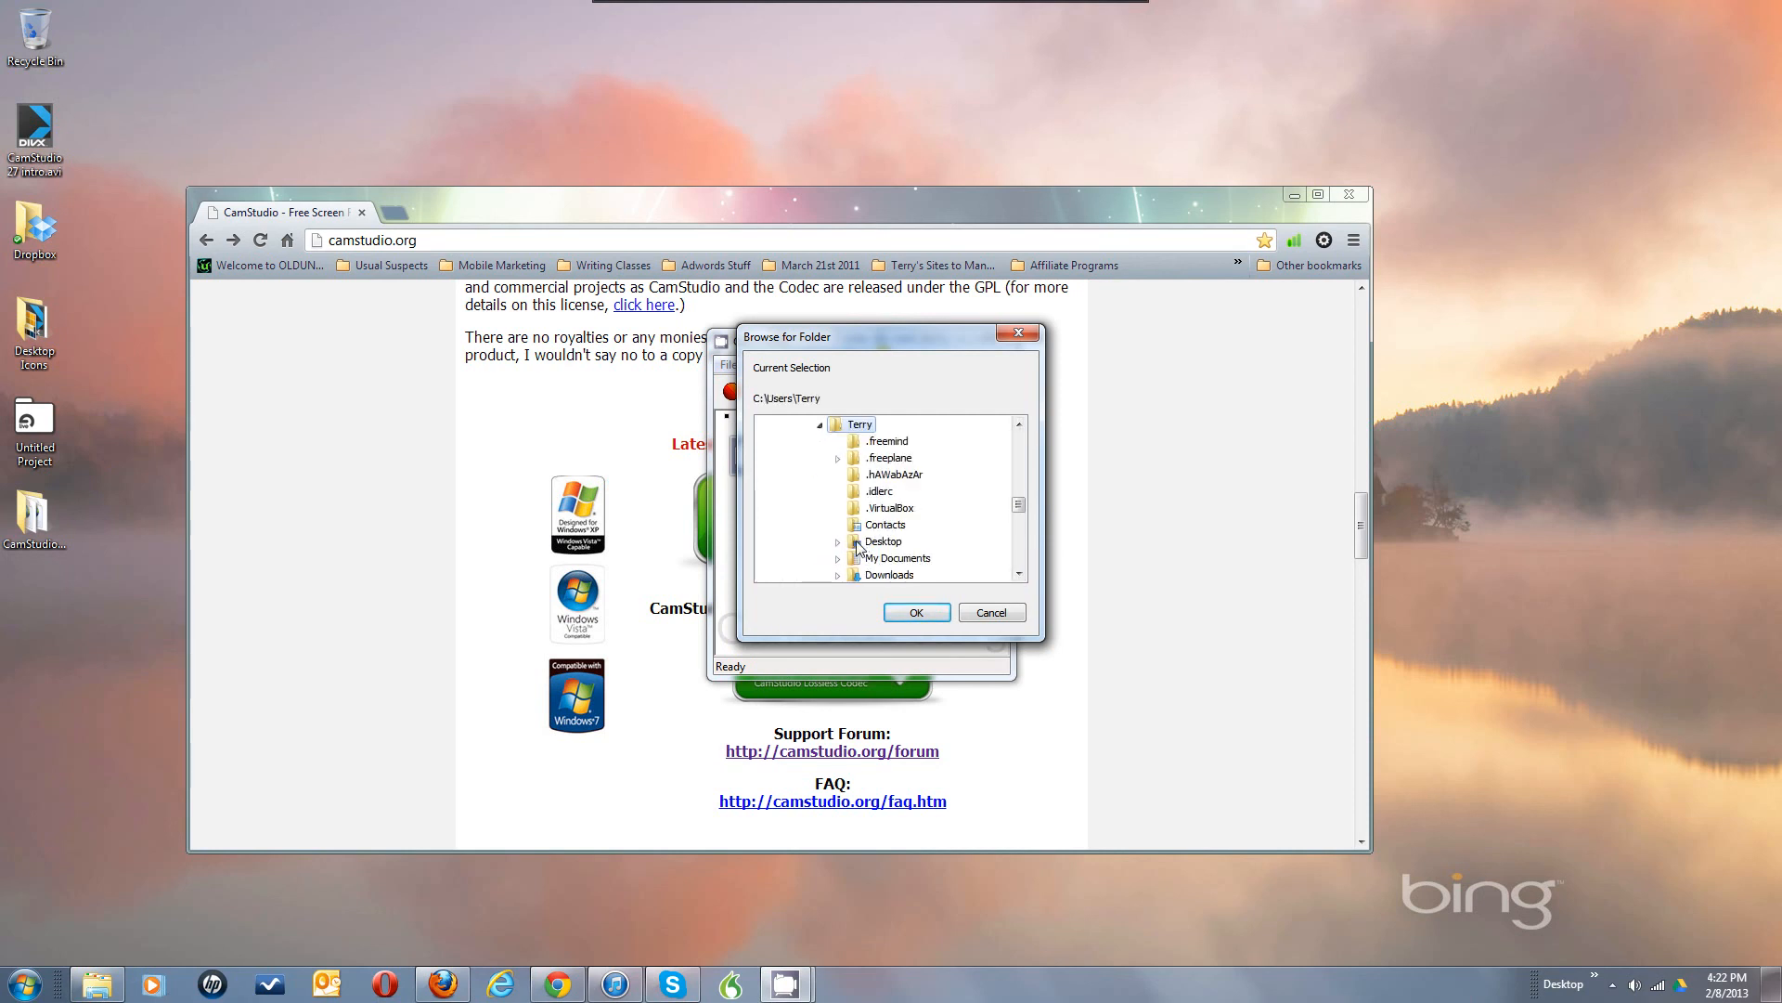
Step: Set the Camstudio Temp Files folder inside My Videos as the recording directory and confirm it
left_click(1019, 558)
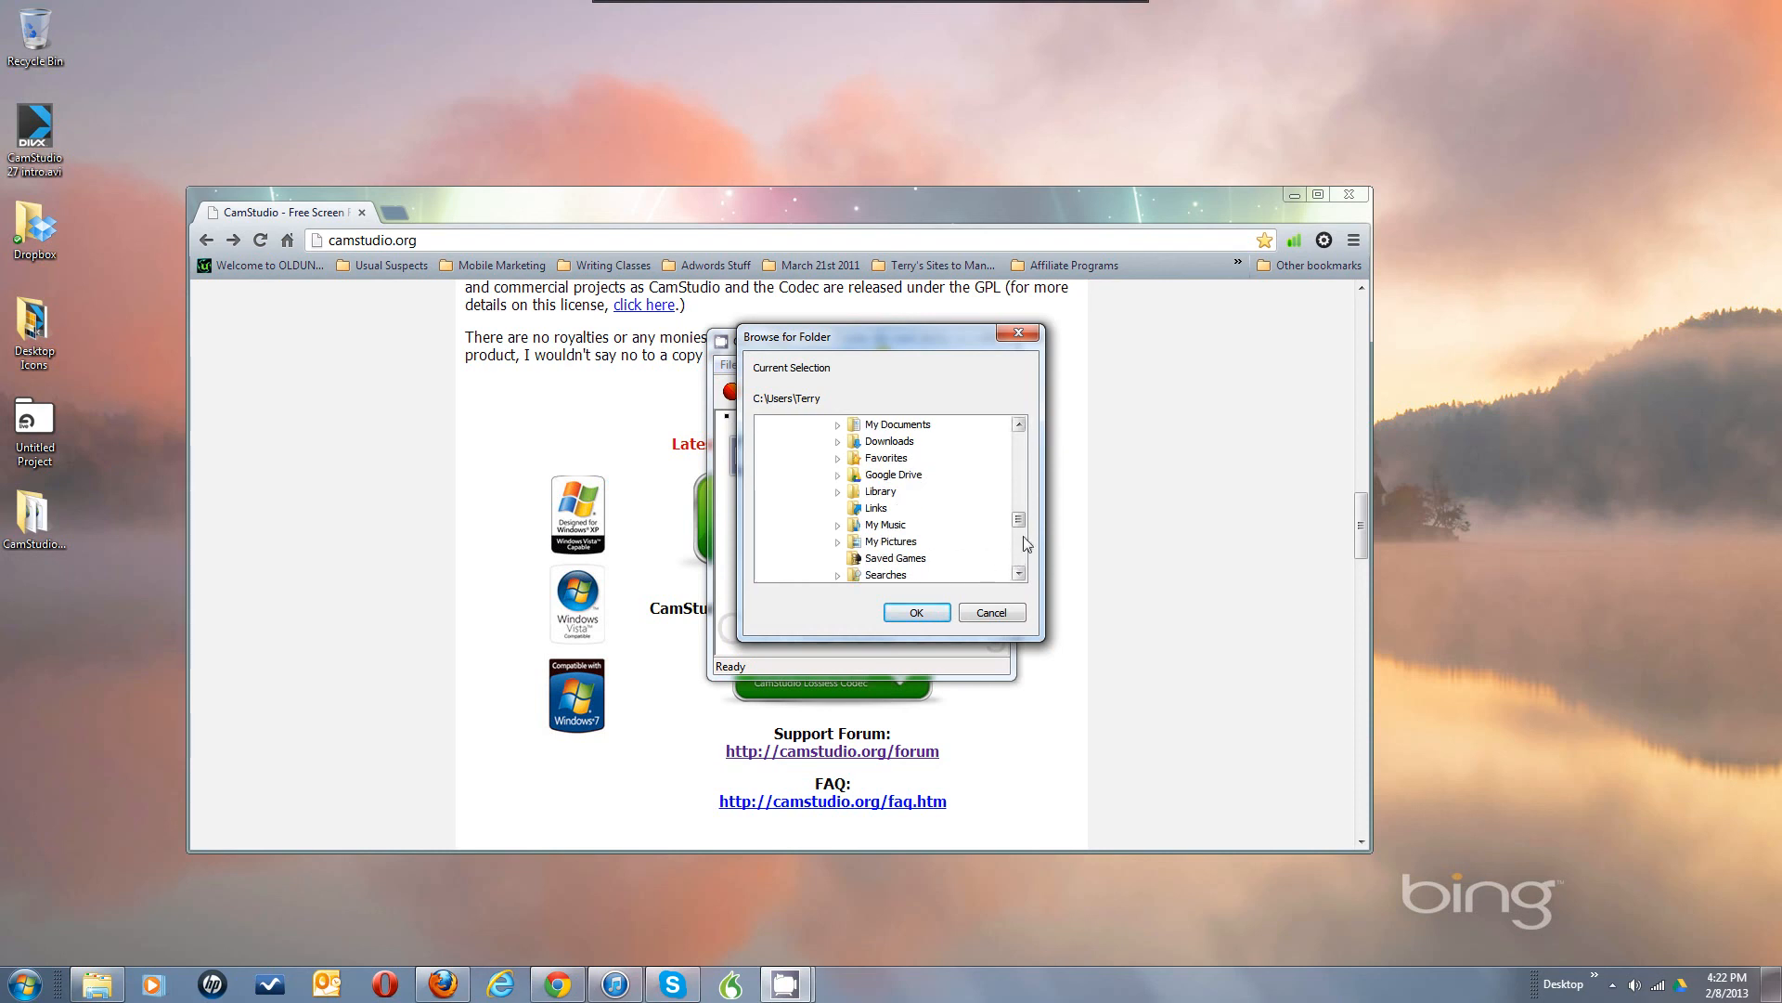
left_click(1022, 539)
double_click(895, 475)
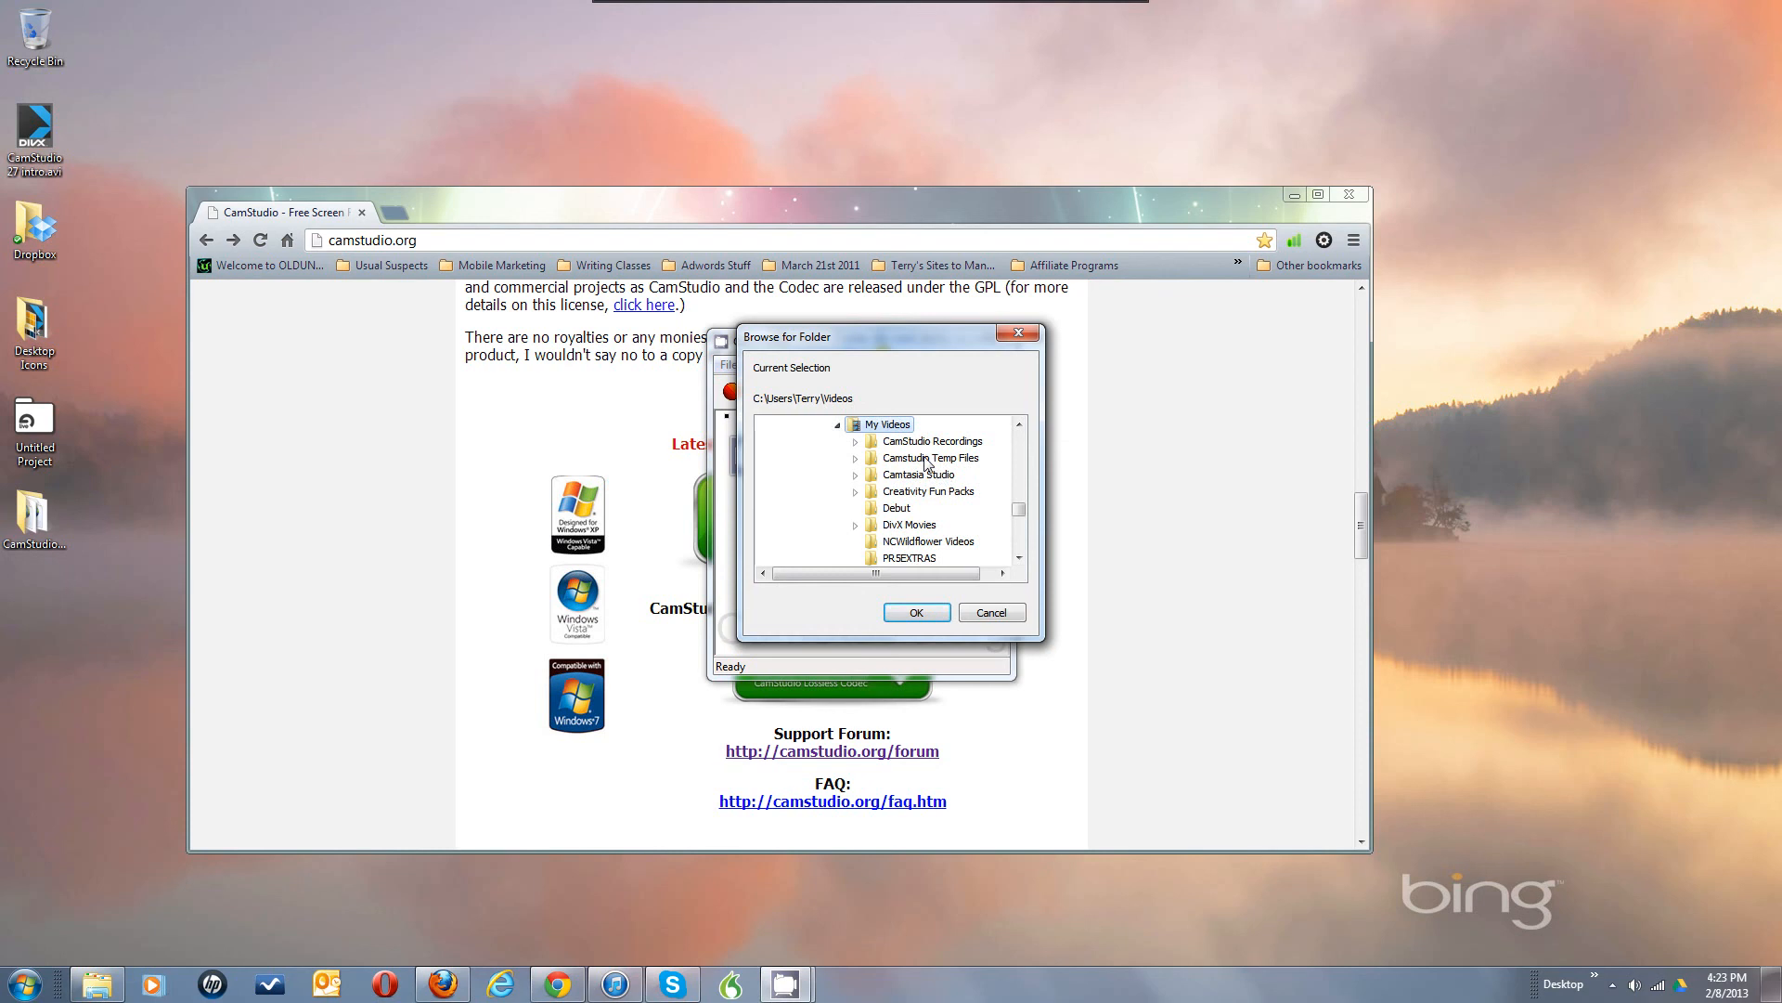
left_click(926, 459)
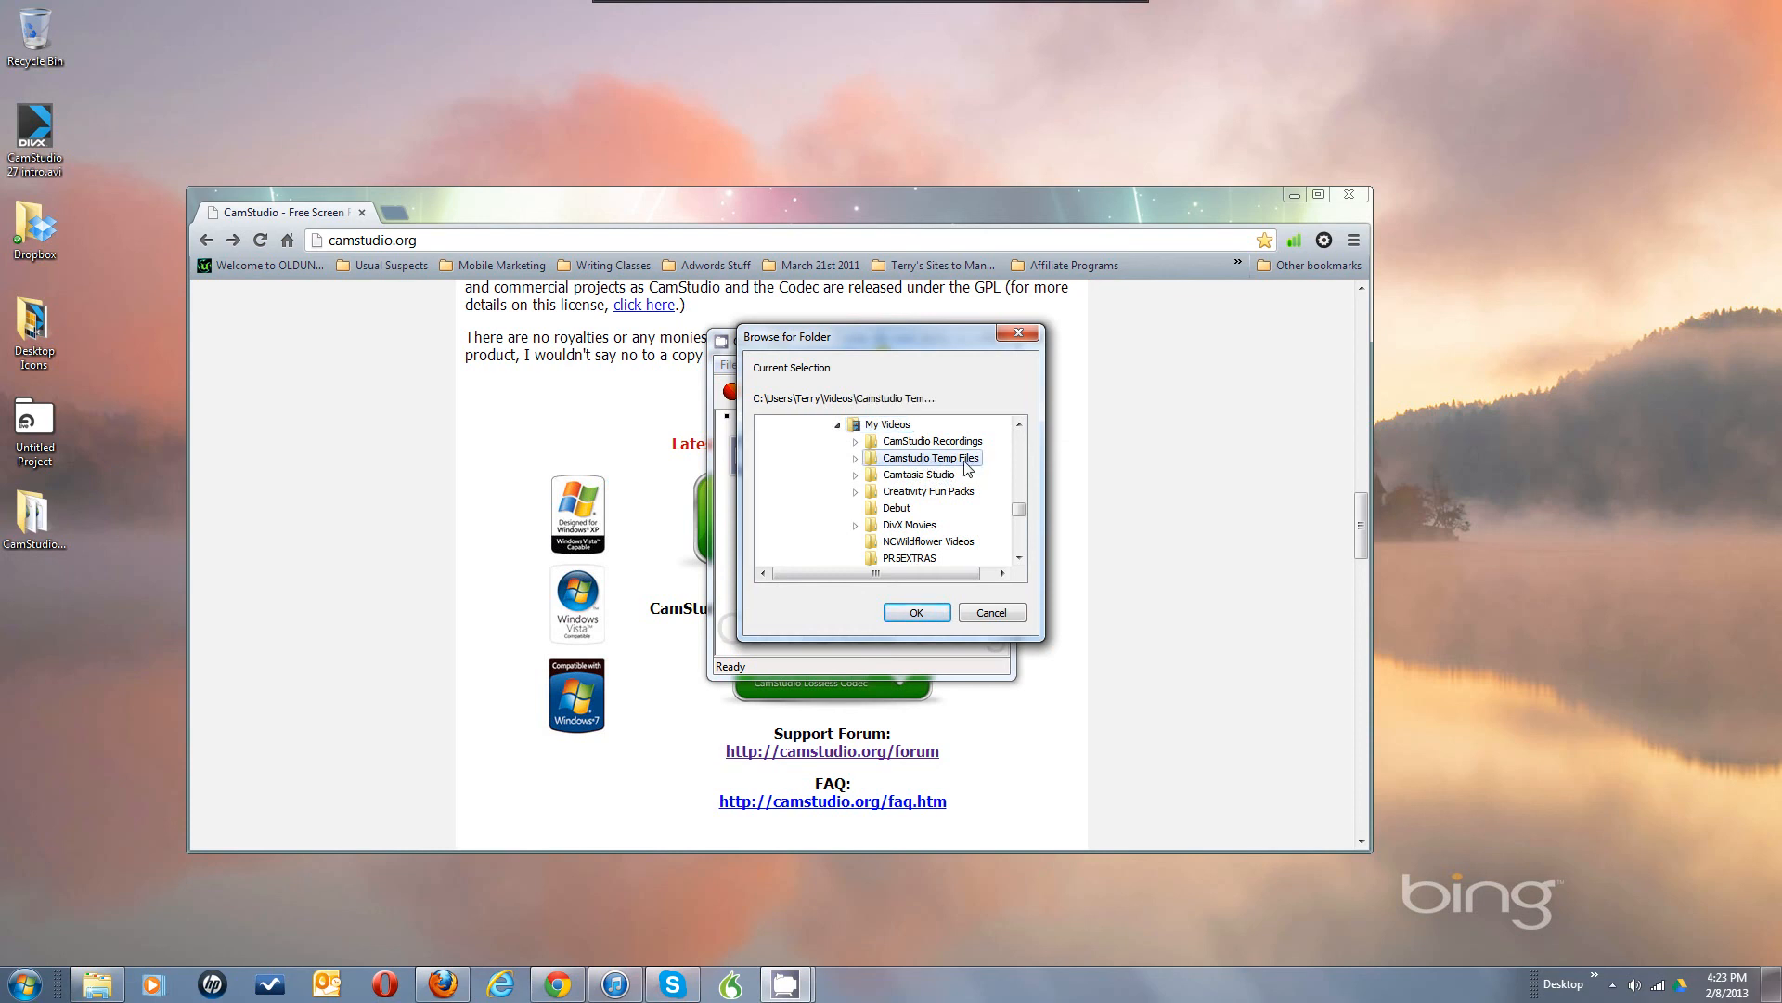
double_click(965, 460)
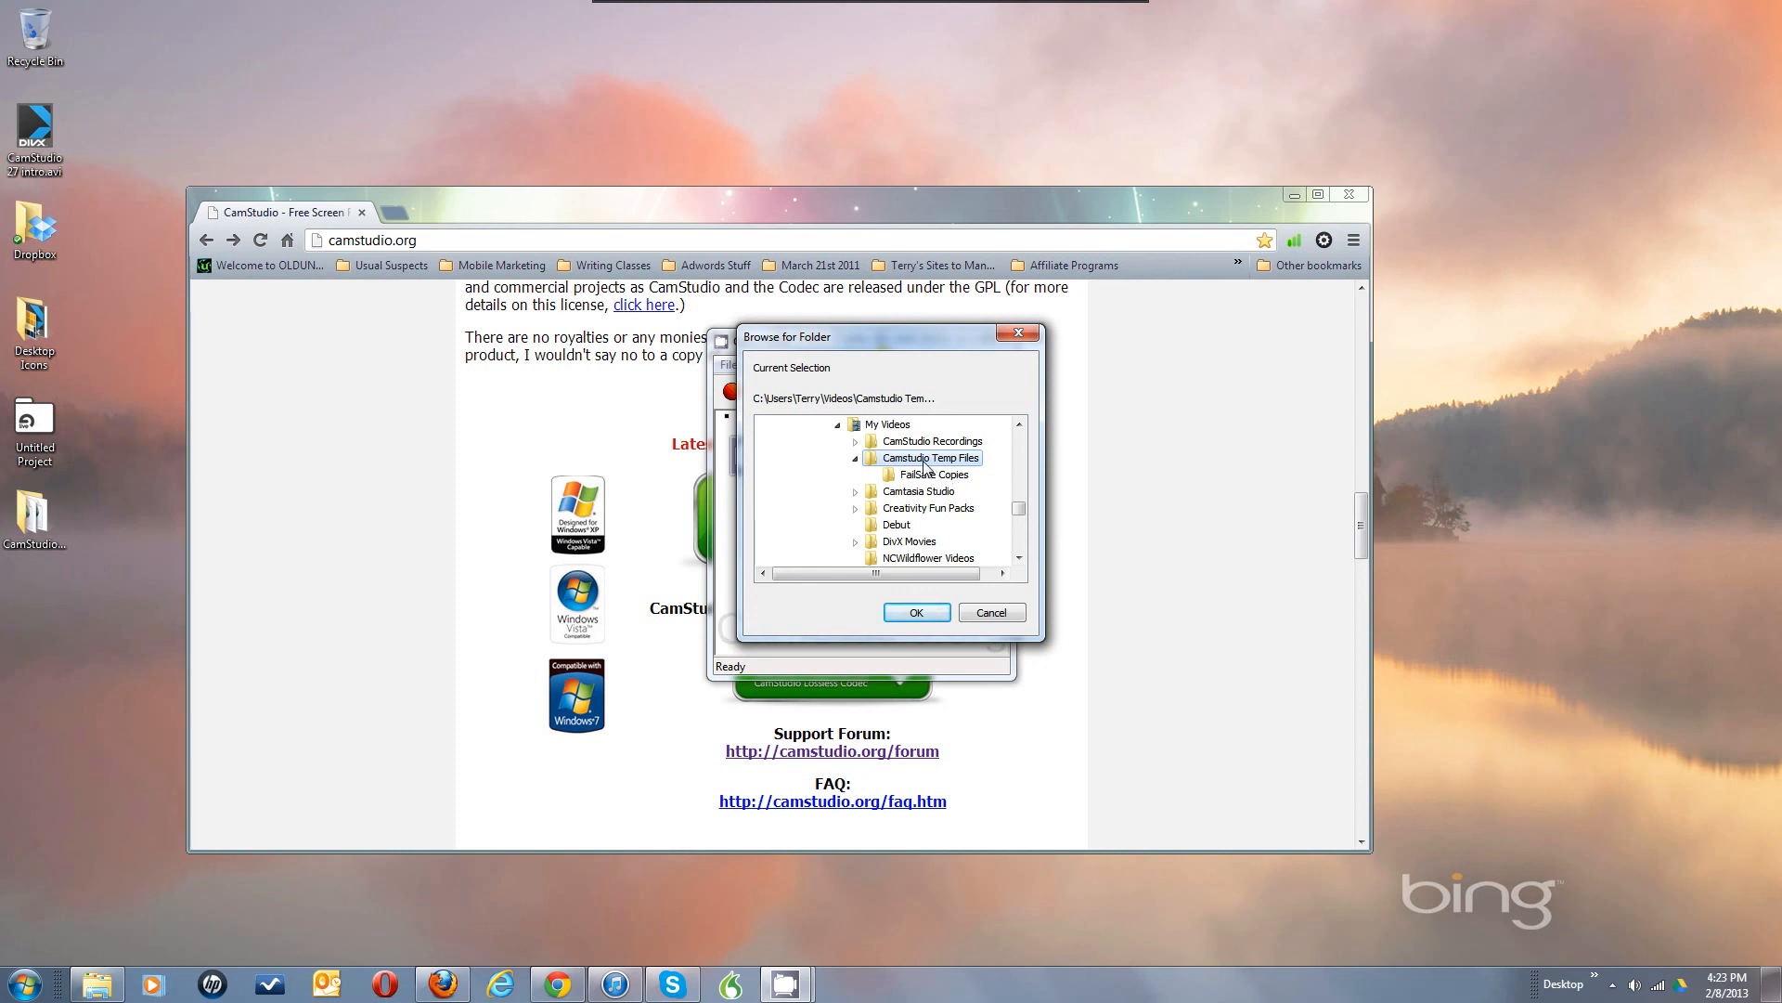
left_click(917, 613)
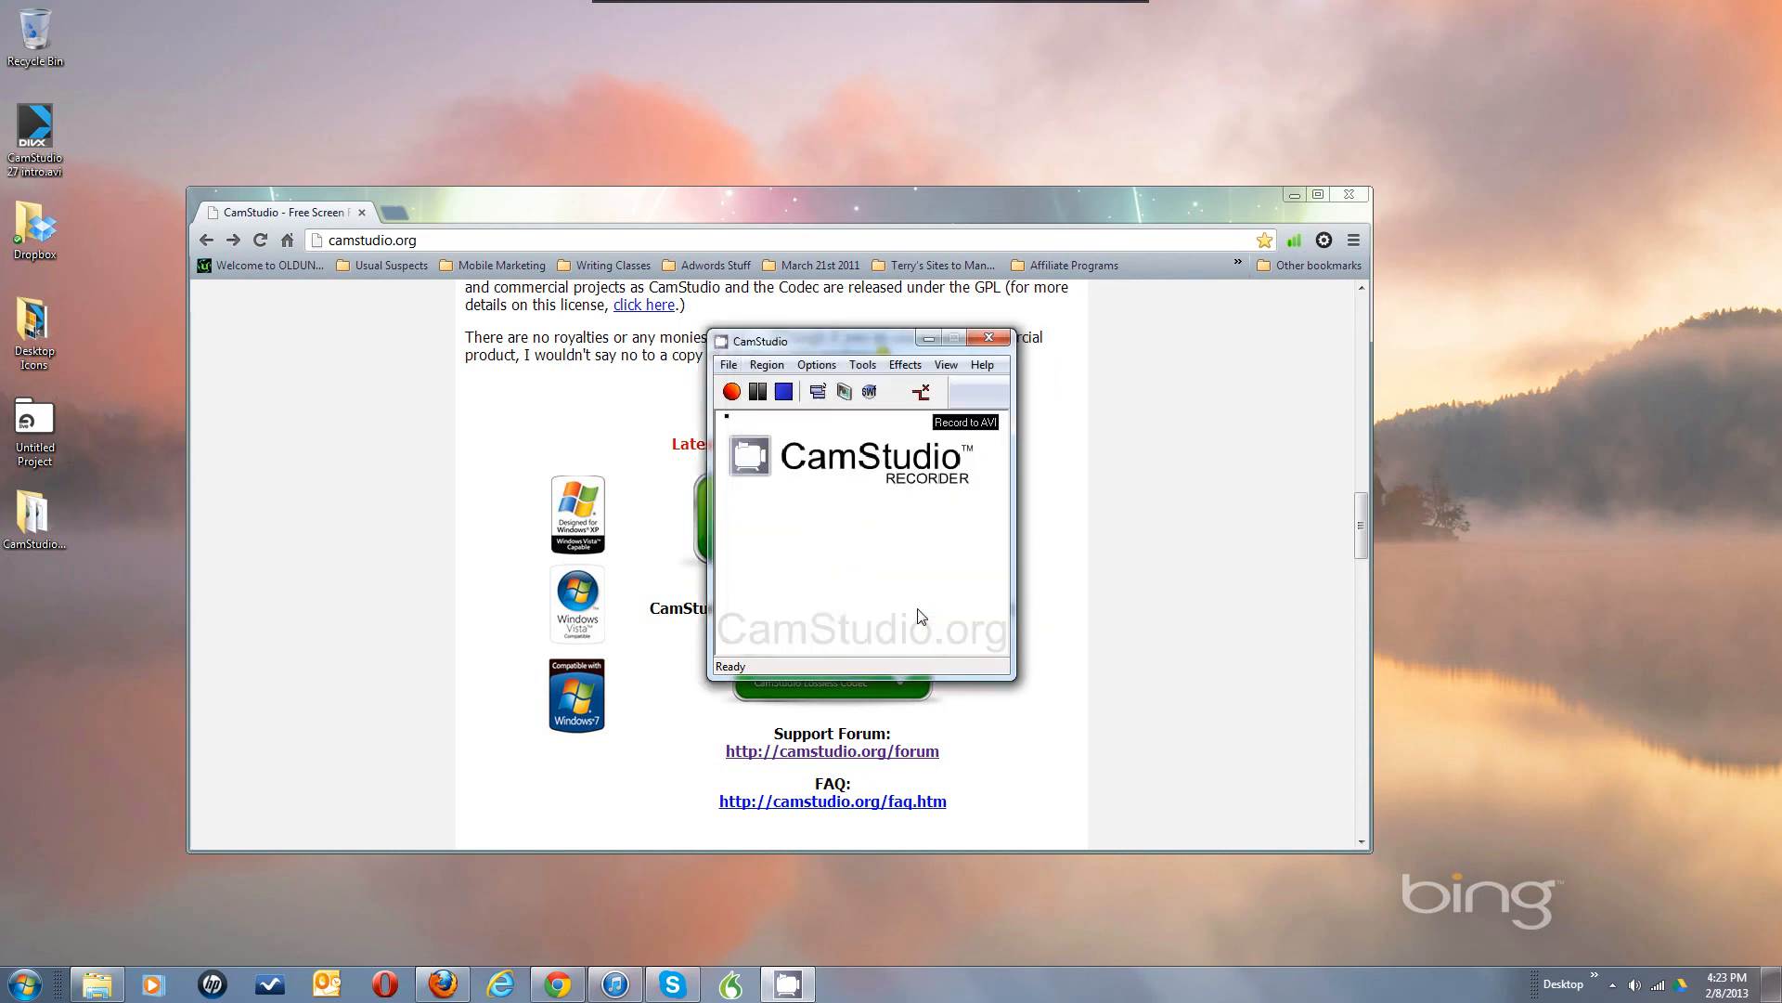
Step: Check the recording thread priority and AVI file naming choices in the program options
left_click(821, 370)
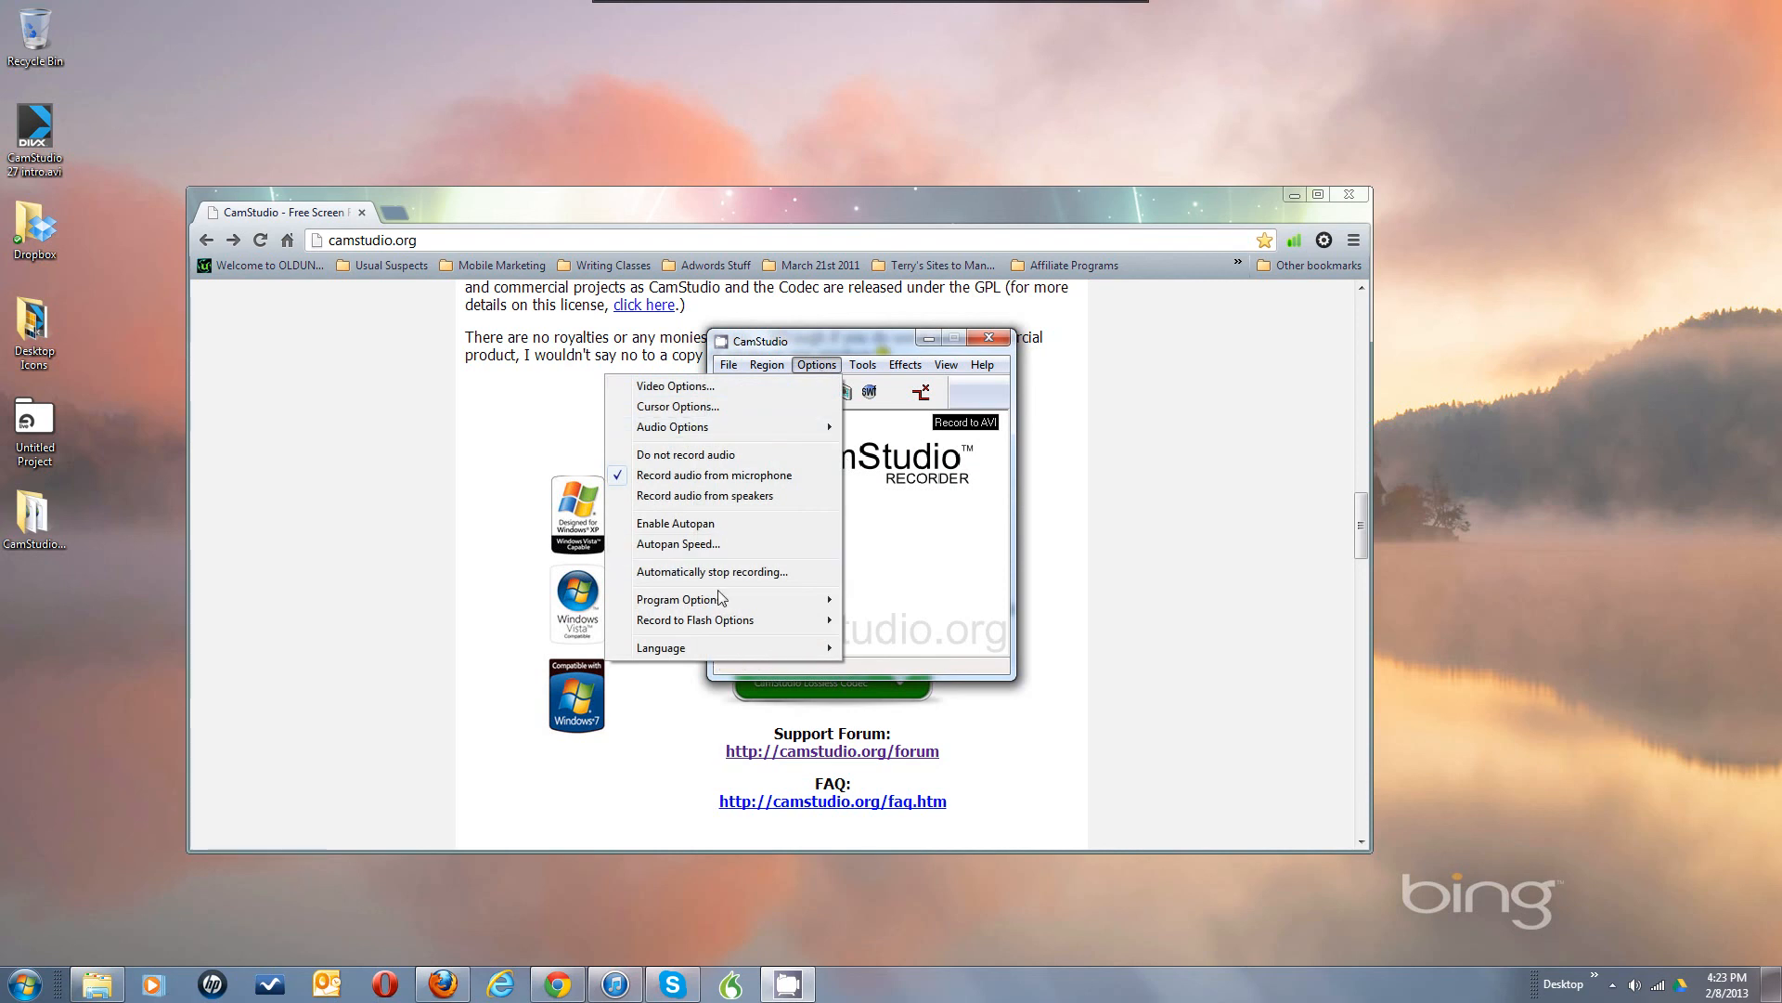
mouse_move(714, 604)
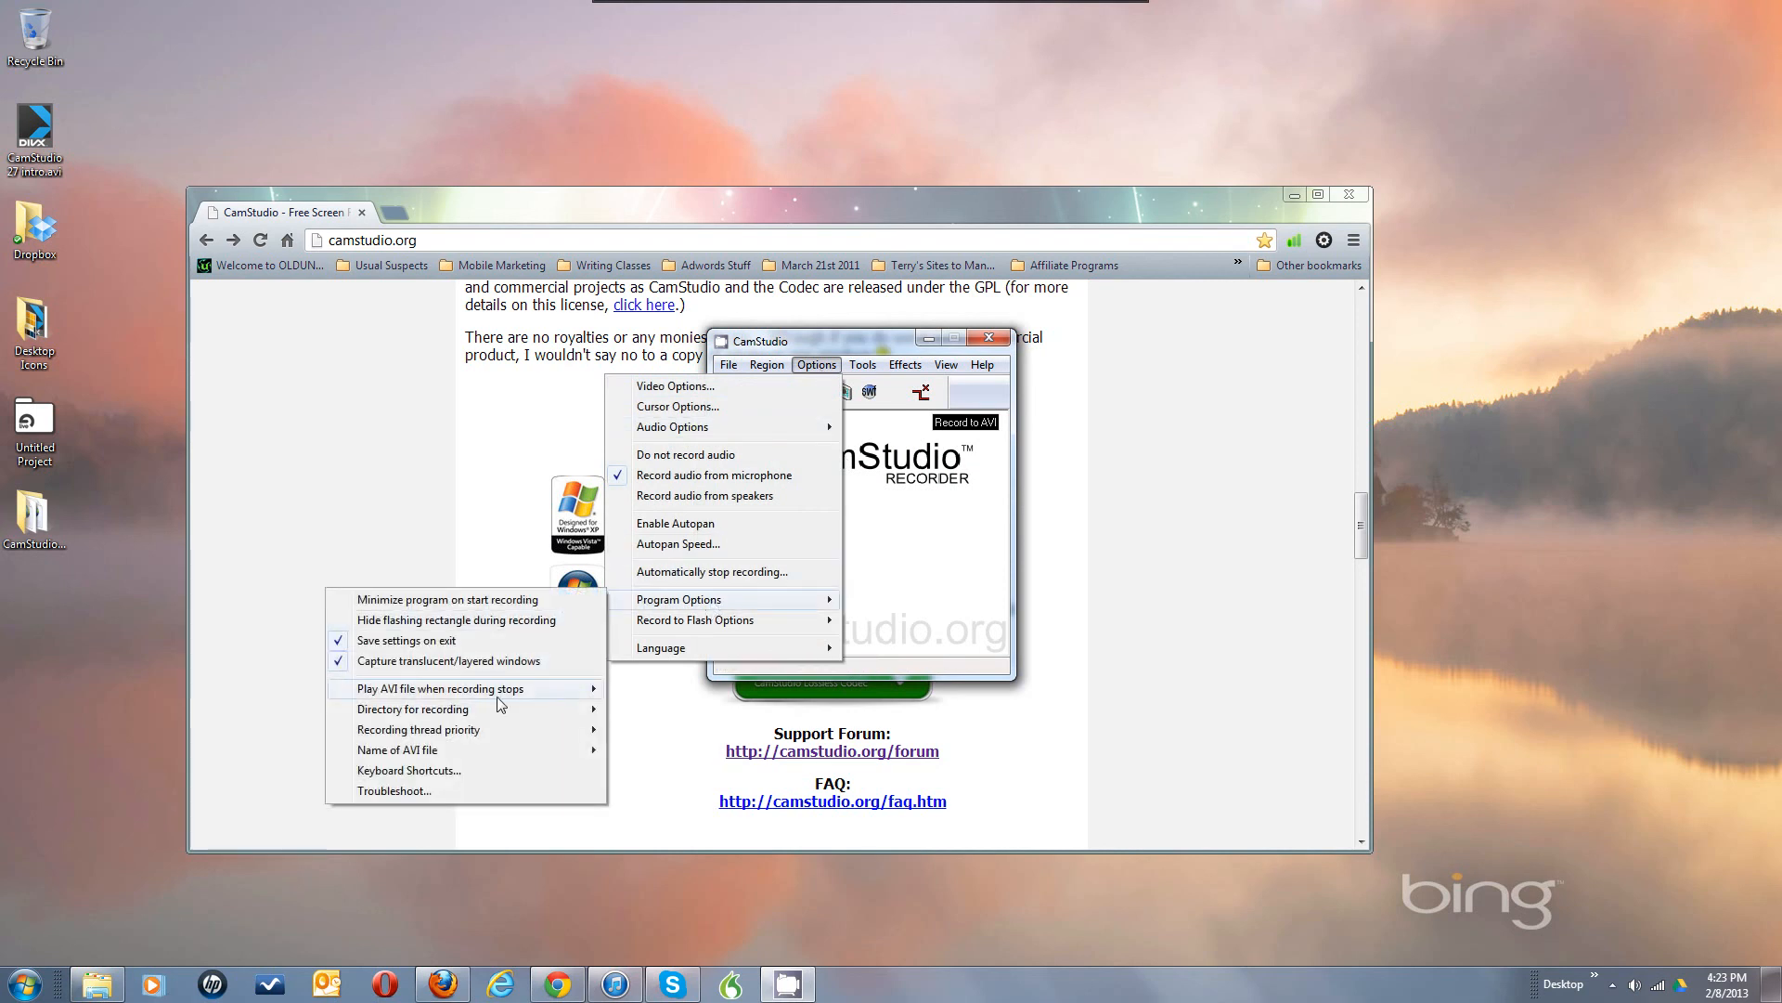
mouse_move(495, 715)
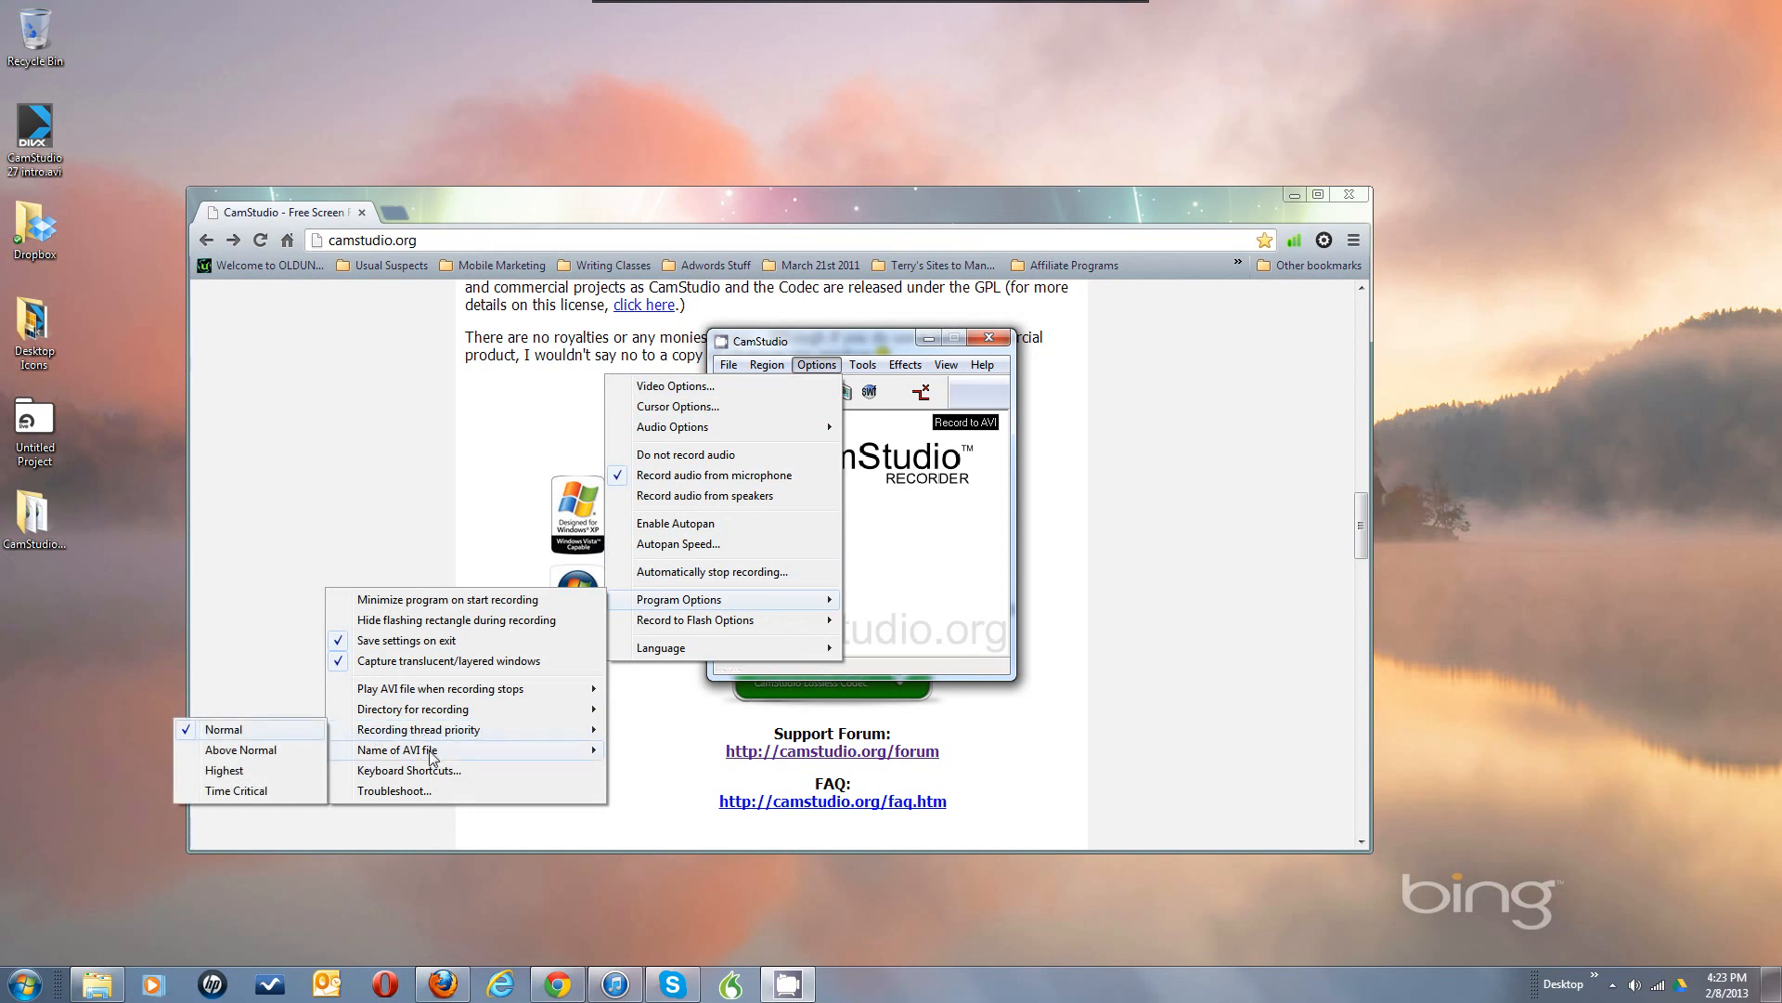
mouse_move(432, 757)
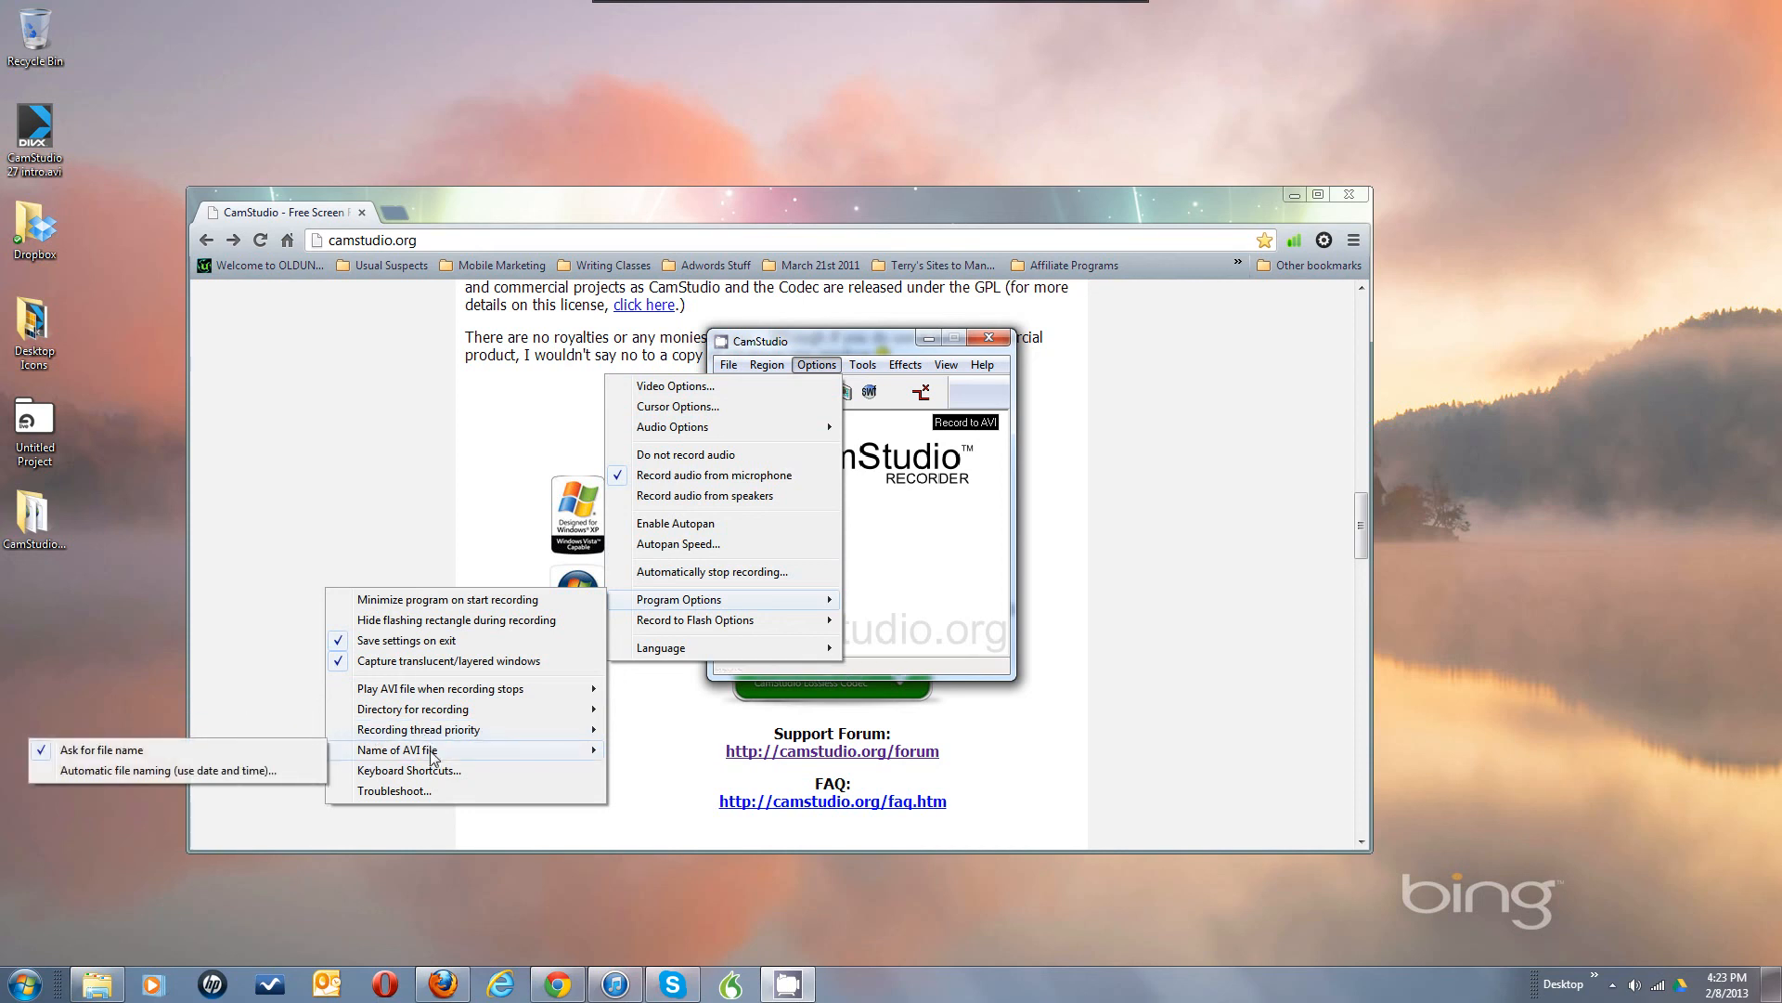
left_click(432, 758)
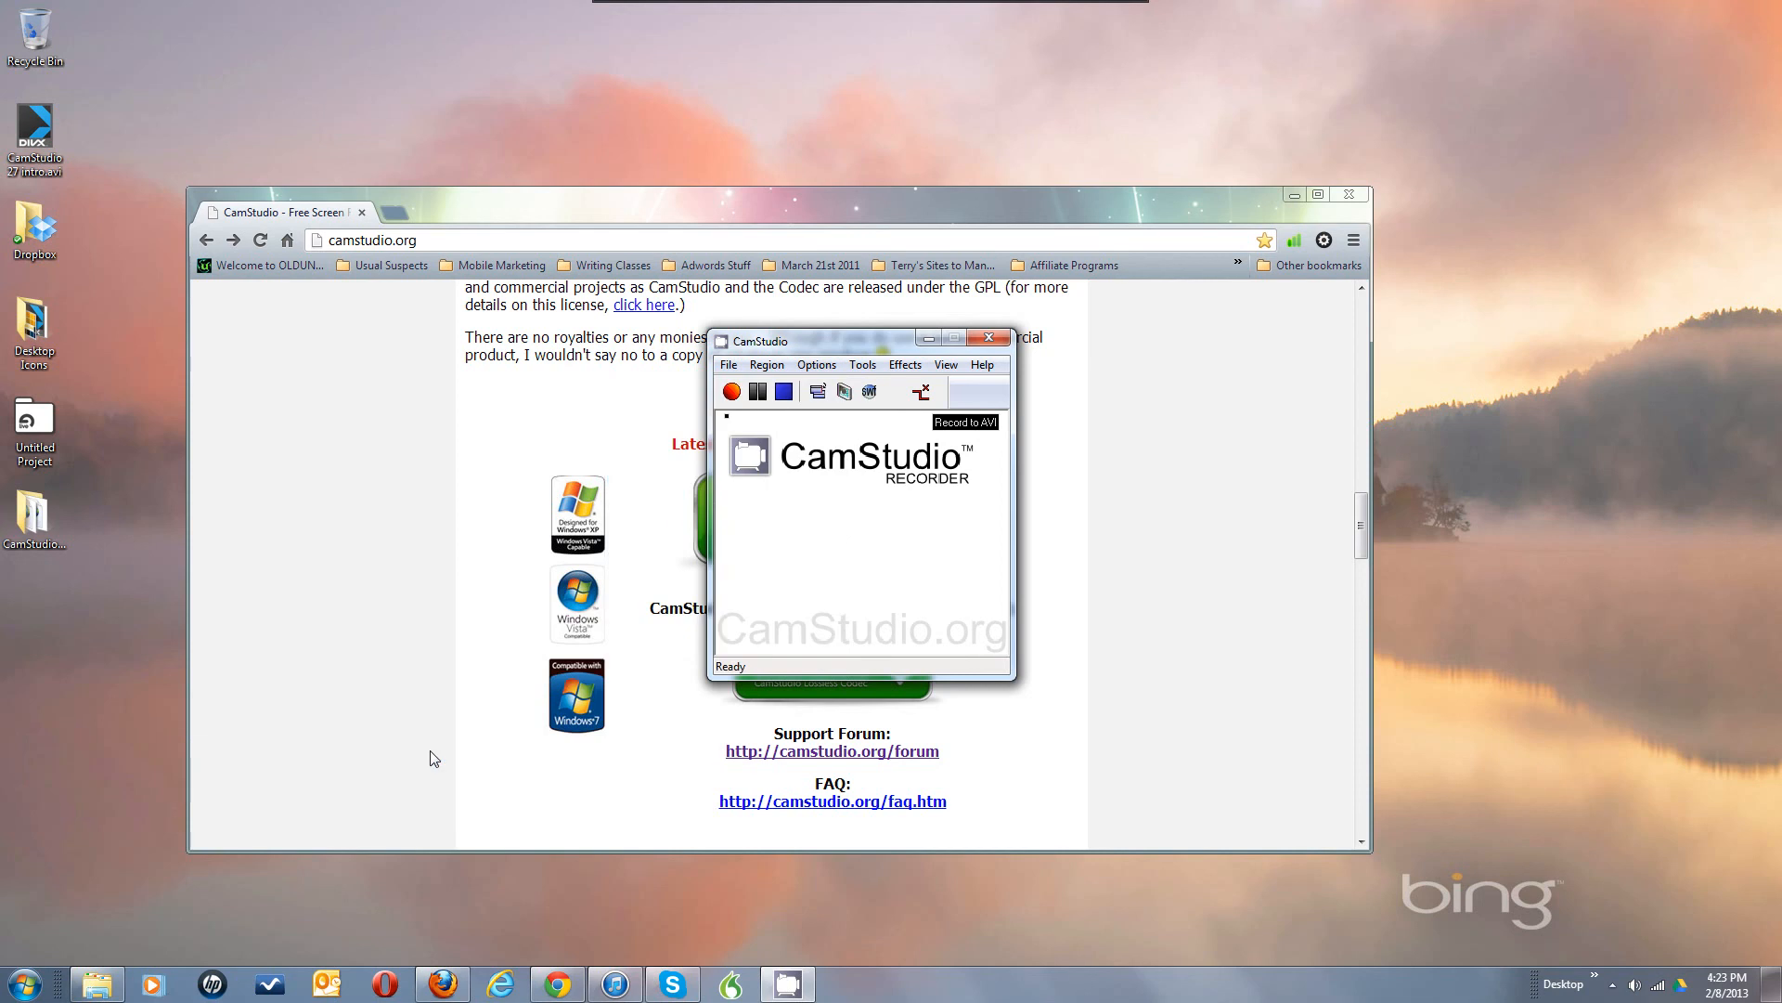
Step: Review the automatic AVI file naming choice alongside the recording directory setting in the program options
left_click(818, 370)
left_click(819, 370)
left_click(820, 371)
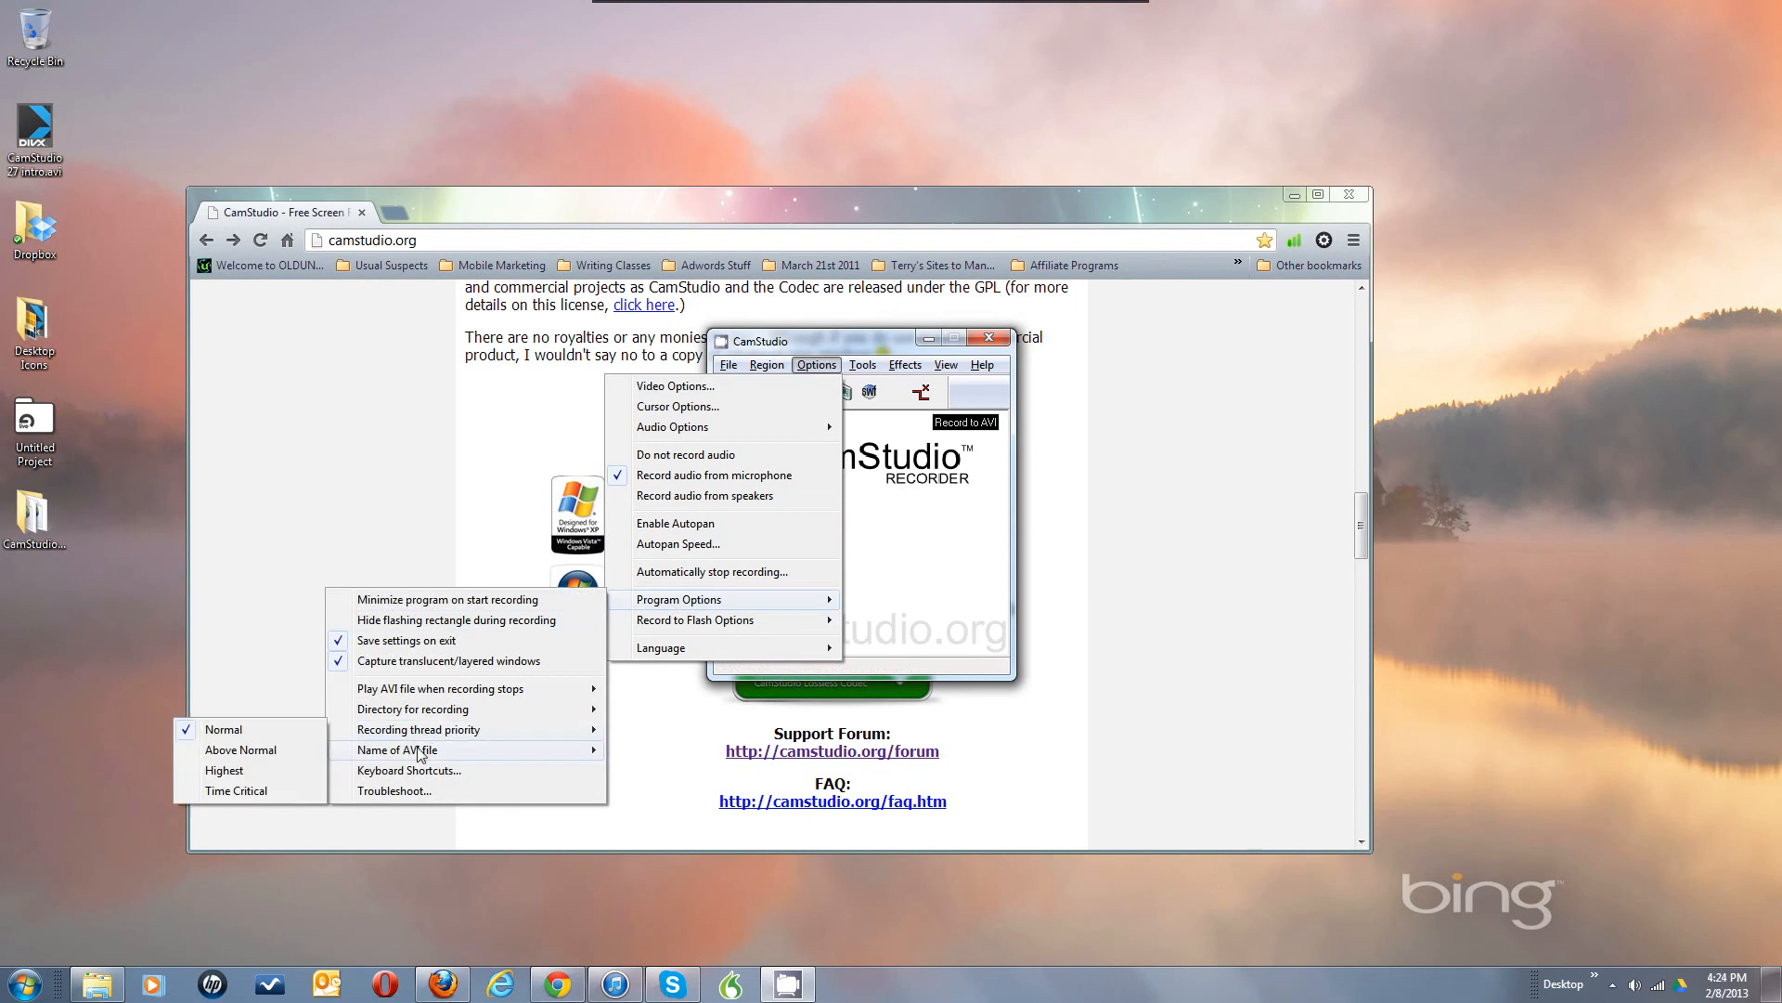
mouse_move(422, 750)
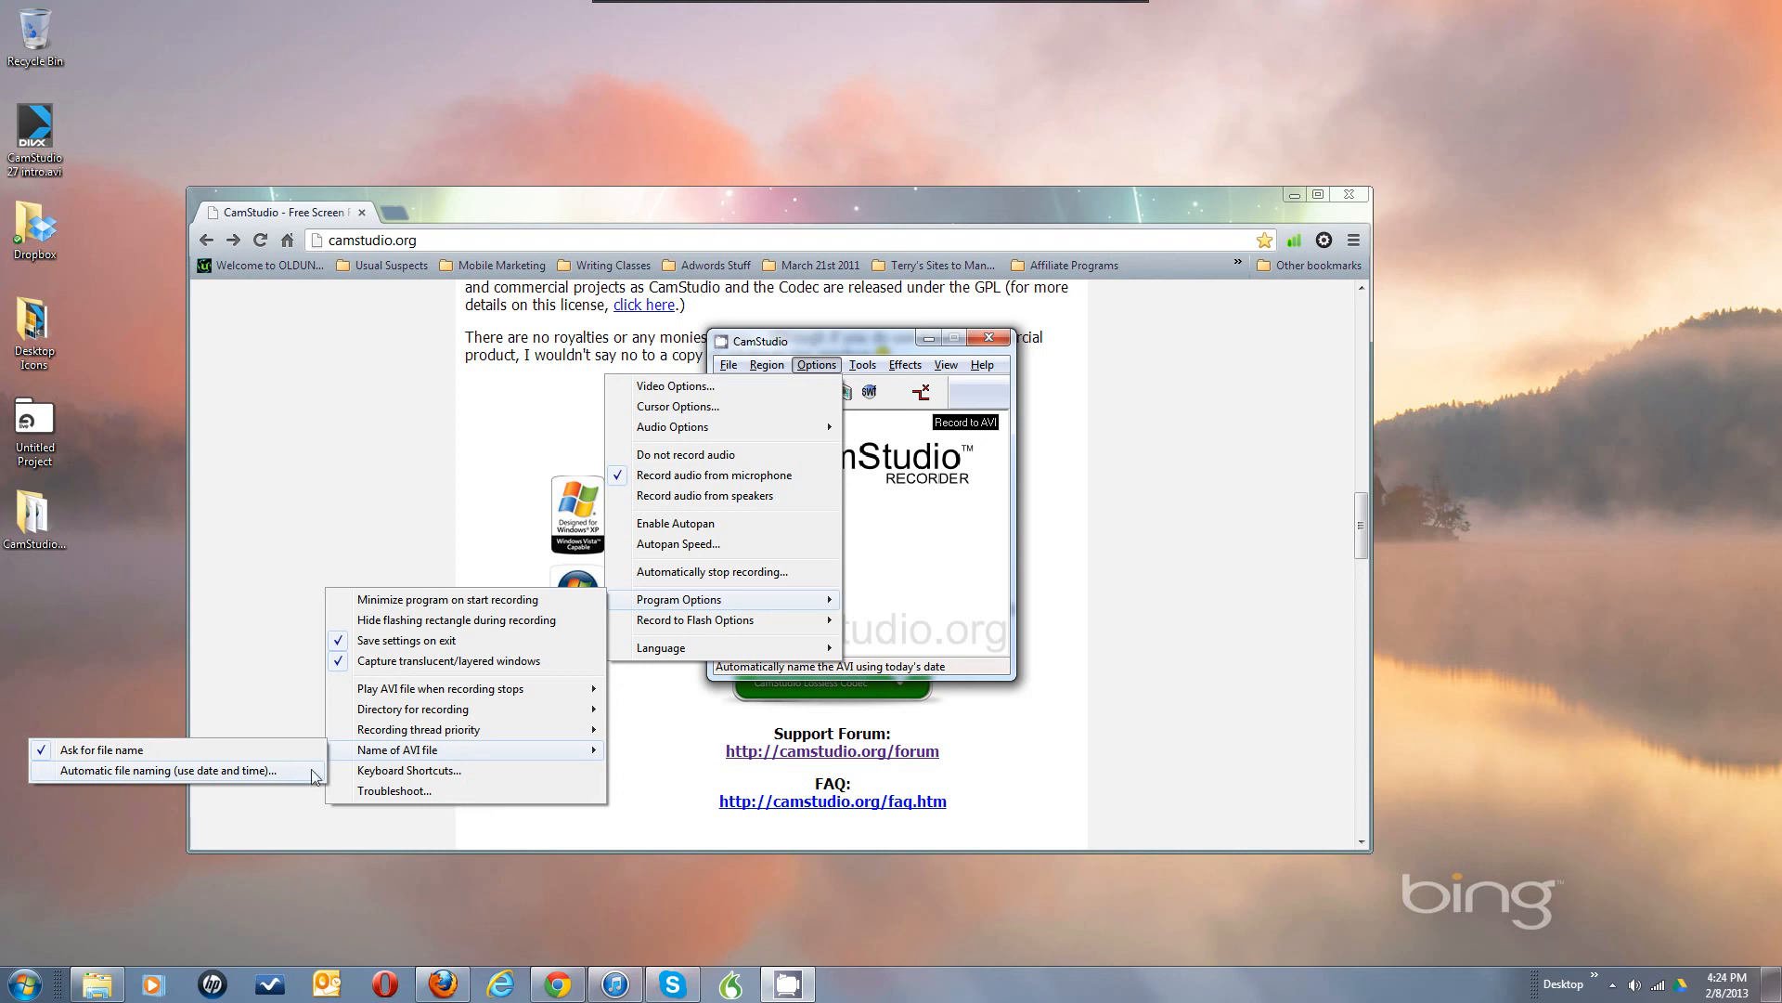
mouse_move(443, 713)
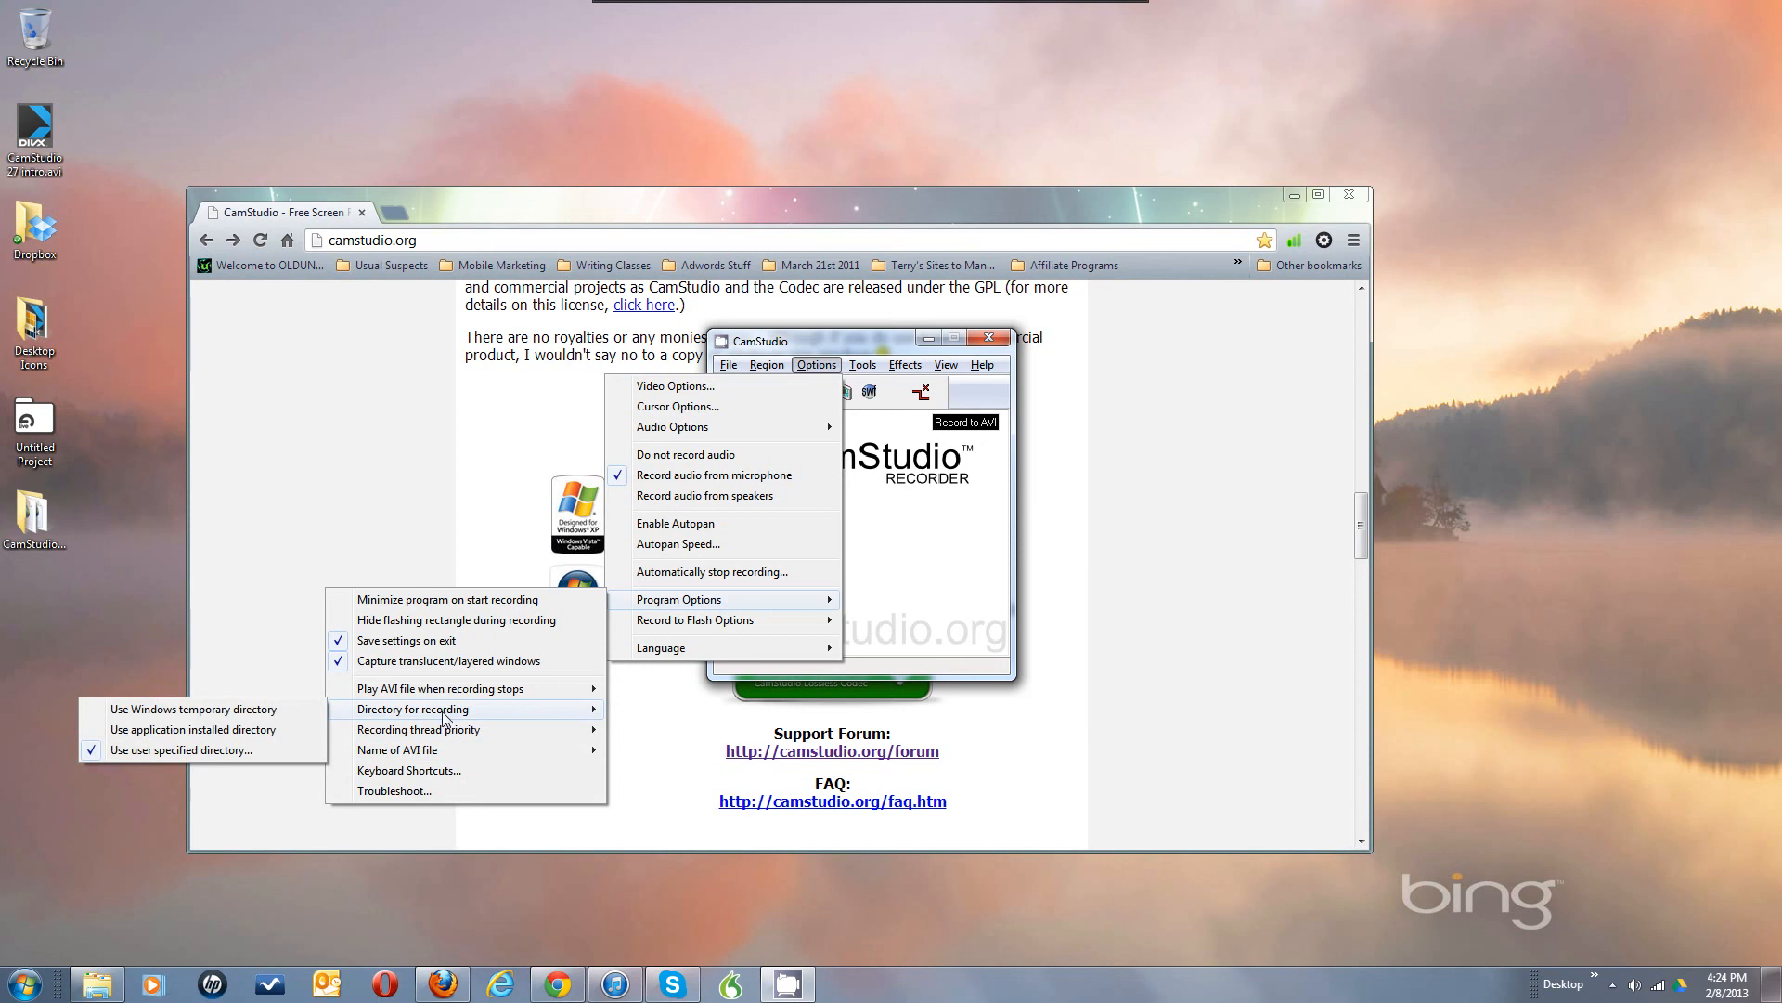
mouse_move(440, 750)
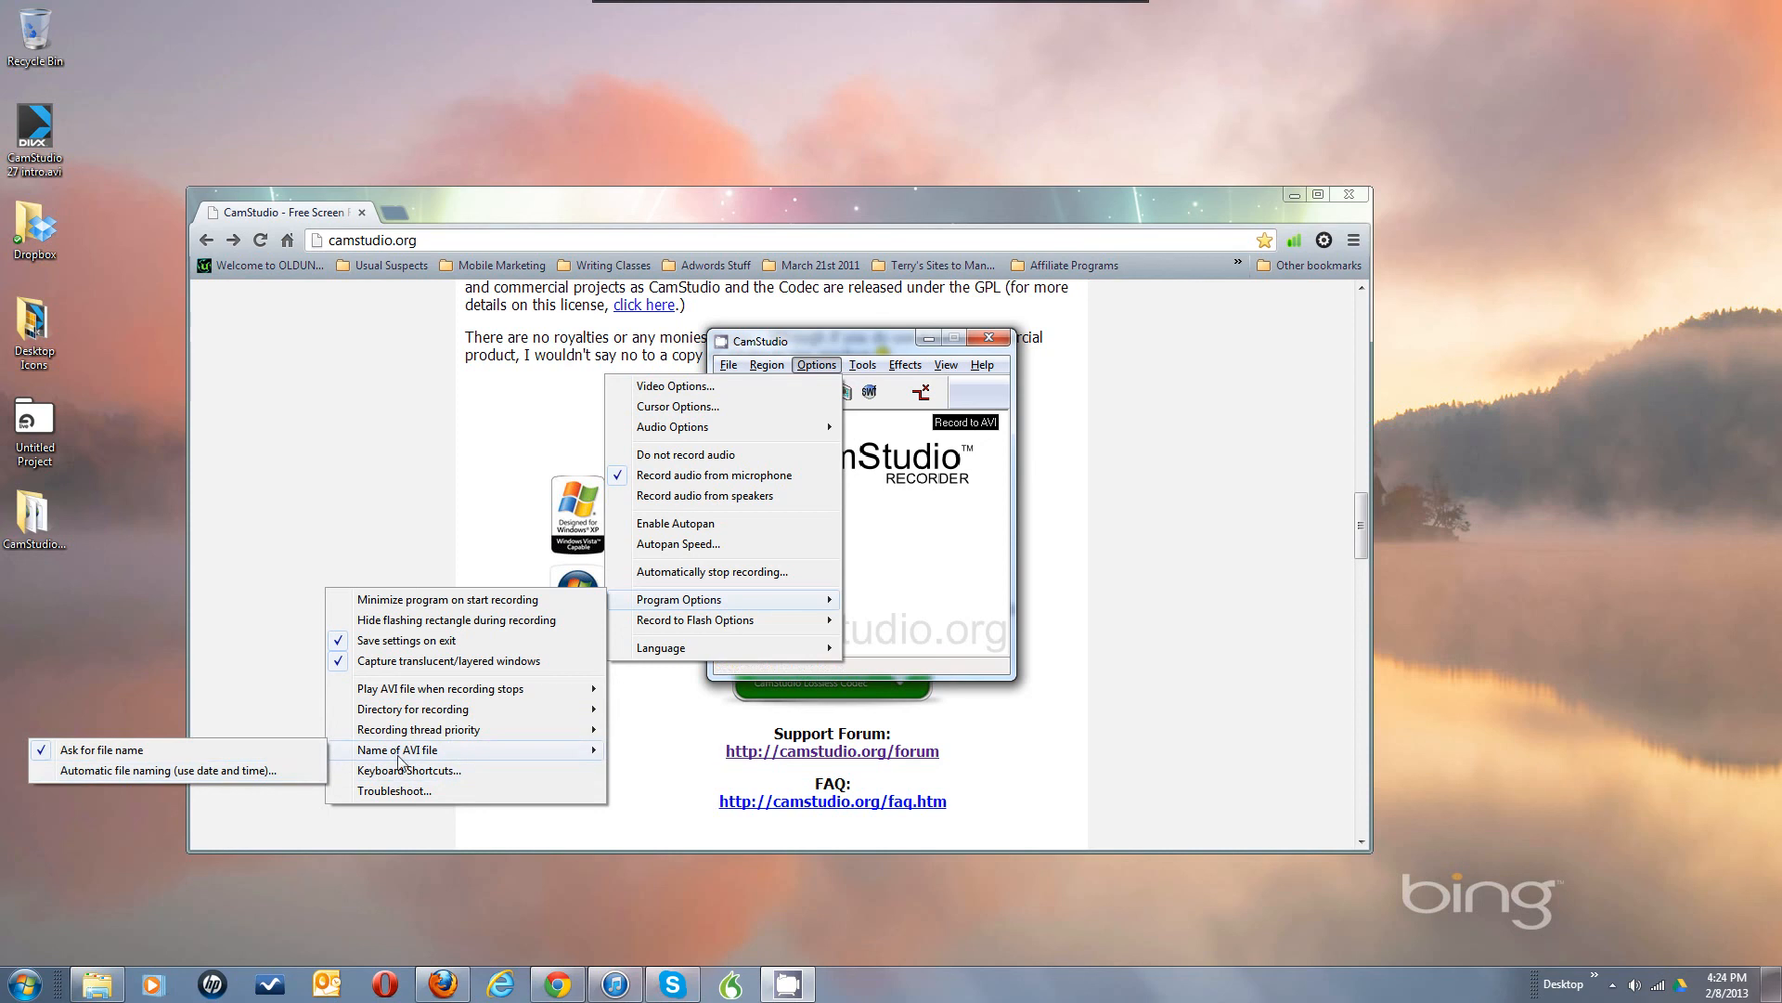
mouse_move(371, 752)
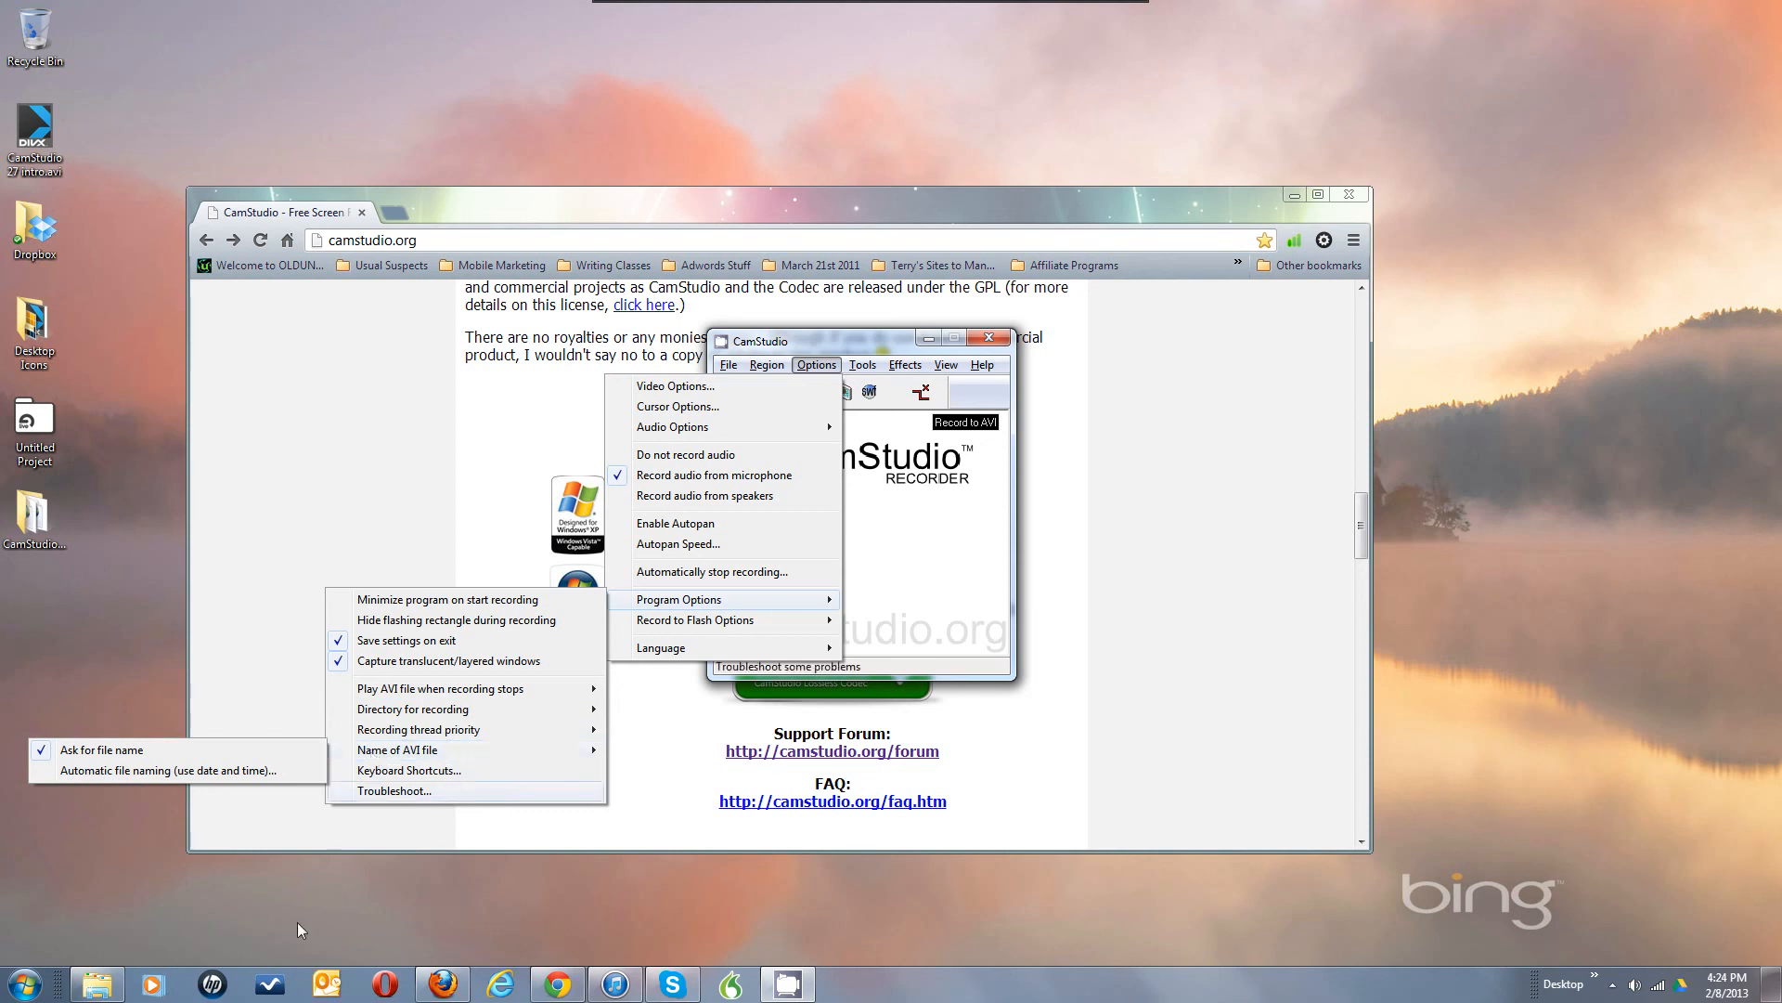
Step: Switch to Windows Explorer and open the Videos folder of CamStudio 2.7 in Program Files (x86) on drive C
left_click(90, 985)
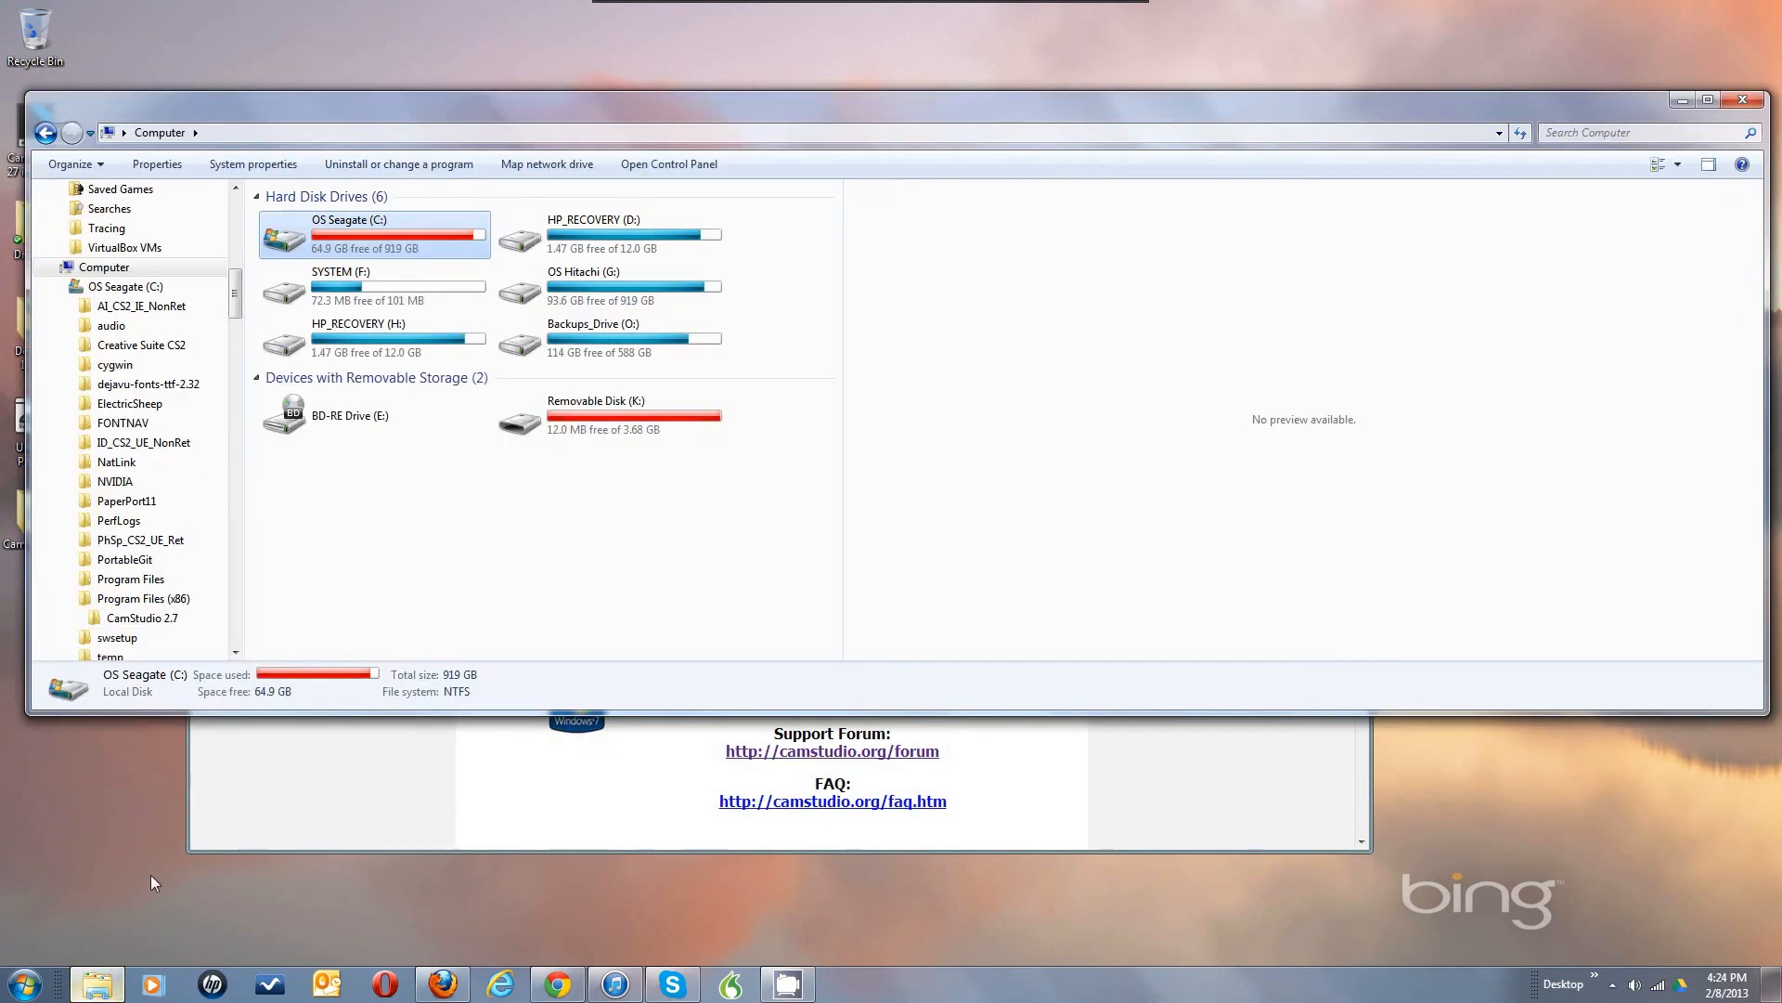
double_click(344, 252)
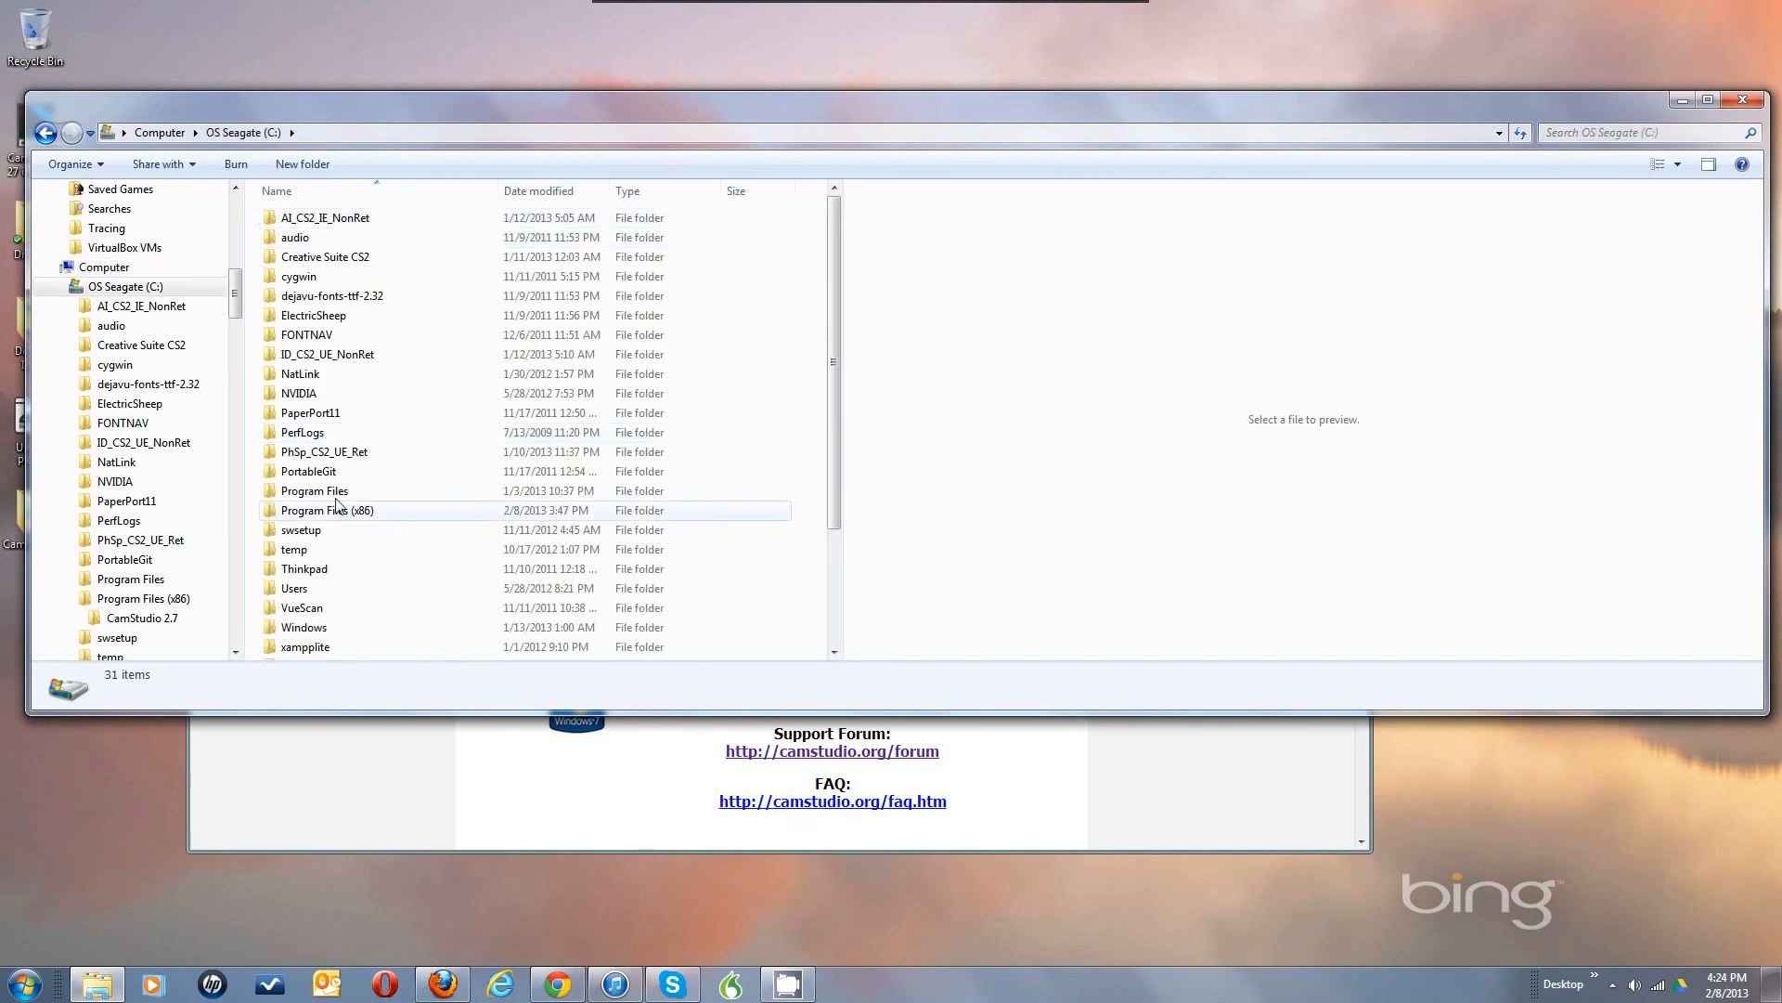
double_click(332, 512)
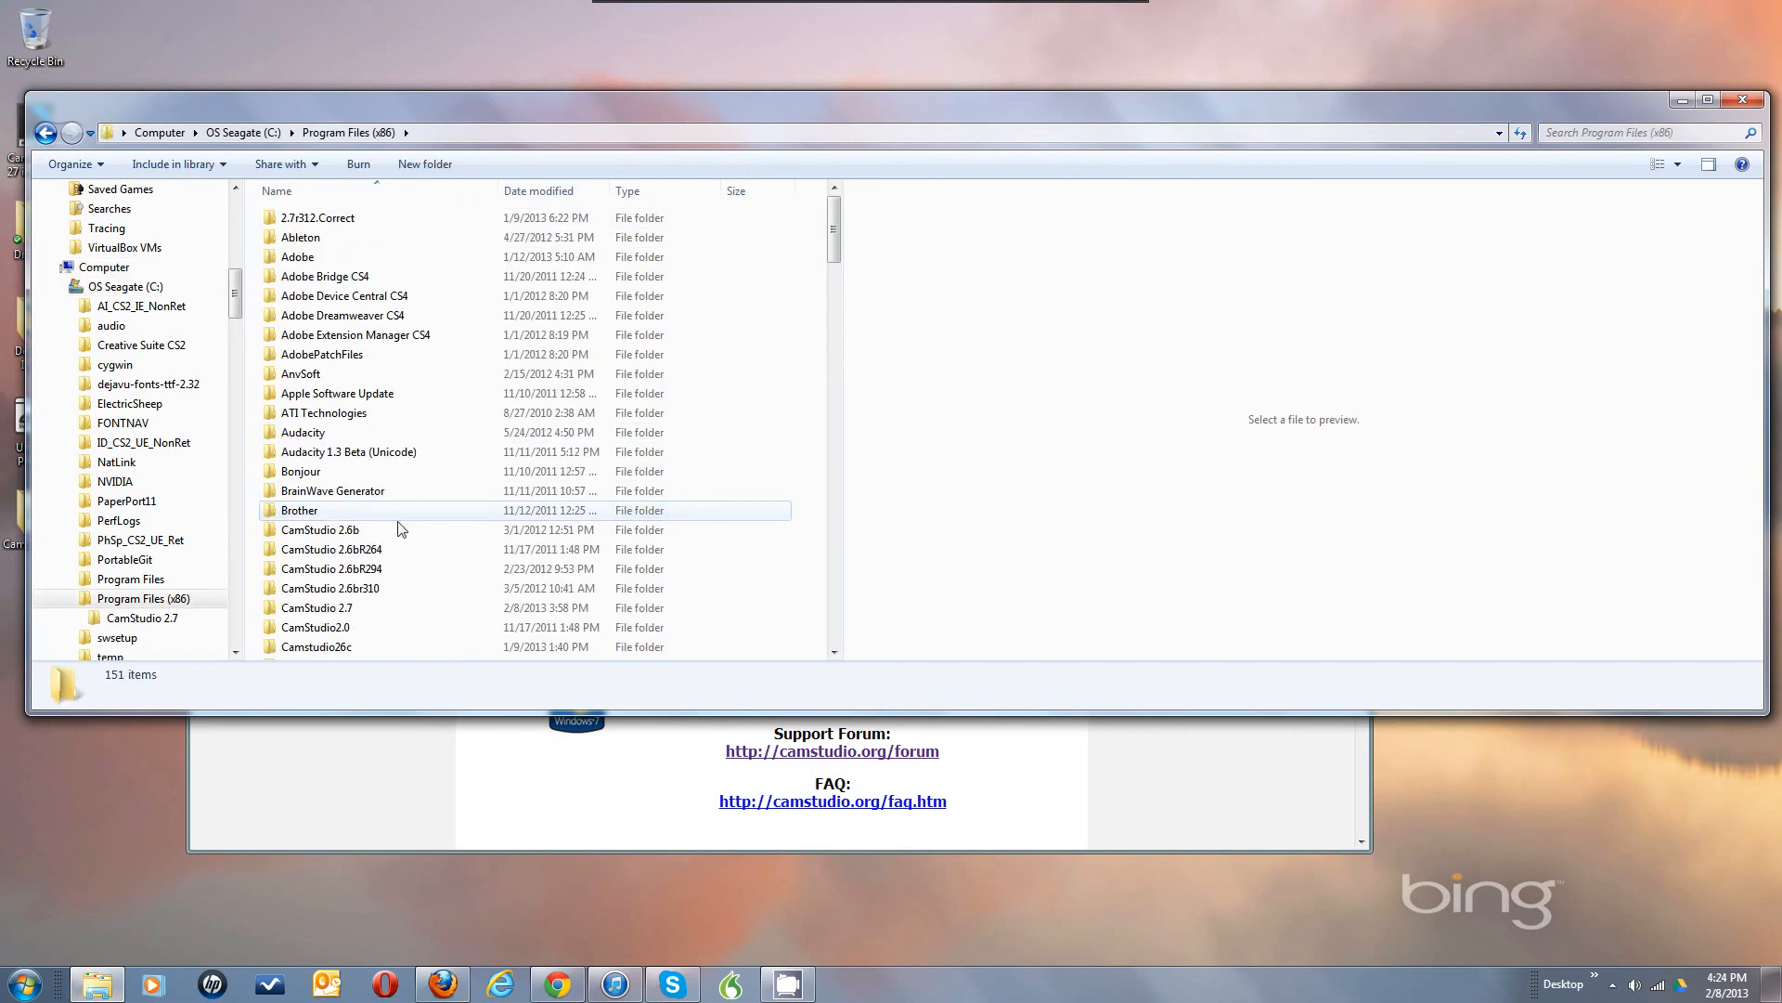
double_click(333, 609)
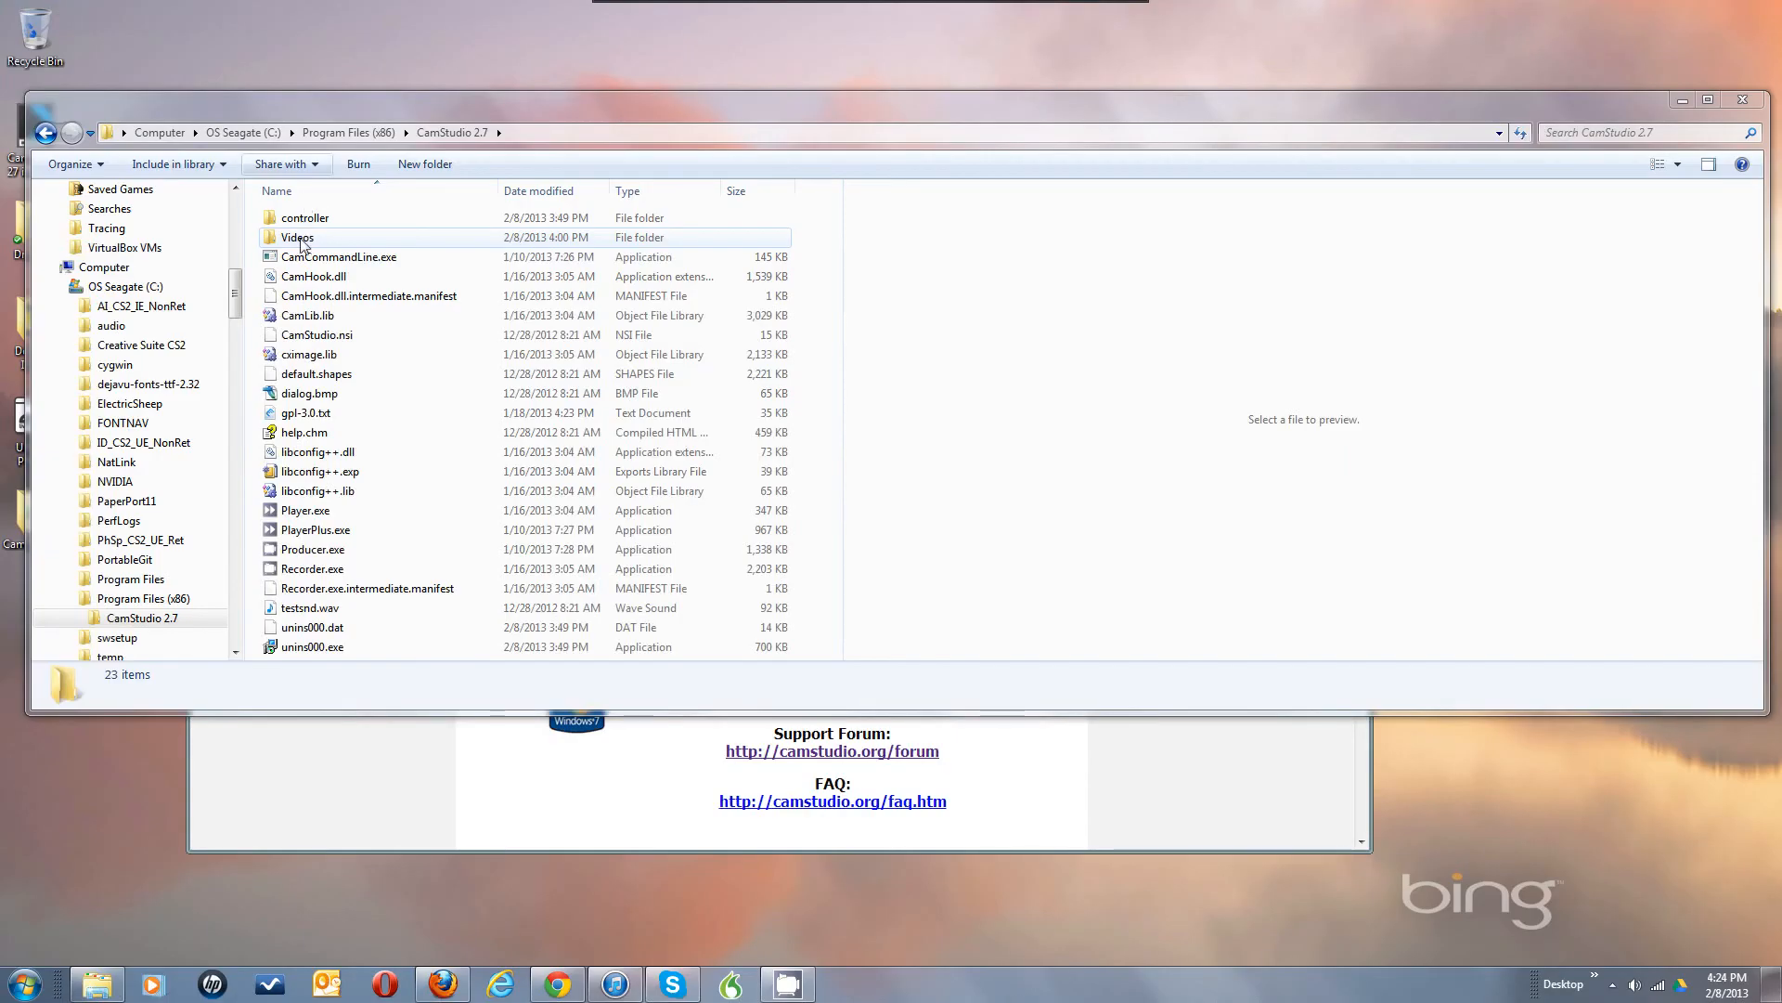
double_click(299, 240)
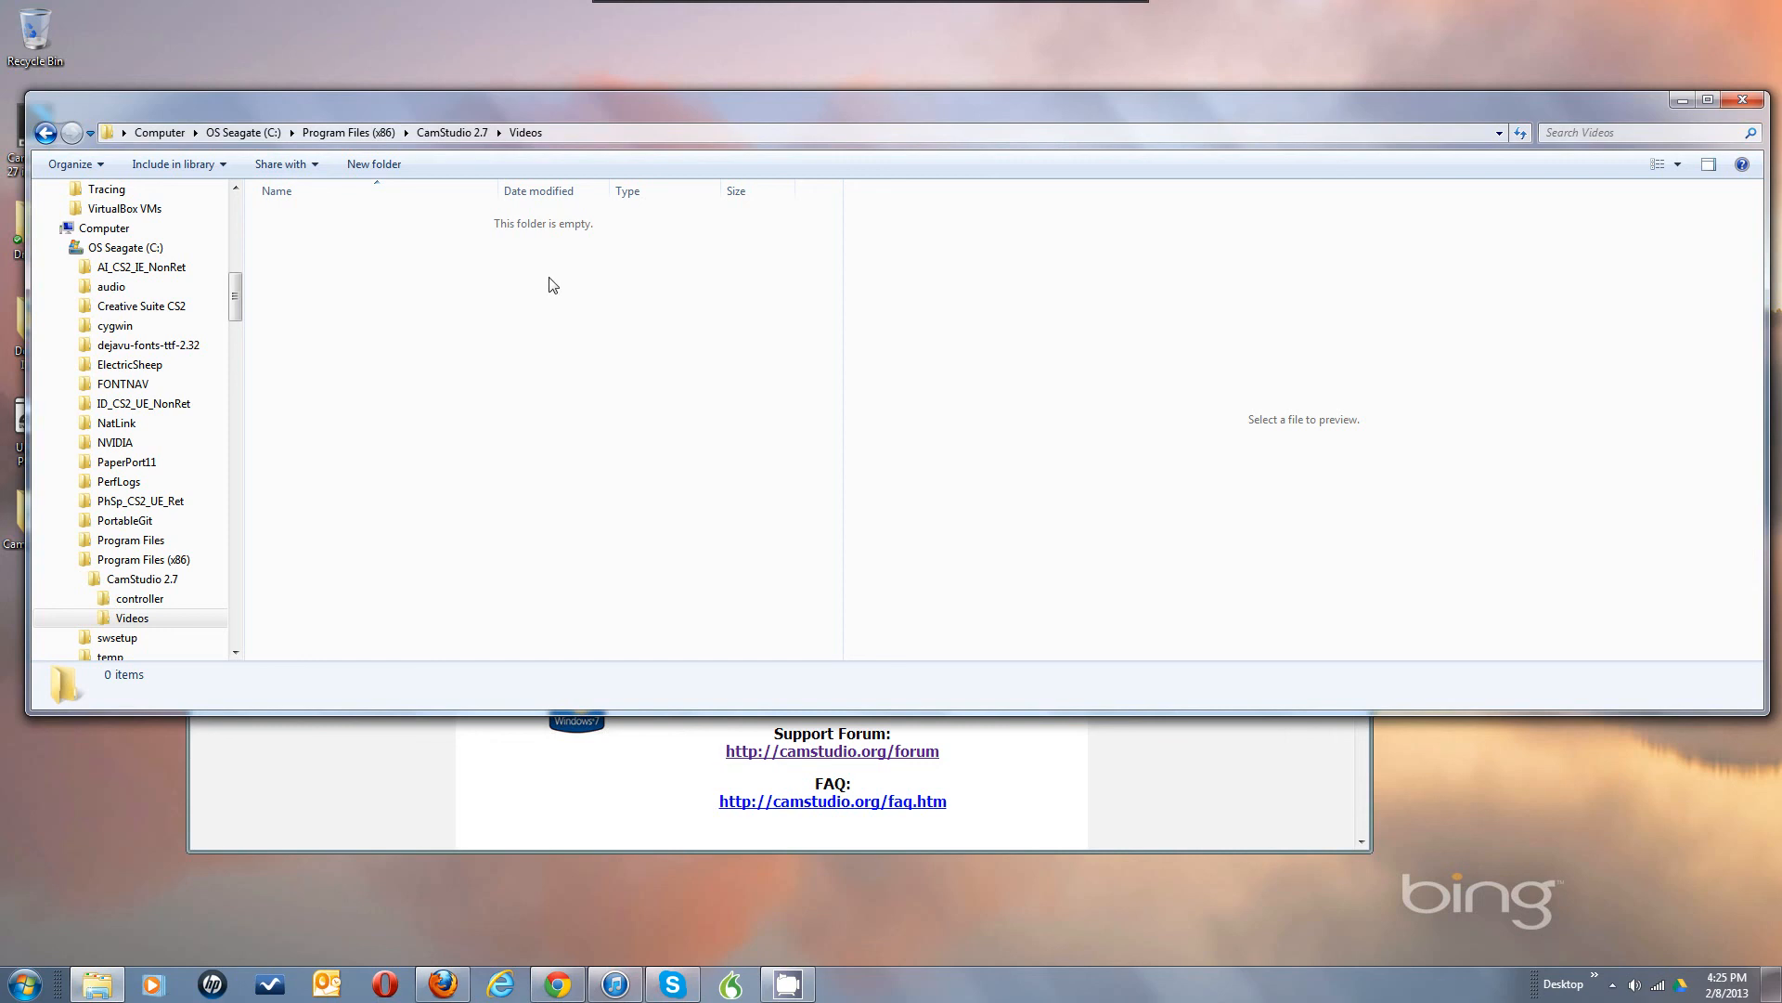
Step: Return to CamStudio and check the recording directory and AVI file name options again, leaving them as set
left_click(785, 988)
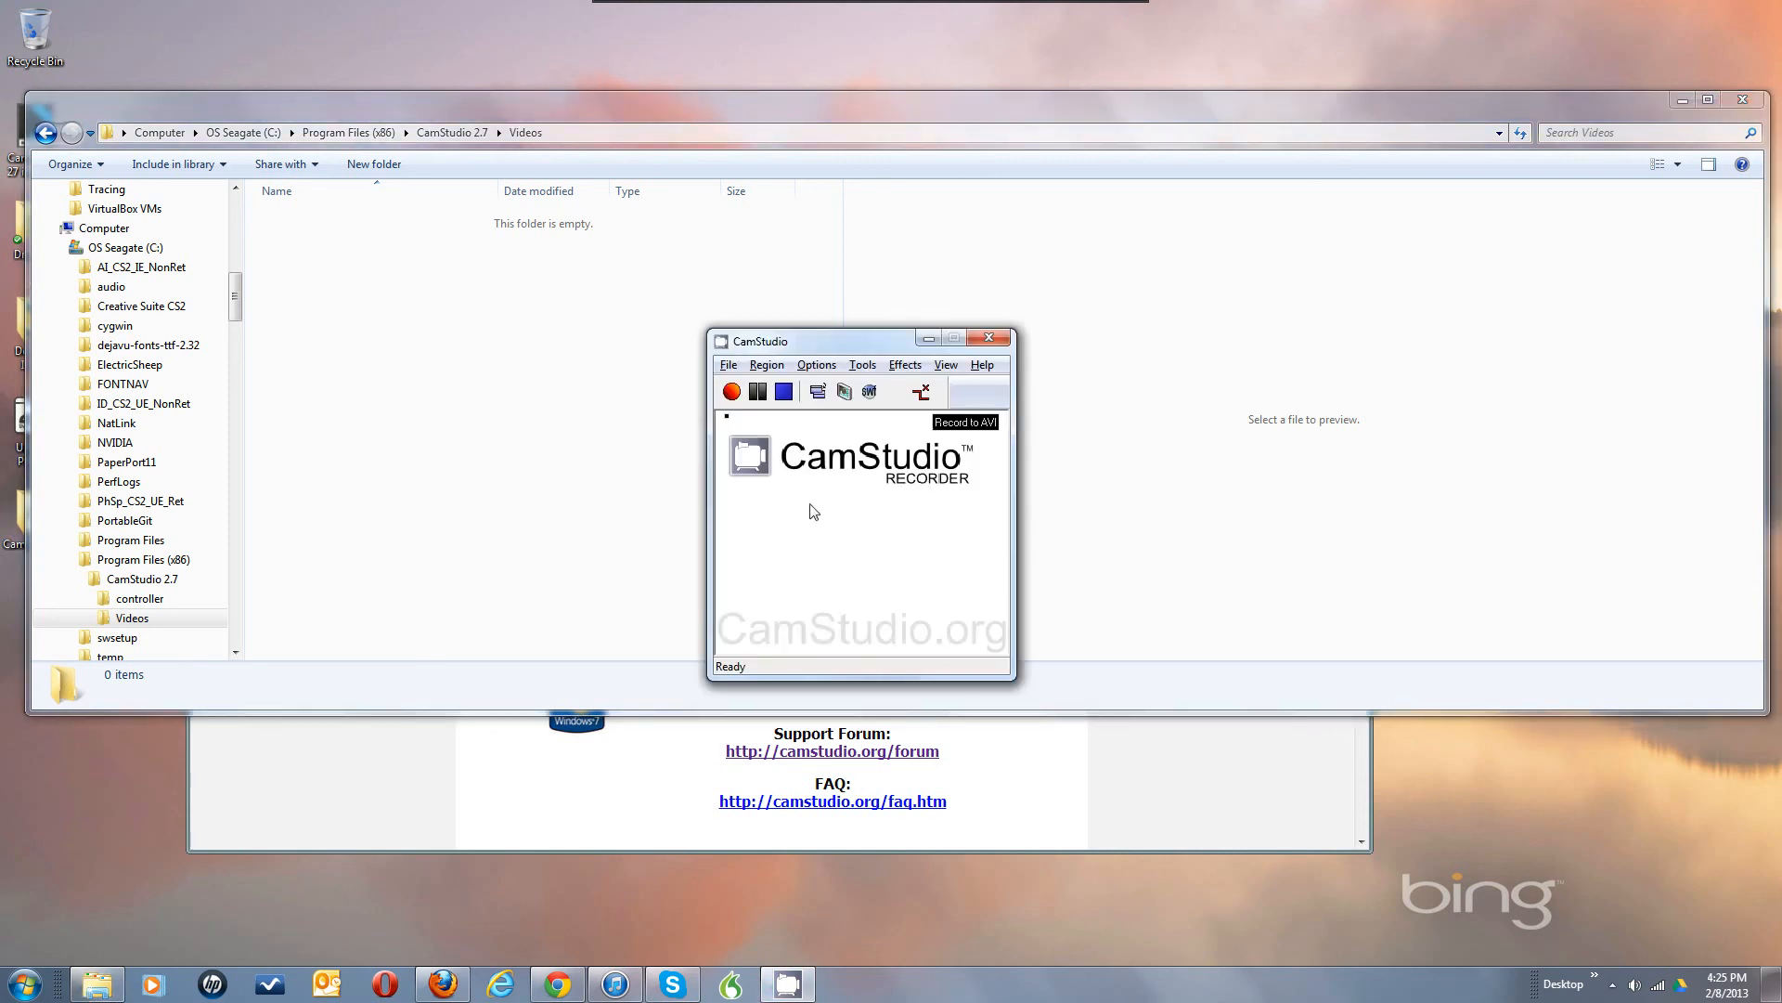
left_click(816, 365)
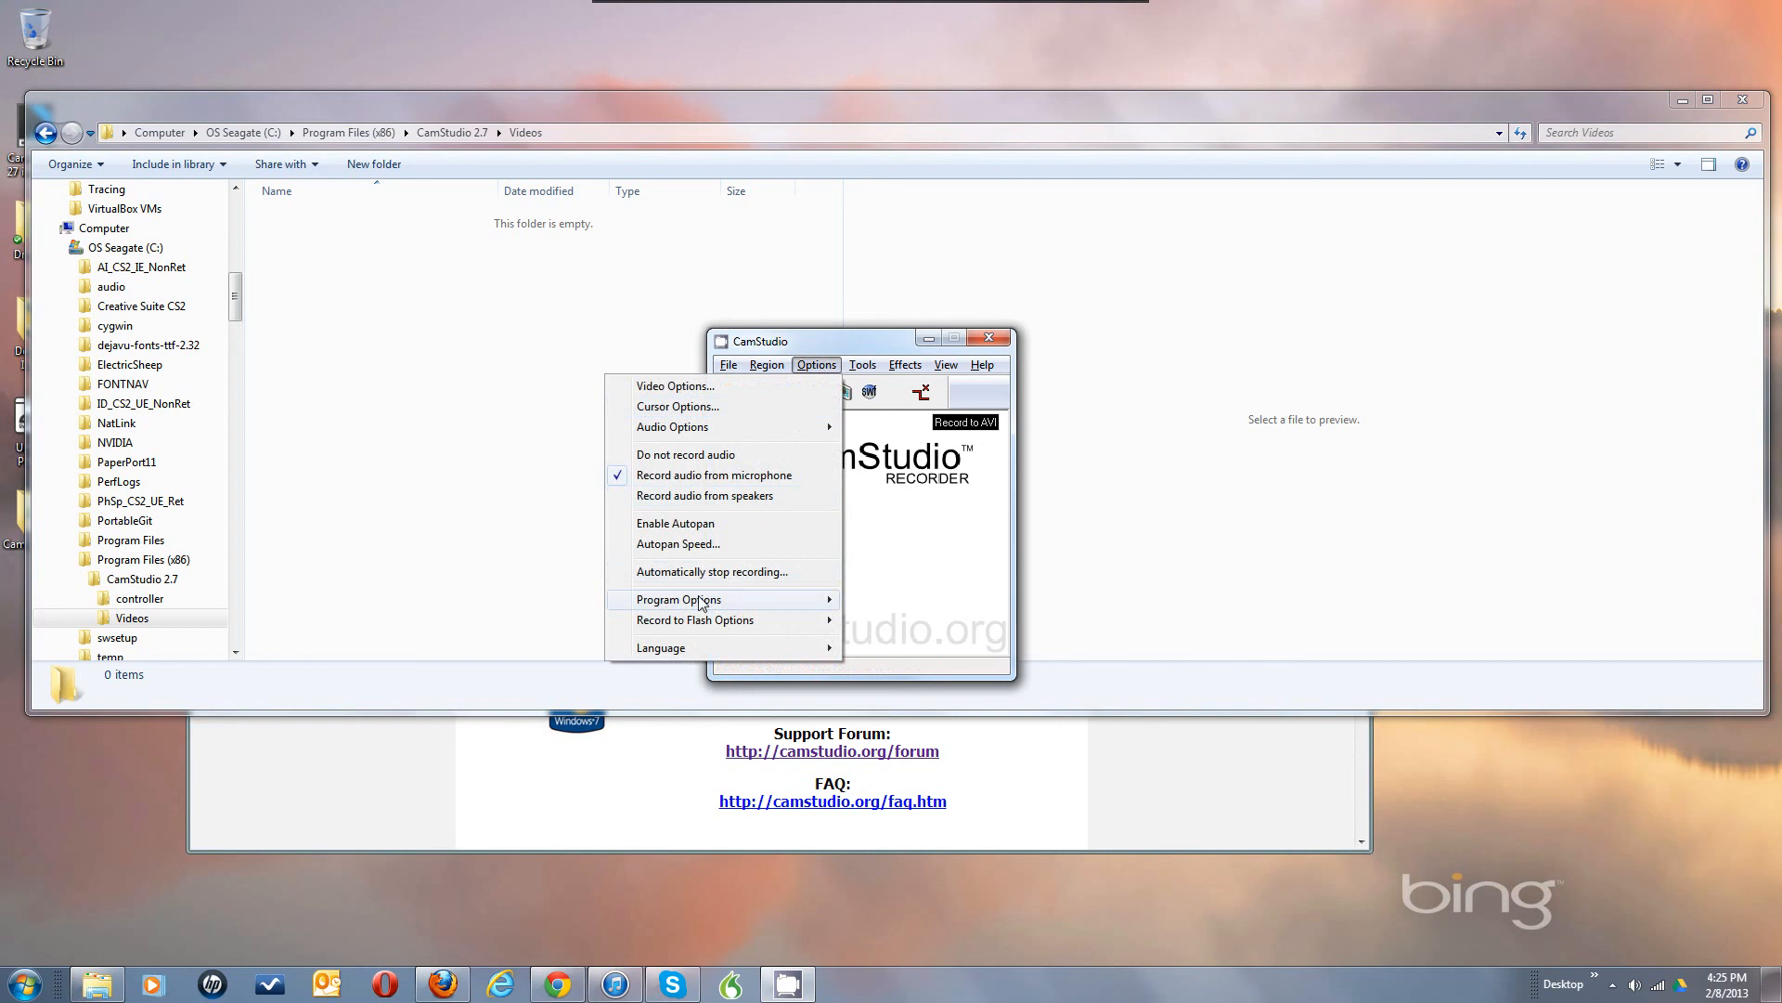
mouse_move(698, 606)
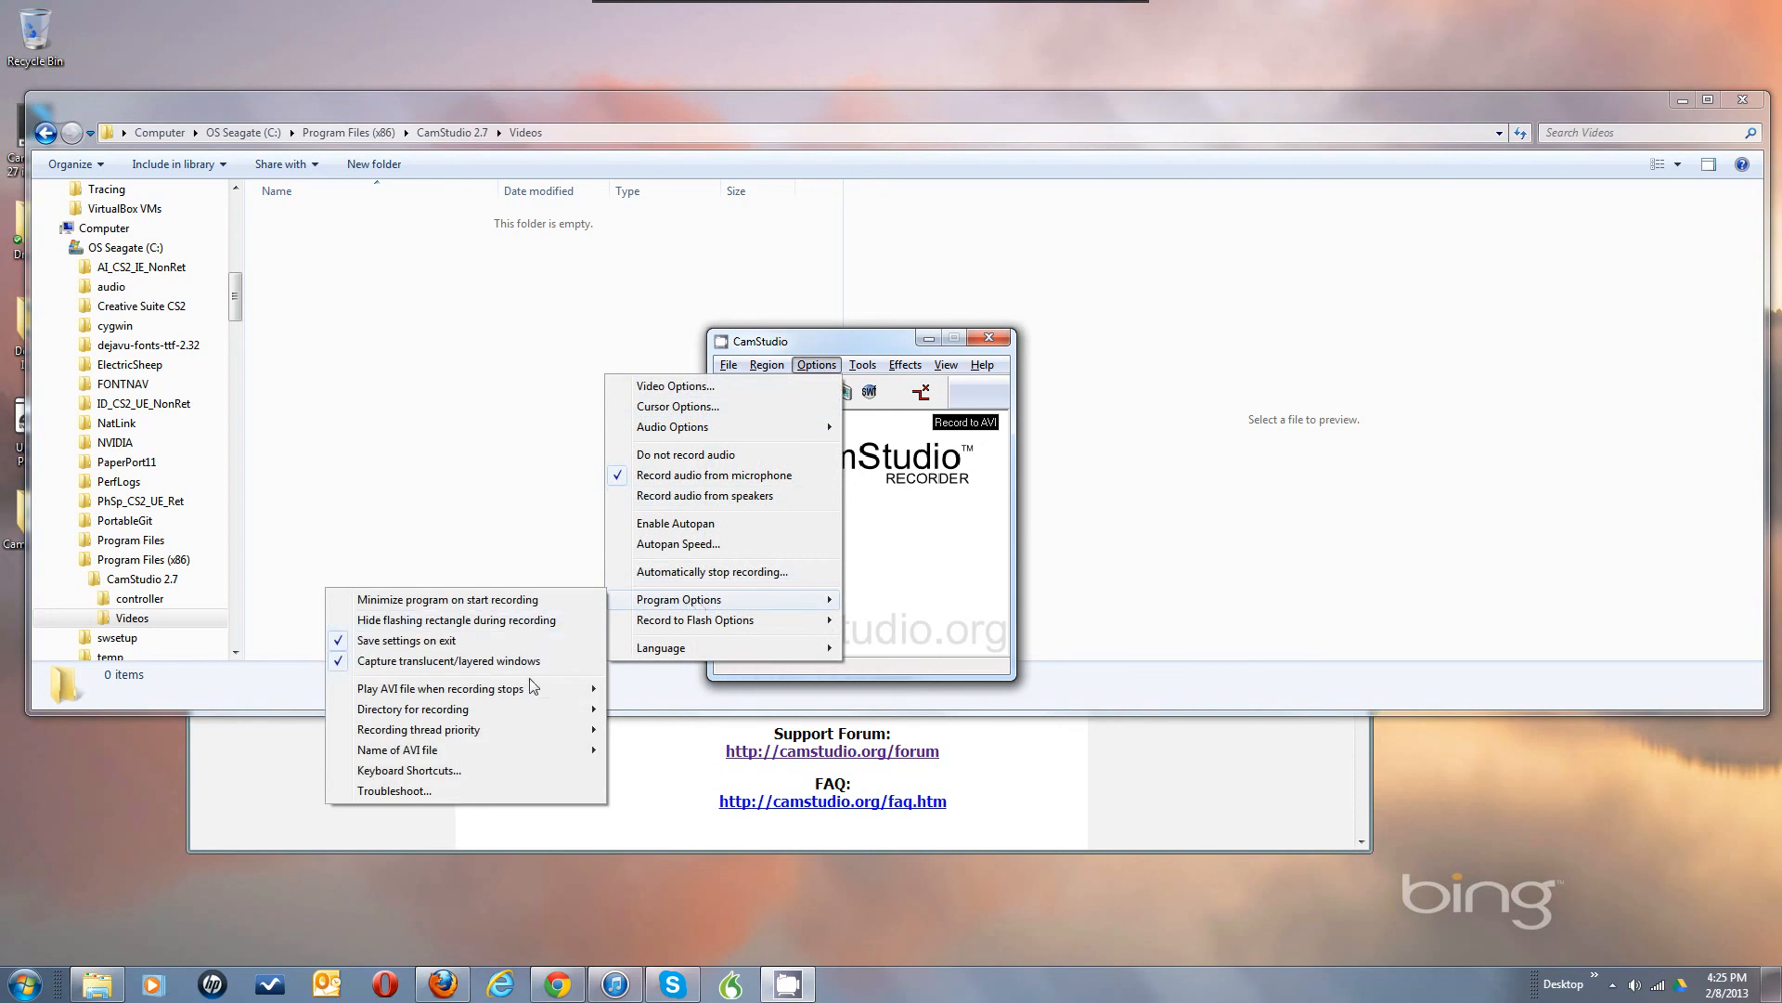
mouse_move(482, 707)
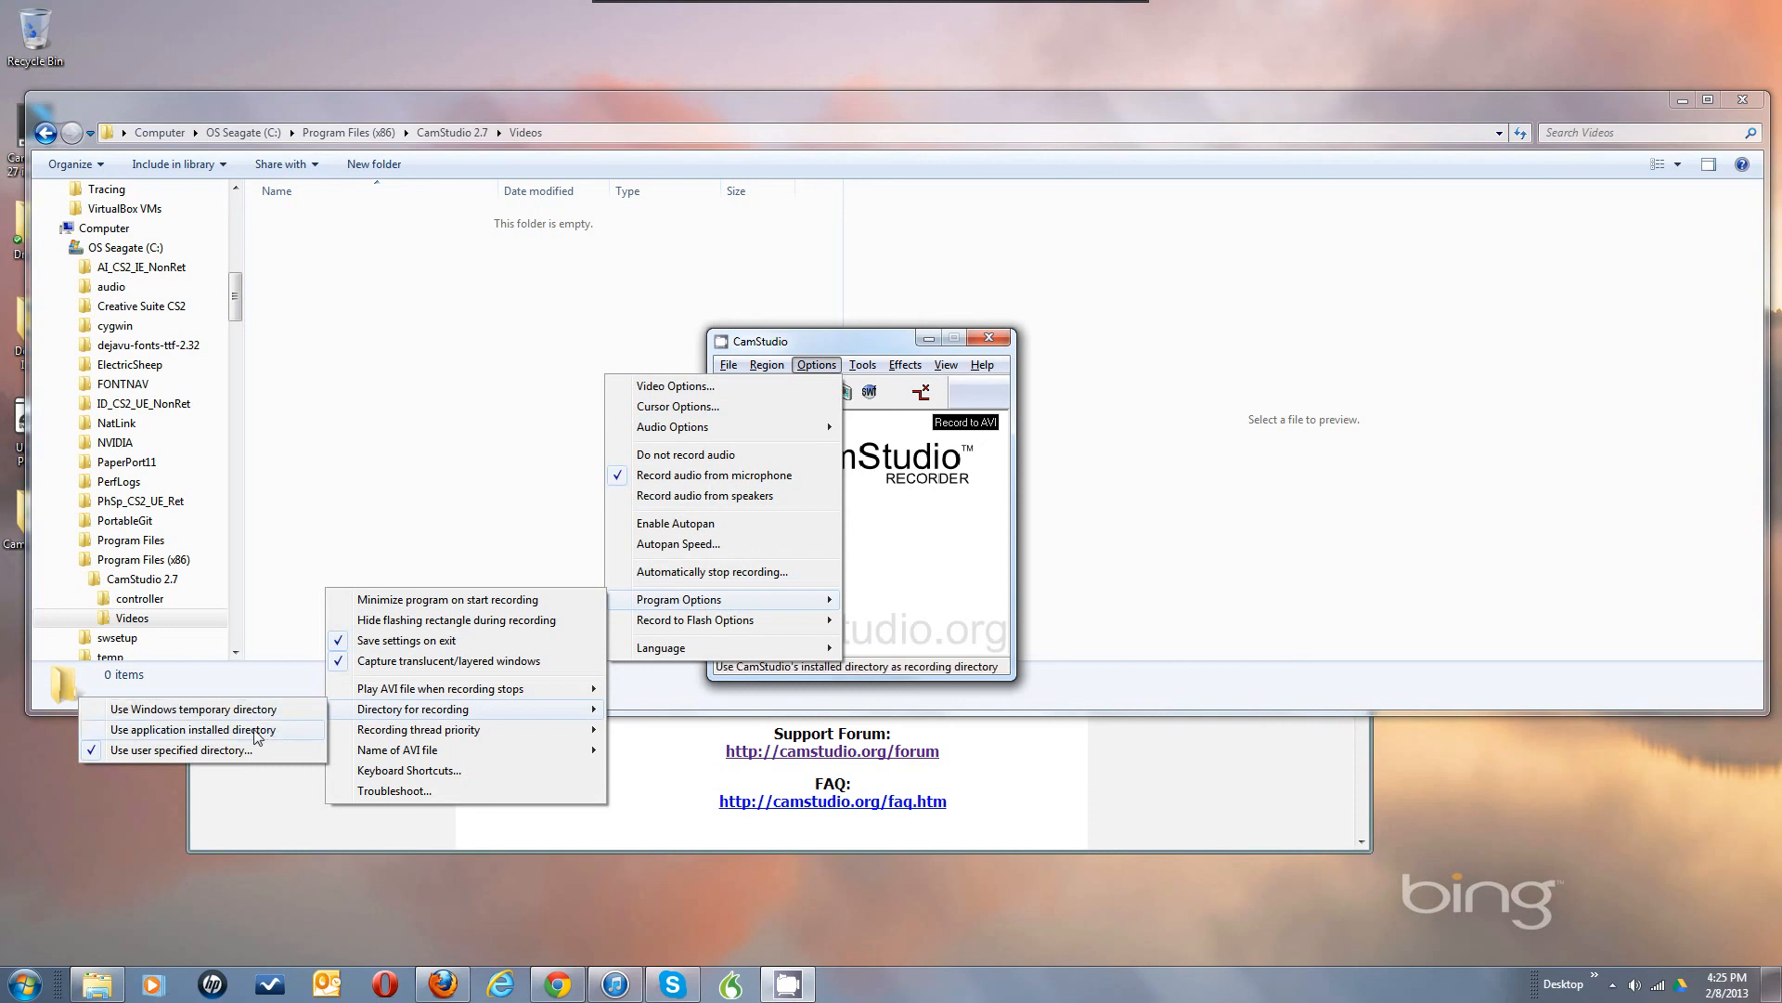
mouse_move(369, 756)
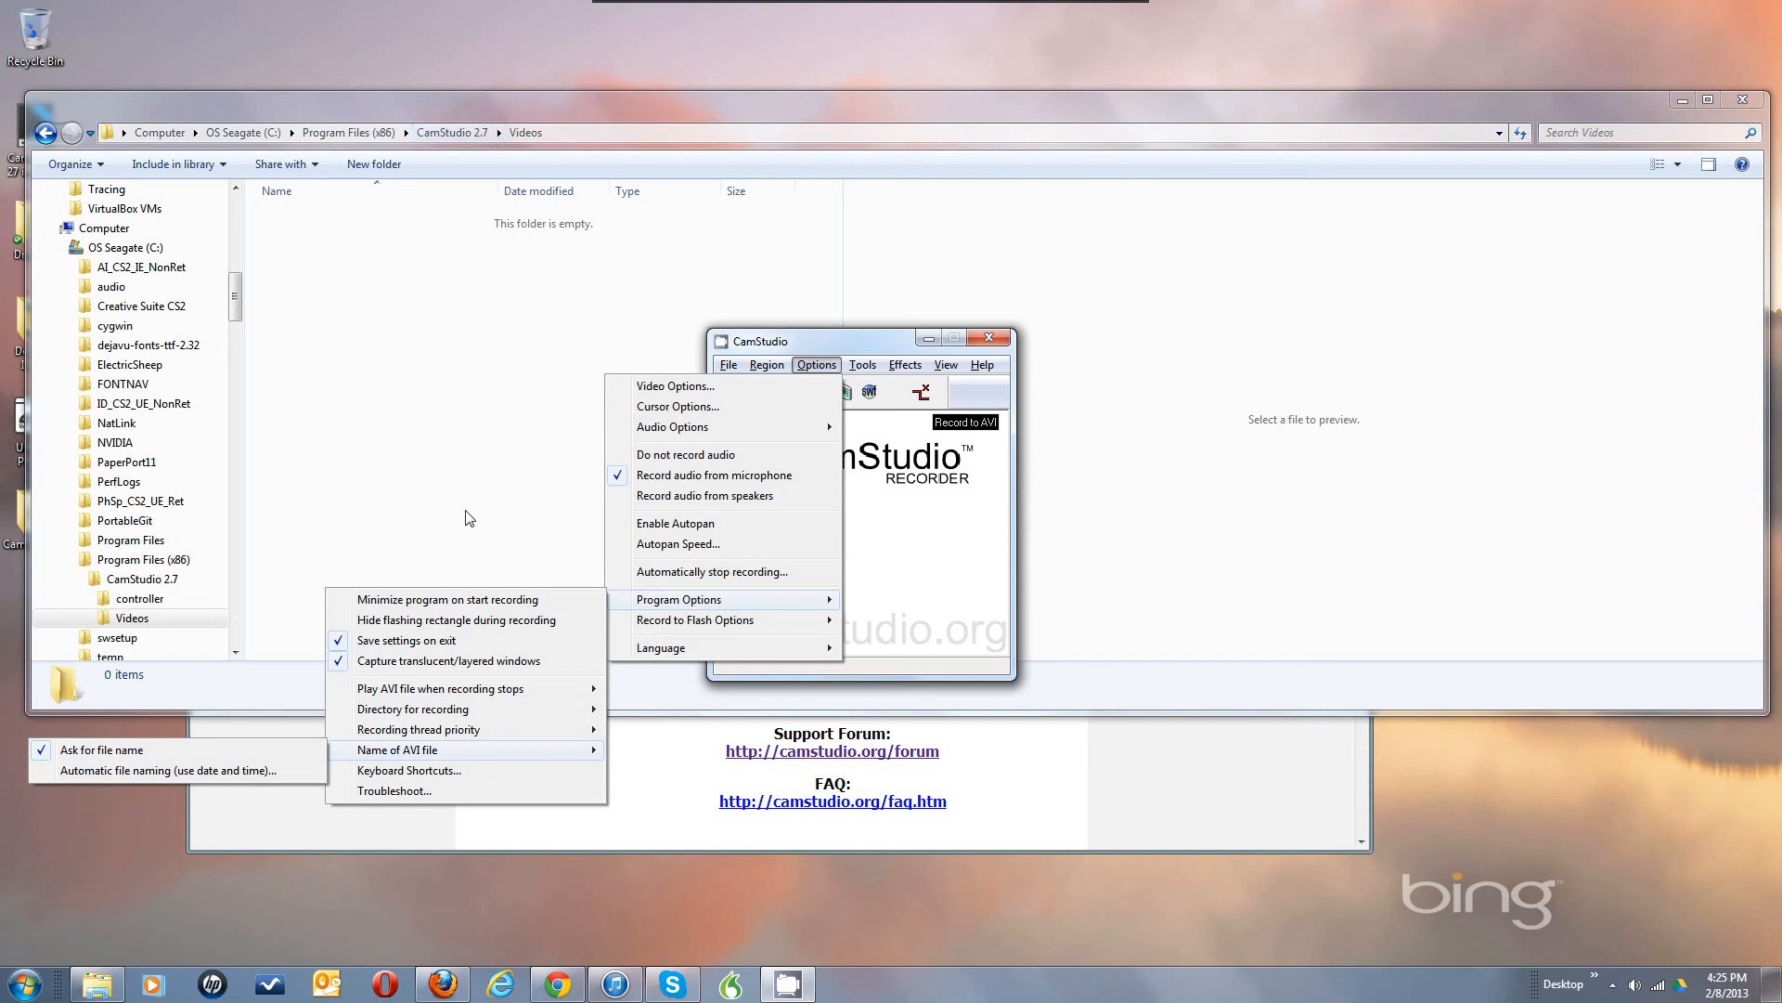
left_click(889, 555)
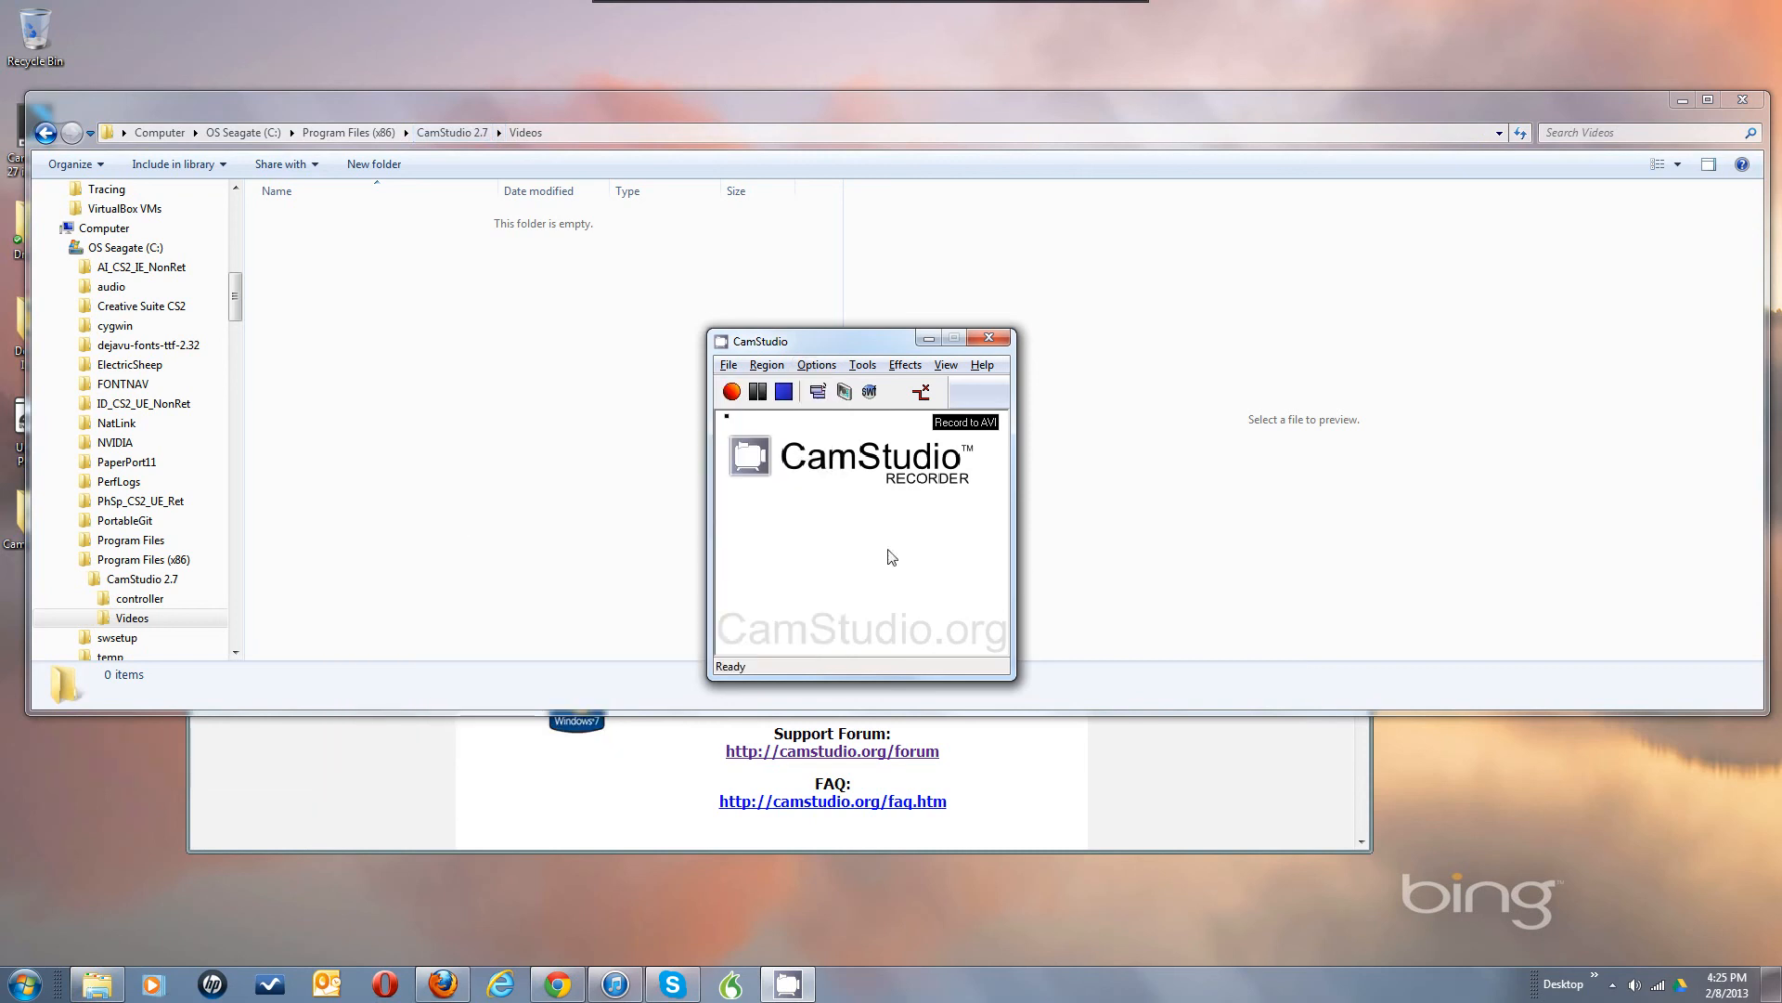
left_click(817, 366)
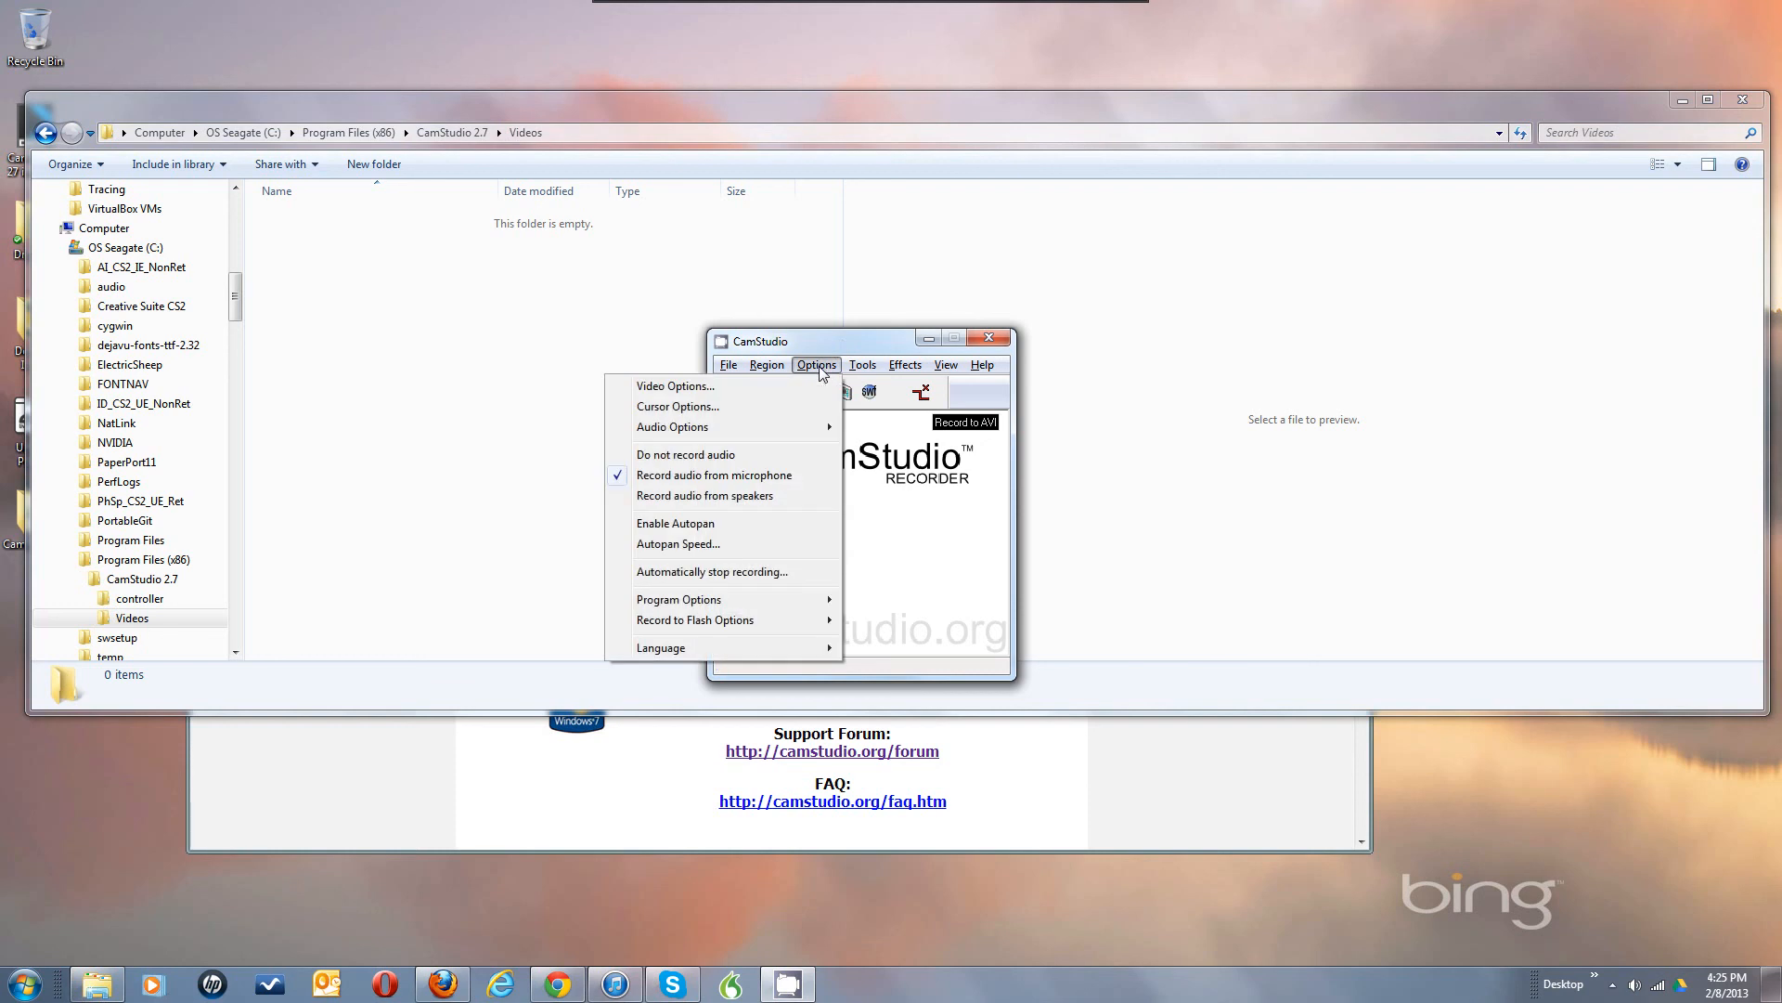
left_click(897, 505)
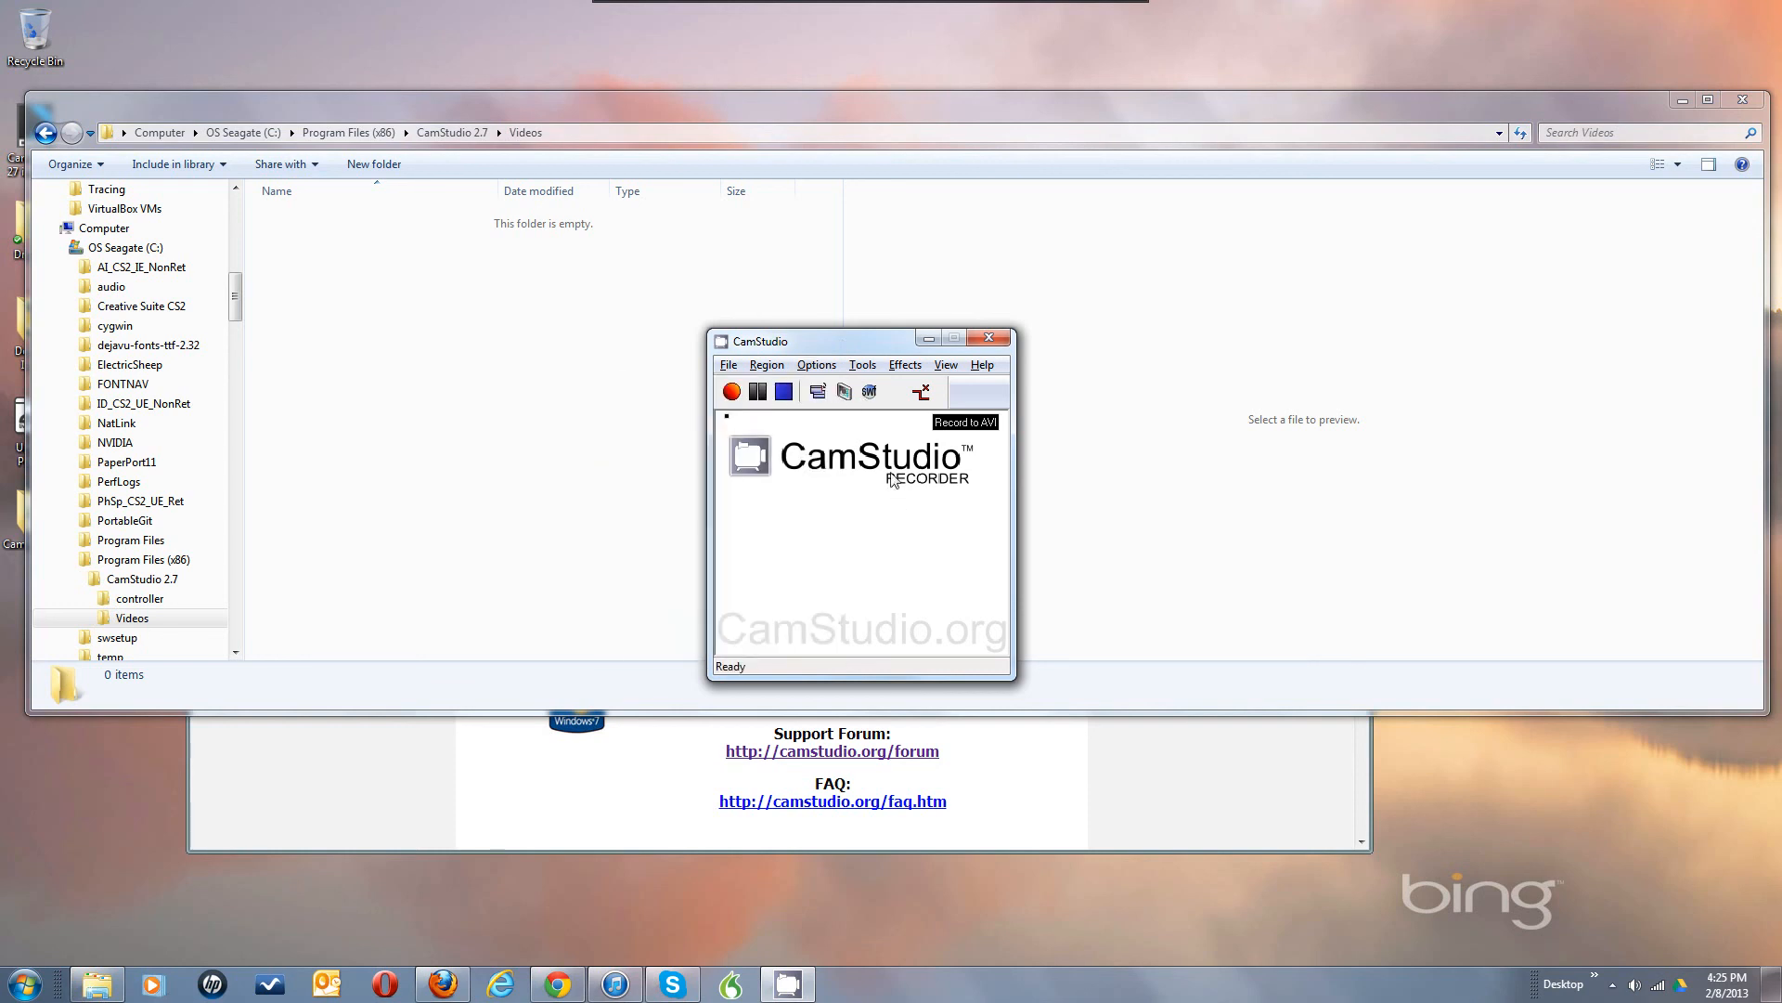
left_click(864, 365)
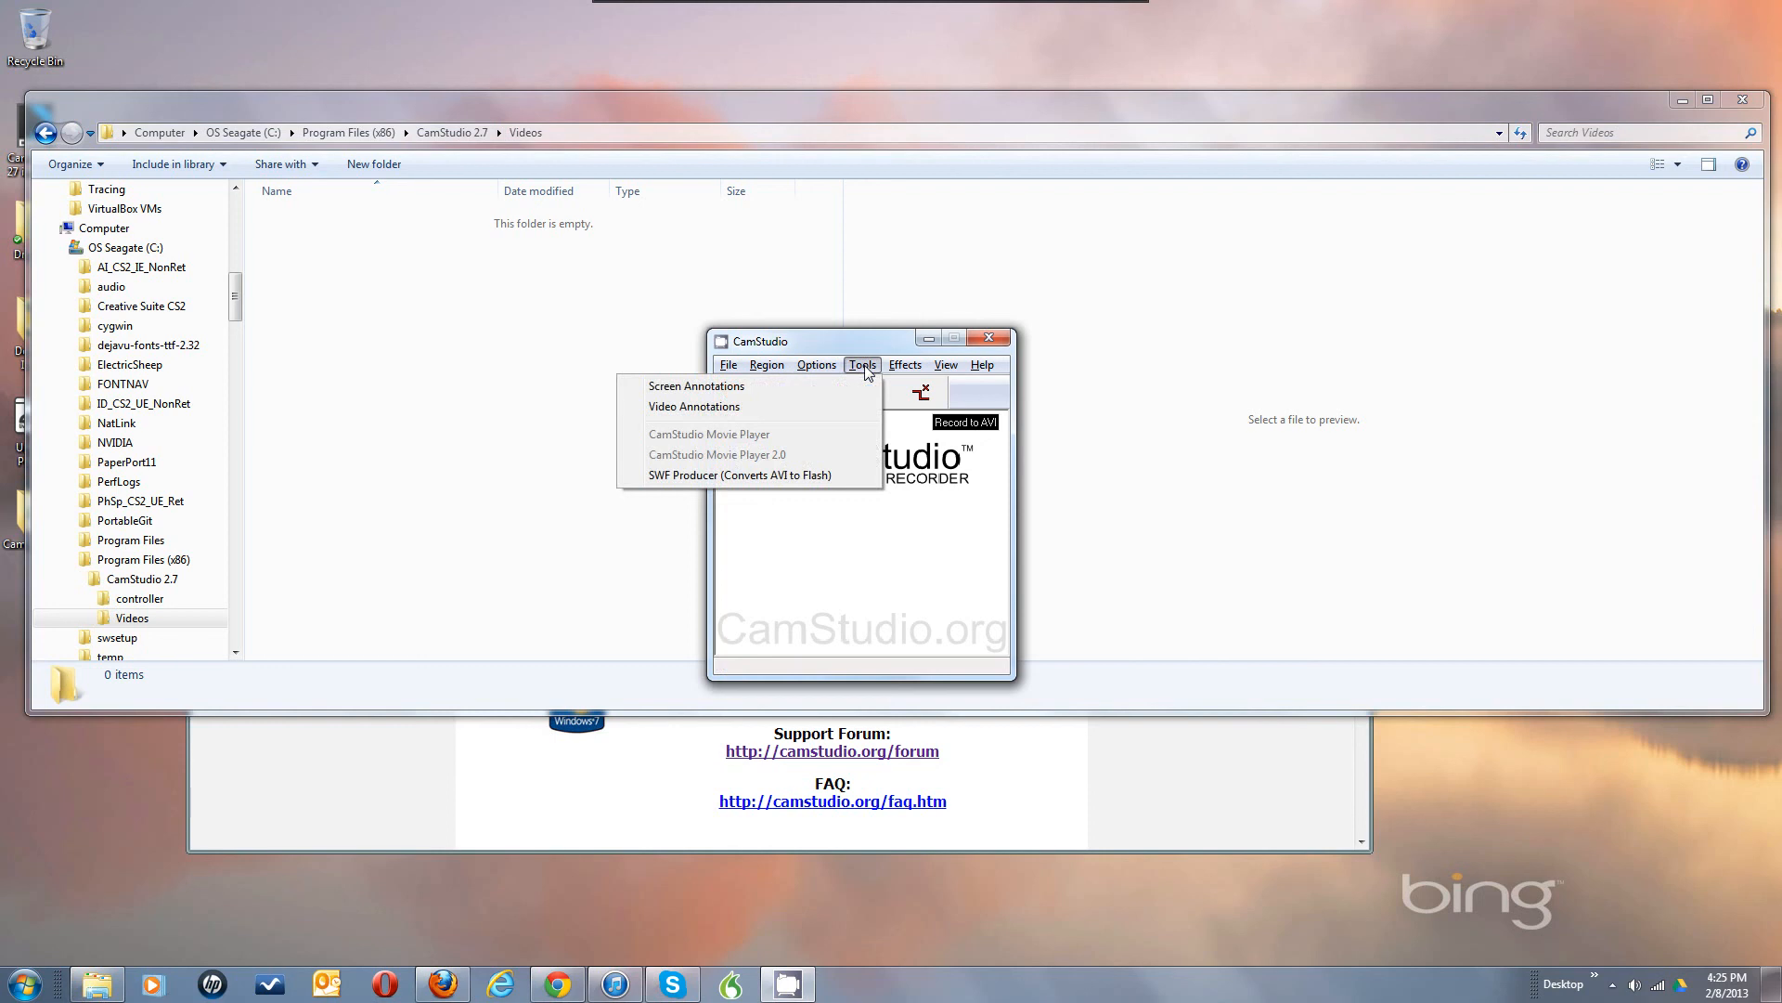
mouse_move(885, 370)
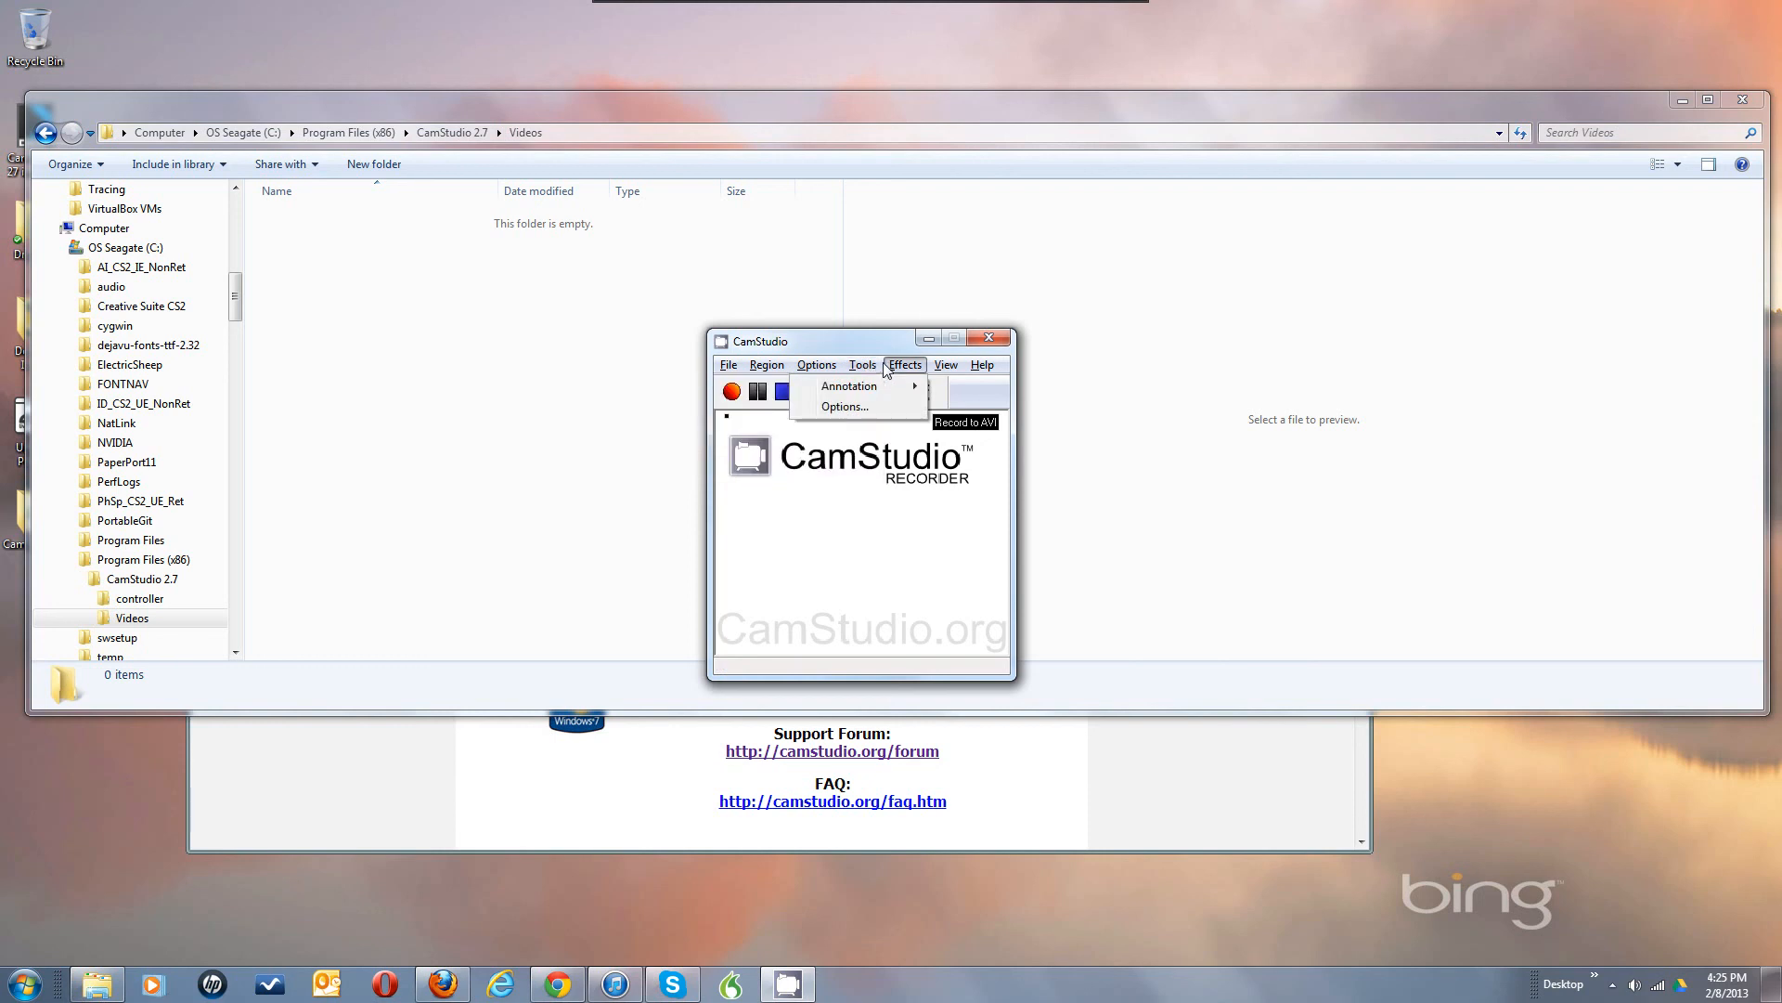
left_click(846, 334)
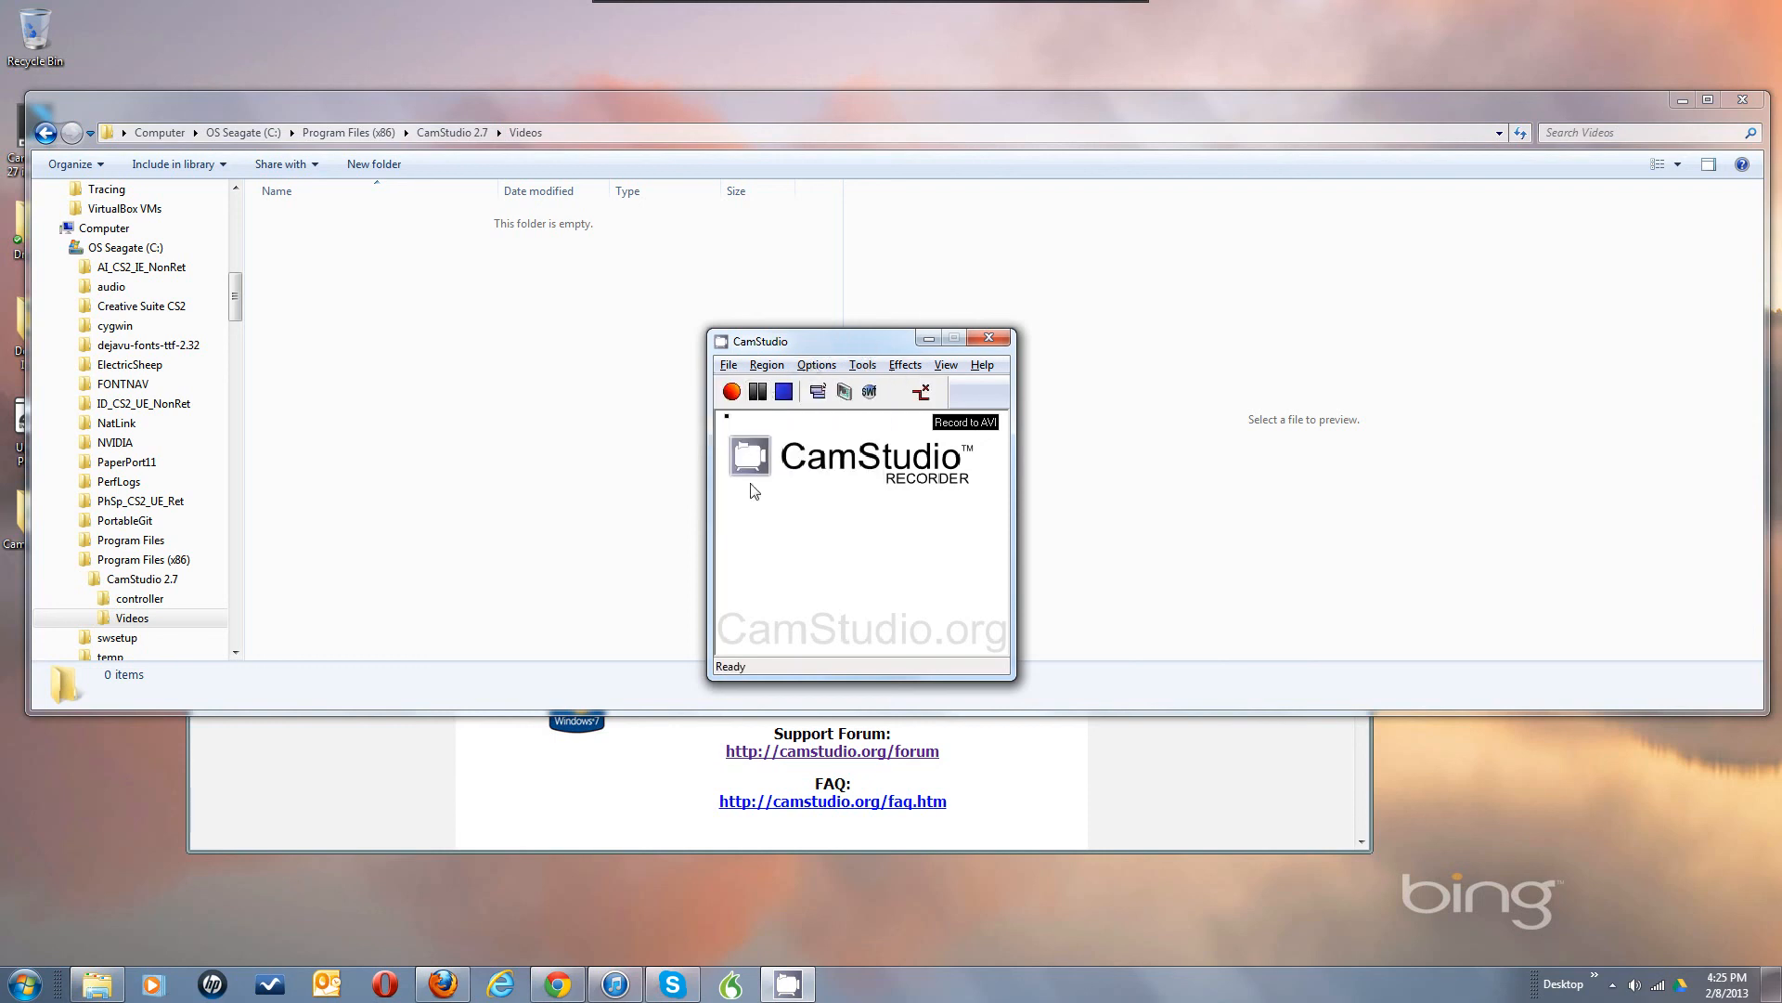
Step: Record a short test clip of the fixed region, stop it, and cancel saving the AVI file
left_click(732, 393)
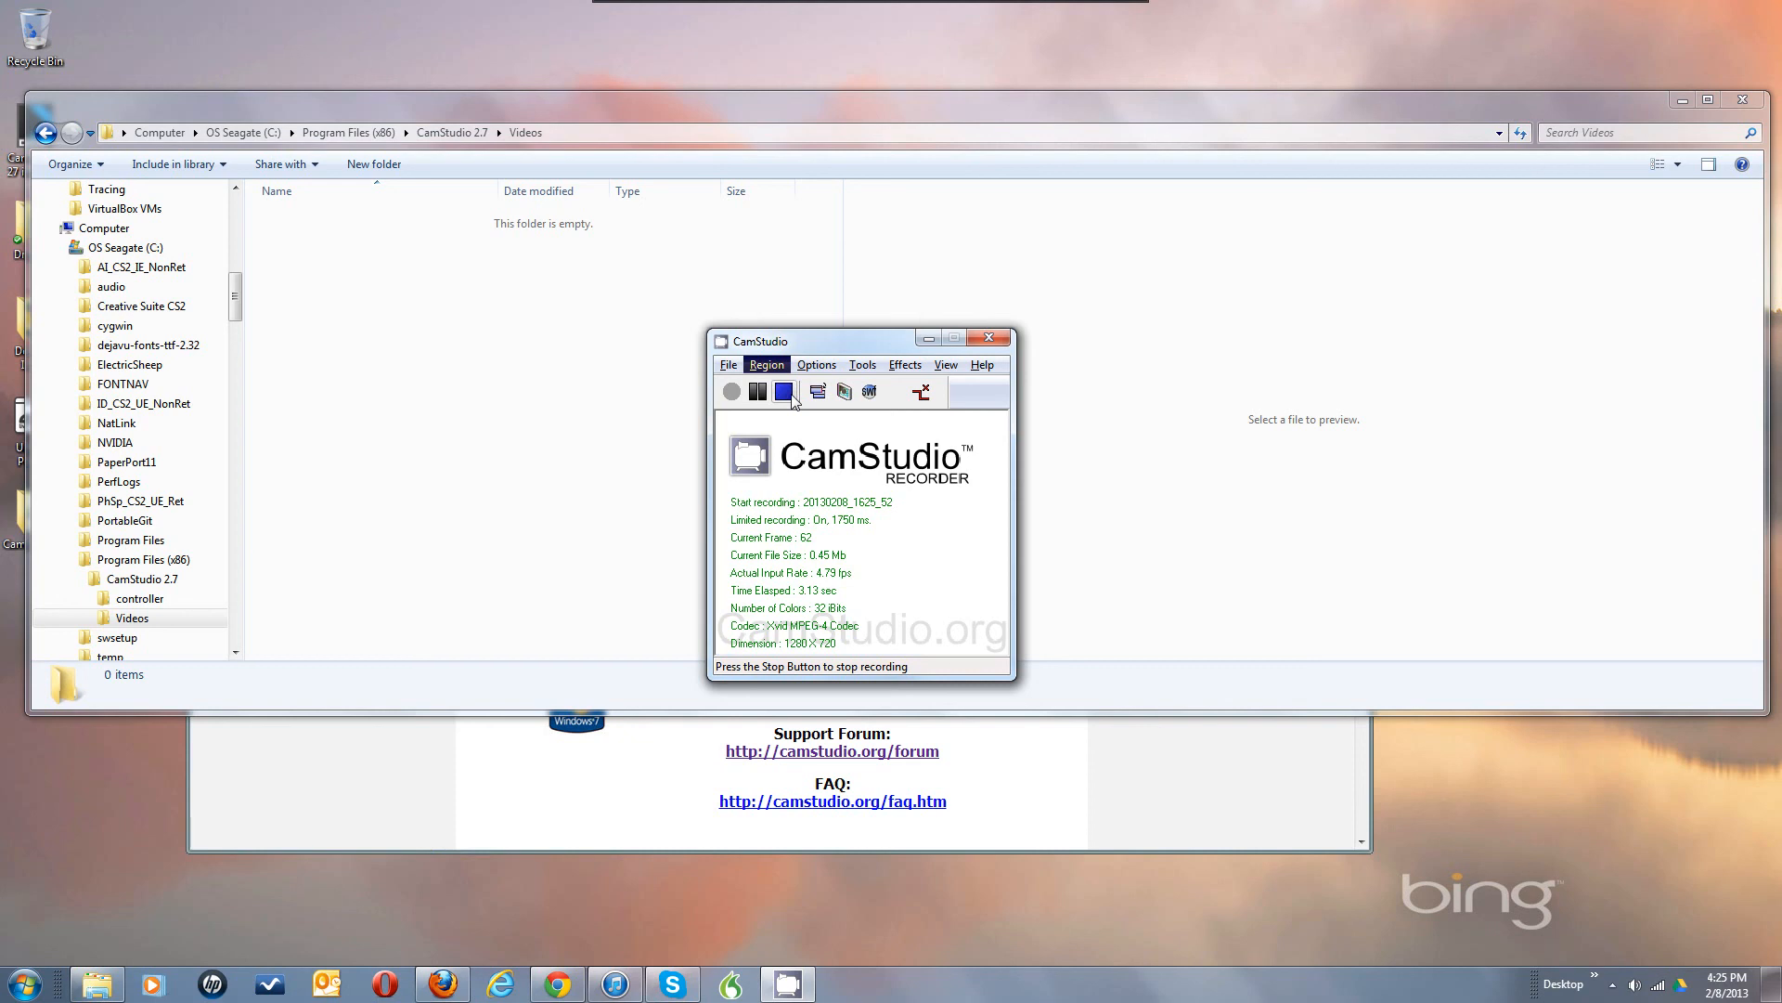
left_click(791, 396)
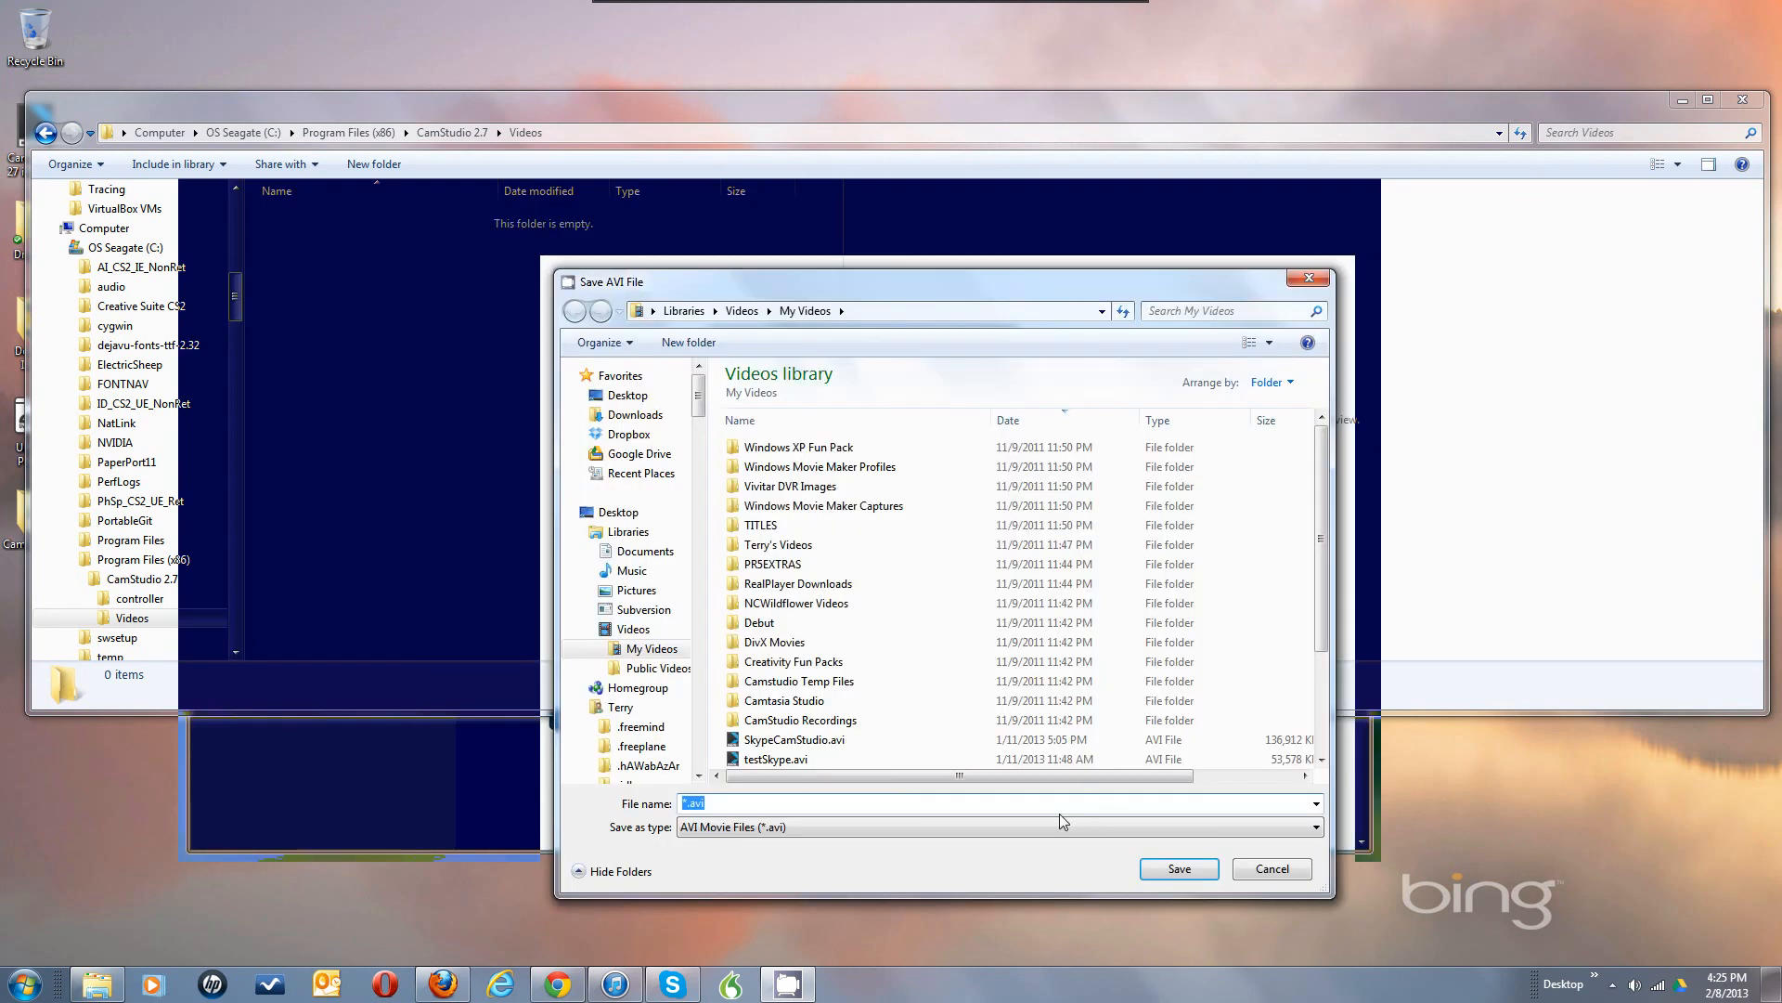
left_click(1257, 871)
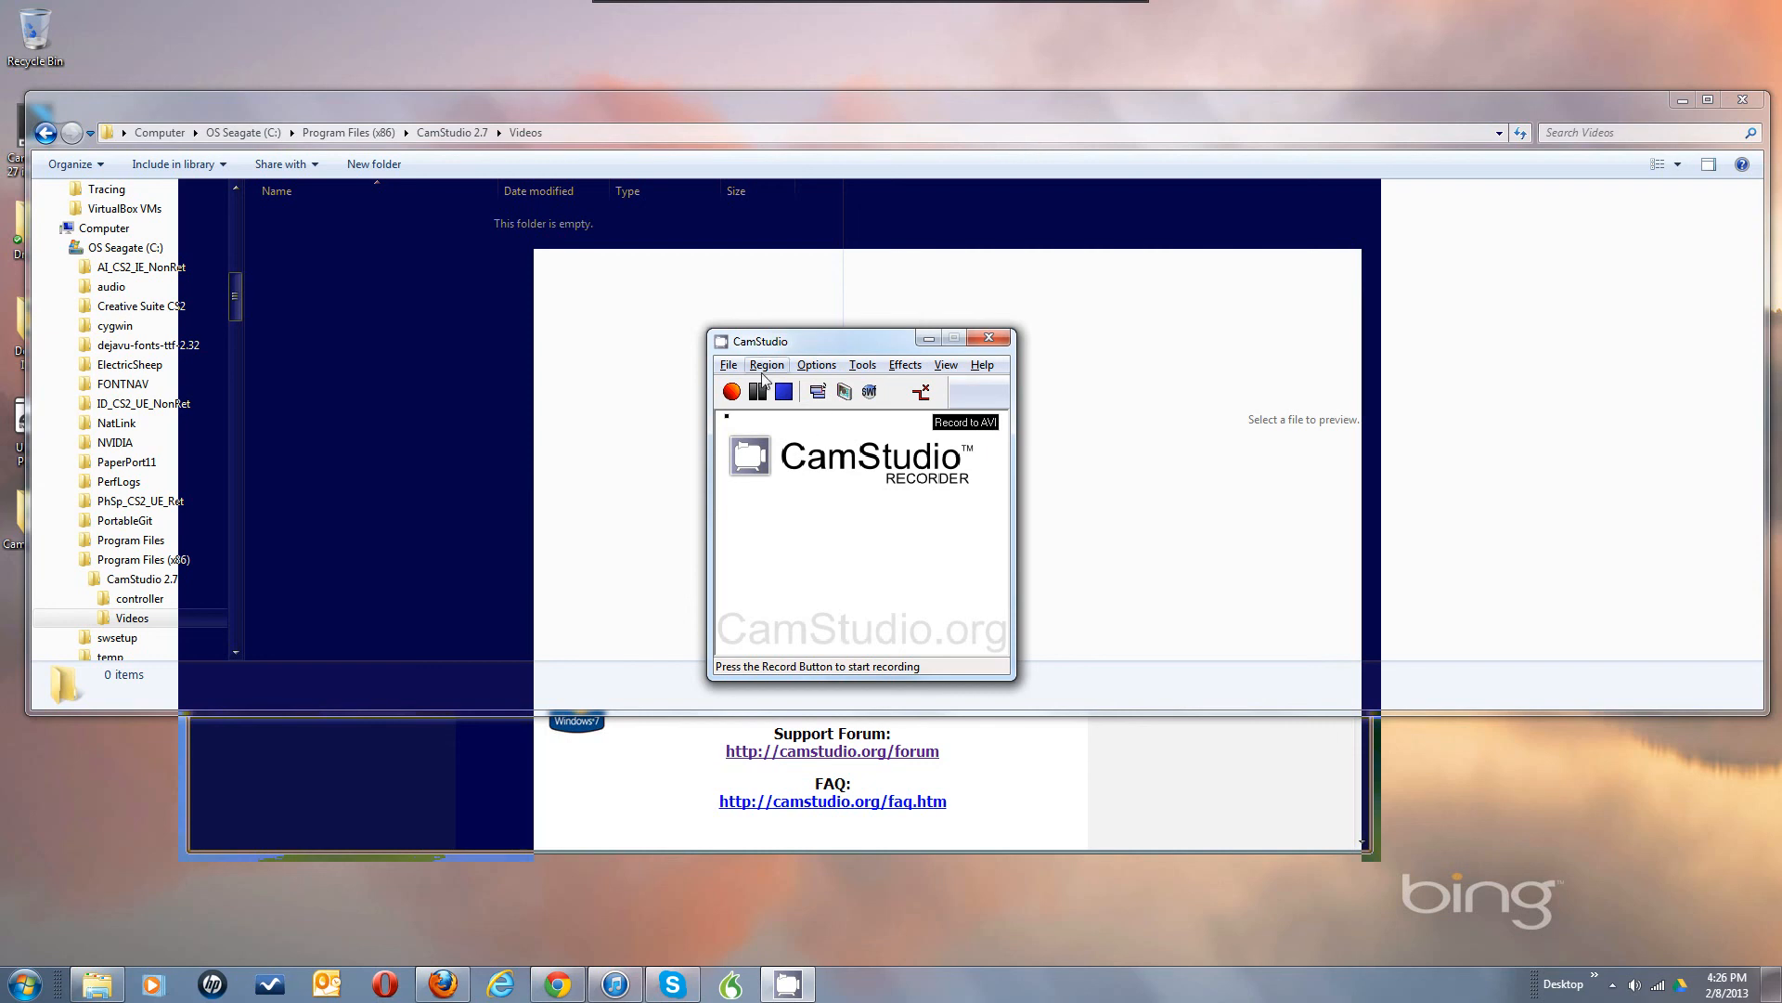
Step: Turn on hiding the flashing rectangle during recording in the program options and start another test recording
left_click(816, 365)
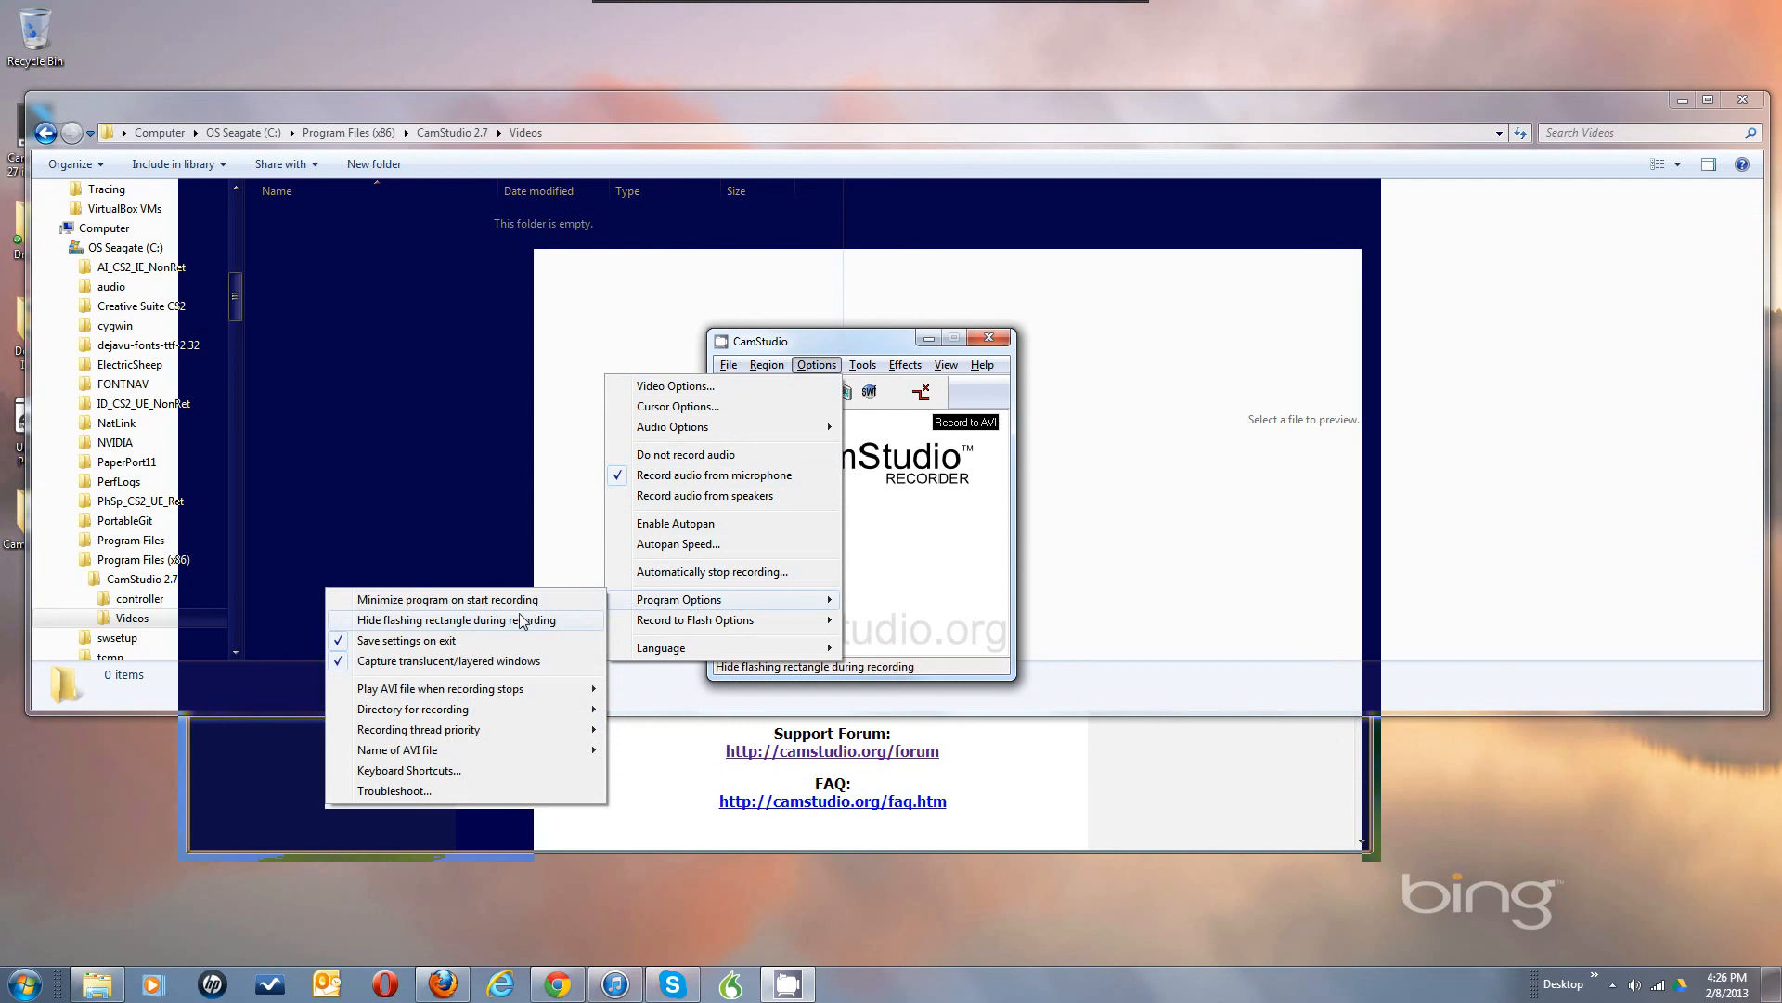
left_click(523, 620)
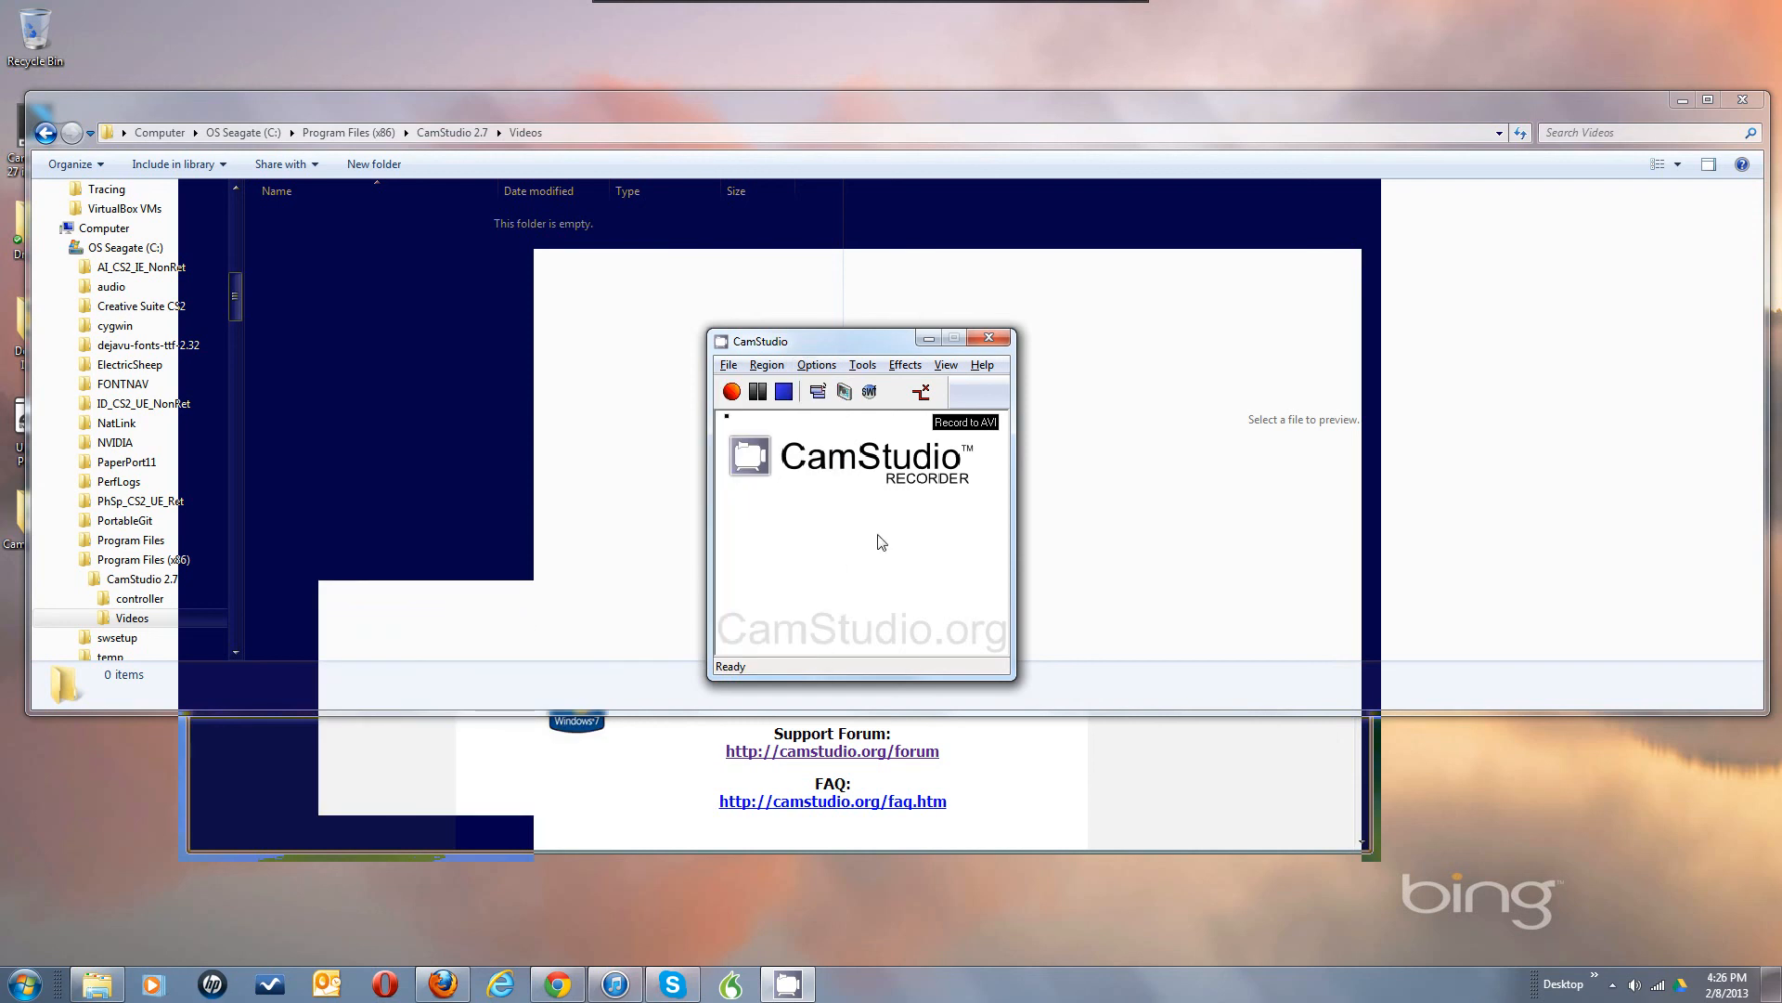
left_click(739, 392)
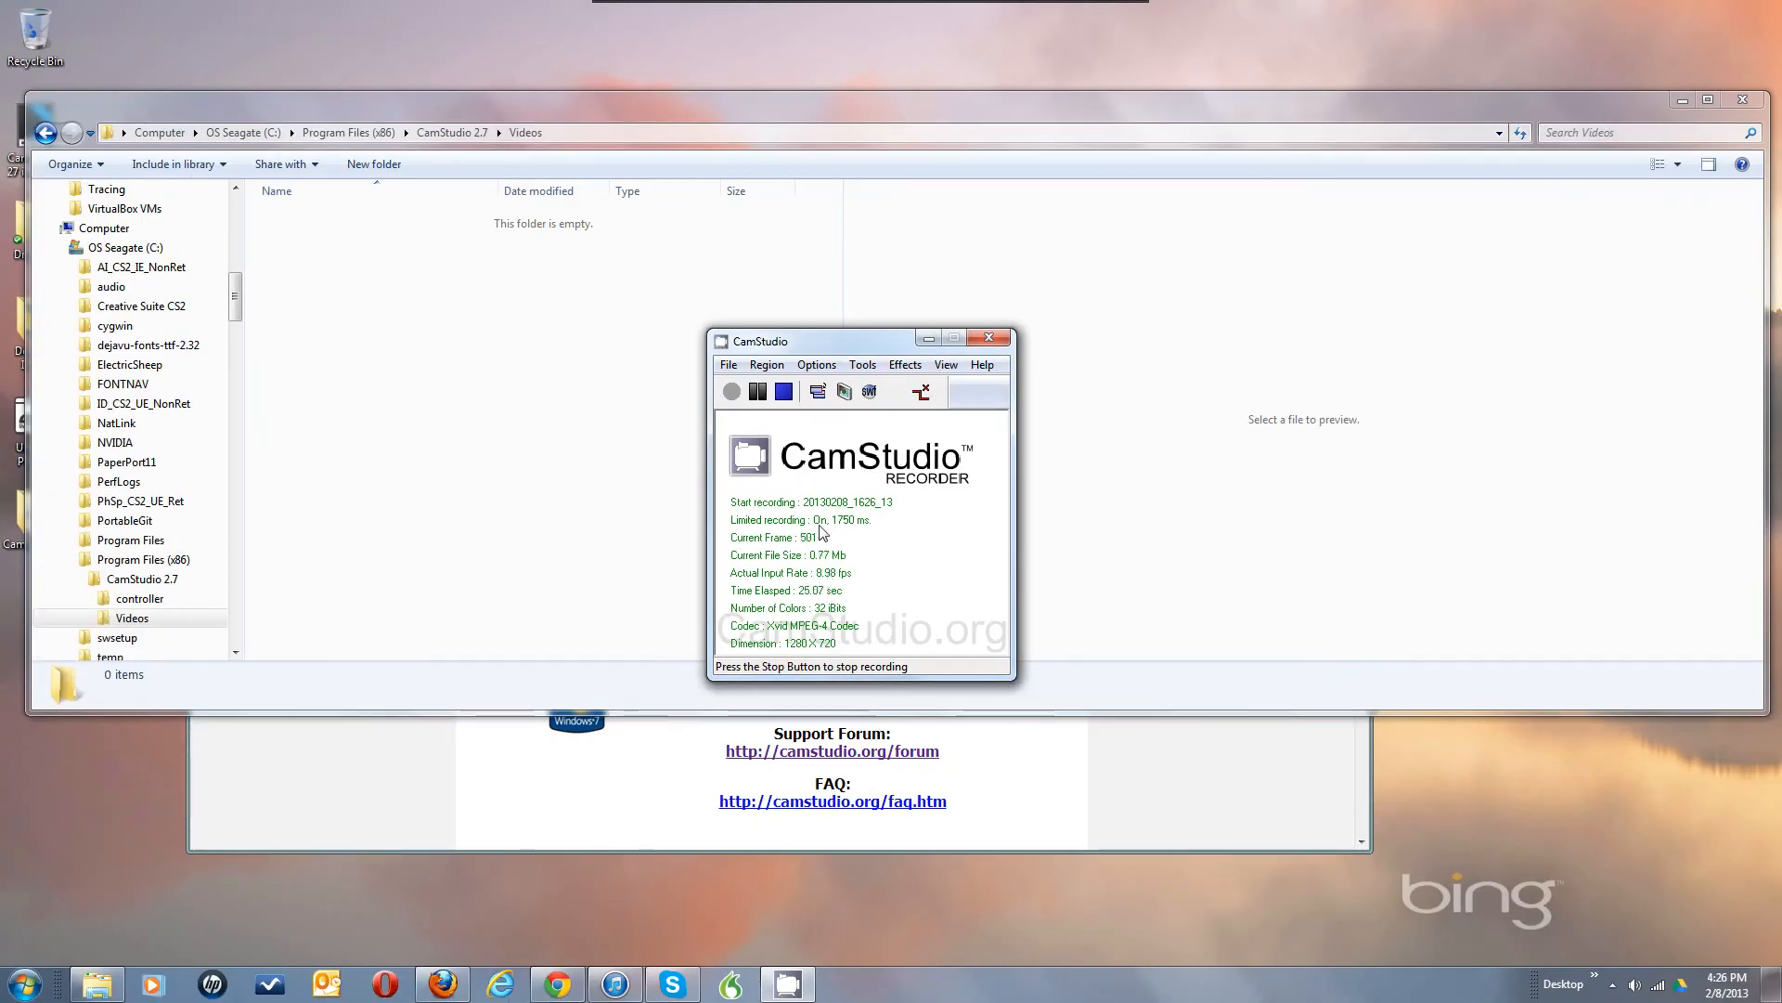
Step: Try to stop the test recording and cancel the Windows check for a solution
left_click(817, 366)
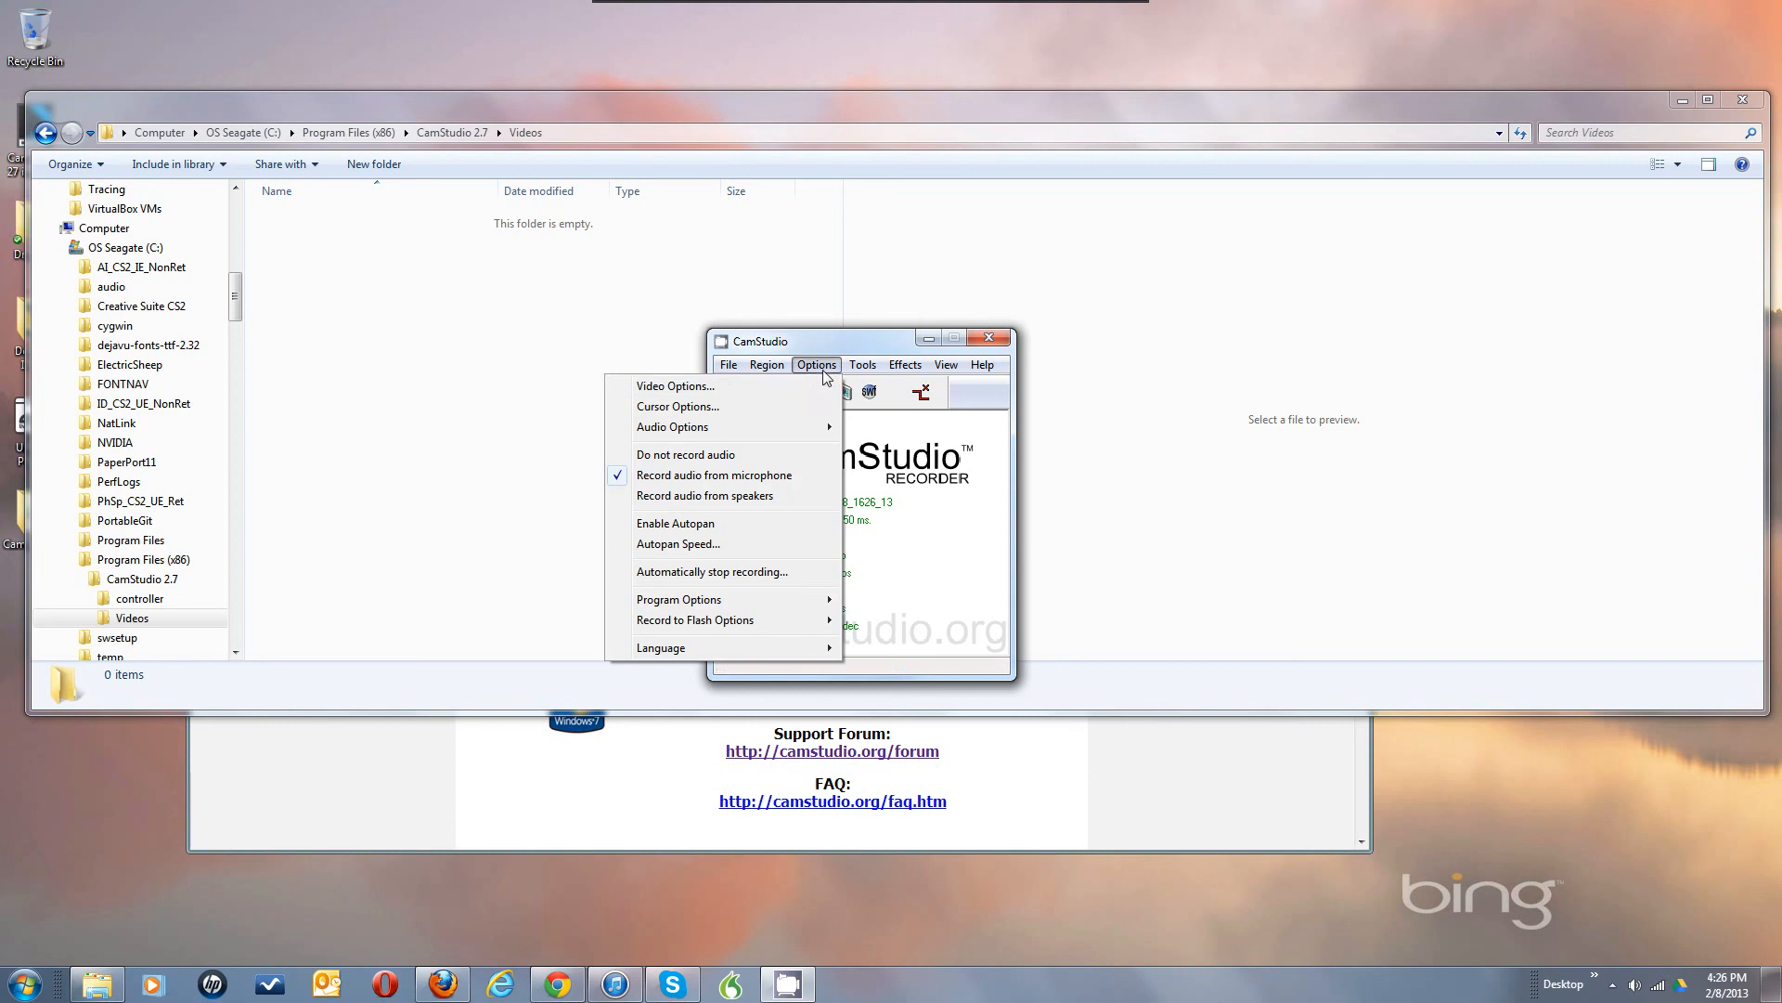
left_click(796, 394)
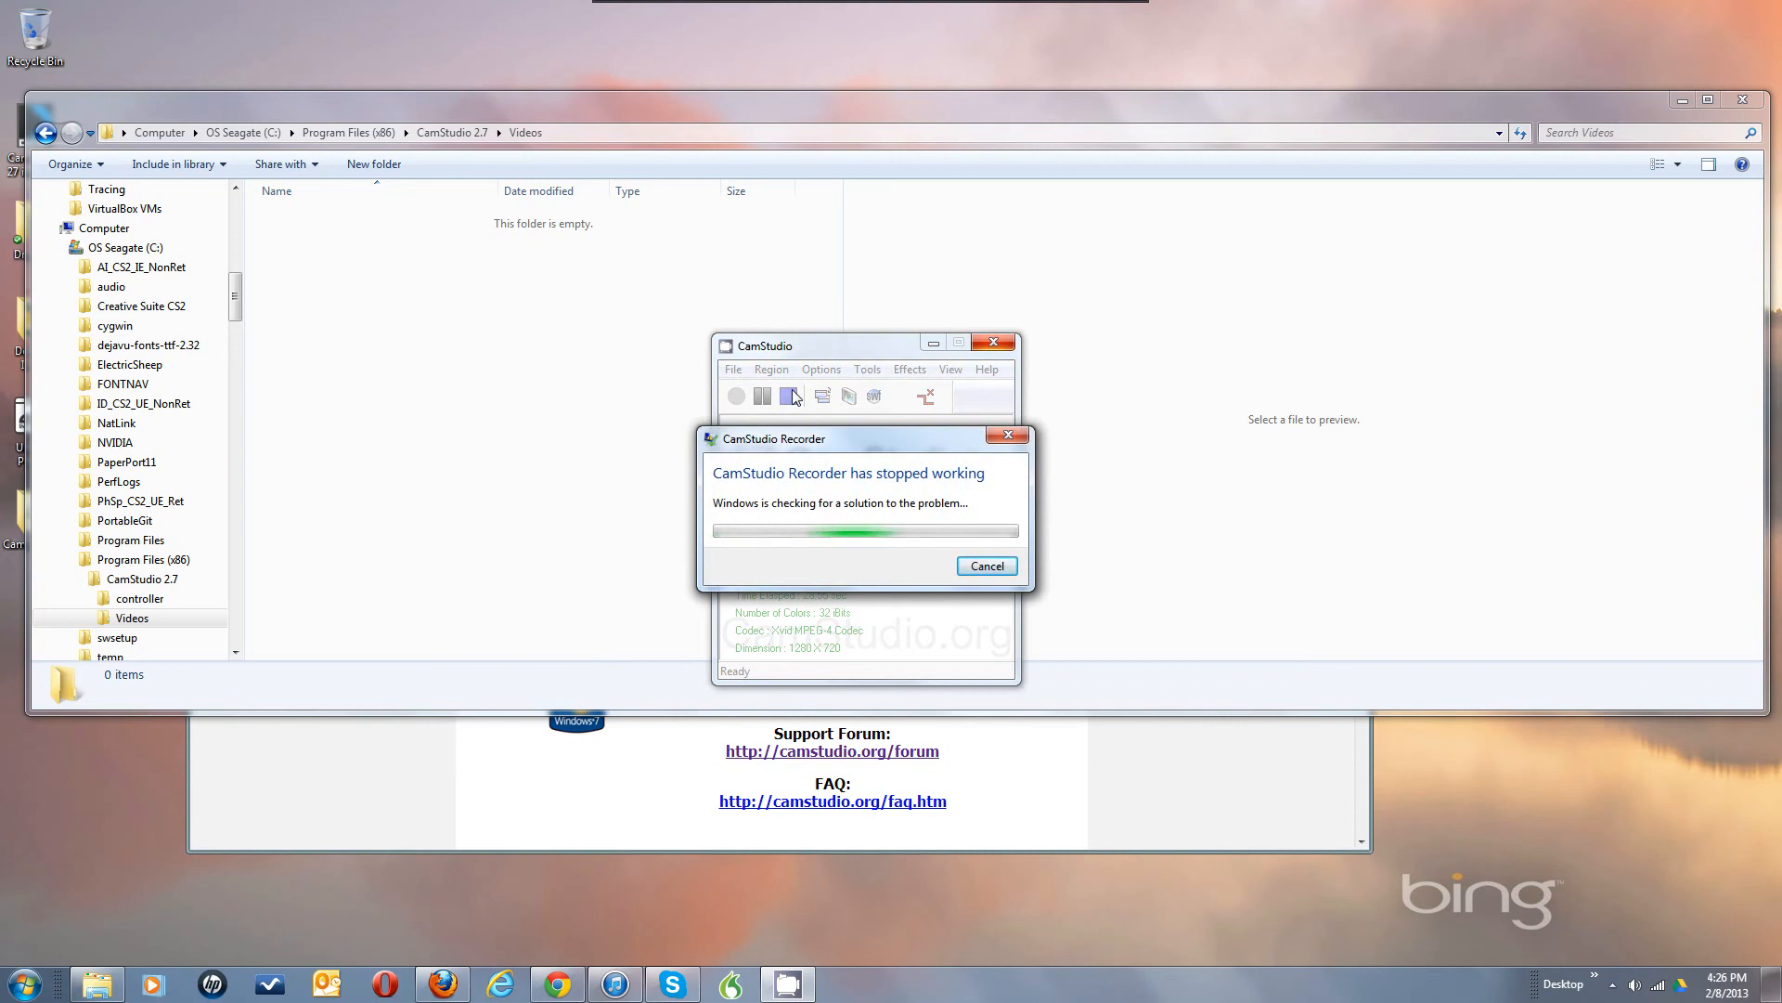
left_click(987, 566)
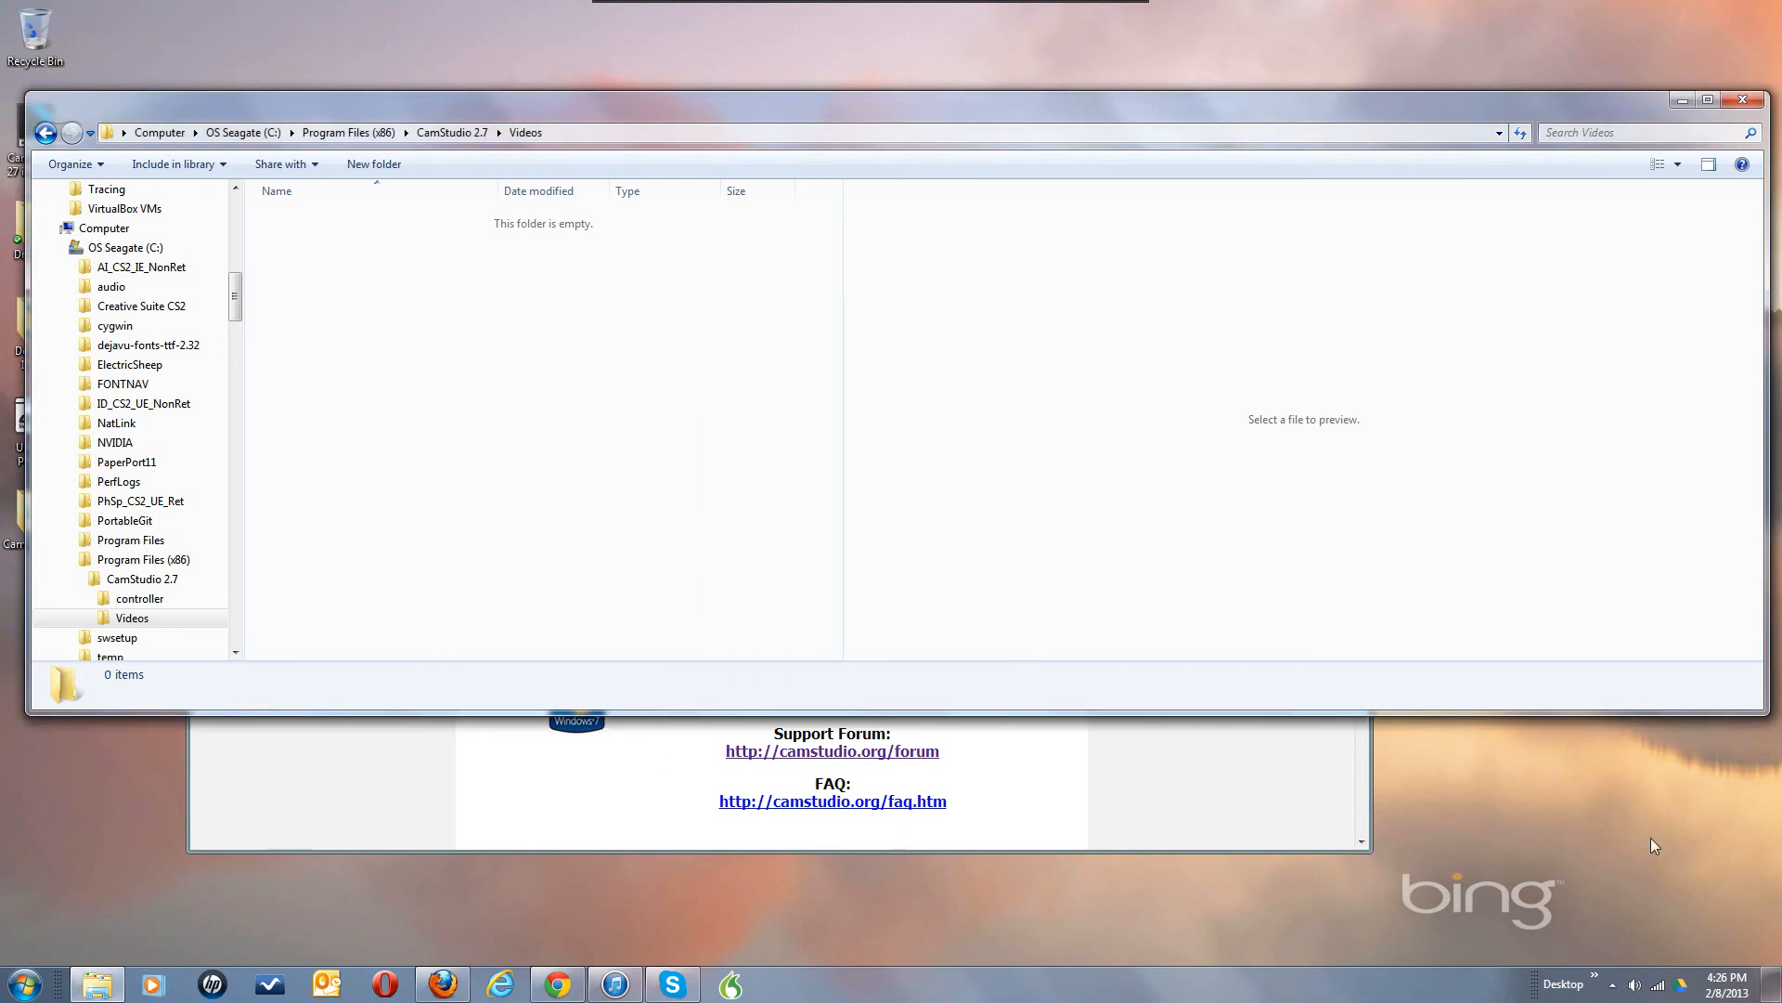
Step: Bring the browser window with the camstudio.org download links to the front
left_click(1613, 985)
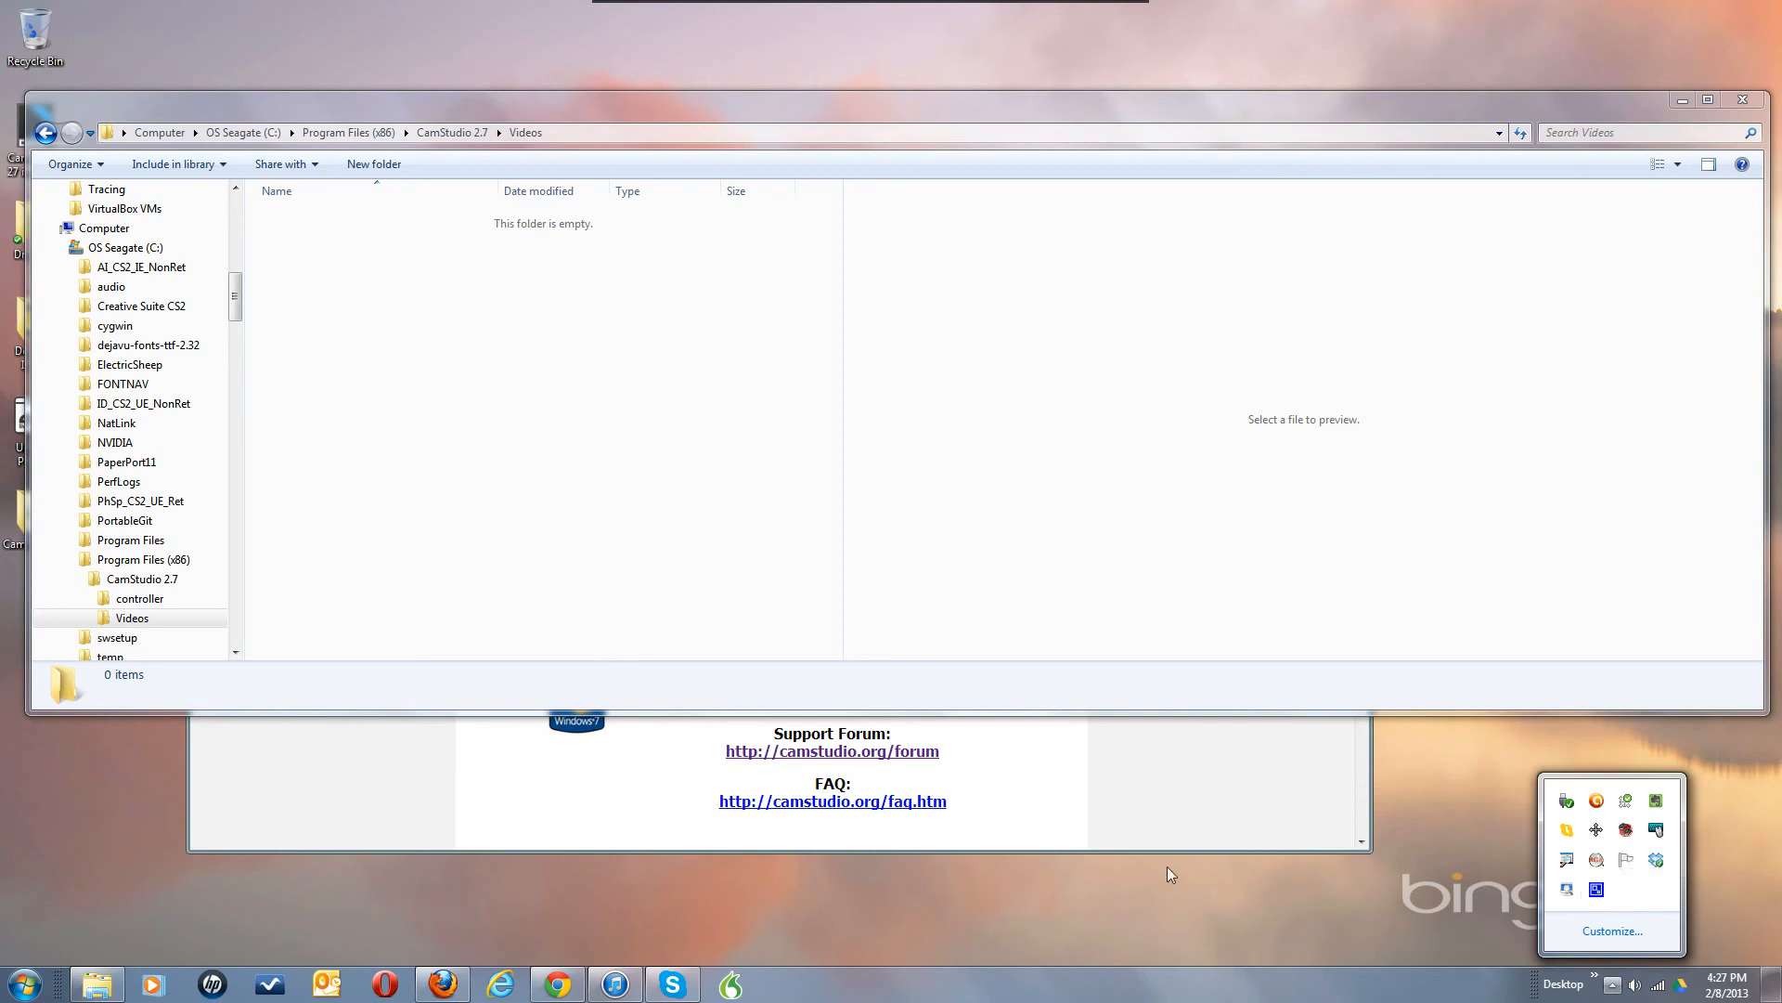
left_click(37, 988)
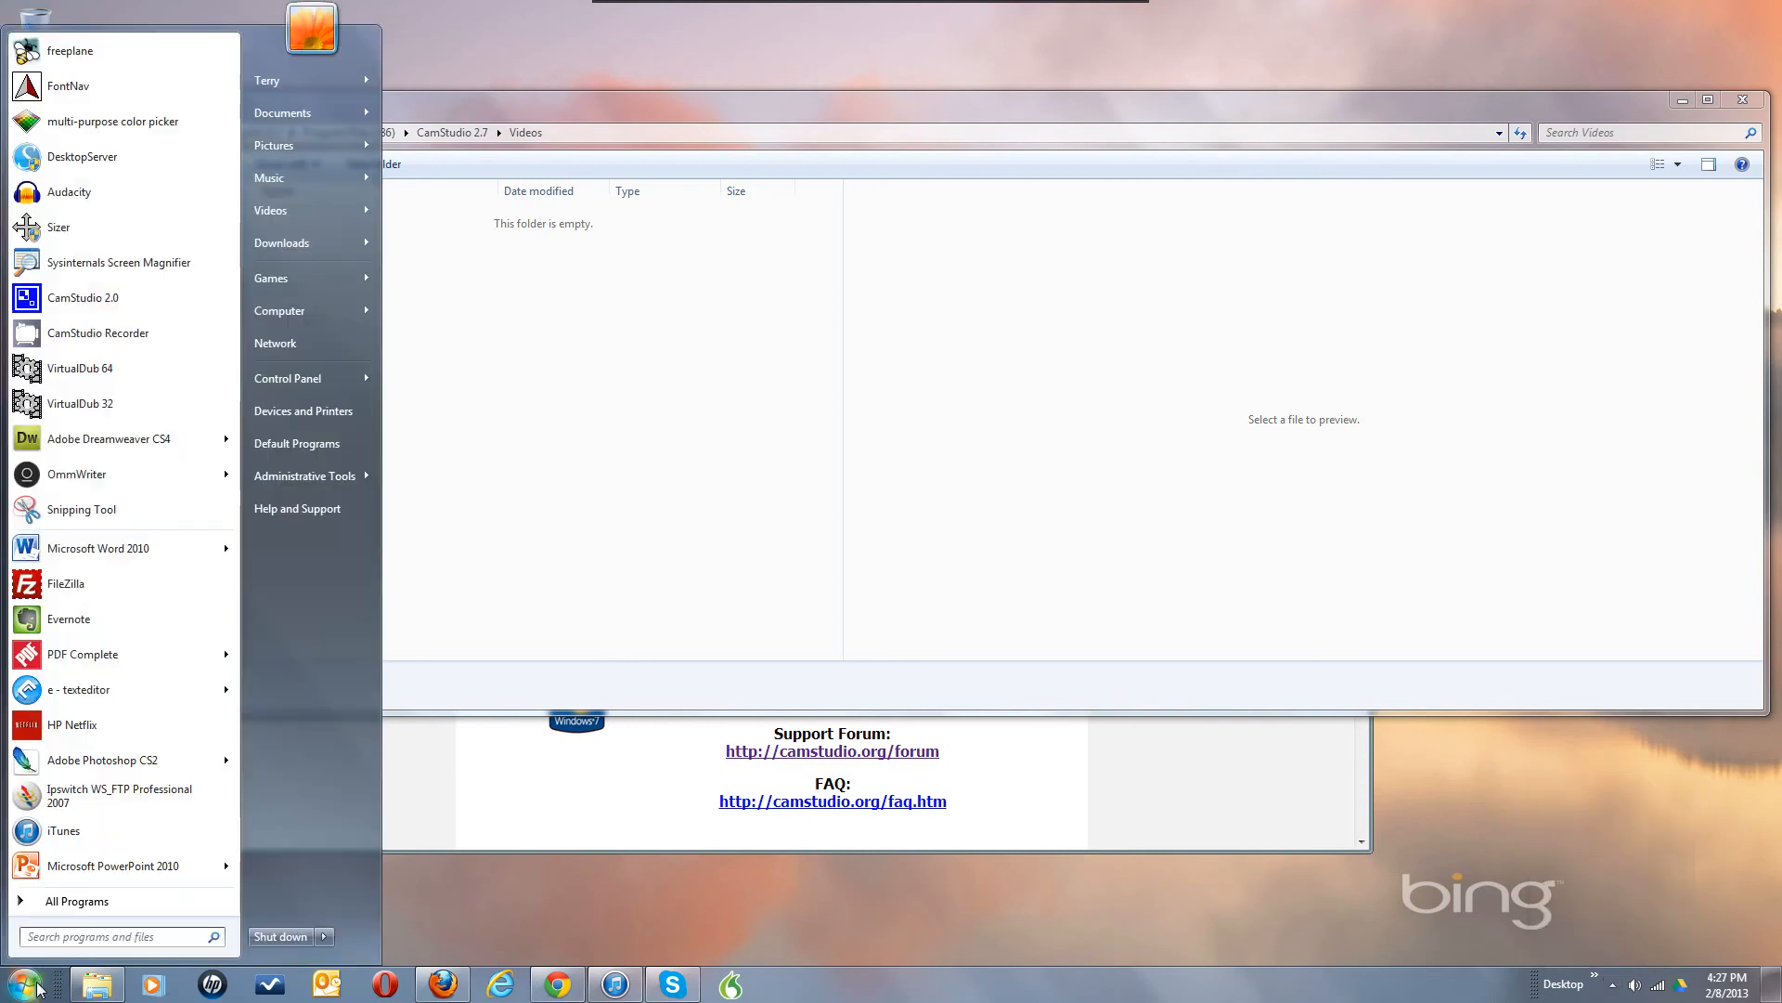
left_click(1147, 805)
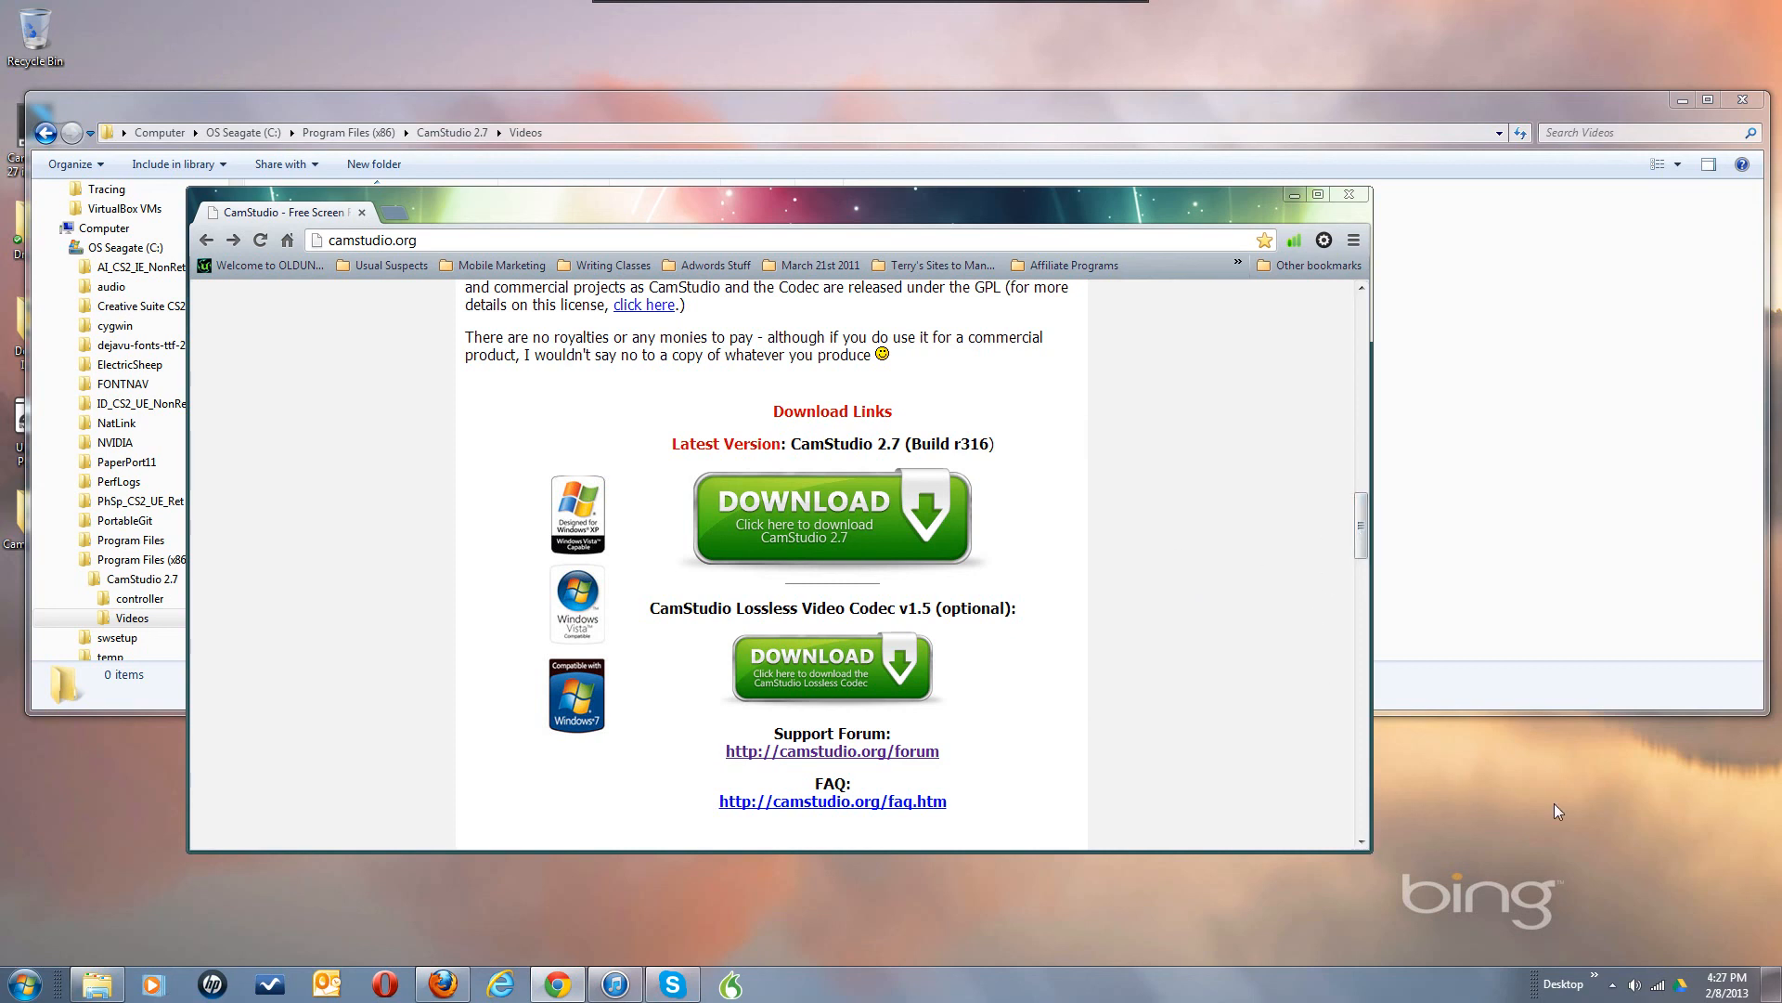
Step: Restore the window of the other CamStudio instance from the hidden notification icons while it keeps recording
left_click(1614, 985)
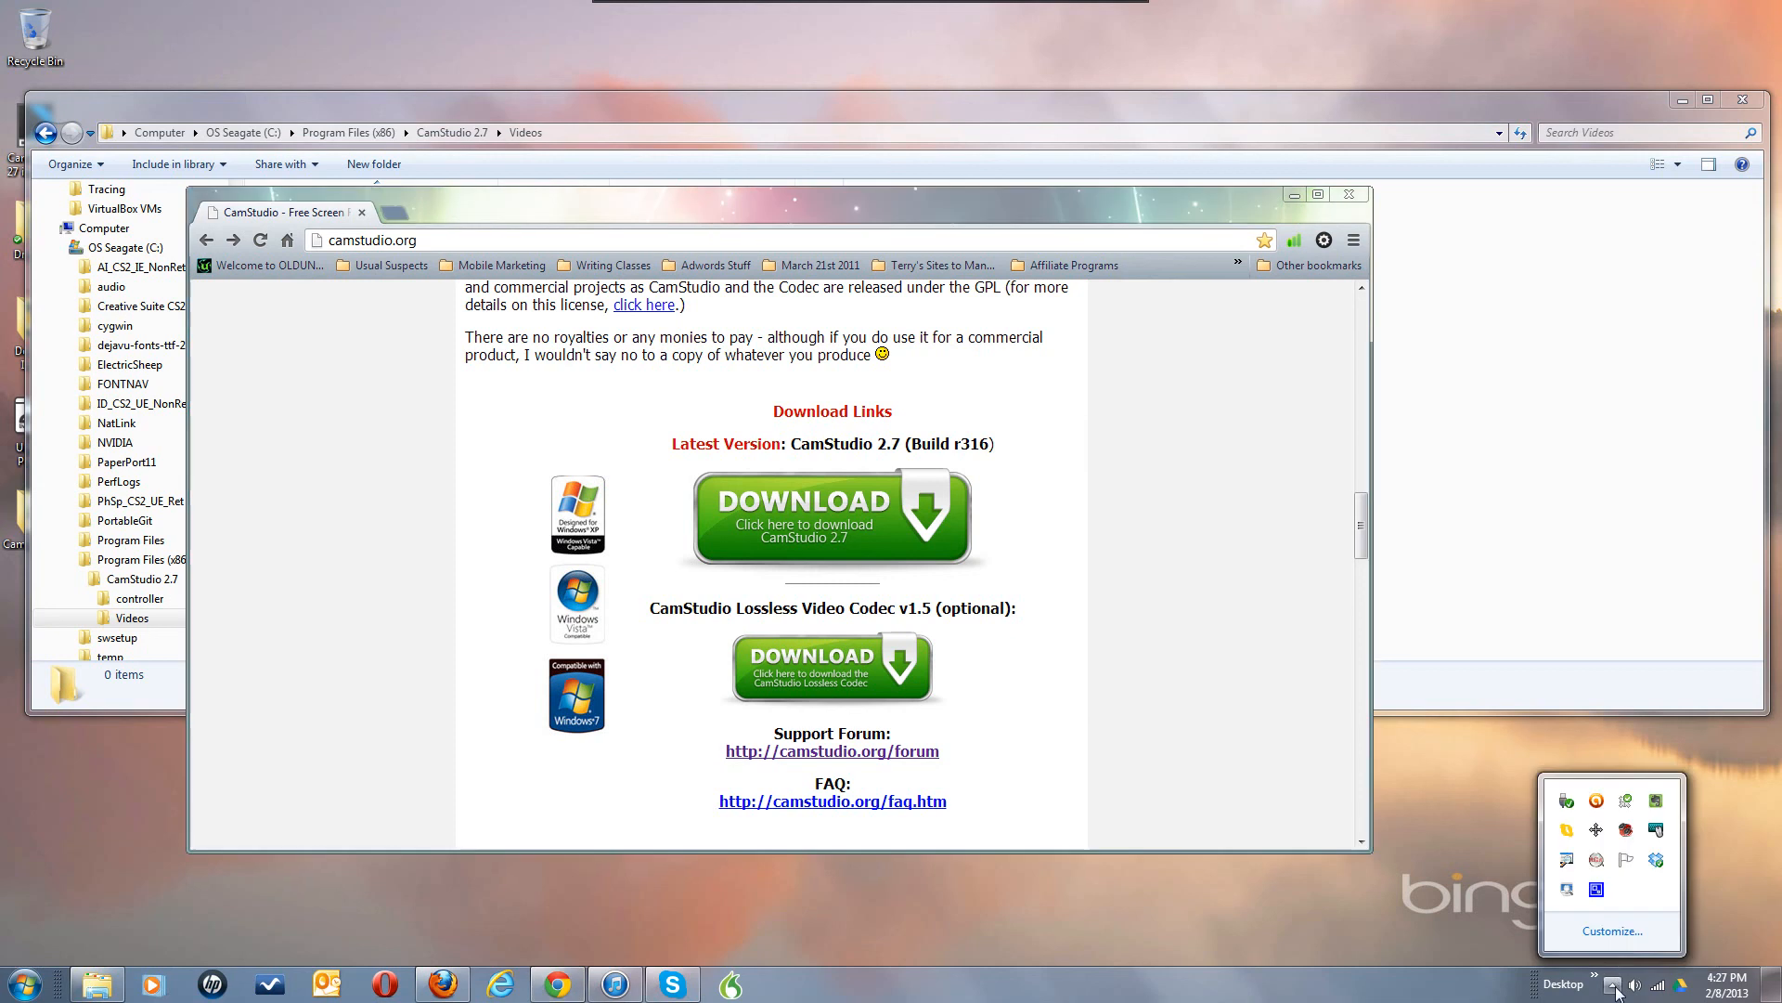
left_click(1597, 889)
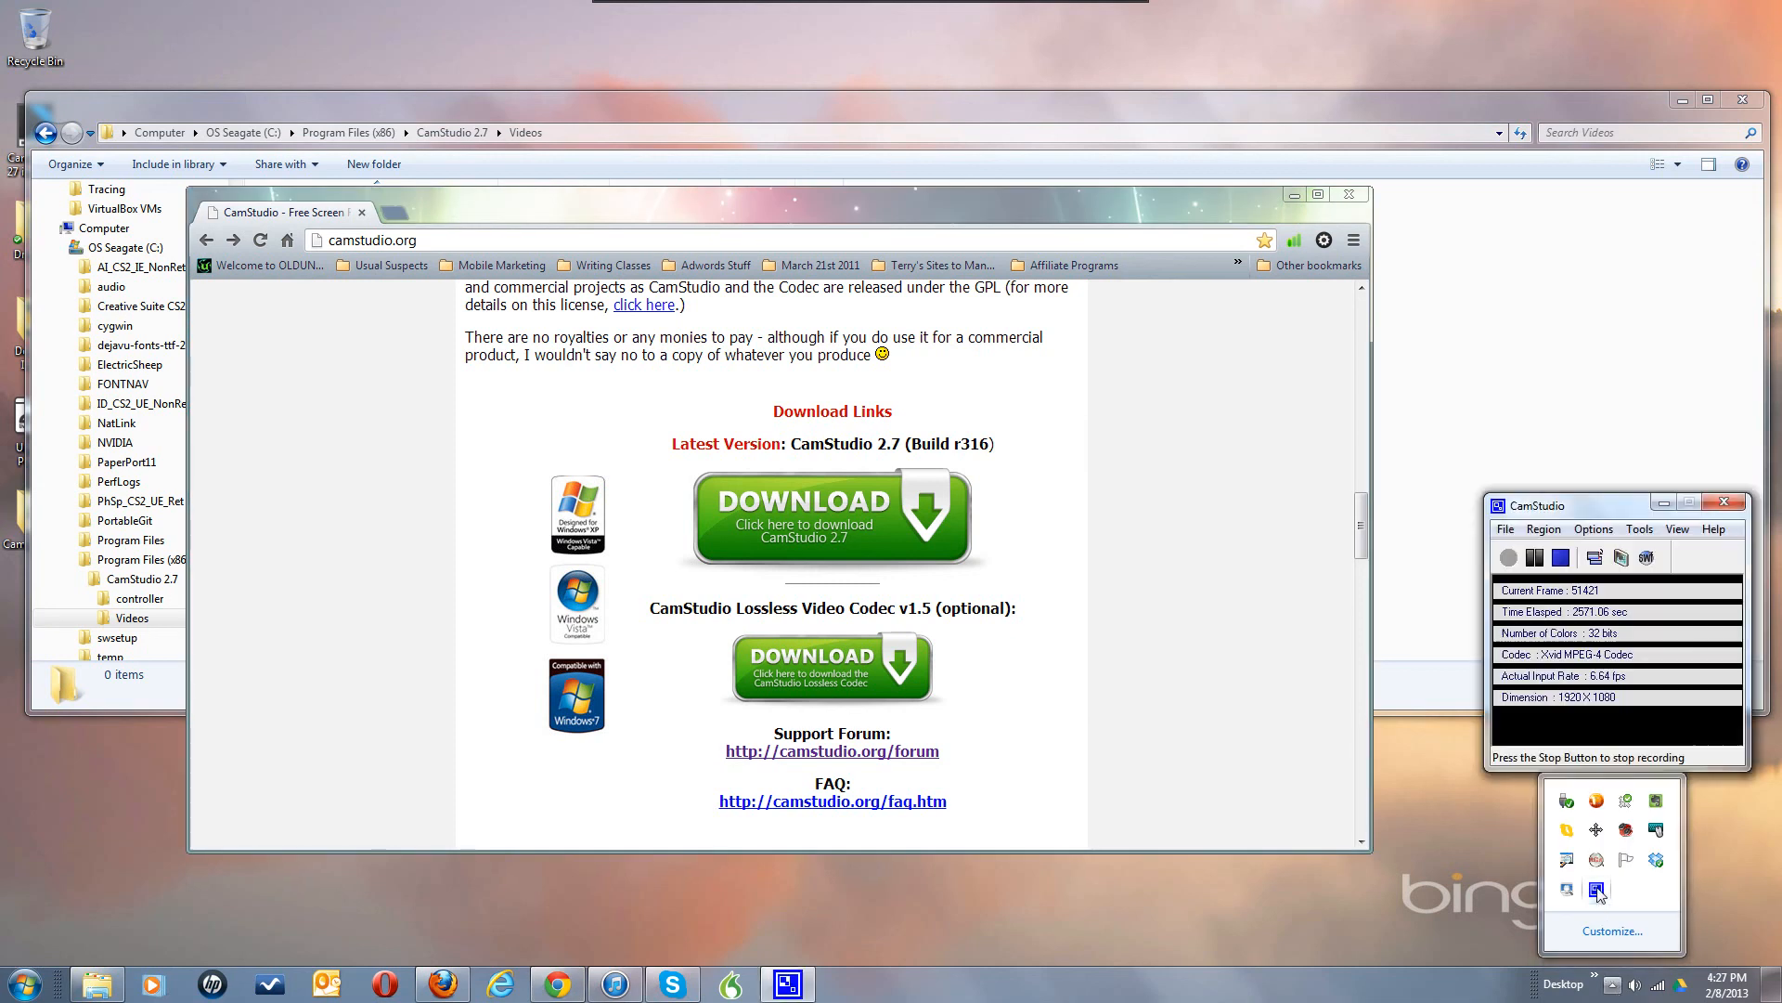